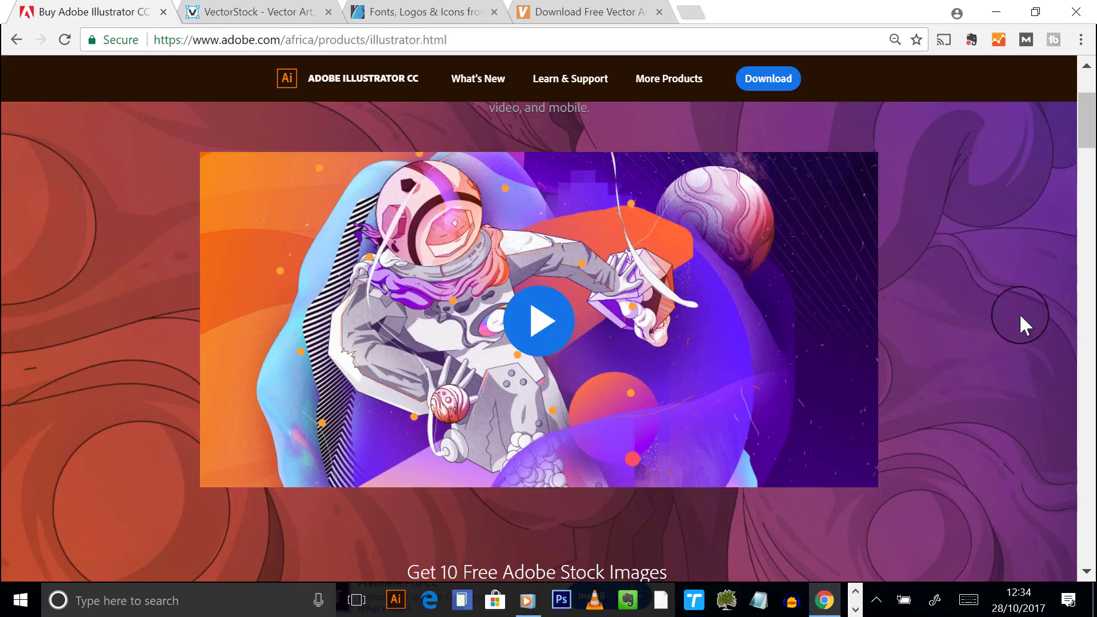
Play the featured video on the Adobe Illustrator CC product page
{"action": "left_click", "coordinate": [547, 340]}
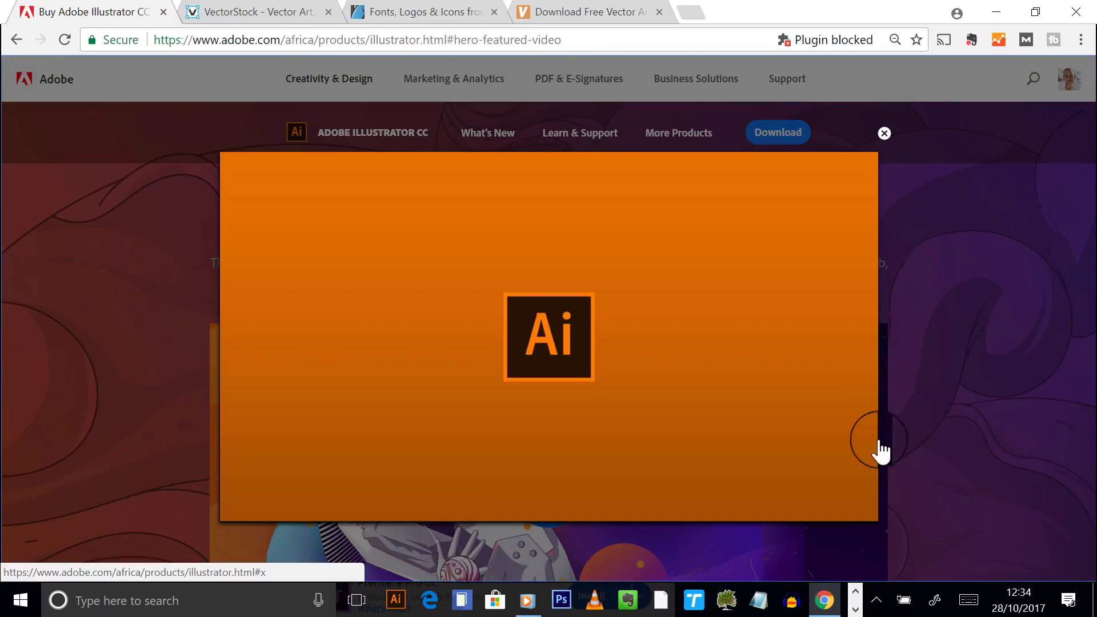
{"action": "left_click", "coordinate": [855, 511]}
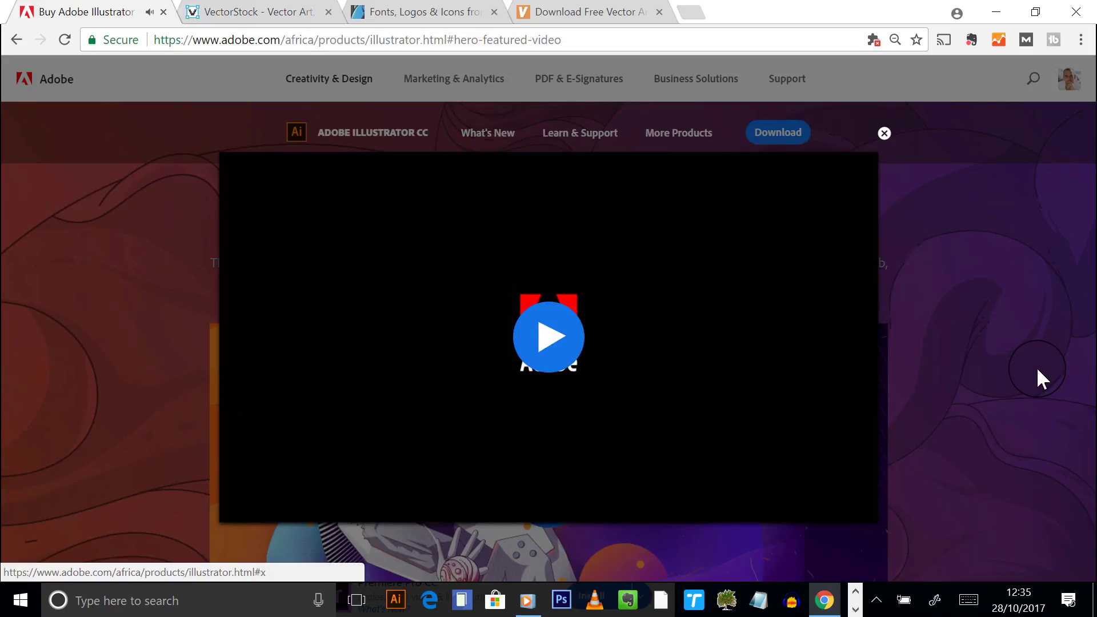
{"action": "left_click", "coordinate": [294, 40]}
{"action": "left_click", "coordinate": [276, 44]}
{"action": "left_click_drag", "start_coordinate": [284, 40], "coordinate": [740, 38]}
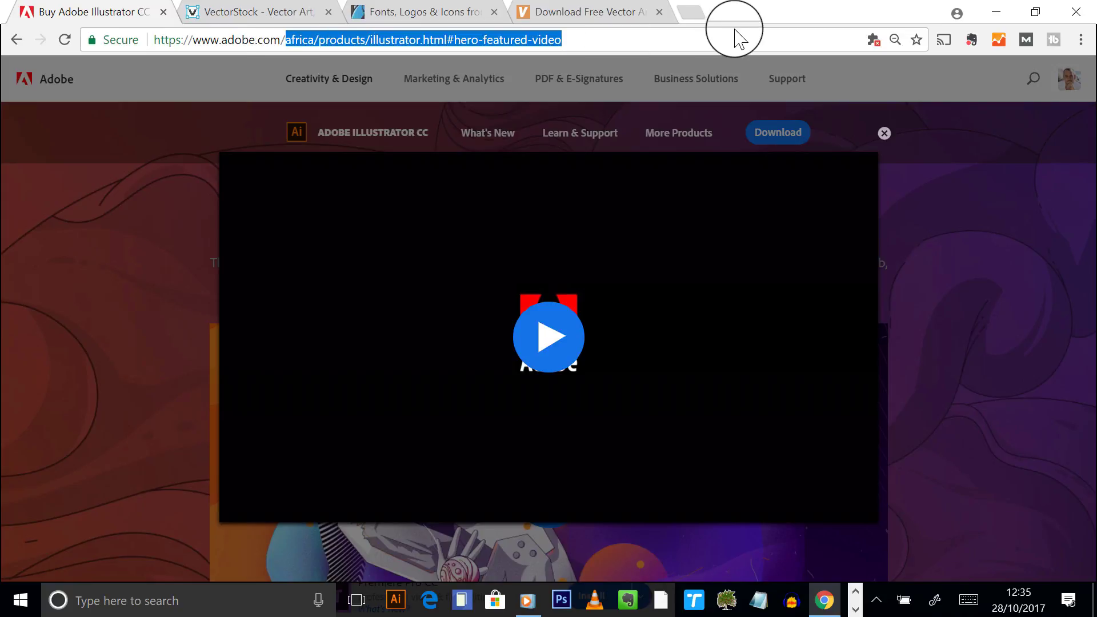
{"action": "key", "text": "BackSpace"}
{"action": "key", "text": "Return"}
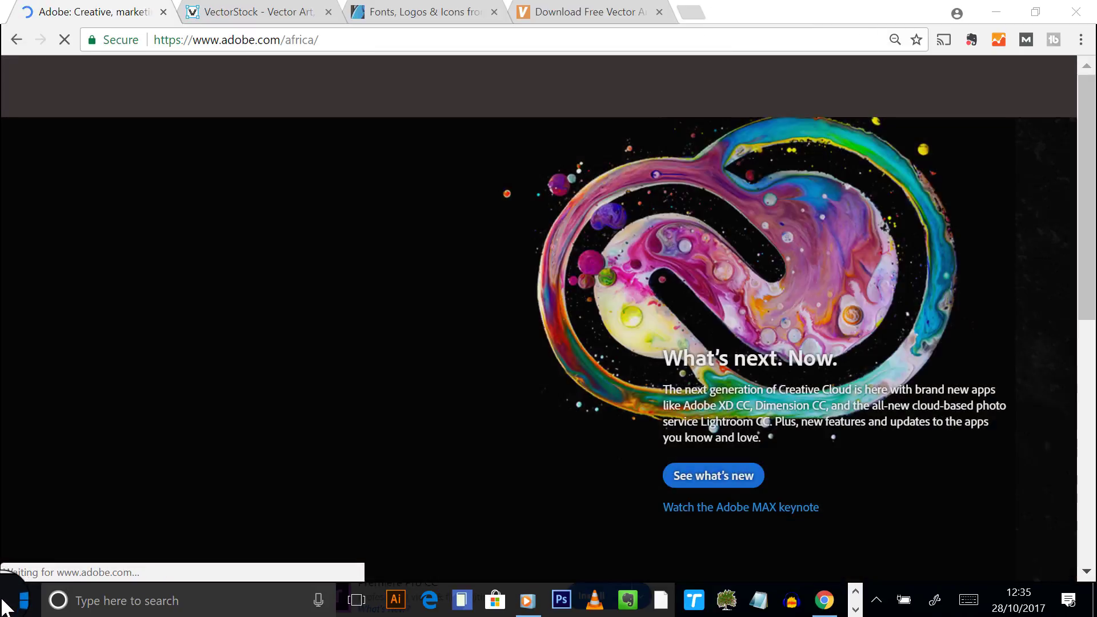
Find the Adobe Creative Cloud desktop app by searching Windows for "crea" and launch it
{"action": "left_click", "coordinate": [9, 600]}
{"action": "type", "text": "crea"}
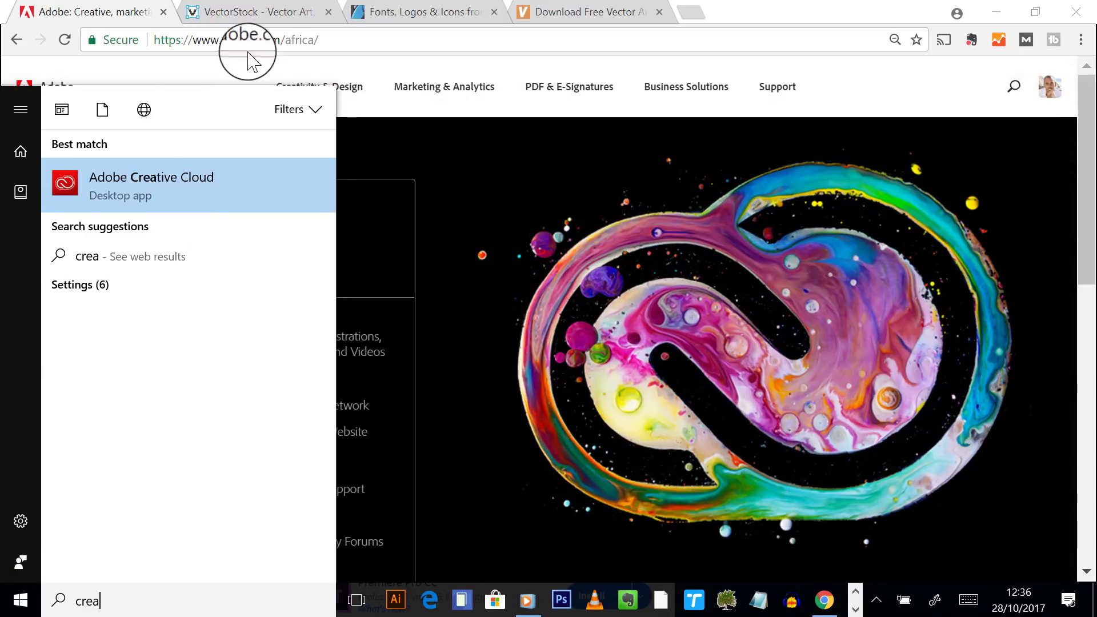
{"action": "left_click", "coordinate": [182, 172]}
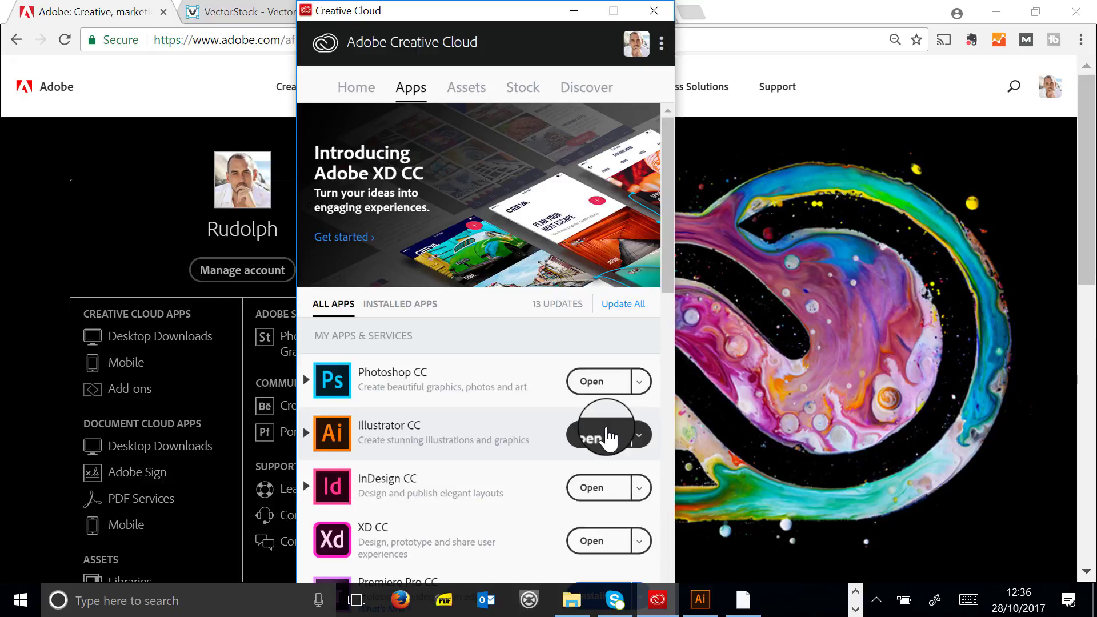
Switch to Illustrator and inspect the restaurant menu logo up close at 300%, then return to 100% view
{"action": "left_click", "coordinate": [700, 600]}
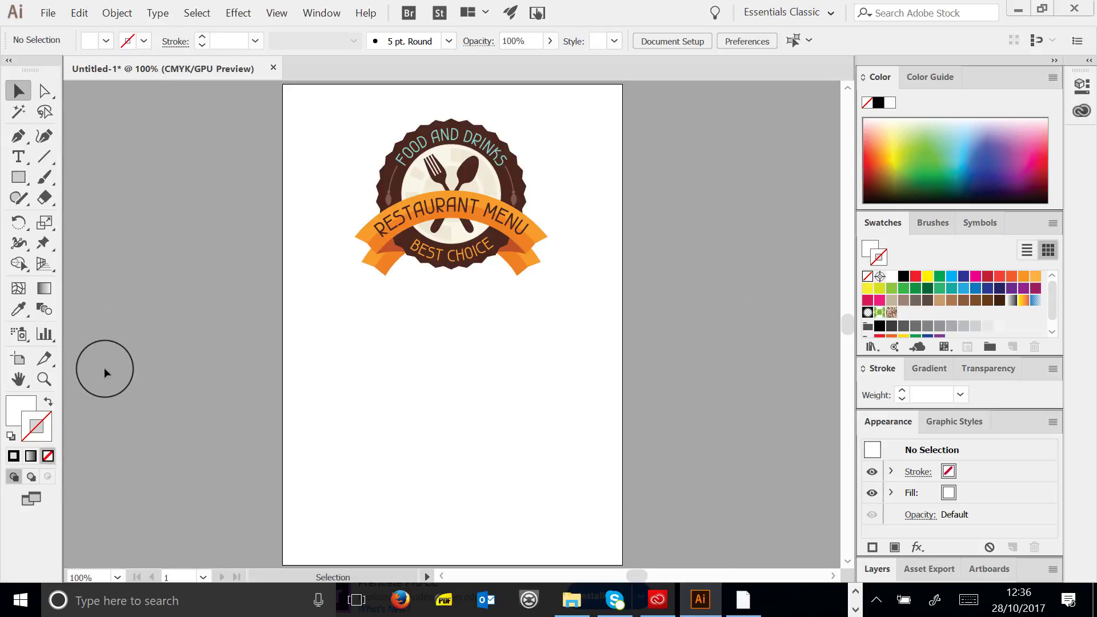
{"action": "left_click", "coordinate": [44, 379]}
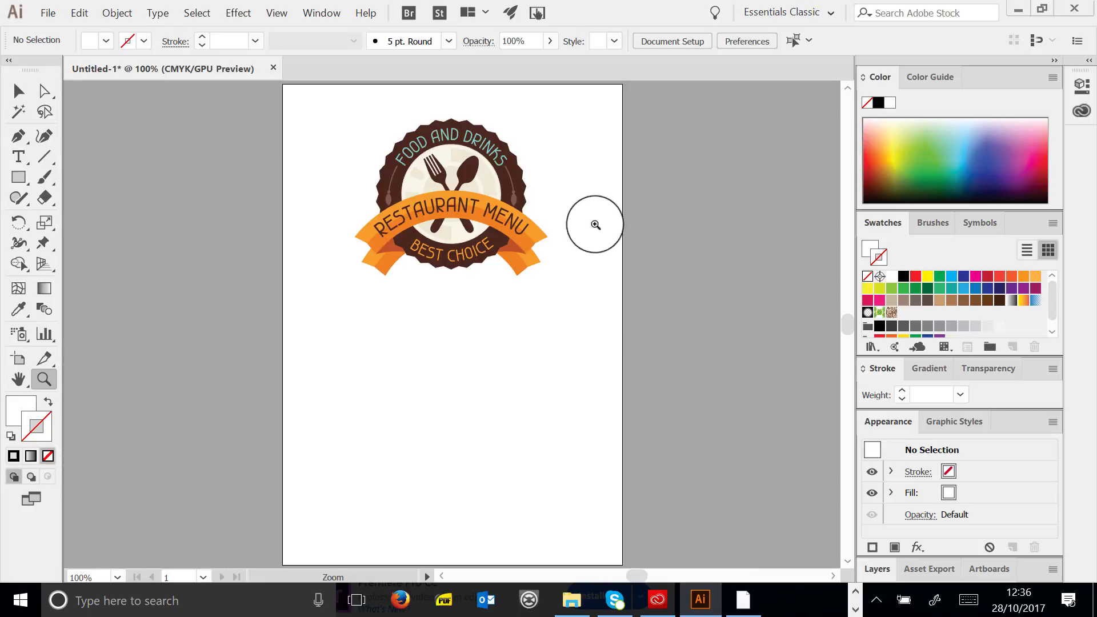
{"action": "left_click", "coordinate": [434, 220]}
{"action": "left_click", "coordinate": [459, 303]}
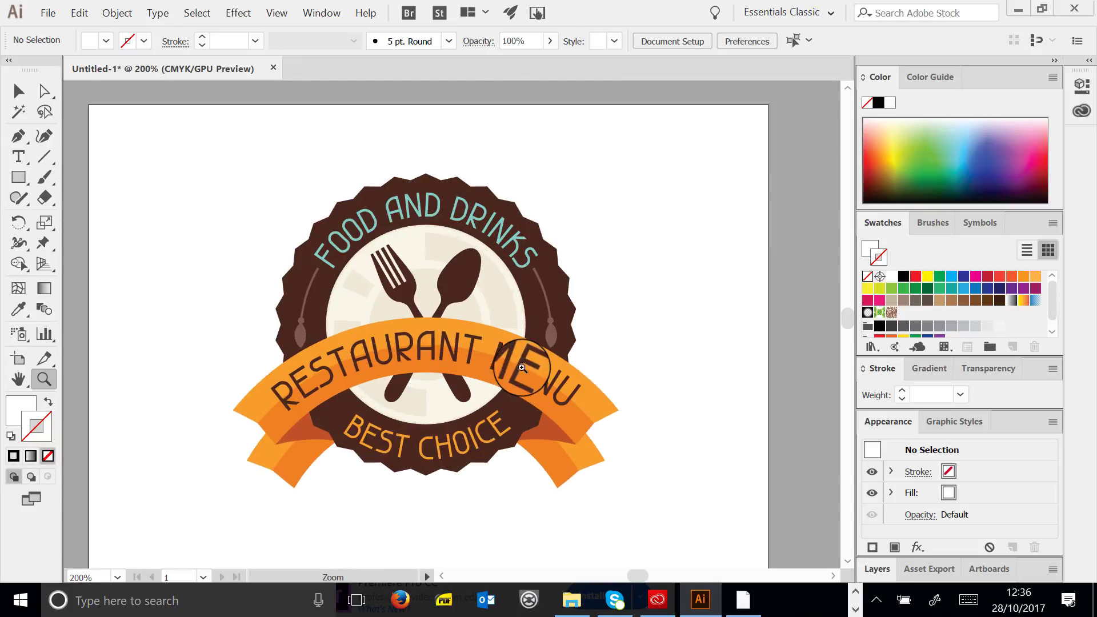
{"action": "left_click", "coordinate": [408, 312]}
{"action": "scroll", "coordinate": [657, 238], "scroll_direction": "down", "scroll_amount": 1}
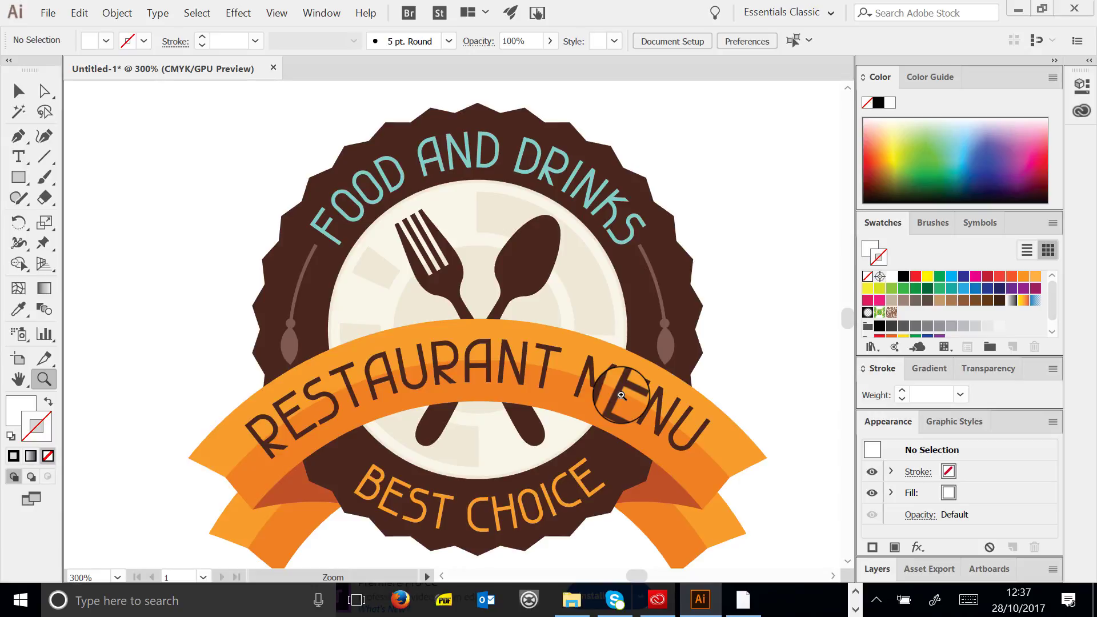
{"action": "key", "text": "ctrl+1"}
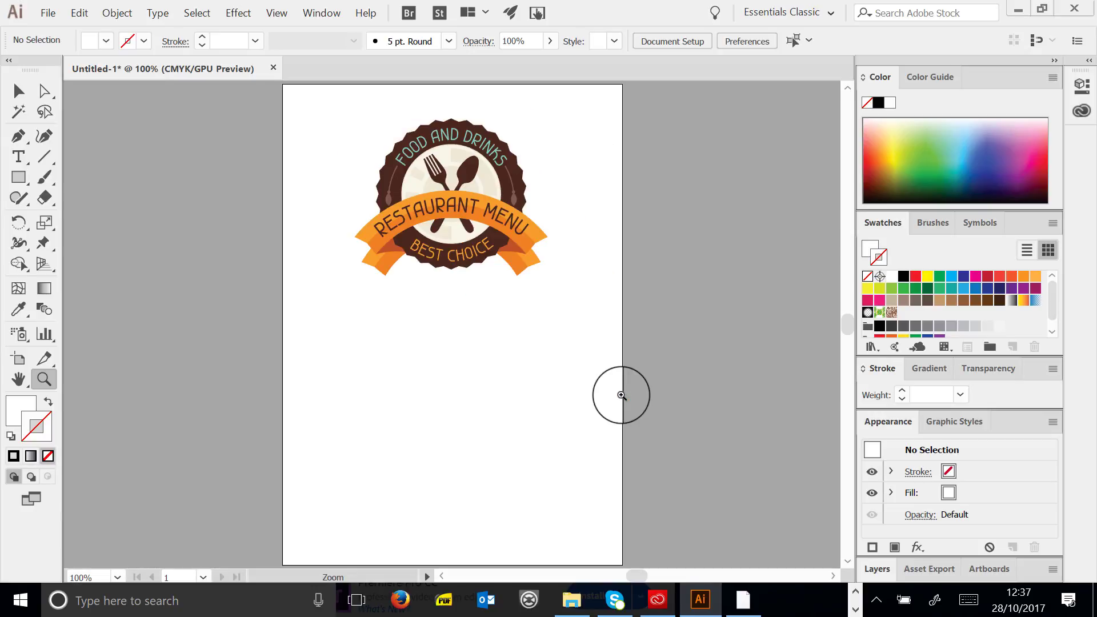
Close the Untitled-1 document containing the restaurant logo without saving it
{"action": "left_click", "coordinate": [274, 67]}
{"action": "left_click", "coordinate": [609, 327]}
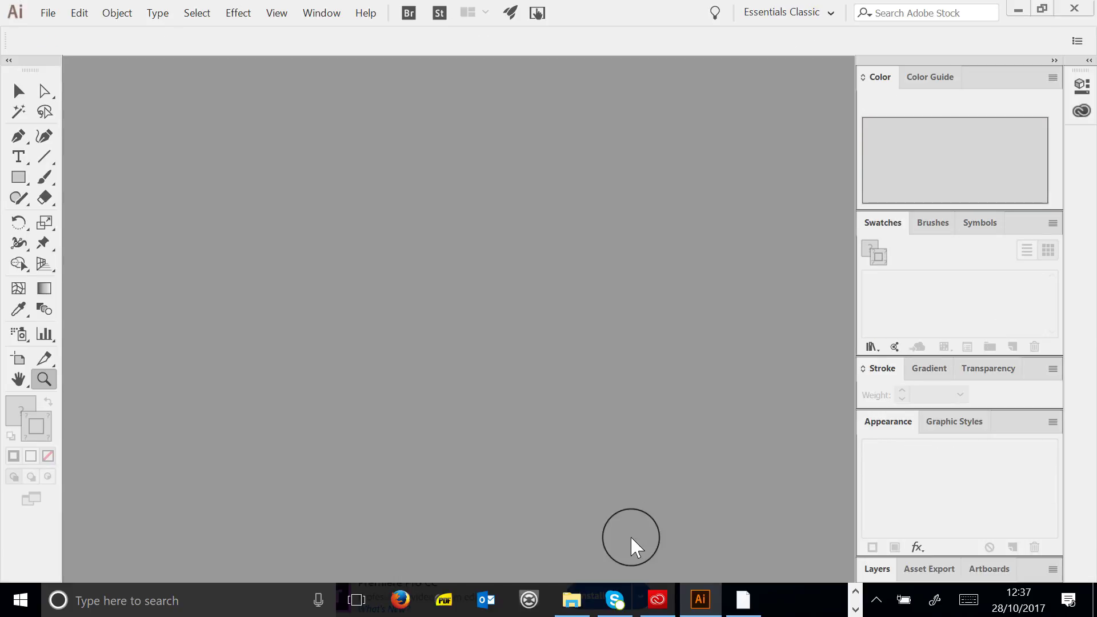
Switch to File Explorer, look through the "1.8 Creating a logo" folder inside Example Files, and return to Illustrator
{"action": "left_click", "coordinate": [571, 600]}
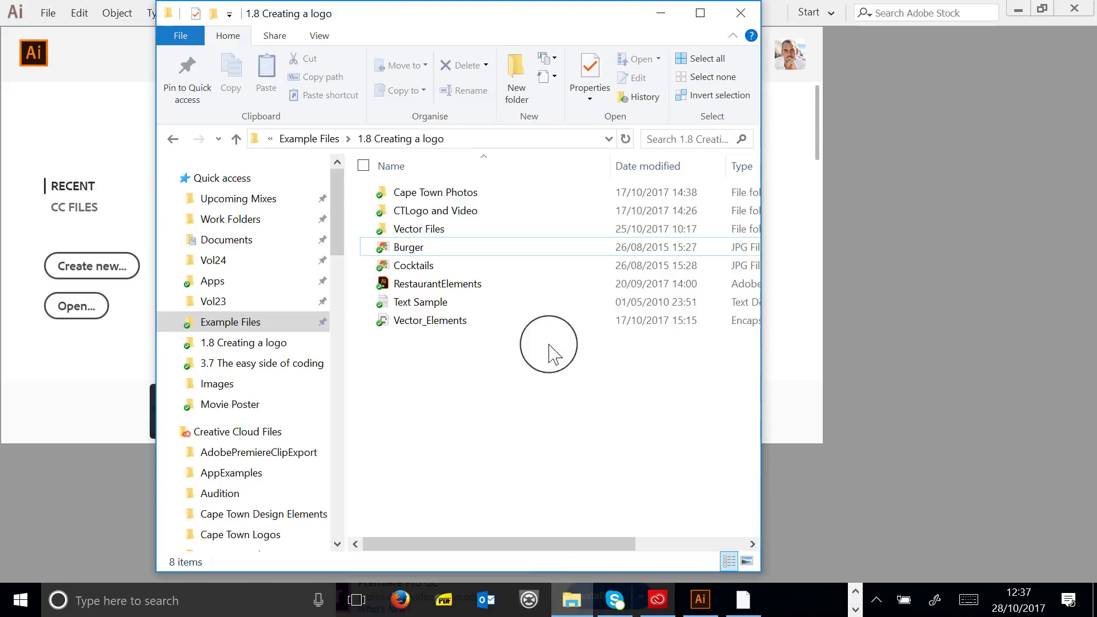
{"action": "left_click", "coordinate": [324, 139]}
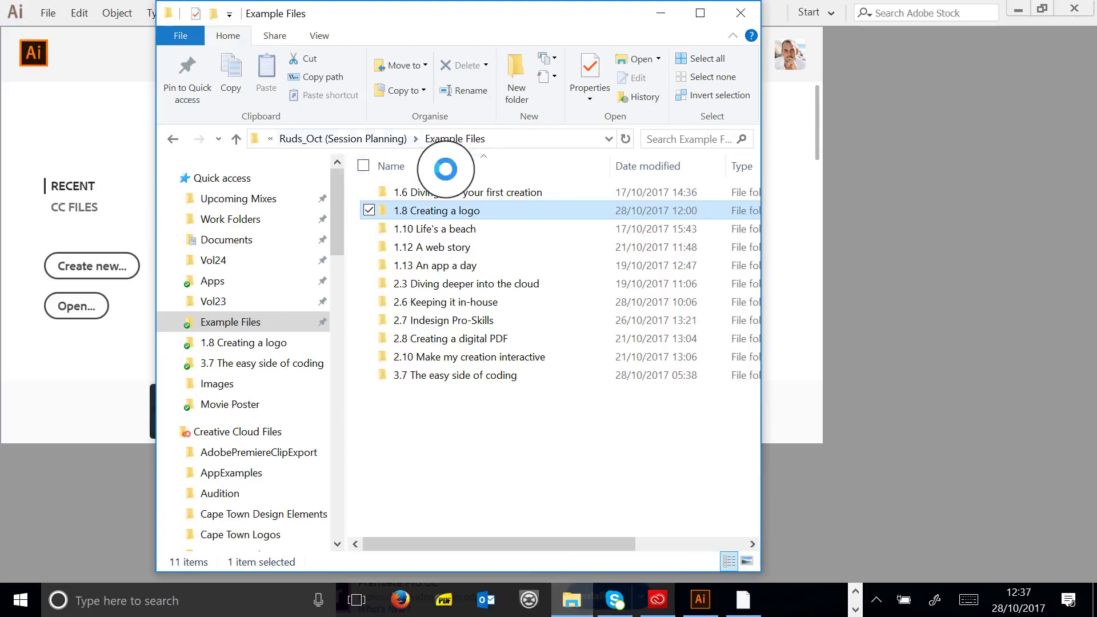
{"action": "double_click", "coordinate": [437, 213]}
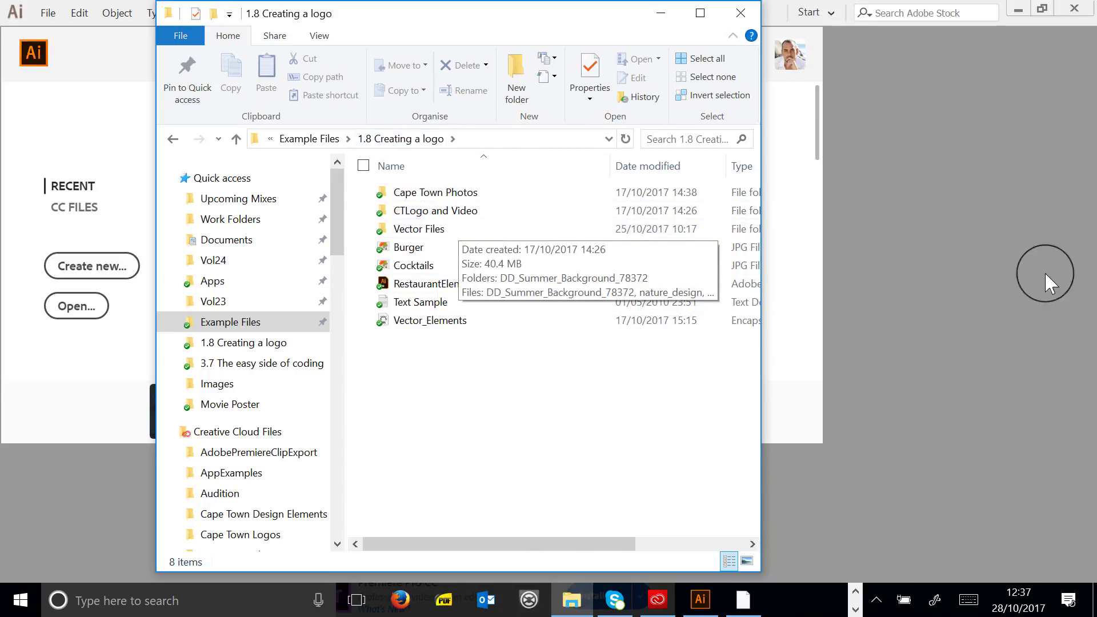
{"action": "left_click", "coordinate": [840, 311]}
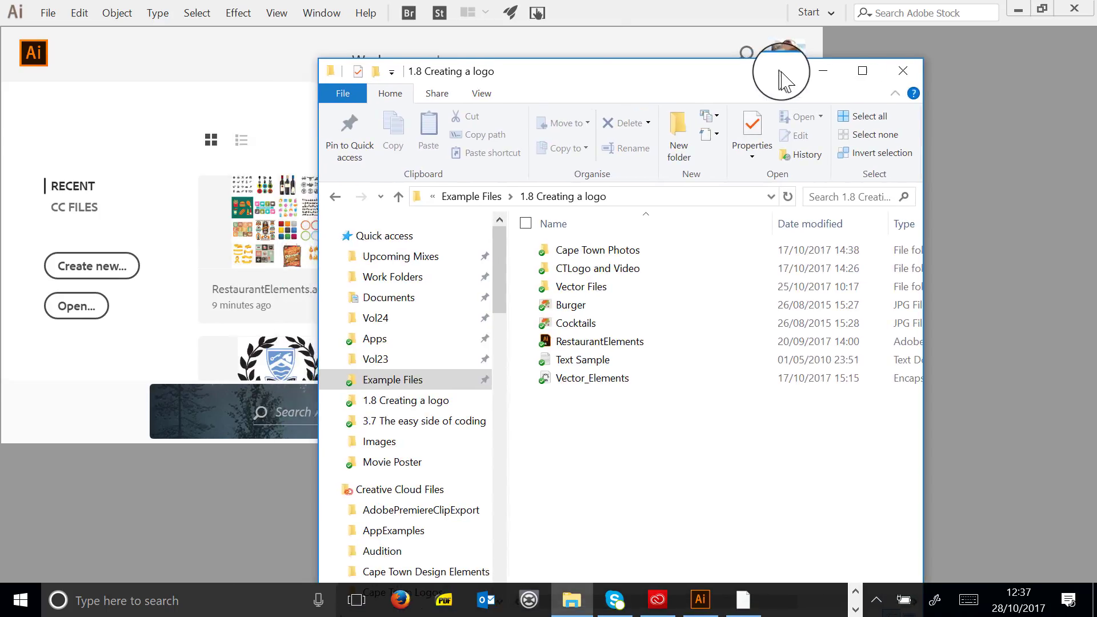
{"action": "left_click", "coordinate": [659, 12]}
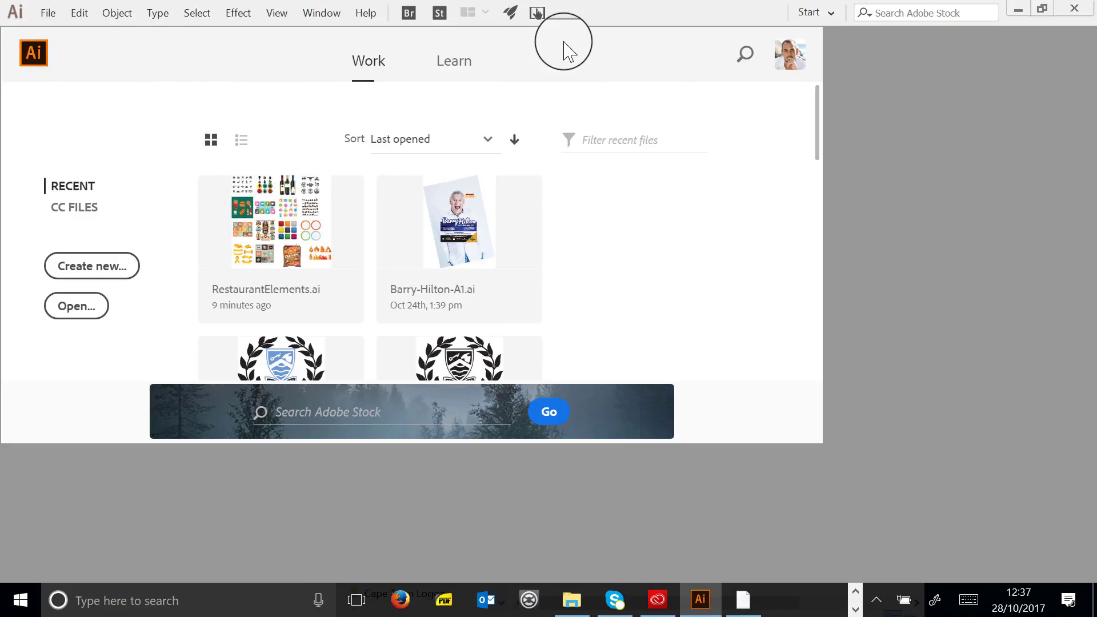
Switch the workspace to Essentials Classic
{"action": "left_click", "coordinate": [320, 13]}
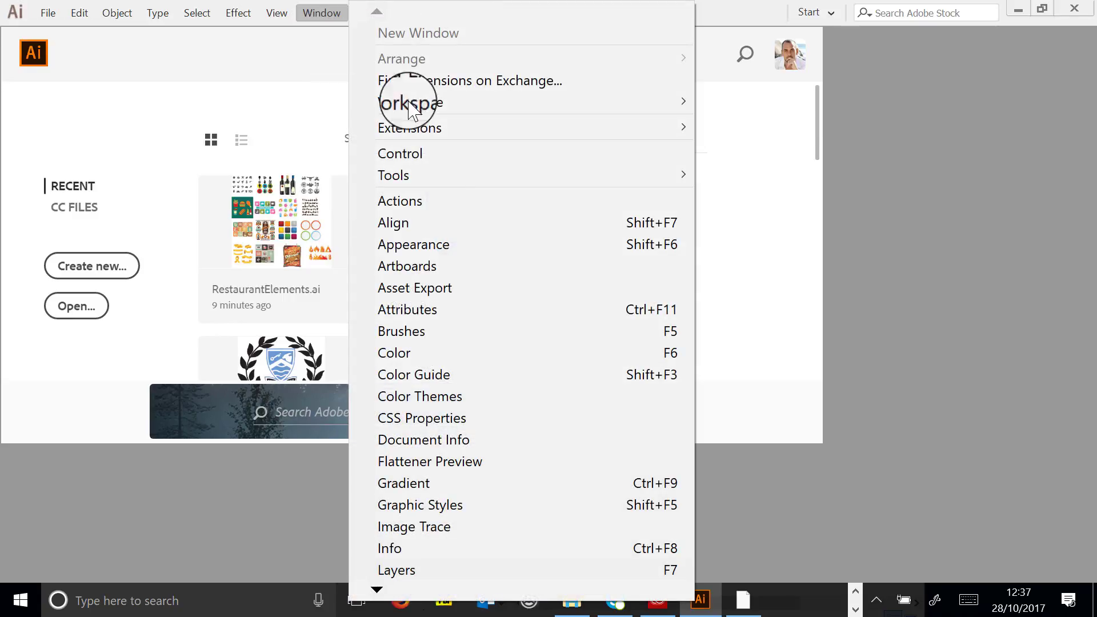
{"action": "mouse_move", "coordinate": [455, 108]}
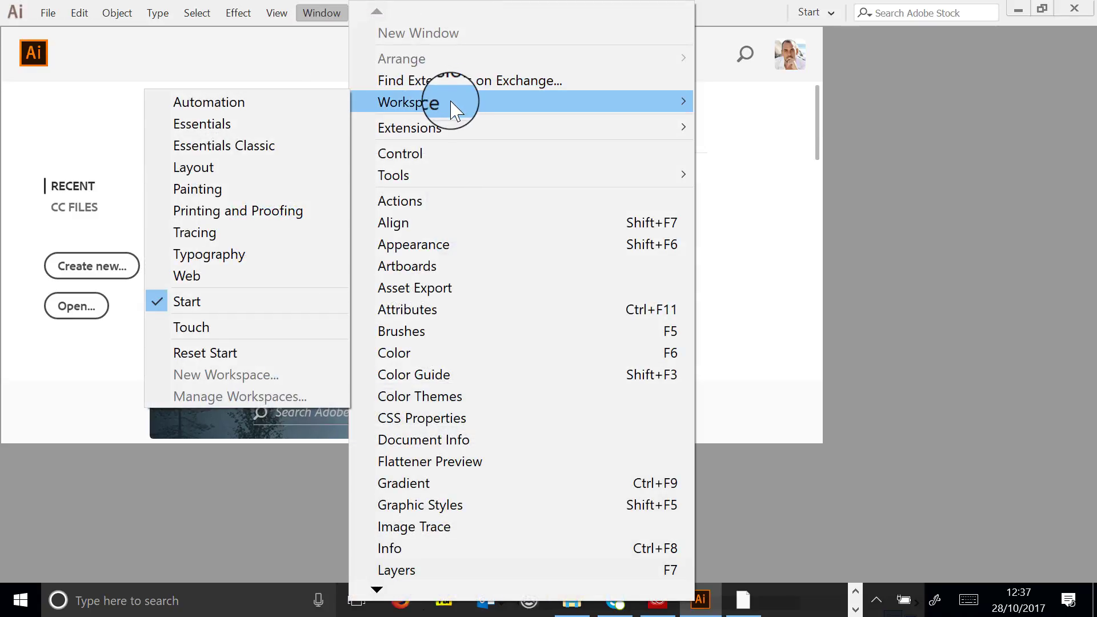
{"action": "left_click", "coordinate": [220, 146]}
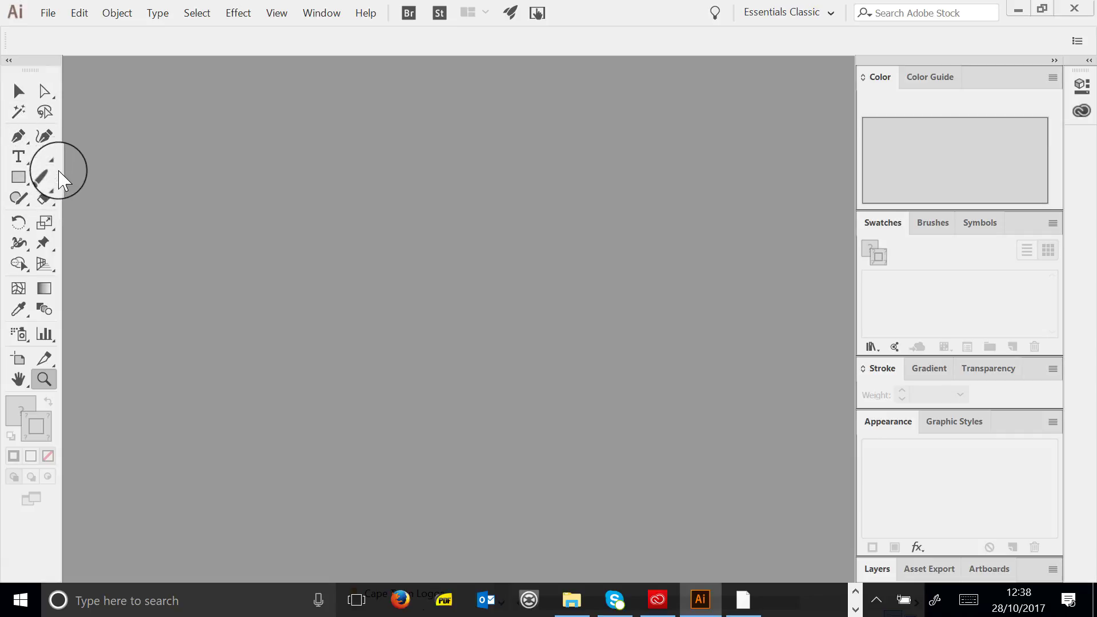
Examine the hidden tools grouped under the Rectangle, Type, Pen and Width tools, finishing with the Pen tool active
{"action": "left_click", "coordinate": [28, 182]}
{"action": "left_click", "coordinate": [29, 181]}
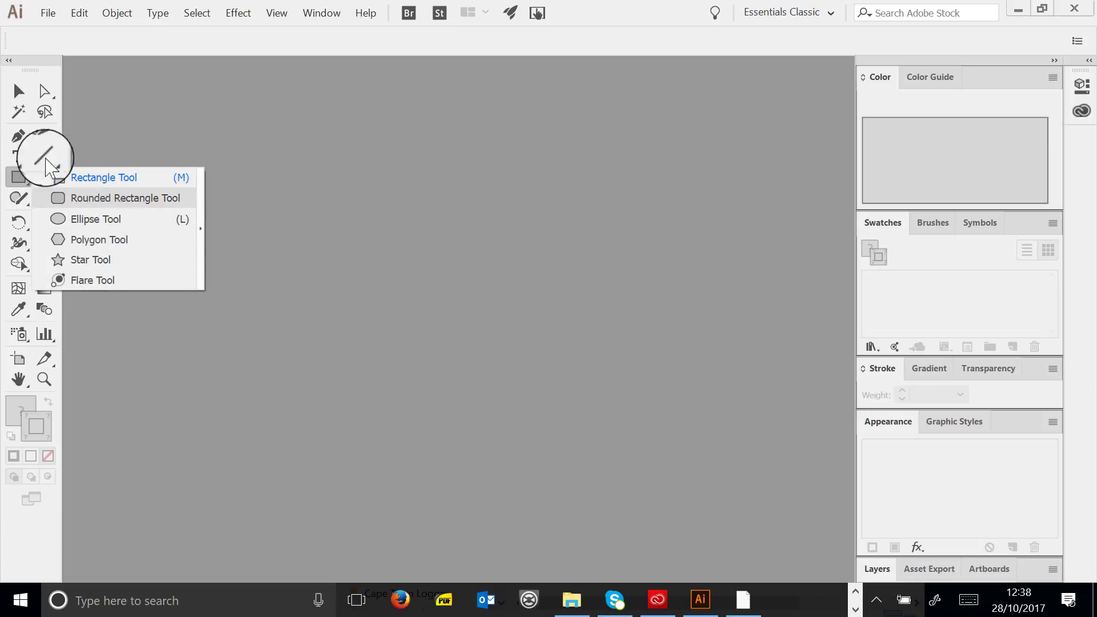
{"action": "left_click", "coordinate": [19, 157]}
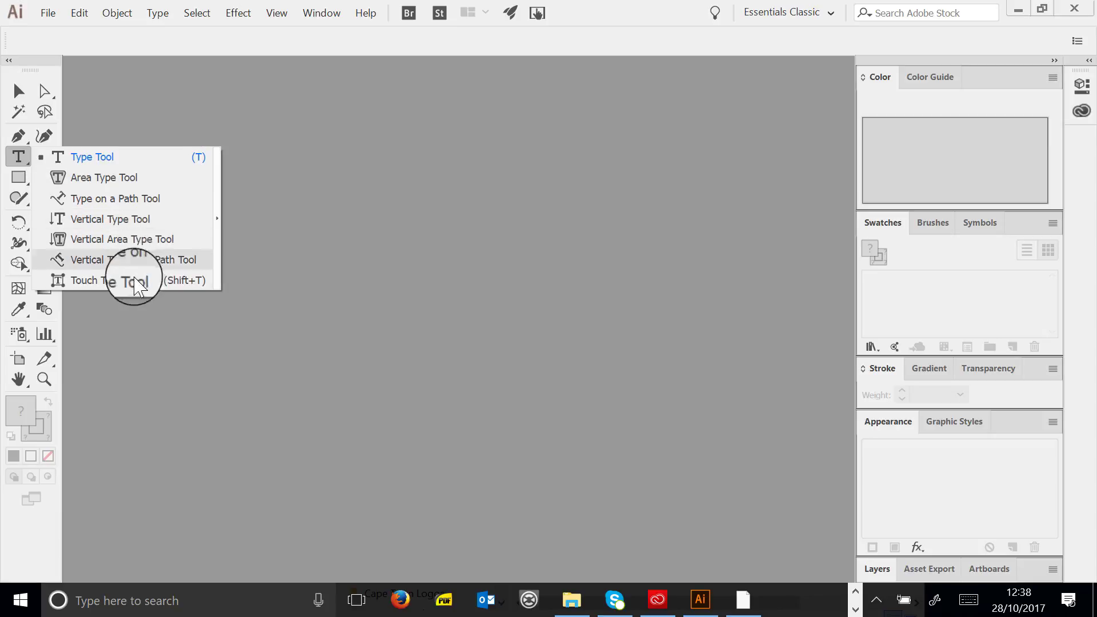
{"action": "left_click", "coordinate": [19, 137]}
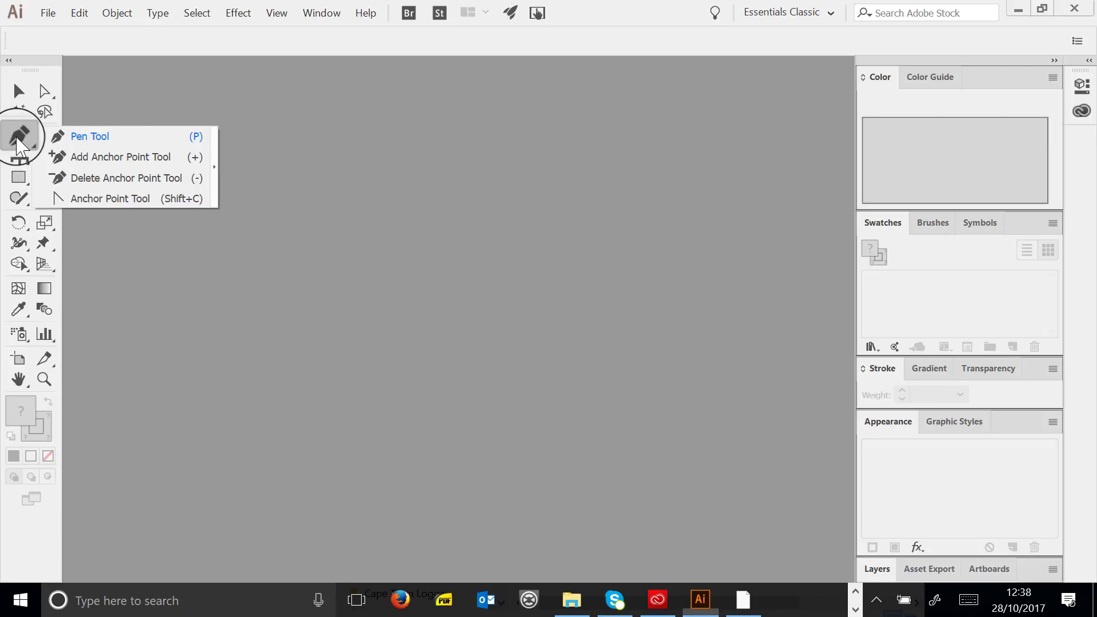
{"action": "left_click", "coordinate": [19, 244]}
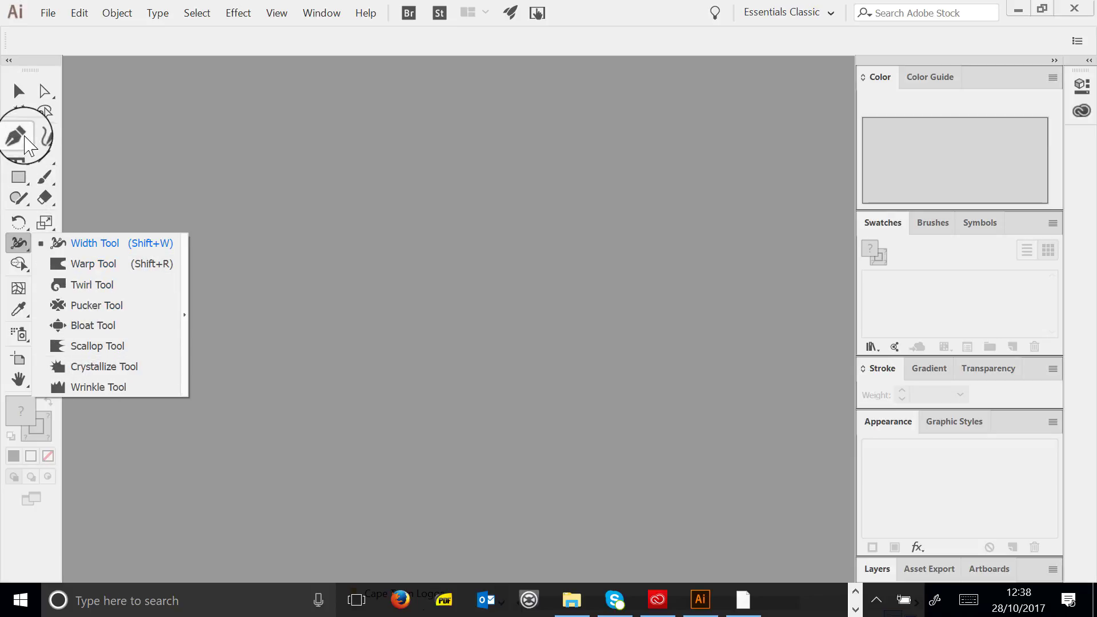
{"action": "left_click", "coordinate": [19, 91]}
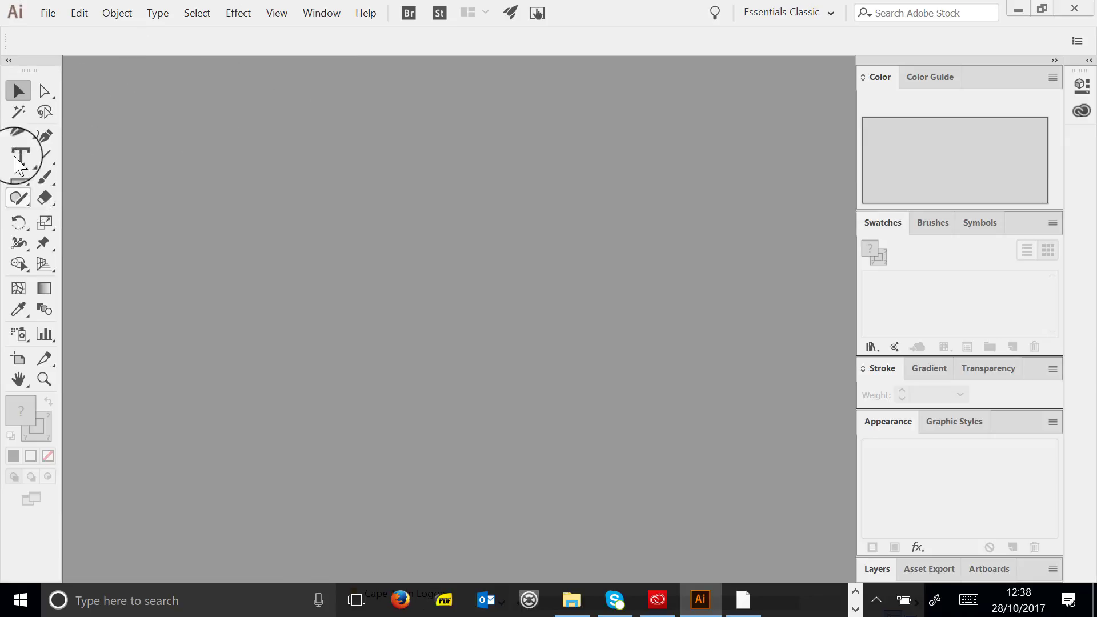
{"action": "left_click", "coordinate": [18, 136]}
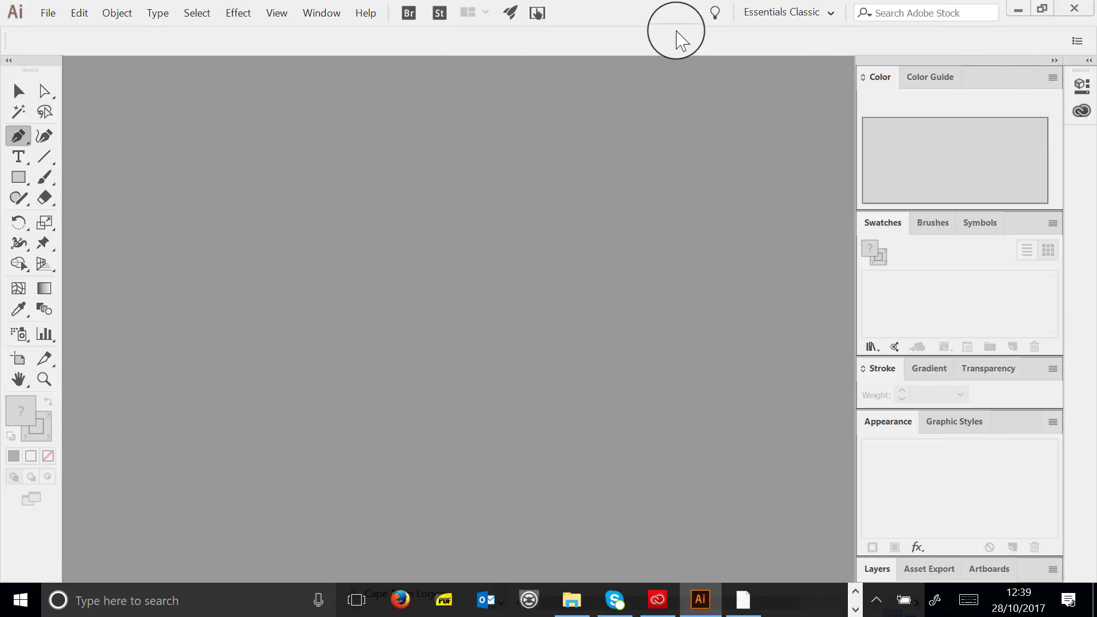
Create a new print document from the A4 preset, 210 x 297 mm in portrait orientation
{"action": "left_click", "coordinate": [47, 13]}
{"action": "left_click", "coordinate": [72, 35]}
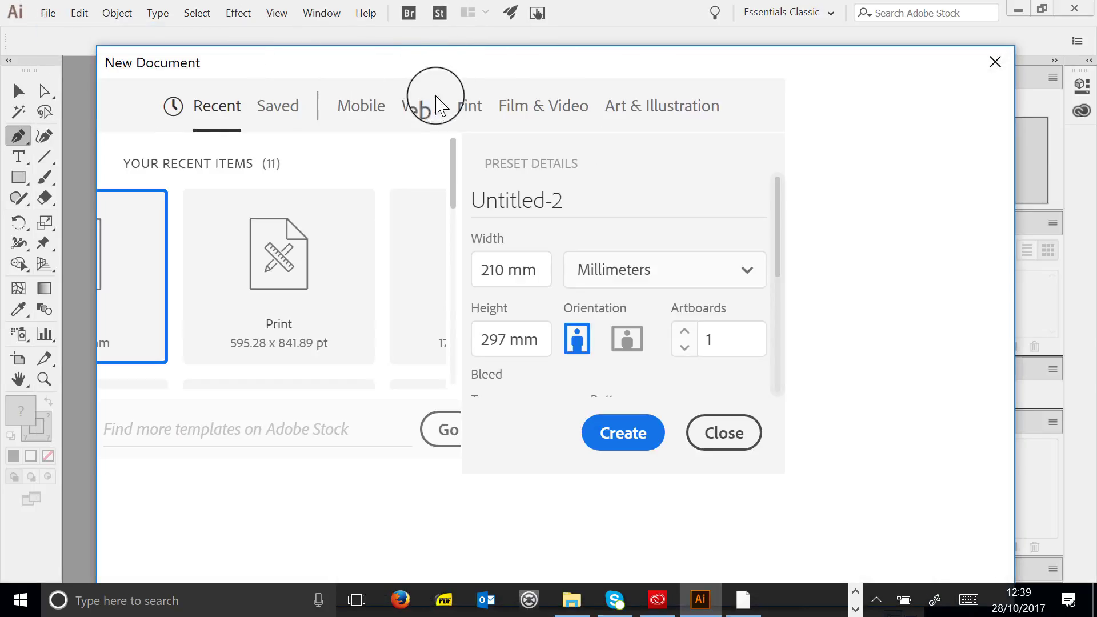
{"action": "left_click_drag", "start_coordinate": [432, 70], "coordinate": [375, 44]}
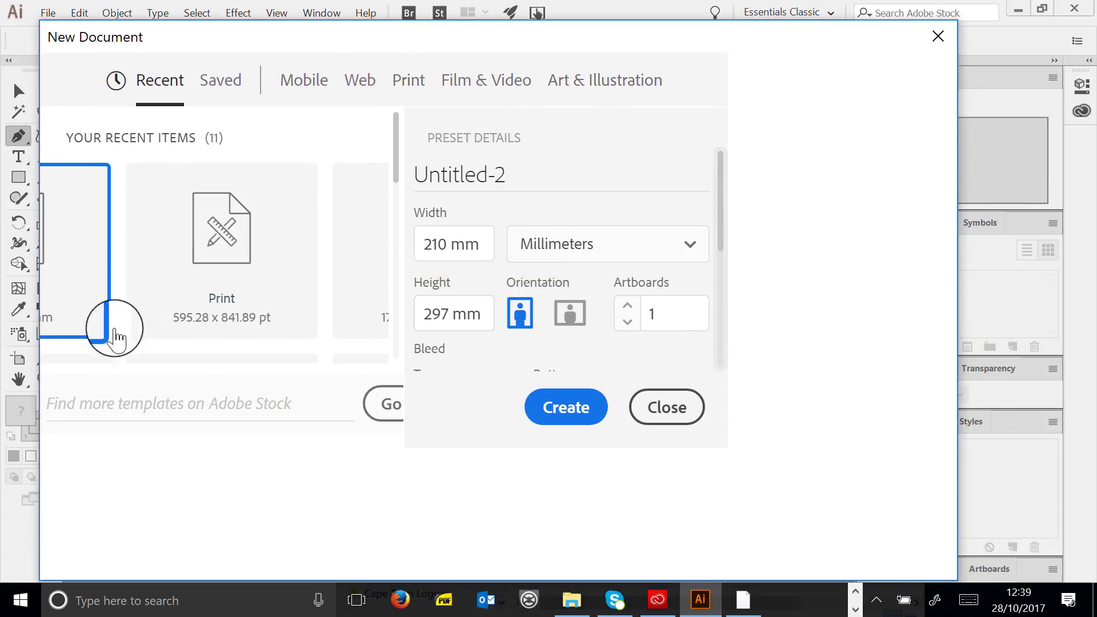
{"action": "left_click", "coordinate": [388, 85]}
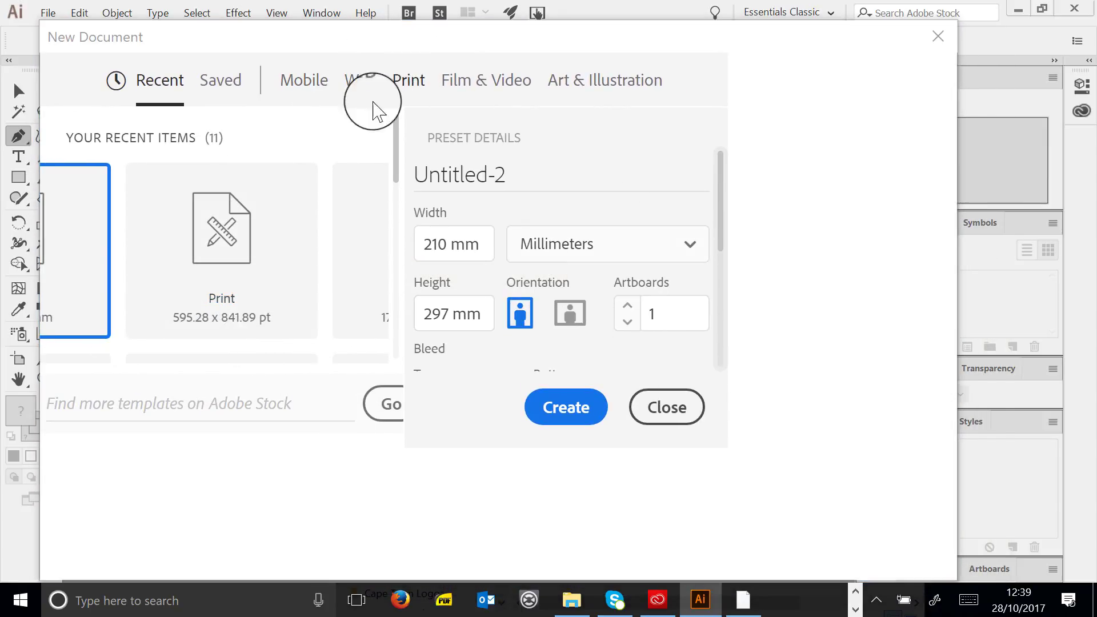
{"action": "left_click", "coordinate": [237, 278]}
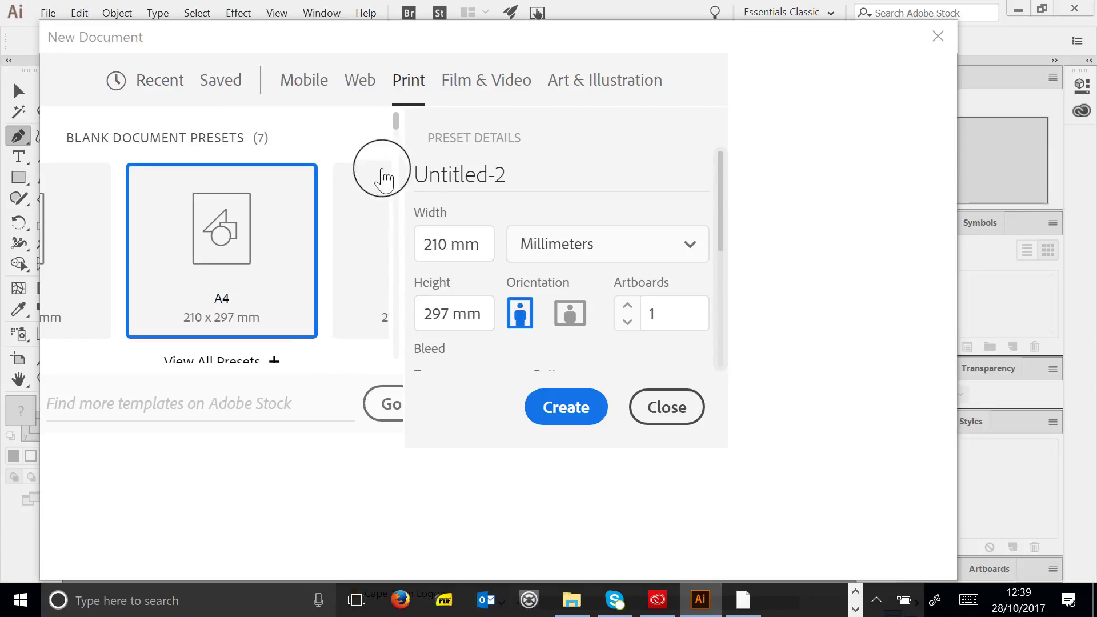
{"action": "left_click", "coordinate": [565, 403]}
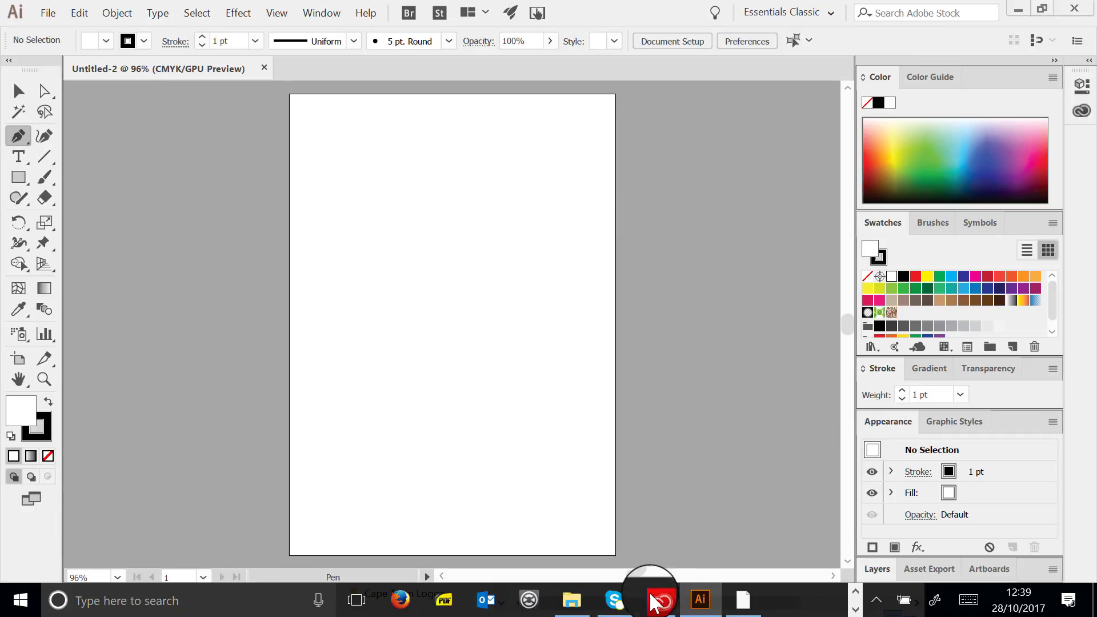
Save the document as an Adobe Illustrator (*.AI) file named "fork" in the "1.8 Creating a logo" folder
{"action": "left_click_drag", "start_coordinate": [629, 576], "coordinate": [642, 575]}
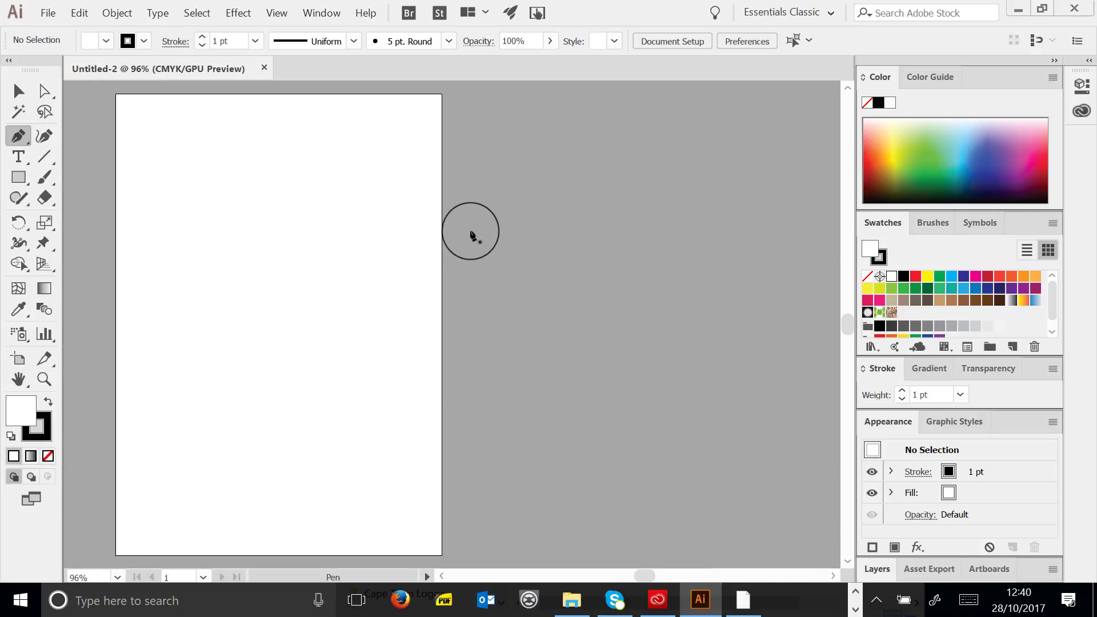
{"action": "left_click", "coordinate": [49, 13]}
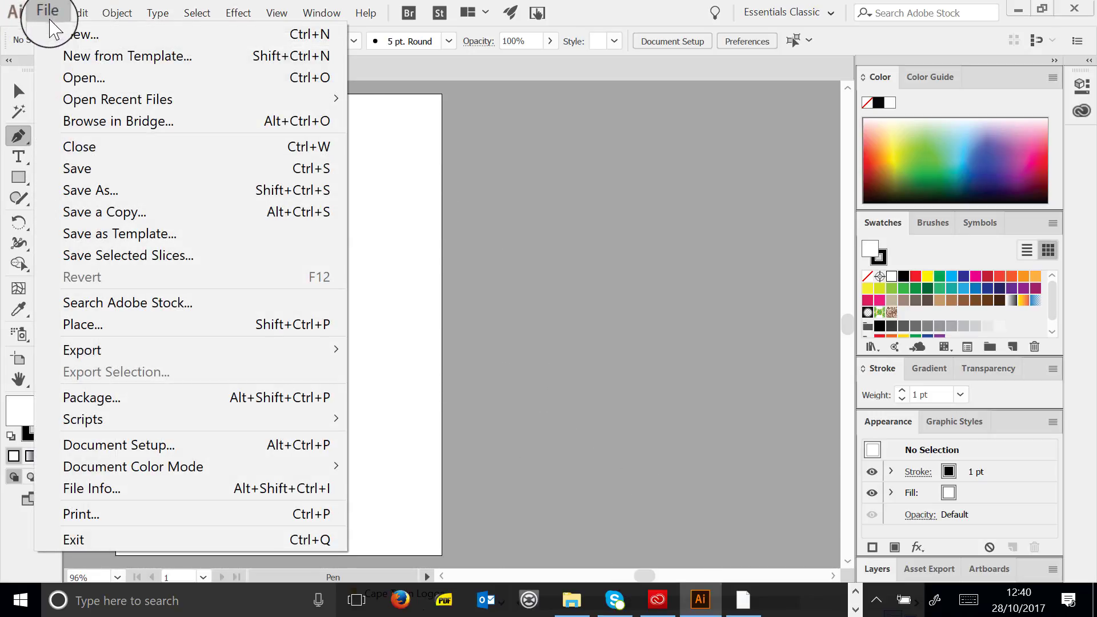
{"action": "left_click", "coordinate": [91, 192]}
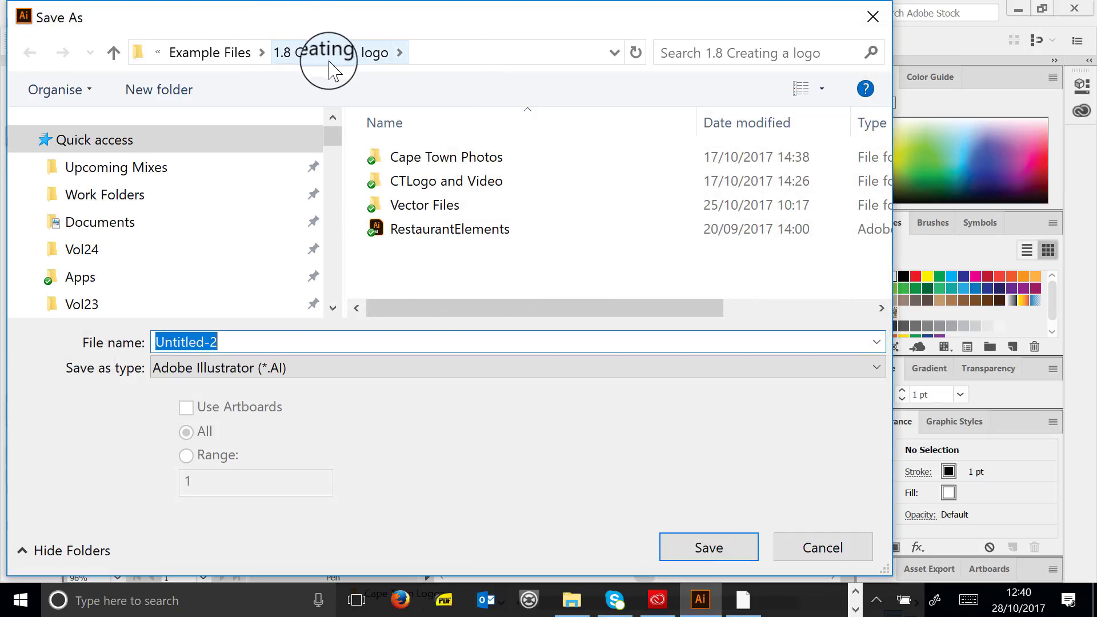
{"action": "left_click", "coordinate": [295, 341]}
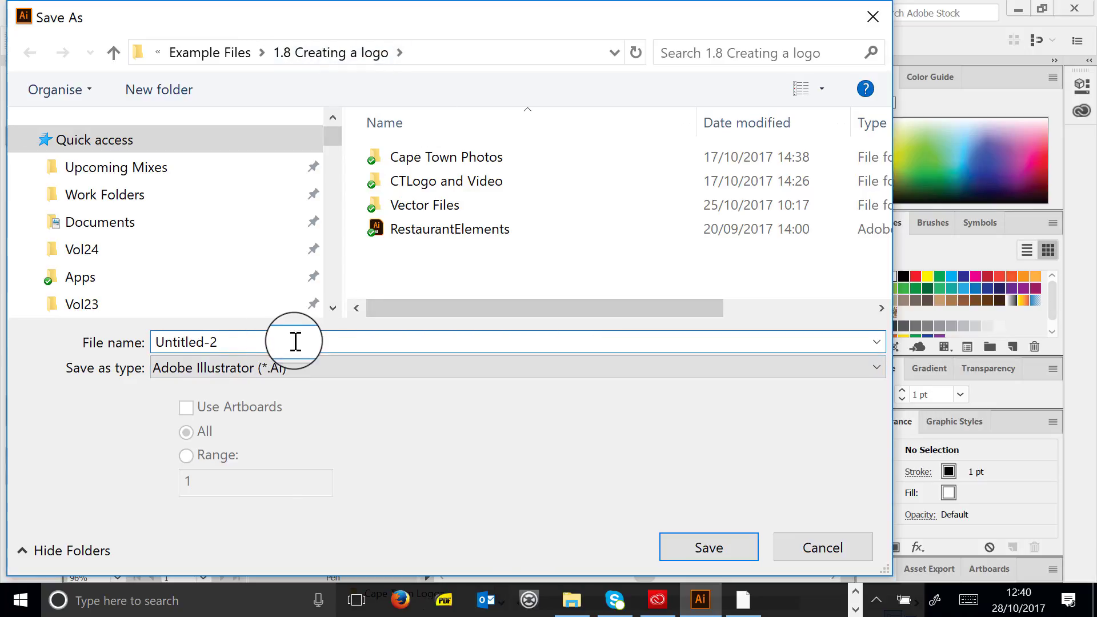
{"action": "left_click_drag", "start_coordinate": [295, 342], "coordinate": [51, 316]}
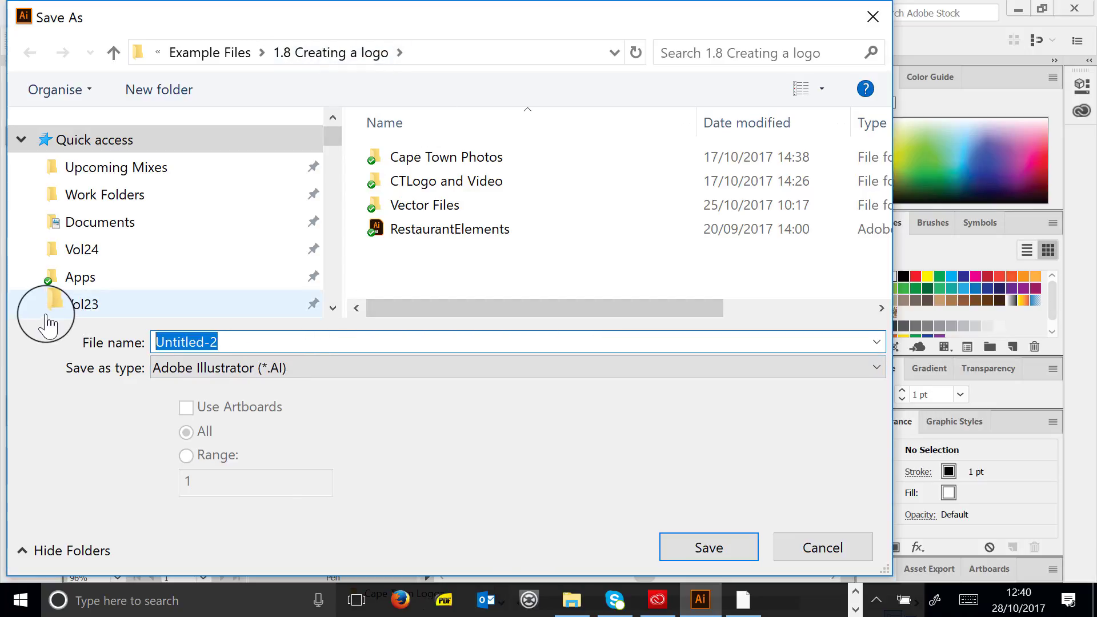
{"action": "type", "text": "form"}
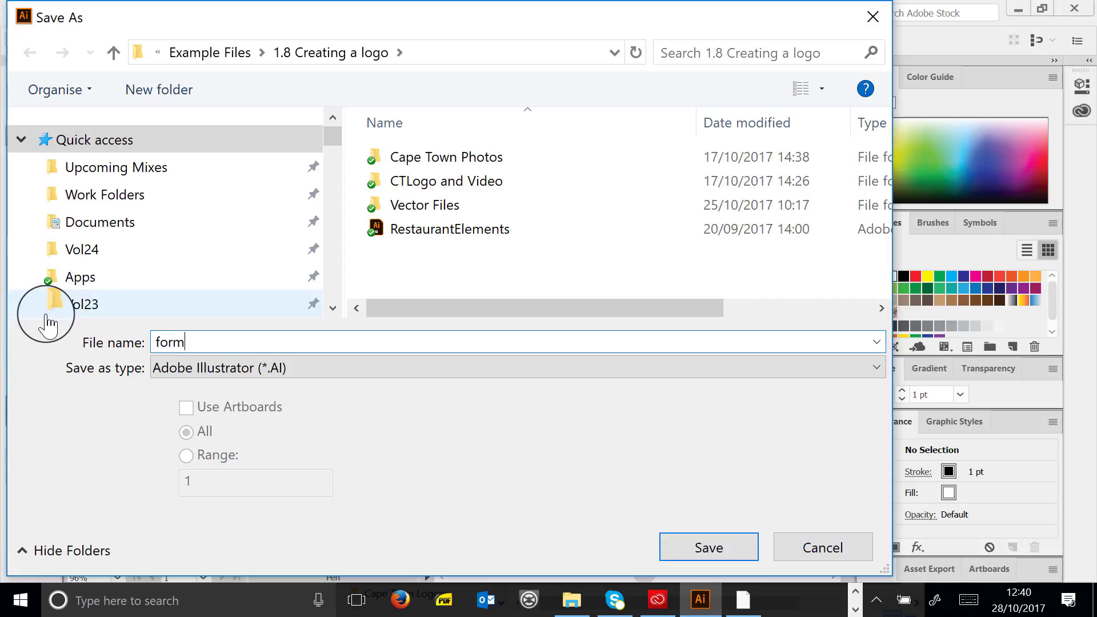
{"action": "key", "text": "BackSpace"}
{"action": "type", "text": "k"}
{"action": "left_click", "coordinate": [693, 553]}
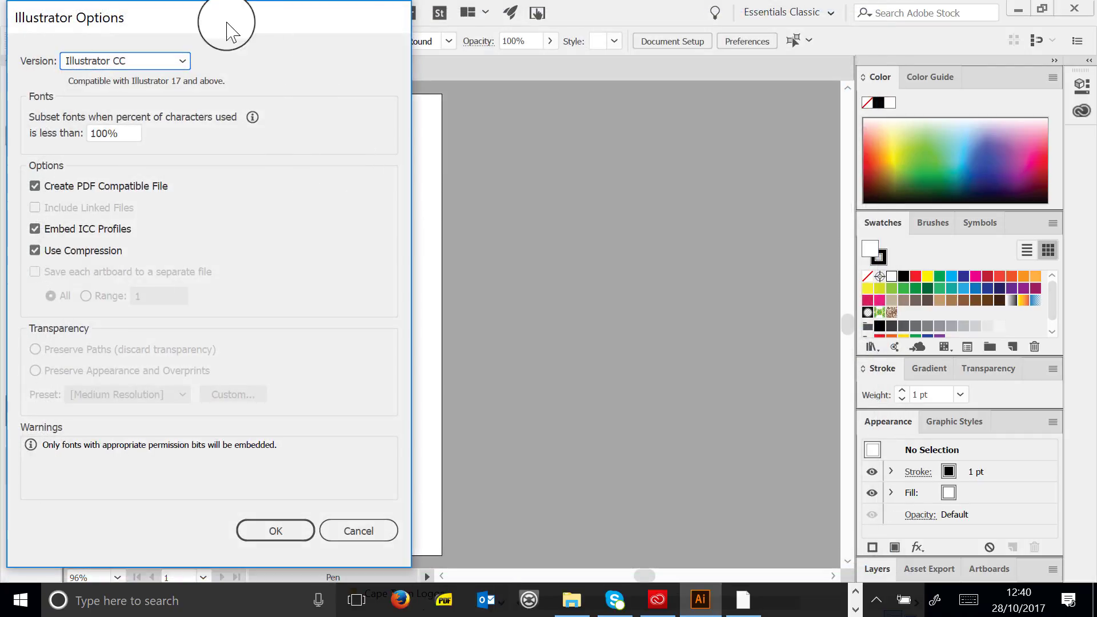
Look through the legacy versions in the Illustrator save options, keep Illustrator CC as the file version, and accept the remaining defaults
{"action": "left_click_drag", "start_coordinate": [183, 13], "coordinate": [282, 18]}
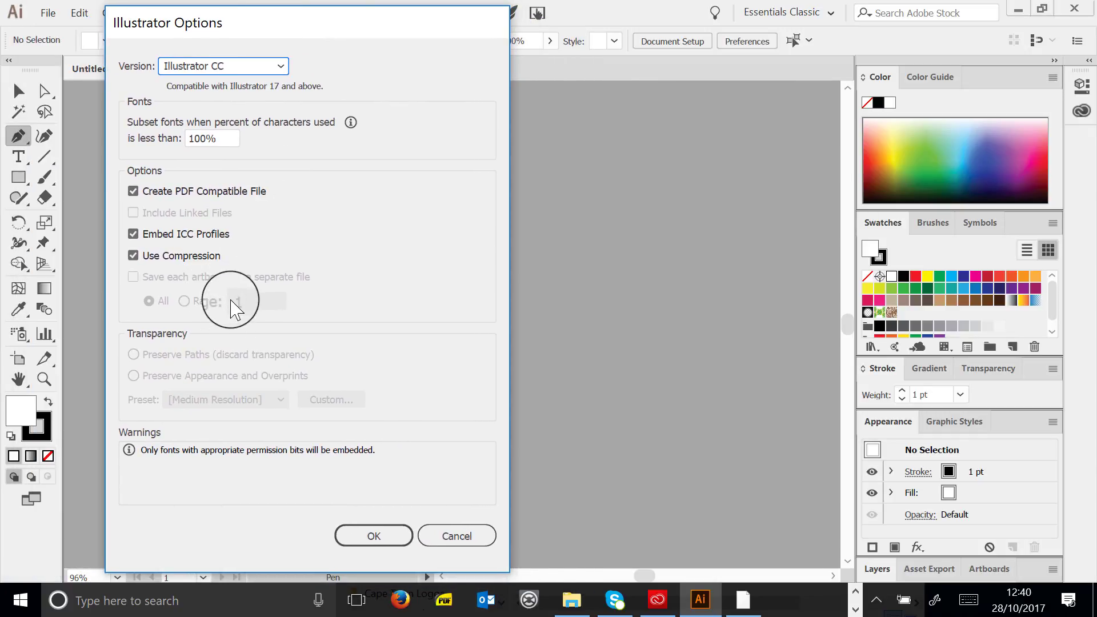
{"action": "left_click", "coordinate": [196, 67]}
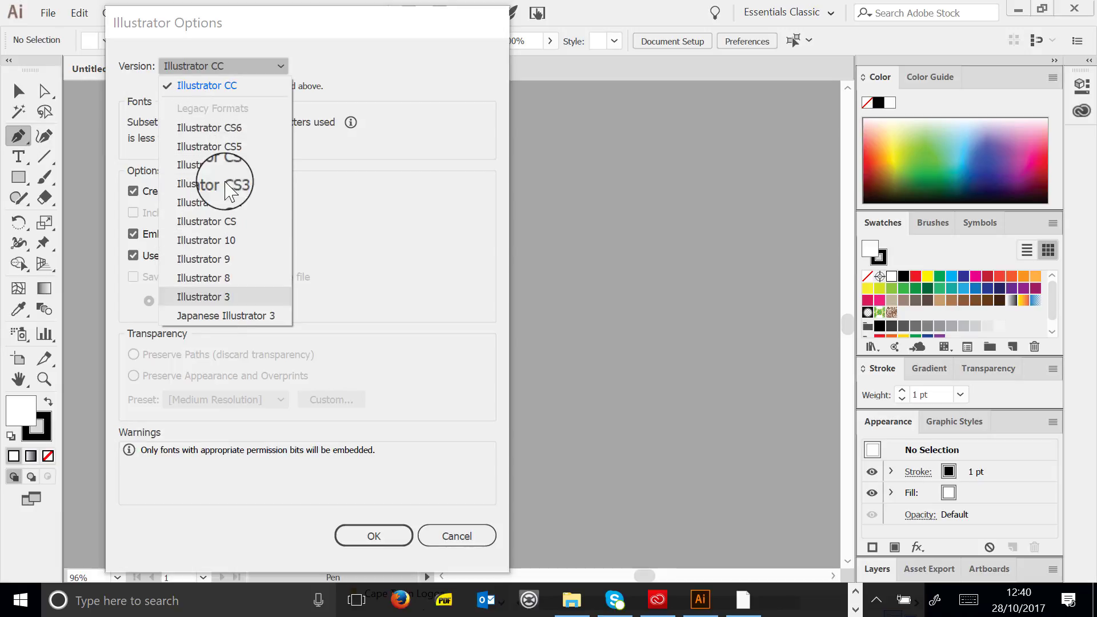
{"action": "left_click", "coordinate": [207, 87]}
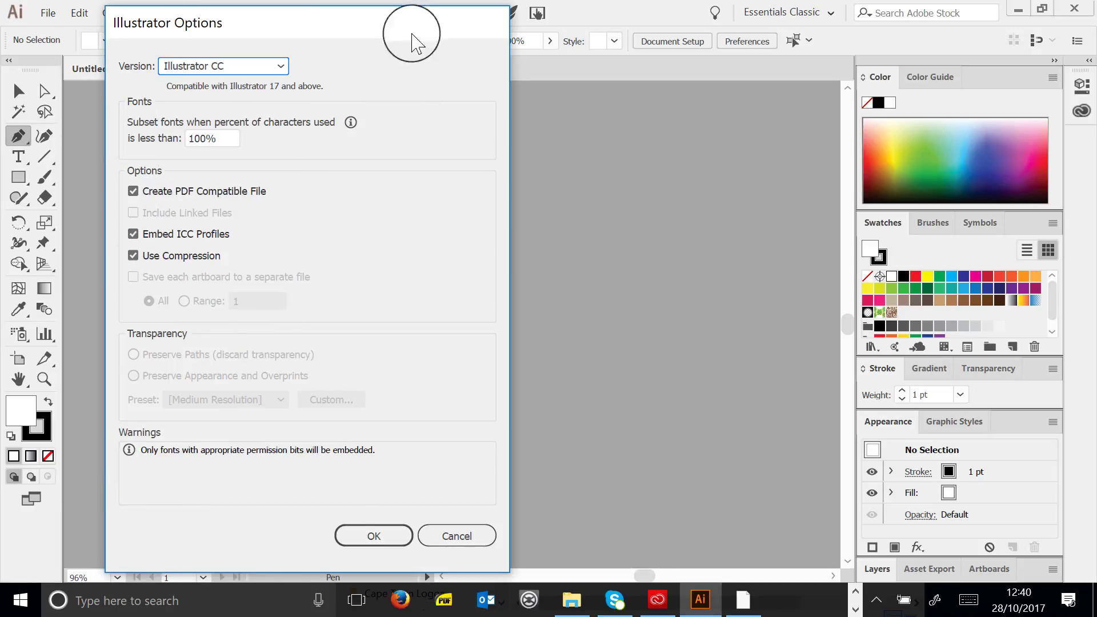
{"action": "left_click", "coordinate": [395, 542]}
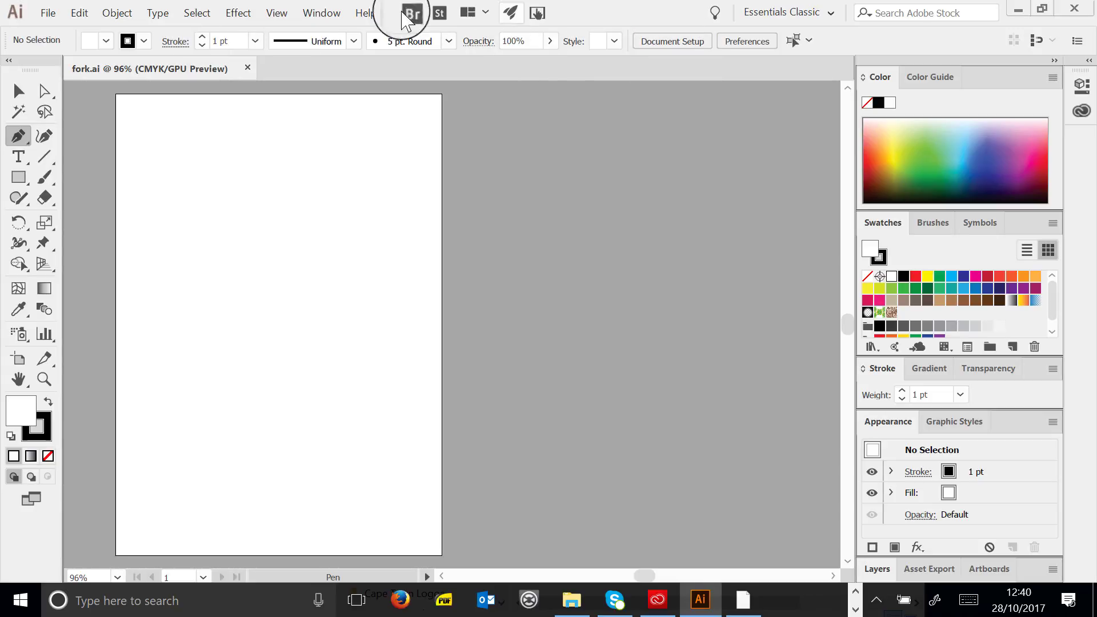
Draw a trial rectangle on the upper half of the artboard and an area-type frame of placeholder text below it
{"action": "left_click", "coordinate": [17, 92]}
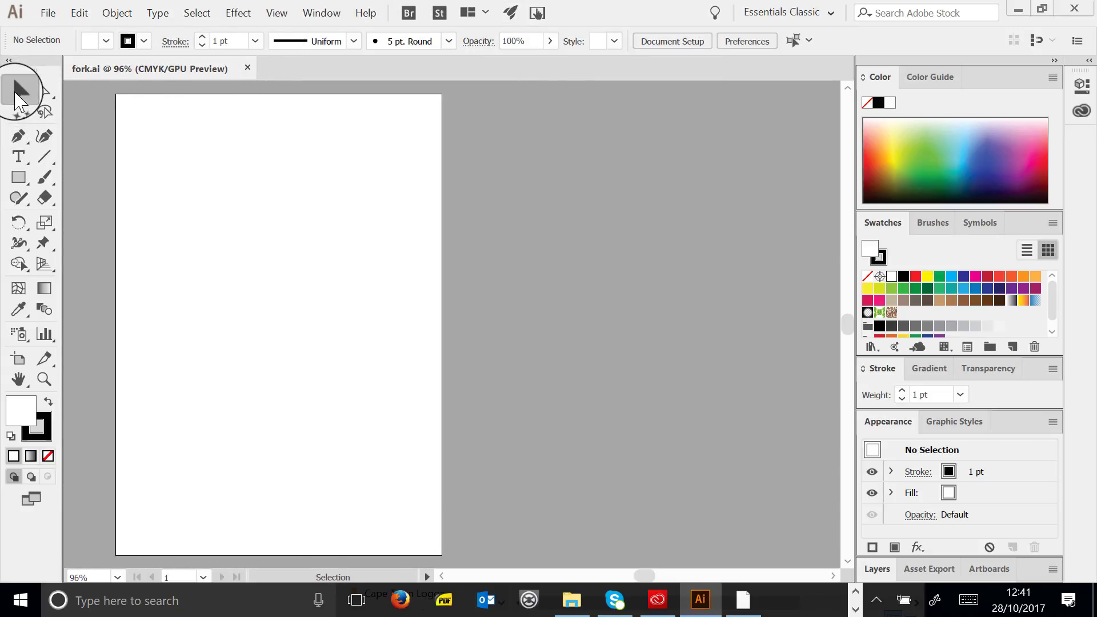
{"action": "left_click", "coordinate": [18, 136]}
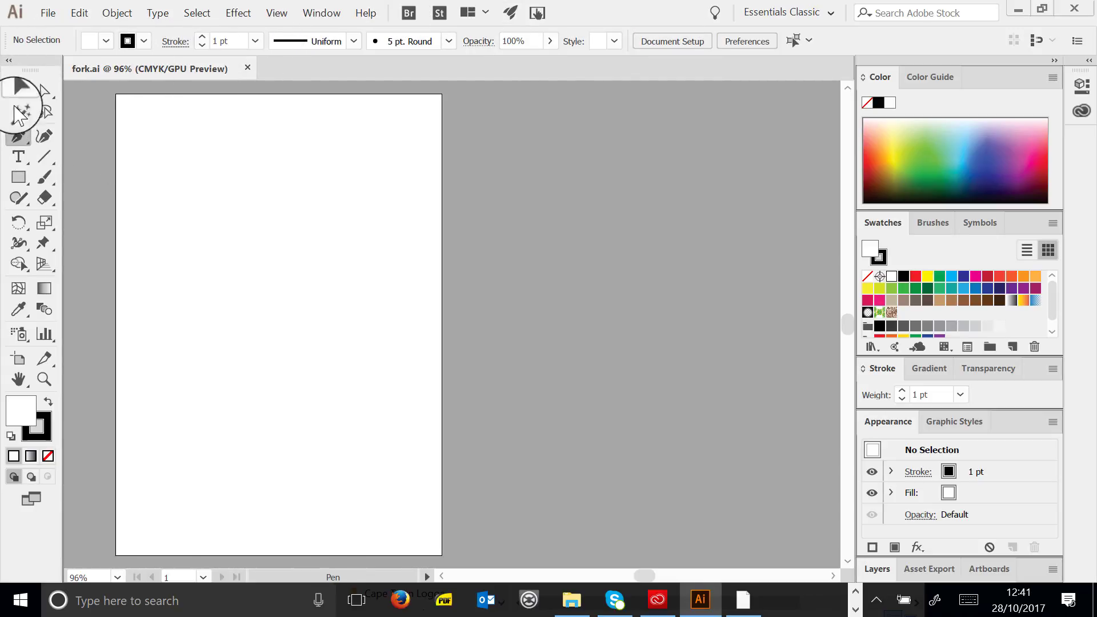
{"action": "left_click", "coordinate": [18, 177]}
{"action": "left_click_drag", "start_coordinate": [188, 163], "coordinate": [354, 312]}
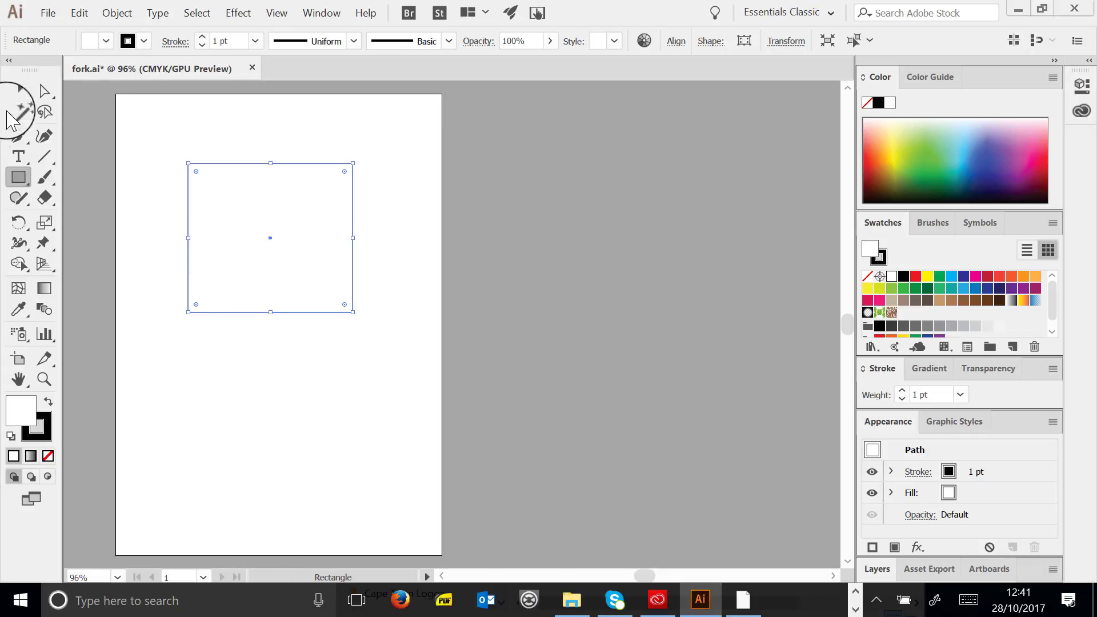
{"action": "left_click", "coordinate": [19, 91]}
{"action": "left_click", "coordinate": [18, 156]}
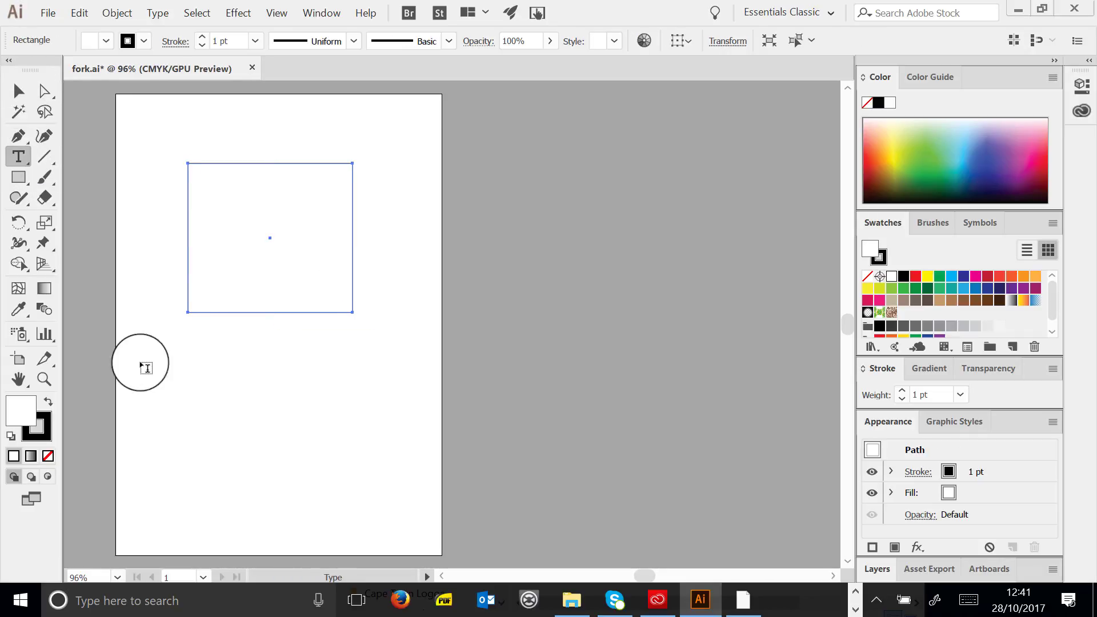
{"action": "left_click_drag", "start_coordinate": [192, 354], "coordinate": [298, 426]}
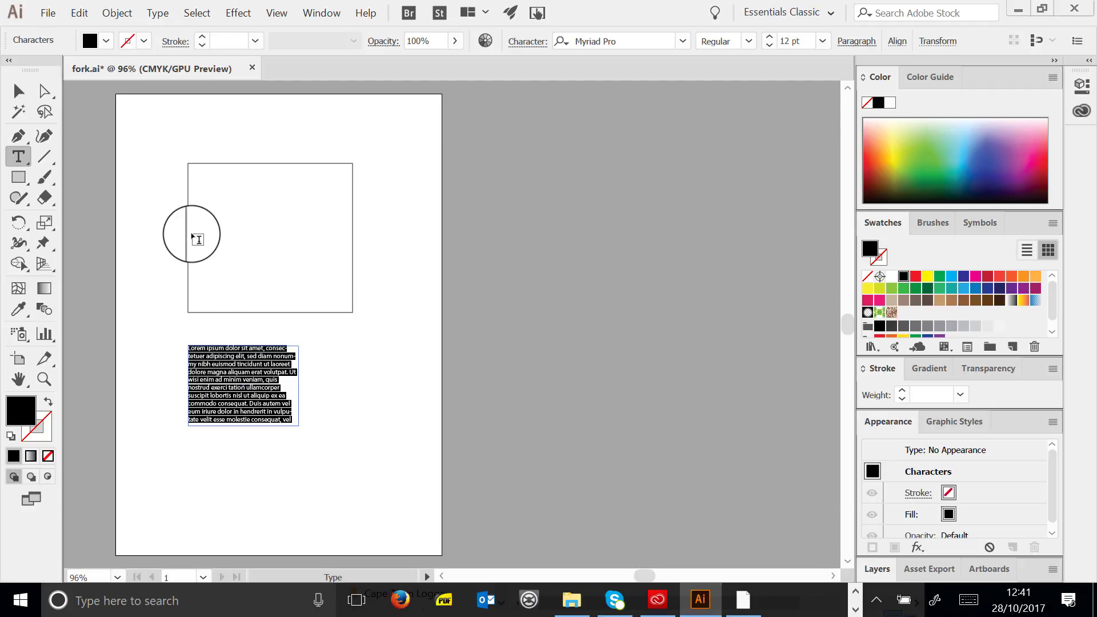
Delete the placeholder text frame, then try moving the rectangle around the artboard and delete it as well
{"action": "left_click", "coordinate": [18, 90]}
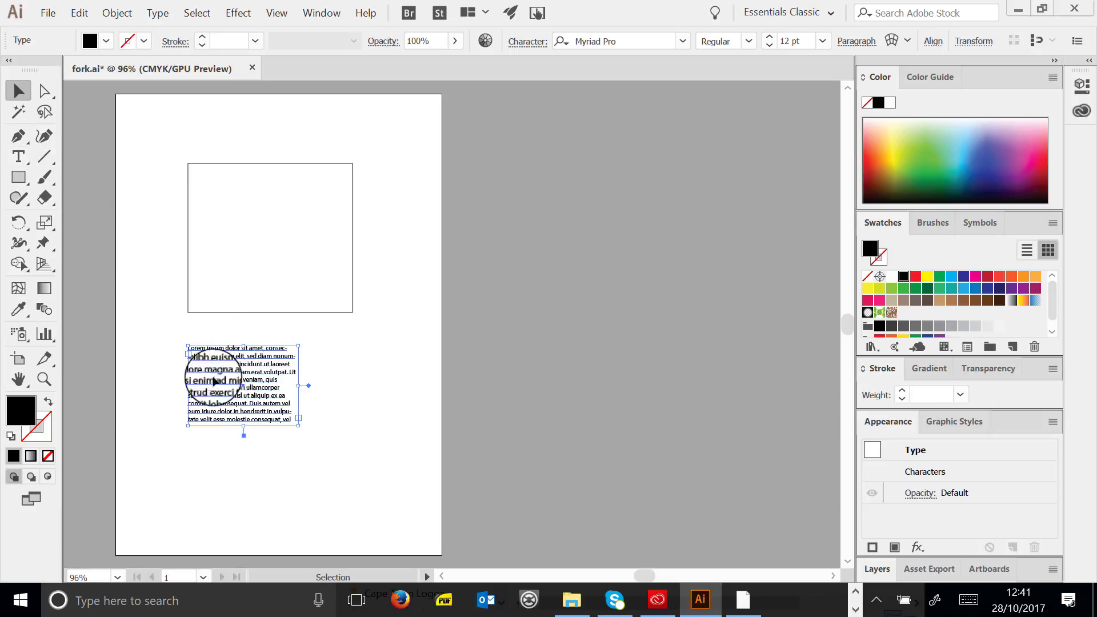
{"action": "mouse_move", "coordinate": [254, 386]}
{"action": "left_mouse_down"}
{"action": "mouse_move", "coordinate": [259, 476]}
{"action": "mouse_move", "coordinate": [213, 374]}
{"action": "mouse_move", "coordinate": [257, 441]}
{"action": "mouse_move", "coordinate": [257, 387]}
{"action": "left_mouse_up"}
{"action": "key", "text": "Delete"}
{"action": "left_click", "coordinate": [223, 196]}
{"action": "left_click_drag", "start_coordinate": [223, 196], "coordinate": [186, 300]}
{"action": "left_click_drag", "start_coordinate": [254, 185], "coordinate": [257, 184]}
{"action": "left_click_drag", "start_coordinate": [307, 144], "coordinate": [306, 196]}
{"action": "left_click_drag", "start_coordinate": [224, 244], "coordinate": [272, 245]}
{"action": "key", "text": "Delete"}
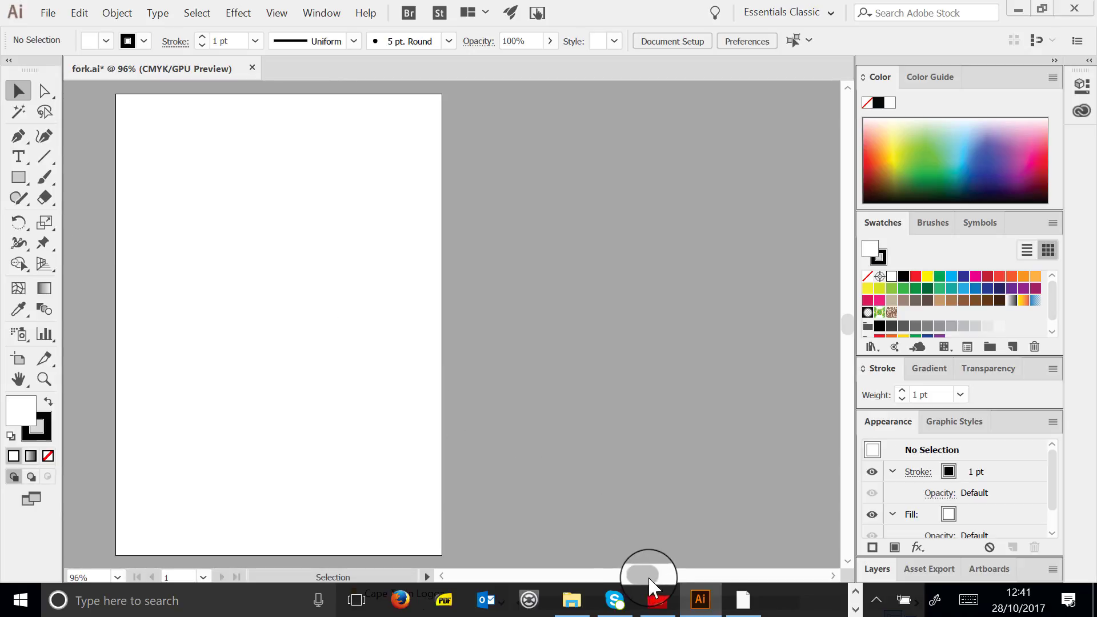
Try out view navigation by scrolling the page, magnifying its upper-left corner with the Zoom tool, and returning to 100% zoom
{"action": "mouse_move", "coordinate": [648, 576]}
{"action": "left_mouse_down"}
{"action": "mouse_move", "coordinate": [620, 578]}
{"action": "mouse_move", "coordinate": [661, 578]}
{"action": "mouse_move", "coordinate": [644, 578]}
{"action": "left_mouse_up"}
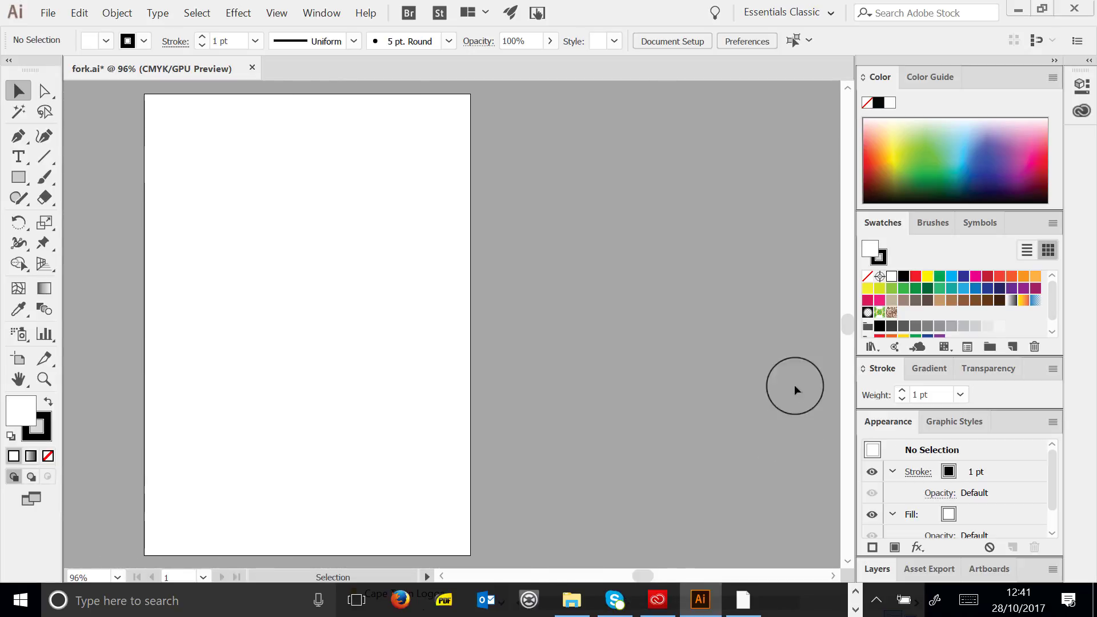
{"action": "mouse_move", "coordinate": [845, 321]}
{"action": "left_mouse_down"}
{"action": "mouse_move", "coordinate": [838, 291]}
{"action": "mouse_move", "coordinate": [848, 325]}
{"action": "left_mouse_up"}
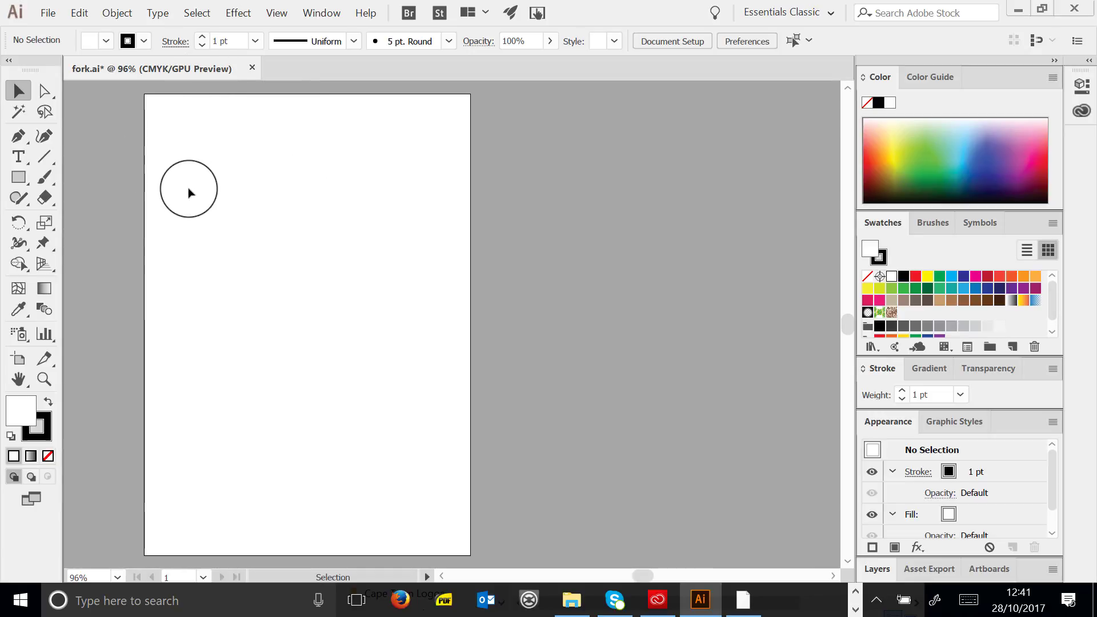
{"action": "left_click", "coordinate": [43, 379]}
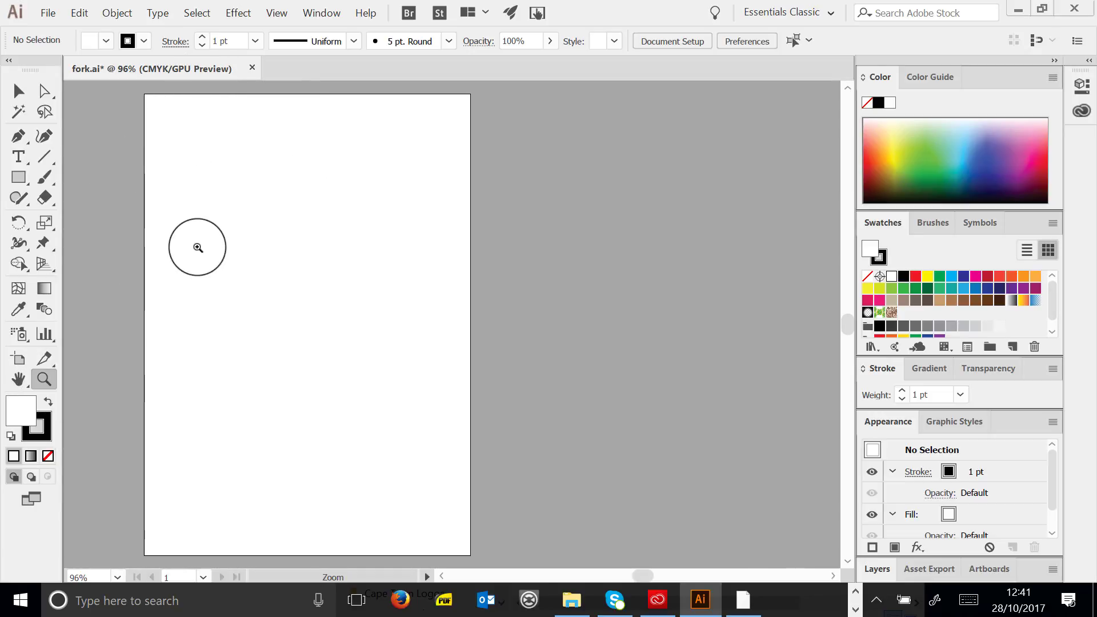
{"action": "left_click_drag", "start_coordinate": [152, 113], "coordinate": [214, 204]}
{"action": "left_click_drag", "start_coordinate": [176, 116], "coordinate": [269, 283]}
{"action": "left_click_drag", "start_coordinate": [150, 135], "coordinate": [258, 213]}
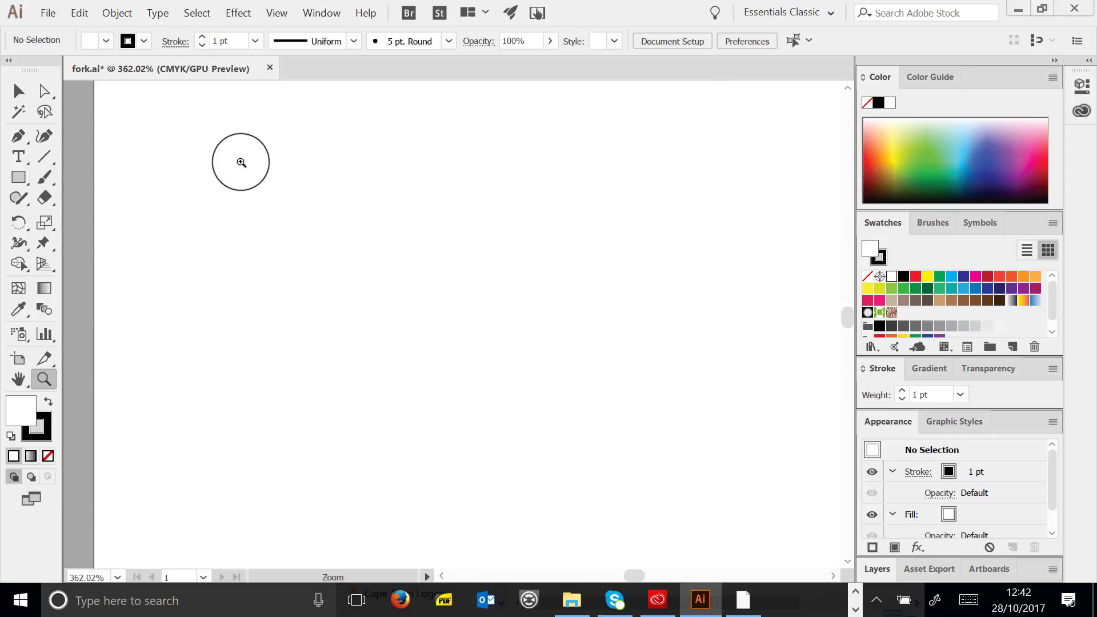
{"action": "left_click_drag", "start_coordinate": [281, 190], "coordinate": [264, 220]}
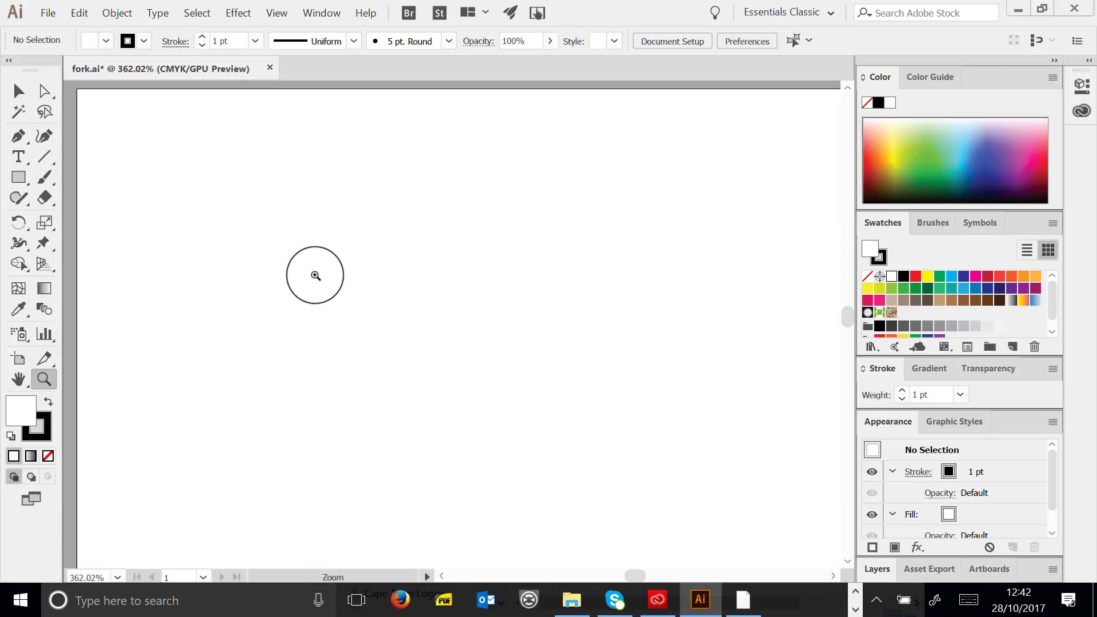
{"action": "key", "text": "ctrl+1"}
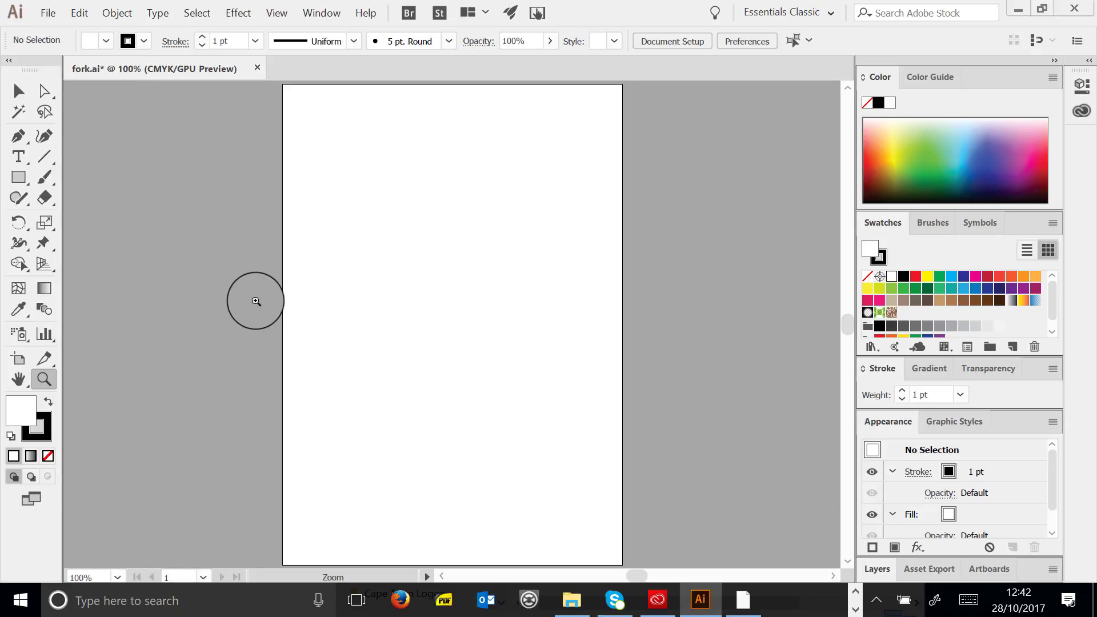
Add a second artboard of about 117 x 76 mm to the right of the A4 page, near its upper edge
{"action": "left_click_drag", "start_coordinate": [637, 576], "coordinate": [641, 576]}
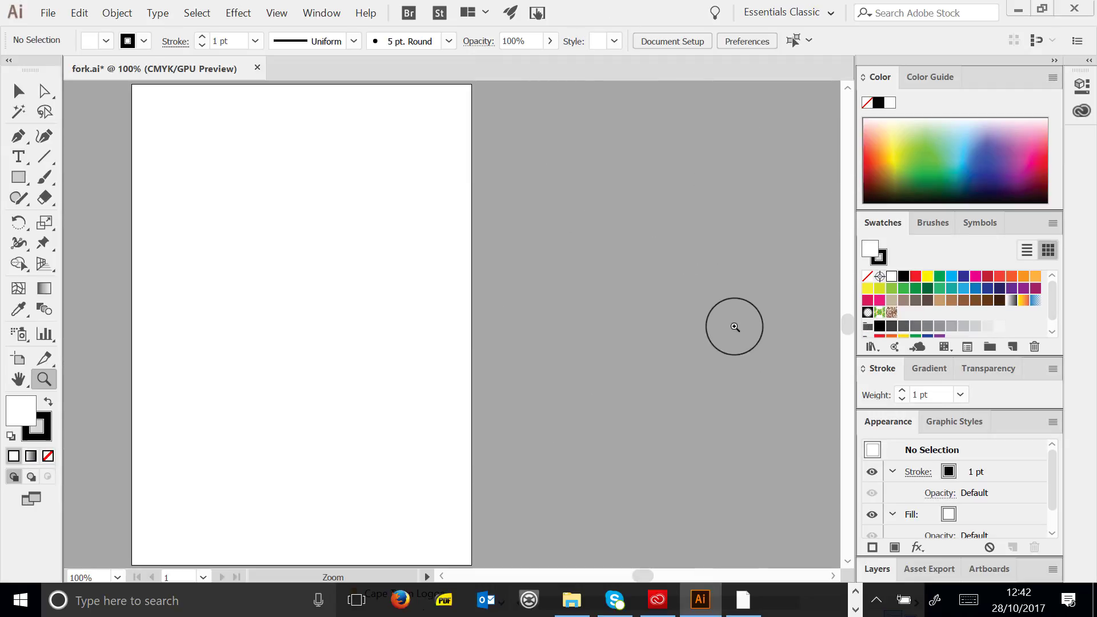
{"action": "left_click_drag", "start_coordinate": [649, 577], "coordinate": [651, 578]}
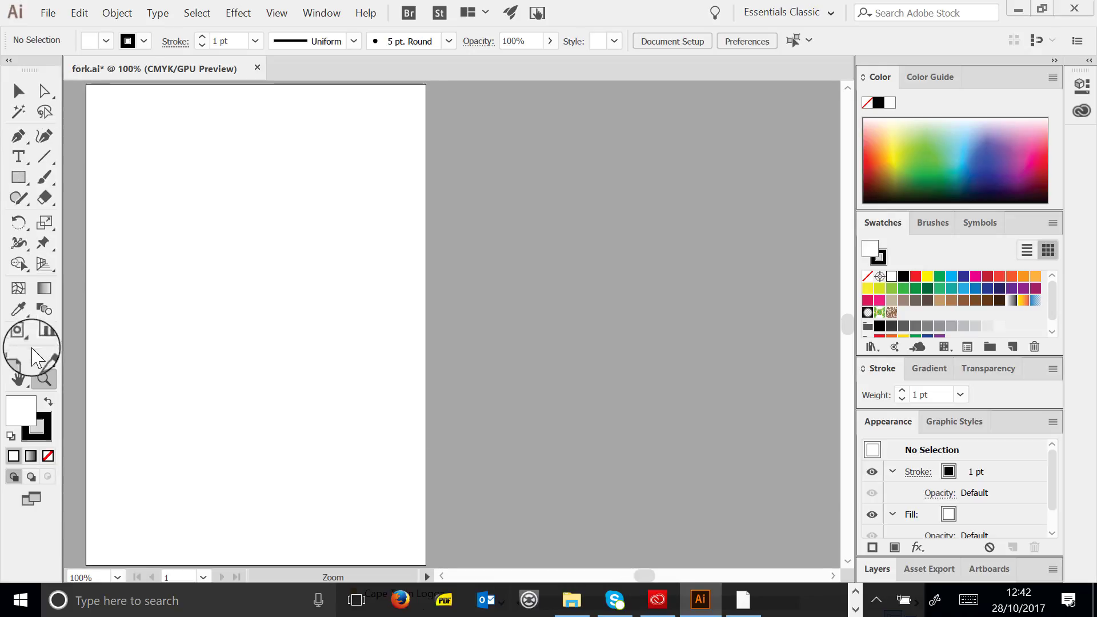
{"action": "left_click", "coordinate": [17, 360]}
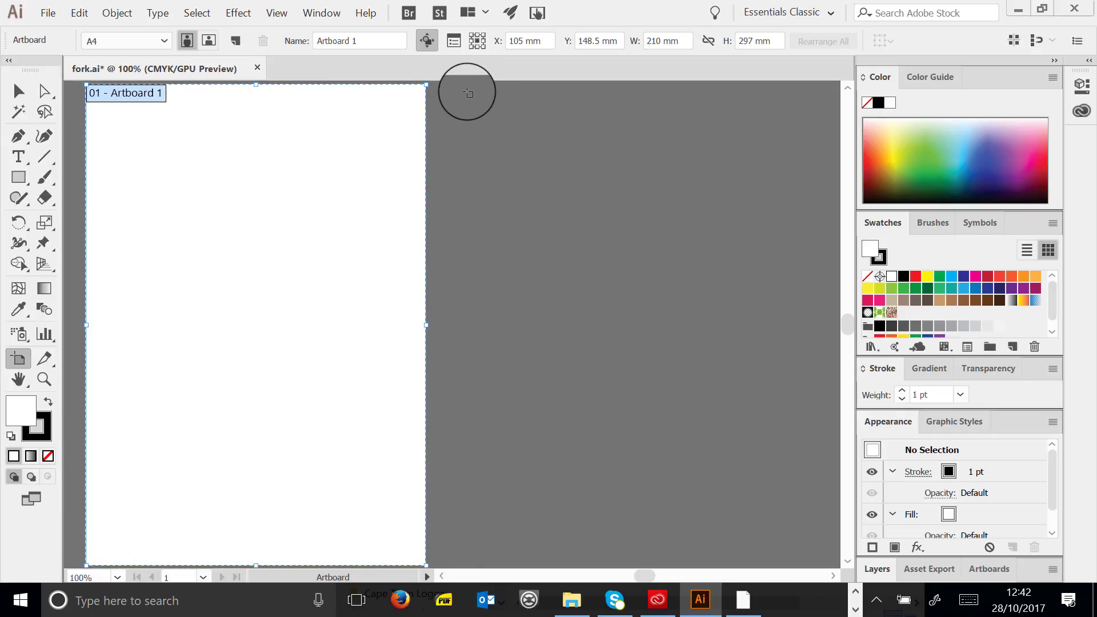
{"action": "left_click_drag", "start_coordinate": [468, 91], "coordinate": [659, 213]}
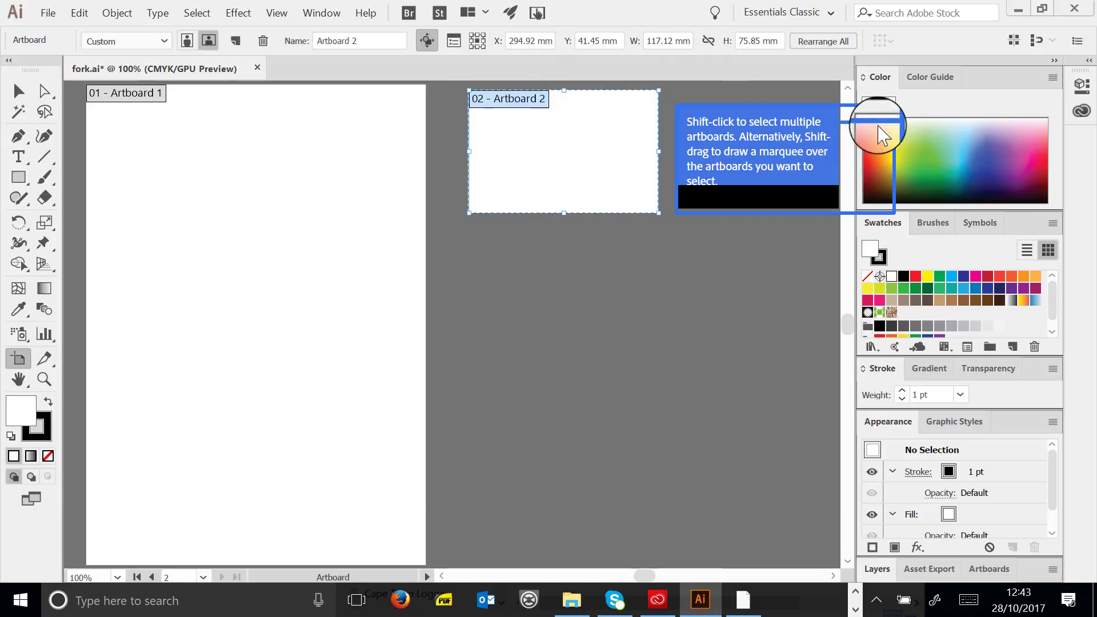
Set the second artboard's width to 90 mm and height to 50 mm, and leave artboard editing with the Selection tool active
{"action": "left_click", "coordinate": [667, 41]}
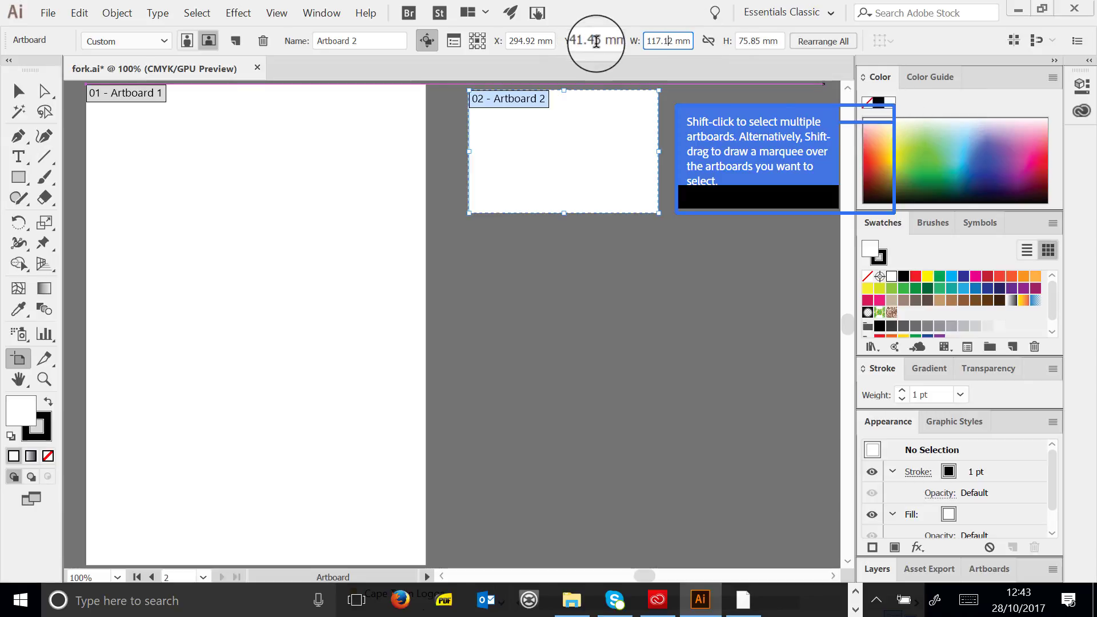
{"action": "key", "text": "BackSpace"}
{"action": "key", "text": "BackSpace"}
{"action": "key", "text": "BackSpace"}
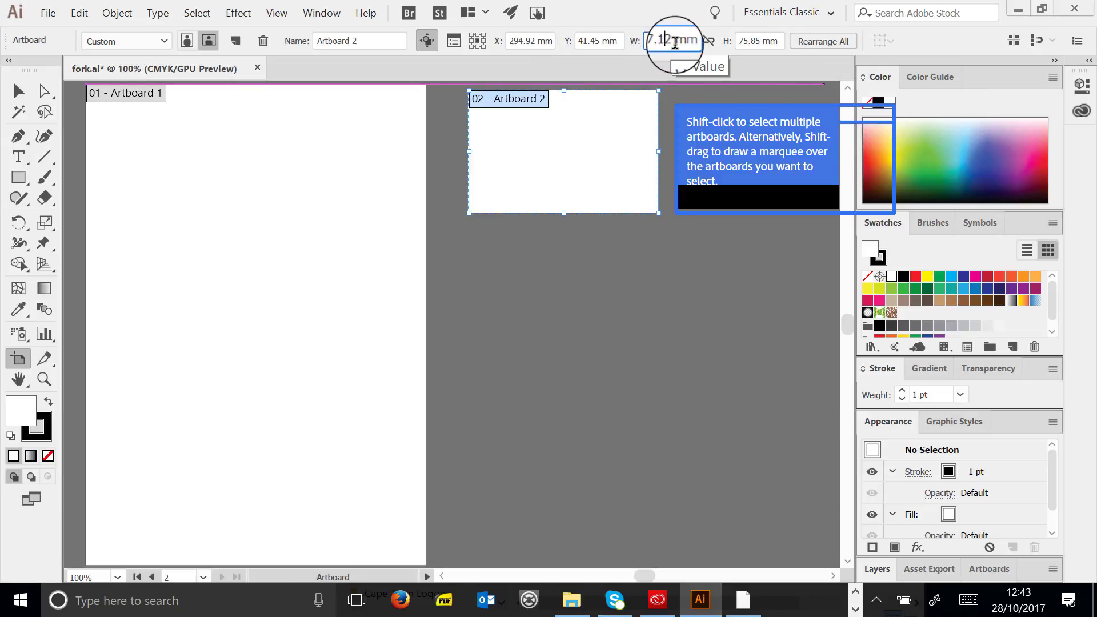
{"action": "left_click_drag", "start_coordinate": [675, 40], "coordinate": [598, 38]}
{"action": "type", "text": "90"}
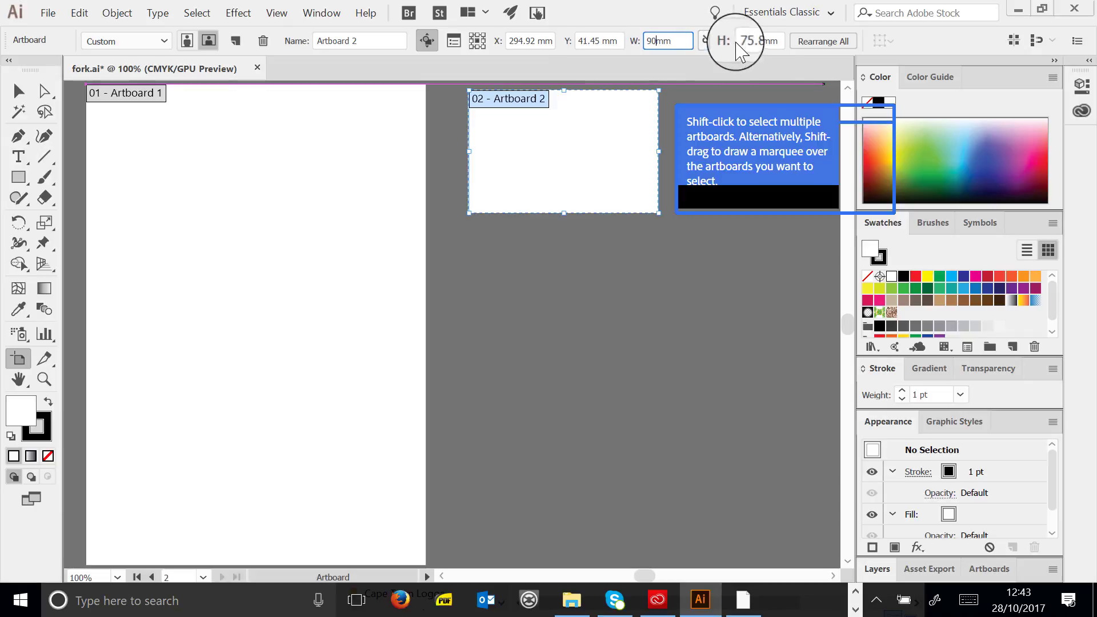
{"action": "left_click", "coordinate": [754, 40]}
{"action": "left_click_drag", "start_coordinate": [754, 40], "coordinate": [666, 38]}
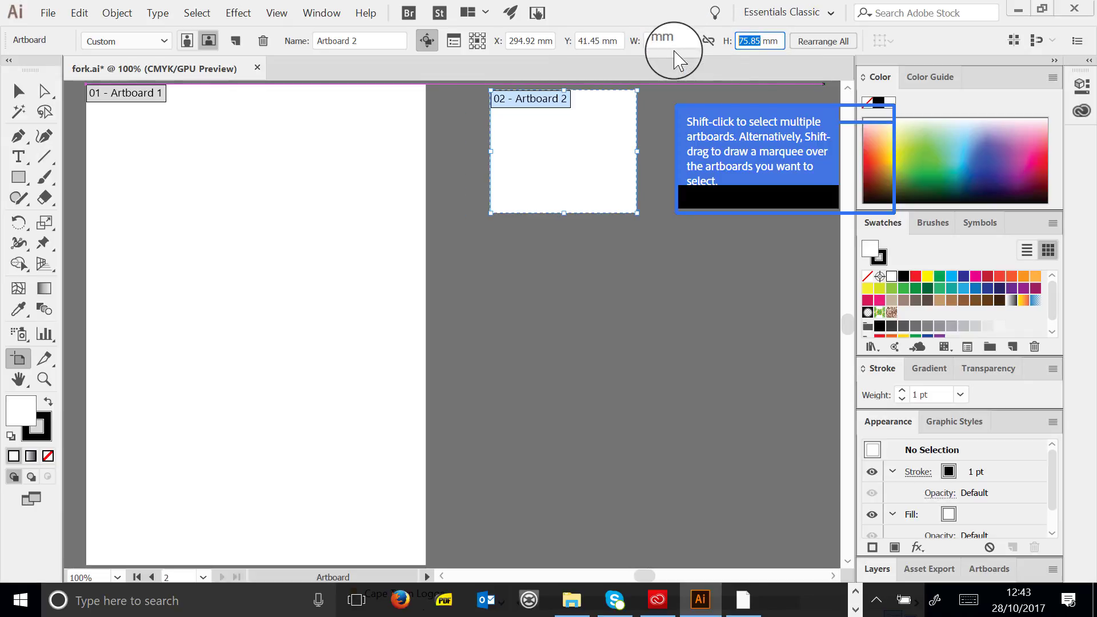
{"action": "type", "text": "50"}
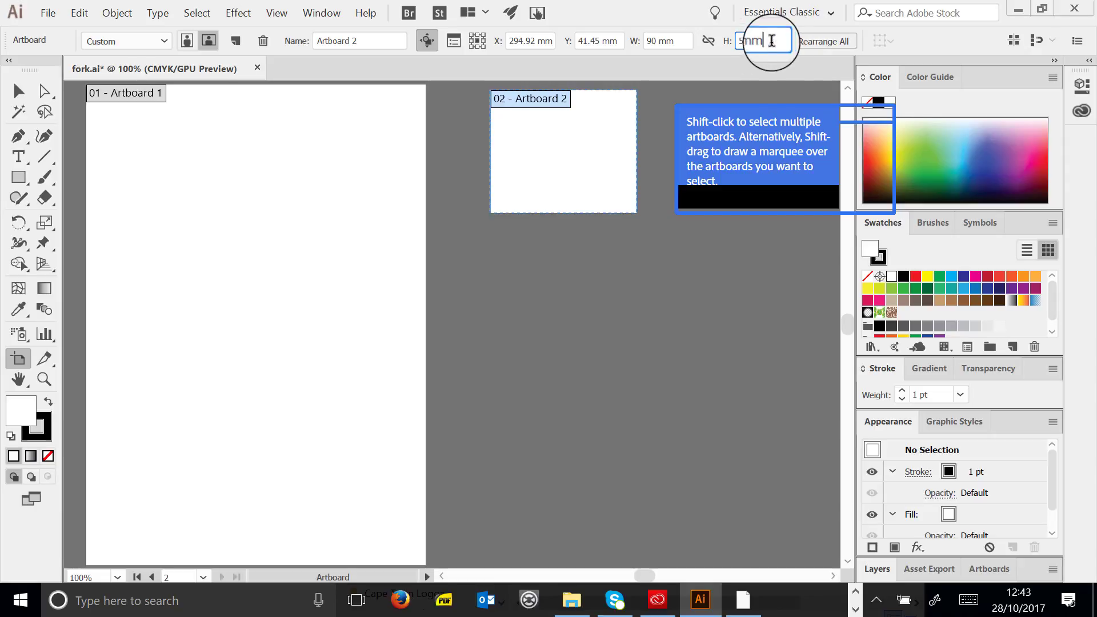
{"action": "key", "text": "Return"}
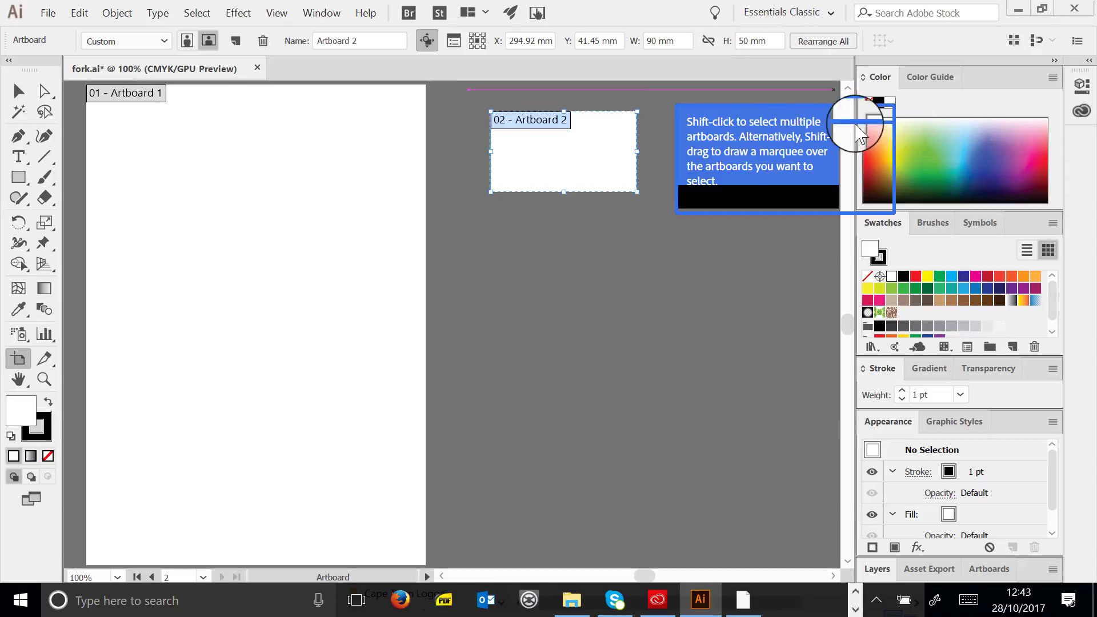
{"action": "left_click", "coordinate": [16, 89]}
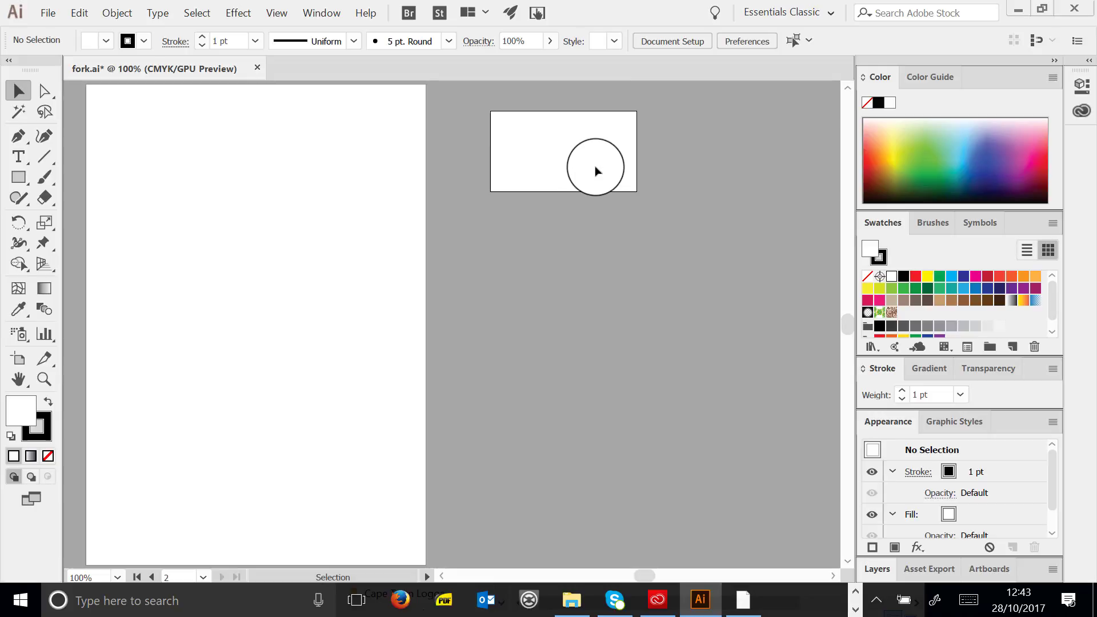
Duplicate the 90 x 50 mm artboard directly below itself, then leave artboard editing and activate each of the two small artboards in turn
{"action": "left_click", "coordinate": [18, 360]}
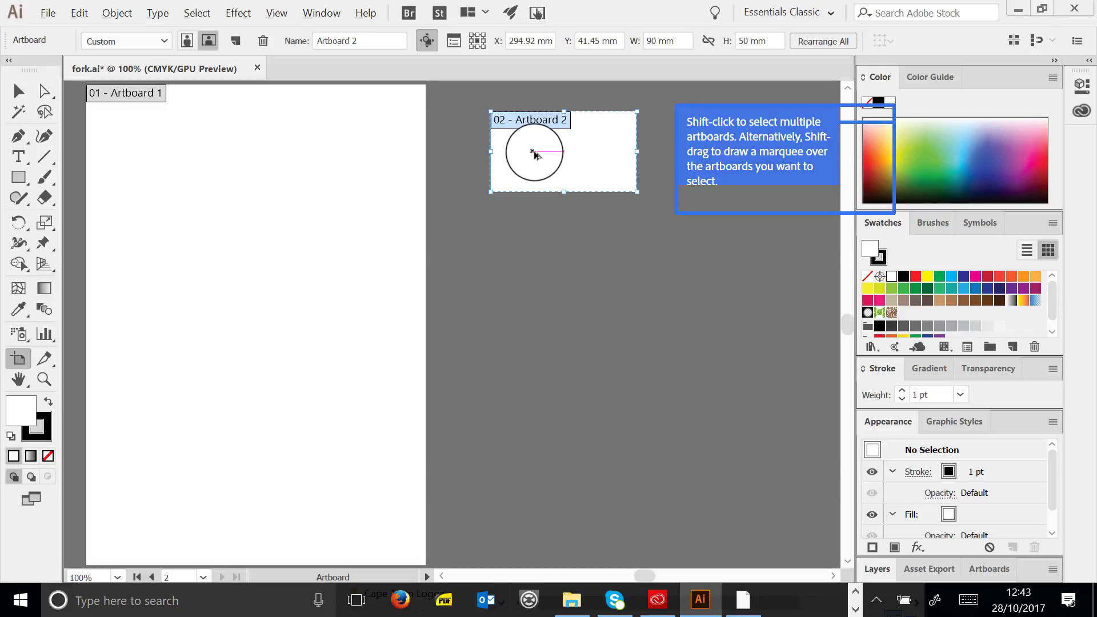
{"action": "left_click_drag", "start_coordinate": [535, 155], "coordinate": [537, 254]}
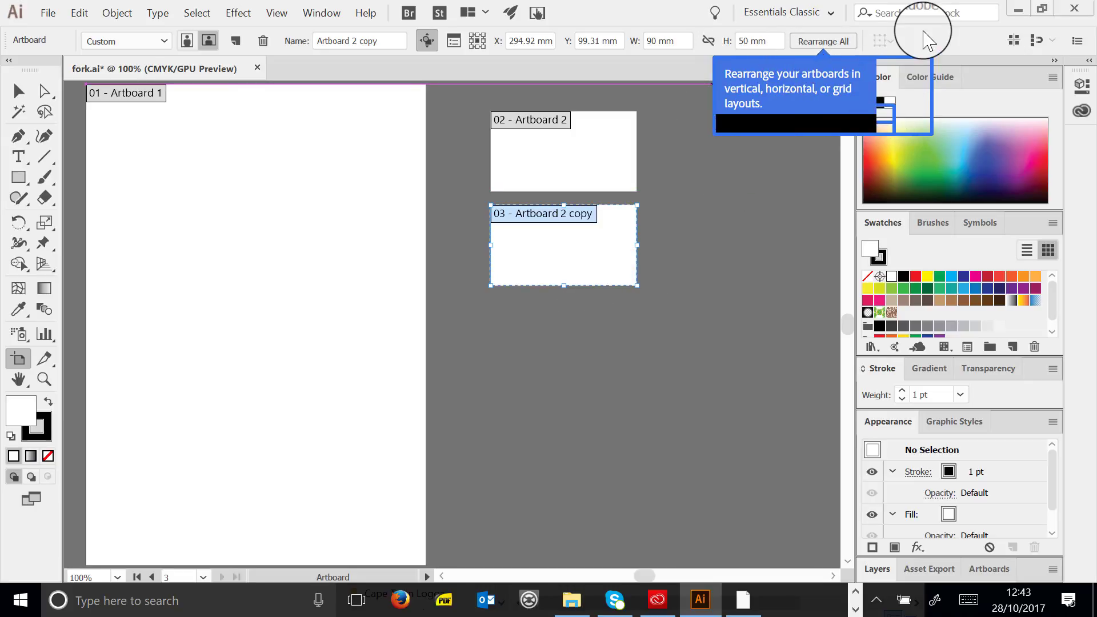
{"action": "left_click", "coordinate": [17, 89]}
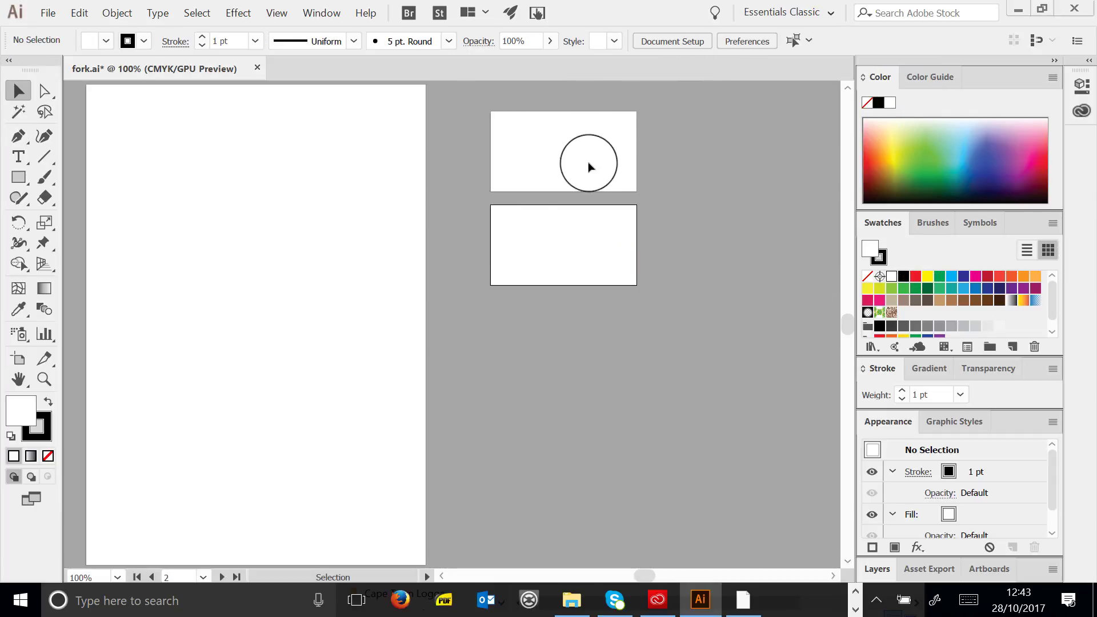
{"action": "left_click", "coordinate": [581, 237]}
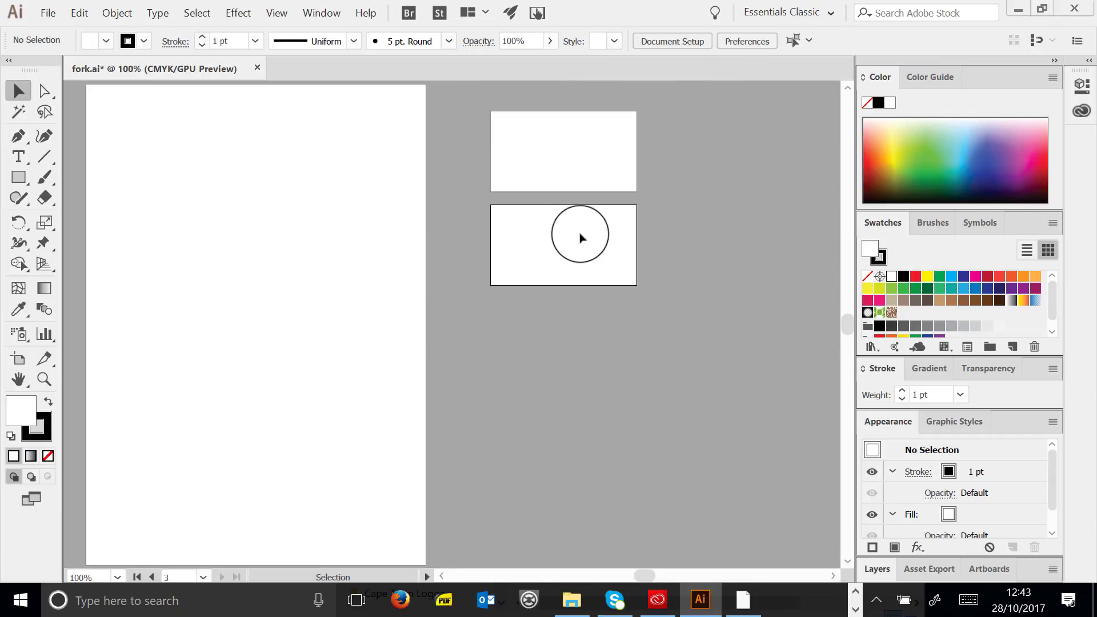
{"action": "left_click", "coordinate": [565, 172]}
{"action": "left_click", "coordinate": [594, 263]}
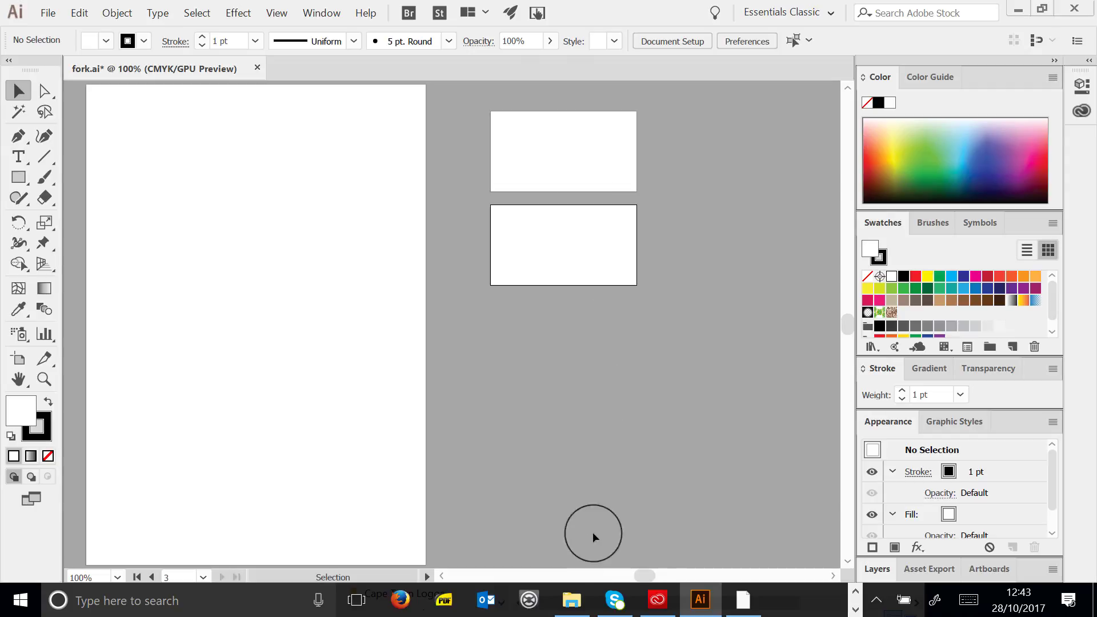
Add a fourth artboard of about 163 x 197 mm to the right of the two small artboards
{"action": "left_click_drag", "start_coordinate": [644, 581], "coordinate": [648, 576]}
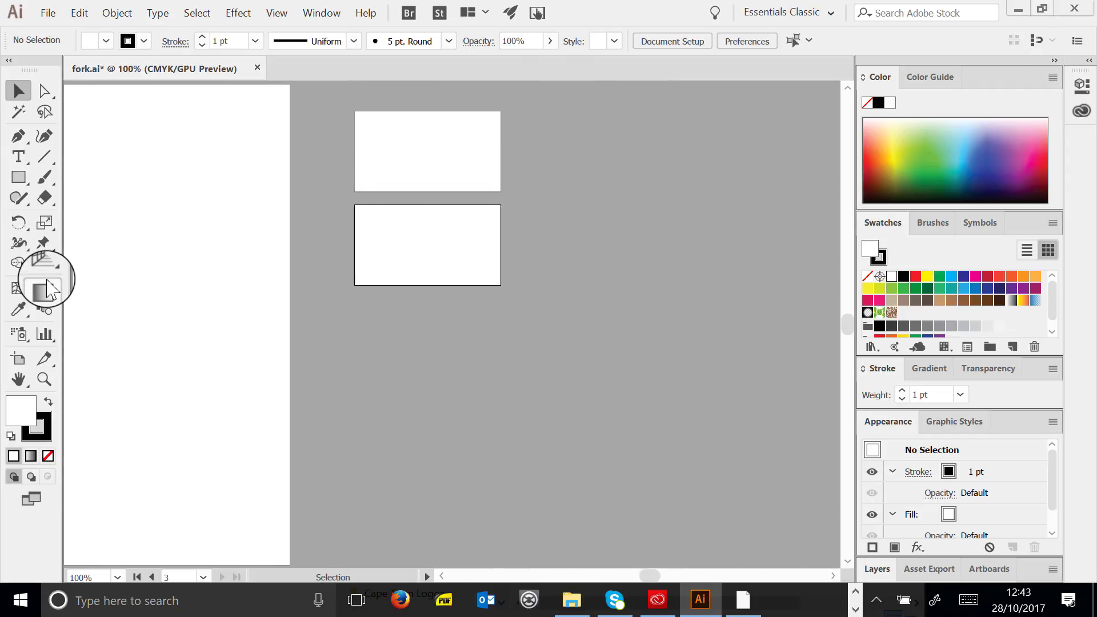
{"action": "left_click", "coordinate": [17, 359]}
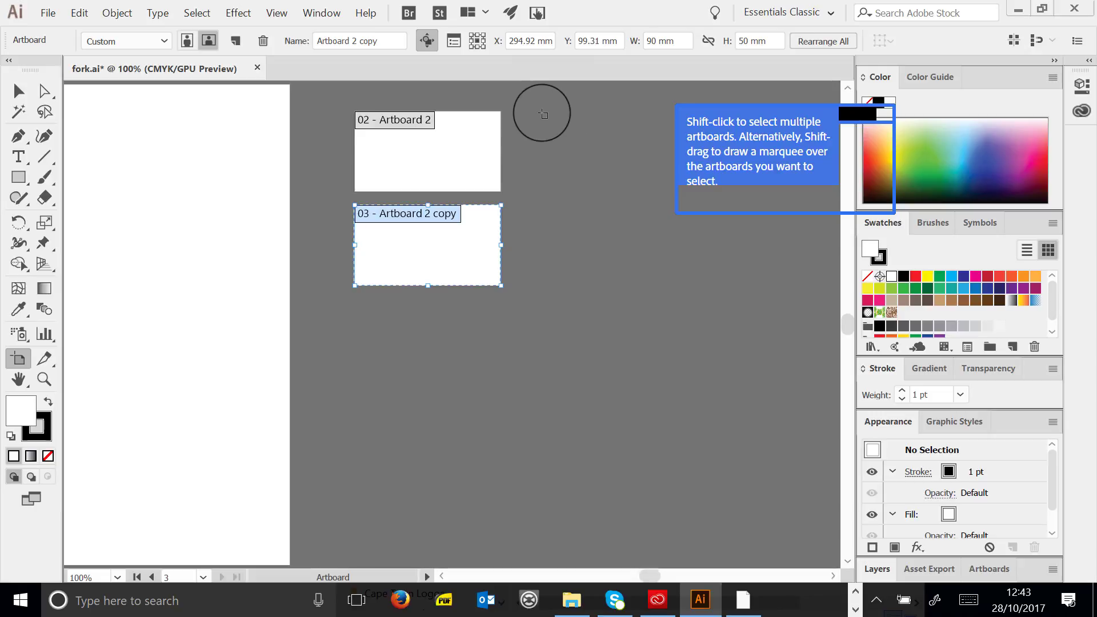
{"action": "left_click_drag", "start_coordinate": [543, 114], "coordinate": [796, 372]}
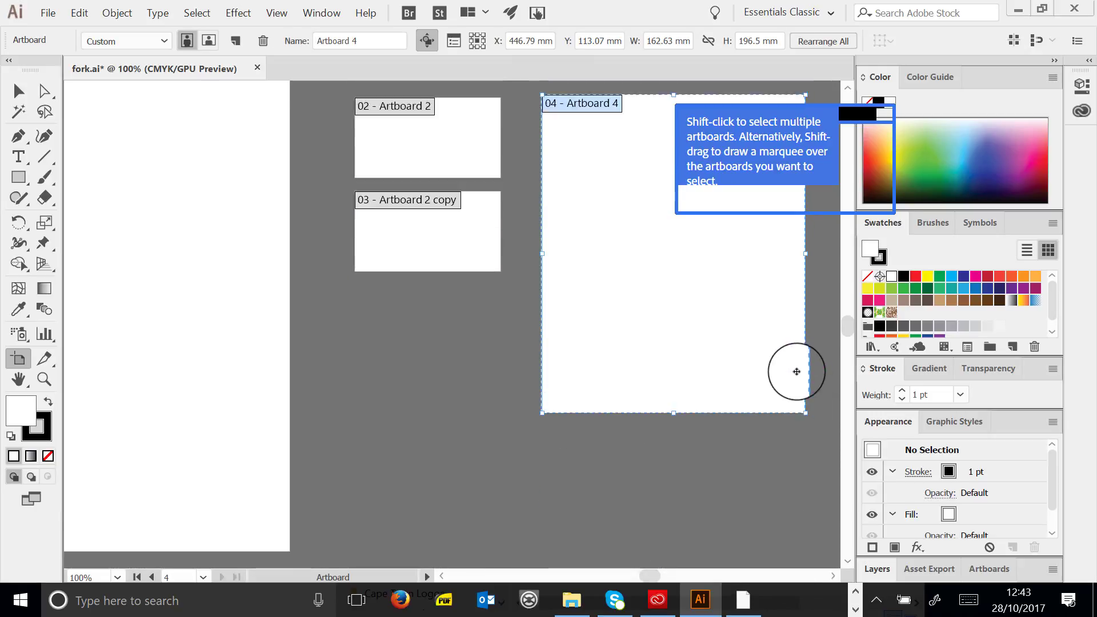
{"action": "scroll", "coordinate": [797, 371], "scroll_direction": "up", "scroll_amount": 2}
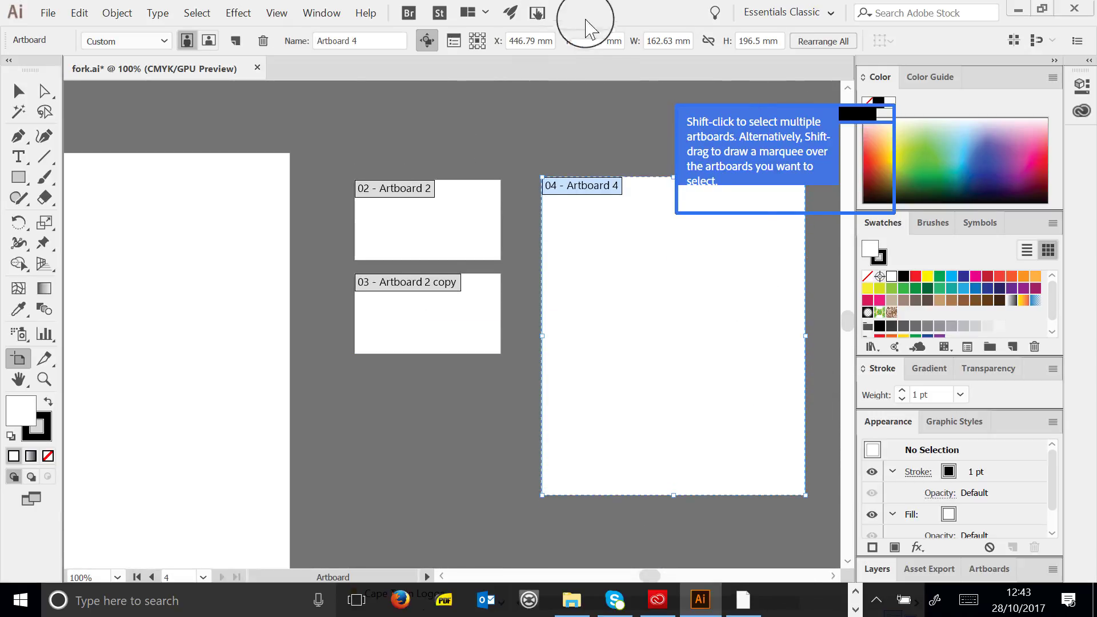
Set the new fourth artboard's width to 210 mm and its height to 297 mm
{"action": "left_click", "coordinate": [667, 42]}
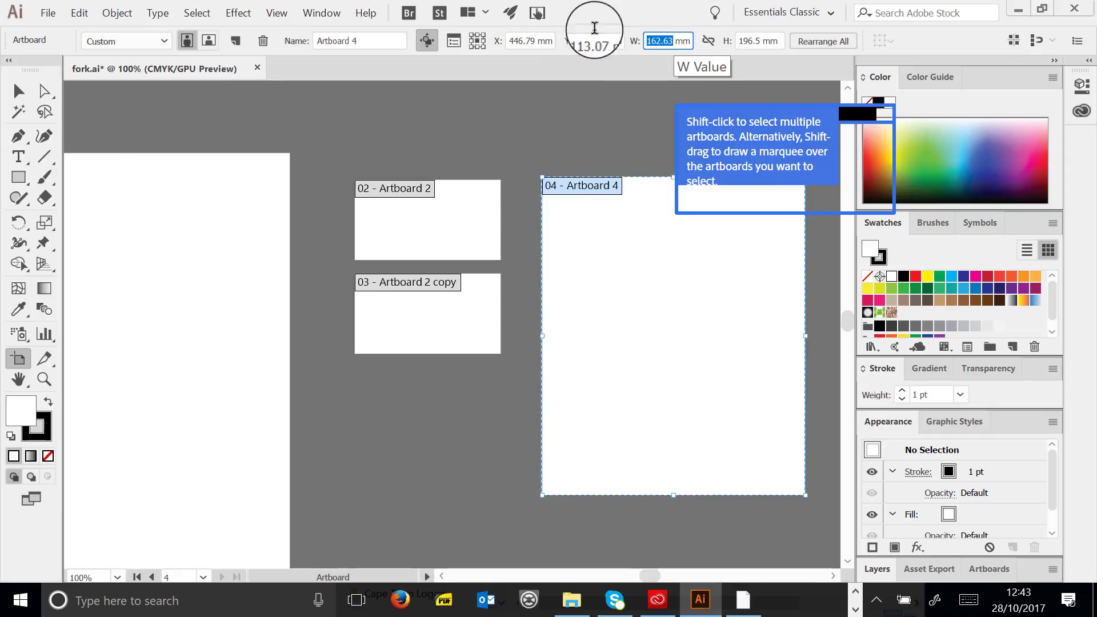
{"action": "type", "text": "210"}
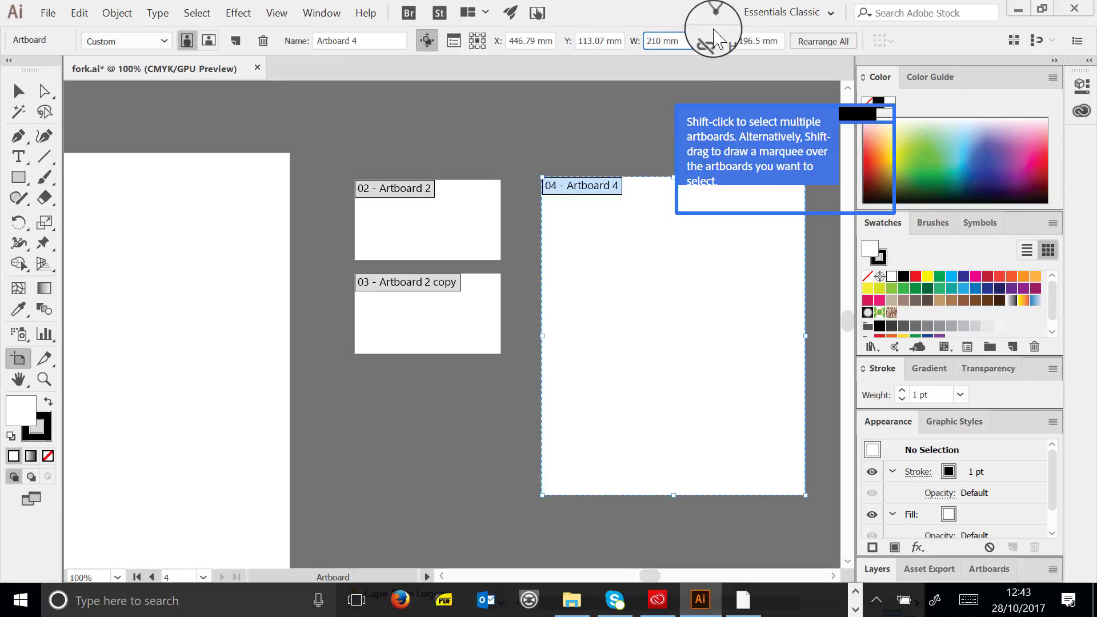
{"action": "left_click", "coordinate": [765, 41]}
{"action": "left_click_drag", "start_coordinate": [765, 41], "coordinate": [706, 43]}
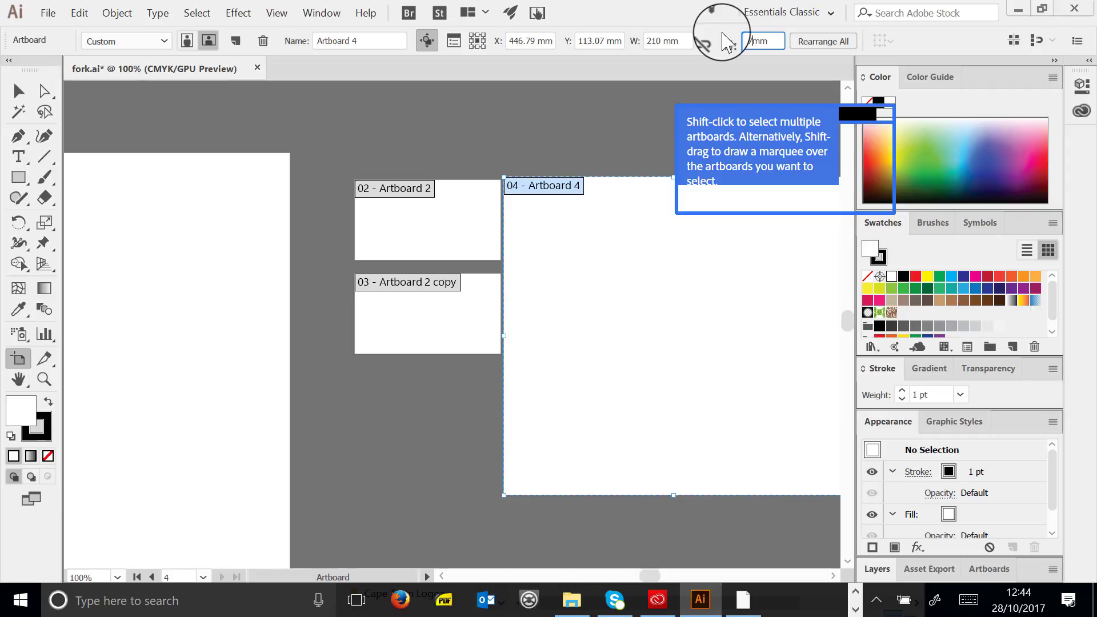
{"action": "type", "text": "297mm"}
{"action": "key", "text": "Return"}
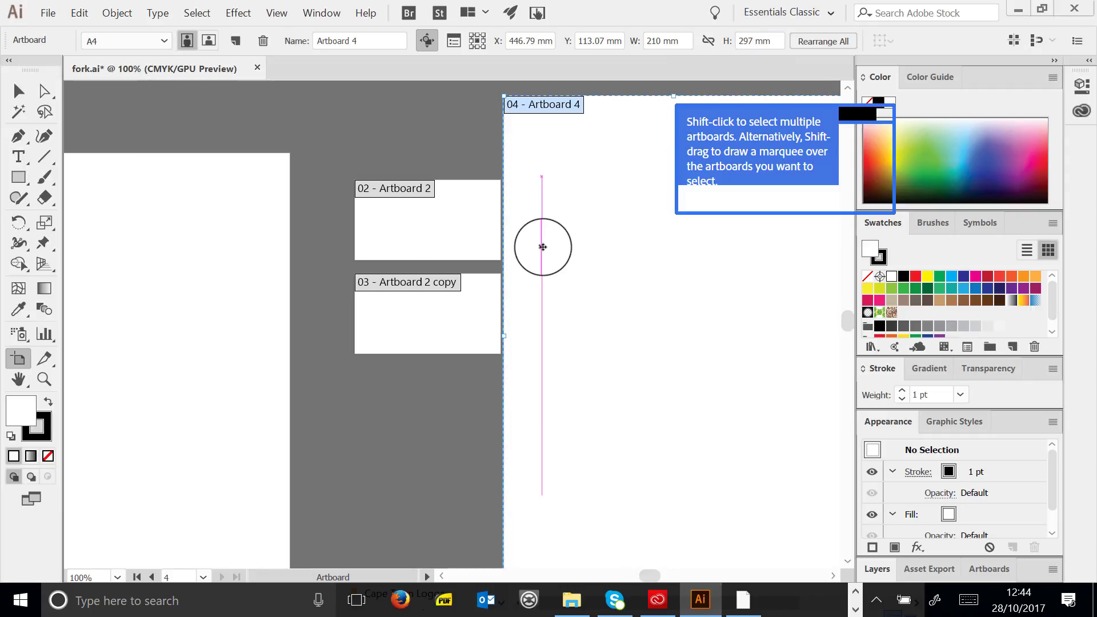
Move the fourth artboard clear of the small ones, aligning its upper edge with the first A4 page, and leave artboard editing
{"action": "left_click_drag", "start_coordinate": [558, 152], "coordinate": [604, 209]}
{"action": "scroll", "coordinate": [610, 202], "scroll_direction": "down", "scroll_amount": 1}
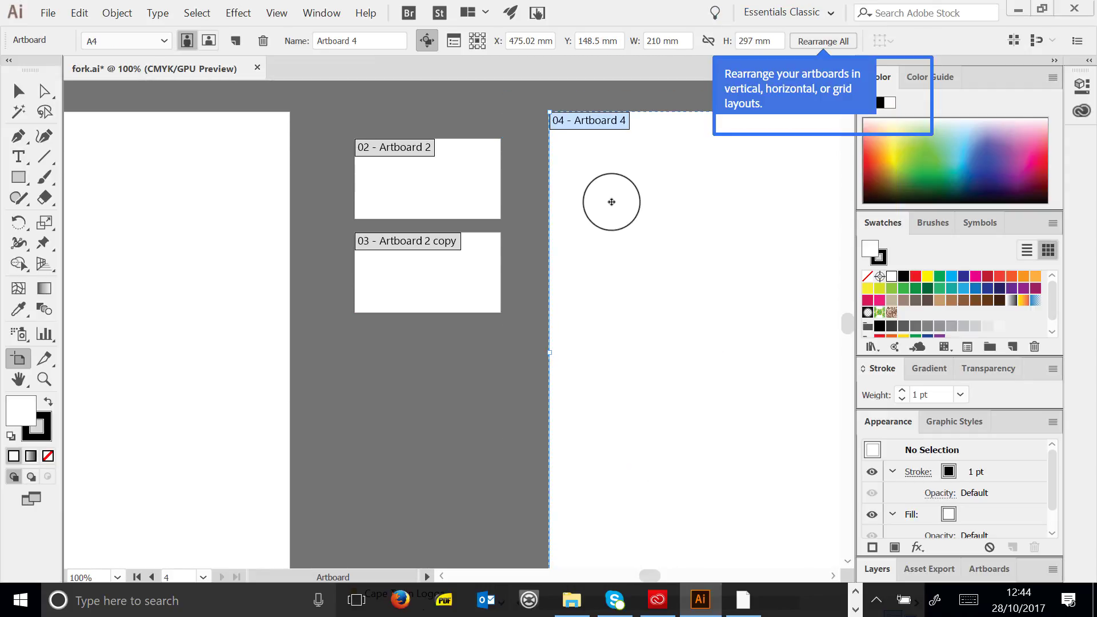
{"action": "scroll", "coordinate": [663, 179], "scroll_direction": "left", "scroll_amount": 1}
{"action": "left_click", "coordinate": [19, 91]}
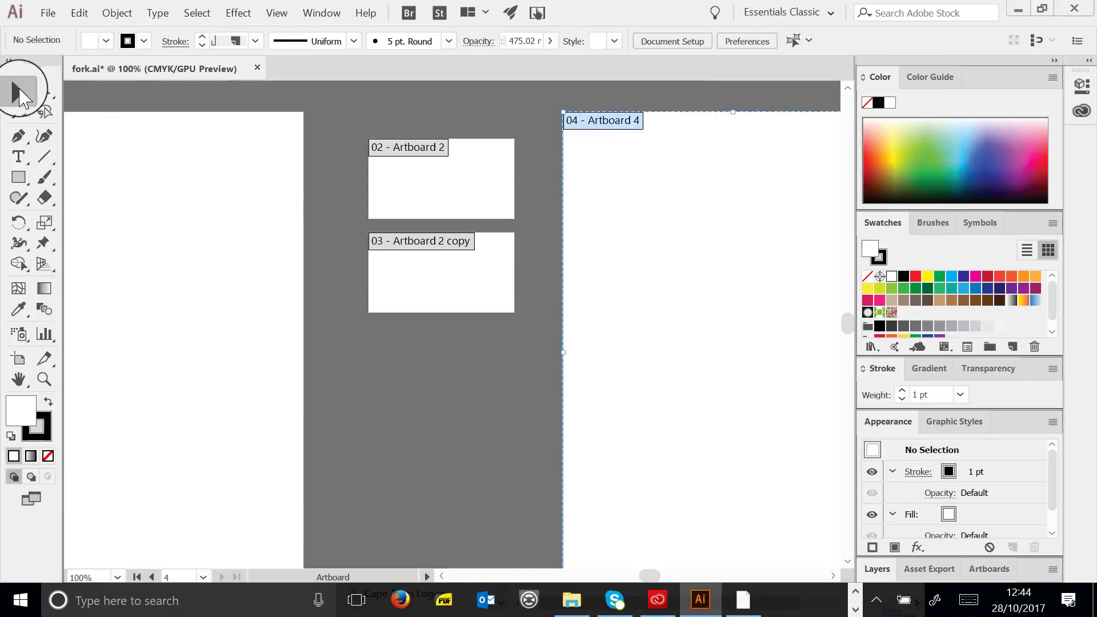
Zoom out and adjust the view so that all four artboards are visible together at 66.67%
{"action": "scroll", "coordinate": [685, 366], "scroll_direction": "down", "scroll_amount": 1}
{"action": "left_click", "coordinate": [44, 378]}
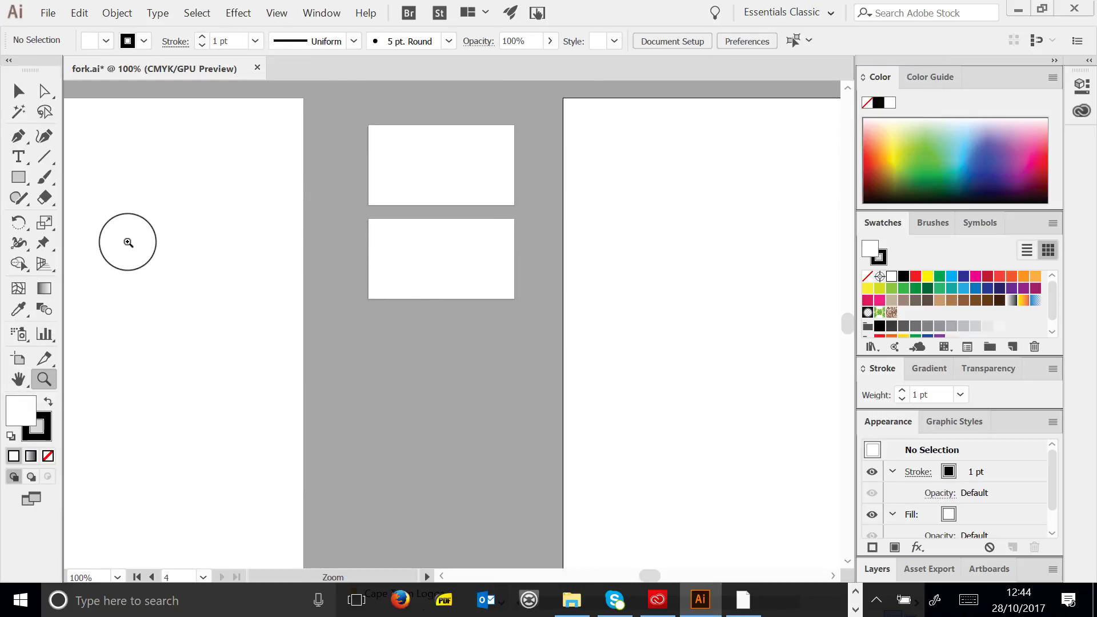
{"action": "left_click", "coordinate": [302, 261], "text": "alt"}
{"action": "left_click", "coordinate": [492, 354], "text": "alt"}
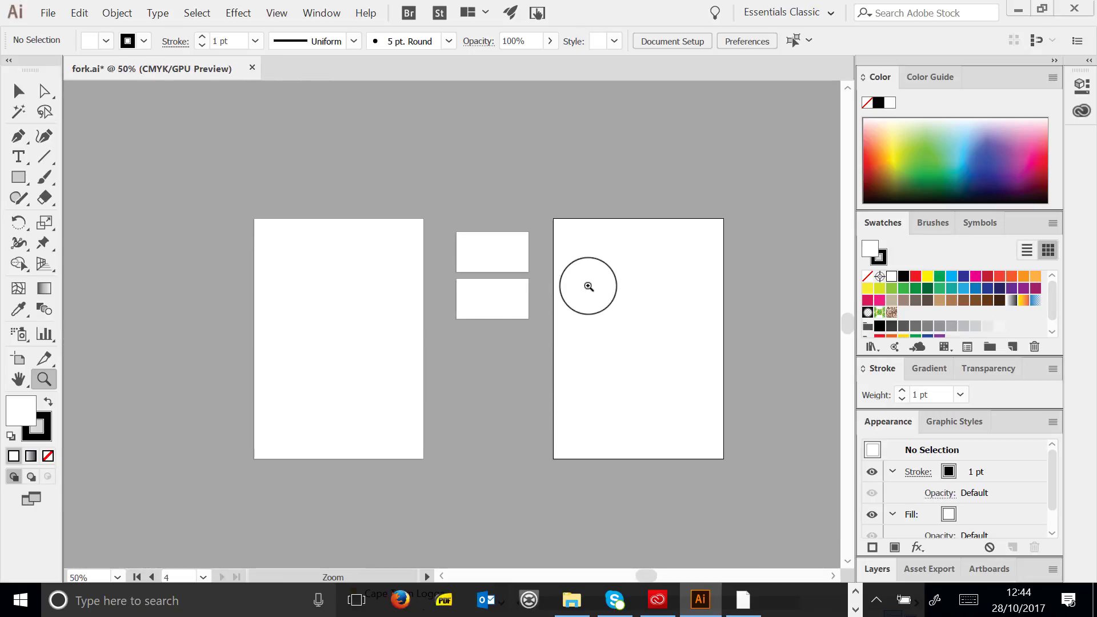
{"action": "scroll", "coordinate": [589, 286], "scroll_direction": "down", "scroll_amount": 1}
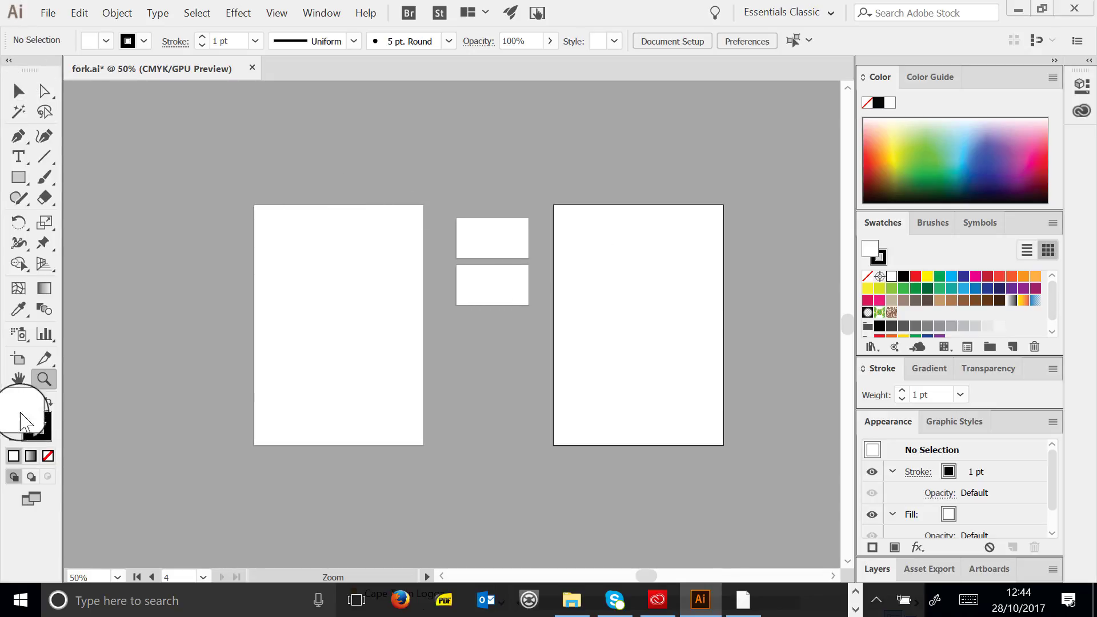
{"action": "left_click", "coordinate": [333, 382]}
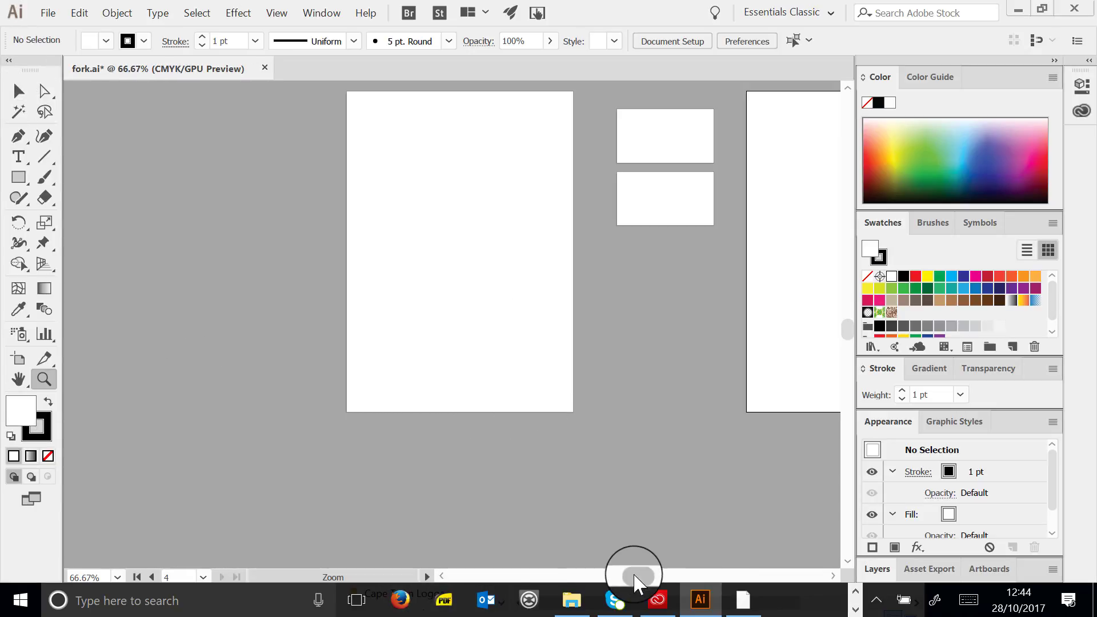
{"action": "left_click_drag", "start_coordinate": [634, 578], "coordinate": [645, 582]}
{"action": "scroll", "coordinate": [660, 498], "scroll_direction": "up", "scroll_amount": 2}
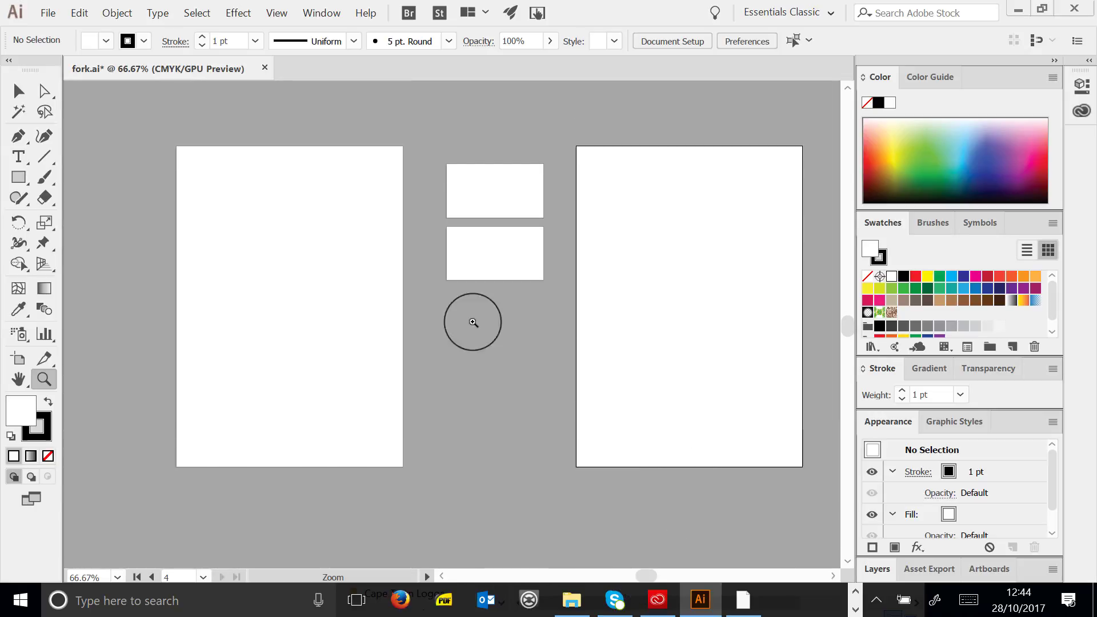
Save the changes to fork.ai
{"action": "left_click", "coordinate": [32, 11]}
{"action": "left_click", "coordinate": [128, 166]}
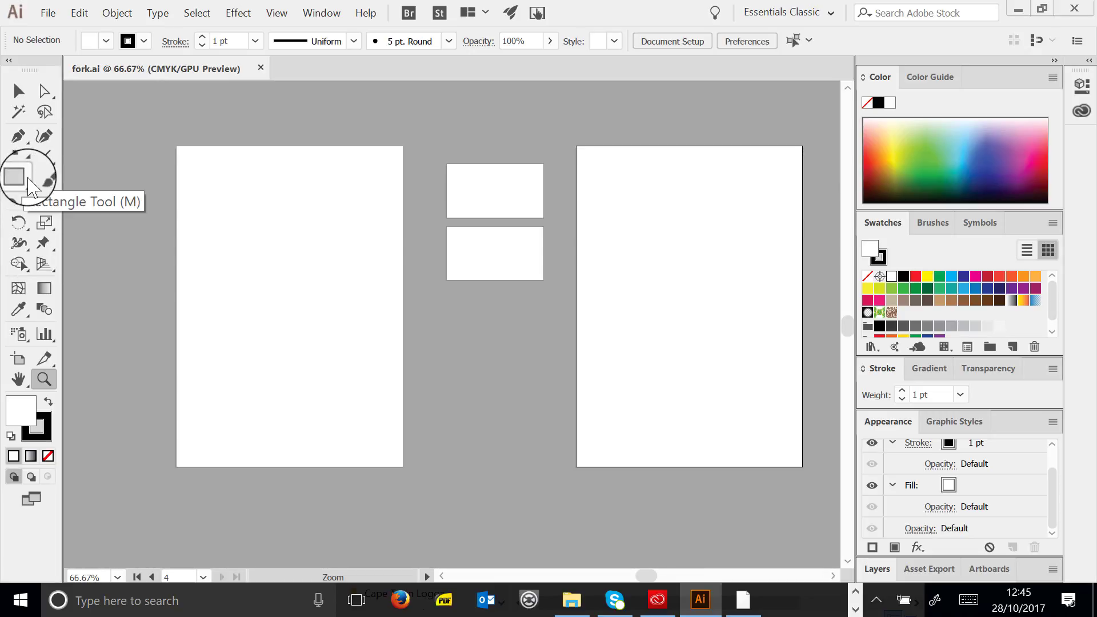
Draw a wide rectangle across the upper part of the first A4 artboard and activate the Selection tool on it
{"action": "left_click_drag", "start_coordinate": [21, 177], "coordinate": [93, 177]}
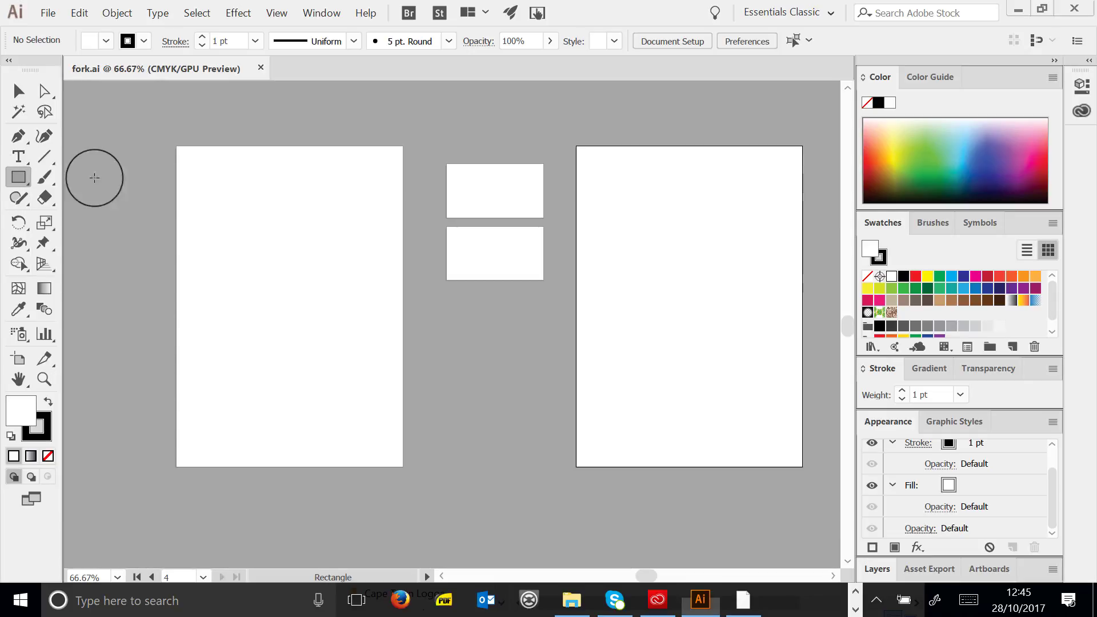
{"action": "left_click_drag", "start_coordinate": [200, 171], "coordinate": [387, 297]}
{"action": "left_click", "coordinate": [44, 379]}
{"action": "left_click", "coordinate": [317, 322]}
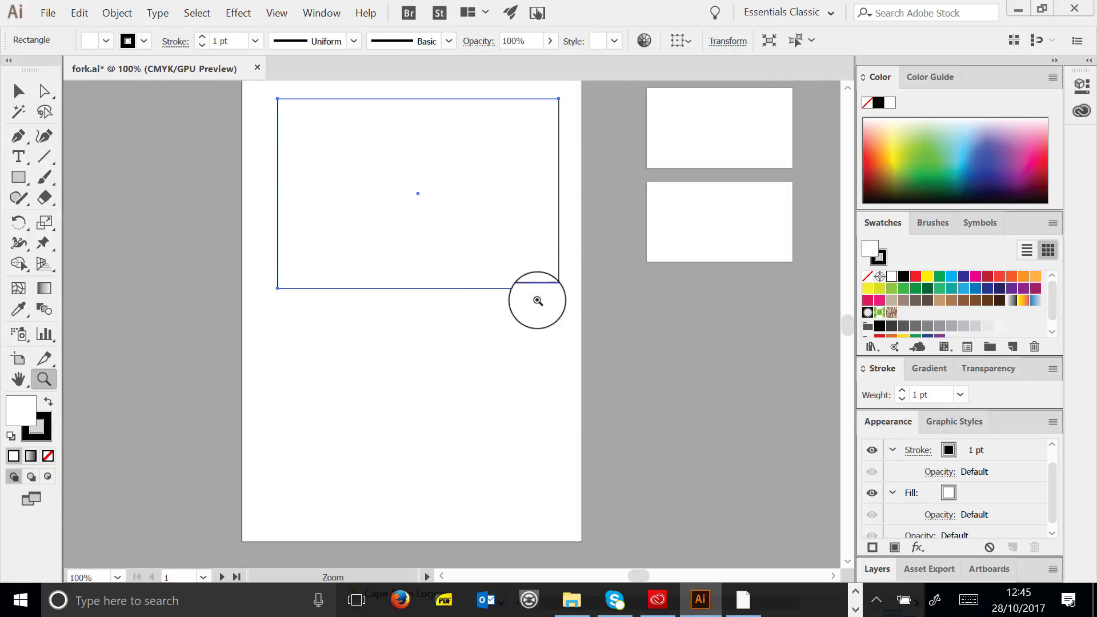
{"action": "scroll", "coordinate": [563, 289], "scroll_direction": "up", "scroll_amount": 2}
{"action": "left_click", "coordinate": [19, 90]}
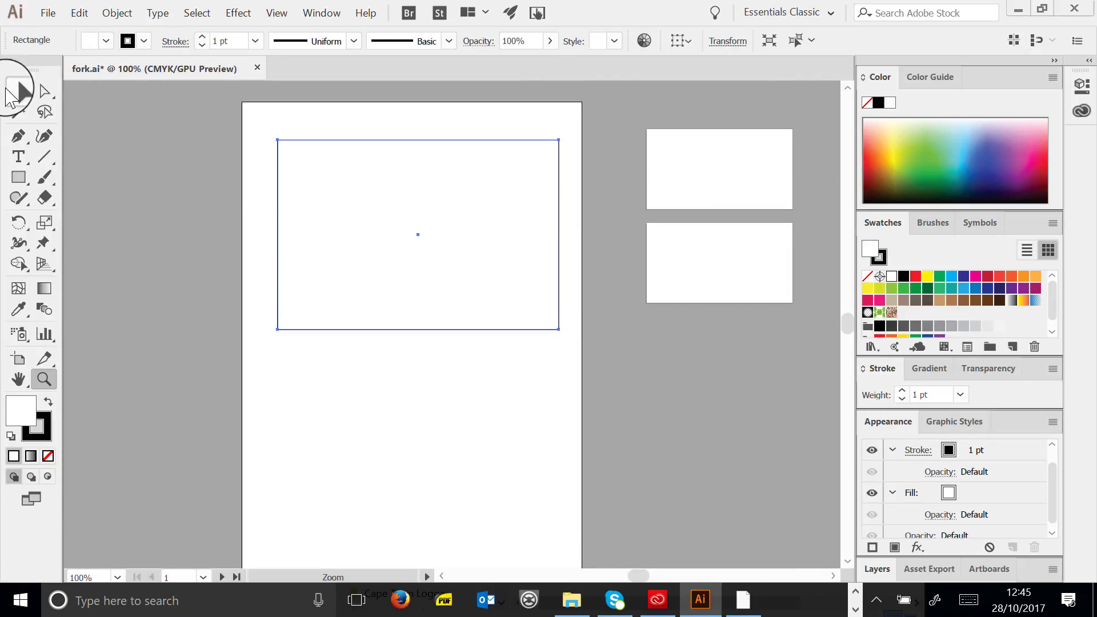
{"action": "left_click", "coordinate": [14, 91]}
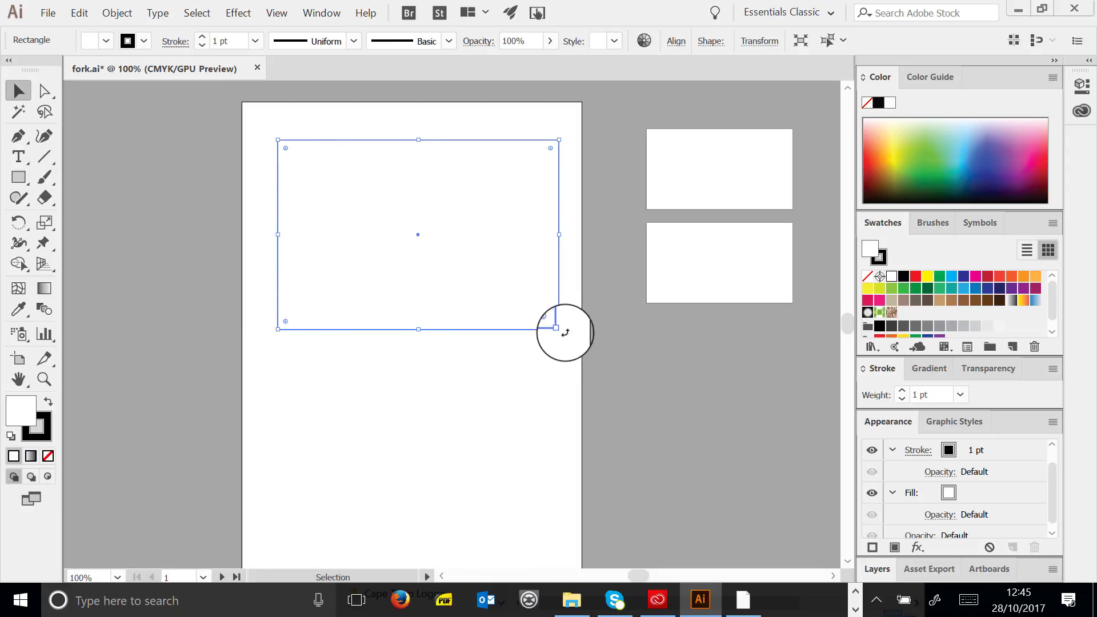
Resize the rectangle slightly smaller with its bounding-box handles, then try rotating it clockwise and undo the rotation
{"action": "mouse_move", "coordinate": [559, 330]}
{"action": "left_mouse_down"}
{"action": "mouse_move", "coordinate": [433, 284]}
{"action": "mouse_move", "coordinate": [488, 426]}
{"action": "mouse_move", "coordinate": [495, 372]}
{"action": "mouse_move", "coordinate": [445, 371]}
{"action": "mouse_move", "coordinate": [522, 301]}
{"action": "mouse_move", "coordinate": [548, 311]}
{"action": "left_mouse_up"}
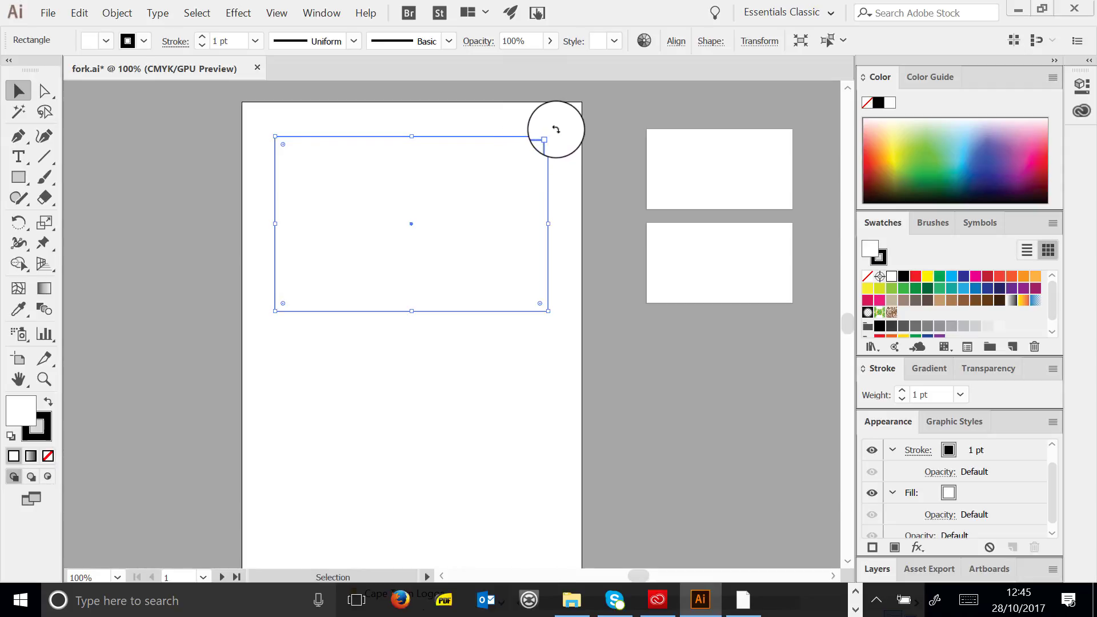
{"action": "left_click_drag", "start_coordinate": [556, 129], "coordinate": [586, 252]}
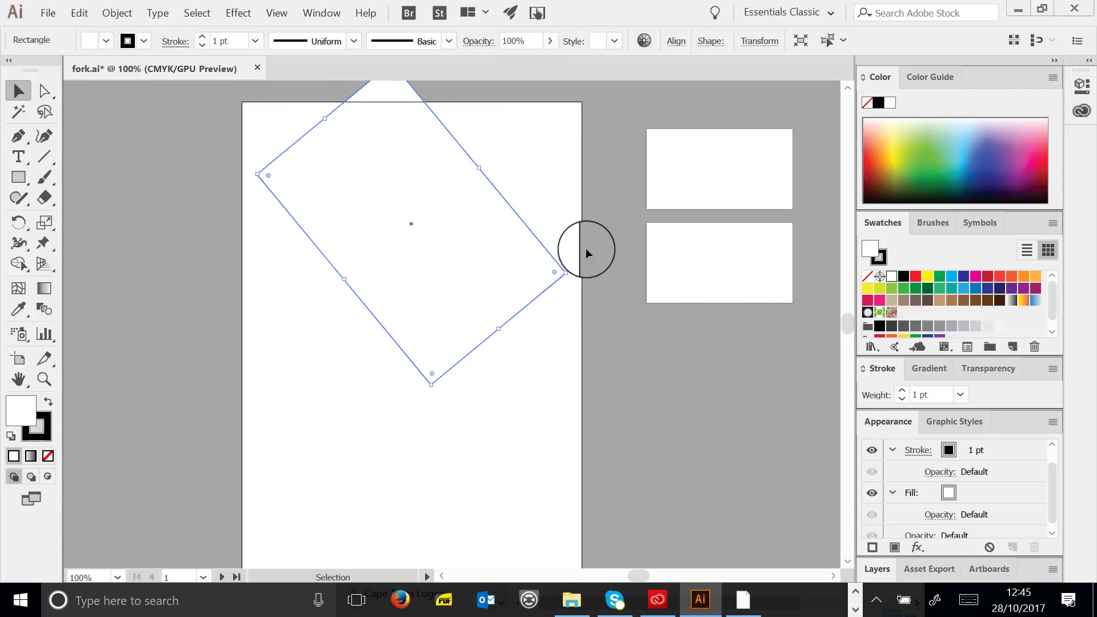
{"action": "key", "text": "ctrl+z"}
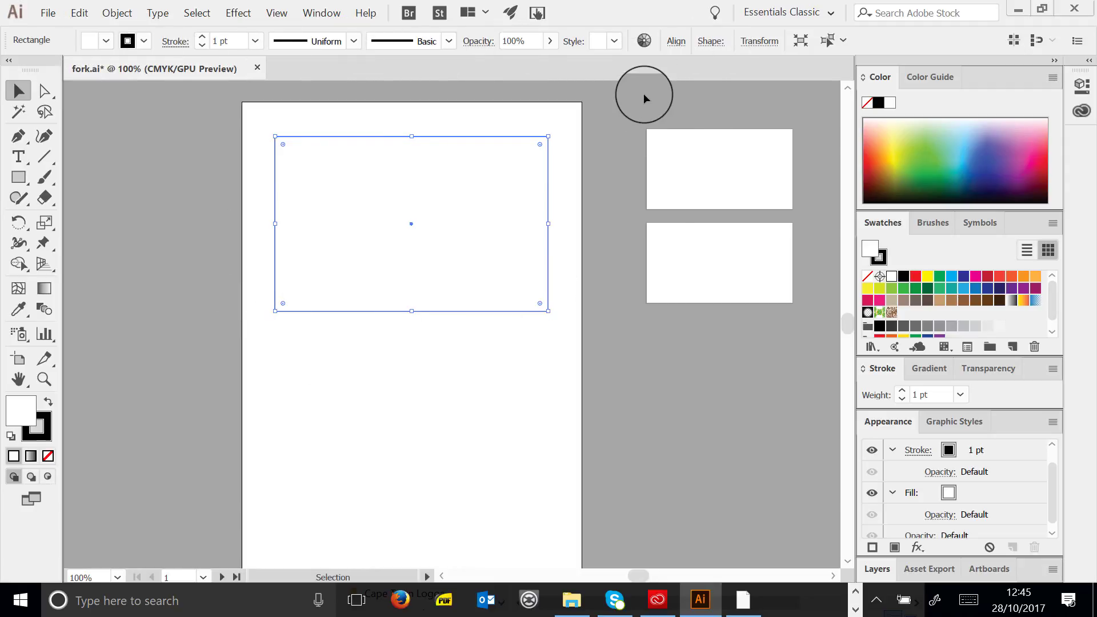
Give the rectangle a dark green fill and an orange stroke from the color swatches
{"action": "left_click", "coordinate": [106, 40]}
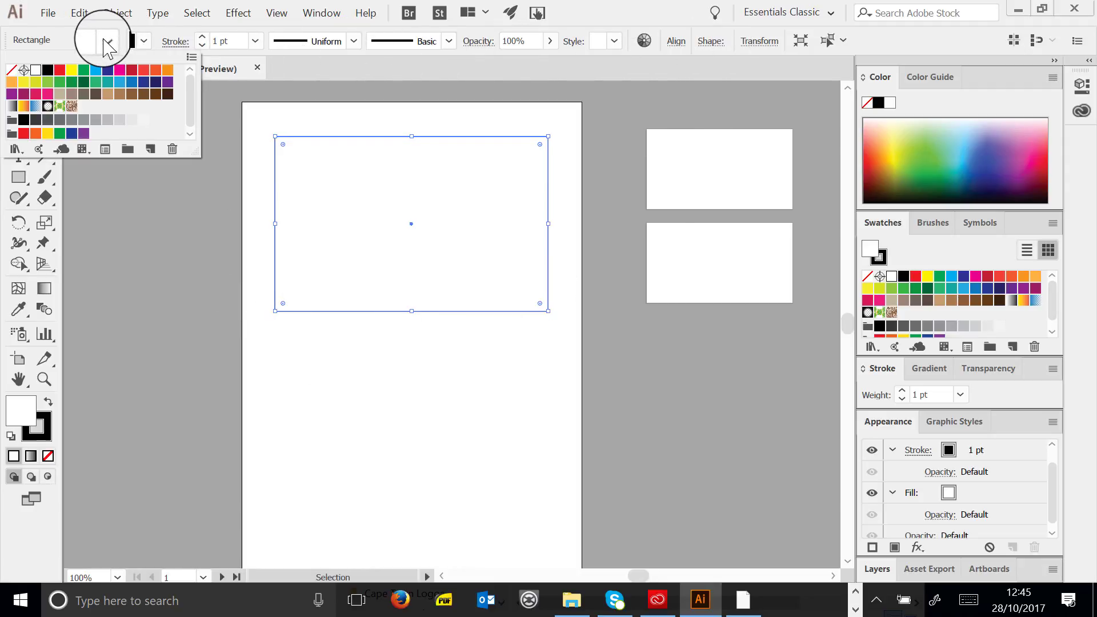
{"action": "left_click", "coordinate": [83, 81]}
{"action": "left_click", "coordinate": [144, 41]}
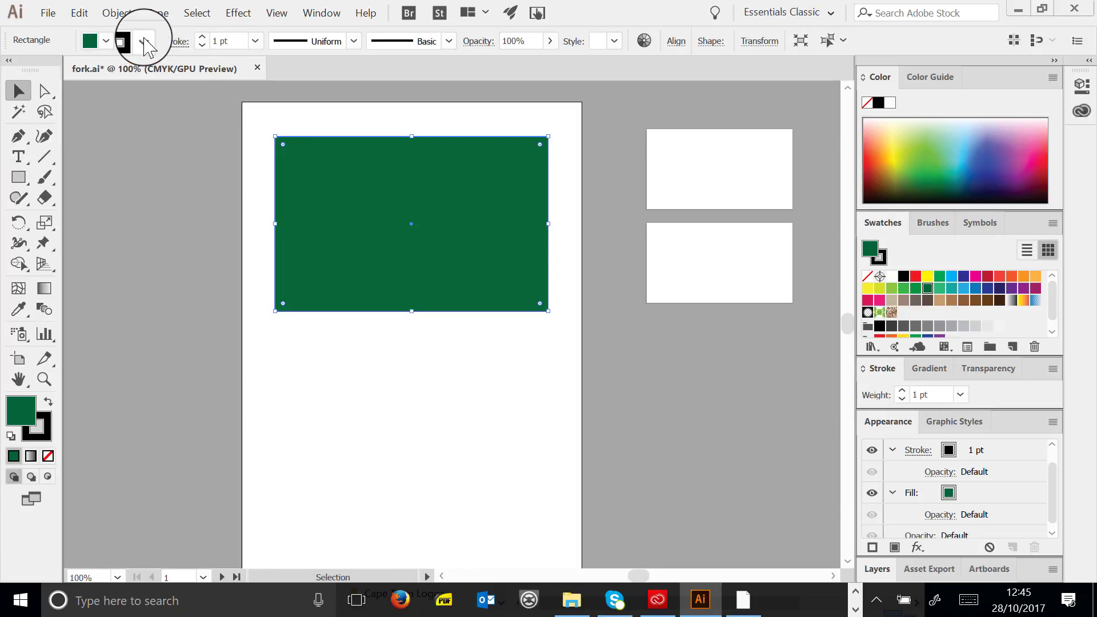
{"action": "left_click", "coordinate": [144, 41]}
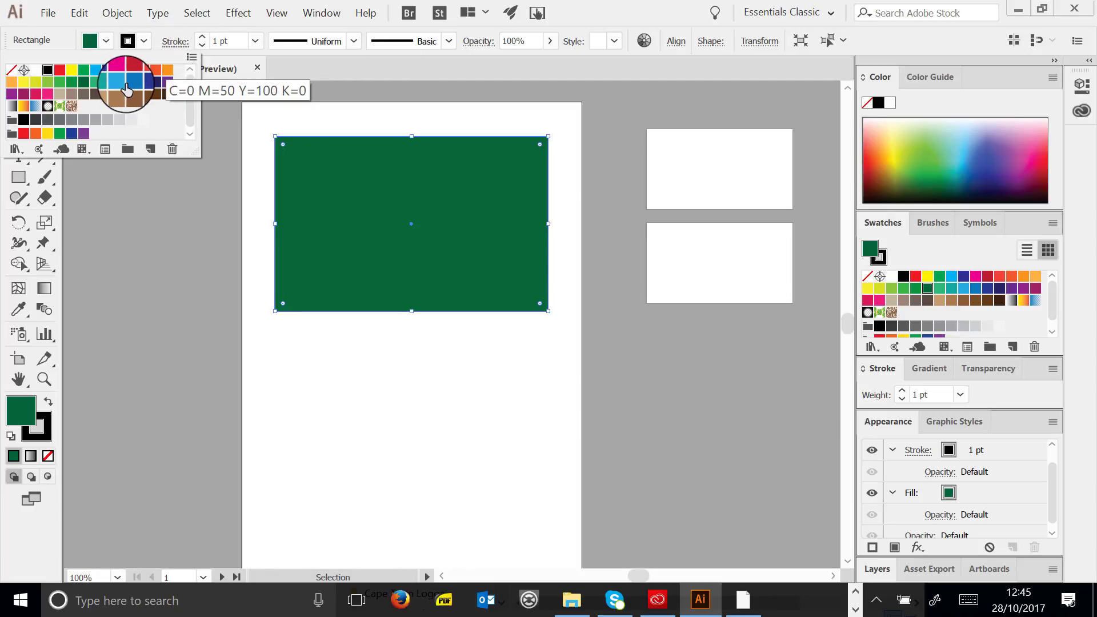
{"action": "left_click", "coordinate": [168, 72]}
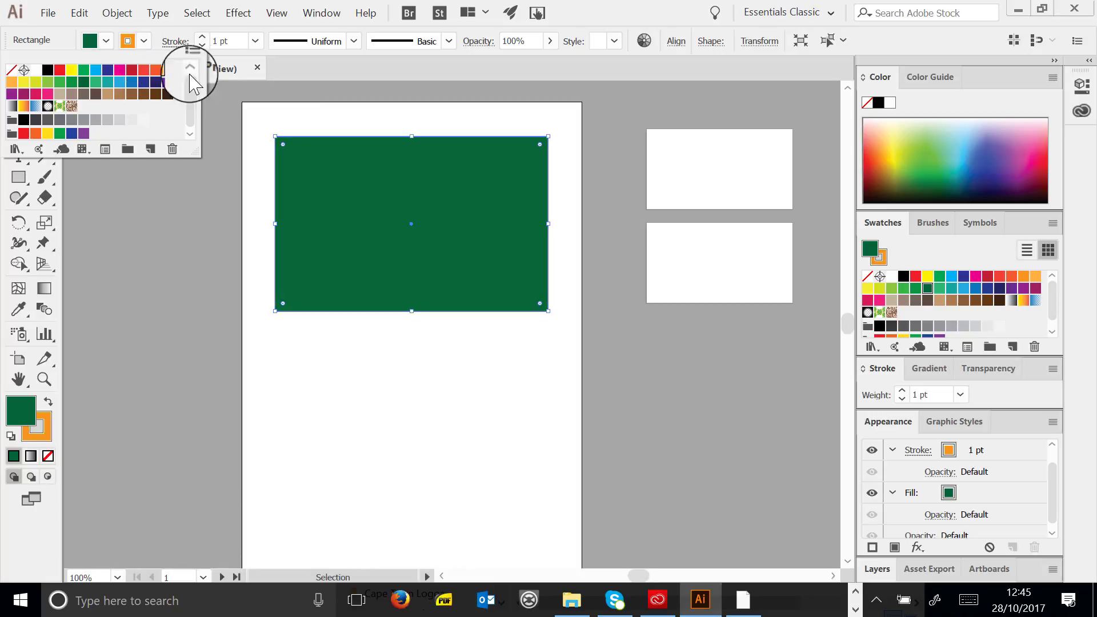
Increase the rectangle's stroke weight to 8 pt, raise it further to 12 pt, and move the rectangle slightly down the artboard
{"action": "left_click", "coordinate": [259, 45]}
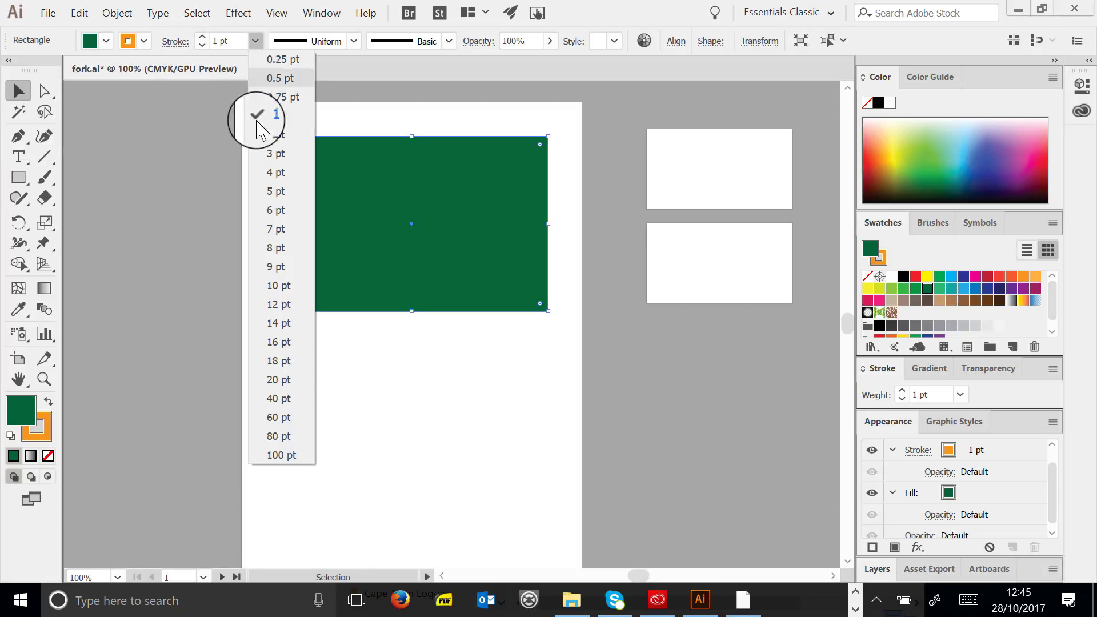
{"action": "left_click", "coordinate": [275, 248]}
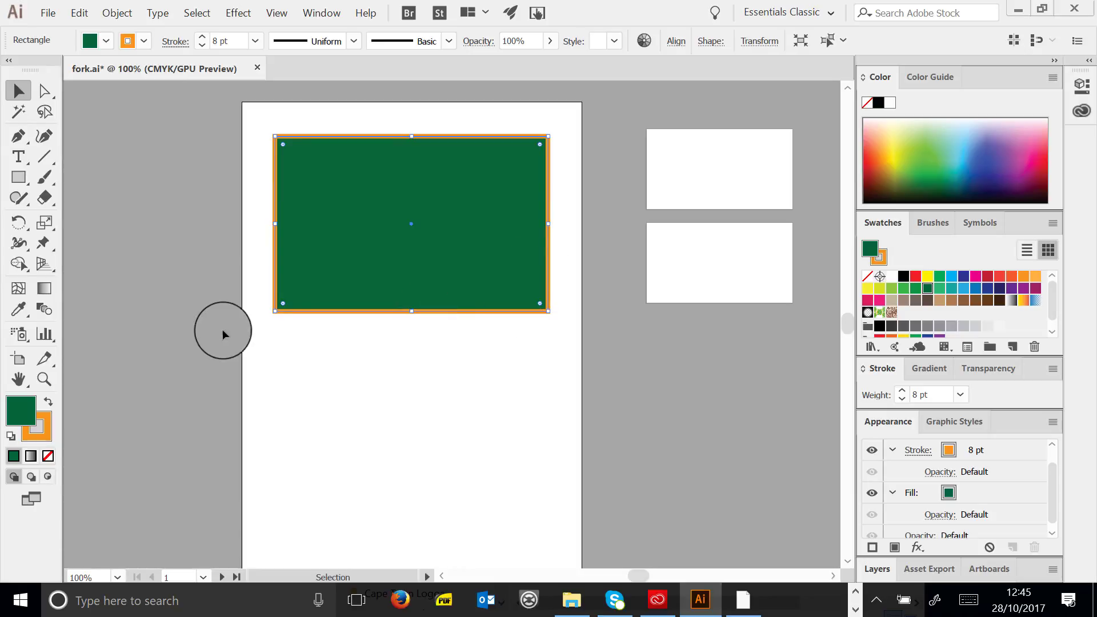
{"action": "left_click", "coordinate": [258, 38]}
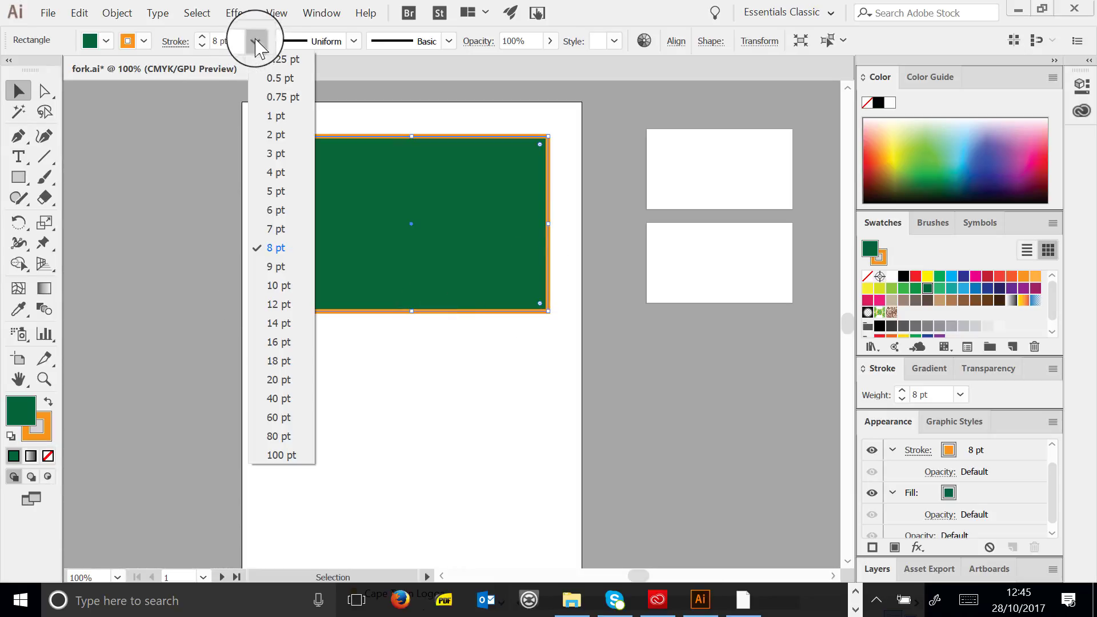
{"action": "left_click", "coordinate": [284, 307]}
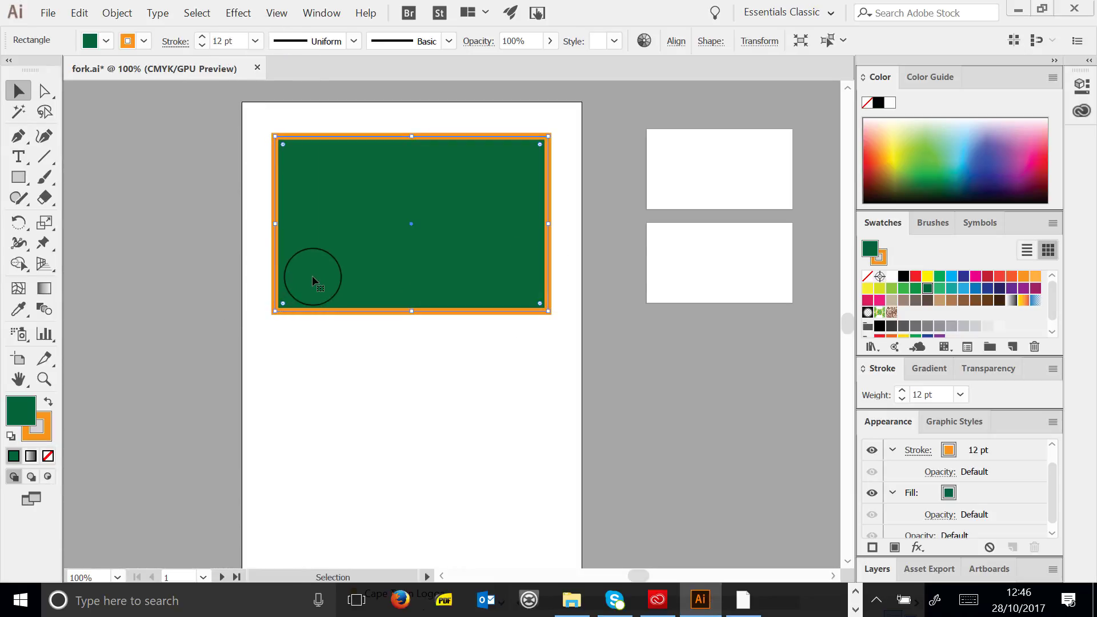
{"action": "left_click_drag", "start_coordinate": [434, 193], "coordinate": [430, 226]}
Try three different variable width profiles on the rectangle's orange stroke, starting with the one tapered at both ends
{"action": "left_click", "coordinate": [353, 41]}
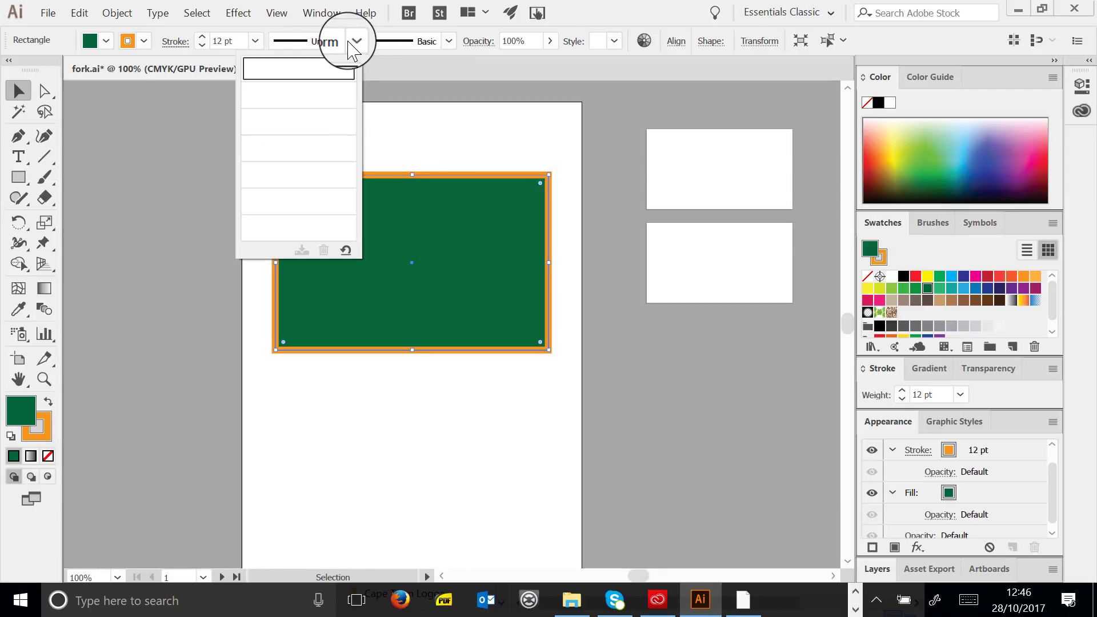
{"action": "left_click", "coordinate": [313, 101]}
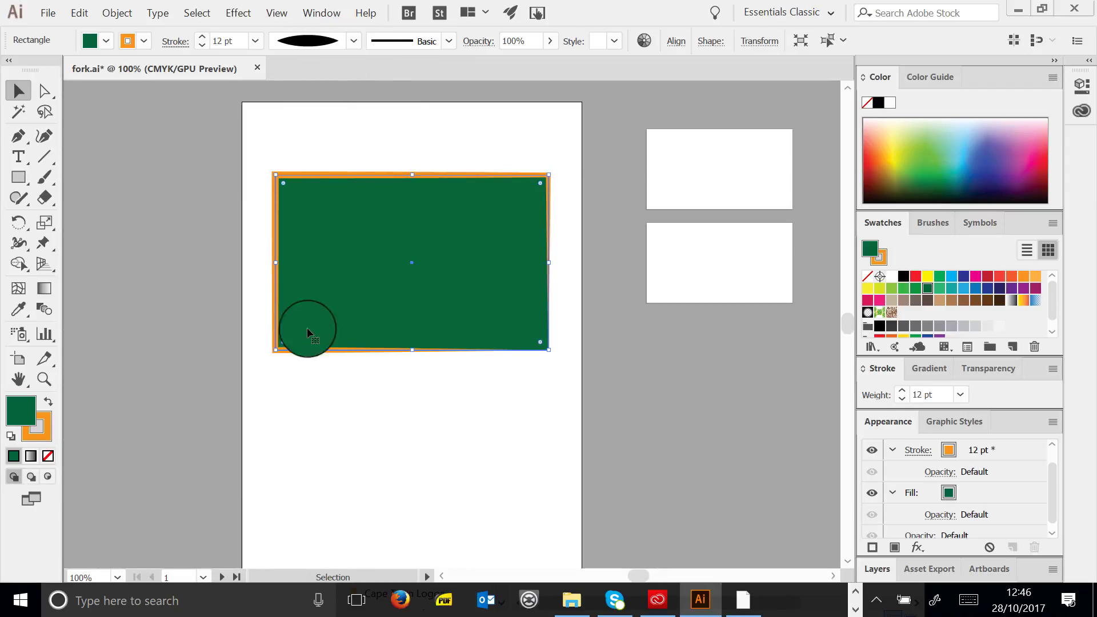
{"action": "left_click", "coordinate": [400, 164]}
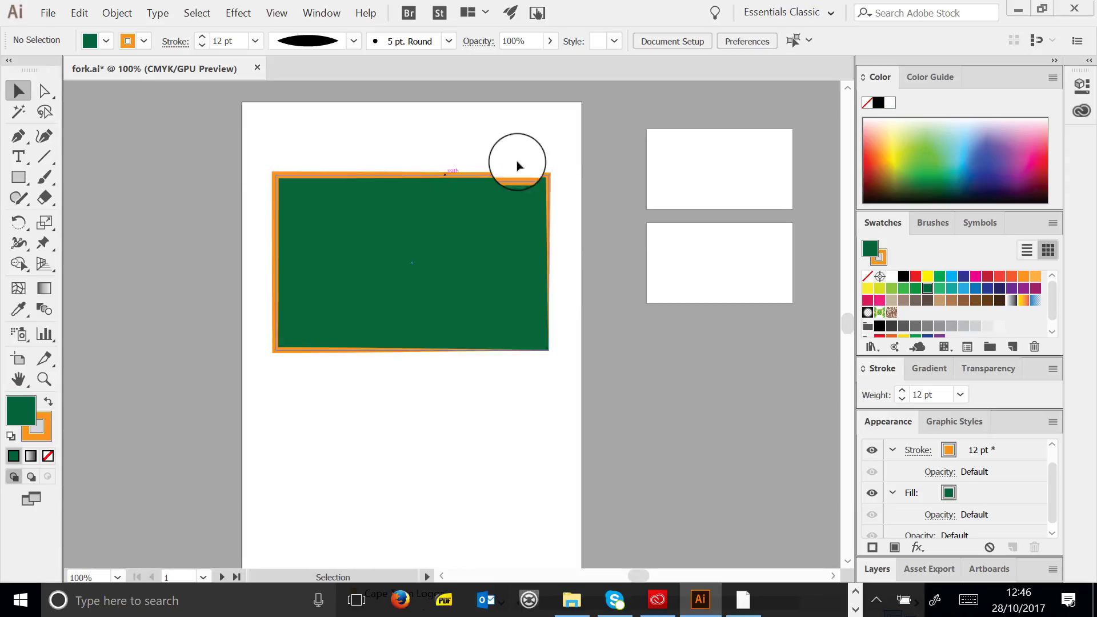
{"action": "left_click", "coordinate": [342, 184]}
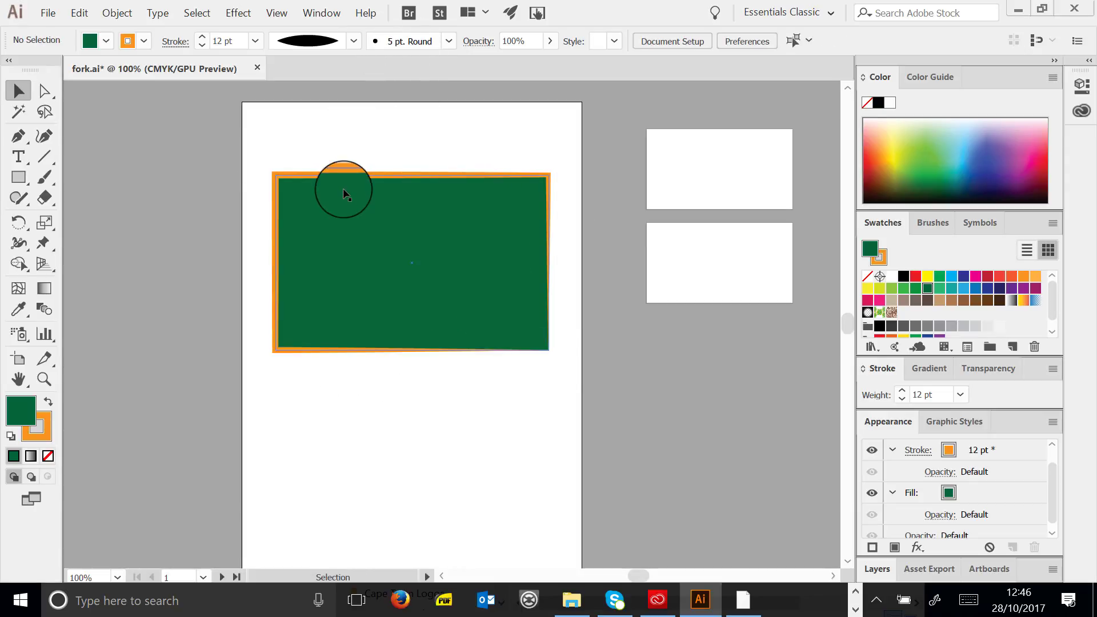
{"action": "left_click", "coordinate": [354, 41]}
{"action": "left_click", "coordinate": [296, 200]}
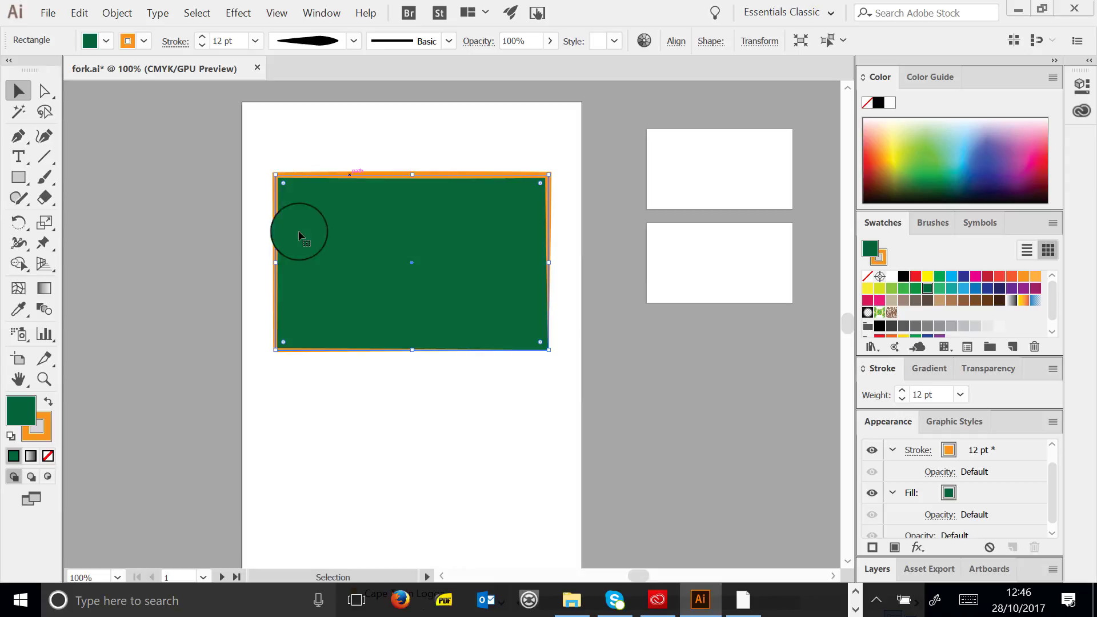
{"action": "left_click", "coordinate": [434, 380]}
{"action": "left_click", "coordinate": [334, 209]}
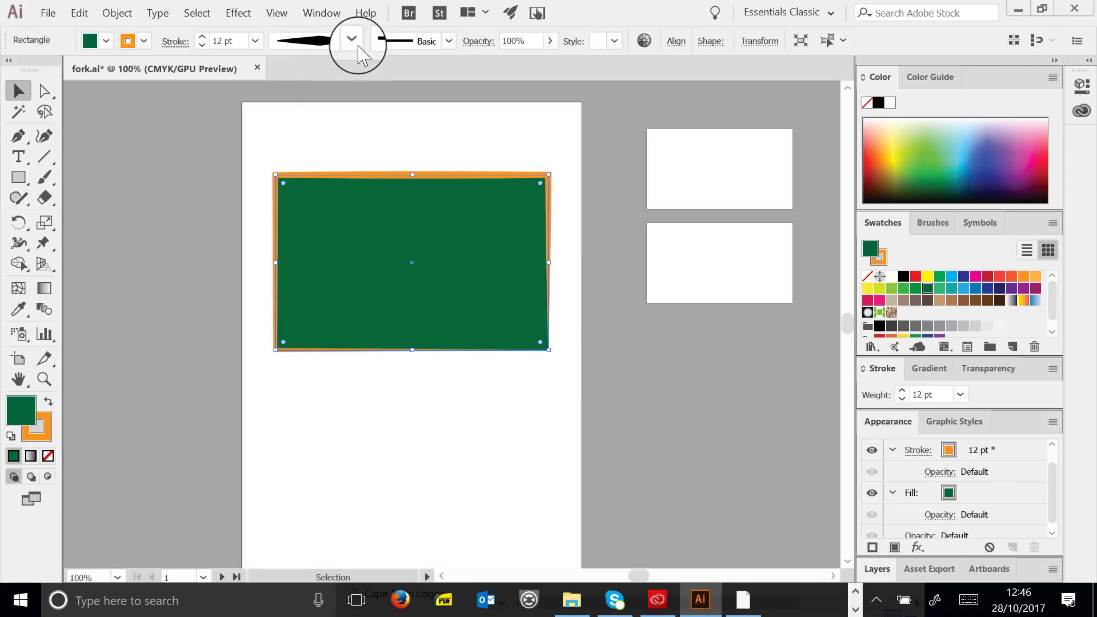
{"action": "left_click", "coordinate": [355, 44]}
{"action": "left_click", "coordinate": [313, 121]}
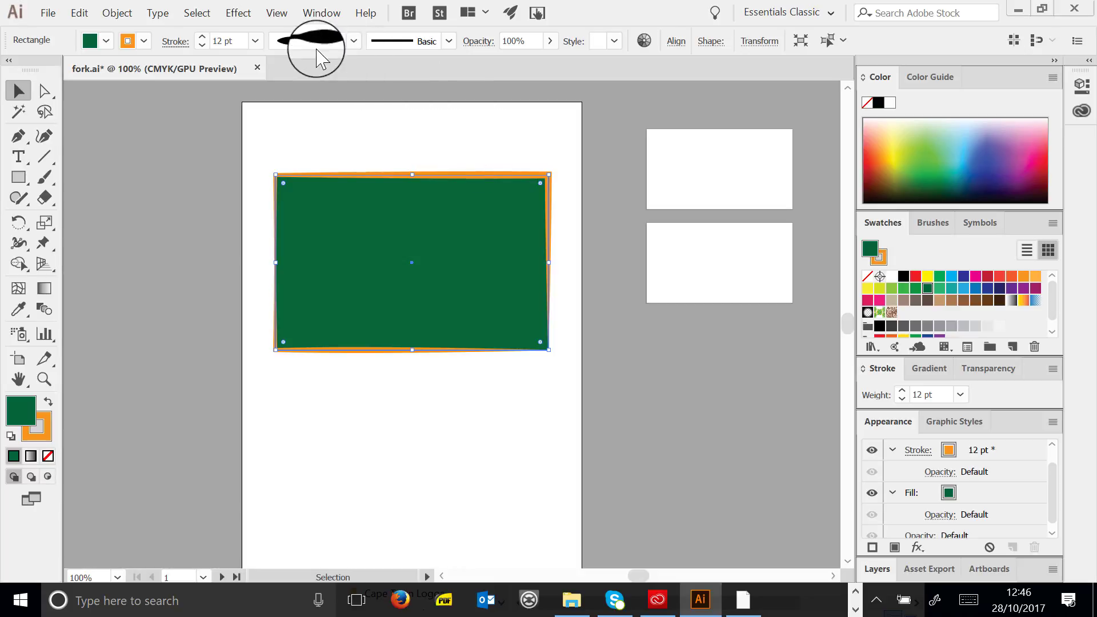
Try the Charcoal - Feather brush and the Divider brush on the rectangle's stroke
{"action": "left_click", "coordinate": [449, 42]}
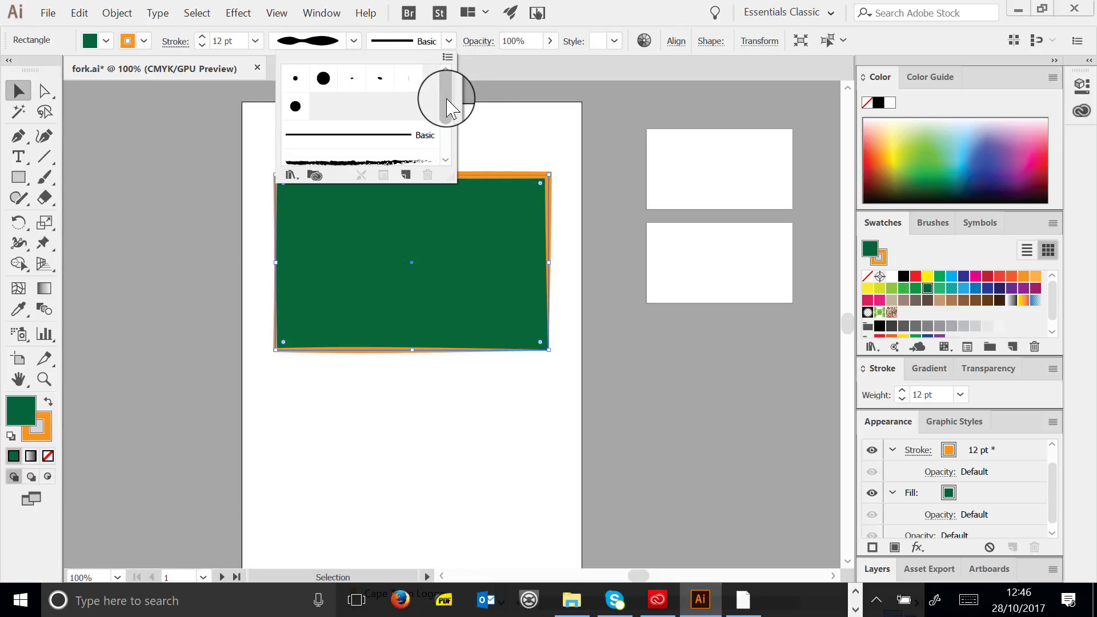
{"action": "left_click_drag", "start_coordinate": [451, 108], "coordinate": [441, 127]}
{"action": "left_click", "coordinate": [350, 90]}
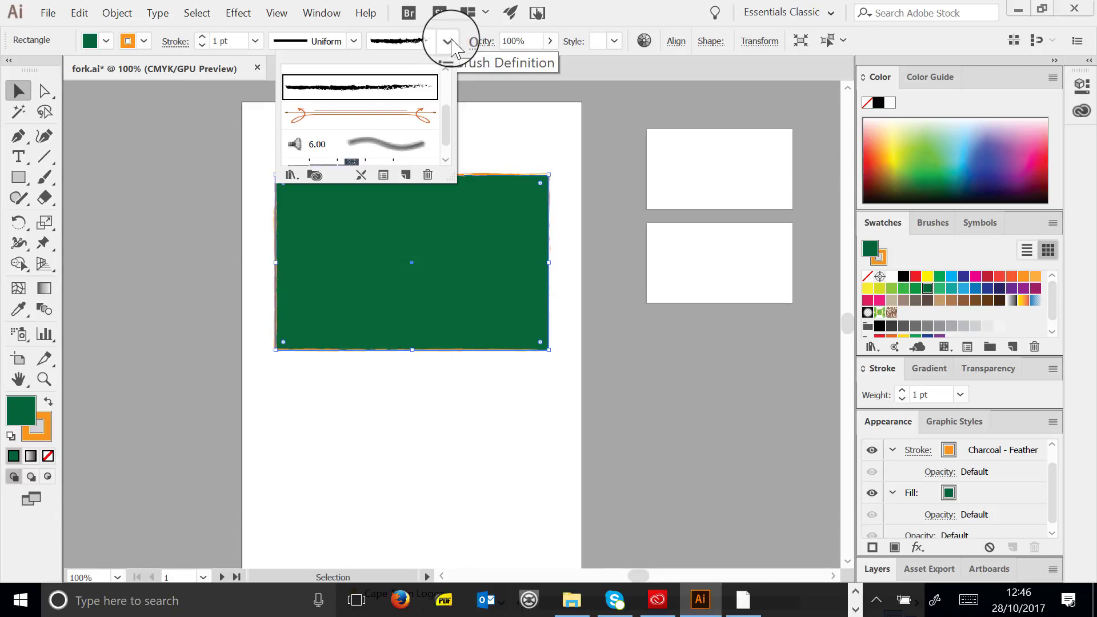
{"action": "left_click", "coordinate": [375, 114]}
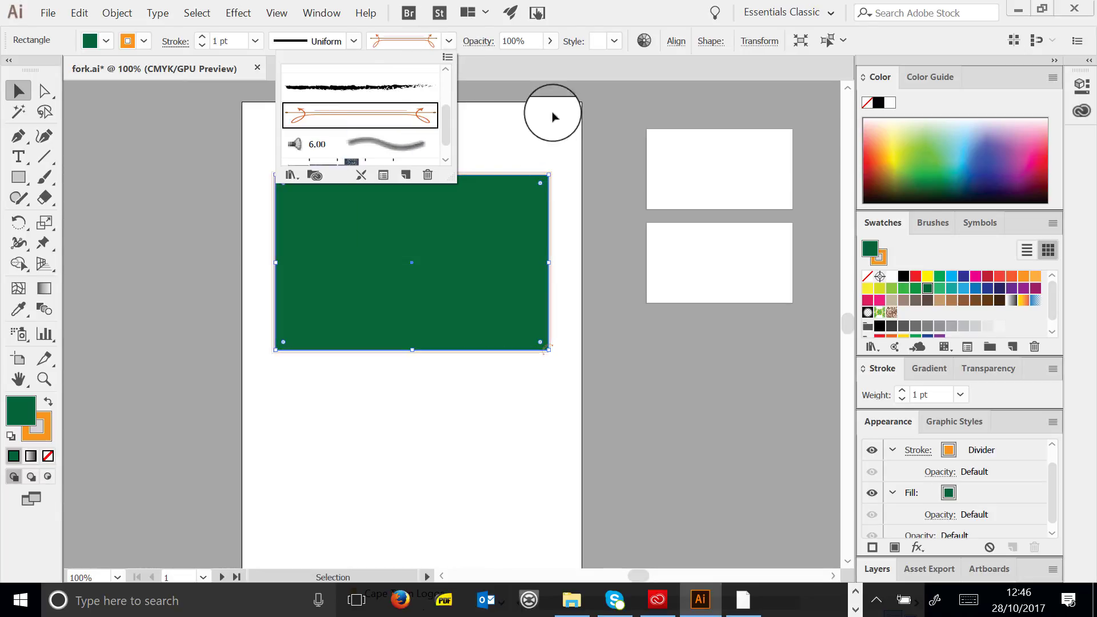
Try the Divider brush stroke at a weight of 16 pt, and reduce it to 10 pt
{"action": "left_click", "coordinate": [256, 41]}
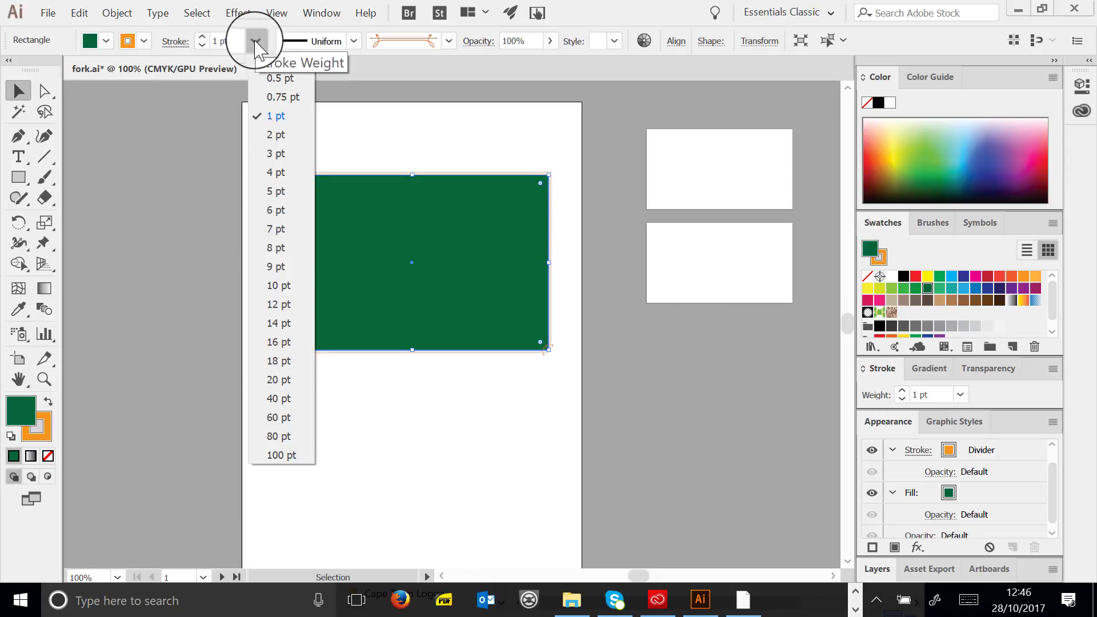
{"action": "left_click", "coordinate": [279, 342]}
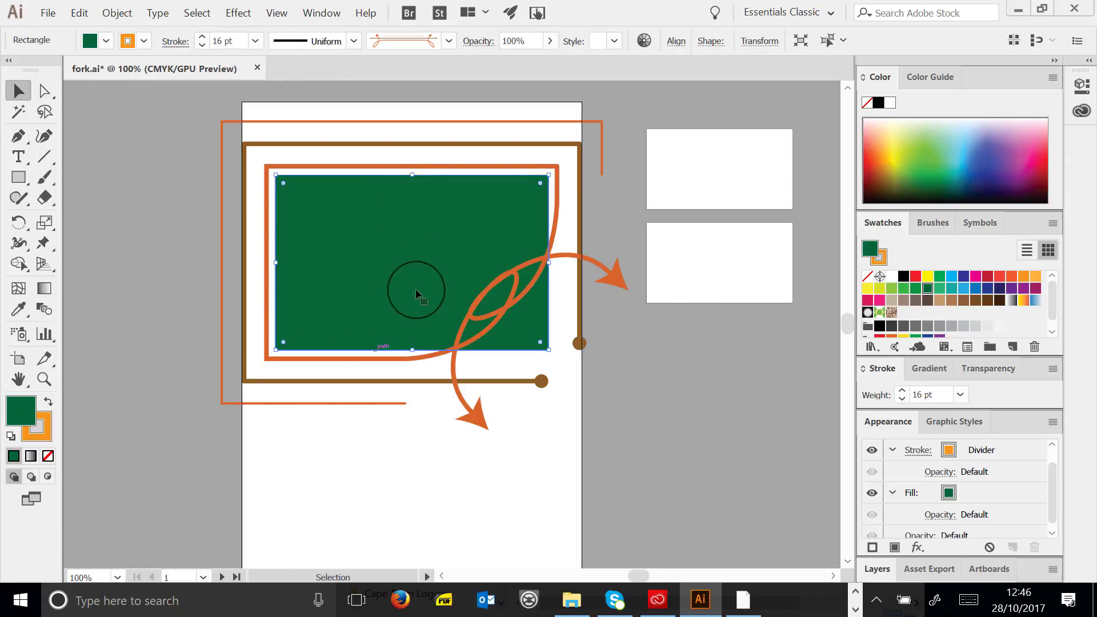
{"action": "left_click", "coordinate": [262, 48]}
{"action": "left_click", "coordinate": [270, 287]}
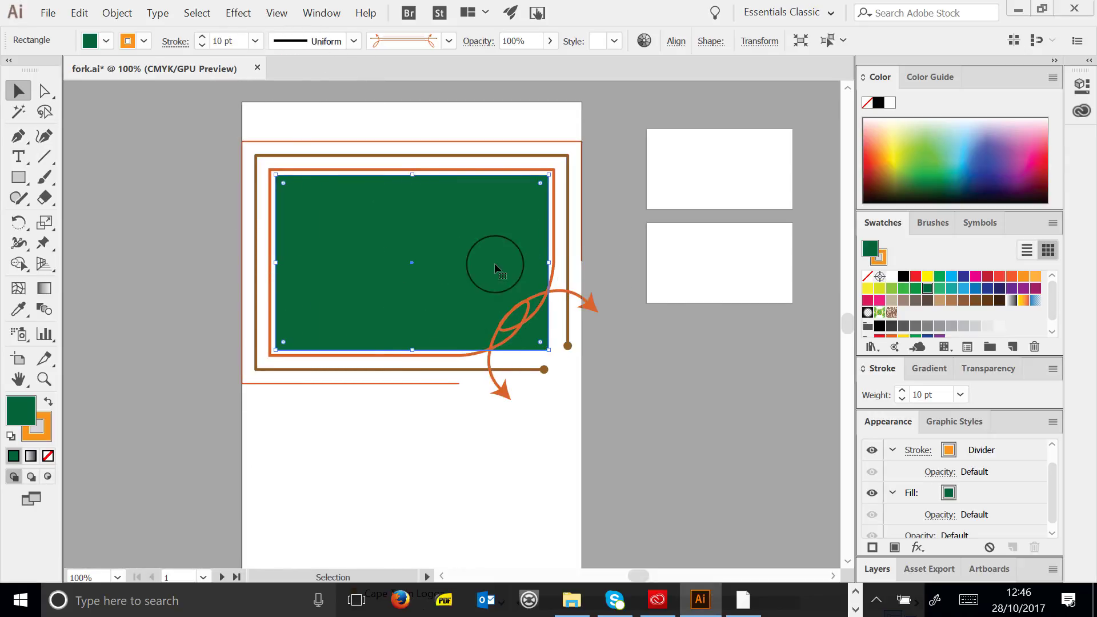
Switch the rectangle's stroke back to the Charcoal - Feather brush, and replace it with the Denim Seam pattern brush
{"action": "left_click", "coordinate": [449, 41]}
{"action": "left_click", "coordinate": [393, 89]}
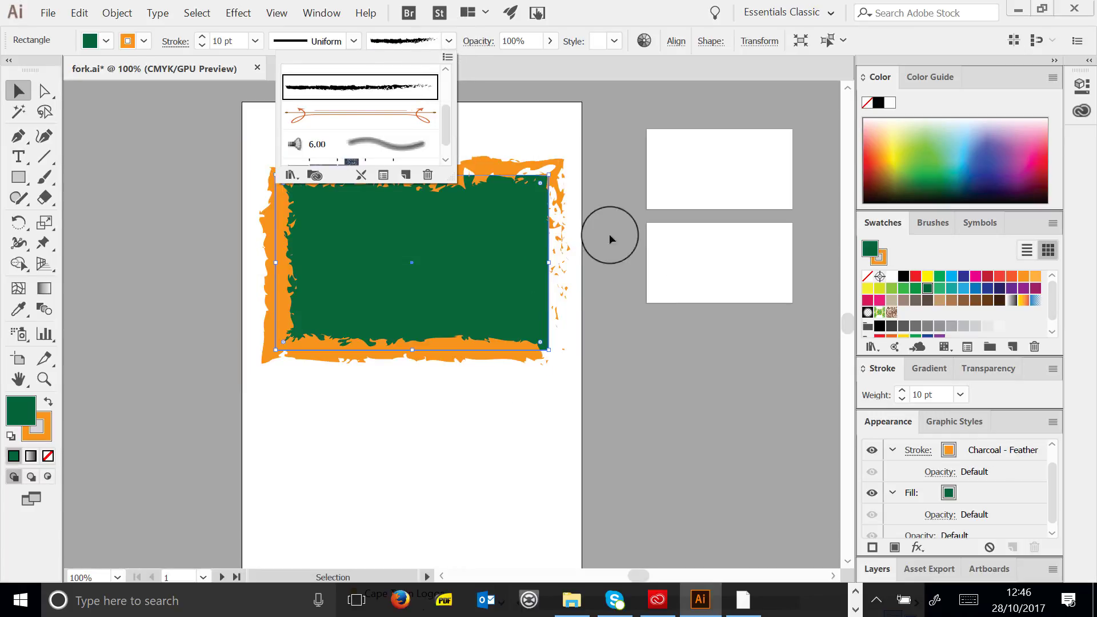
{"action": "left_click", "coordinate": [446, 154]}
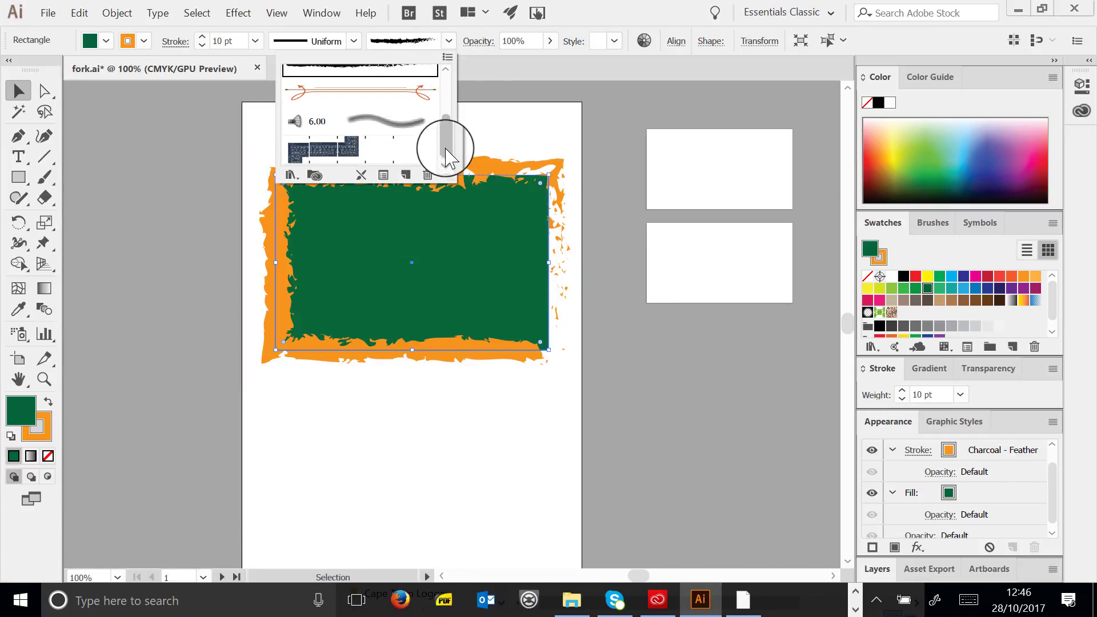
{"action": "left_click", "coordinate": [324, 148]}
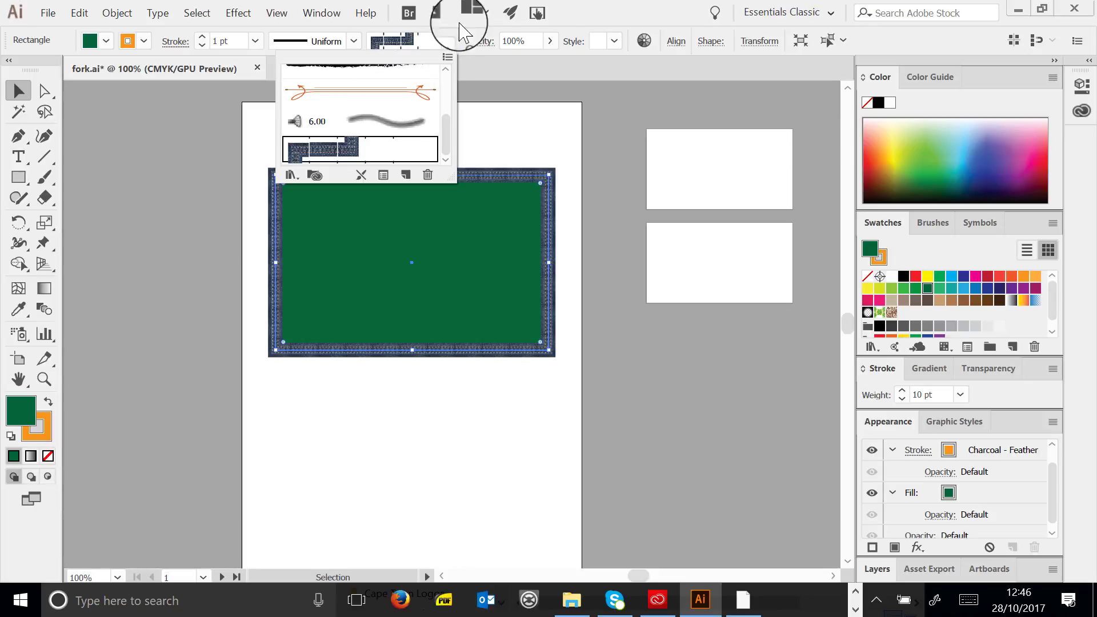
Open the Decorative_Scatter brush library and place its window beside the rectangle
{"action": "left_click", "coordinate": [447, 58]}
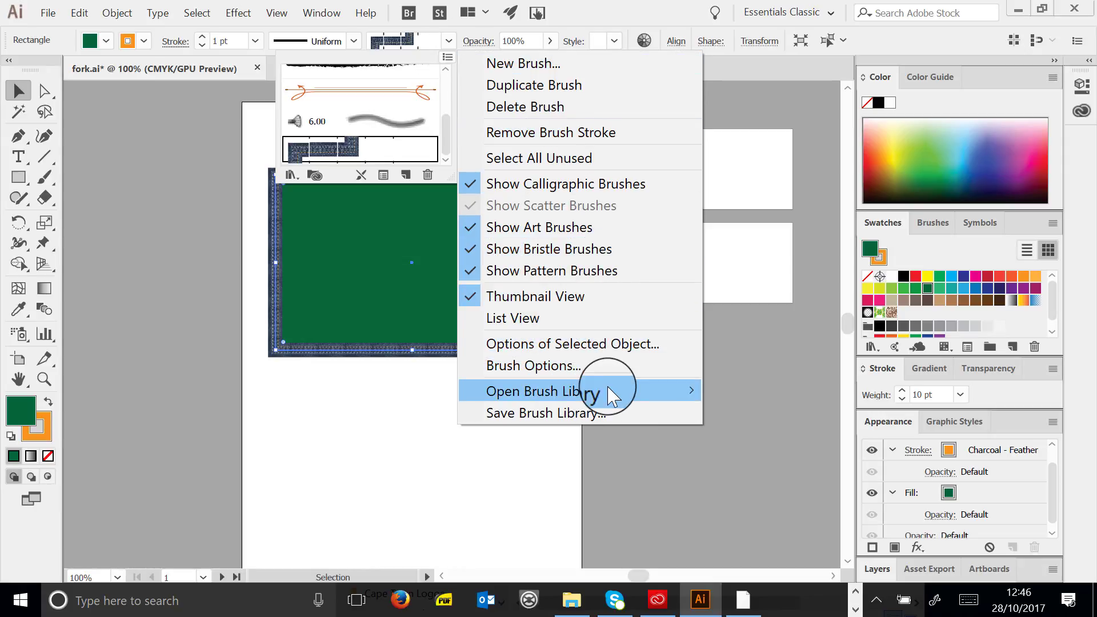
{"action": "mouse_move", "coordinate": [605, 400]}
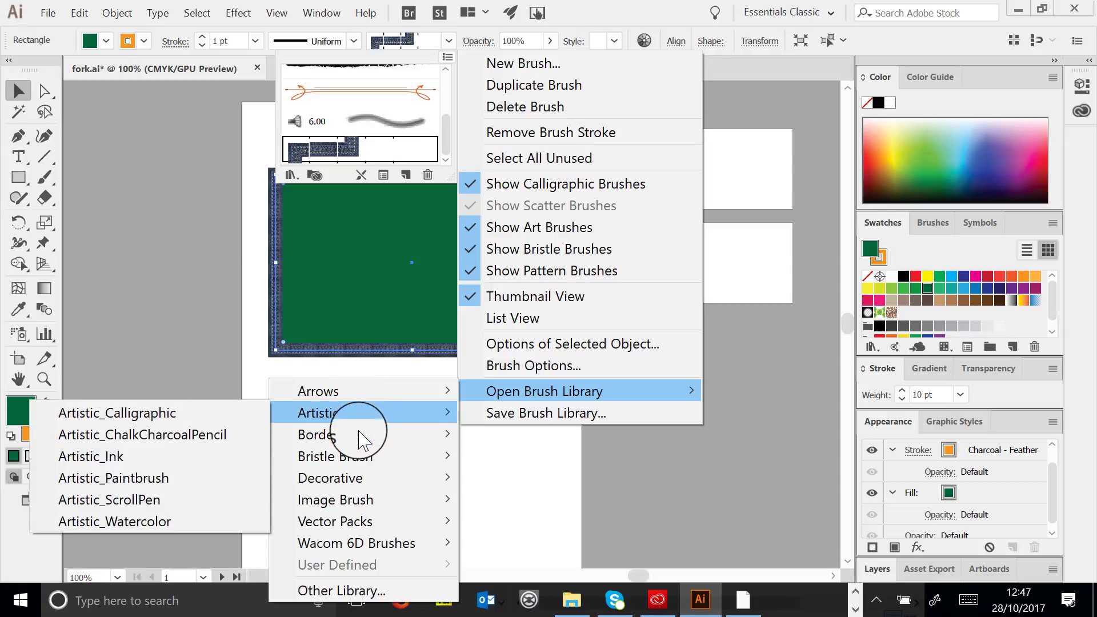
{"action": "mouse_move", "coordinate": [355, 462]}
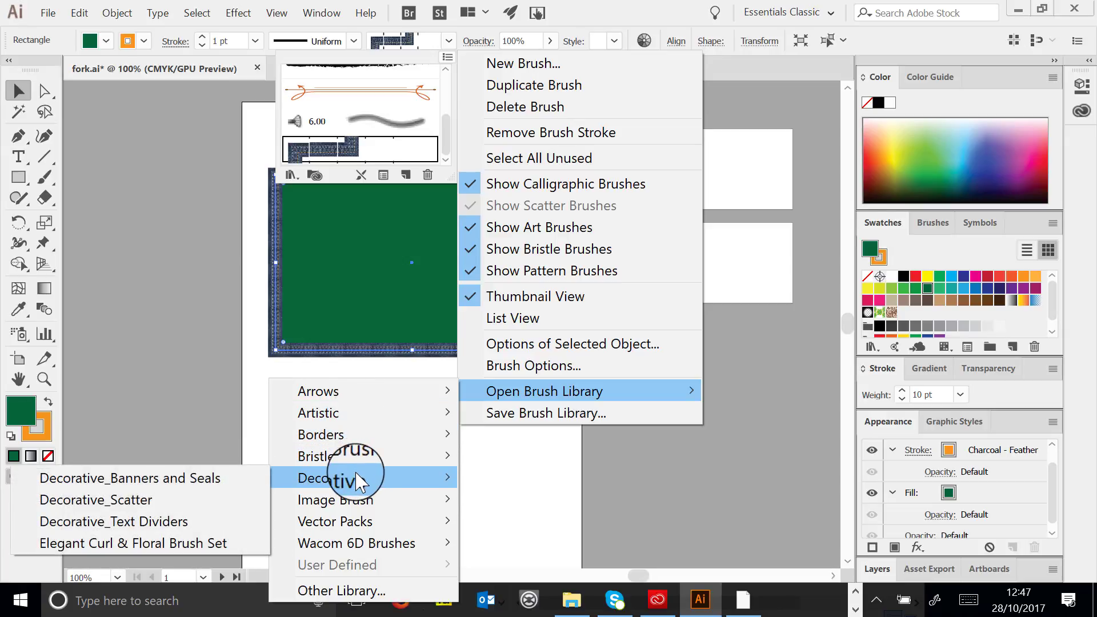
{"action": "mouse_move", "coordinate": [350, 521]}
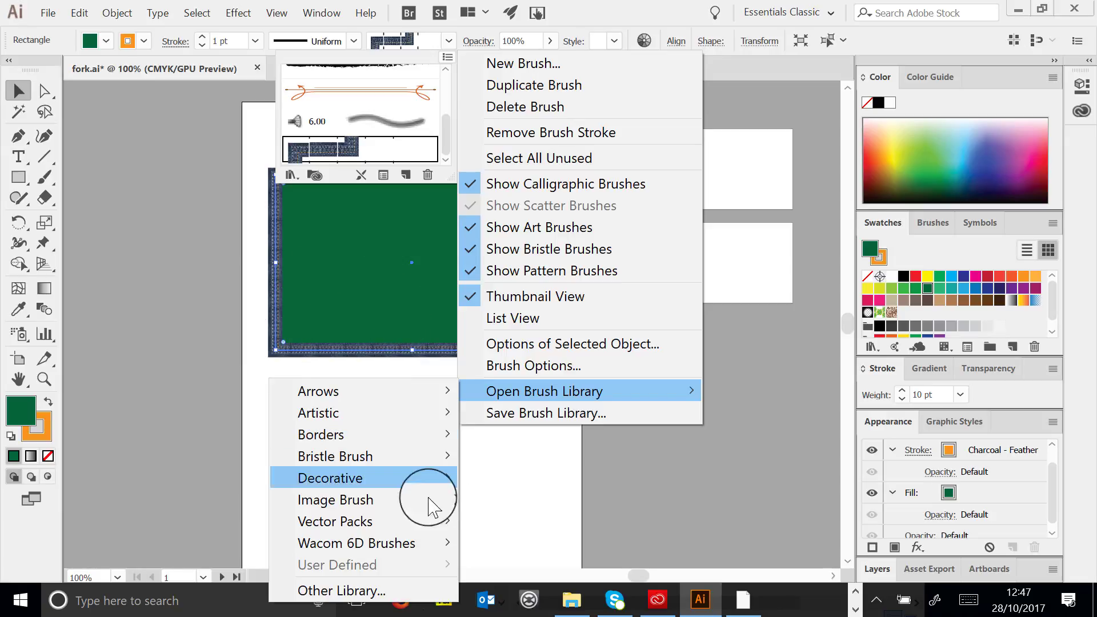
{"action": "mouse_move", "coordinate": [413, 483]}
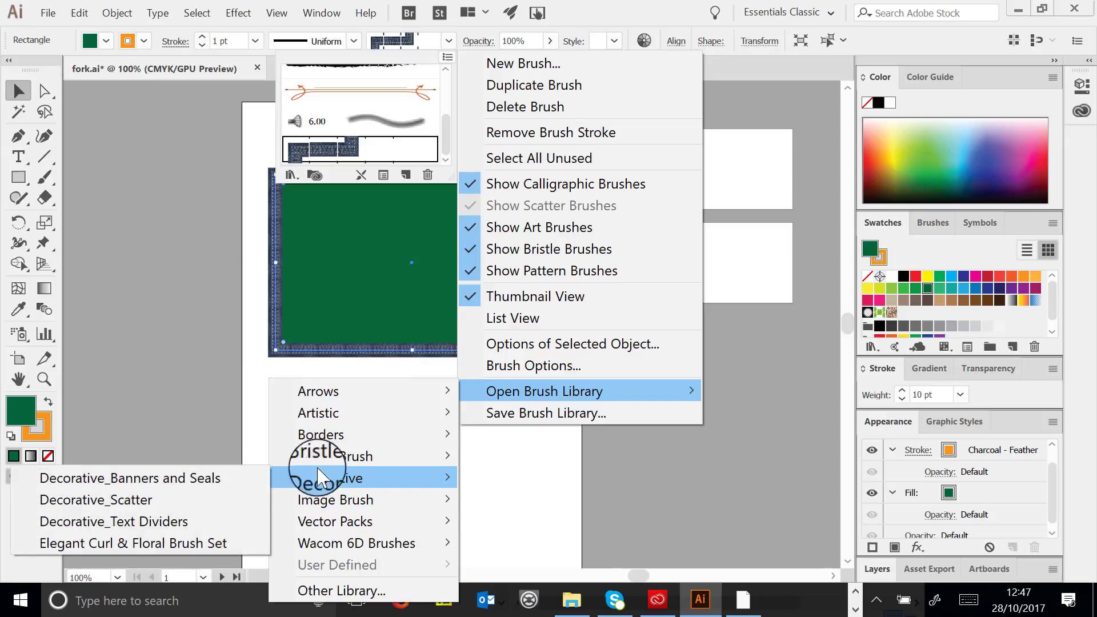
{"action": "left_click", "coordinate": [108, 500]}
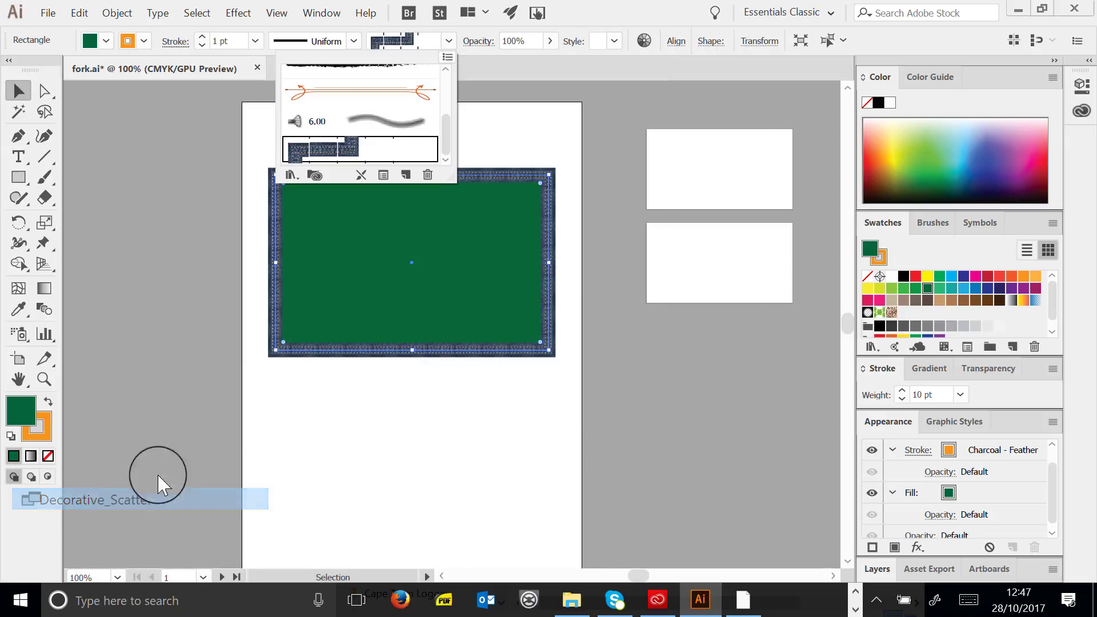
{"action": "left_click", "coordinate": [593, 403]}
{"action": "left_click_drag", "start_coordinate": [585, 393], "coordinate": [587, 472]}
{"action": "left_click_drag", "start_coordinate": [592, 268], "coordinate": [644, 221]}
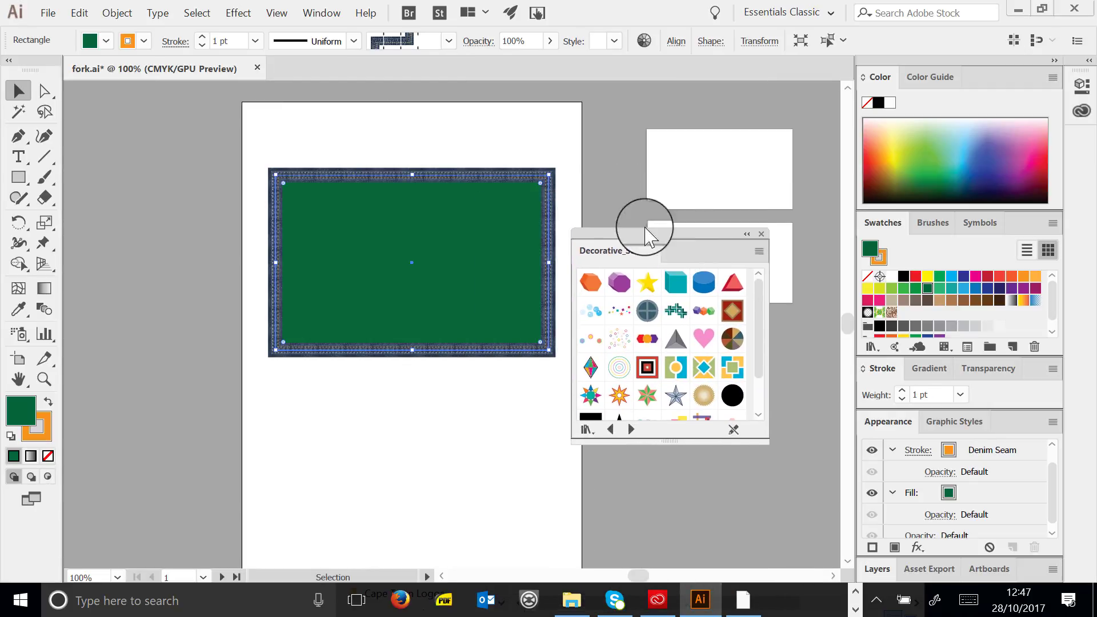
Try several Decorative_Scatter brushes on the rectangle's stroke, including 3D Geometric 5, Grey Triangle and Squares, and finish with Star 2
{"action": "left_click", "coordinate": [698, 280]}
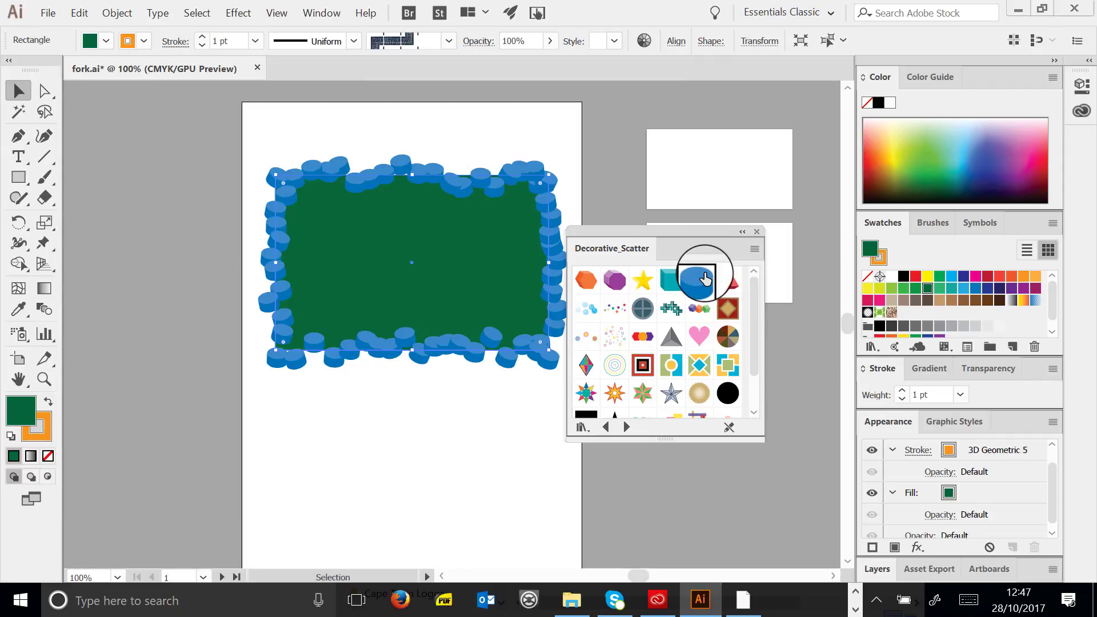
{"action": "left_click", "coordinate": [672, 340]}
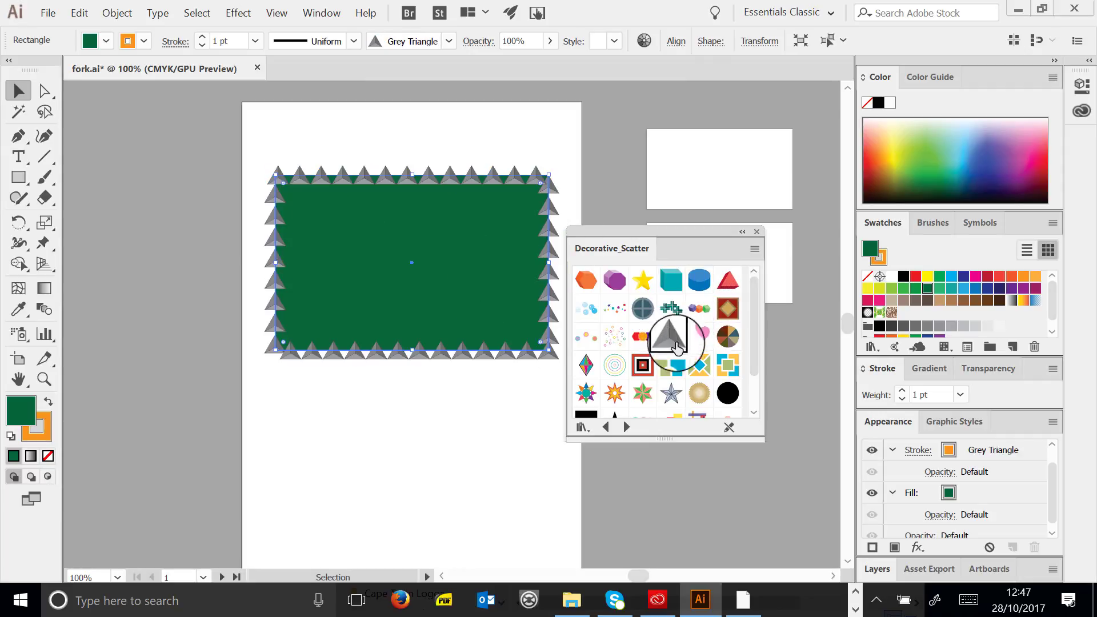
{"action": "left_click", "coordinate": [642, 336]}
{"action": "left_click", "coordinate": [643, 365]}
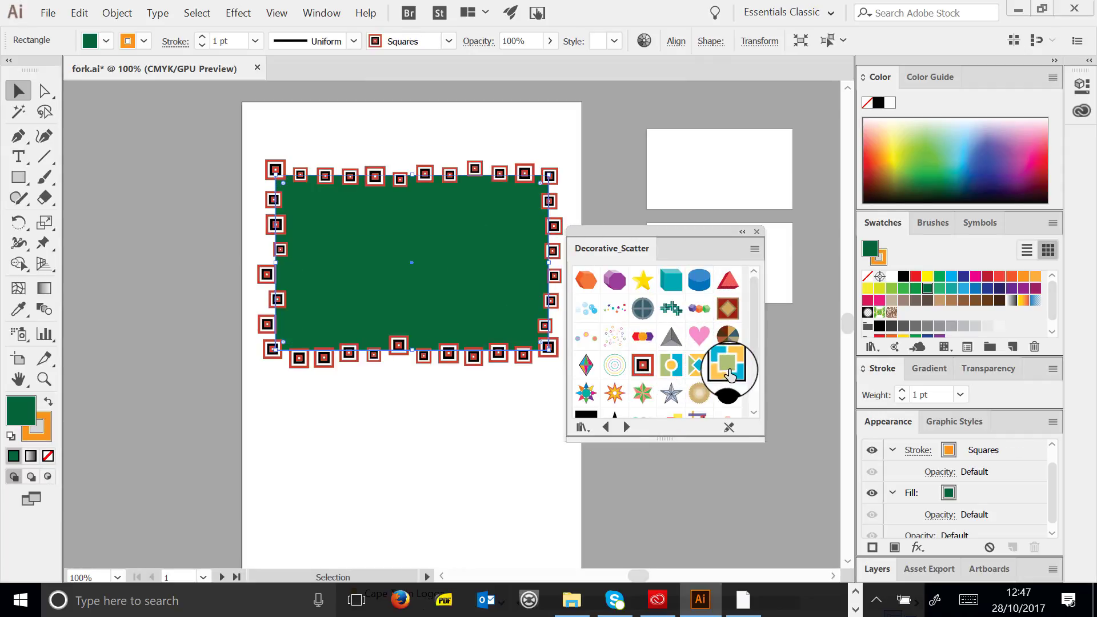
{"action": "left_click", "coordinate": [728, 365]}
{"action": "scroll", "coordinate": [723, 362], "scroll_direction": "down", "scroll_amount": 2}
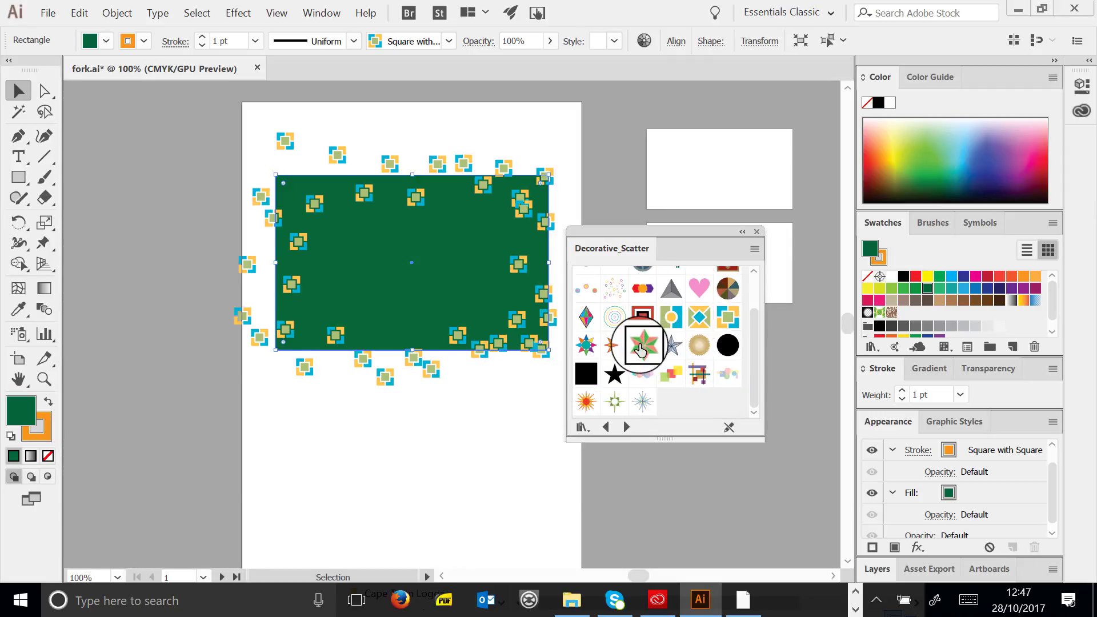
{"action": "left_click", "coordinate": [640, 344]}
{"action": "left_click", "coordinate": [615, 346]}
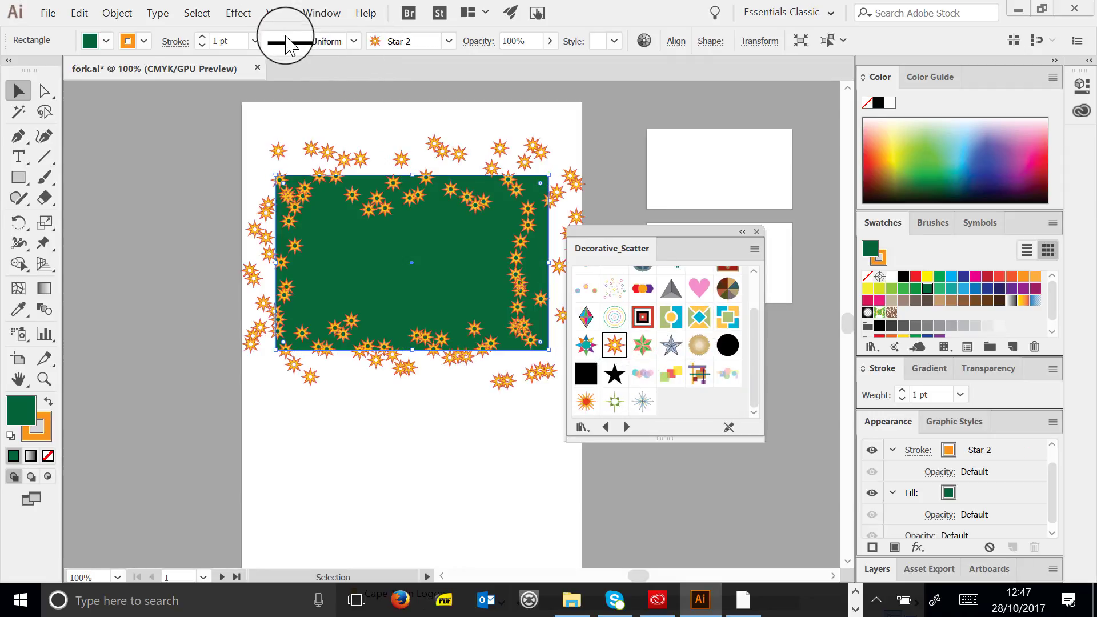
Try the Star 2 brush stroke at 7 pt and 3 pt, and return its weight to 1 pt
{"action": "left_click", "coordinate": [255, 41]}
{"action": "left_click", "coordinate": [276, 228]}
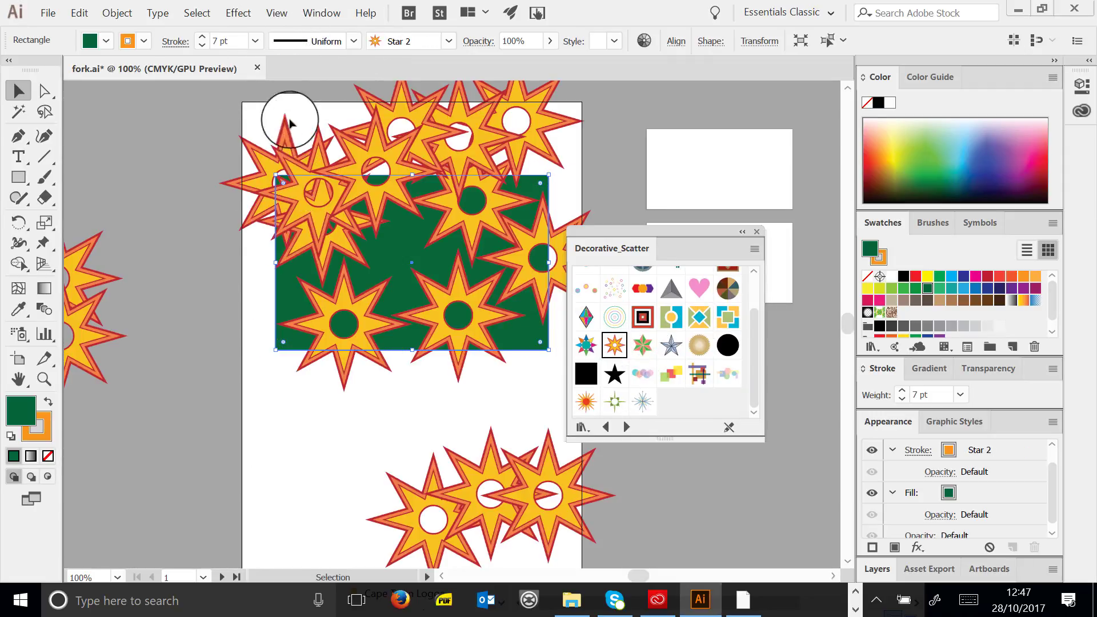
{"action": "left_click", "coordinate": [252, 38]}
{"action": "left_click", "coordinate": [276, 154]}
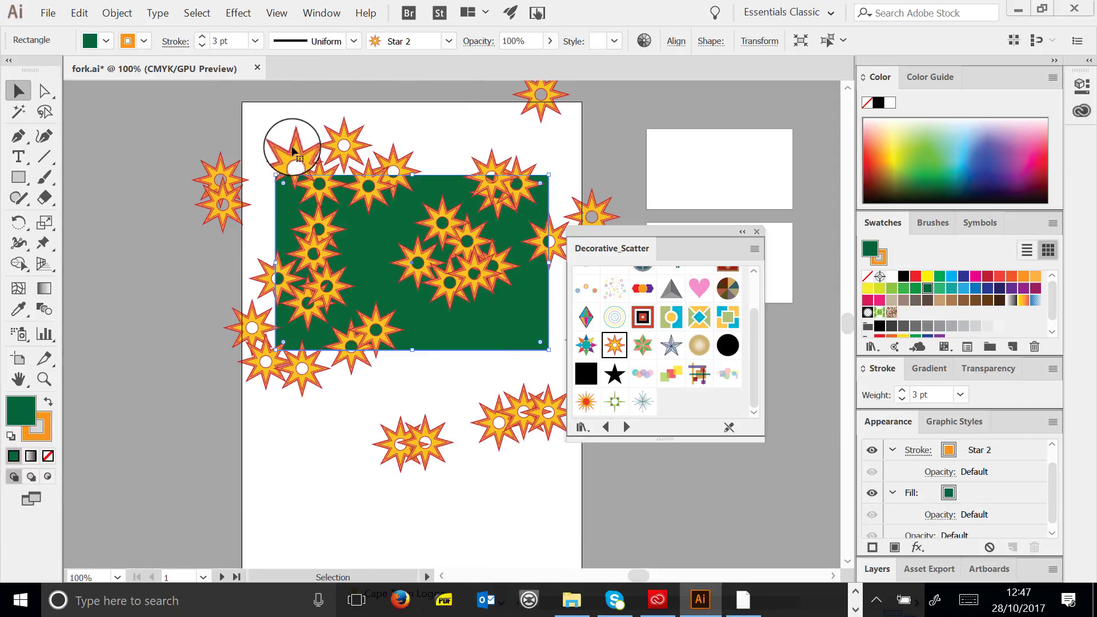
{"action": "left_click", "coordinate": [254, 37]}
{"action": "left_click", "coordinate": [276, 115]}
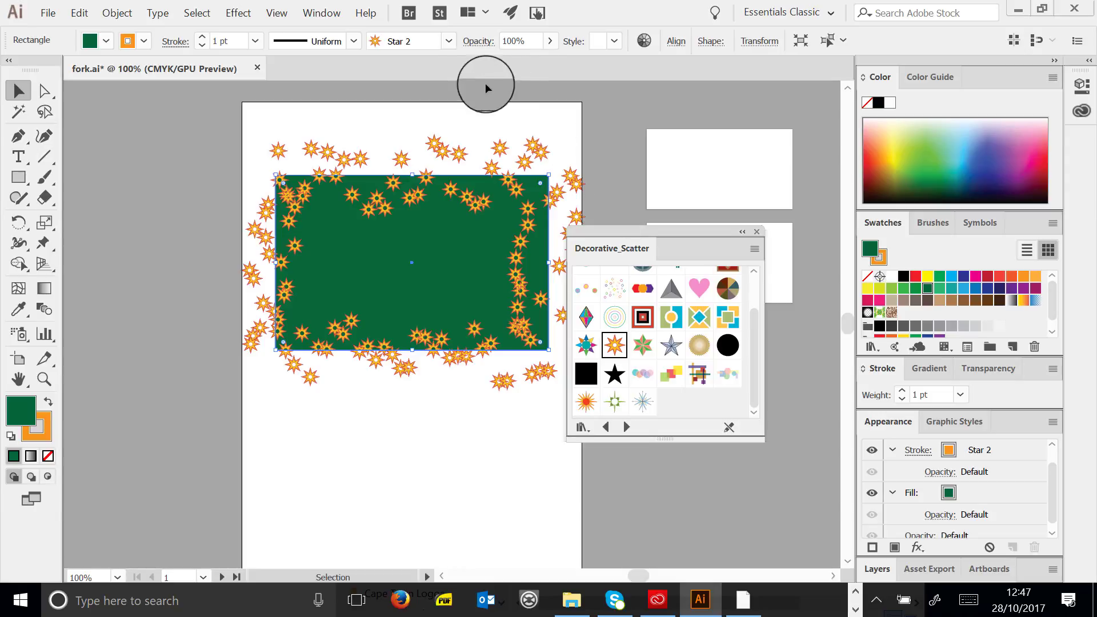
Reset the rectangle's stroke to the Basic brush
{"action": "left_click", "coordinate": [448, 41]}
{"action": "scroll", "coordinate": [436, 115], "scroll_direction": "up", "scroll_amount": 3}
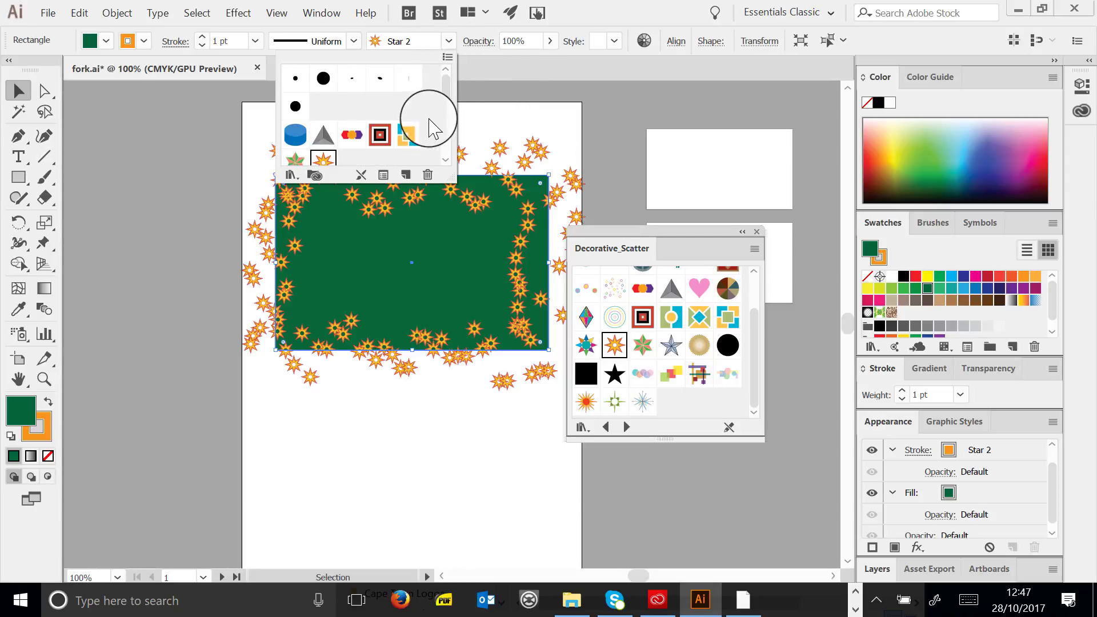
{"action": "scroll", "coordinate": [433, 126], "scroll_direction": "down", "scroll_amount": 2}
{"action": "left_click", "coordinate": [379, 140]}
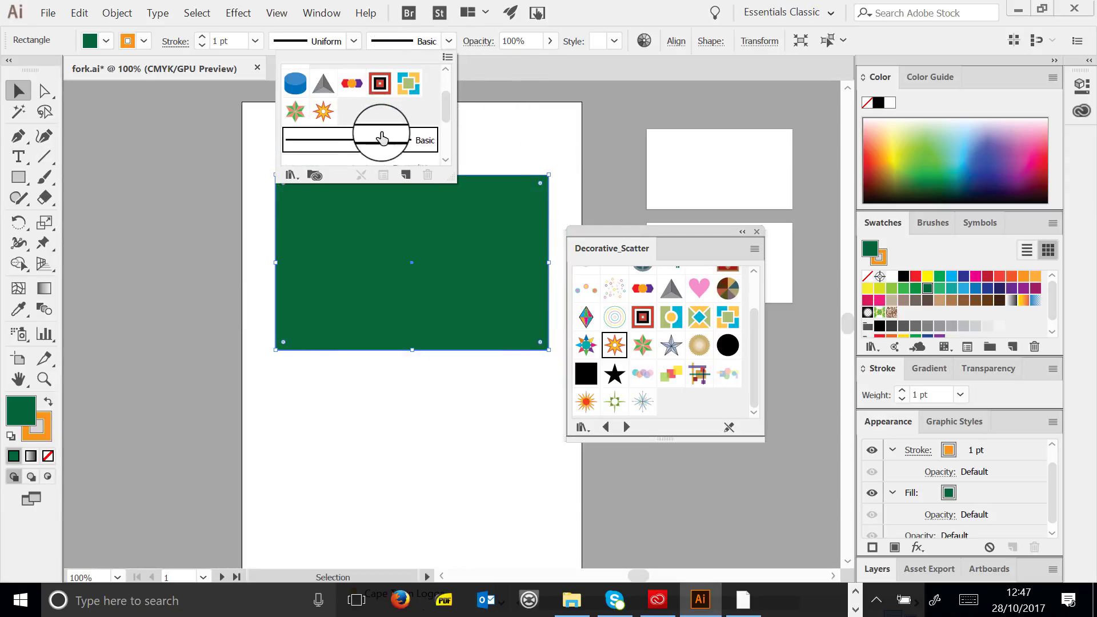
Open the Arrows_Special brush library and apply its Arrow 2.03 brush to the rectangle's stroke
{"action": "left_click", "coordinate": [449, 42]}
{"action": "left_click", "coordinate": [450, 43]}
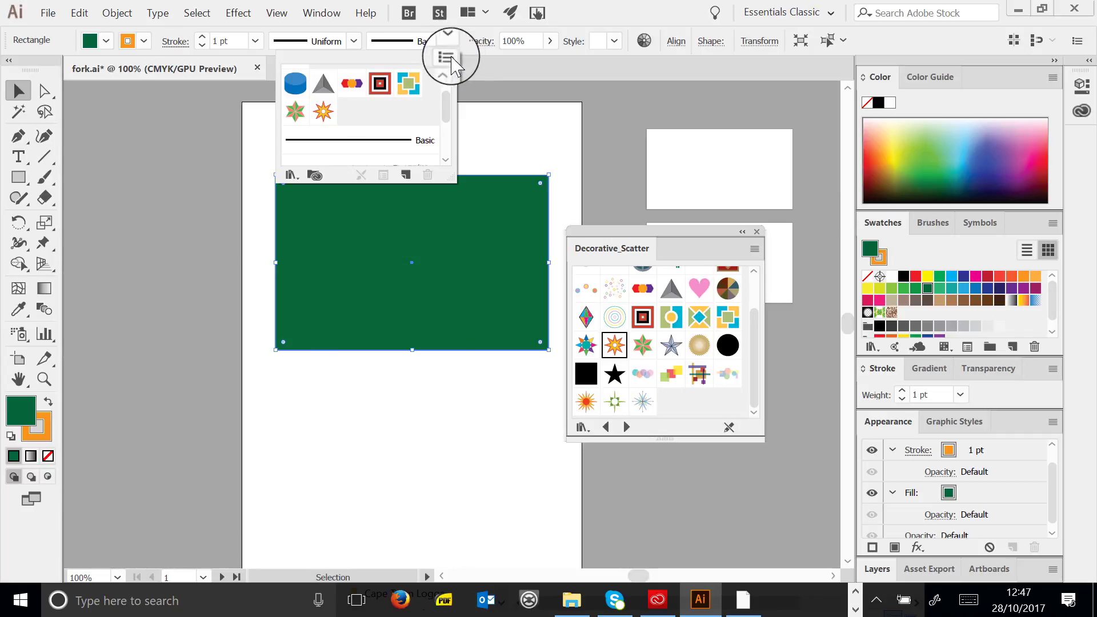
{"action": "left_click", "coordinate": [448, 58]}
{"action": "mouse_move", "coordinate": [496, 396]}
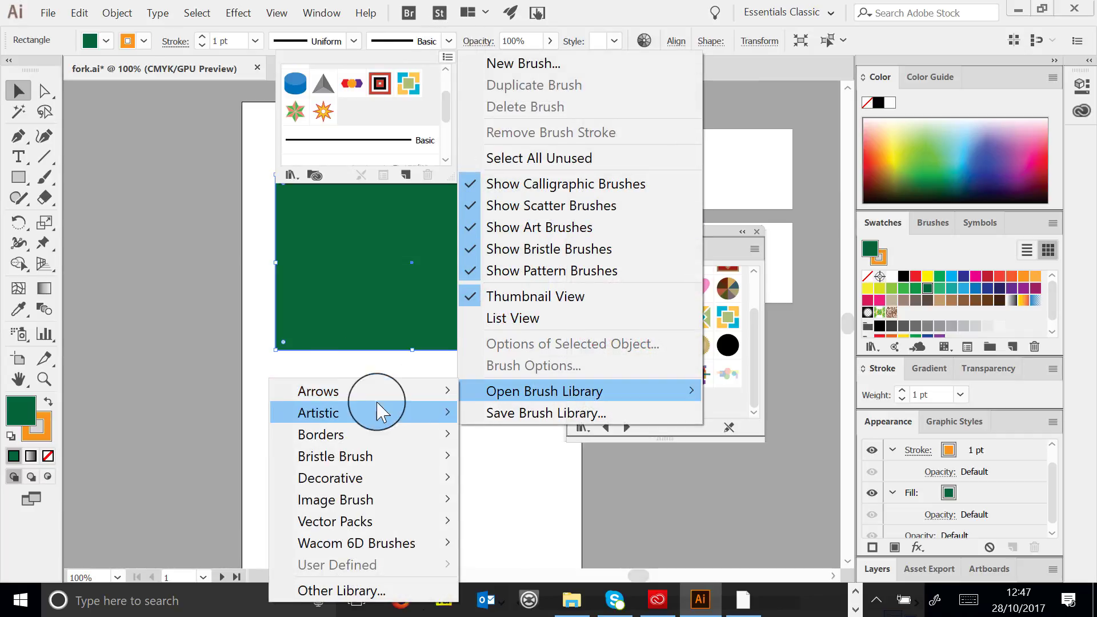
{"action": "mouse_move", "coordinate": [362, 398]}
{"action": "left_click", "coordinate": [216, 392]}
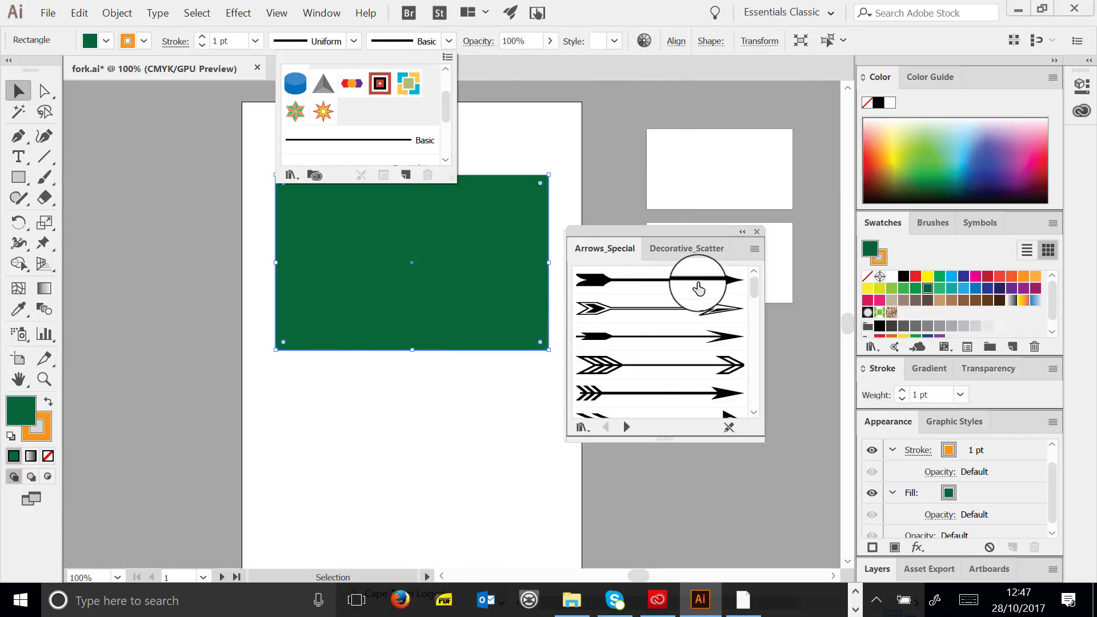
{"action": "left_click", "coordinate": [661, 337]}
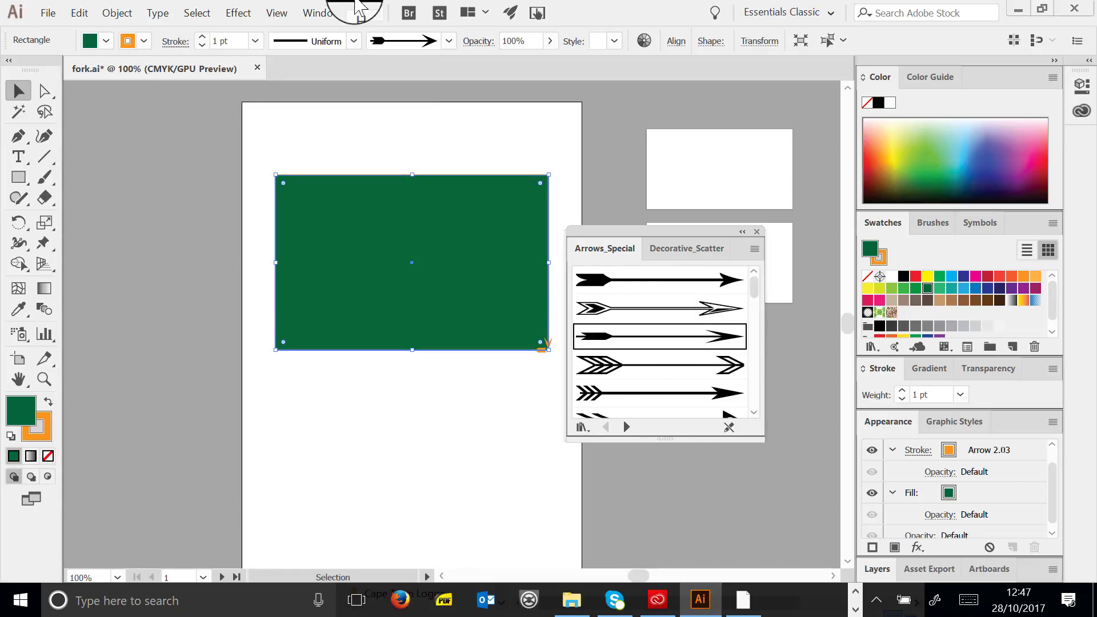
Set the rectangle's arrow stroke weight to 5 pt and close the brush library window
{"action": "left_click", "coordinate": [255, 41]}
{"action": "left_click", "coordinate": [256, 201]}
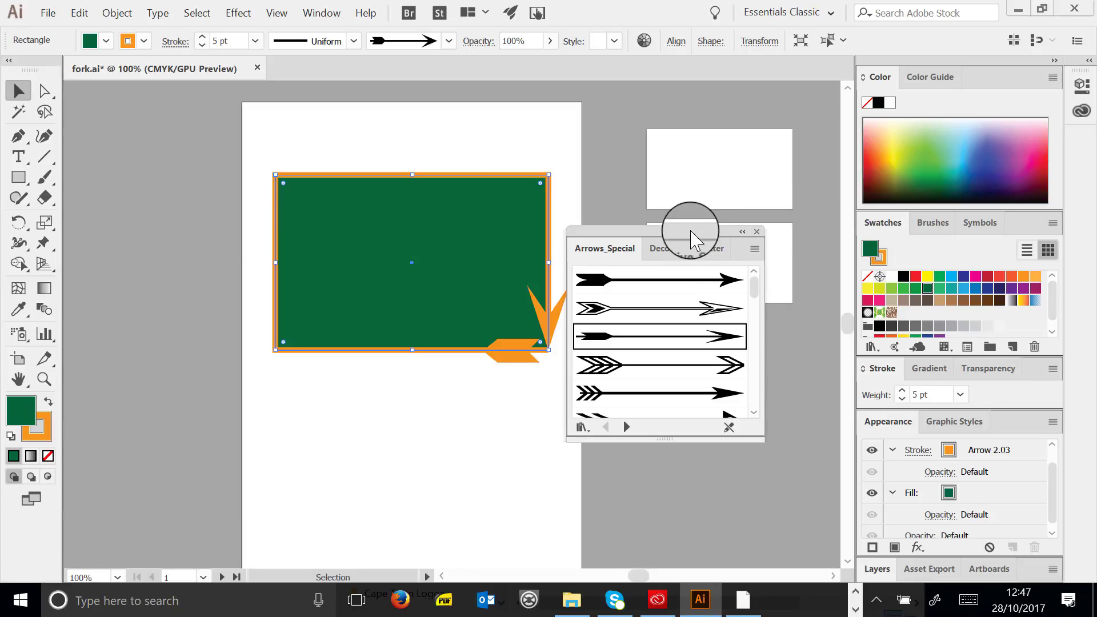
{"action": "left_click", "coordinate": [757, 233]}
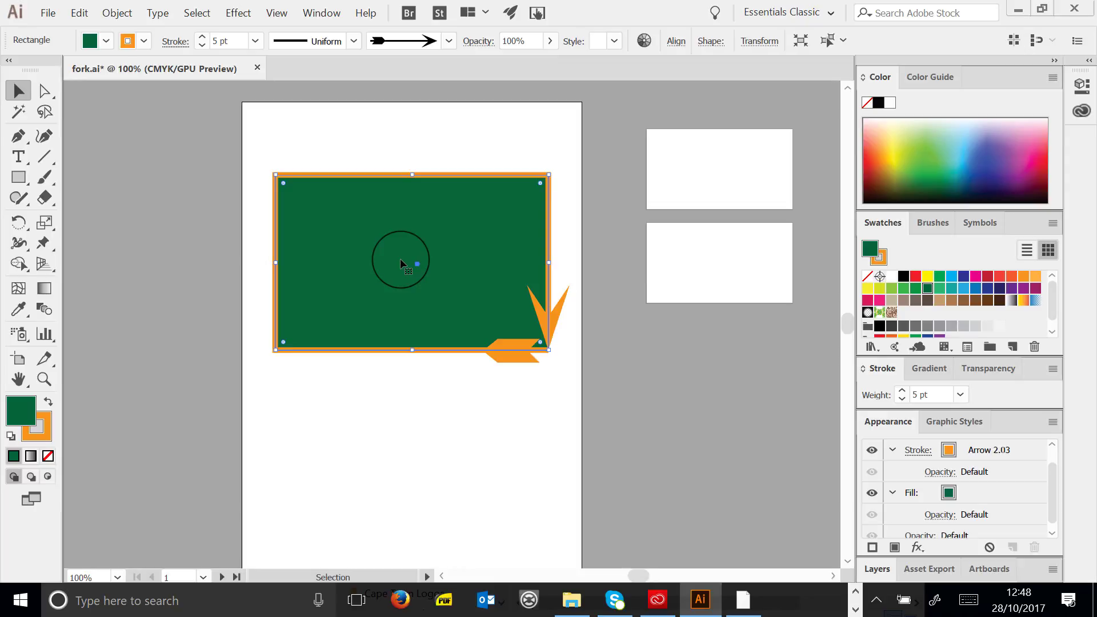
Delete the rectangle, and try out the Rounded Rectangle tool on the empty artboard, undoing the shape
{"action": "key", "text": "Delete"}
{"action": "left_click_drag", "start_coordinate": [18, 177], "coordinate": [123, 198]}
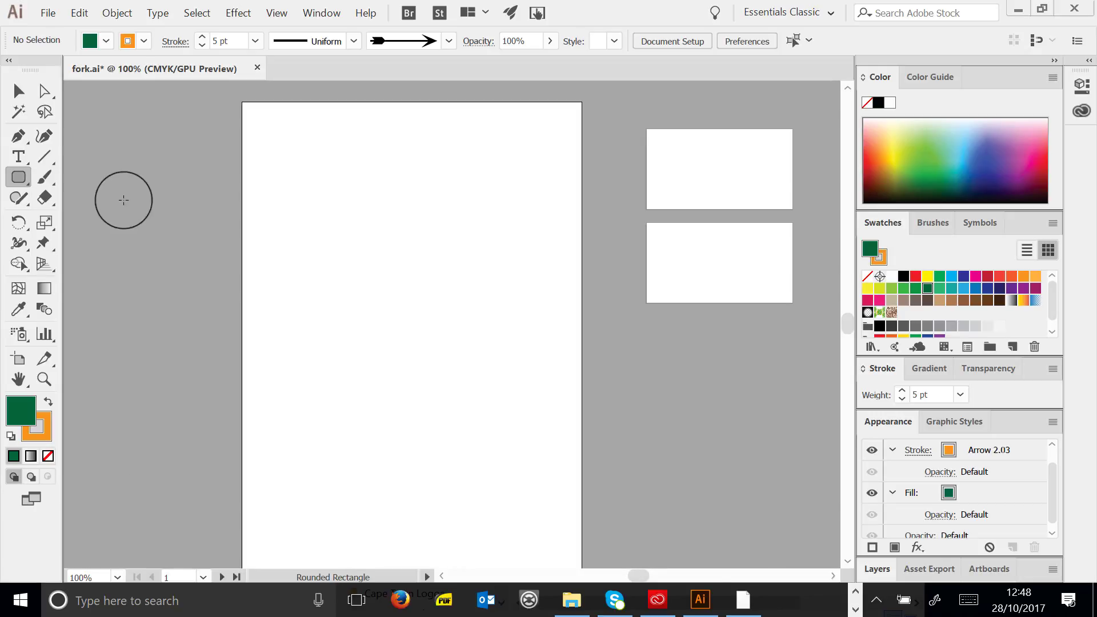
{"action": "mouse_move", "coordinate": [310, 198]}
{"action": "left_mouse_down"}
{"action": "mouse_move", "coordinate": [560, 363]}
{"action": "mouse_move", "coordinate": [500, 309]}
{"action": "left_mouse_up"}
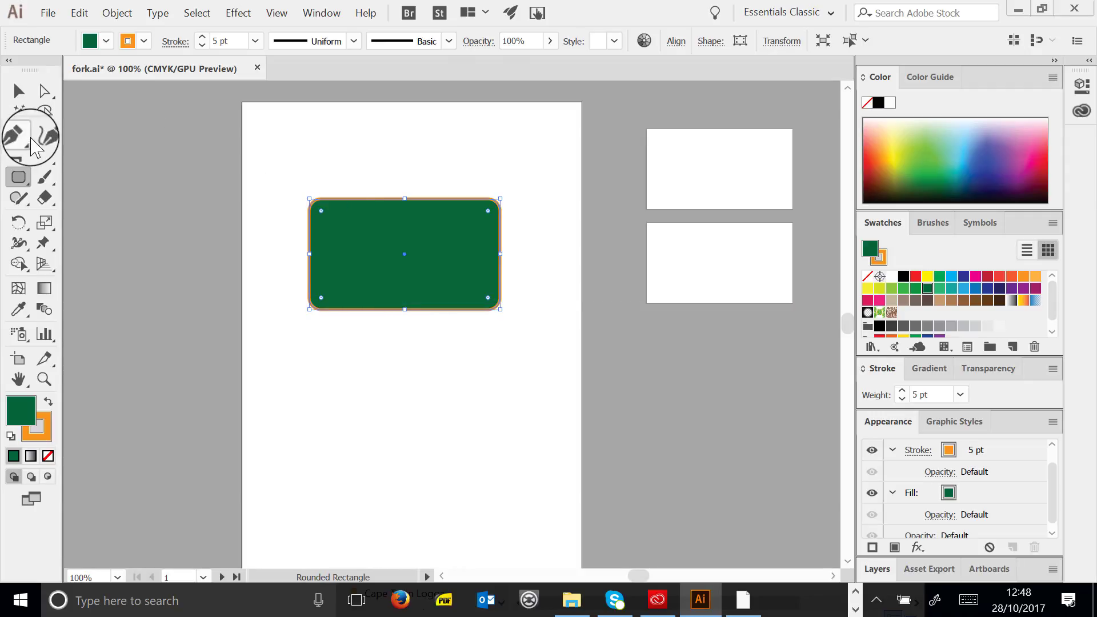
{"action": "key", "text": "ctrl+z"}
Try out the Ellipse tool with a large ellipse on the artboard's upper half, and undo it
{"action": "left_click_drag", "start_coordinate": [26, 183], "coordinate": [98, 218]}
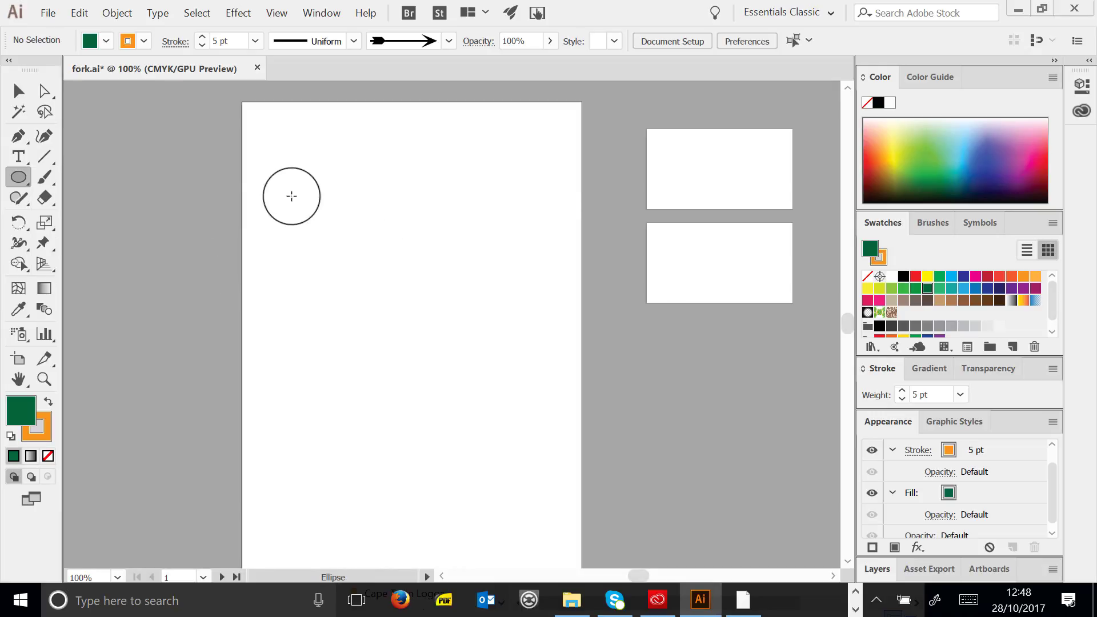
{"action": "mouse_move", "coordinate": [283, 180]}
{"action": "left_mouse_down"}
{"action": "mouse_move", "coordinate": [473, 289]}
{"action": "mouse_move", "coordinate": [544, 314]}
{"action": "mouse_move", "coordinate": [505, 386]}
{"action": "mouse_move", "coordinate": [553, 365]}
{"action": "left_mouse_up"}
{"action": "key", "text": "ctrl+z"}
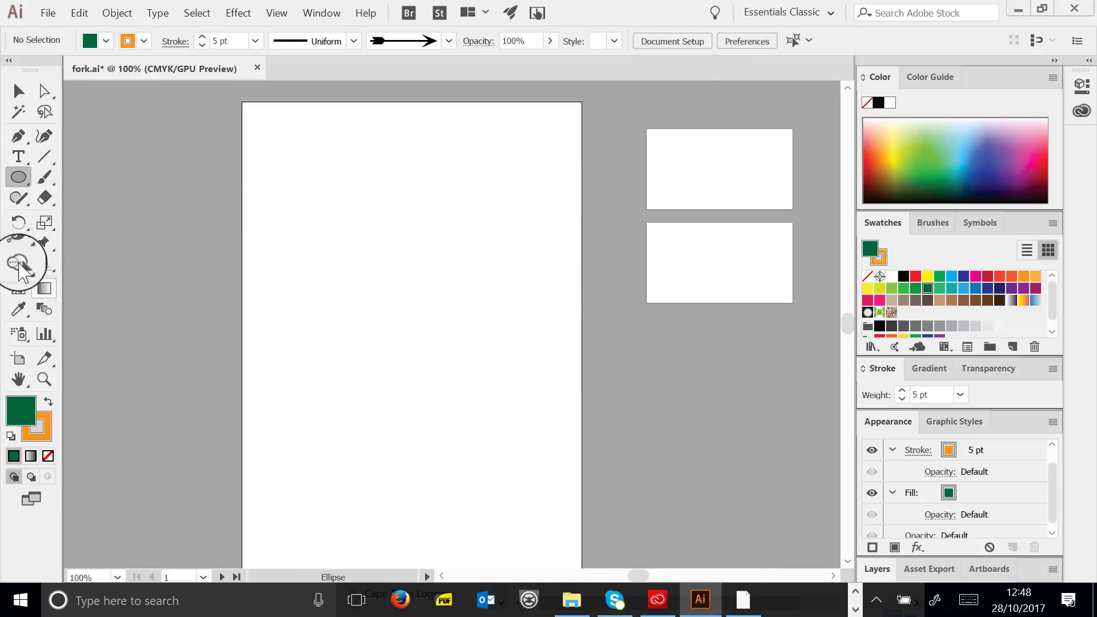
Draw a polygon in the artboard's upper area, removing and adding sides while drawing, and delete it
{"action": "left_click_drag", "start_coordinate": [19, 177], "coordinate": [119, 239]}
{"action": "left_click_drag", "start_coordinate": [334, 208], "coordinate": [392, 251]}
{"action": "key", "text": "Up"}
{"action": "key", "text": "Down"}
{"action": "key", "text": "Down"}
{"action": "key", "text": "Down"}
{"action": "key", "text": "Down"}
{"action": "key", "text": "Down"}
{"action": "key", "text": "Up"}
{"action": "key", "text": "Up"}
{"action": "key", "text": "Up"}
{"action": "key", "text": "Down"}
{"action": "key", "text": "Down"}
{"action": "key", "text": "Down"}
{"action": "key", "text": "Up"}
{"action": "key", "text": "Up"}
{"action": "key", "text": "Up"}
{"action": "key", "text": "Up"}
{"action": "key", "text": "Up"}
{"action": "key", "text": "Up"}
{"action": "key", "text": "Up"}
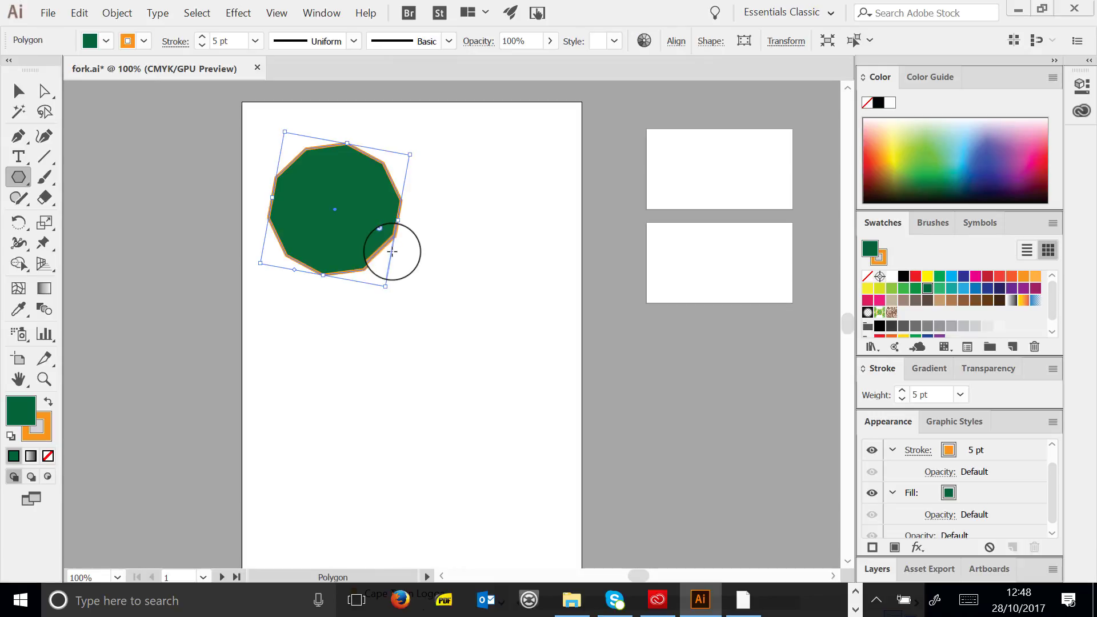
{"action": "key", "text": "Delete"}
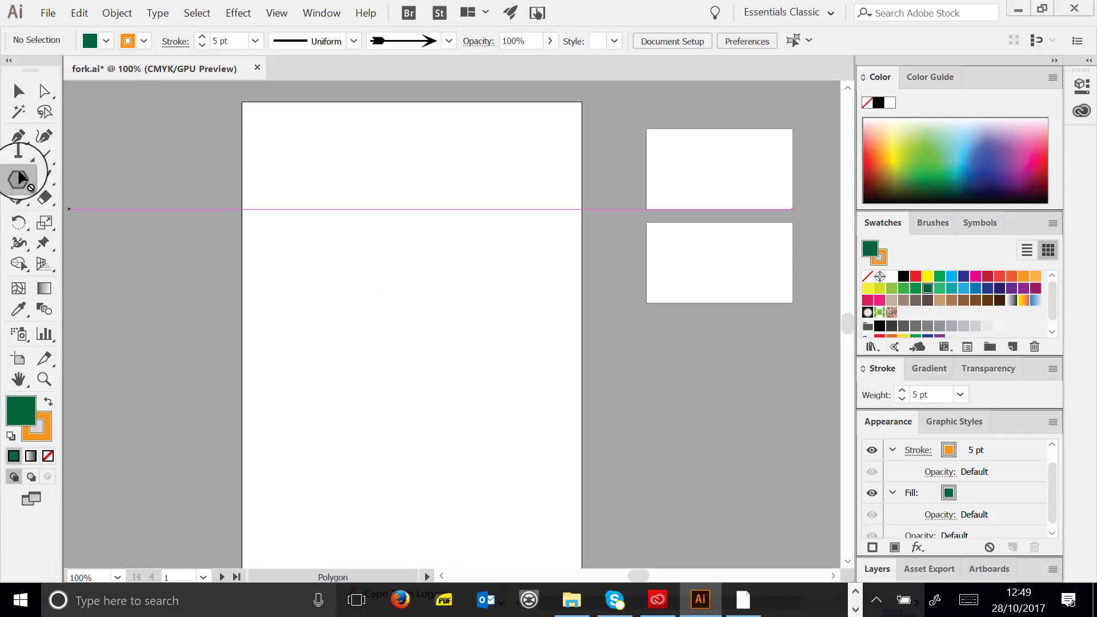
Start a star in the artboard's upper area with the Star tool, and add points to it while drawing
{"action": "left_click_drag", "start_coordinate": [20, 181], "coordinate": [108, 258]}
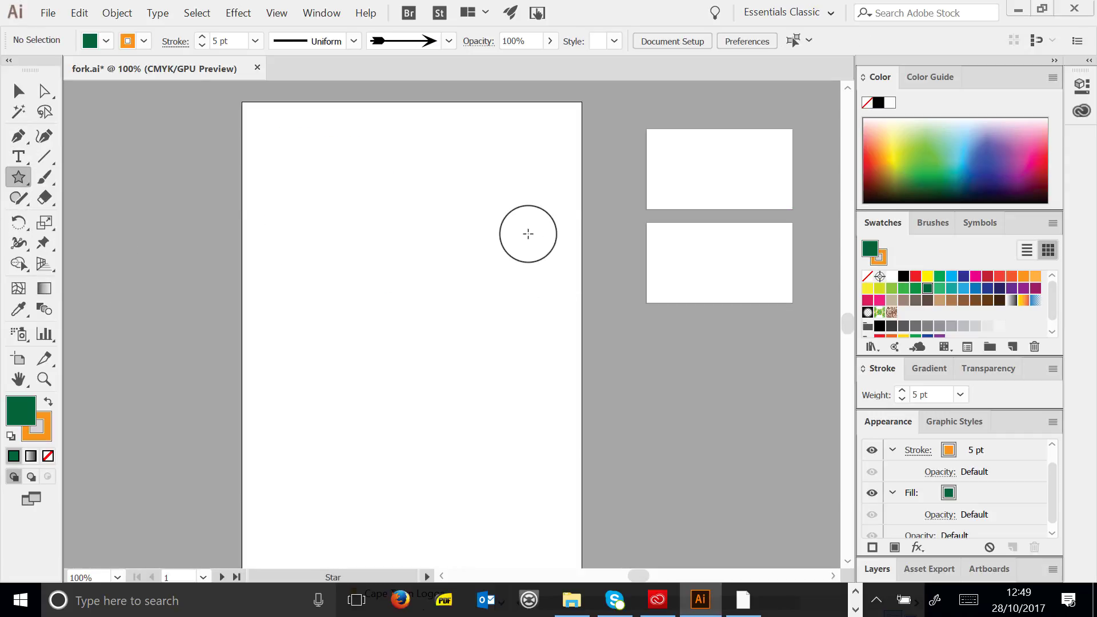
{"action": "left_click_drag", "start_coordinate": [375, 203], "coordinate": [432, 265]}
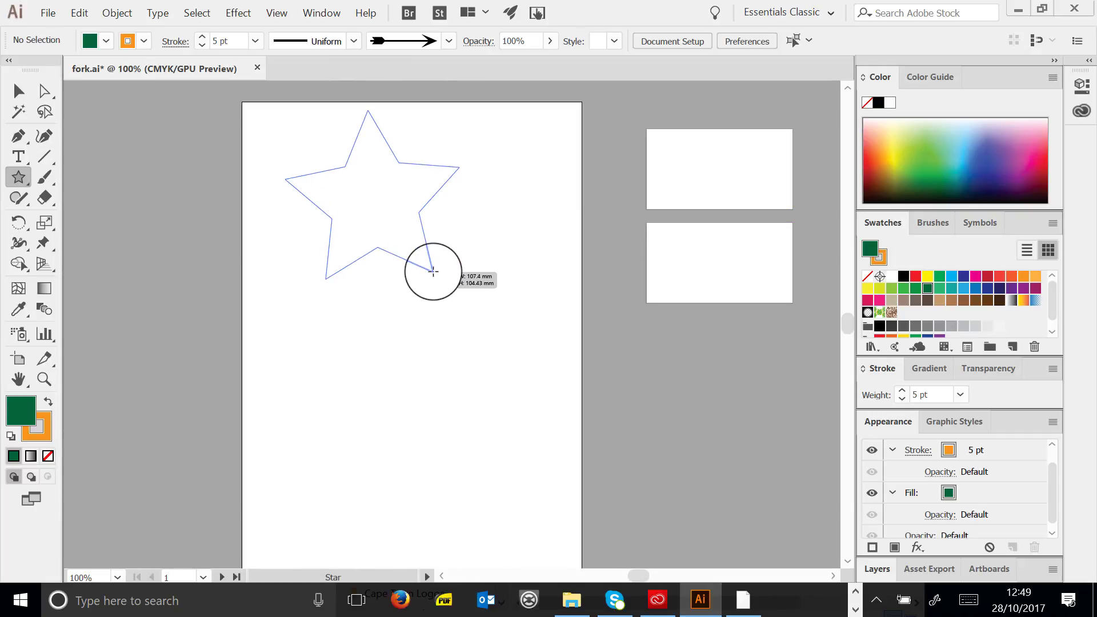
{"action": "key", "text": "Up"}
{"action": "key", "text": "Up"}
{"action": "key", "text": "Up"}
{"action": "key", "text": "Up"}
{"action": "key", "text": "Up"}
Stretch the star's points into long thin spikes reaching past the artboard, while varying the number of points
{"action": "mouse_move", "coordinate": [433, 272]}
{"action": "left_mouse_down"}
{"action": "mouse_move", "coordinate": [443, 275]}
{"action": "mouse_move", "coordinate": [423, 255]}
{"action": "mouse_move", "coordinate": [568, 465]}
{"action": "mouse_move", "coordinate": [502, 397]}
{"action": "mouse_move", "coordinate": [525, 425]}
{"action": "left_mouse_up"}
{"action": "key", "text": "Up"}
{"action": "key", "text": "Up"}
{"action": "key", "text": "Up"}
{"action": "key", "text": "Down"}
{"action": "key", "text": "Down"}
{"action": "key", "text": "Down"}
{"action": "key", "text": "Down"}
{"action": "key", "text": "Down"}
{"action": "key", "text": "Down"}
{"action": "key", "text": "Down"}
{"action": "key", "text": "Down"}
{"action": "key", "text": "Down"}
{"action": "key", "text": "Down"}
{"action": "key", "text": "Up"}
{"action": "key", "text": "Up"}
{"action": "key", "text": "Up"}
{"action": "key", "text": "Up"}
{"action": "key", "text": "Up"}
{"action": "key", "text": "Up"}
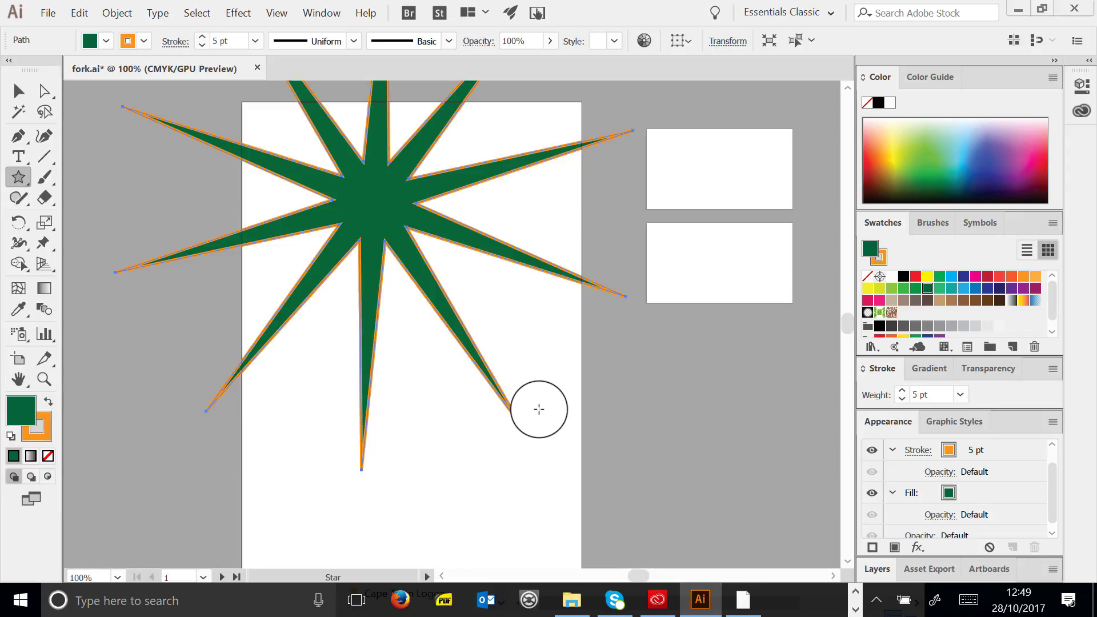
Delete the spiky star from the artboard
{"action": "left_click", "coordinate": [19, 91]}
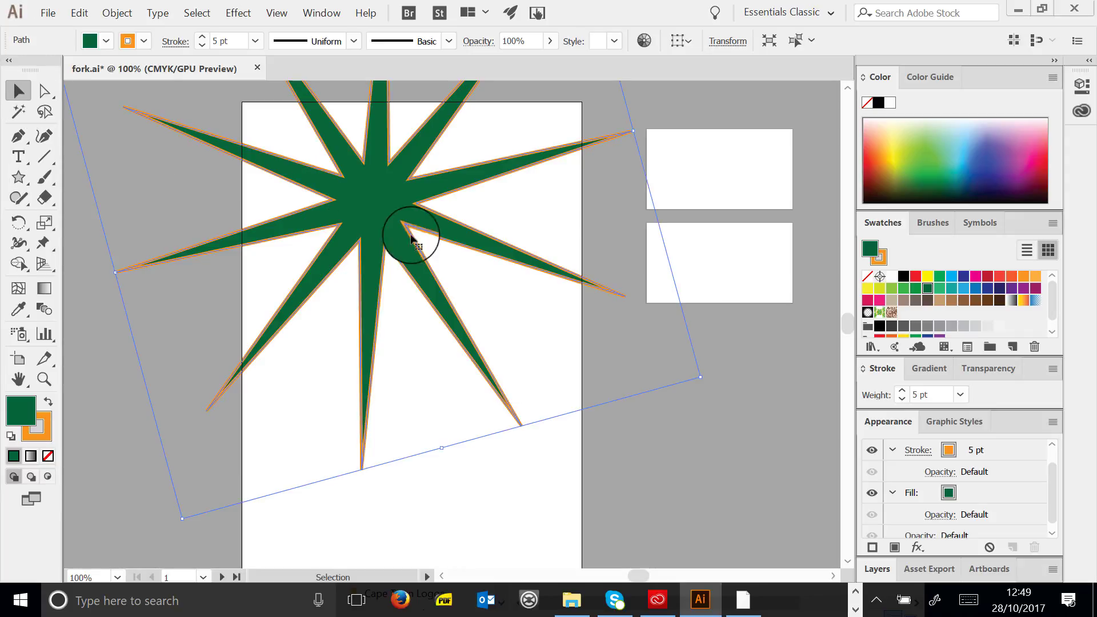
{"action": "key", "text": "Delete"}
{"action": "left_click_drag", "start_coordinate": [427, 236], "coordinate": [704, 270]}
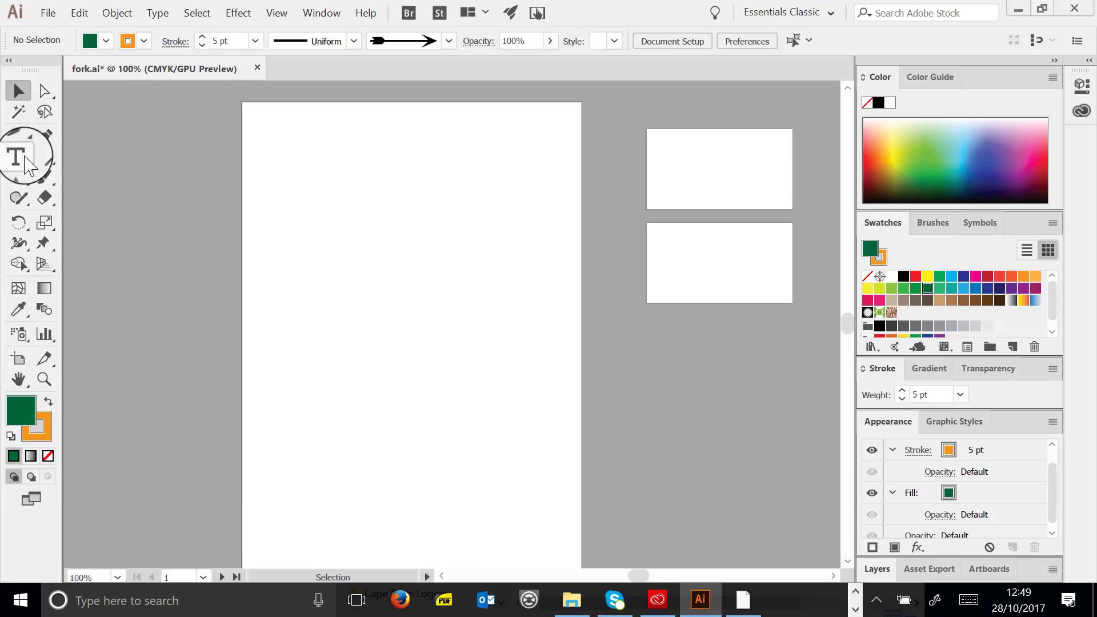
Draw a diagonal line segment across the middle of the artboard and set its stroke weight to 9 pt
{"action": "left_click", "coordinate": [44, 155]}
{"action": "left_click", "coordinate": [45, 158]}
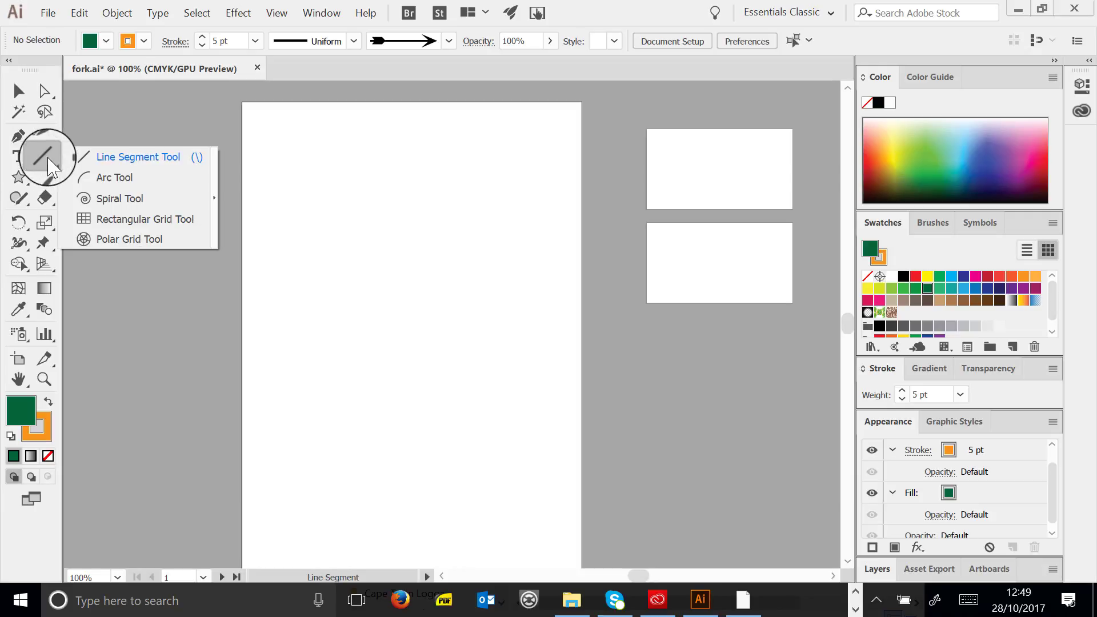
{"action": "left_click", "coordinate": [137, 158]}
{"action": "left_click_drag", "start_coordinate": [346, 197], "coordinate": [480, 440]}
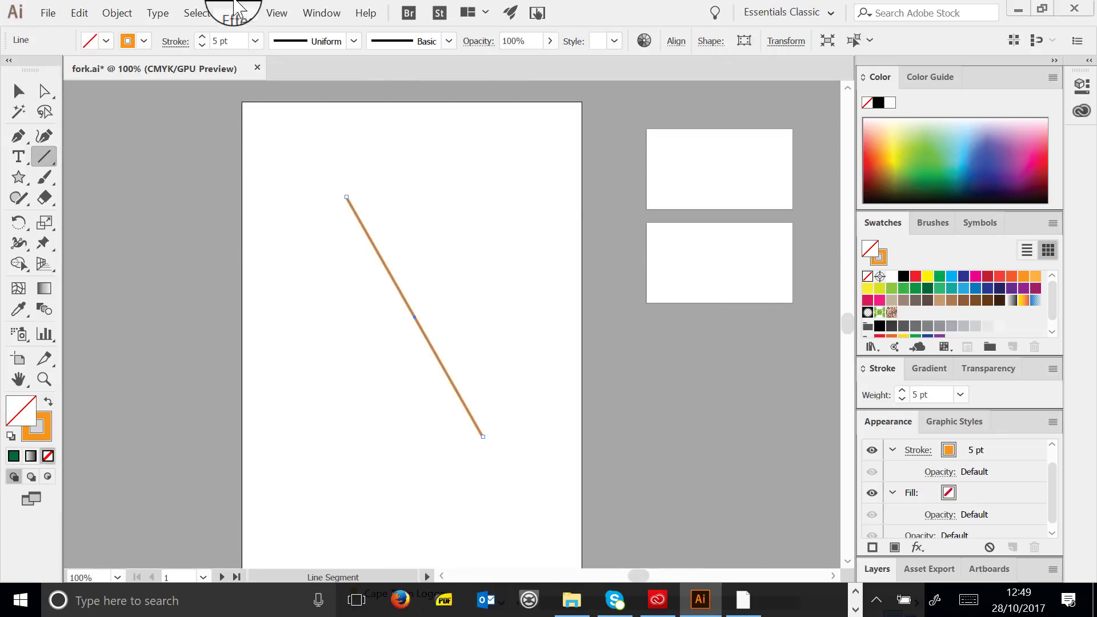
{"action": "left_click", "coordinate": [254, 40]}
{"action": "left_click", "coordinate": [282, 257]}
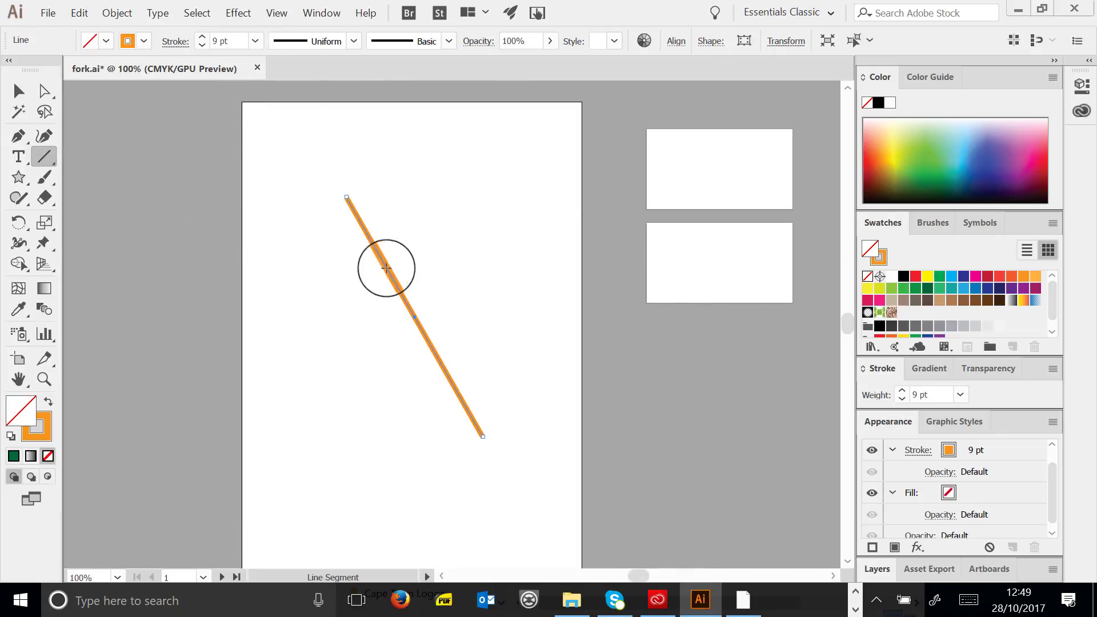
Apply the Arrow 2.03 brush to the diagonal line and set its stroke weight to 12 pt
{"action": "left_click", "coordinate": [449, 40]}
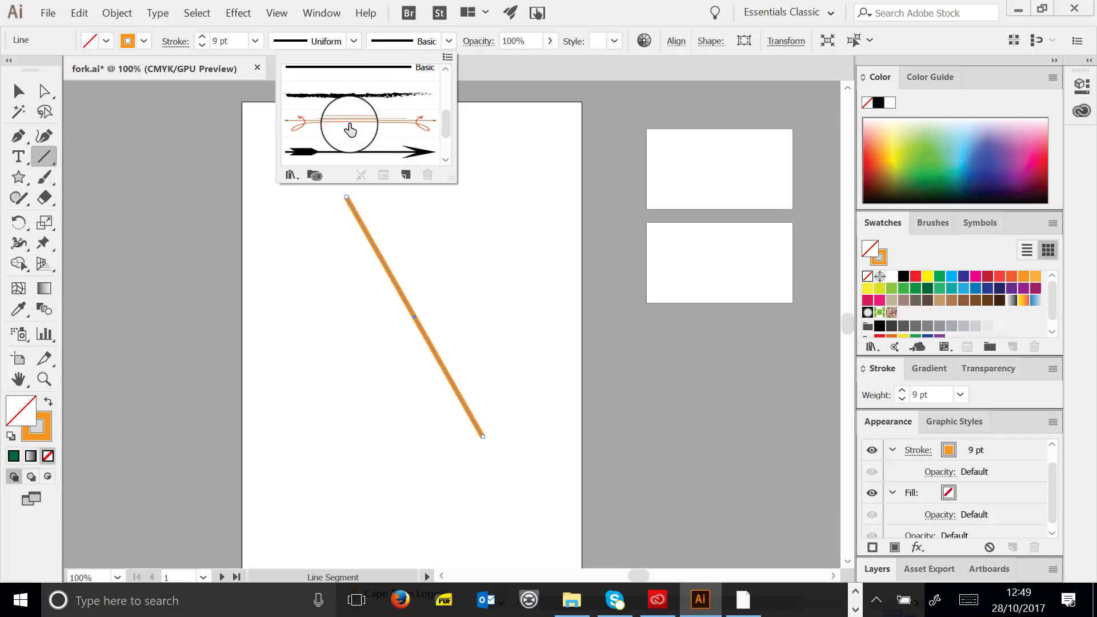
{"action": "left_click", "coordinate": [351, 122]}
{"action": "left_click", "coordinate": [392, 152]}
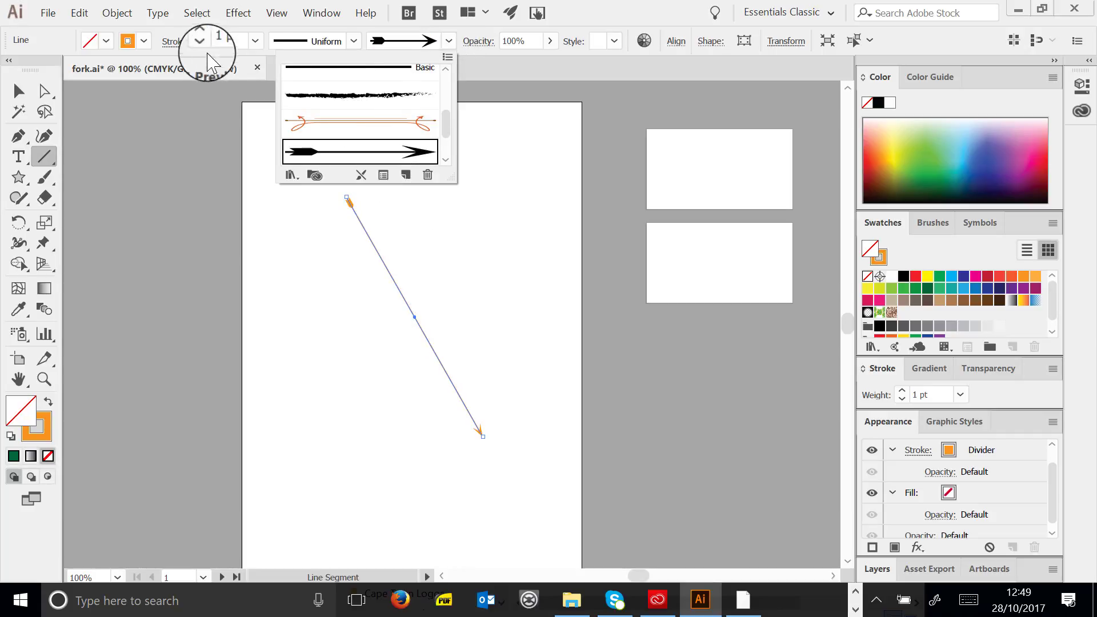
{"action": "left_click", "coordinate": [256, 40]}
{"action": "left_click", "coordinate": [280, 289]}
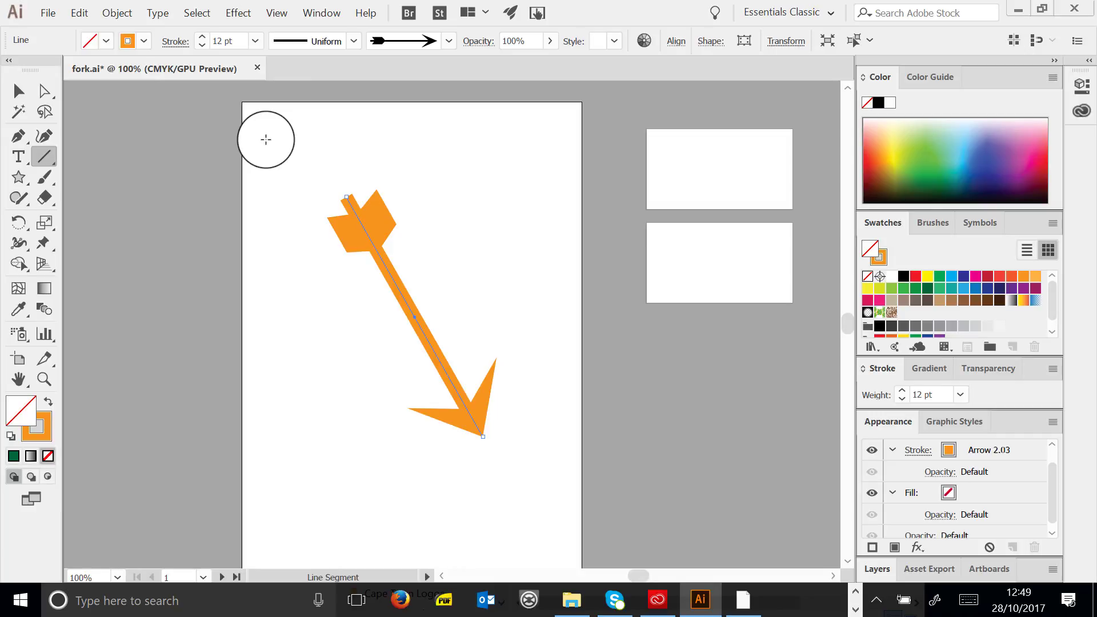
Delete the arrow line, and try out the Arc tool on the empty artboard, undoing the arc
{"action": "left_click", "coordinate": [18, 91]}
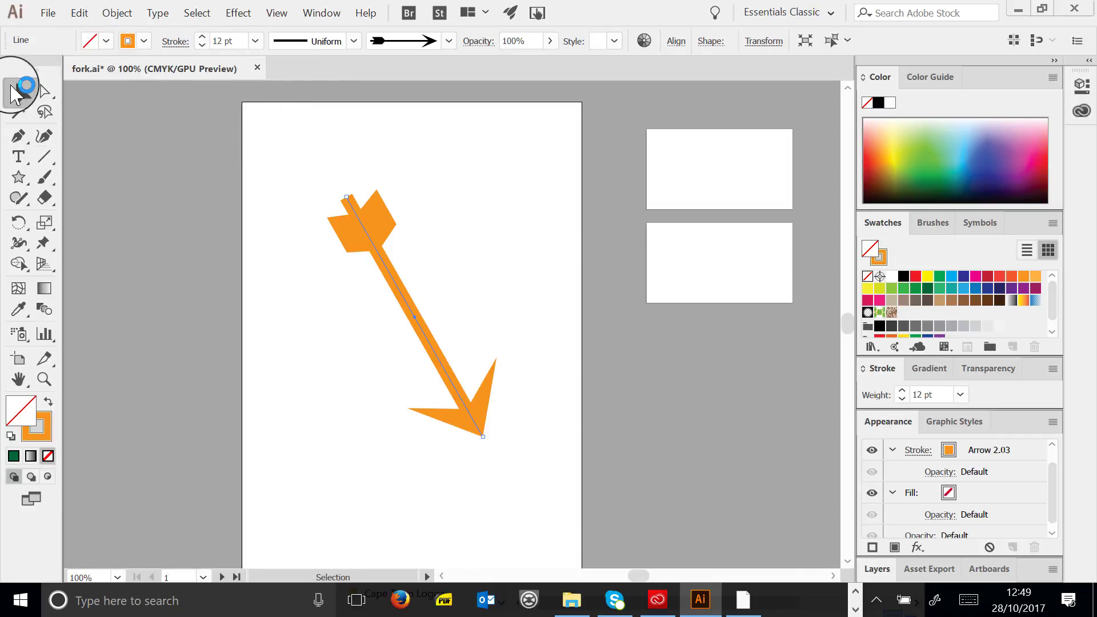
{"action": "key", "text": "Delete"}
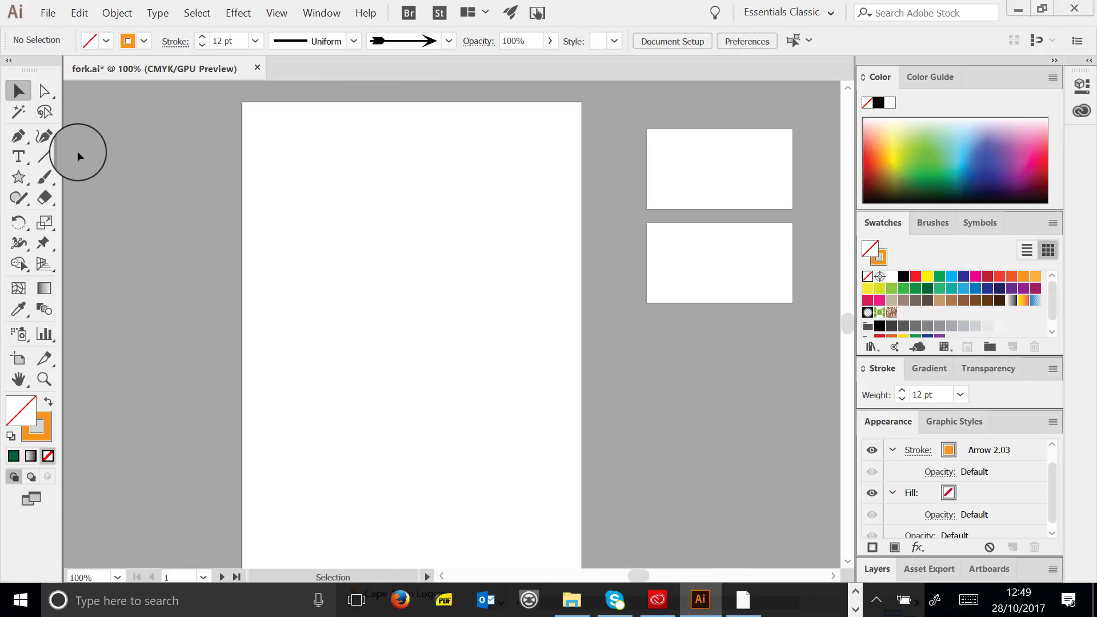
{"action": "left_click_drag", "start_coordinate": [48, 153], "coordinate": [135, 177]}
{"action": "mouse_move", "coordinate": [299, 303]}
{"action": "left_mouse_down"}
{"action": "mouse_move", "coordinate": [504, 172]}
{"action": "mouse_move", "coordinate": [460, 159]}
{"action": "left_mouse_up"}
{"action": "key", "text": "ctrl+z"}
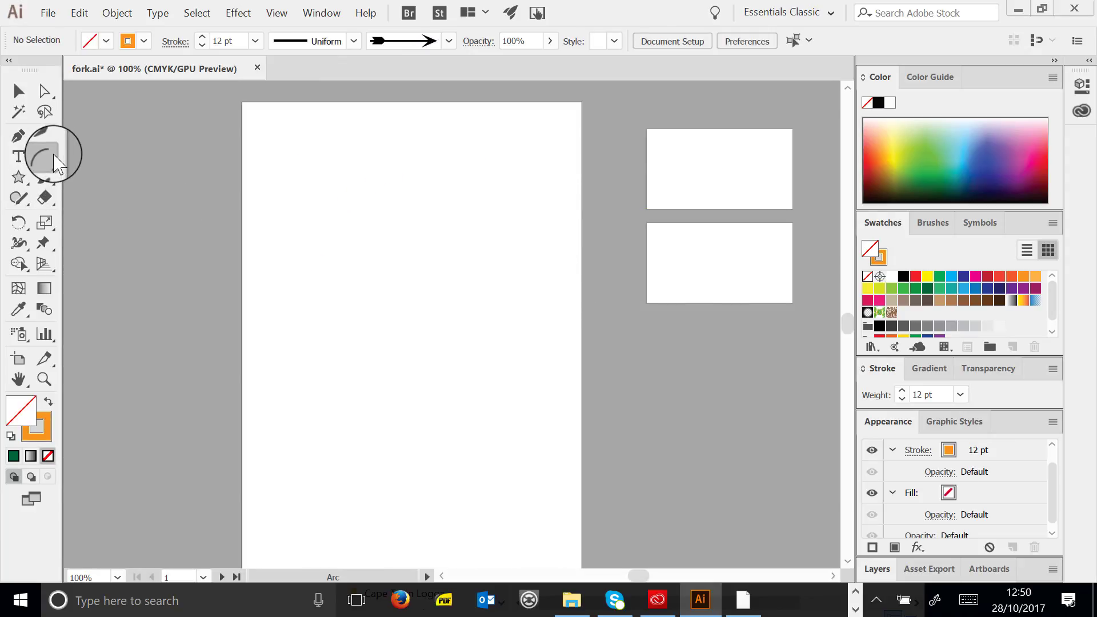
Draw a spiral over the artboard's upper-left corner, adding turns and evening out their spacing, and delete it
{"action": "left_click_drag", "start_coordinate": [58, 164], "coordinate": [108, 196]}
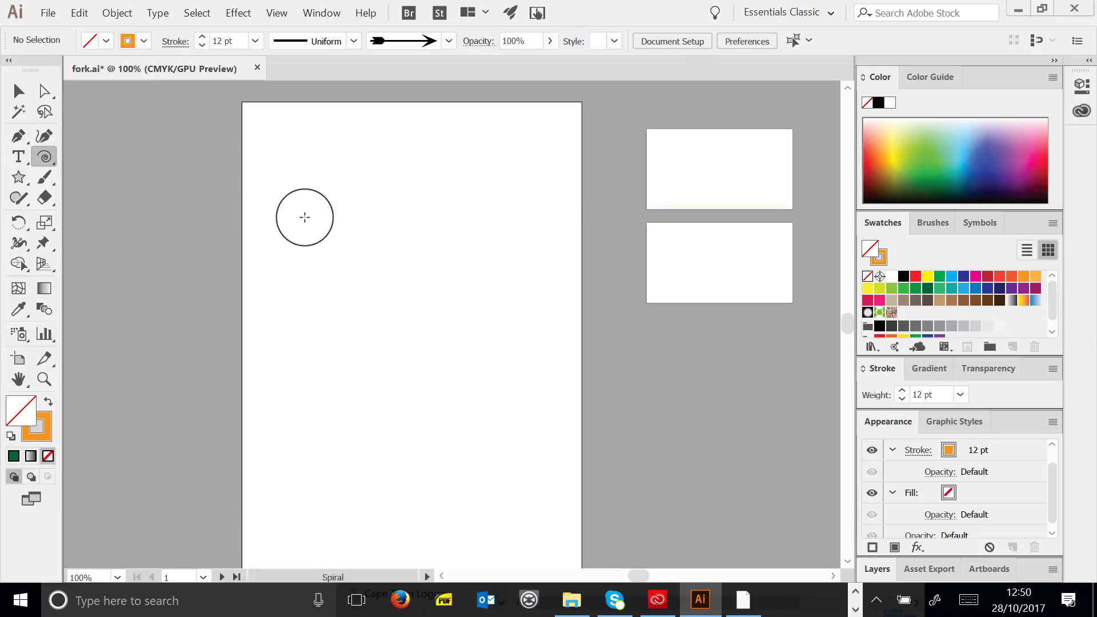
{"action": "left_click_drag", "start_coordinate": [304, 217], "coordinate": [430, 316]}
{"action": "key", "text": "Up"}
{"action": "key", "text": "Up"}
{"action": "key", "text": "Up"}
{"action": "key", "text": "Up"}
{"action": "key", "text": "Up"}
{"action": "key", "text": "Up"}
{"action": "key", "text": "Up"}
{"action": "key", "text": "Up"}
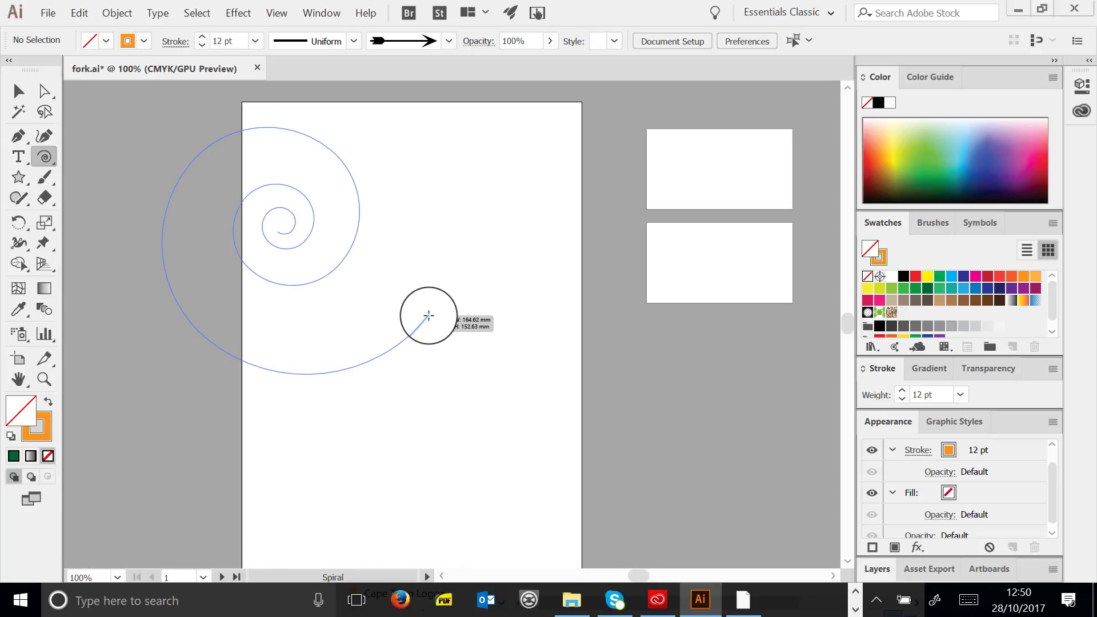
{"action": "left_click_drag", "start_coordinate": [429, 315], "coordinate": [409, 302]}
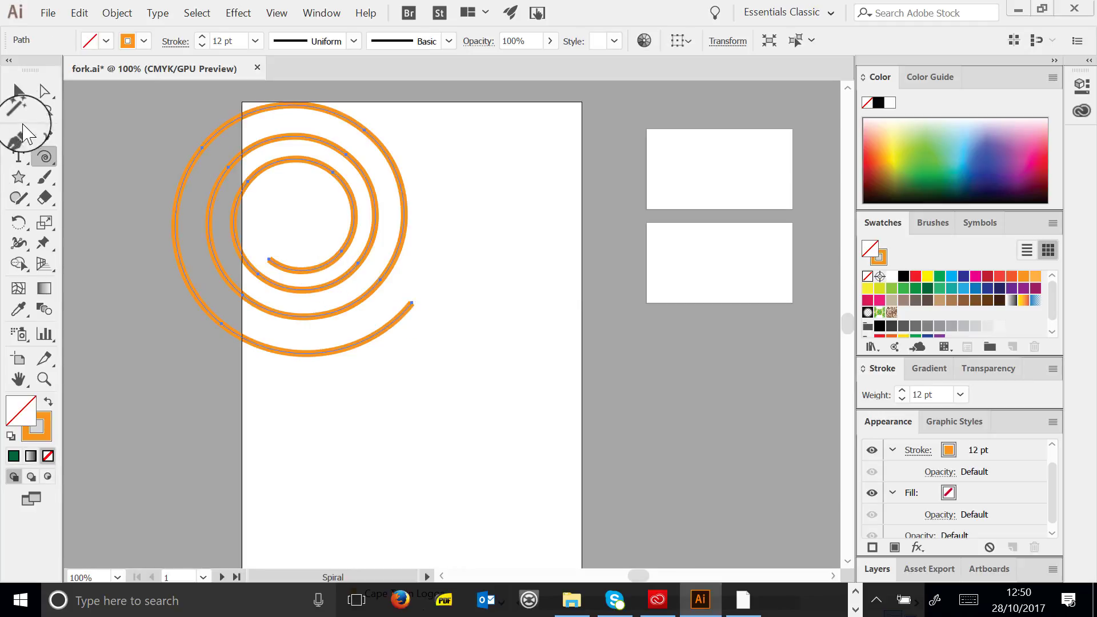
{"action": "left_click", "coordinate": [19, 90]}
{"action": "key", "text": "Delete"}
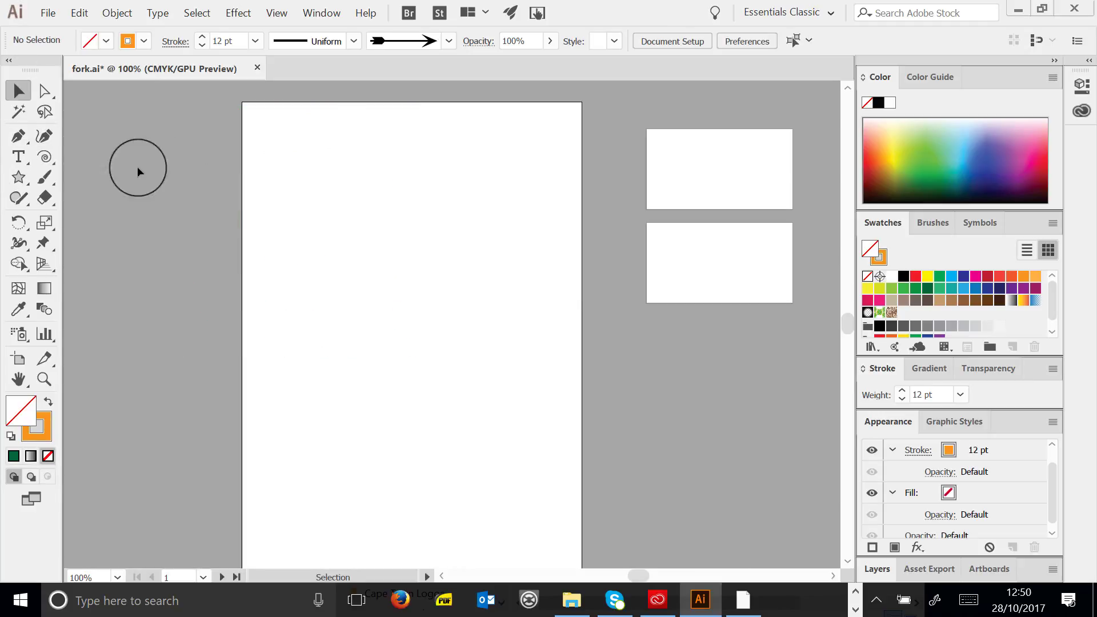
Draw a rectangular grid about 141 mm wide and 67 mm high, varying its dividers and ending with eight columns and four rows
{"action": "left_click_drag", "start_coordinate": [45, 156], "coordinate": [147, 218]}
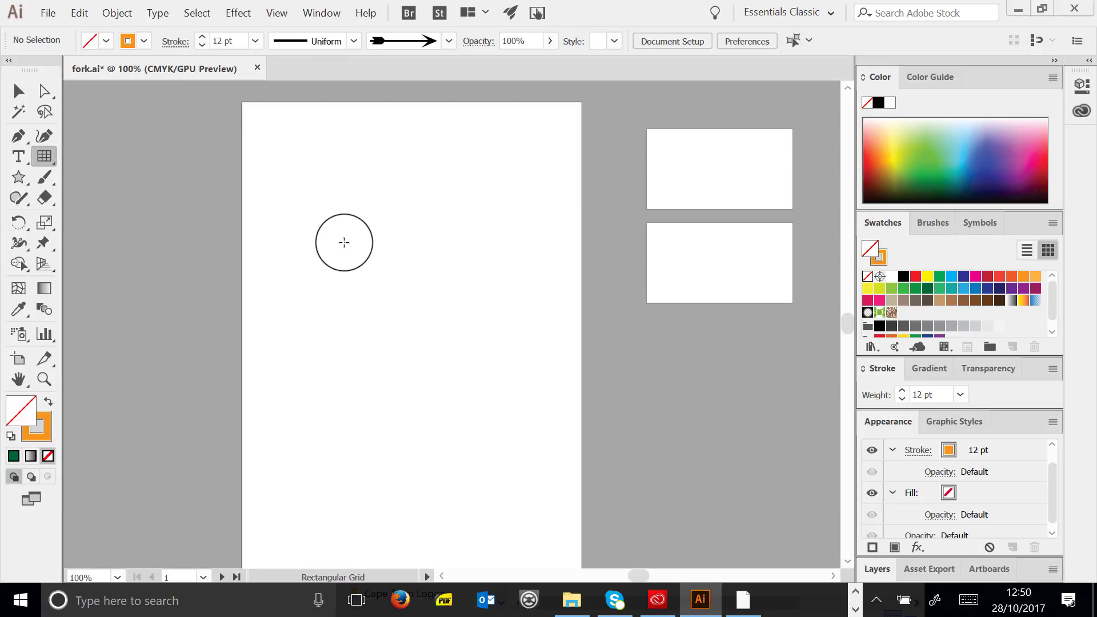
{"action": "left_click_drag", "start_coordinate": [327, 248], "coordinate": [553, 355]}
{"action": "key", "text": "Up"}
{"action": "key", "text": "Up"}
{"action": "key", "text": "Up"}
{"action": "key", "text": "Up"}
{"action": "key", "text": "Up"}
{"action": "key", "text": "Up"}
{"action": "key", "text": "Up"}
{"action": "key", "text": "Up"}
{"action": "key", "text": "Up"}
{"action": "key", "text": "Up"}
{"action": "key", "text": "Up"}
{"action": "key", "text": "Up"}
{"action": "key", "text": "Up"}
{"action": "key", "text": "Up"}
{"action": "key", "text": "Up"}
{"action": "key", "text": "Up"}
{"action": "key", "text": "Up"}
{"action": "key", "text": "Up"}
{"action": "key", "text": "Up"}
{"action": "key", "text": "Up"}
{"action": "key", "text": "Right"}
{"action": "key", "text": "Right"}
{"action": "key", "text": "Right"}
{"action": "key", "text": "Right"}
{"action": "key", "text": "Right"}
{"action": "key", "text": "Right"}
{"action": "key", "text": "Right"}
{"action": "key", "text": "Right"}
{"action": "key", "text": "Right"}
{"action": "key", "text": "Right"}
{"action": "key", "text": "Left"}
{"action": "key", "text": "Left"}
{"action": "key", "text": "Left"}
{"action": "key", "text": "Left"}
{"action": "key", "text": "Left"}
{"action": "key", "text": "Left"}
{"action": "key", "text": "Left"}
{"action": "key", "text": "Left"}
{"action": "key", "text": "Down"}
{"action": "key", "text": "Down"}
{"action": "key", "text": "Down"}
{"action": "key", "text": "Down"}
{"action": "key", "text": "Down"}
{"action": "key", "text": "Down"}
{"action": "key", "text": "Down"}
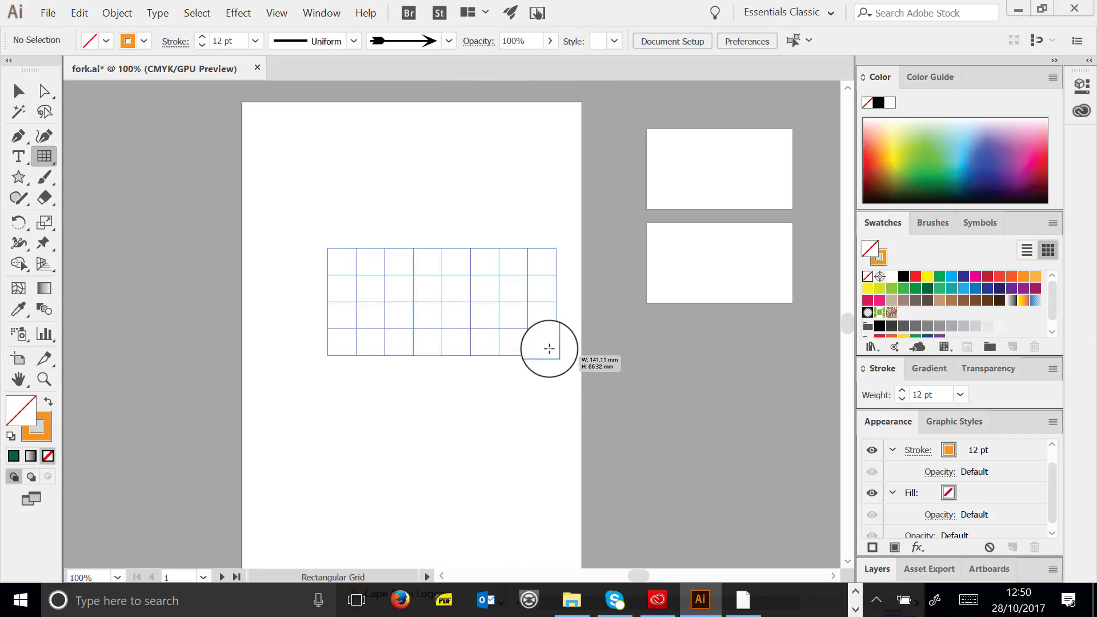
{"action": "left_click_drag", "start_coordinate": [549, 349], "coordinate": [549, 349]}
{"action": "key", "text": "v"}
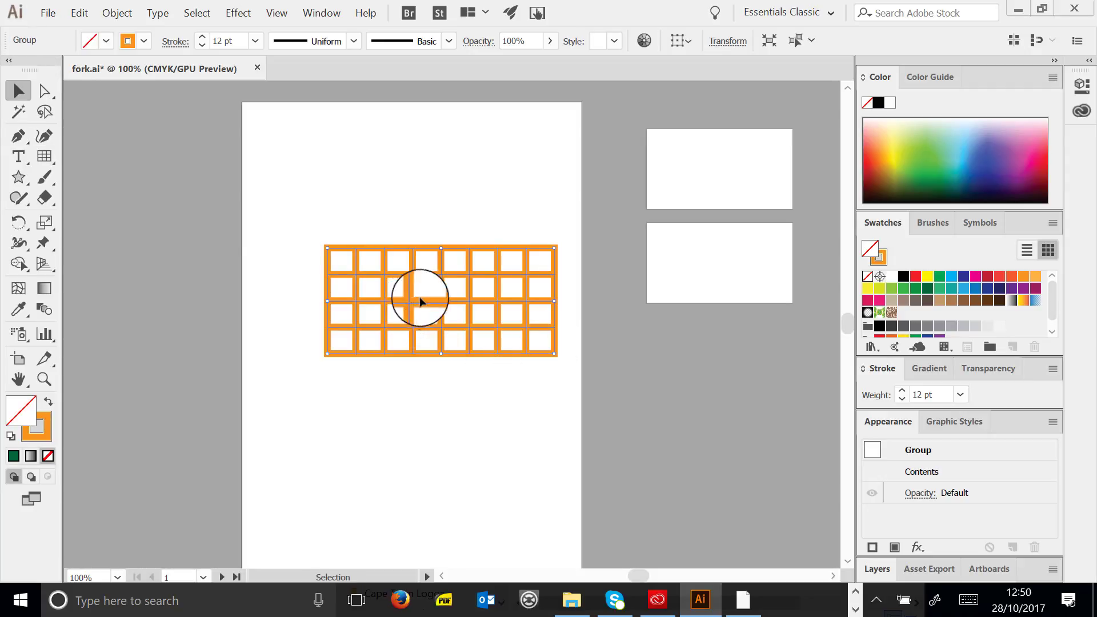
Move the rectangular grid to a higher position on the artboard and delete it
{"action": "left_click_drag", "start_coordinate": [419, 242], "coordinate": [400, 234]}
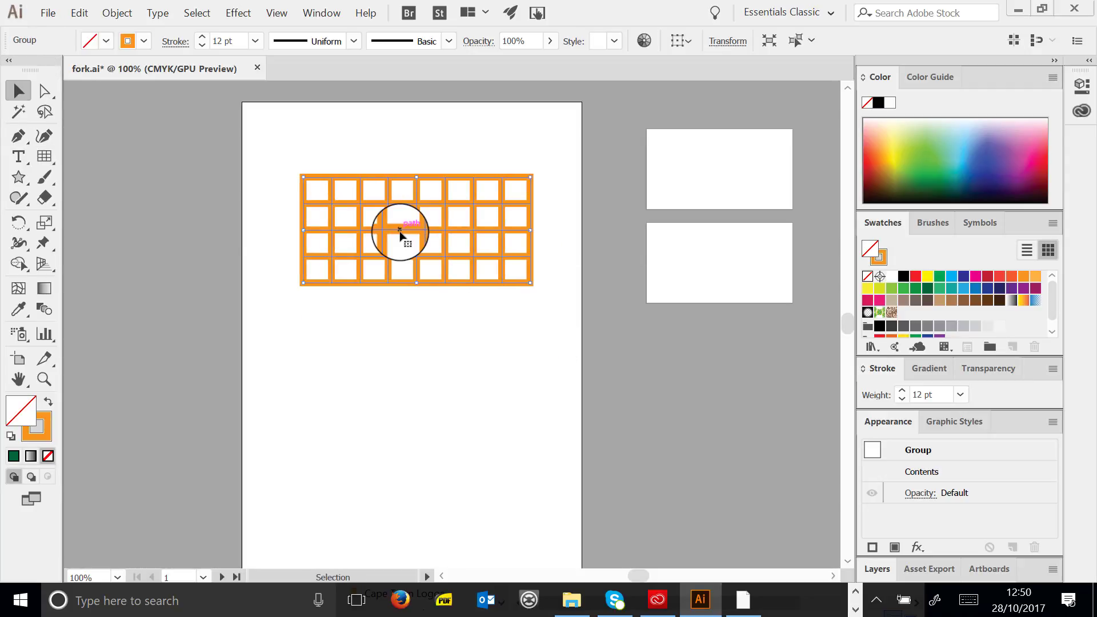
{"action": "key", "text": "Delete"}
Draw a polar grid about 101 mm across on the artboard, varying its concentric and radial dividers and ending with five radial dividers
{"action": "left_click_drag", "start_coordinate": [44, 156], "coordinate": [151, 239]}
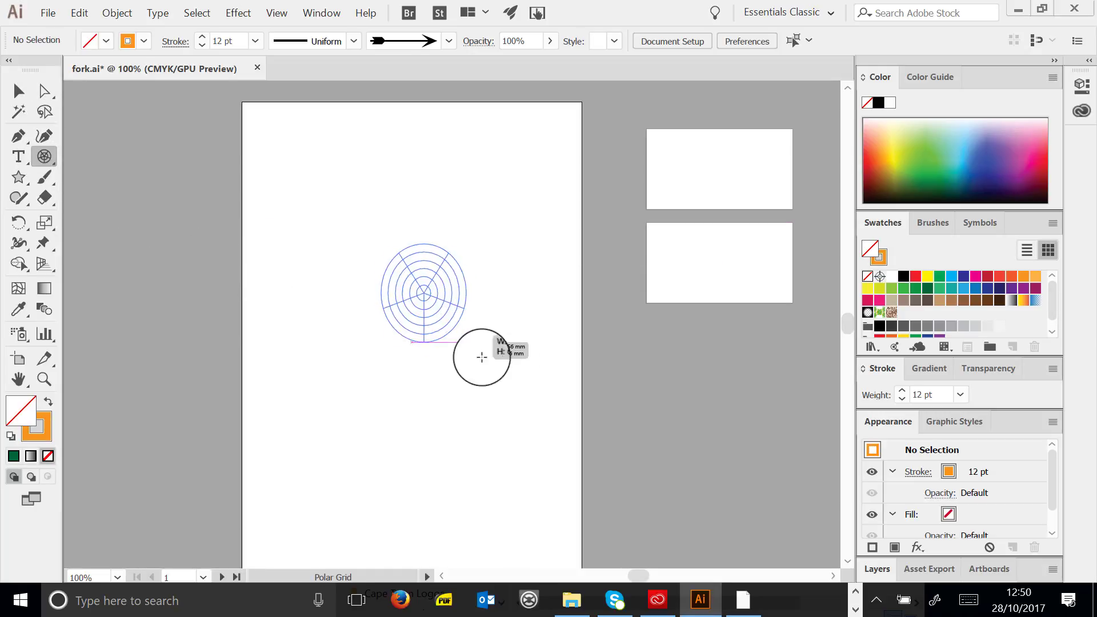
{"action": "left_click_drag", "start_coordinate": [482, 357], "coordinate": [545, 410]}
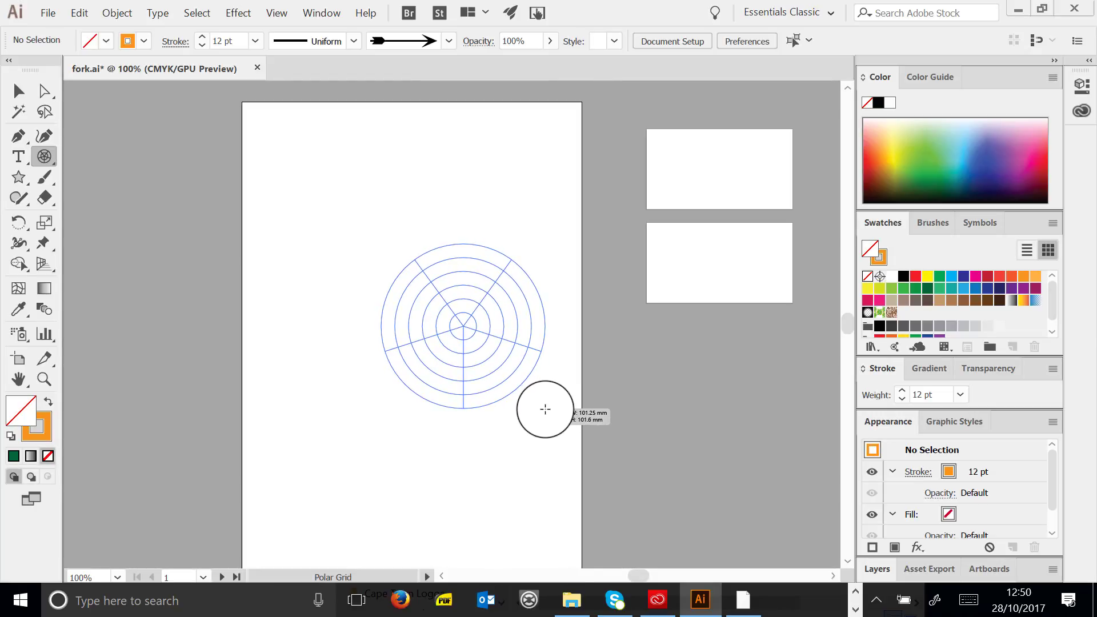
{"action": "key", "text": "Up"}
{"action": "key", "text": "Up"}
{"action": "key", "text": "Up"}
{"action": "key", "text": "Up"}
{"action": "key", "text": "Up"}
{"action": "key", "text": "Up"}
{"action": "left_click_drag", "start_coordinate": [545, 409], "coordinate": [545, 410]}
{"action": "key", "text": "Down"}
{"action": "key", "text": "Down"}
{"action": "key", "text": "Down"}
{"action": "key", "text": "Down"}
{"action": "key", "text": "Down"}
{"action": "key", "text": "Right"}
{"action": "key", "text": "Right"}
{"action": "key", "text": "Right"}
{"action": "key", "text": "Right"}
{"action": "key", "text": "Right"}
{"action": "key", "text": "Right"}
{"action": "key", "text": "Right"}
{"action": "key", "text": "Left"}
{"action": "key", "text": "Left"}
{"action": "key", "text": "Left"}
{"action": "key", "text": "Left"}
{"action": "key", "text": "Left"}
{"action": "key", "text": "Left"}
{"action": "key", "text": "Left"}
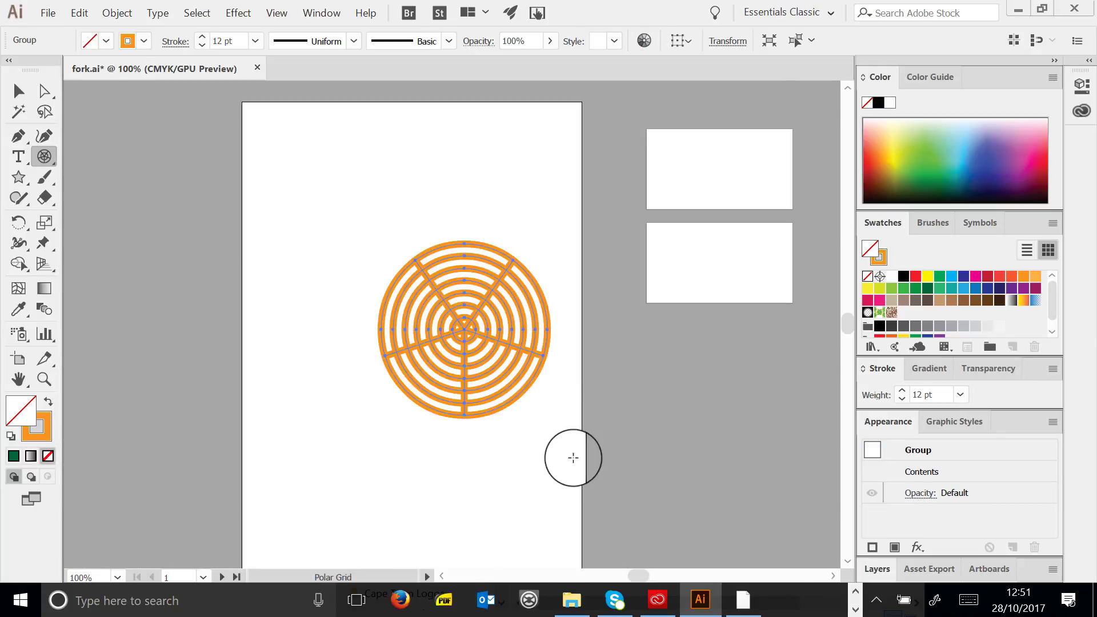
Select the polar grid and delete it from the artboard
{"action": "left_click", "coordinate": [23, 92]}
{"action": "left_click", "coordinate": [419, 318]}
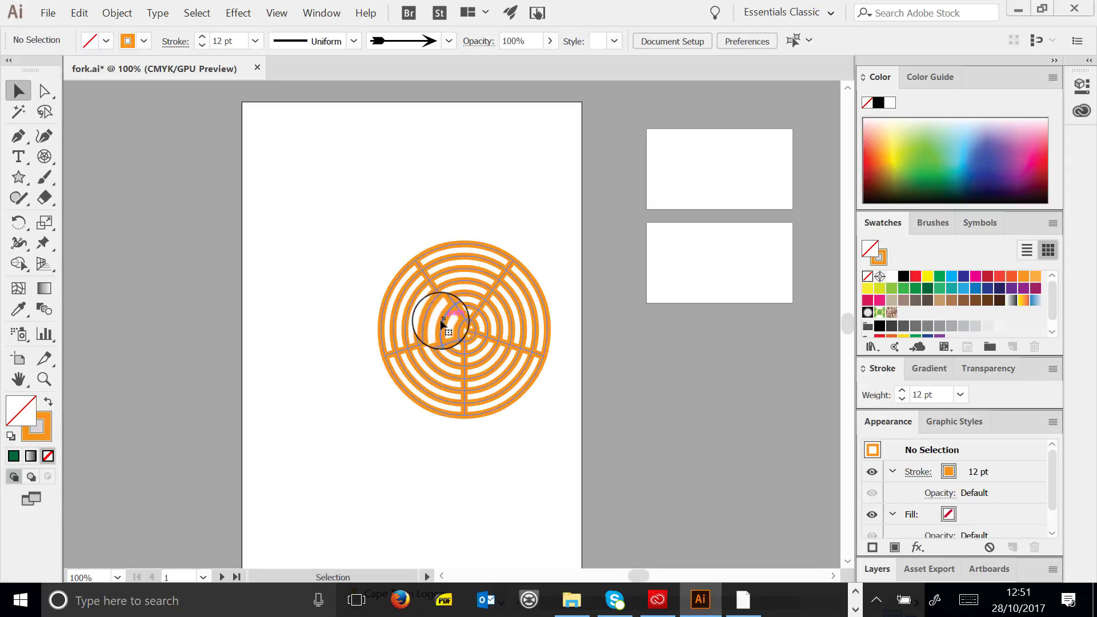
{"action": "left_click", "coordinate": [441, 325]}
{"action": "key", "text": "Delete"}
Draw a flare about 447 mm across, centred on the upper half of the artboard, and delete it
{"action": "left_click", "coordinate": [19, 177]}
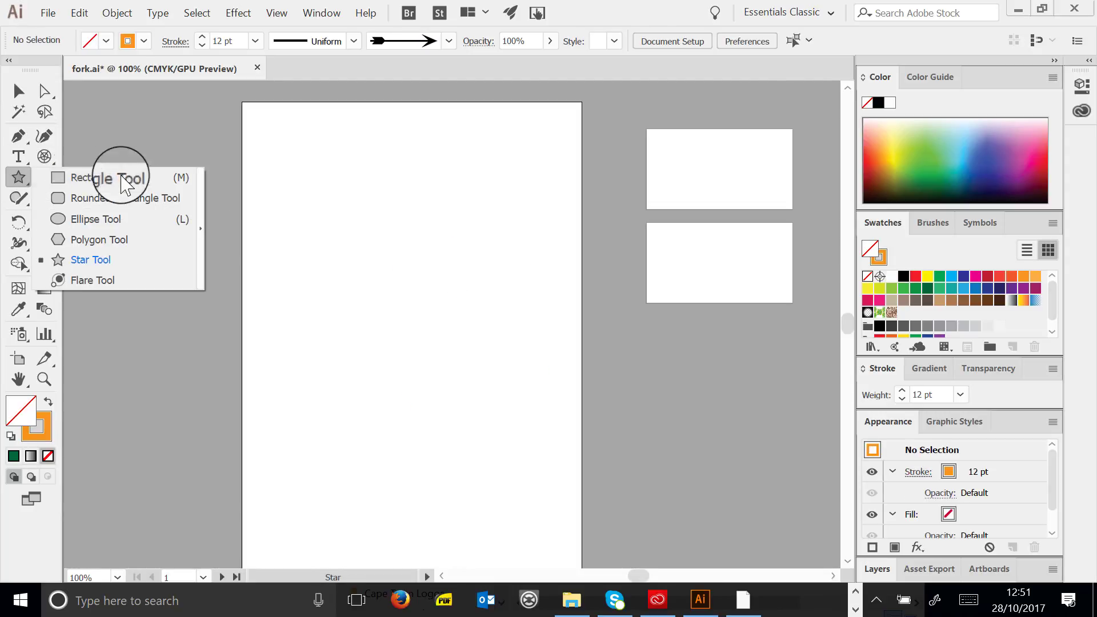
{"action": "left_click", "coordinate": [86, 280]}
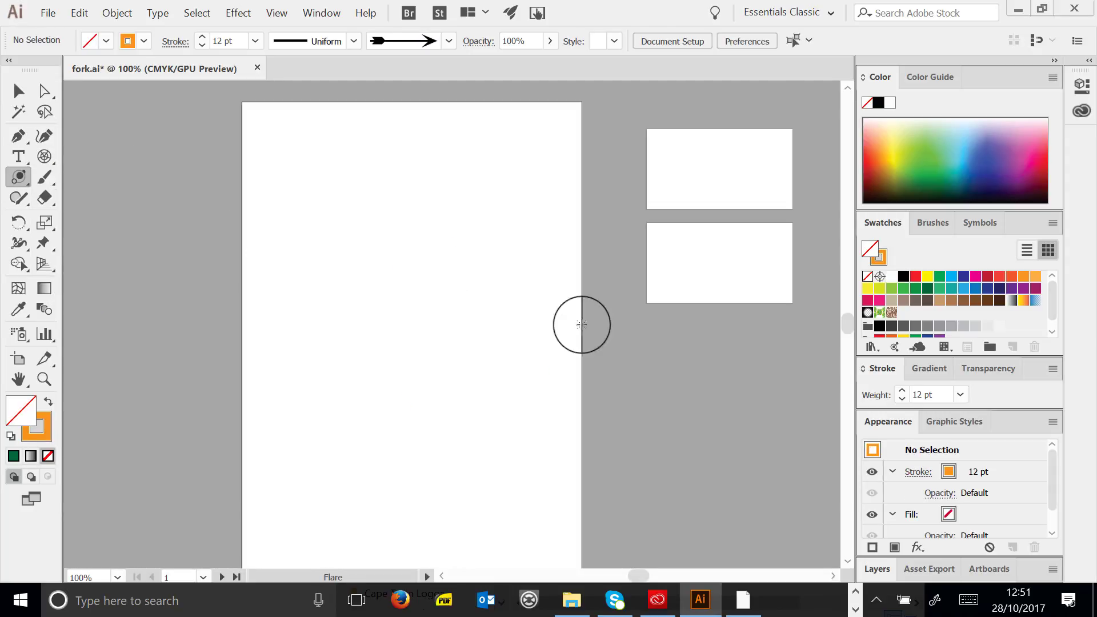
{"action": "left_click_drag", "start_coordinate": [409, 270], "coordinate": [610, 442]}
{"action": "left_click", "coordinate": [19, 91]}
{"action": "left_click", "coordinate": [197, 154]}
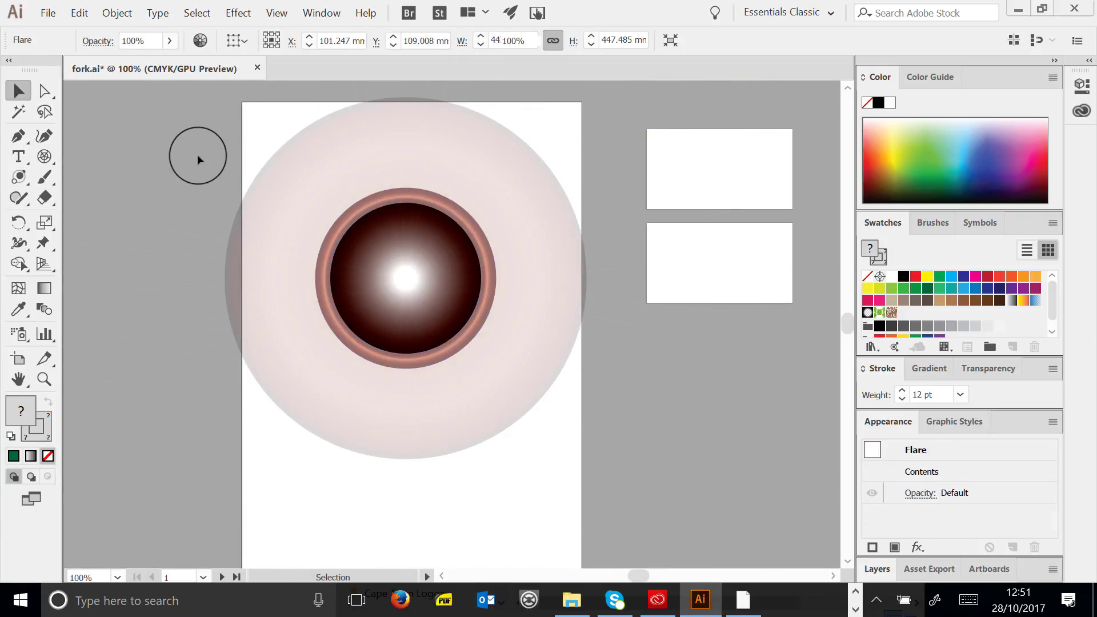
{"action": "left_click", "coordinate": [465, 263]}
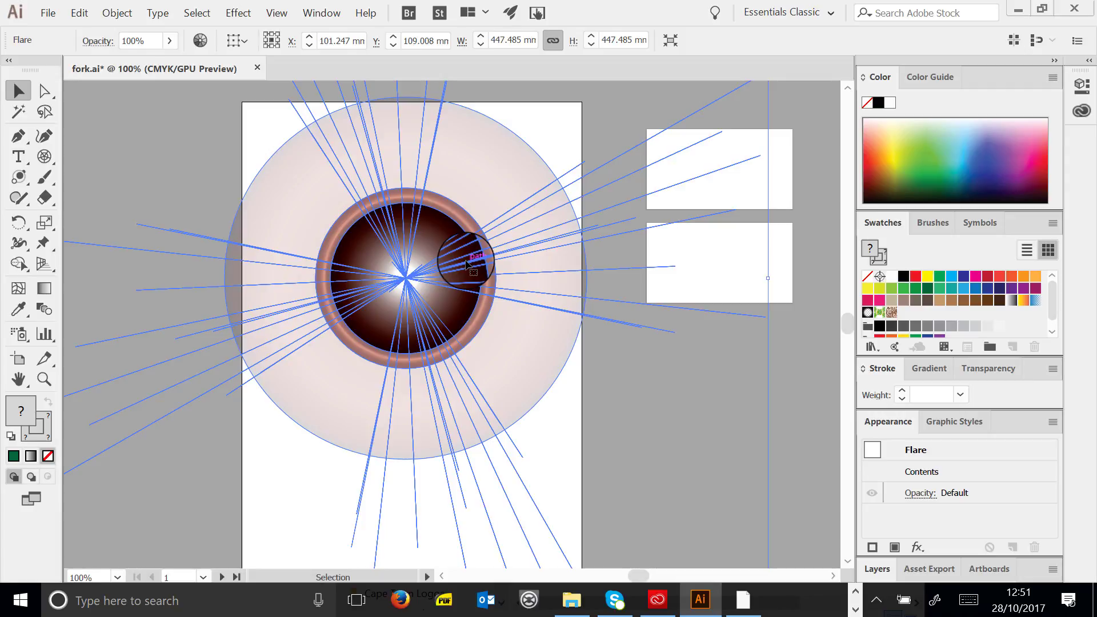
{"action": "key", "text": "Delete"}
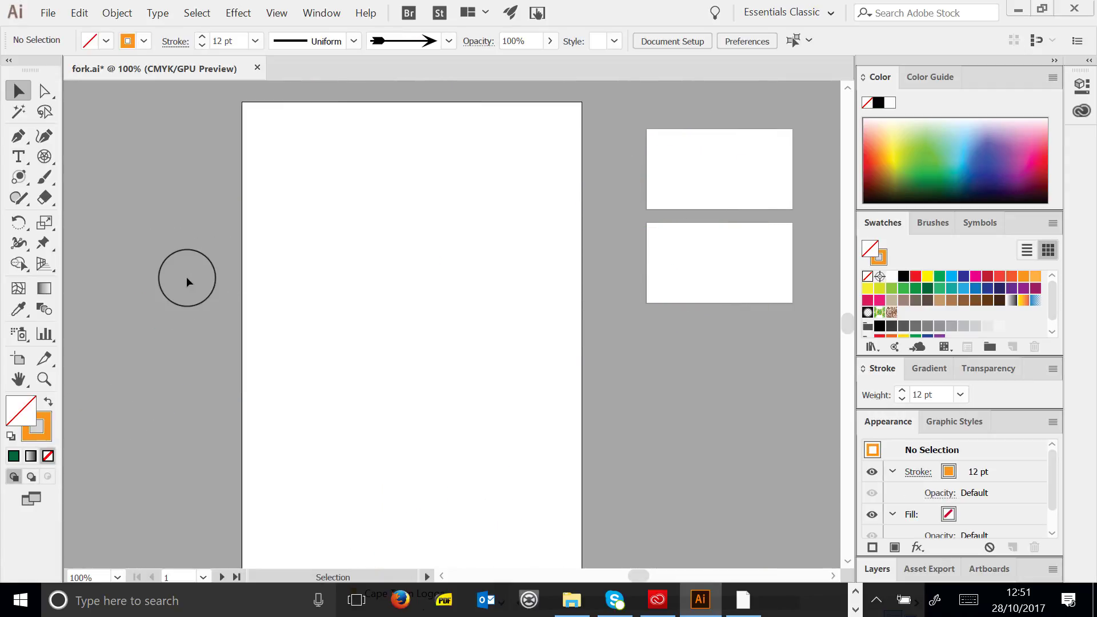
Paint a winding Paintbrush stroke with the Arrow 2.03 brush, and a second one below it with the Denim Seam brush
{"action": "left_click", "coordinate": [48, 183]}
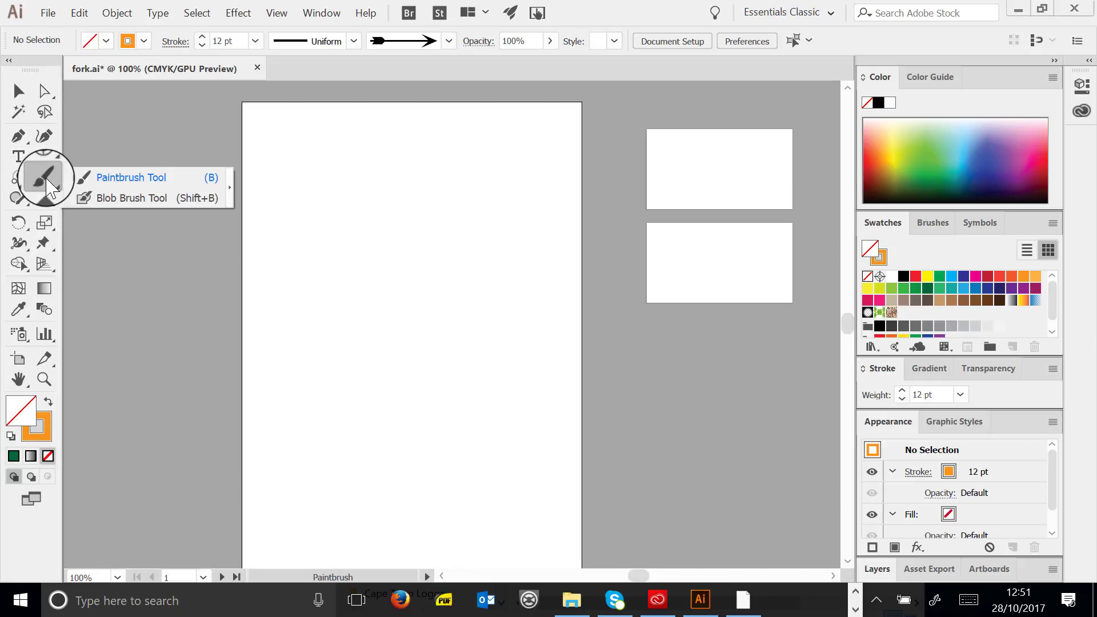
{"action": "left_click", "coordinate": [121, 182]}
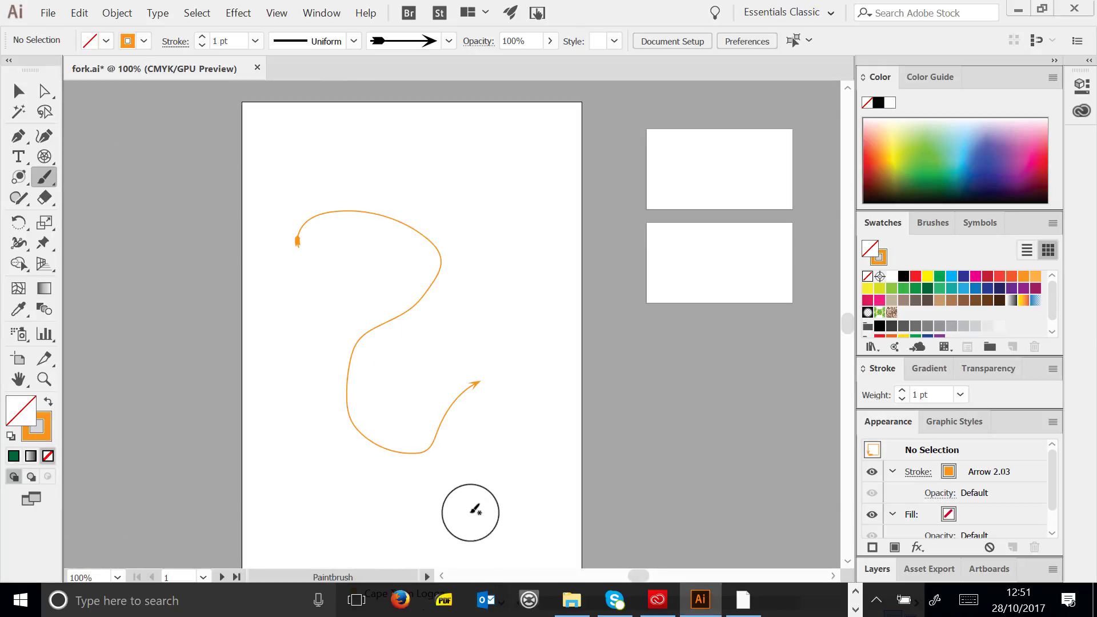
{"action": "left_click", "coordinate": [448, 41]}
{"action": "scroll", "coordinate": [446, 134], "scroll_direction": "down", "scroll_amount": 1}
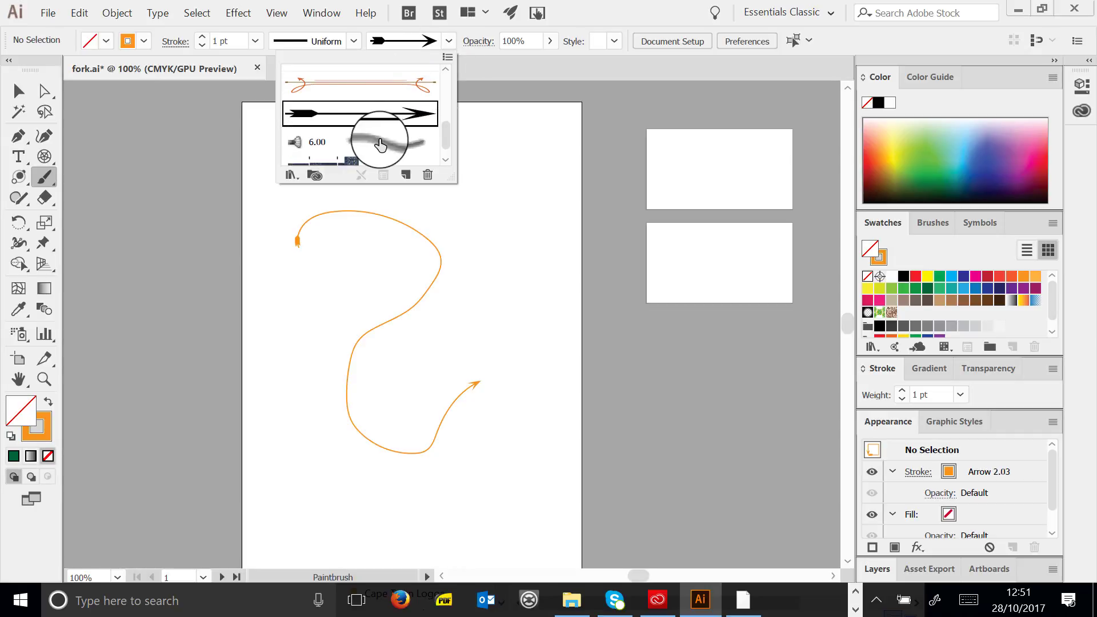
{"action": "left_click", "coordinate": [380, 84]}
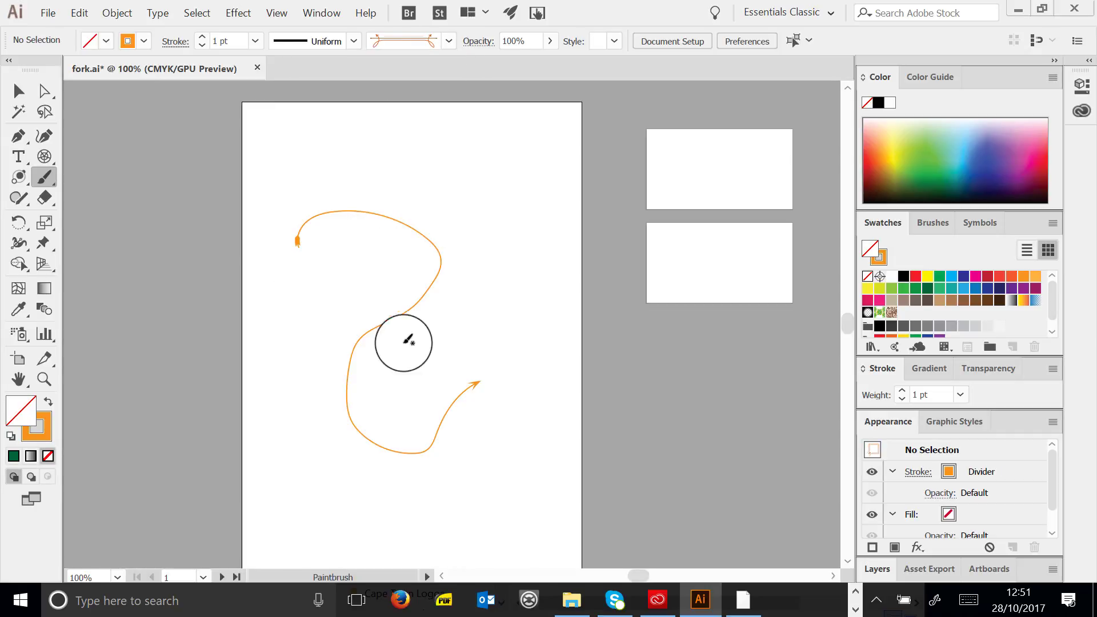
{"action": "left_click", "coordinate": [448, 40]}
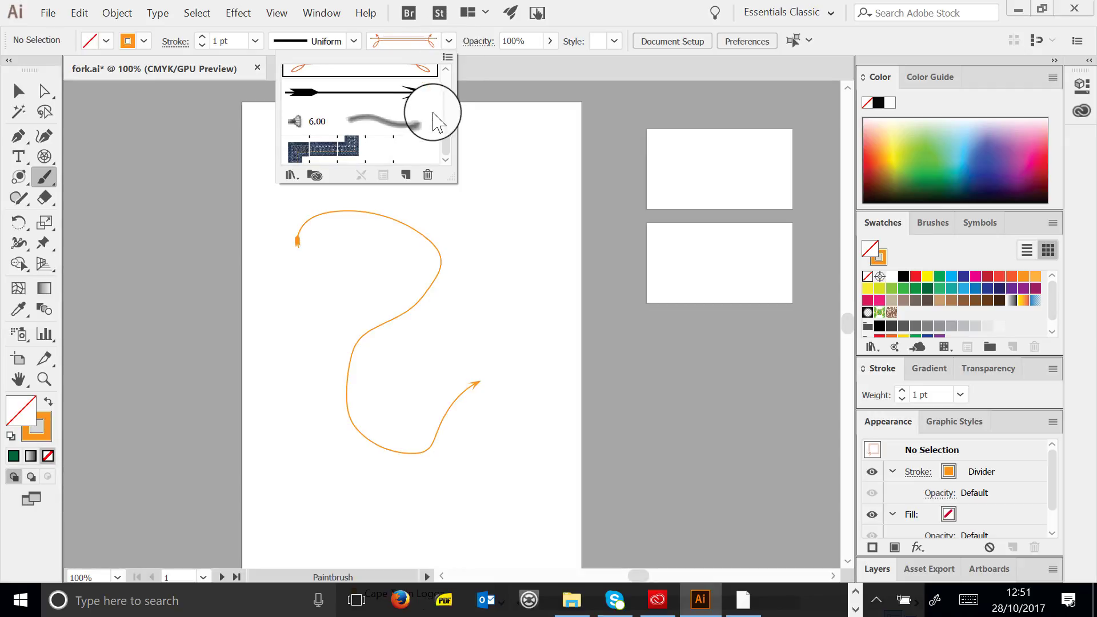
{"action": "left_click", "coordinate": [320, 149]}
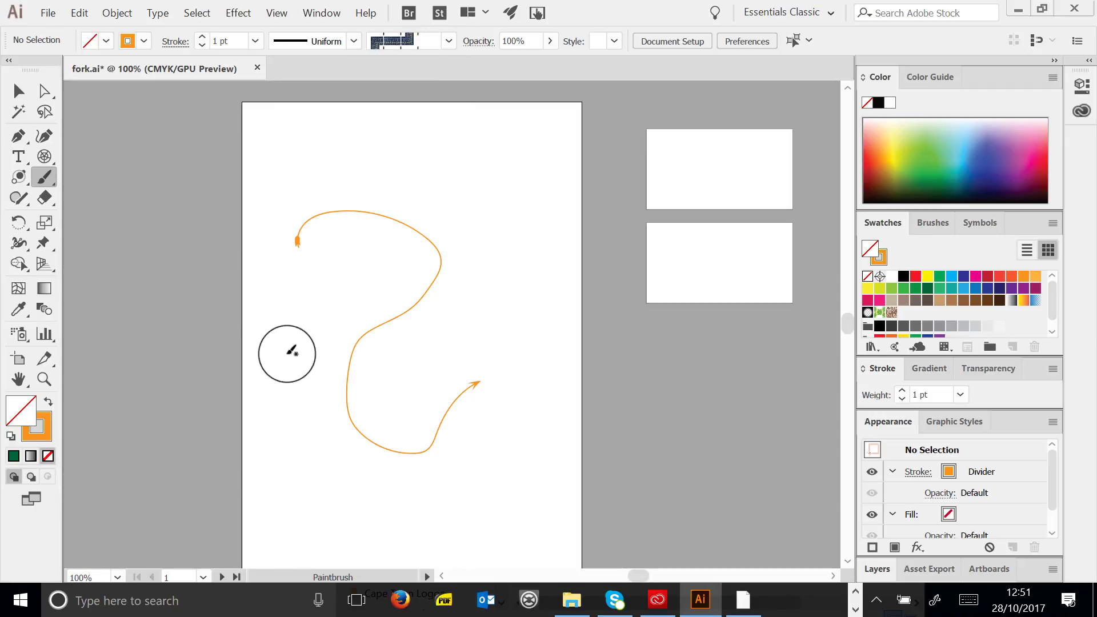
{"action": "mouse_move", "coordinate": [274, 450]}
{"action": "left_mouse_down"}
{"action": "mouse_move", "coordinate": [352, 442]}
{"action": "mouse_move", "coordinate": [476, 522]}
{"action": "left_mouse_up"}
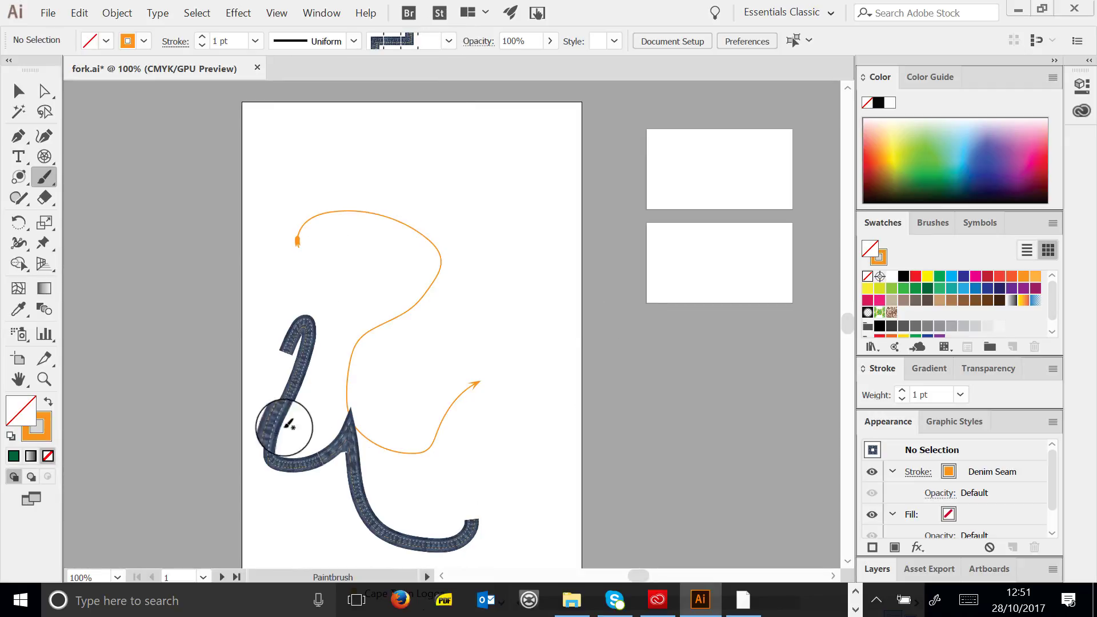
Look through the available brush library categories, and delete both painted strokes from the artboard
{"action": "left_click", "coordinate": [448, 40]}
{"action": "left_click", "coordinate": [447, 61]}
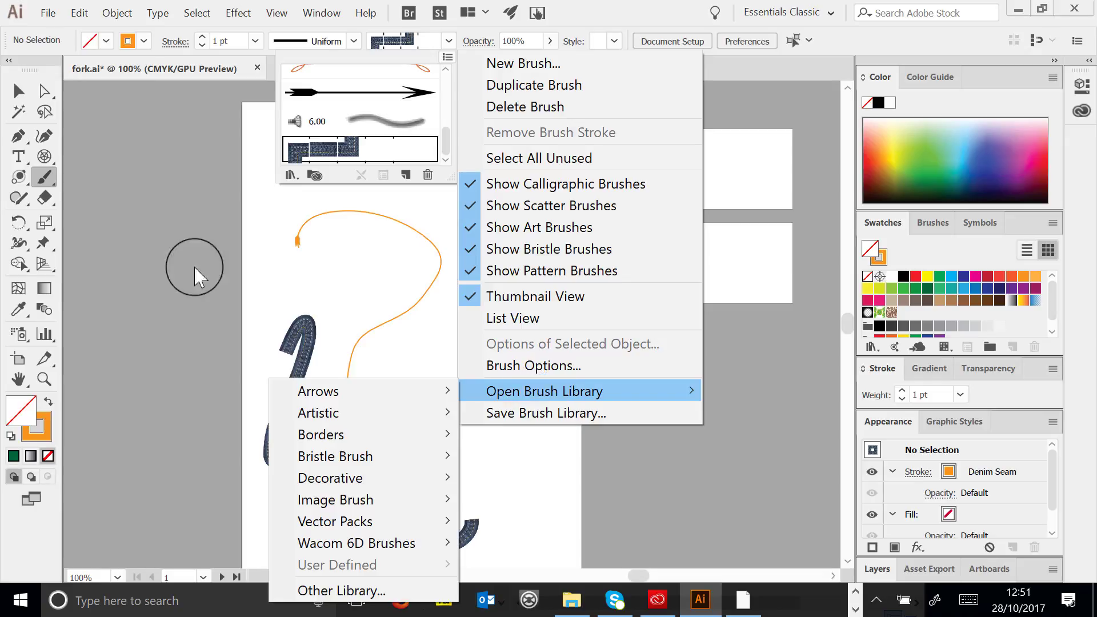
{"action": "left_click", "coordinate": [18, 90]}
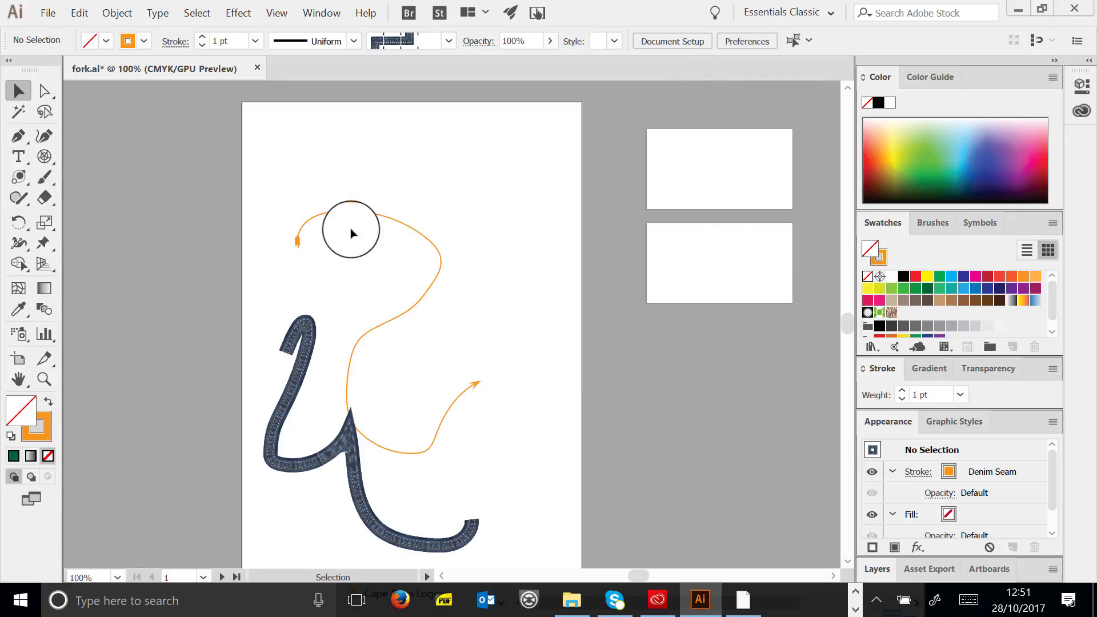
{"action": "left_click_drag", "start_coordinate": [269, 297], "coordinate": [502, 490]}
{"action": "key", "text": "Delete"}
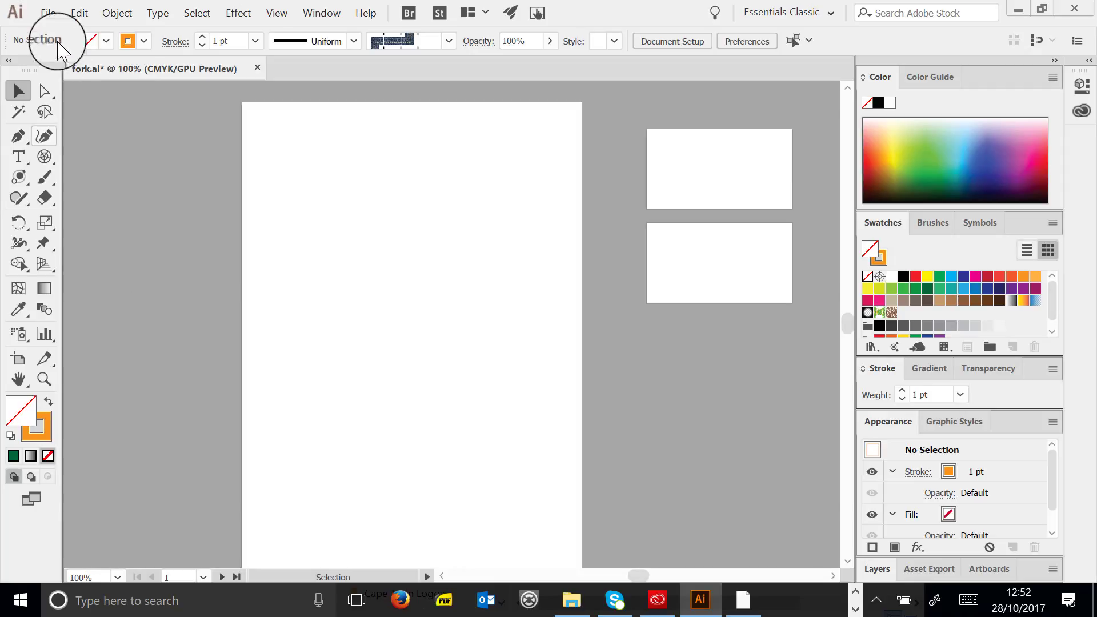
Draw a closed heart with the Pen tool, using smooth side anchors about 123 mm apart and corner points at the notch and tip
{"action": "left_click", "coordinate": [18, 138]}
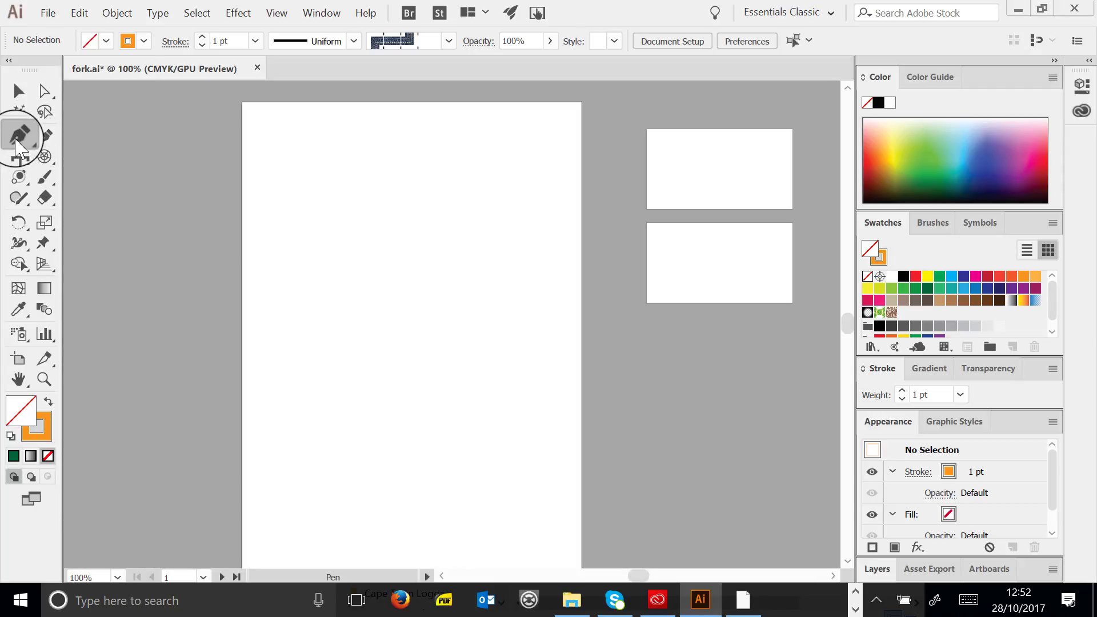
{"action": "left_click", "coordinate": [20, 139]}
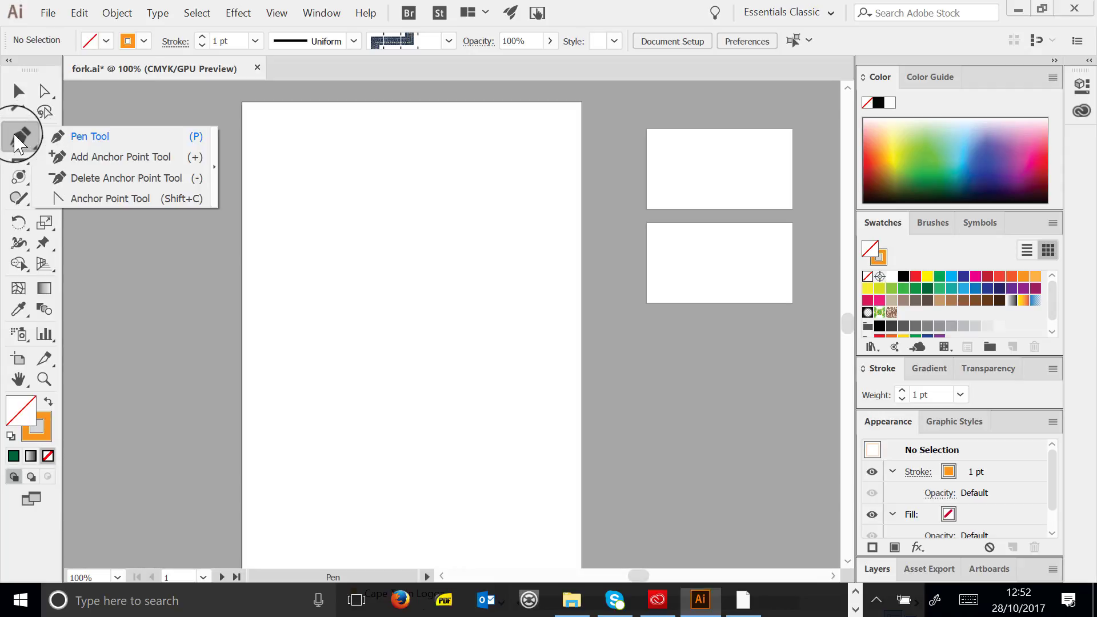
{"action": "left_click", "coordinate": [94, 137]}
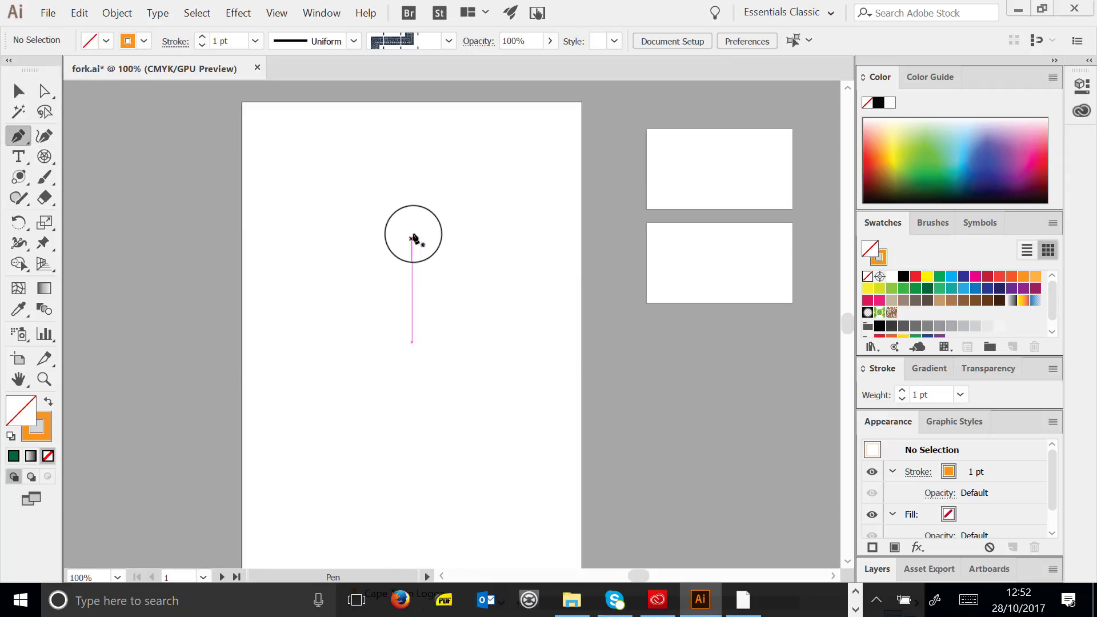
{"action": "left_click", "coordinate": [411, 234]}
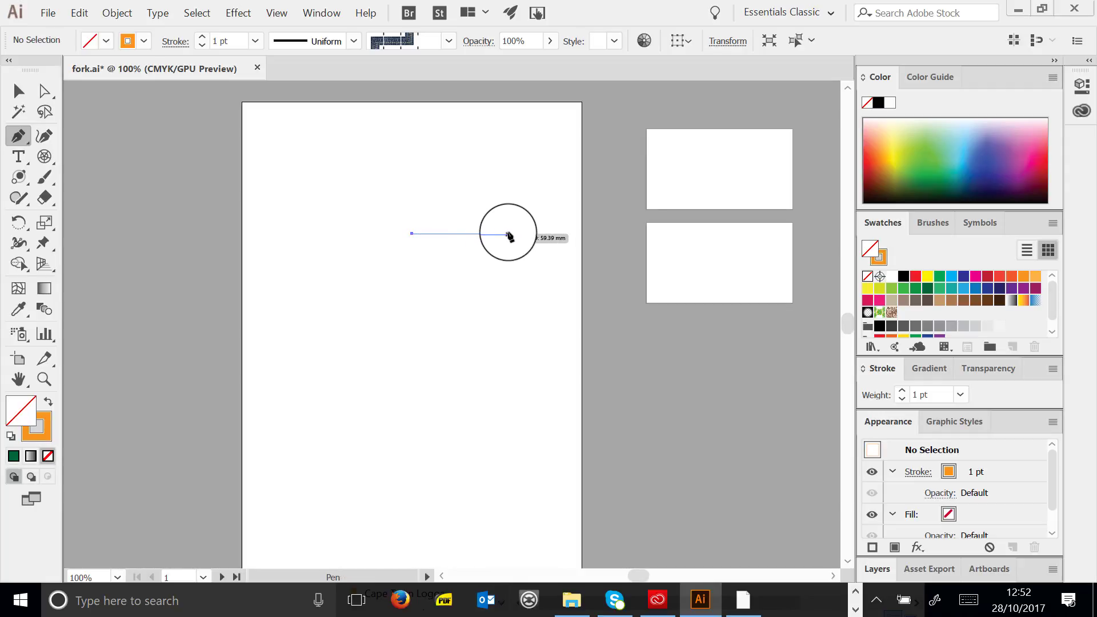
{"action": "left_click_drag", "start_coordinate": [508, 234], "coordinate": [554, 322]}
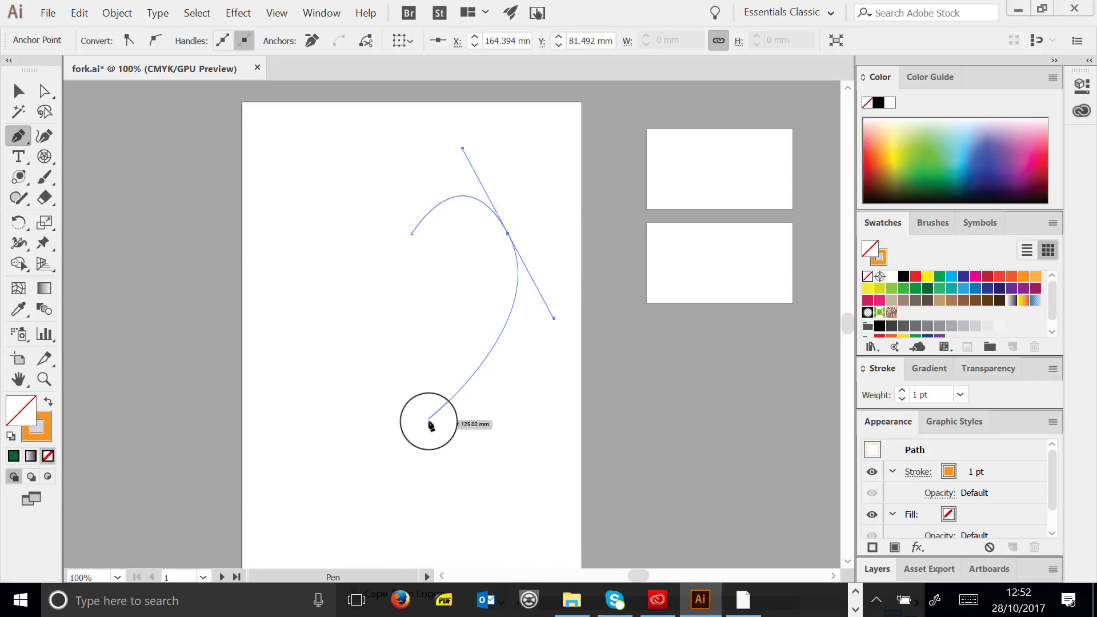
{"action": "mouse_move", "coordinate": [426, 424]}
{"action": "left_mouse_down"}
{"action": "mouse_move", "coordinate": [465, 232]}
{"action": "mouse_move", "coordinate": [482, 245]}
{"action": "mouse_move", "coordinate": [509, 353]}
{"action": "mouse_move", "coordinate": [432, 424]}
{"action": "mouse_move", "coordinate": [503, 182]}
{"action": "mouse_move", "coordinate": [482, 382]}
{"action": "mouse_move", "coordinate": [424, 426]}
{"action": "left_mouse_up"}
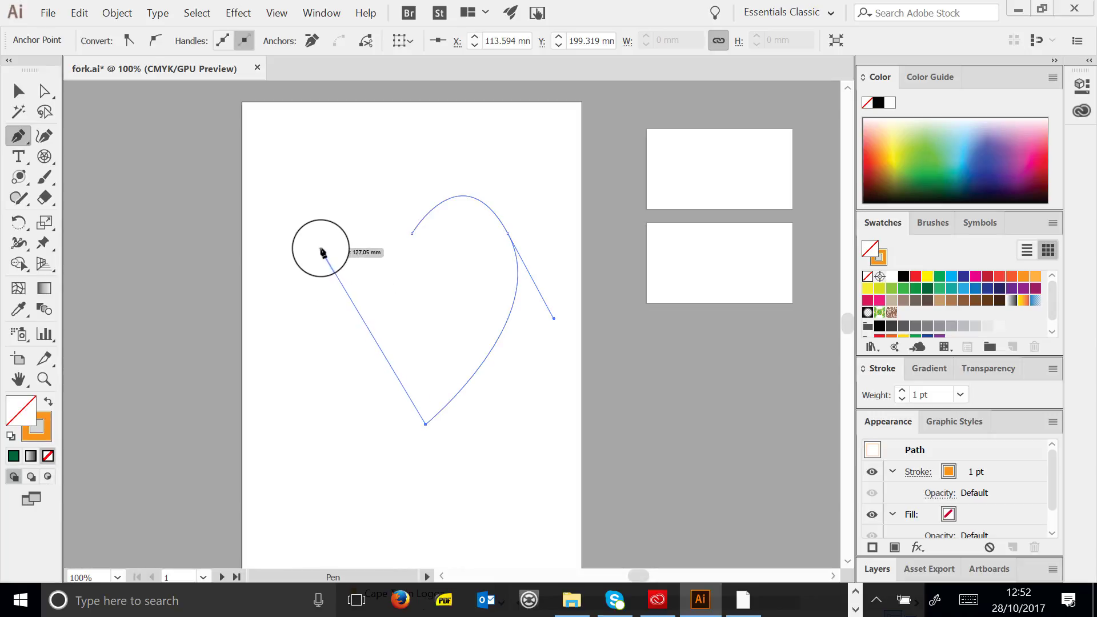
{"action": "left_click_drag", "start_coordinate": [309, 251], "coordinate": [307, 152]}
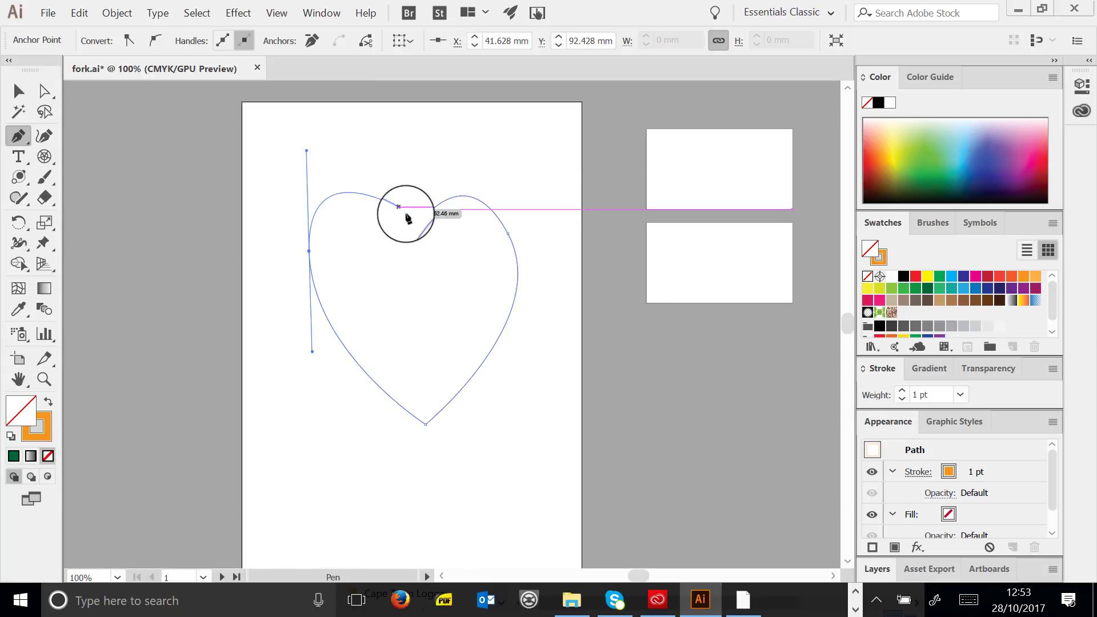
{"action": "left_click", "coordinate": [413, 233]}
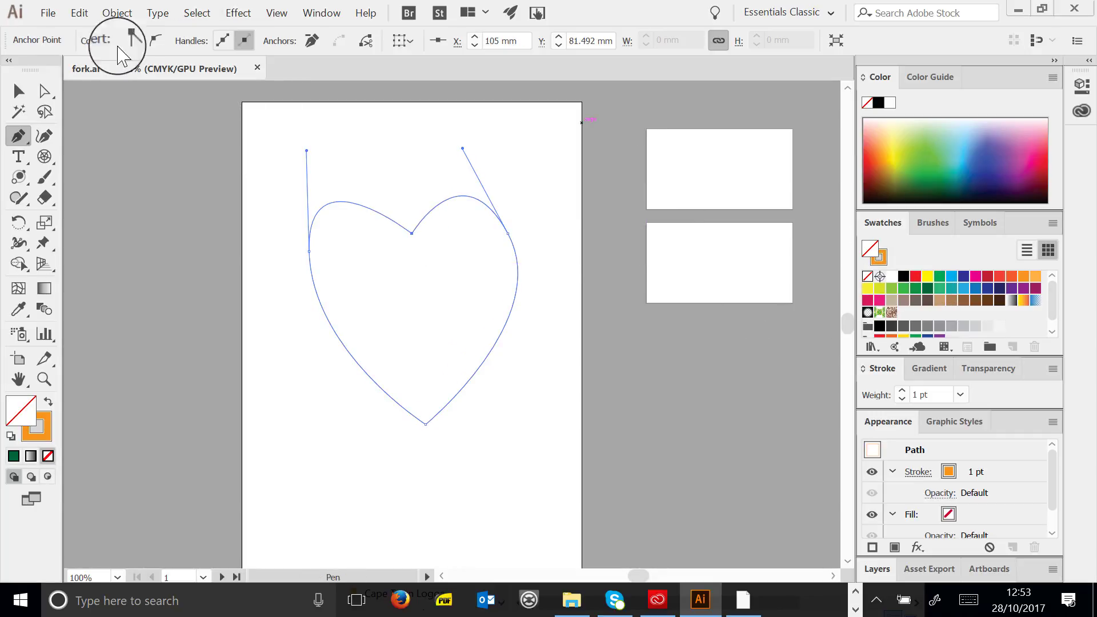
Fill the heart with the red colour EF0000
{"action": "double_click", "coordinate": [20, 416]}
{"action": "left_click_drag", "start_coordinate": [208, 111], "coordinate": [248, 64]}
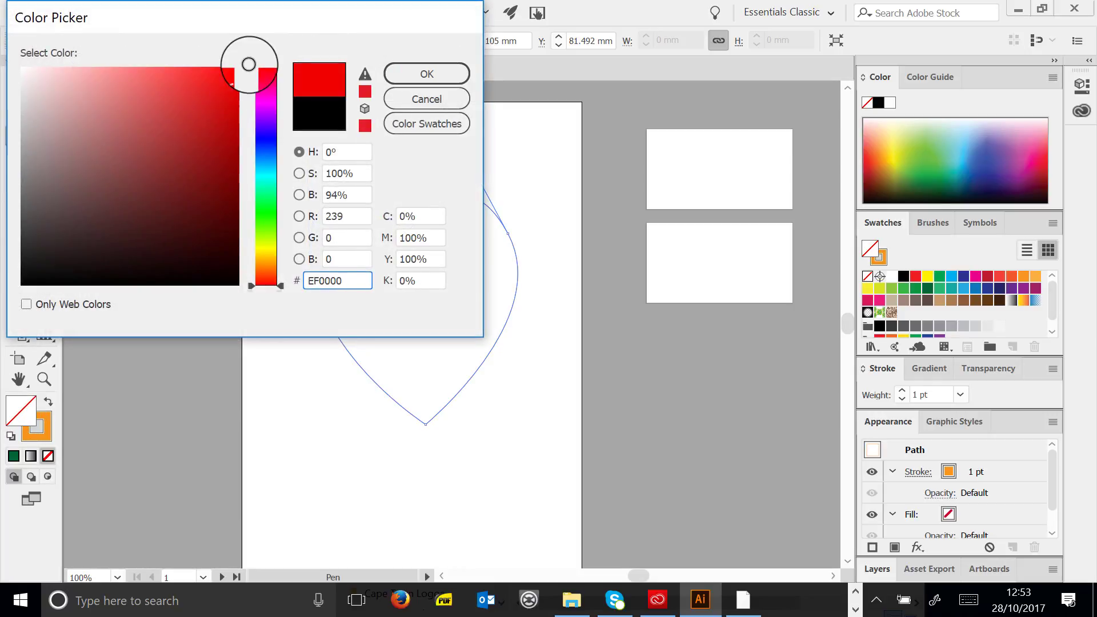
{"action": "left_click", "coordinate": [407, 73]}
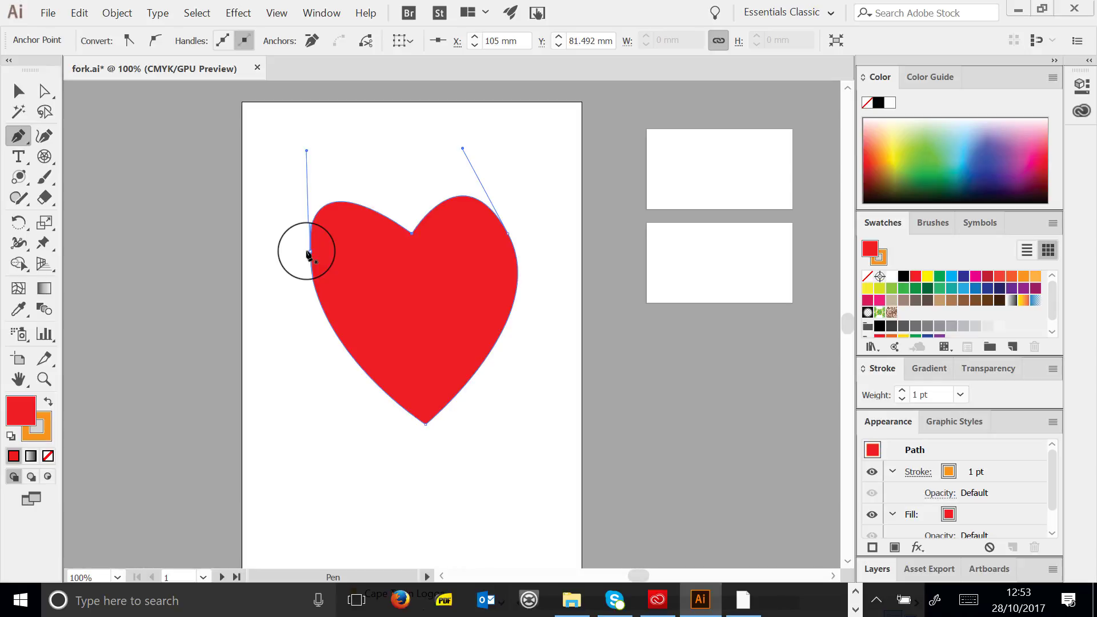
Reshape the heart by adjusting its right handle, pulling the side anchors outward to about X 174 and X 33 mm, and lowering the top notch
{"action": "left_click", "coordinate": [45, 91]}
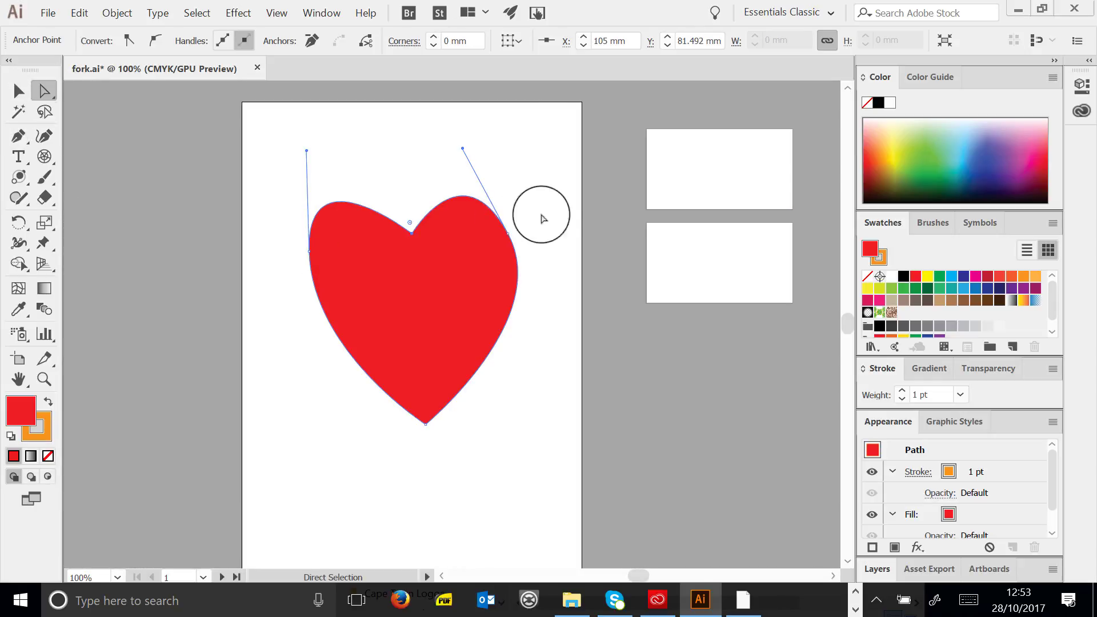
{"action": "left_click_drag", "start_coordinate": [465, 153], "coordinate": [494, 163]}
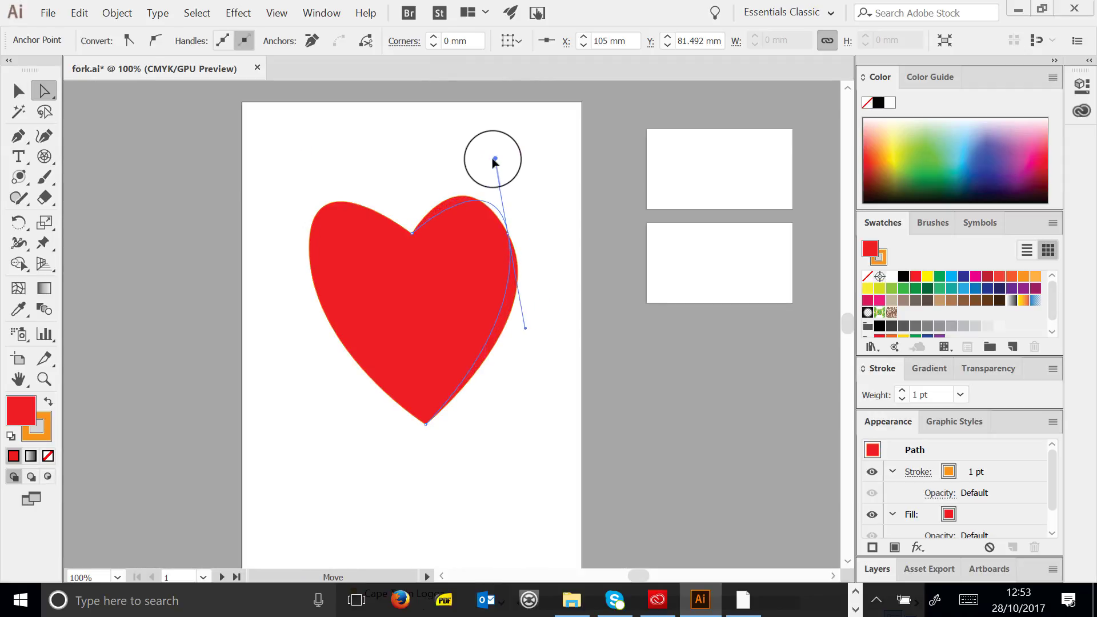
{"action": "left_click_drag", "start_coordinate": [508, 236], "coordinate": [524, 245]}
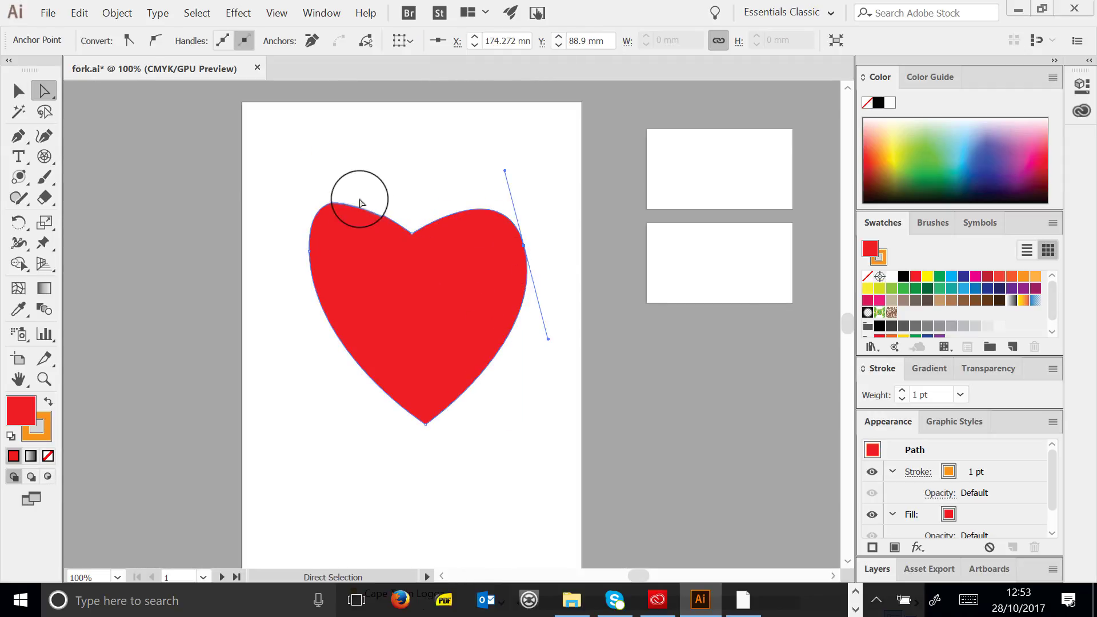
{"action": "left_click_drag", "start_coordinate": [309, 252], "coordinate": [295, 260]}
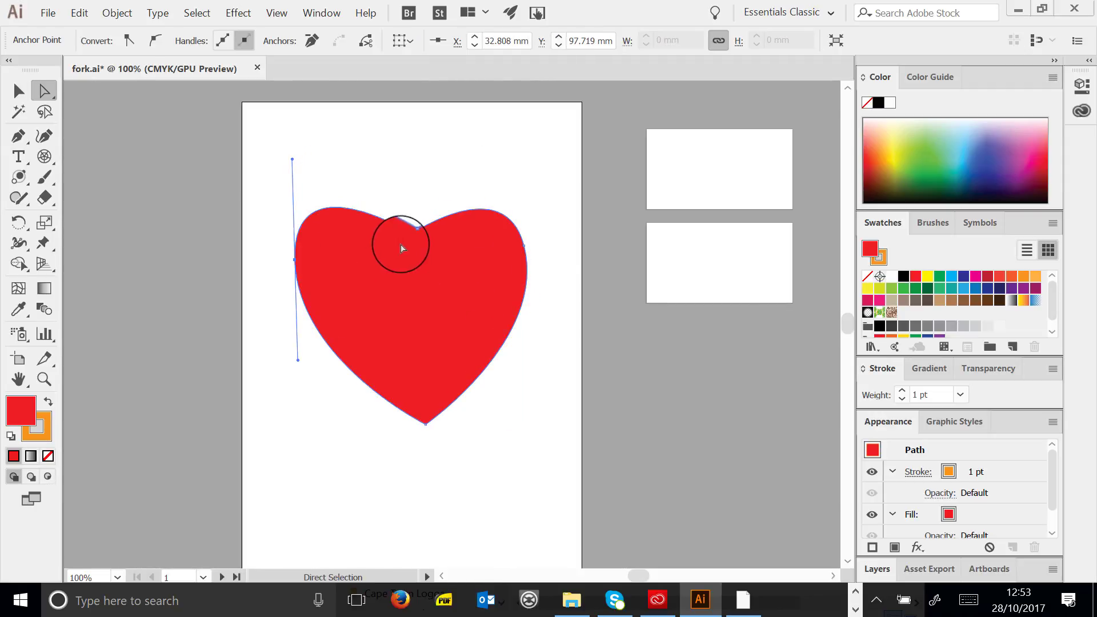
{"action": "mouse_move", "coordinate": [412, 240]}
{"action": "left_mouse_down"}
{"action": "mouse_move", "coordinate": [435, 278]}
{"action": "mouse_move", "coordinate": [413, 247]}
{"action": "left_mouse_up"}
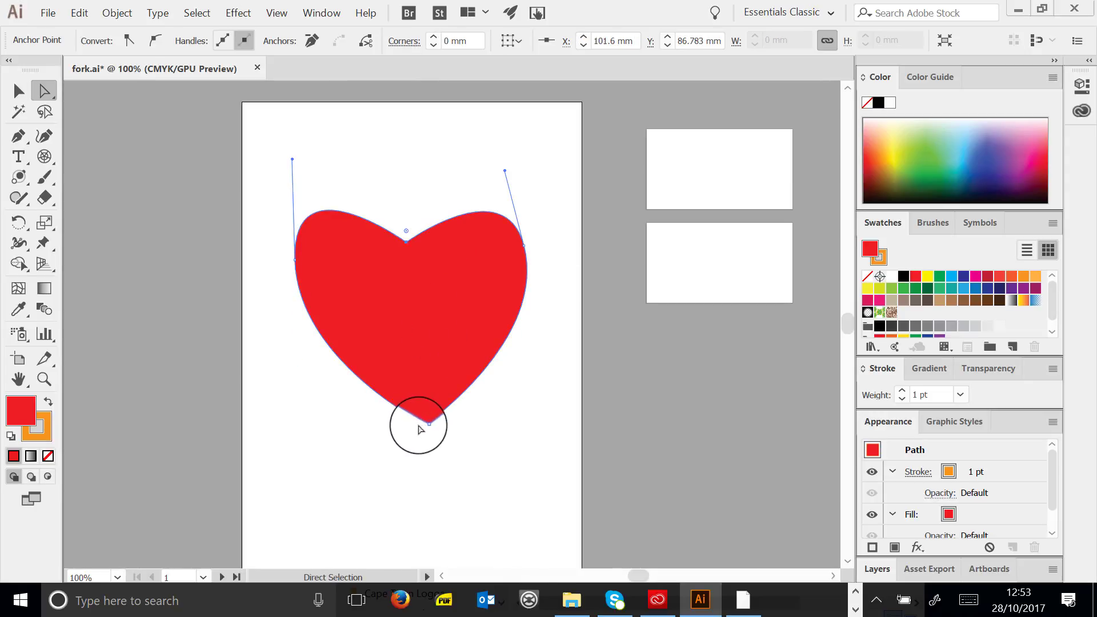
Lower the heart's bottom tip to about X 110, Y 212 mm and adjust the right side anchor's lower handle inward
{"action": "left_click_drag", "start_coordinate": [423, 429], "coordinate": [421, 448]}
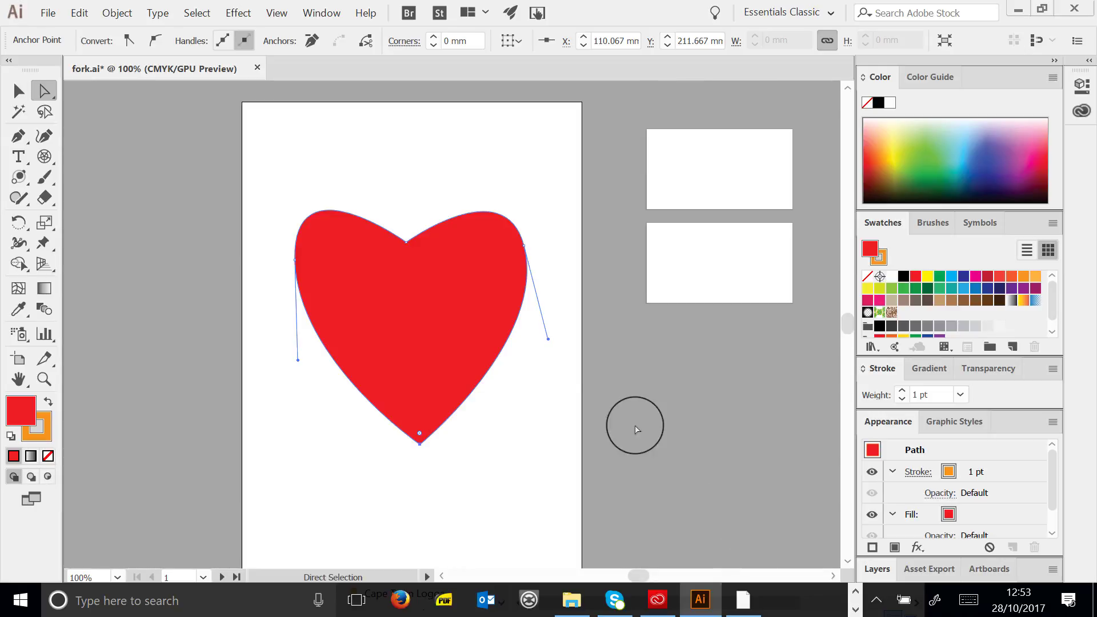
{"action": "left_click_drag", "start_coordinate": [550, 341], "coordinate": [533, 344]}
{"action": "left_click_drag", "start_coordinate": [523, 245], "coordinate": [520, 242]}
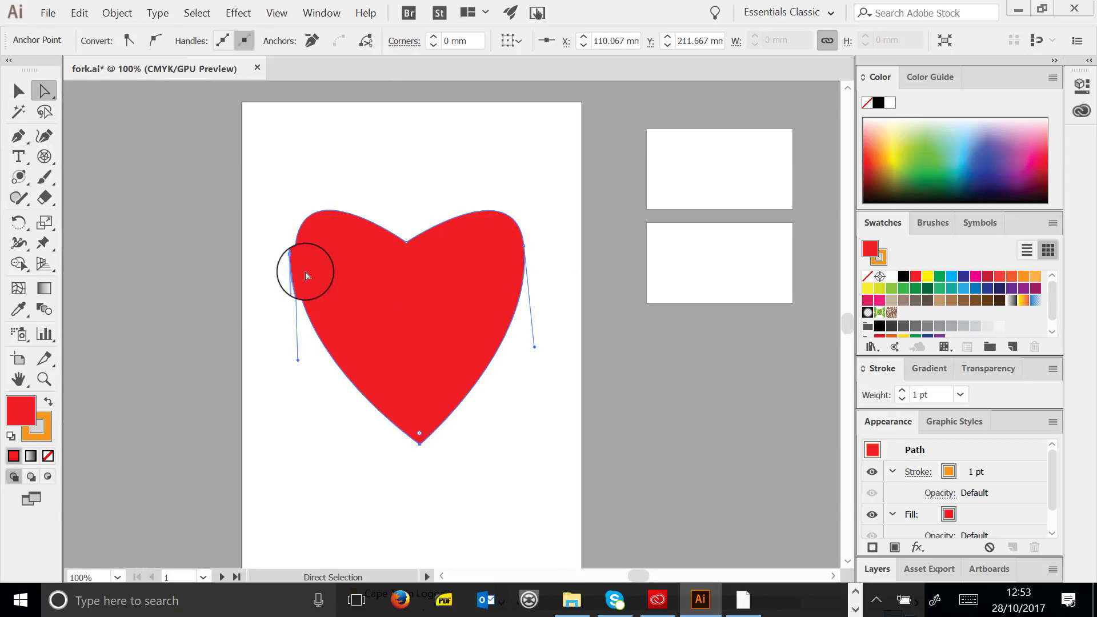
Delete the heart and draw a ten-pointed red star with the Star tool in the upper half of the artboard
{"action": "left_click", "coordinate": [19, 90]}
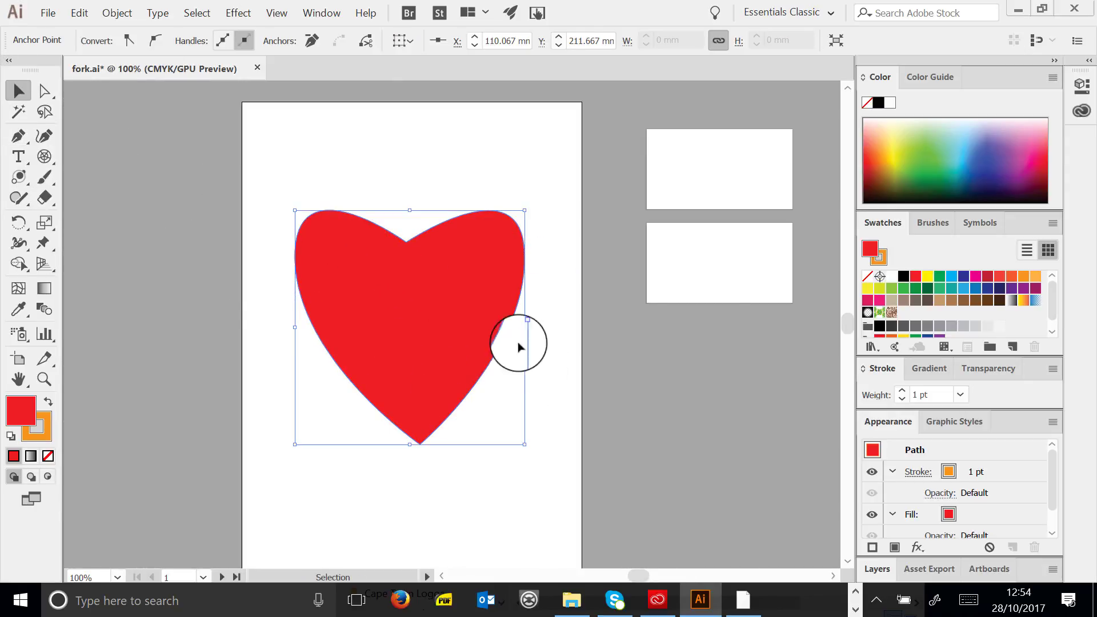
{"action": "key", "text": "Delete"}
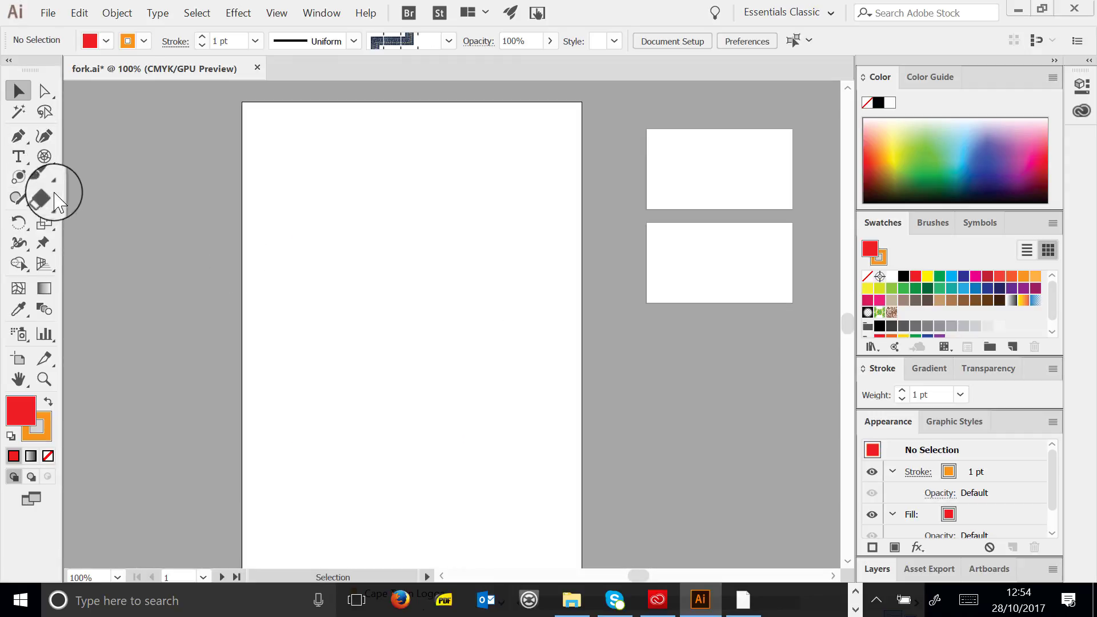
{"action": "left_click", "coordinate": [19, 176]}
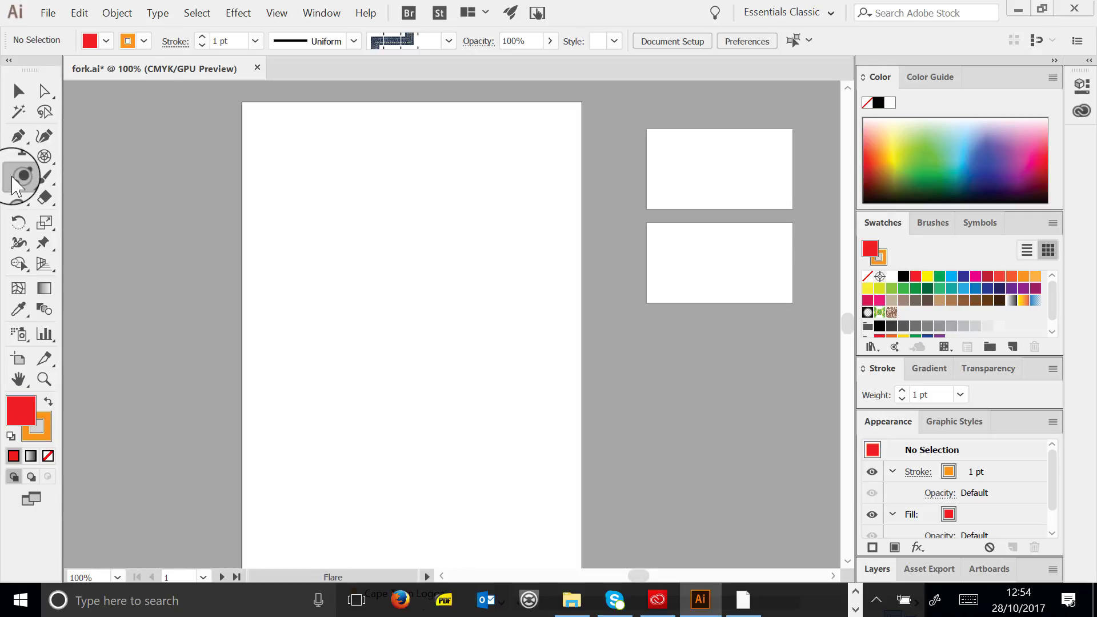
{"action": "left_click_drag", "start_coordinate": [19, 184], "coordinate": [81, 257]}
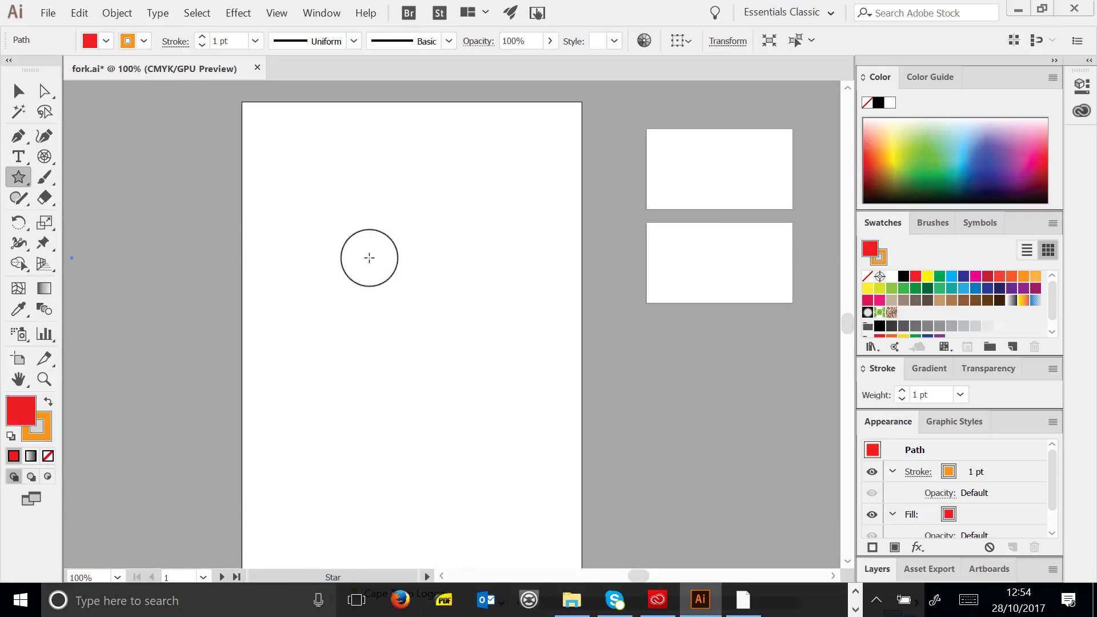
{"action": "left_click_drag", "start_coordinate": [402, 266], "coordinate": [463, 339]}
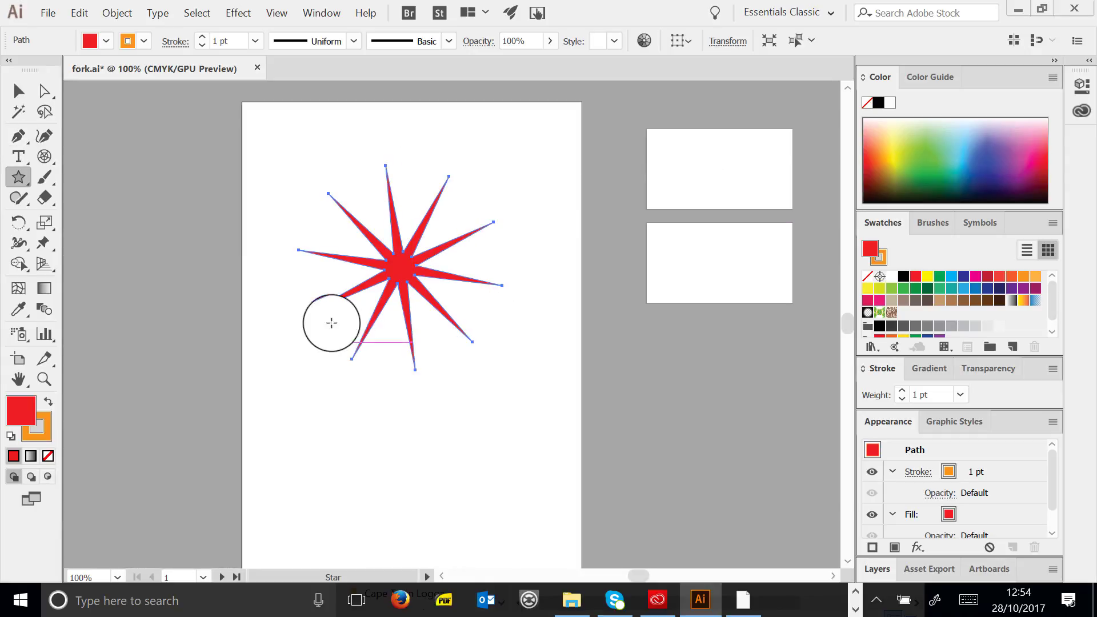
Distort the star by stretching its two upper points outward, one to about X 184, Y 23 mm, and pulling two neighbouring inner anchors outward
{"action": "left_click", "coordinate": [49, 96]}
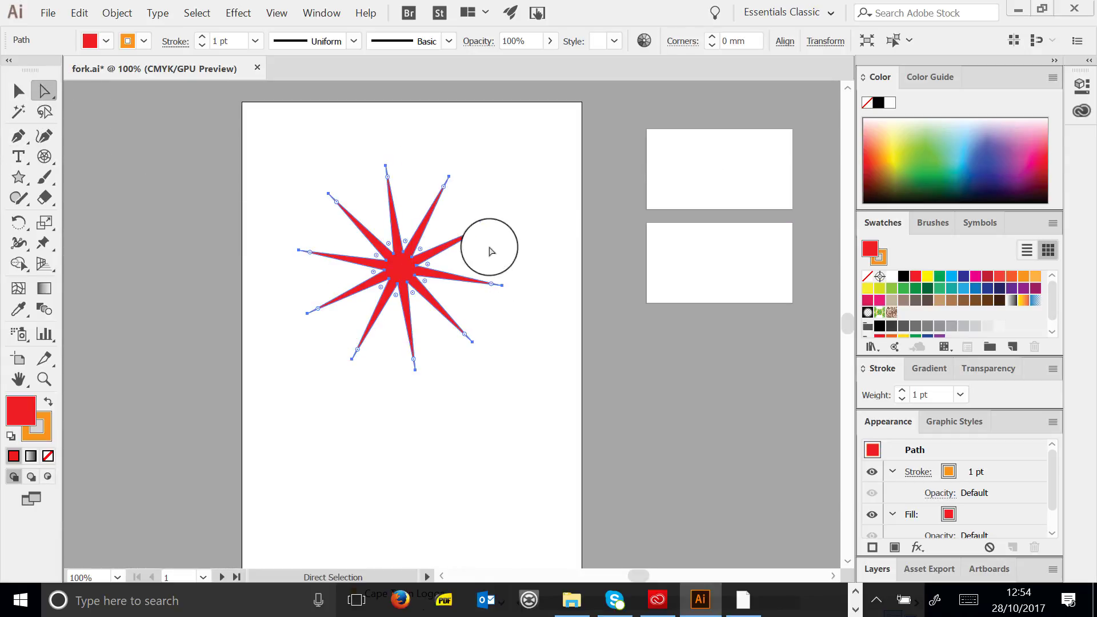
{"action": "left_click_drag", "start_coordinate": [387, 168], "coordinate": [319, 108]}
{"action": "left_click", "coordinate": [387, 152]}
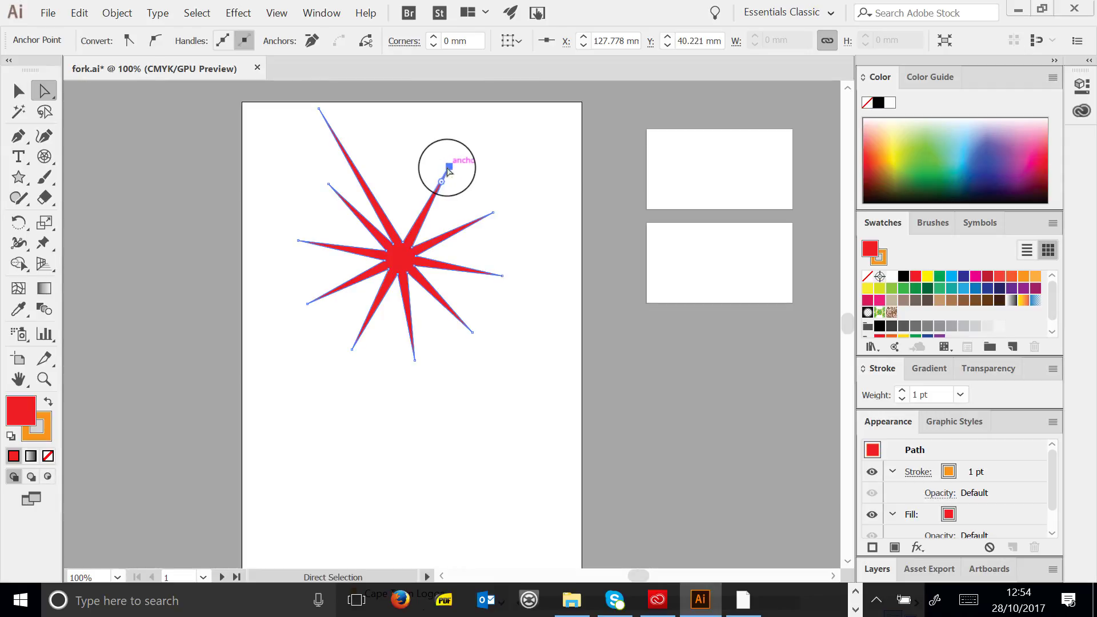
{"action": "left_click_drag", "start_coordinate": [449, 170], "coordinate": [540, 142]}
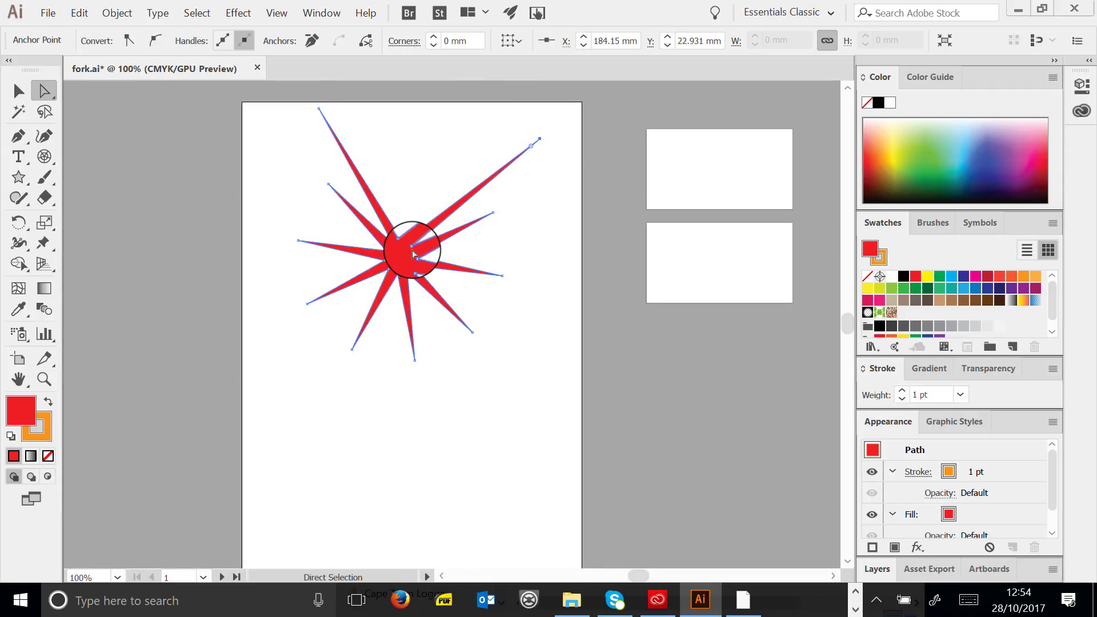
{"action": "left_click_drag", "start_coordinate": [412, 248], "coordinate": [486, 198]}
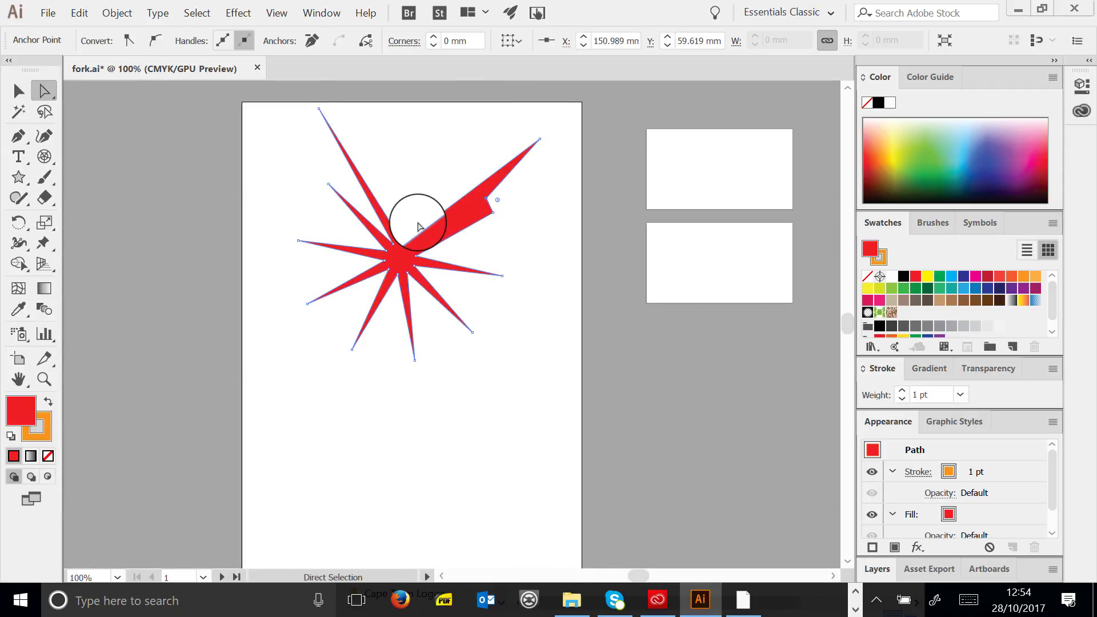
{"action": "left_click_drag", "start_coordinate": [403, 245], "coordinate": [399, 192]}
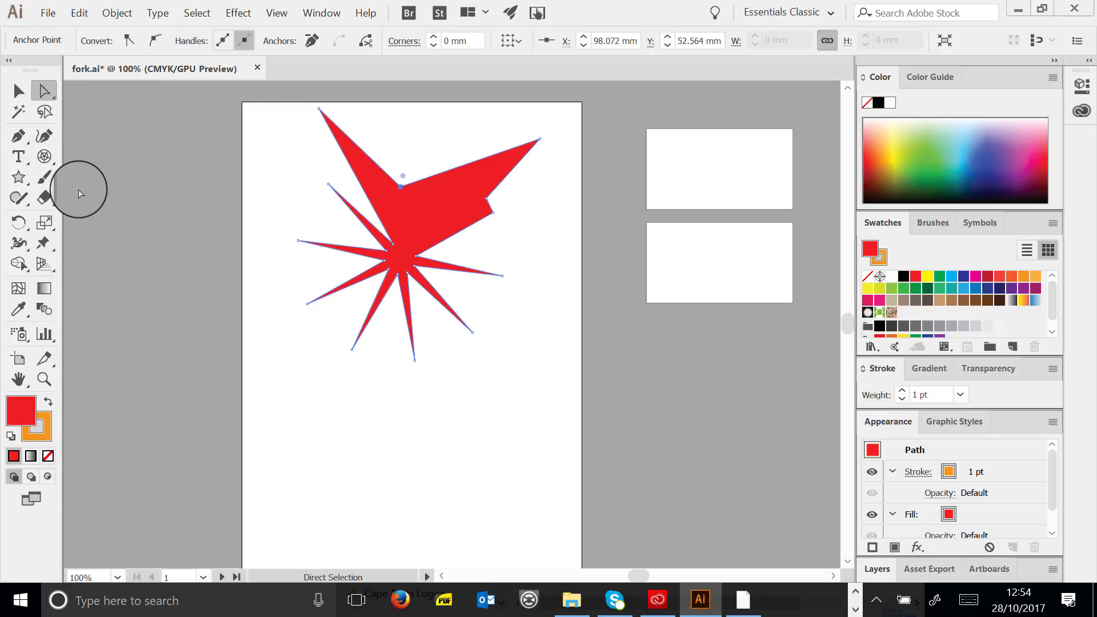
Delete the distorted star from the artboard
{"action": "left_click", "coordinate": [18, 90]}
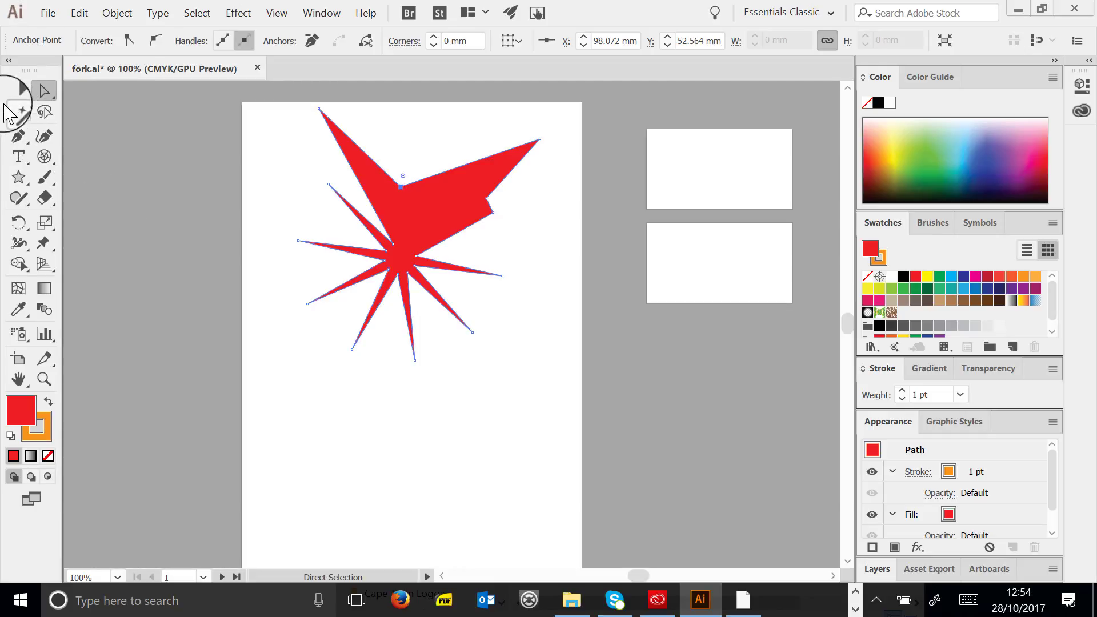
{"action": "left_click", "coordinate": [436, 203]}
{"action": "key", "text": "Delete"}
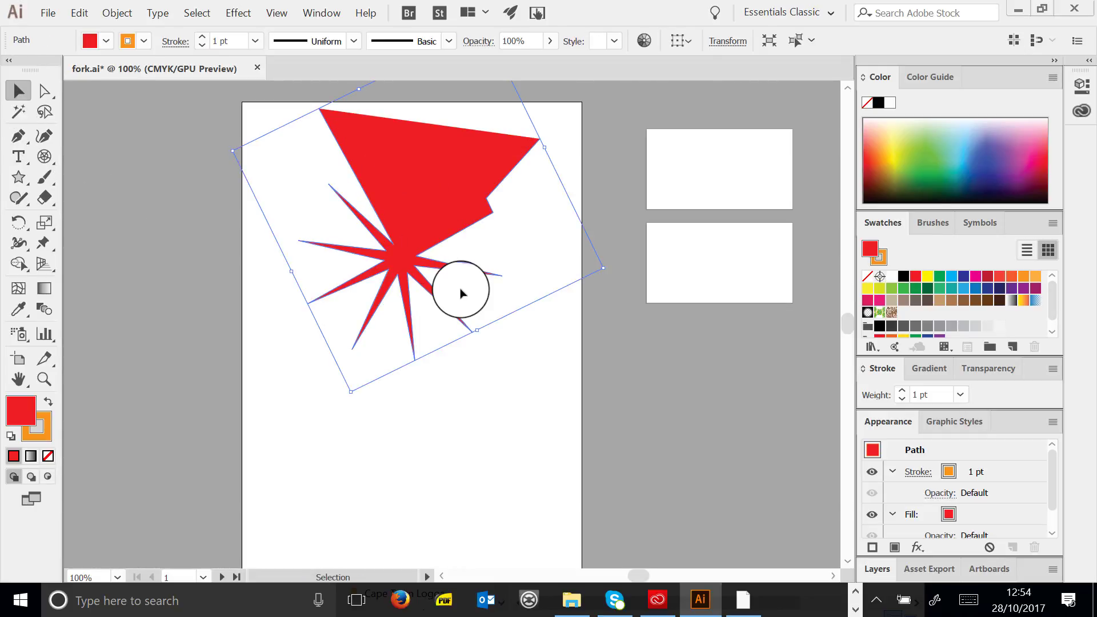
{"action": "left_click", "coordinate": [461, 293]}
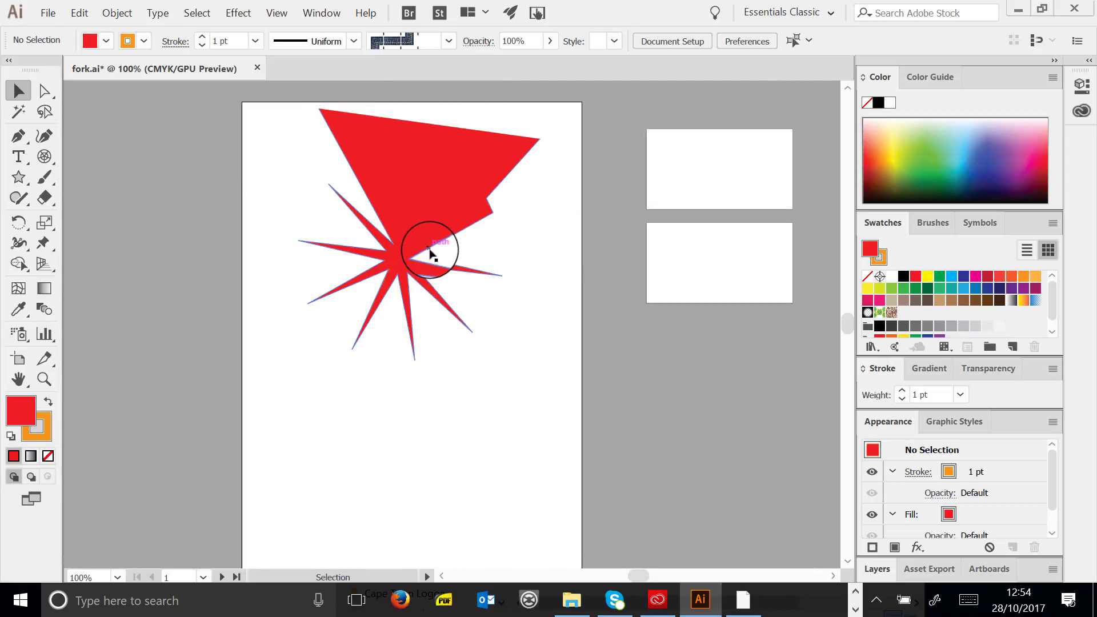
{"action": "left_click", "coordinate": [423, 253]}
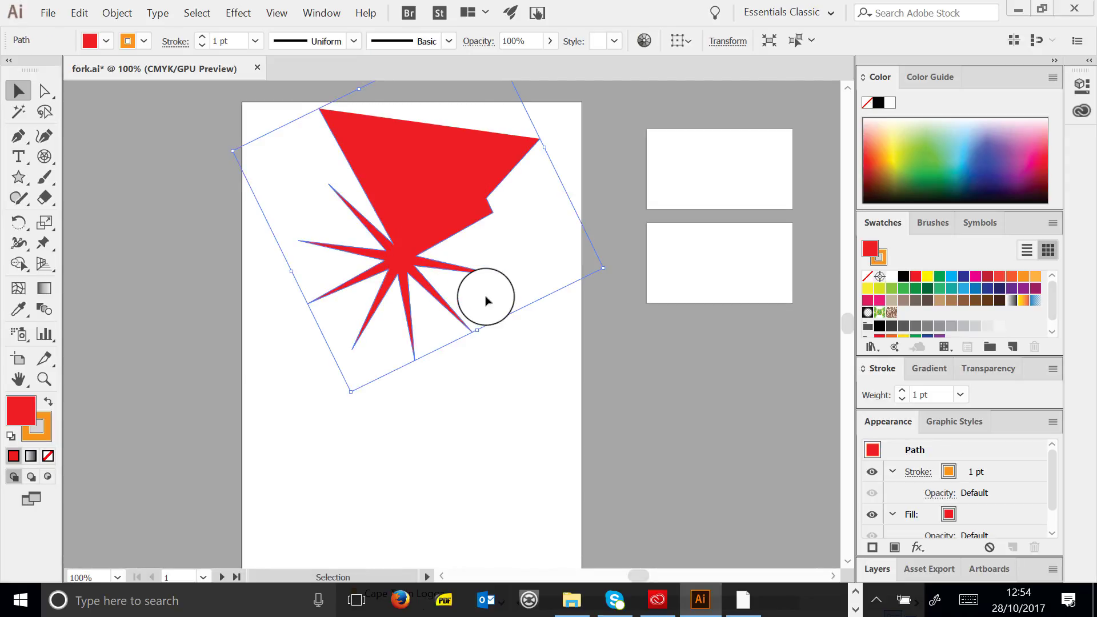
{"action": "key", "text": "Delete"}
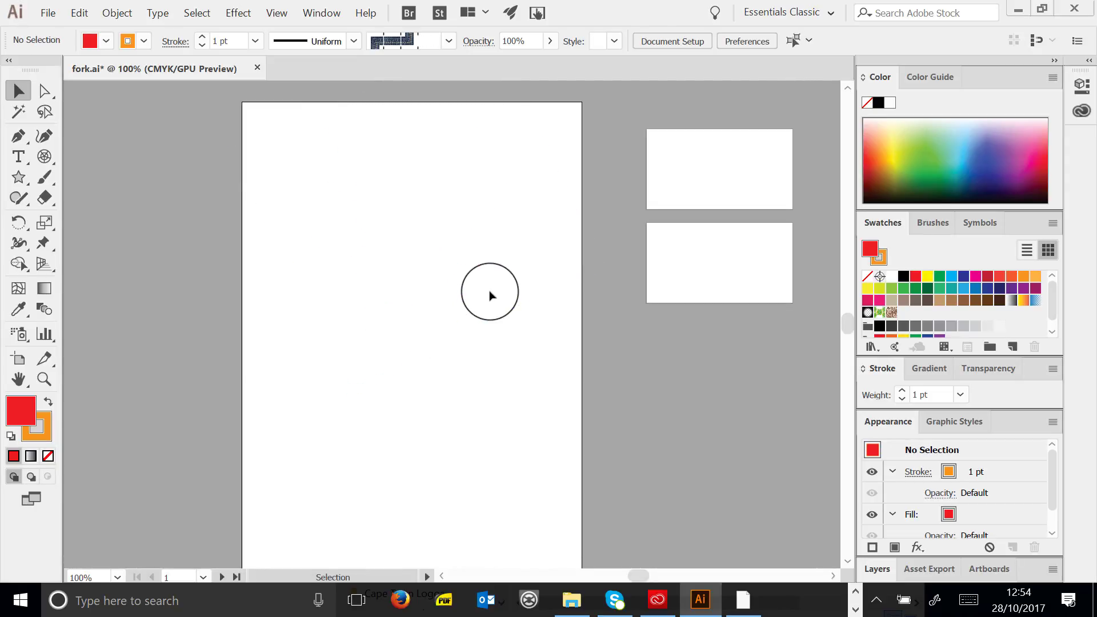
Draw a red rectangle in the upper part of the artboard, slightly wider than it is high
{"action": "left_click", "coordinate": [19, 178]}
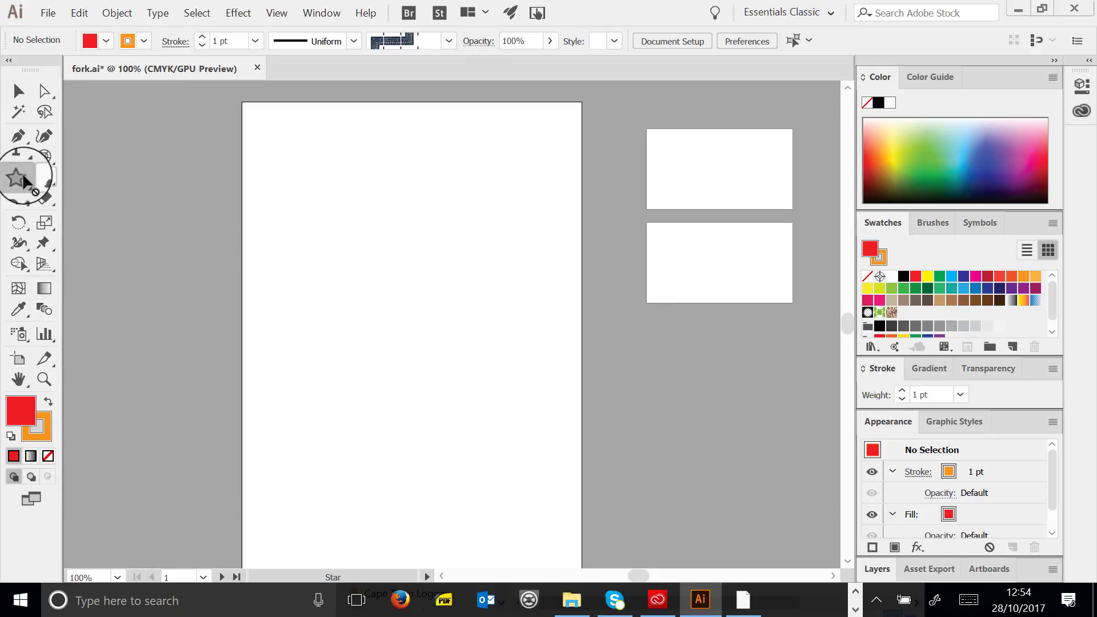
{"action": "left_click_drag", "start_coordinate": [22, 175], "coordinate": [89, 176]}
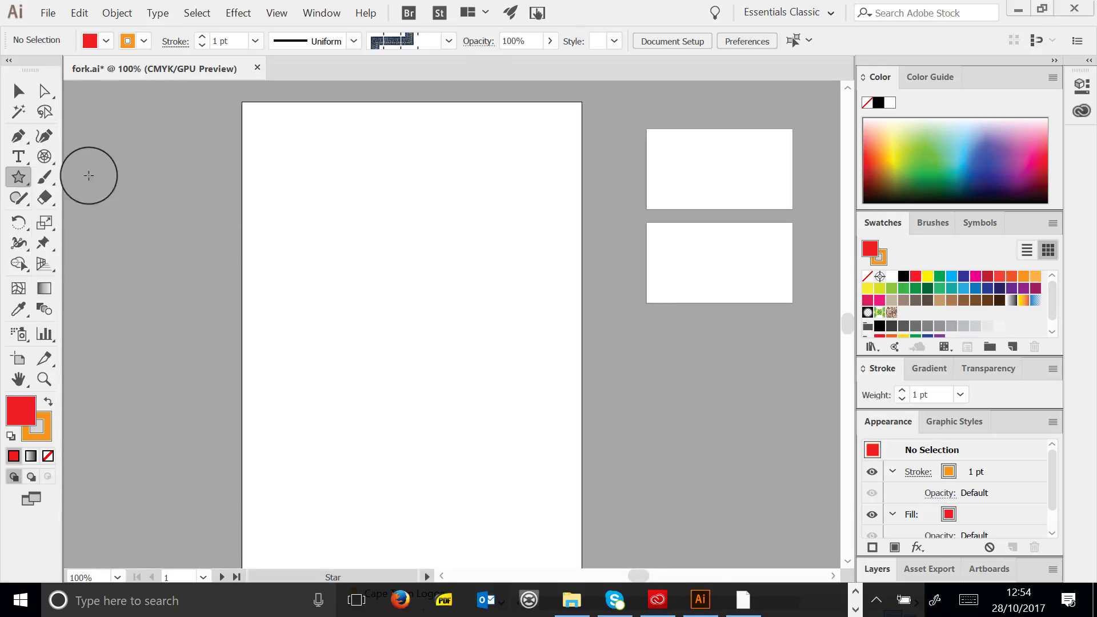
{"action": "left_click_drag", "start_coordinate": [289, 173], "coordinate": [475, 333]}
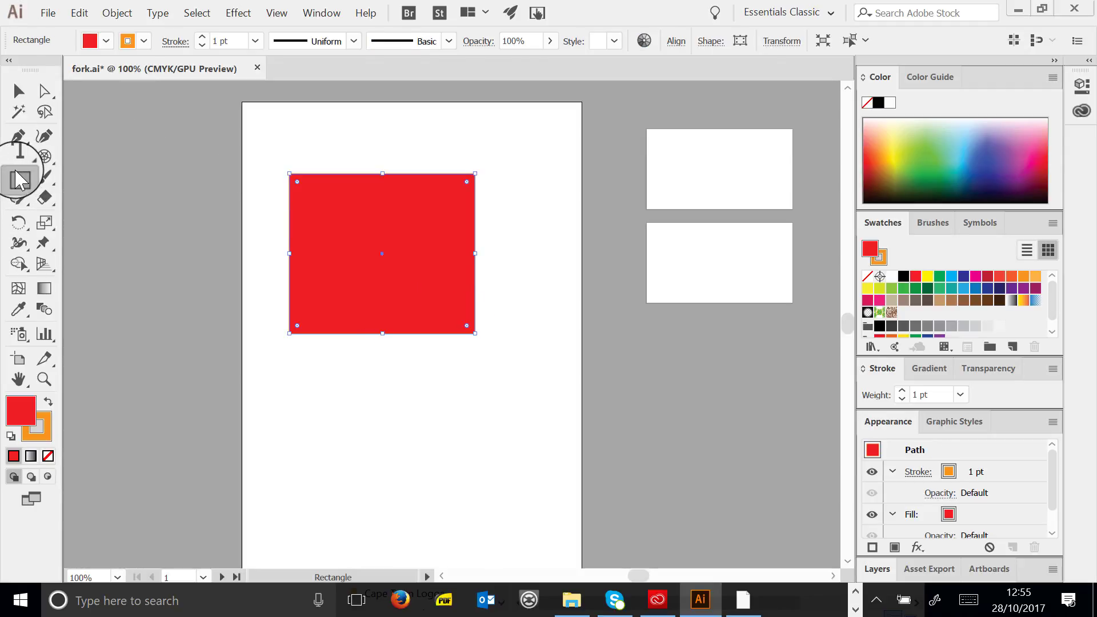
Draw an ellipse overlapping the rectangle's lower-right corner and fill it with cyan blue
{"action": "left_click_drag", "start_coordinate": [17, 179], "coordinate": [80, 219]}
{"action": "left_click", "coordinate": [172, 274]}
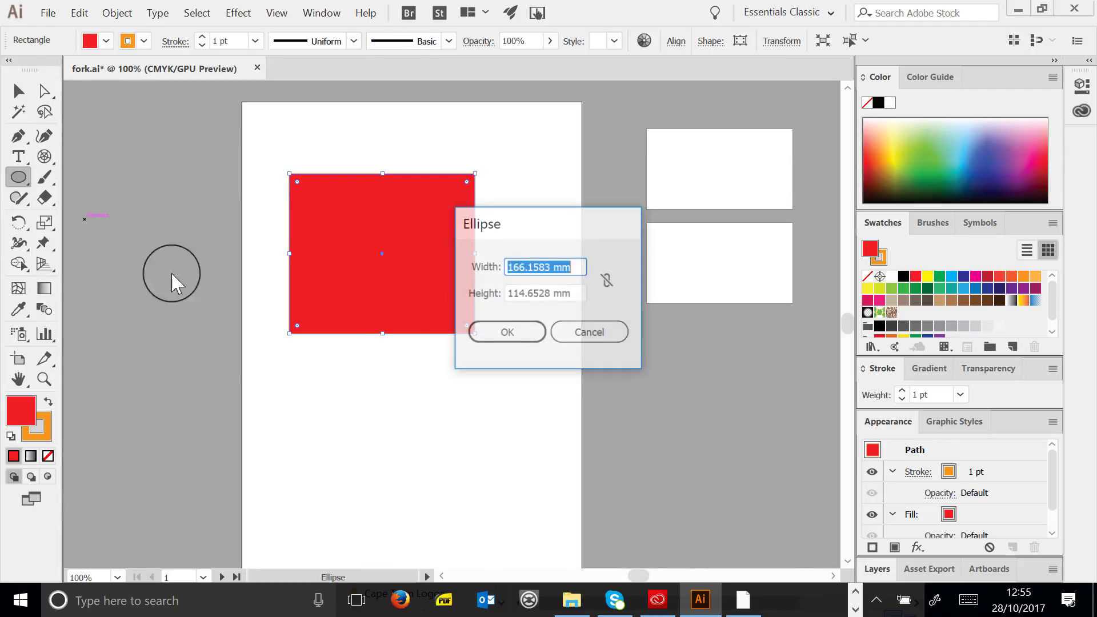
{"action": "left_click", "coordinate": [589, 332]}
{"action": "left_click_drag", "start_coordinate": [370, 247], "coordinate": [553, 399]}
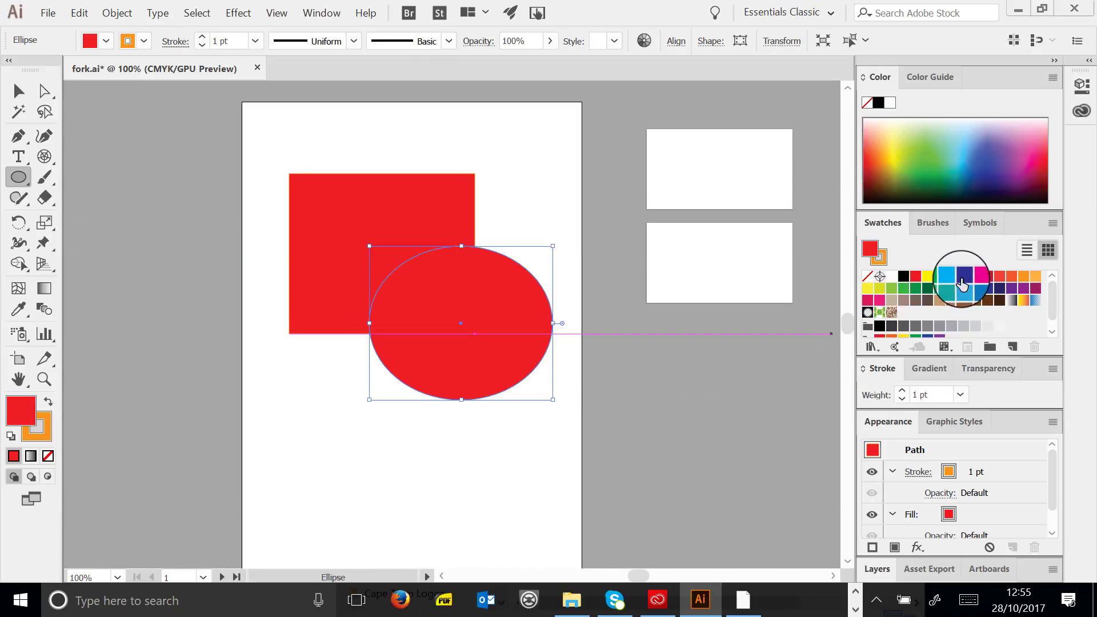
{"action": "left_click", "coordinate": [952, 278]}
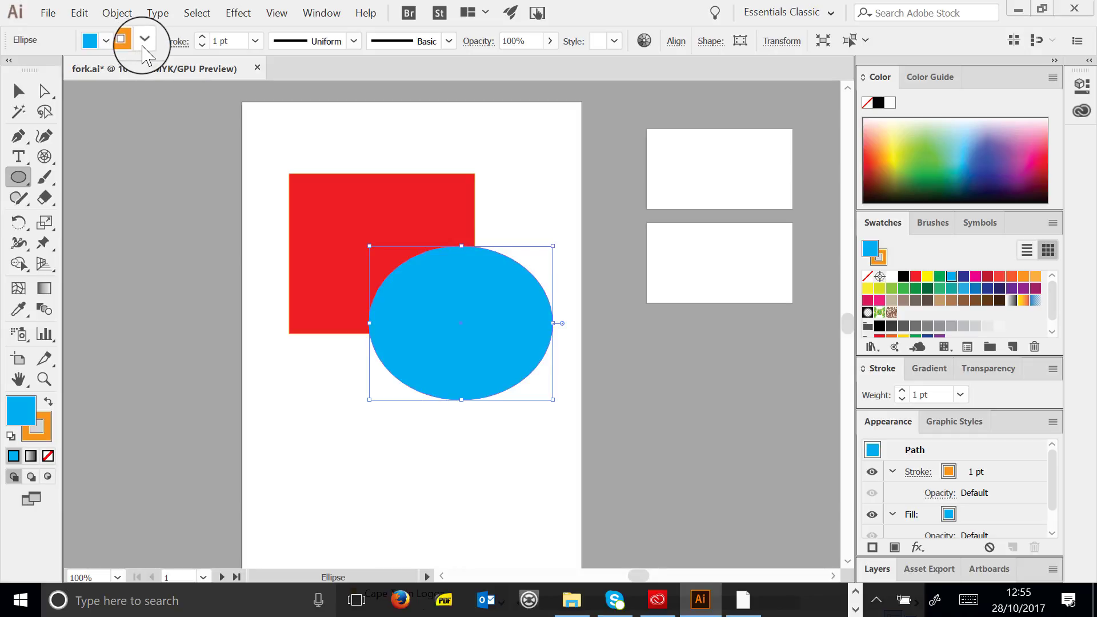
Make the stroke the active colour attribute of the ellipse and set it to red
{"action": "left_click", "coordinate": [883, 263]}
{"action": "left_click", "coordinate": [868, 246]}
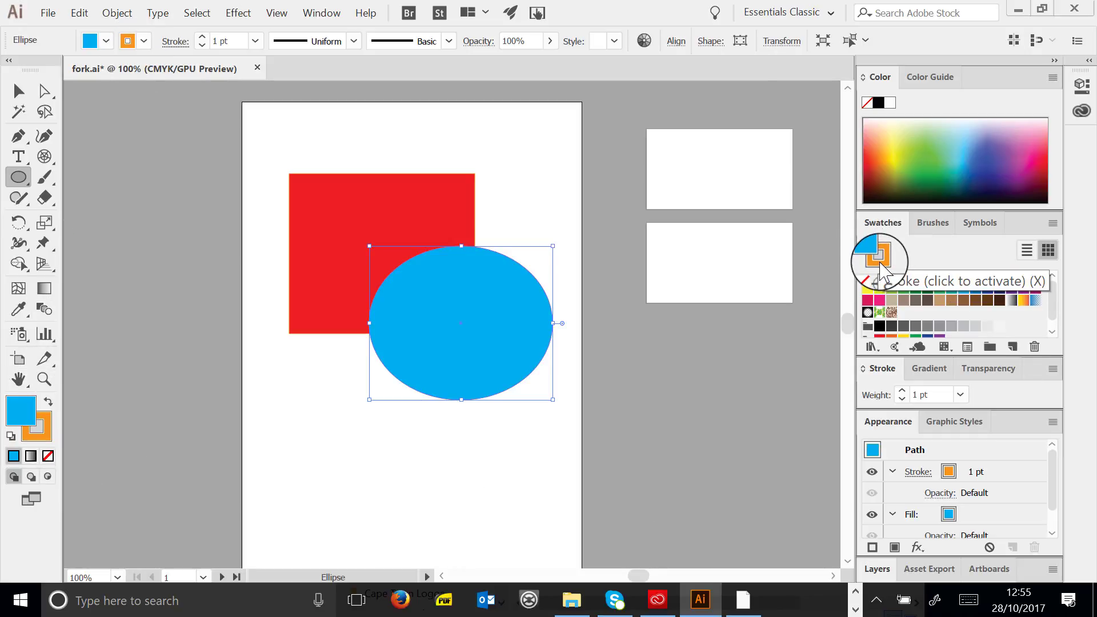
{"action": "left_click", "coordinate": [883, 261]}
{"action": "left_click", "coordinate": [869, 246]}
{"action": "left_click", "coordinate": [880, 258]}
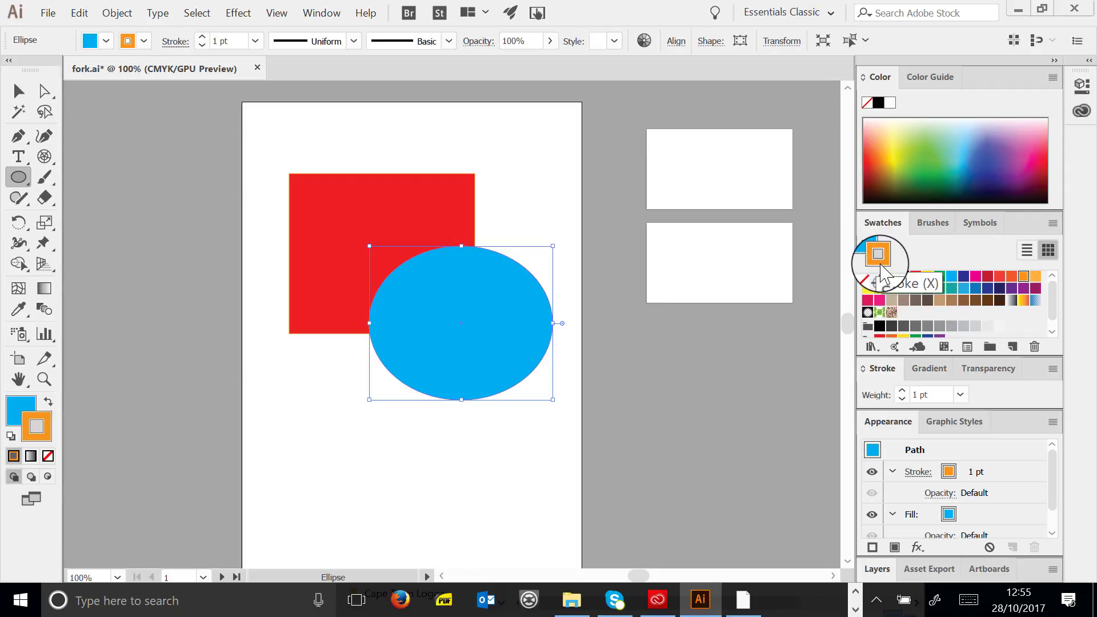
{"action": "left_click", "coordinate": [915, 276]}
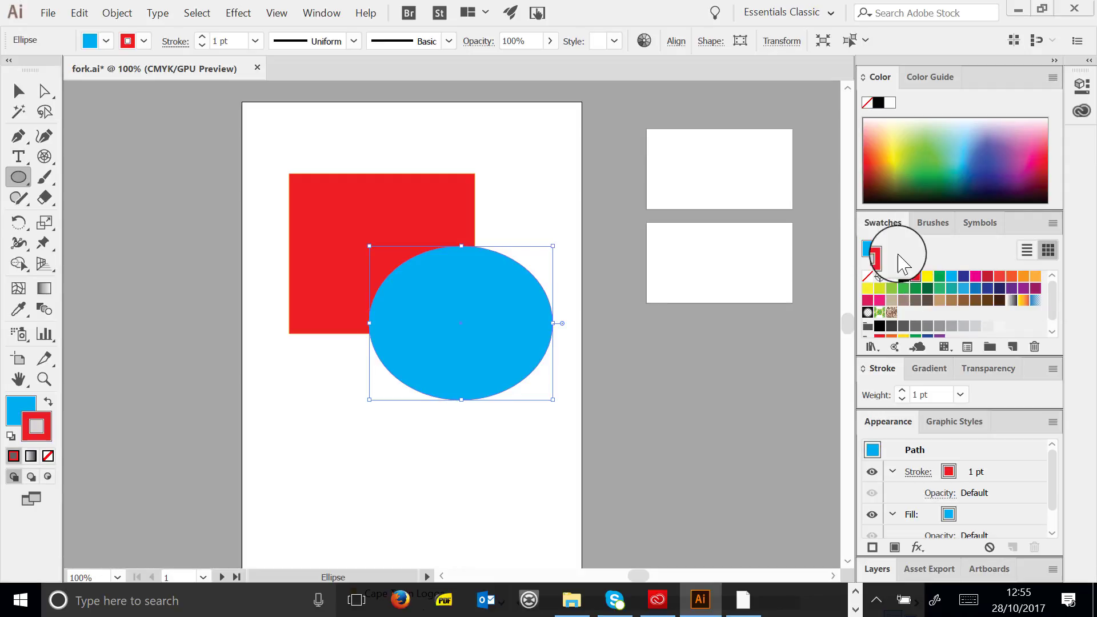
Try a red fill on the ellipse and set the fill back to cyan blue
{"action": "left_click", "coordinate": [870, 247]}
{"action": "left_click", "coordinate": [915, 276]}
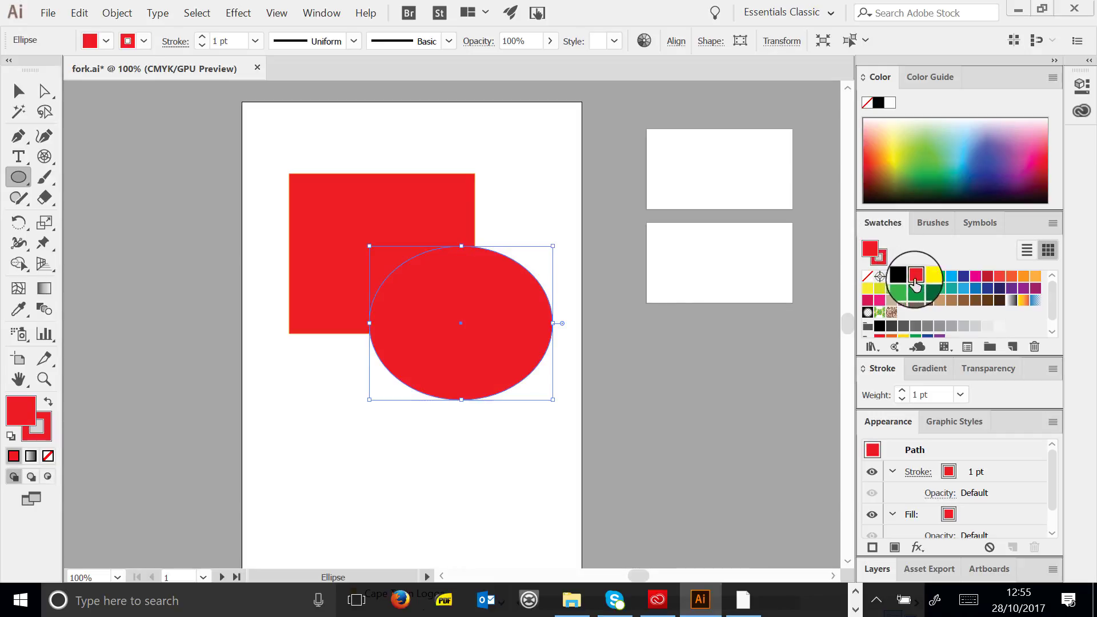
{"action": "left_click", "coordinate": [952, 276]}
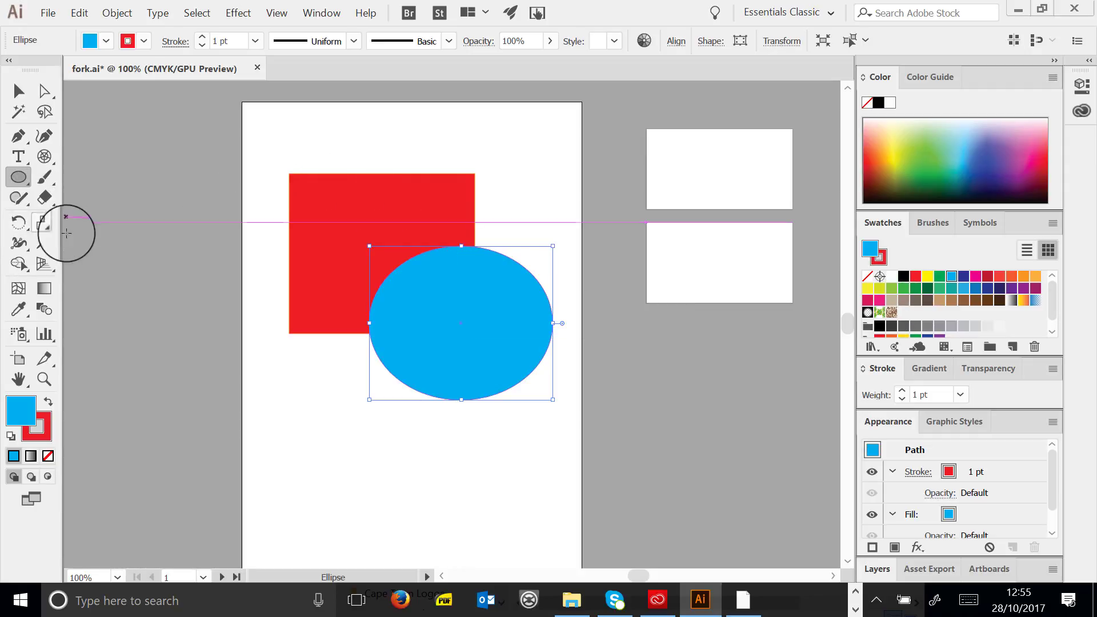
Rotate the ellipse counterclockwise about its centre with the Rotate tool so that its right side tilts upward
{"action": "left_click", "coordinate": [22, 223]}
{"action": "mouse_move", "coordinate": [529, 327]}
{"action": "left_mouse_down"}
{"action": "mouse_move", "coordinate": [519, 296]}
{"action": "mouse_move", "coordinate": [534, 331]}
{"action": "mouse_move", "coordinate": [528, 364]}
{"action": "mouse_move", "coordinate": [516, 328]}
{"action": "mouse_move", "coordinate": [519, 343]}
{"action": "left_mouse_up"}
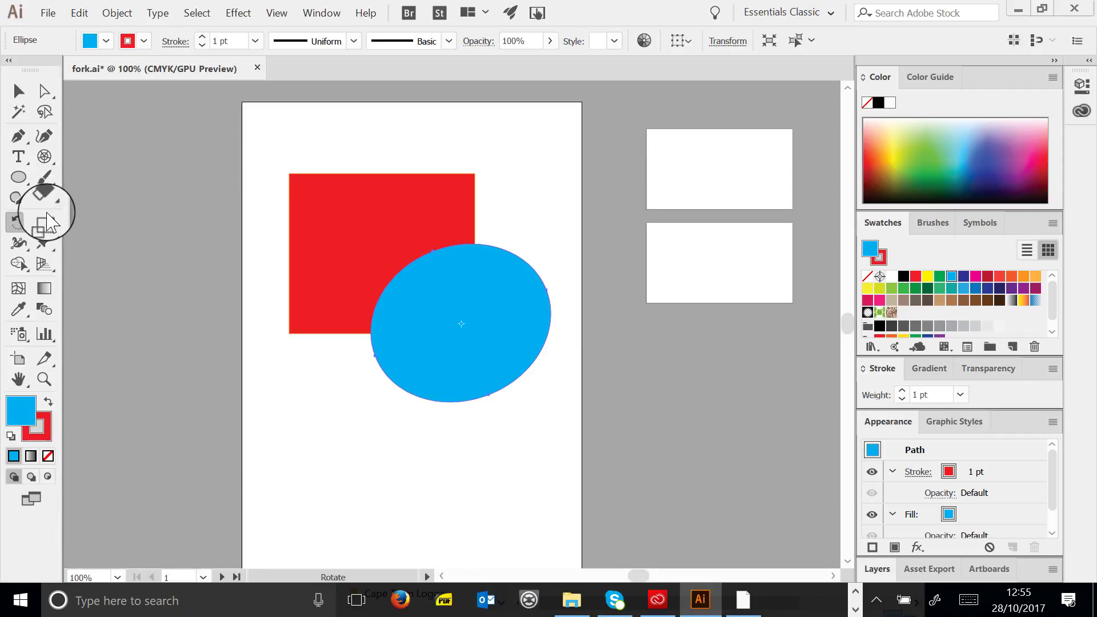
Try the Scale tool and the Shear tool on the rotated ellipse, and undo the shear
{"action": "left_click_drag", "start_coordinate": [44, 222], "coordinate": [94, 222]}
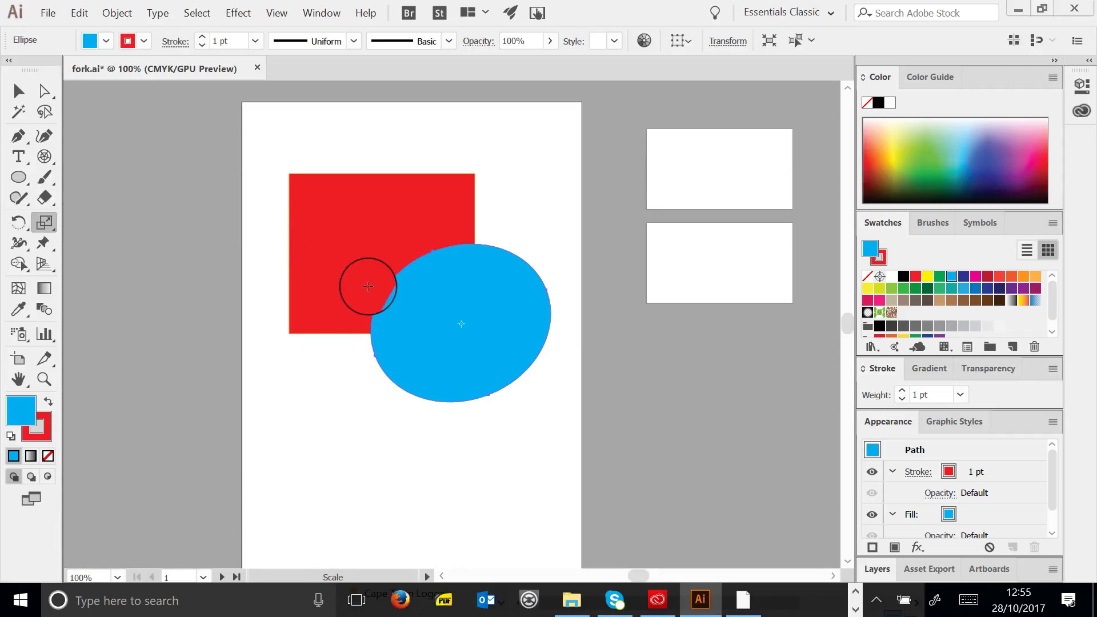
{"action": "left_click_drag", "start_coordinate": [422, 315], "coordinate": [535, 459]}
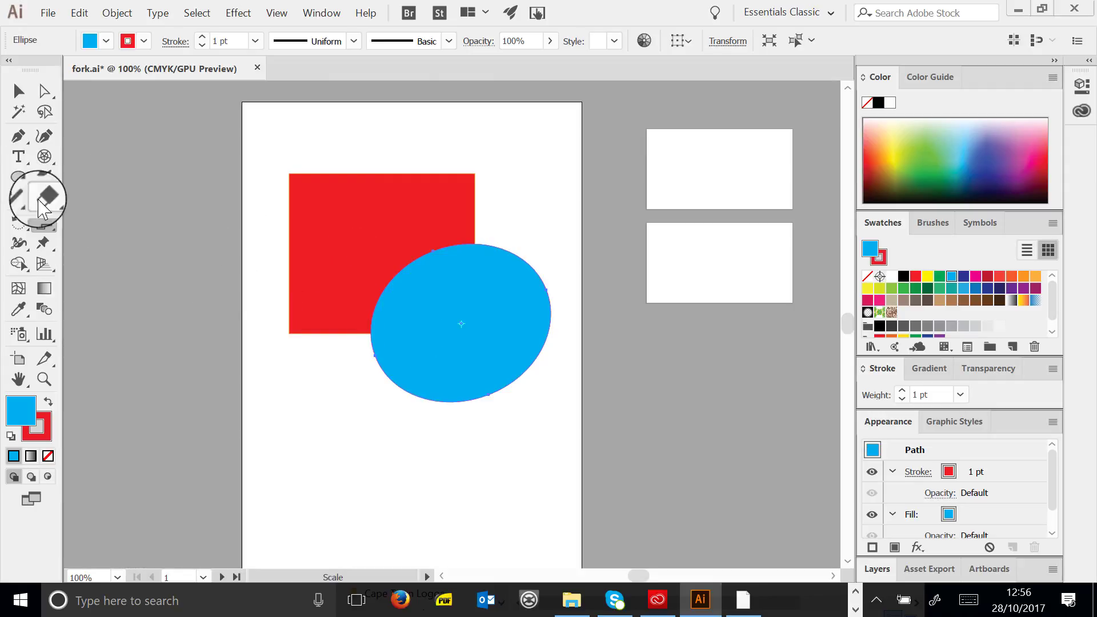
{"action": "left_click_drag", "start_coordinate": [52, 224], "coordinate": [129, 239]}
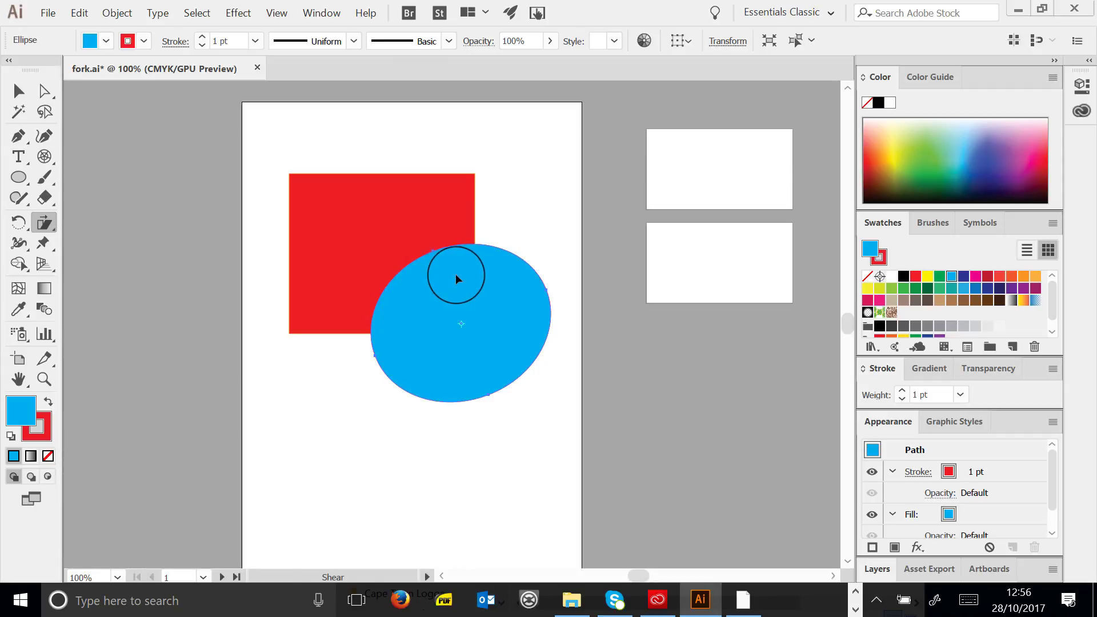
{"action": "left_click_drag", "start_coordinate": [456, 279], "coordinate": [417, 278]}
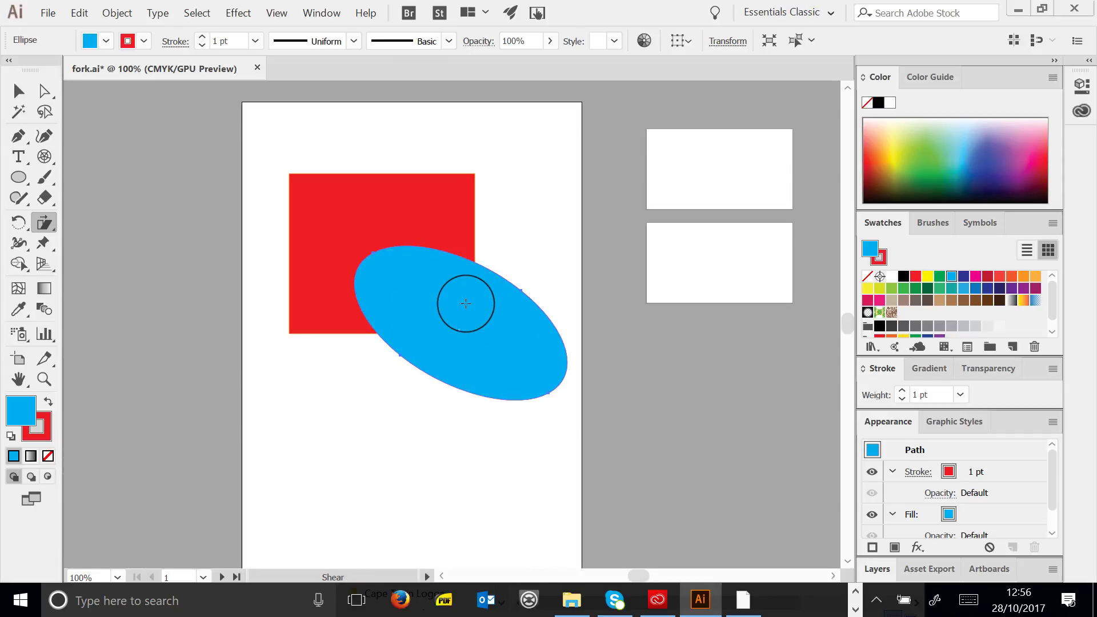
{"action": "key", "text": "ctrl+z"}
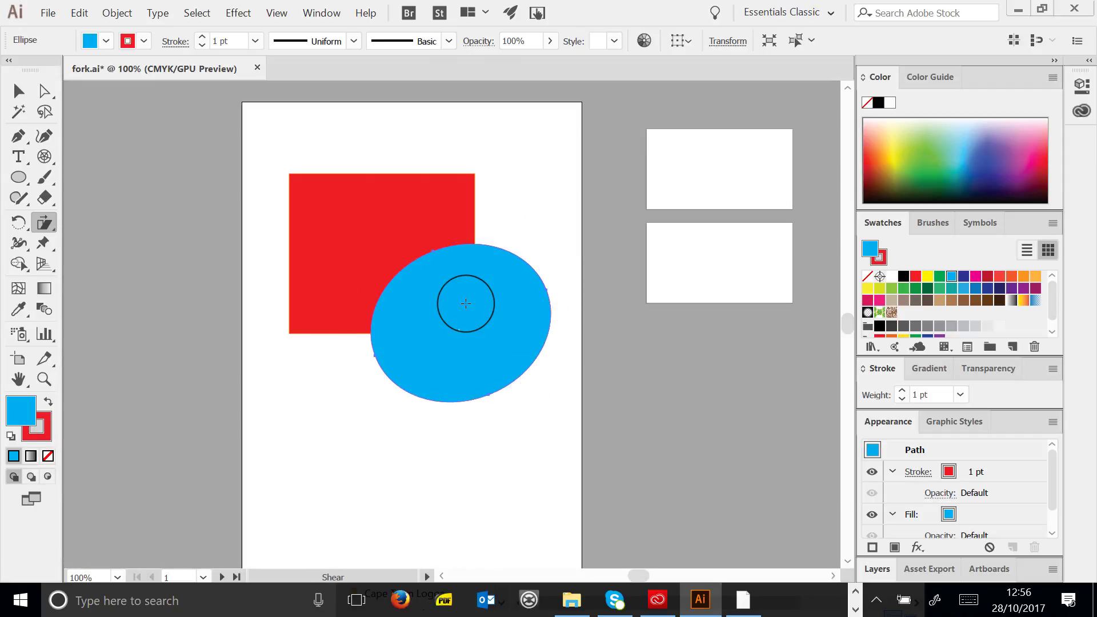
Select the red rectangle and set its stroke weight to 6 pt
{"action": "left_click", "coordinate": [43, 224]}
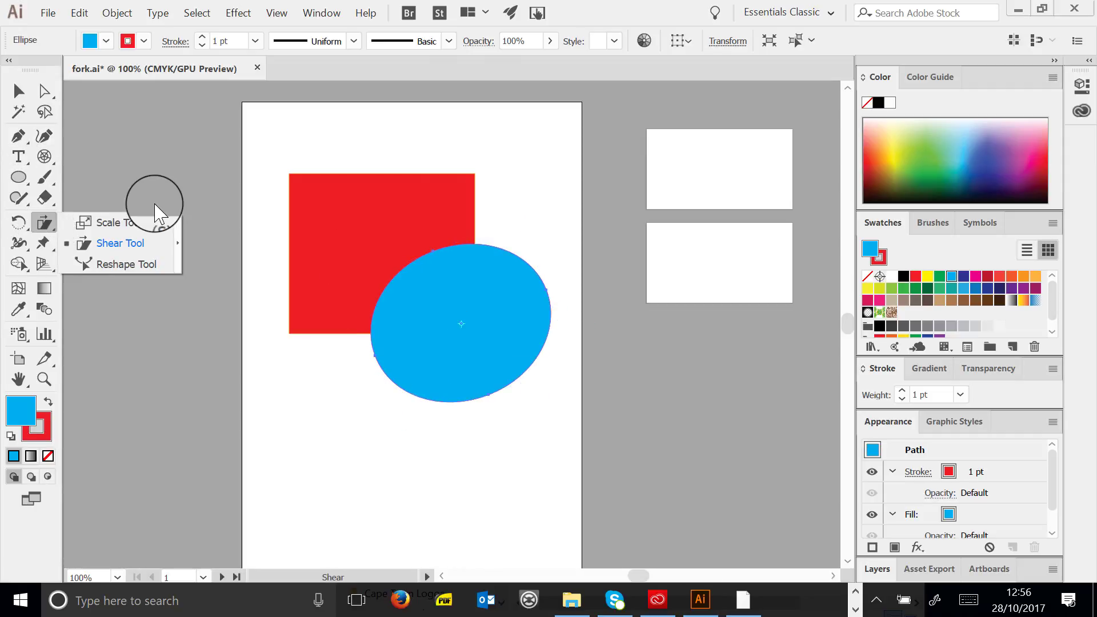
{"action": "left_click", "coordinate": [19, 223]}
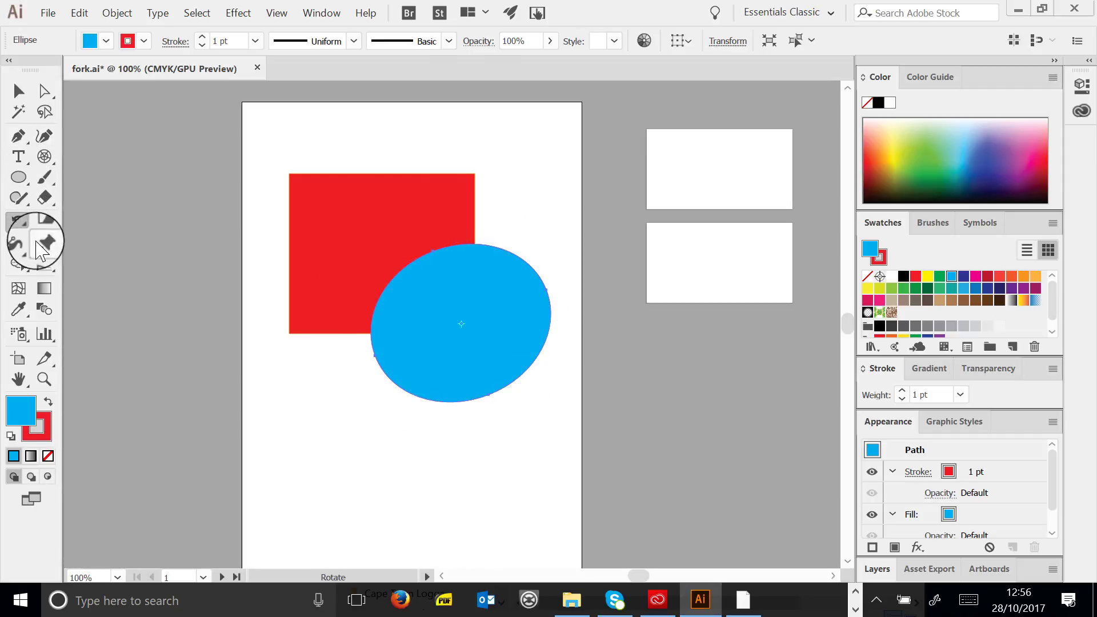
{"action": "left_click", "coordinate": [19, 243]}
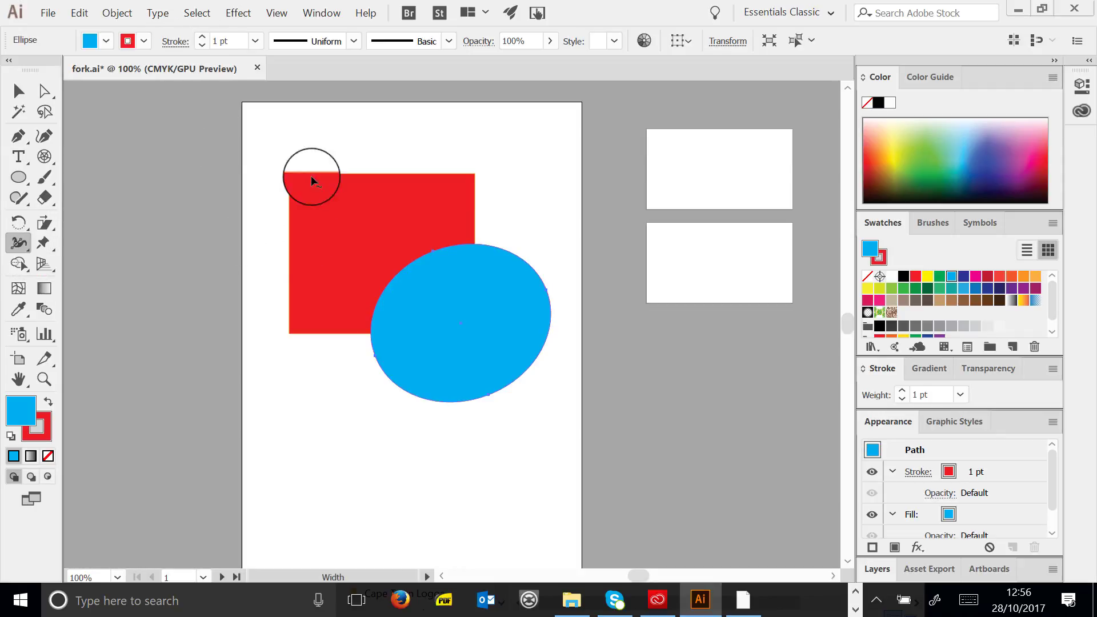
{"action": "left_click", "coordinate": [19, 90]}
{"action": "left_click", "coordinate": [303, 175]}
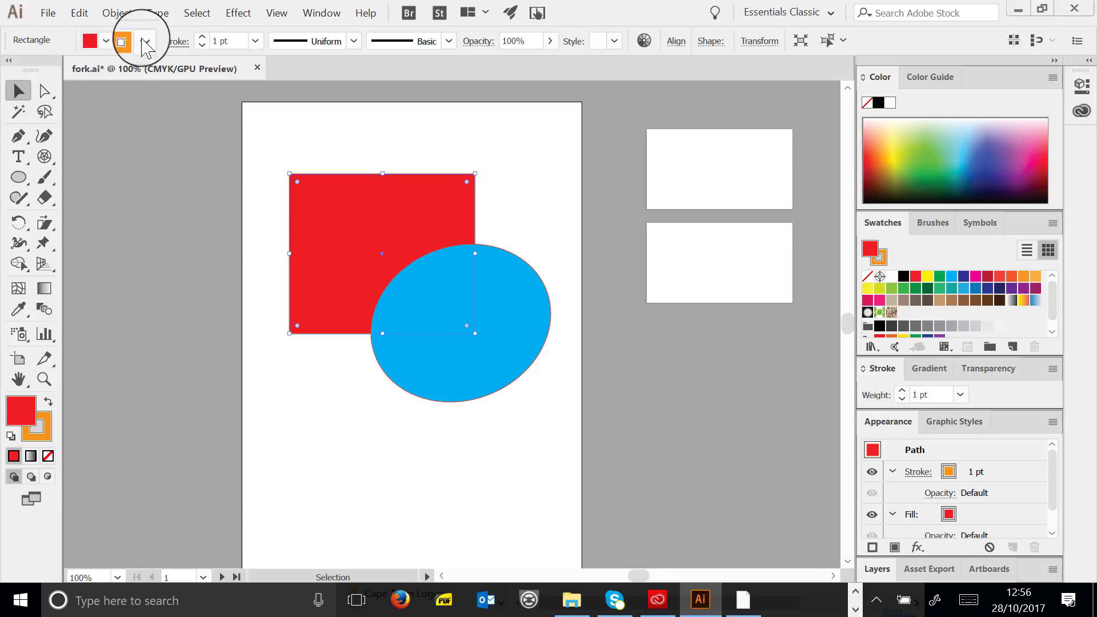
{"action": "left_click", "coordinate": [255, 41]}
{"action": "left_click", "coordinate": [280, 184]}
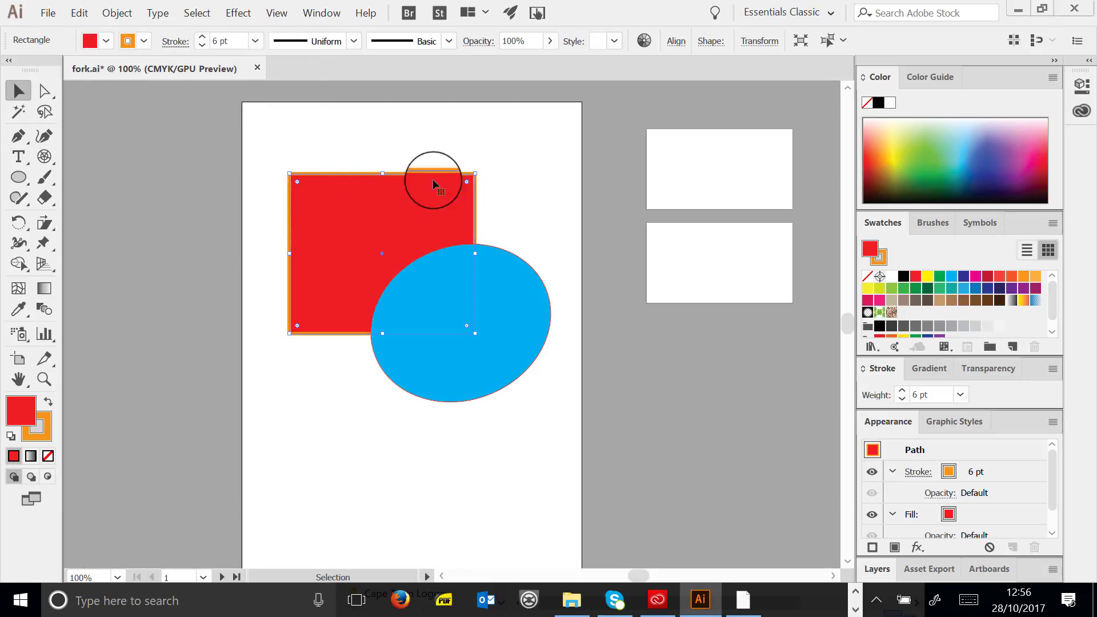
Try the Width tool on the rectangle's orange stroke, bulging it on the top edge and at two points along the left edge
{"action": "left_click", "coordinate": [19, 242]}
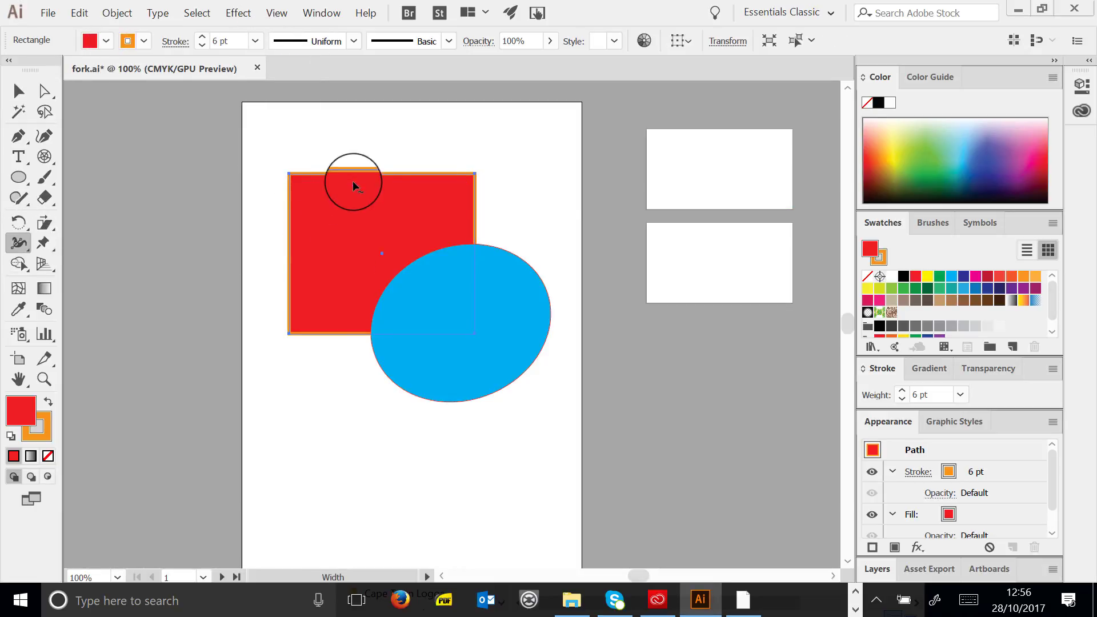
{"action": "left_click_drag", "start_coordinate": [355, 173], "coordinate": [355, 160]}
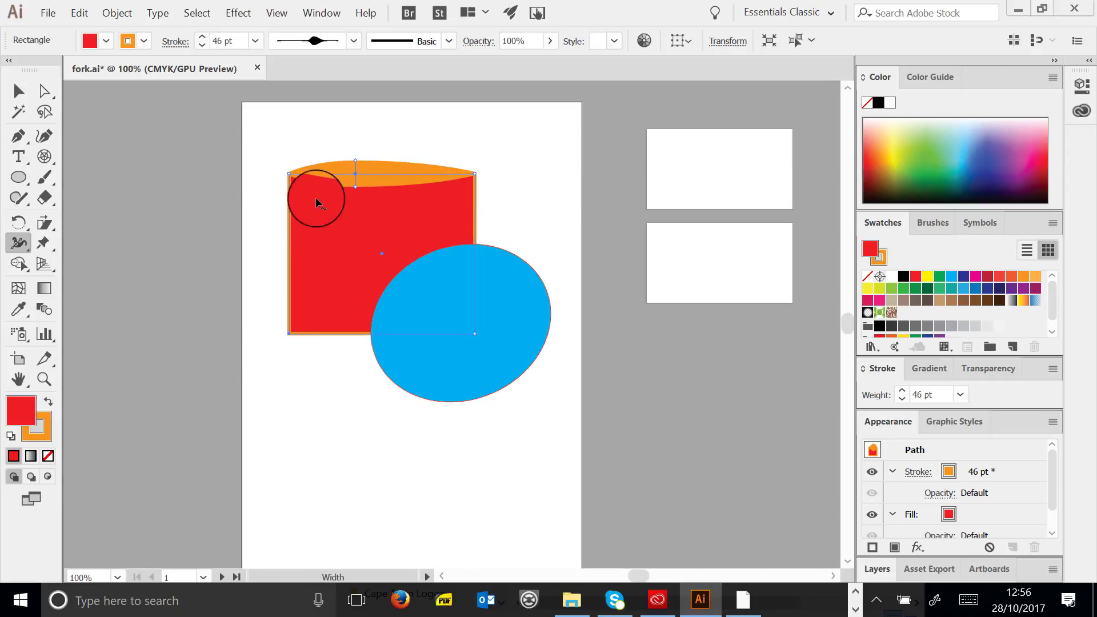
{"action": "mouse_move", "coordinate": [289, 217]}
{"action": "left_mouse_down"}
{"action": "mouse_move", "coordinate": [276, 214]}
{"action": "mouse_move", "coordinate": [287, 303]}
{"action": "left_mouse_up"}
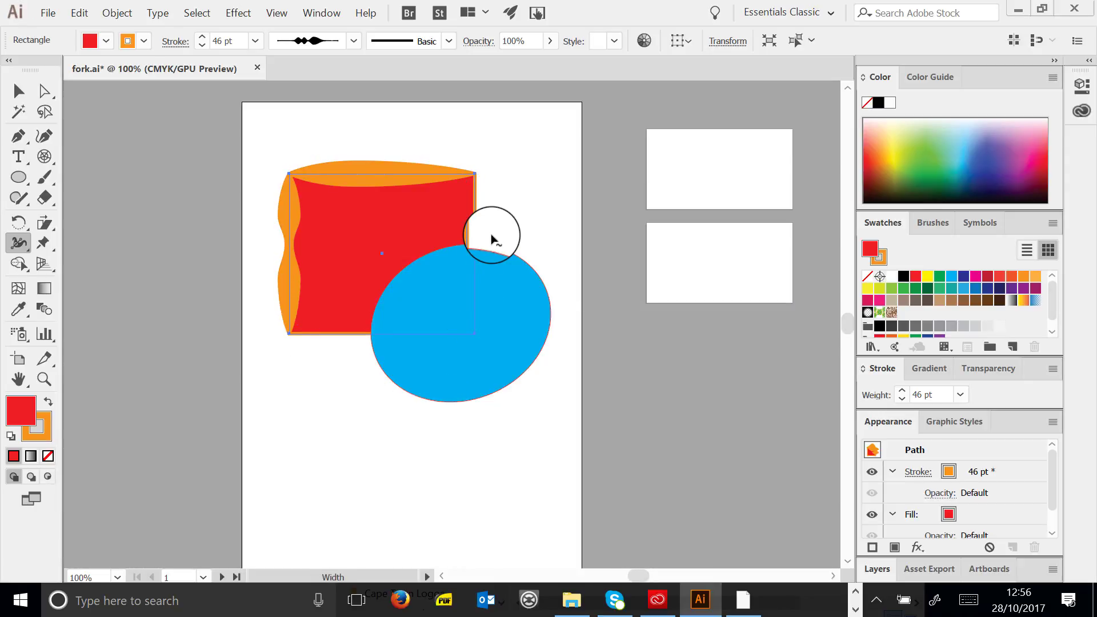
Undo the variable-width edits and the 6 pt stroke weight on the rectangle, and return to the Selection tool
{"action": "key", "text": "ctrl+z"}
{"action": "key", "text": "ctrl+z"}
{"action": "key", "text": "ctrl+z"}
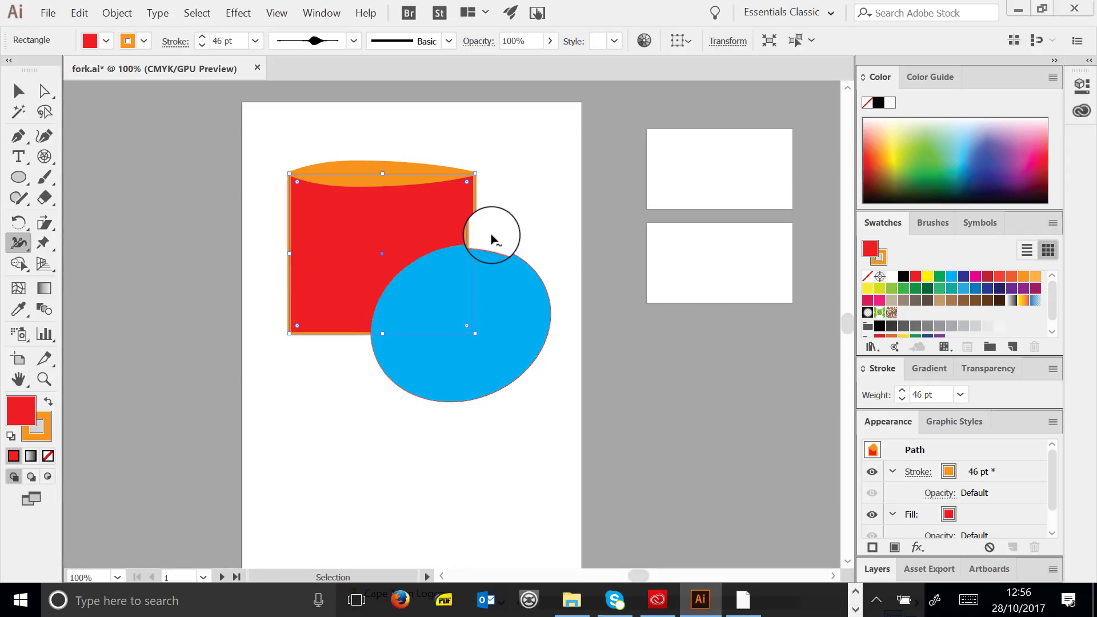
{"action": "key", "text": "ctrl+z"}
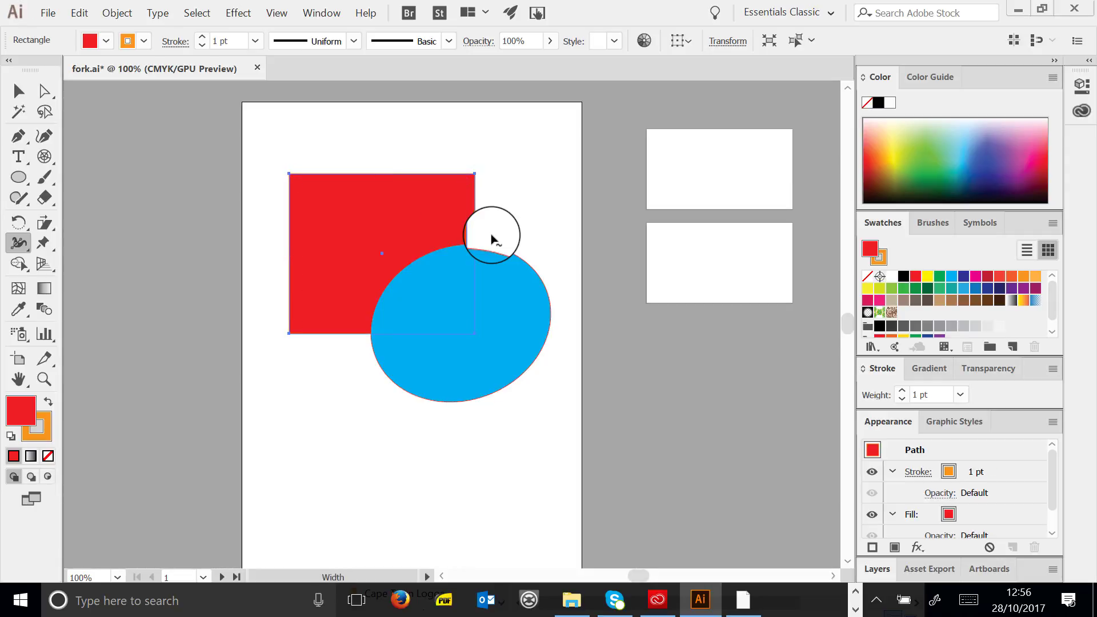
{"action": "left_click", "coordinate": [20, 90]}
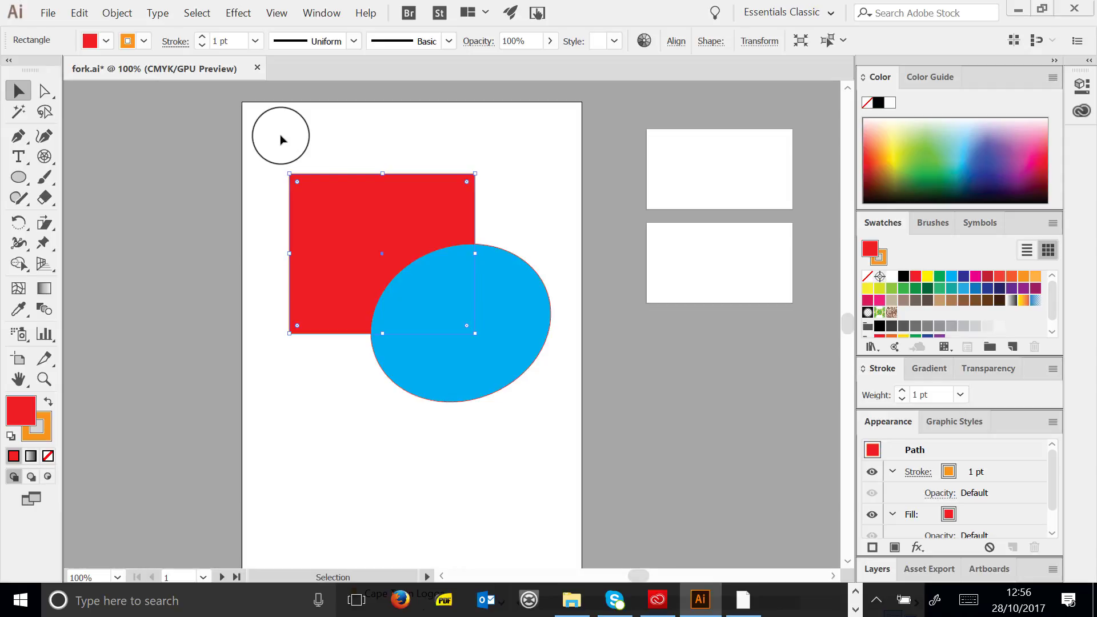
Show the Pathfinder panel
{"action": "left_click", "coordinate": [322, 13]}
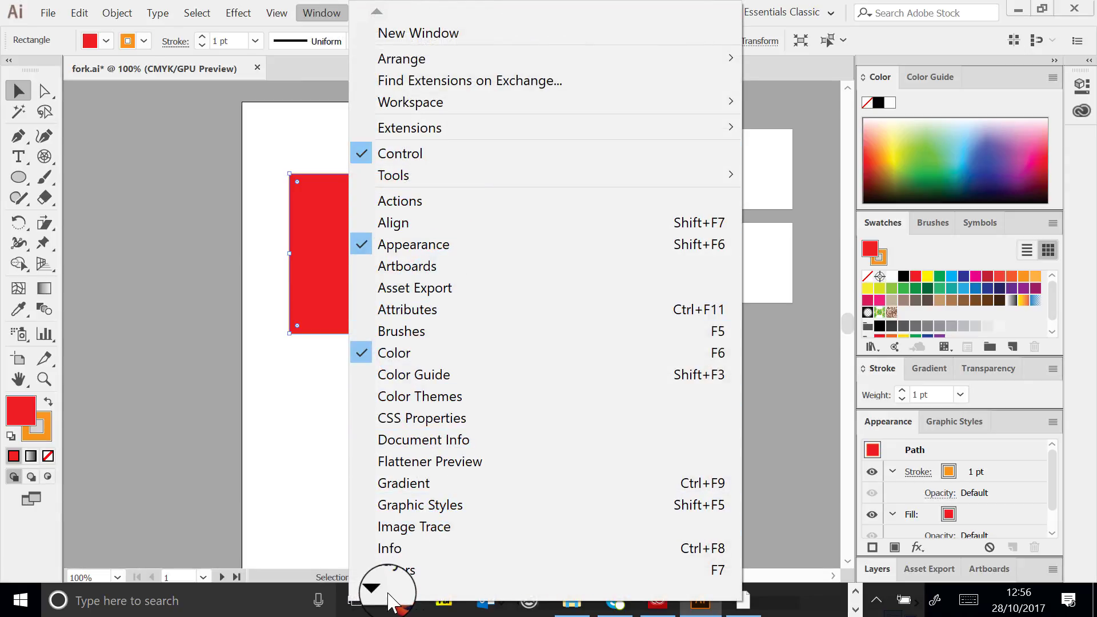
{"action": "mouse_move", "coordinate": [389, 594]}
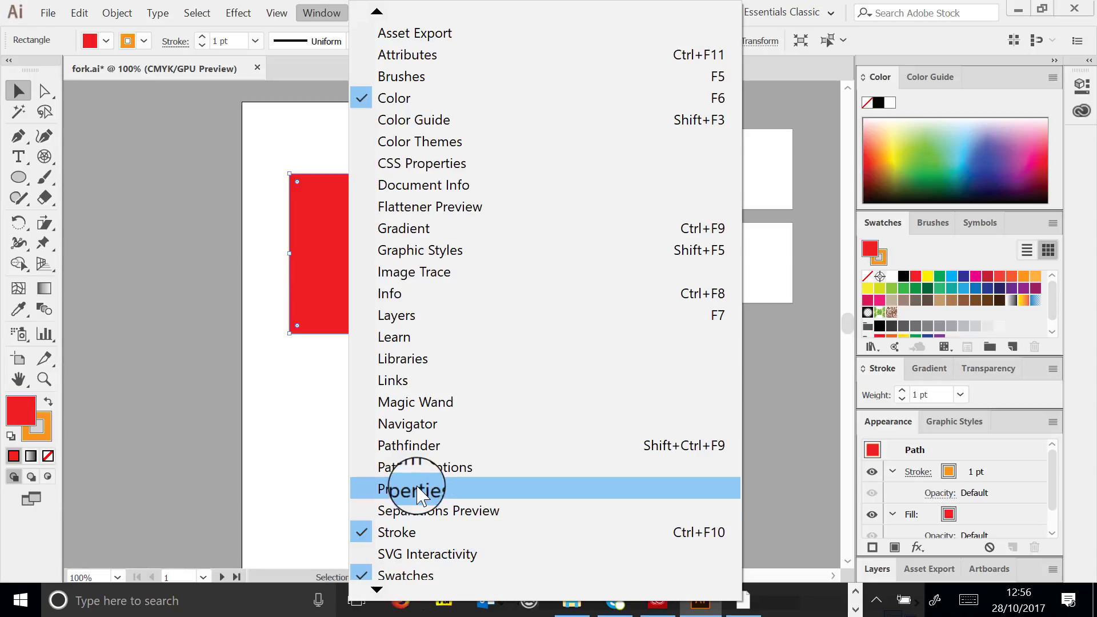
{"action": "left_click", "coordinate": [430, 446]}
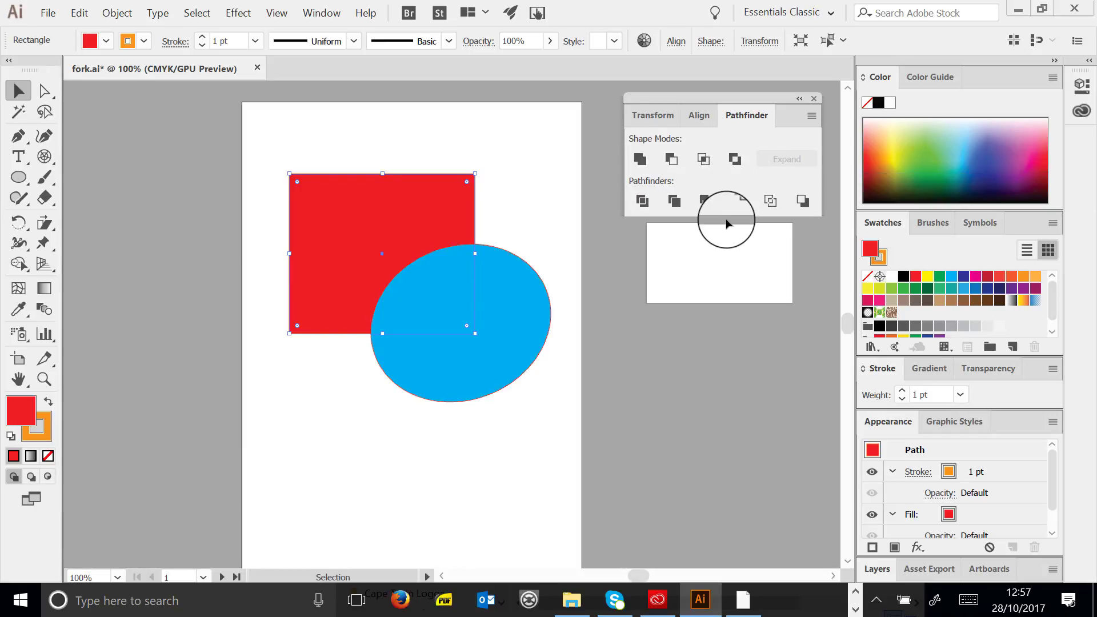
Try Pathfinder Divide on the overlapping rectangle and ellipse, move the outer cyan piece away from the rectangle, and undo the changes
{"action": "left_click_drag", "start_coordinate": [266, 135], "coordinate": [551, 451]}
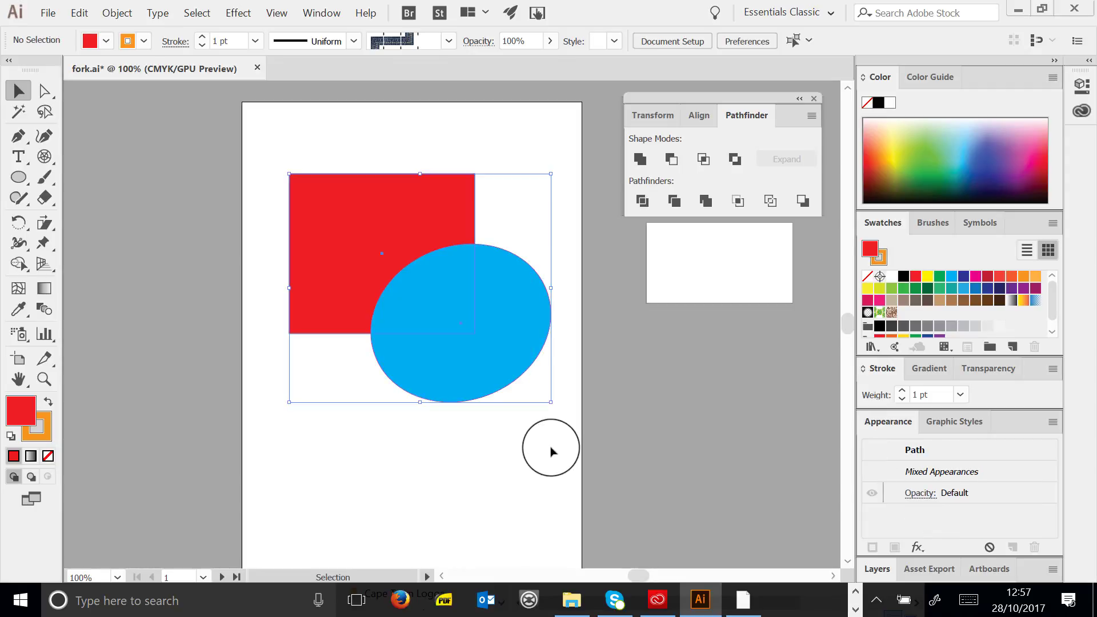
{"action": "left_click", "coordinate": [642, 203]}
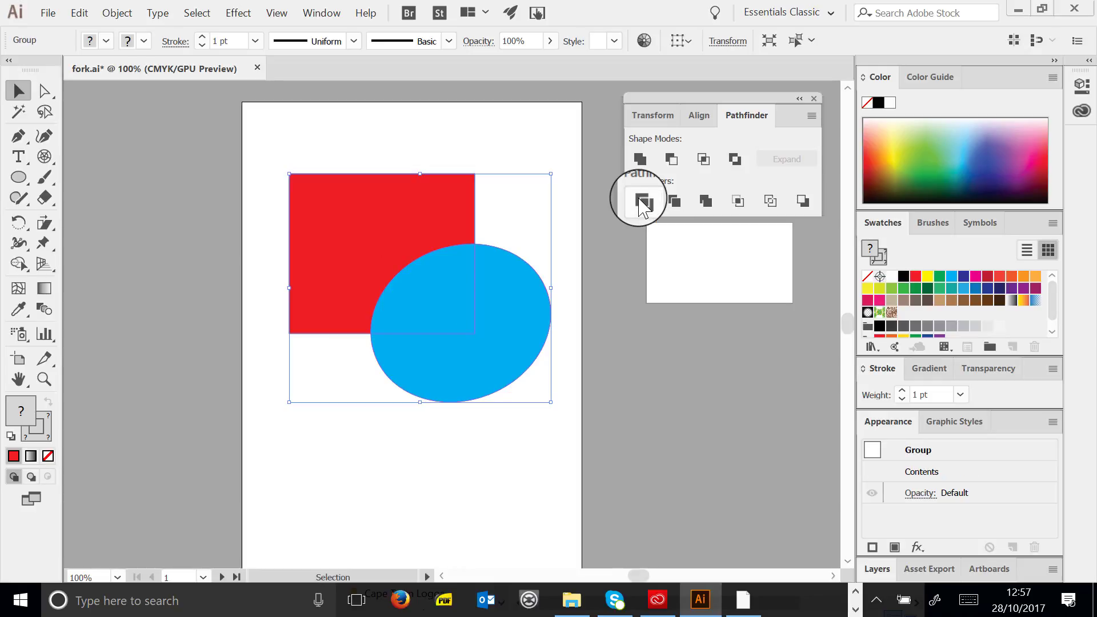
{"action": "double_click", "coordinate": [514, 334]}
{"action": "left_click_drag", "start_coordinate": [486, 334], "coordinate": [554, 415]}
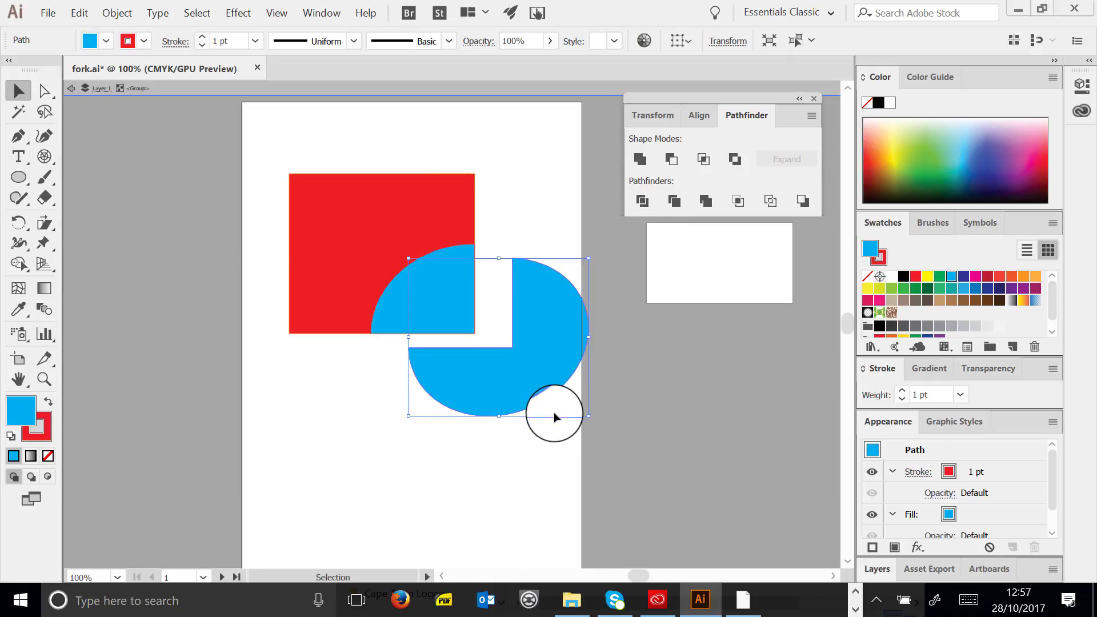
{"action": "key", "text": "ctrl+z"}
{"action": "key", "text": "ctrl+z"}
{"action": "key", "text": "ctrl+z"}
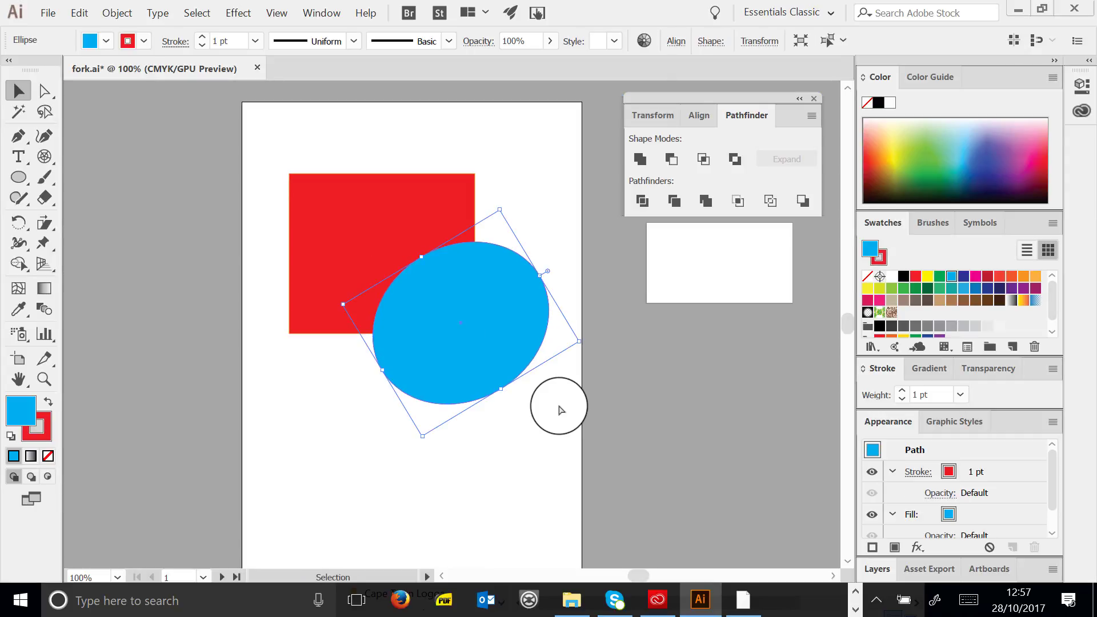
Select the rectangle and ellipse together, try Pathfinder Trim on them, and undo it
{"action": "left_click_drag", "start_coordinate": [249, 145], "coordinate": [563, 428]}
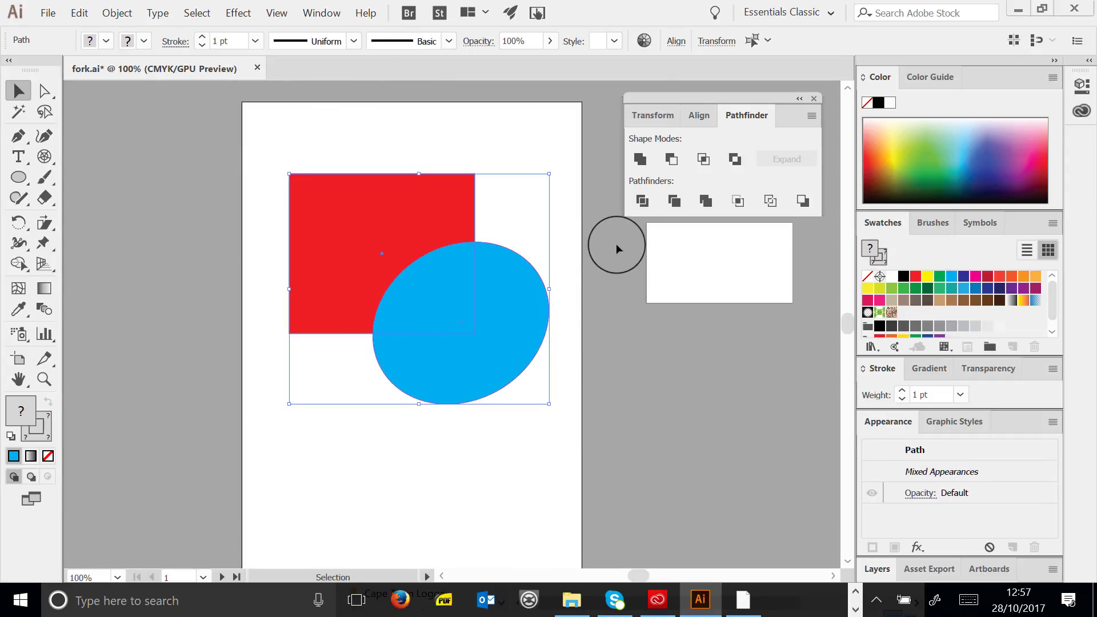
{"action": "left_click", "coordinate": [674, 200]}
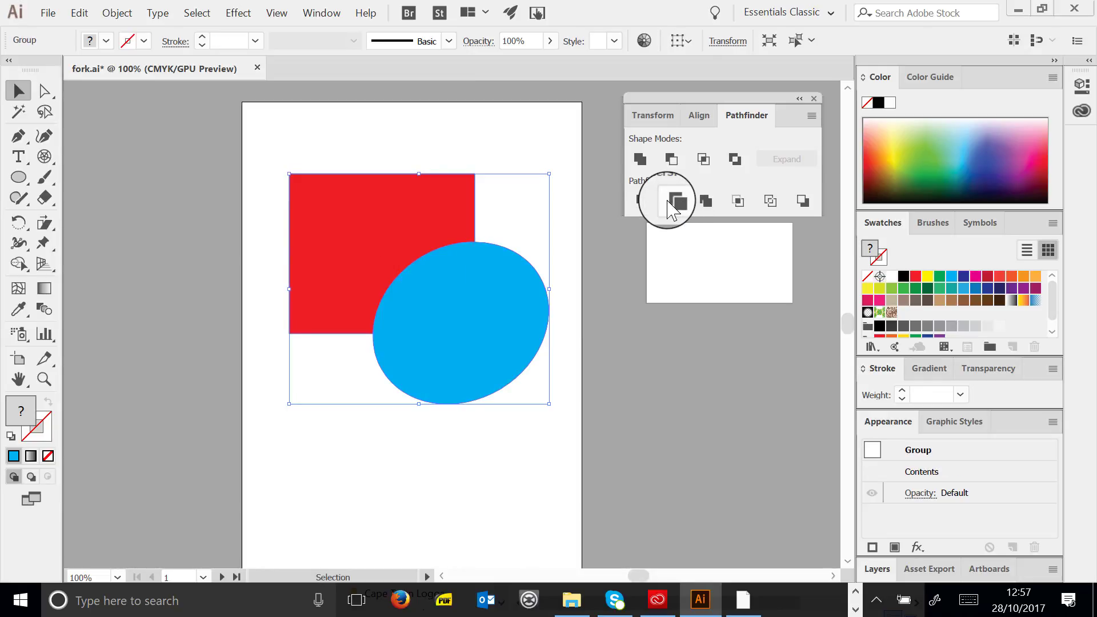
{"action": "left_click", "coordinate": [416, 268]}
{"action": "left_click", "coordinate": [568, 247]}
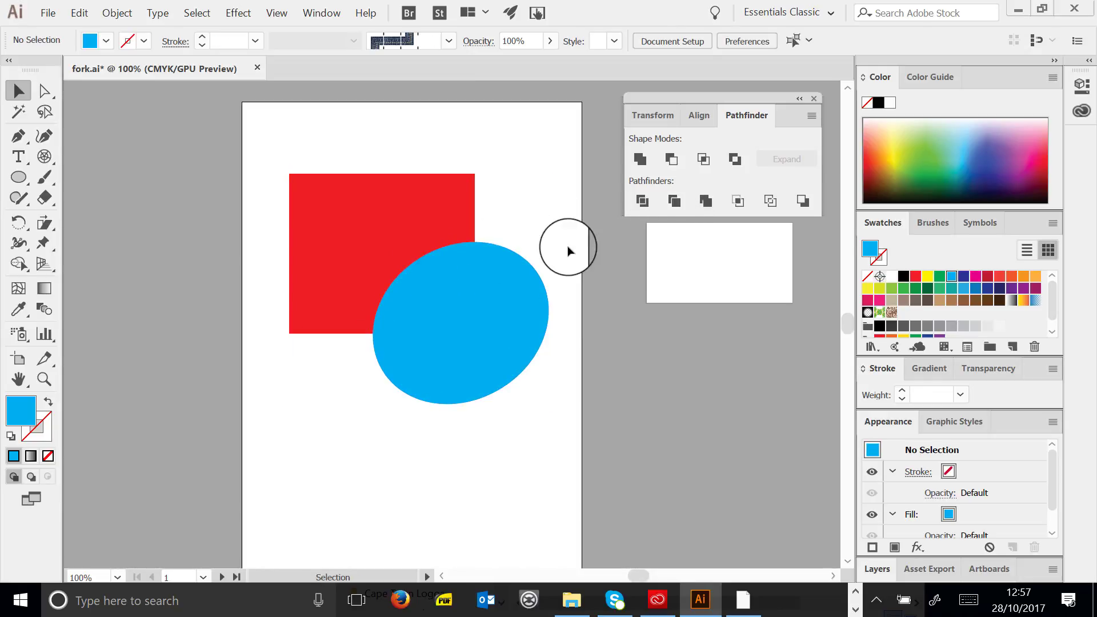
{"action": "left_click", "coordinate": [468, 311]}
{"action": "key", "text": "ctrl+z"}
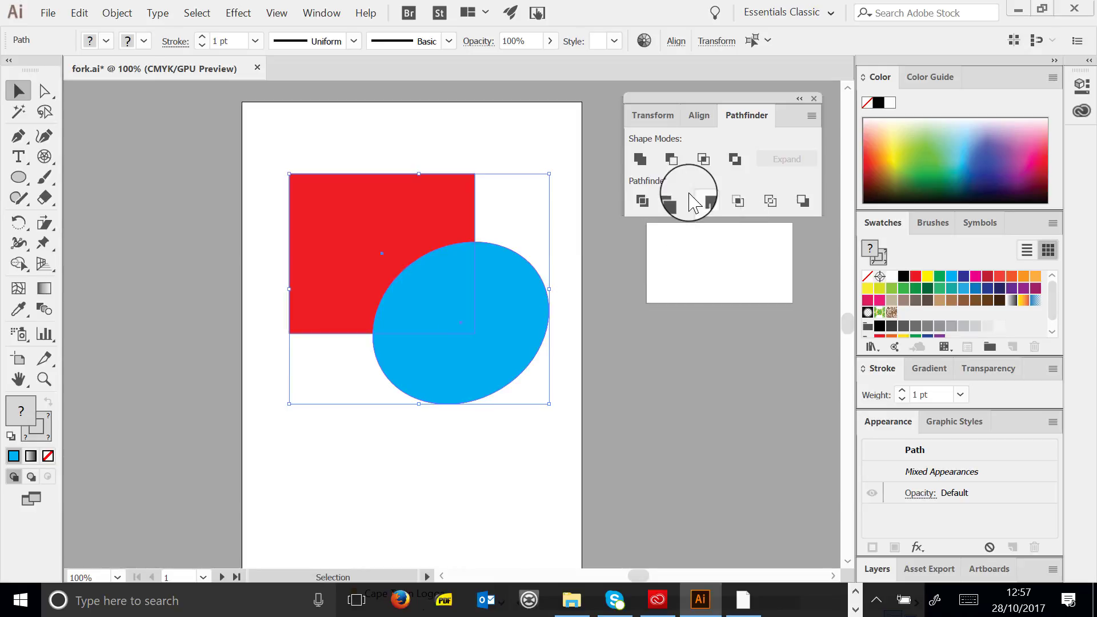
Try Pathfinder Merge and Crop in turn on the two selected shapes, undoing each
{"action": "left_click", "coordinate": [709, 200]}
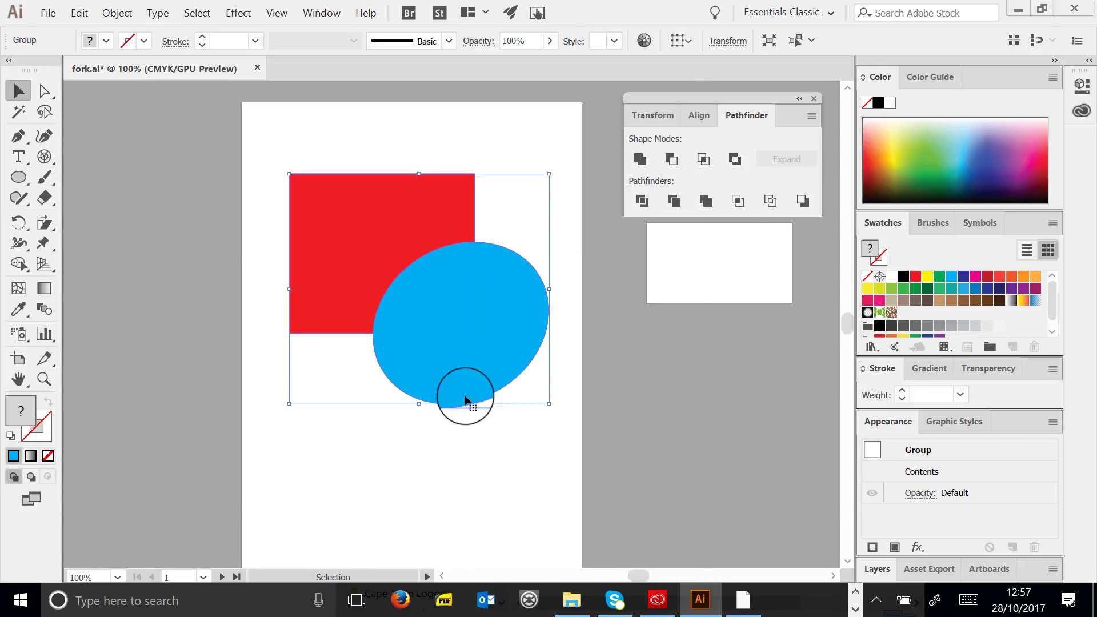
{"action": "key", "text": "ctrl+z"}
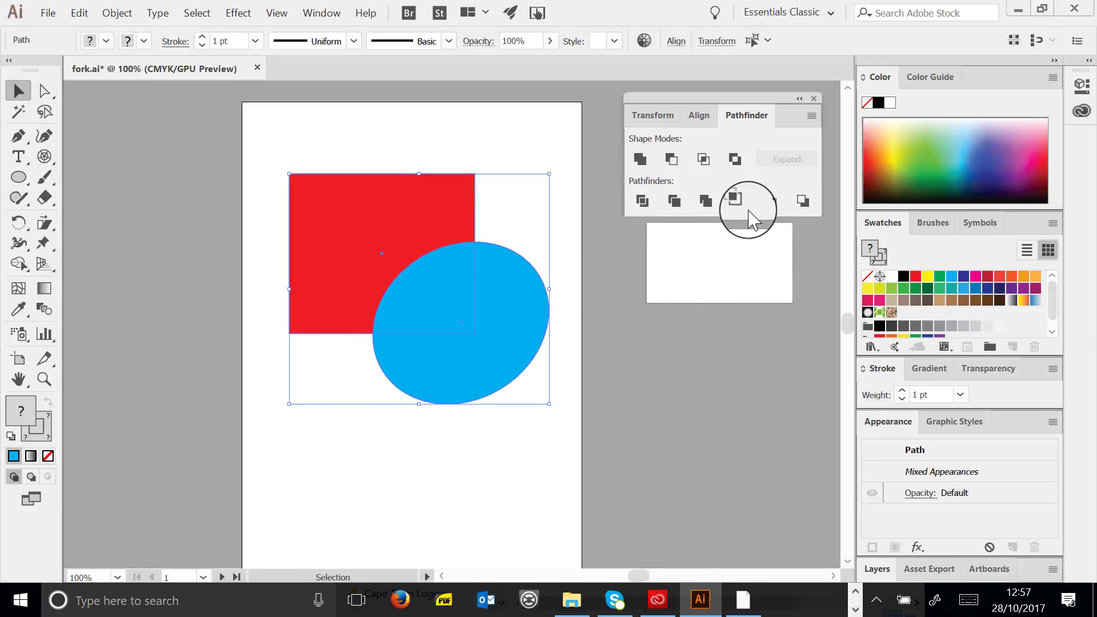
{"action": "left_click", "coordinate": [737, 200]}
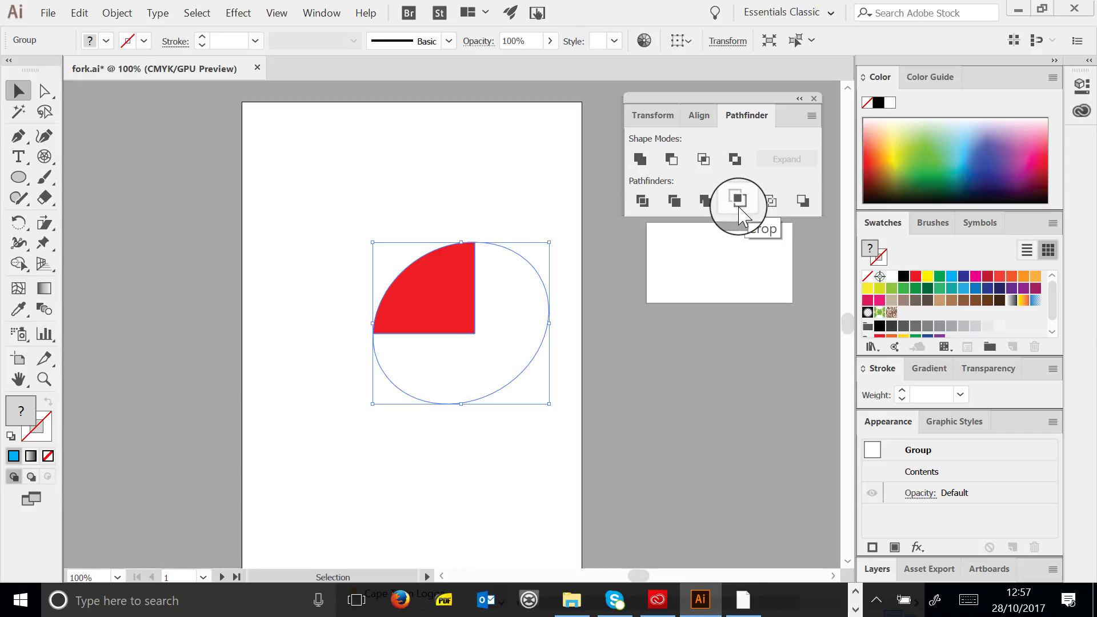
{"action": "key", "text": "ctrl+z"}
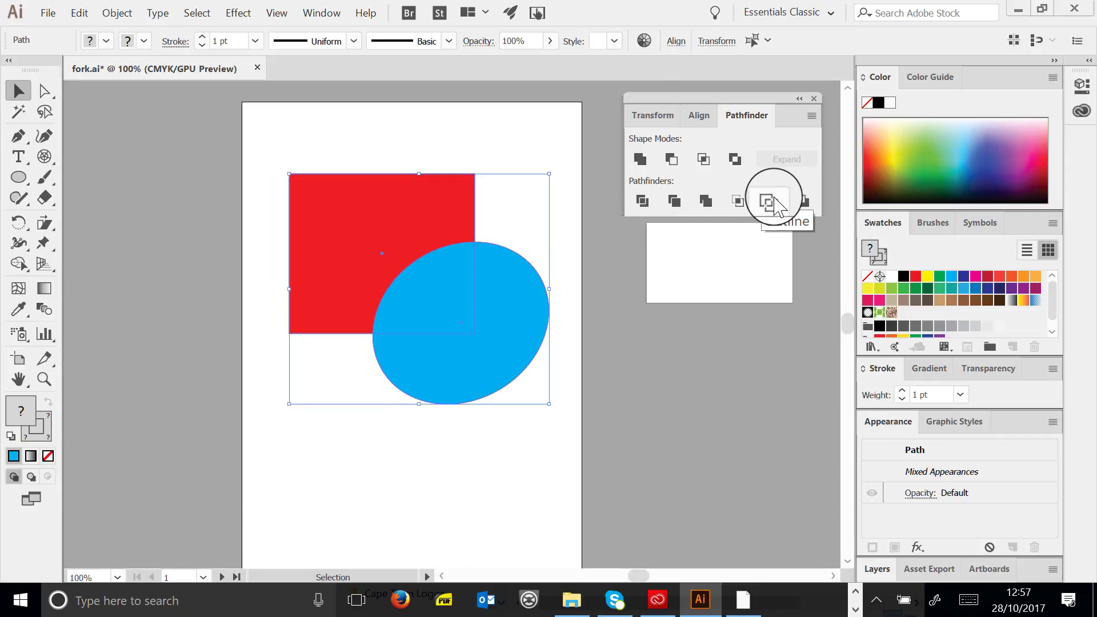
Try Pathfinder Outline and Minus Back in turn on the rectangle and ellipse, undoing each
{"action": "left_click", "coordinate": [770, 201]}
{"action": "key", "text": "ctrl+z"}
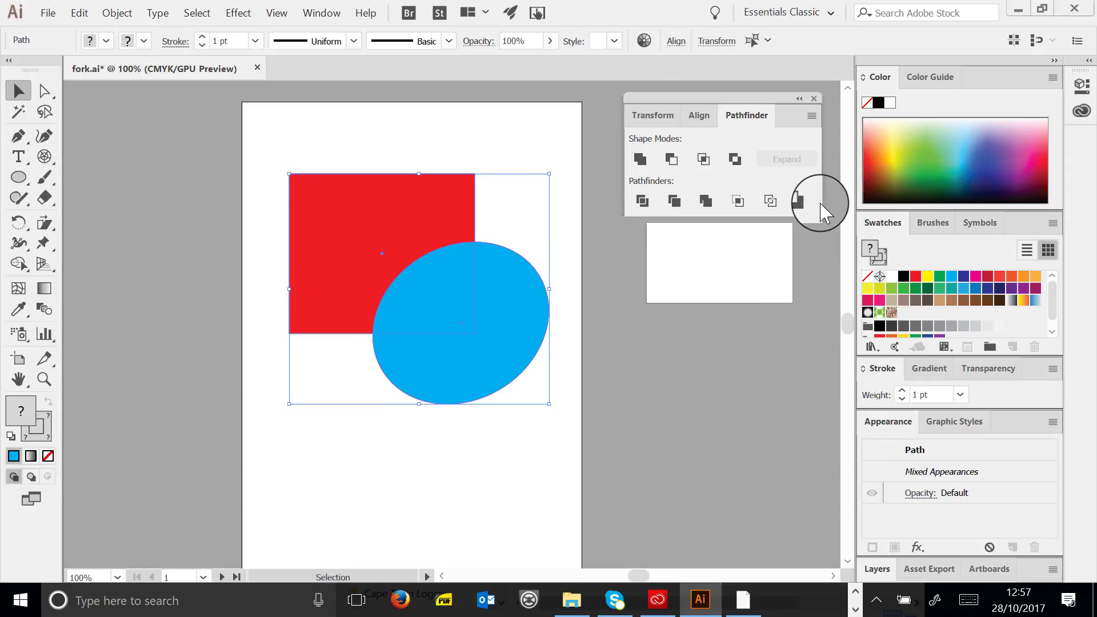
{"action": "left_click", "coordinate": [811, 206]}
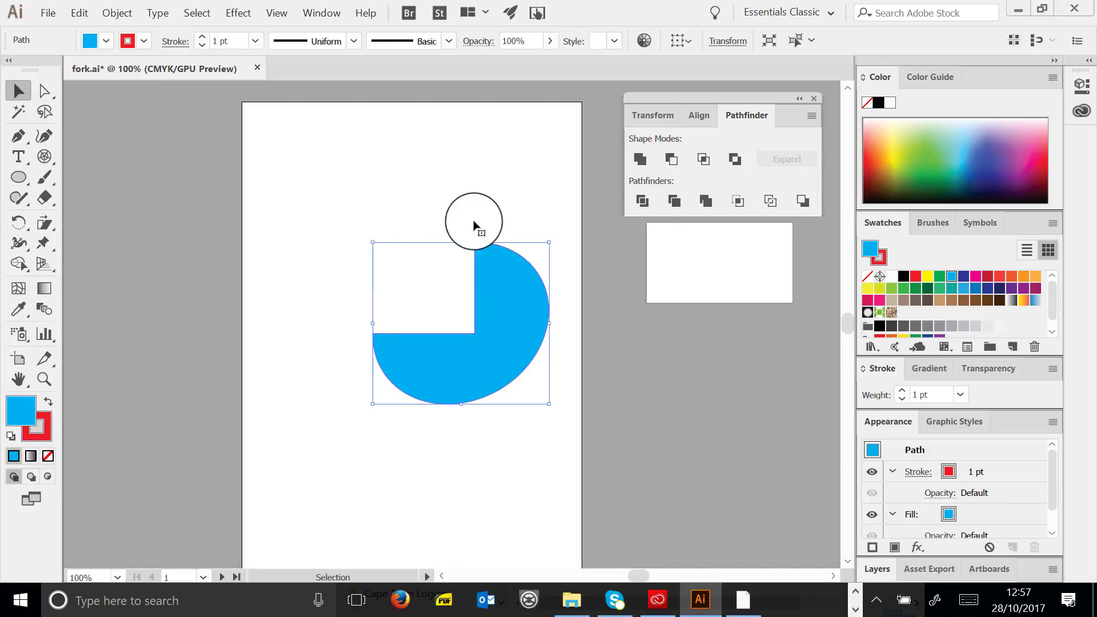
{"action": "key", "text": "v"}
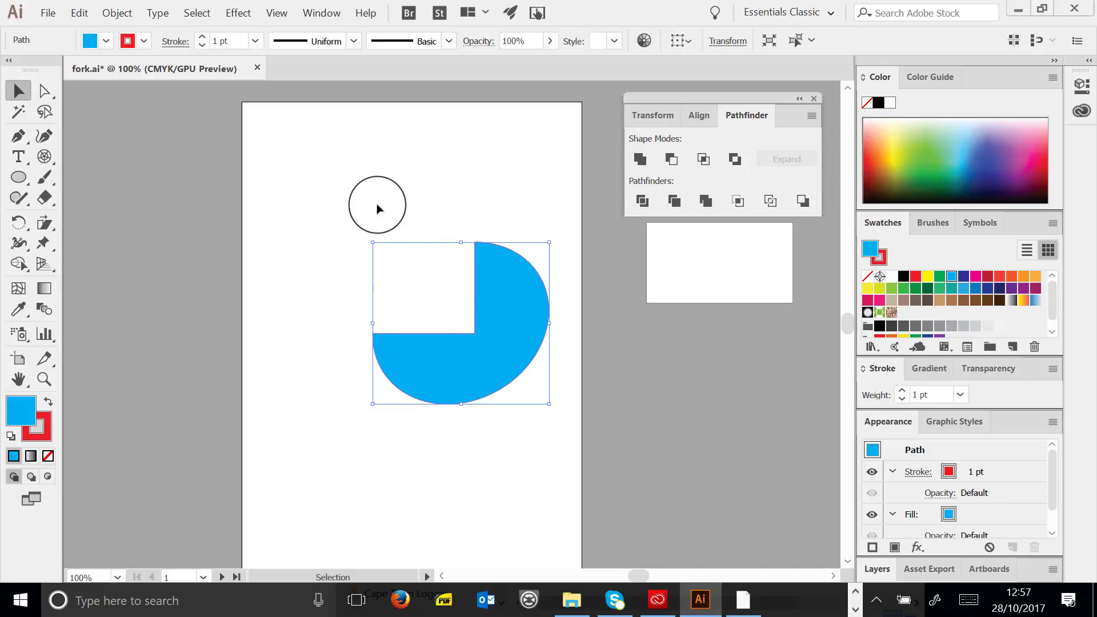
{"action": "key", "text": "ctrl+z"}
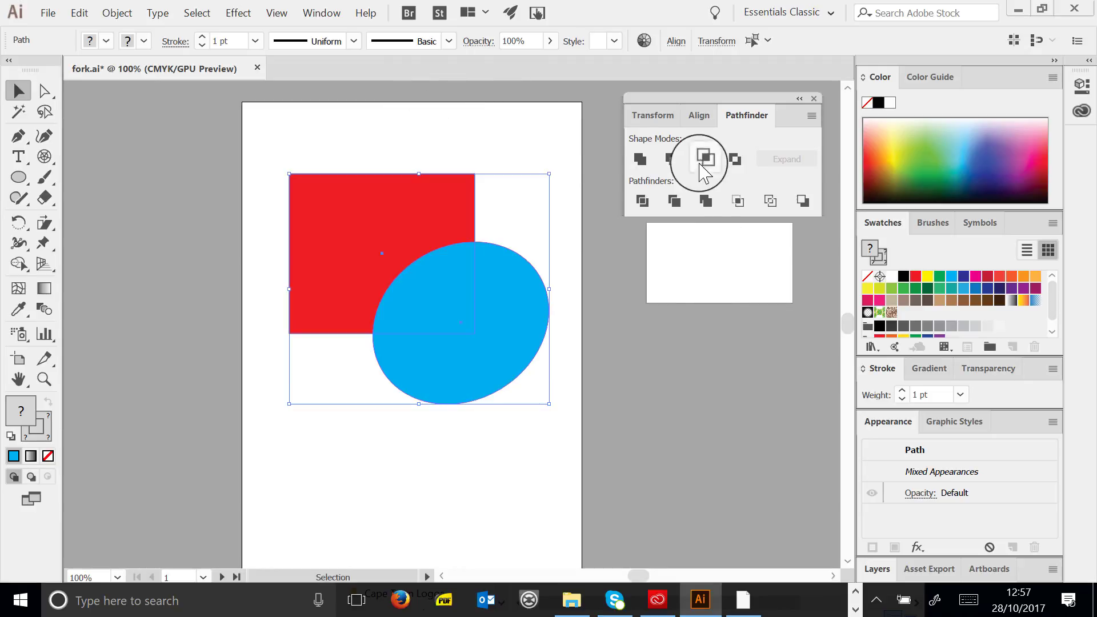
Try the Unite, Minus Front and Intersect shape modes in turn on the rectangle and ellipse, undoing each
{"action": "left_click", "coordinate": [640, 160]}
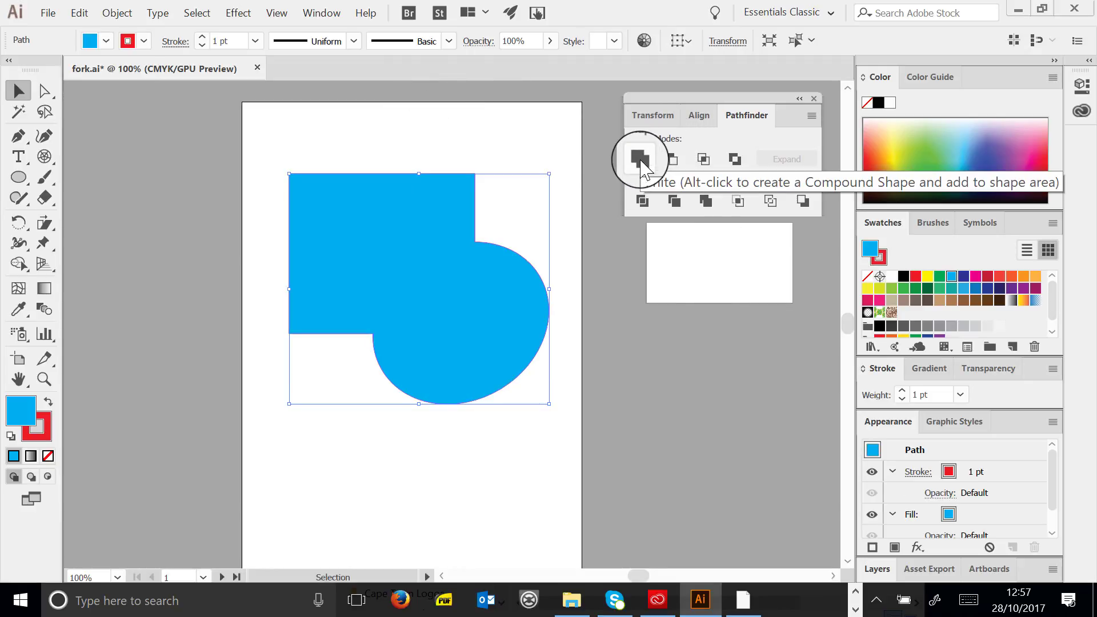
{"action": "key", "text": "ctrl+z"}
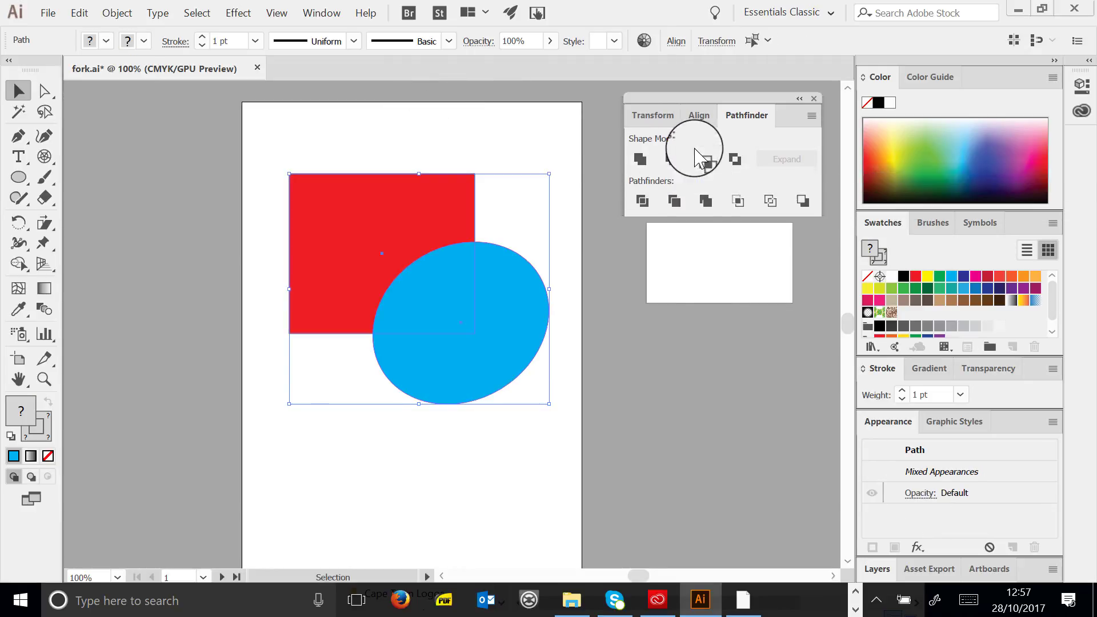
{"action": "left_click", "coordinate": [674, 163]}
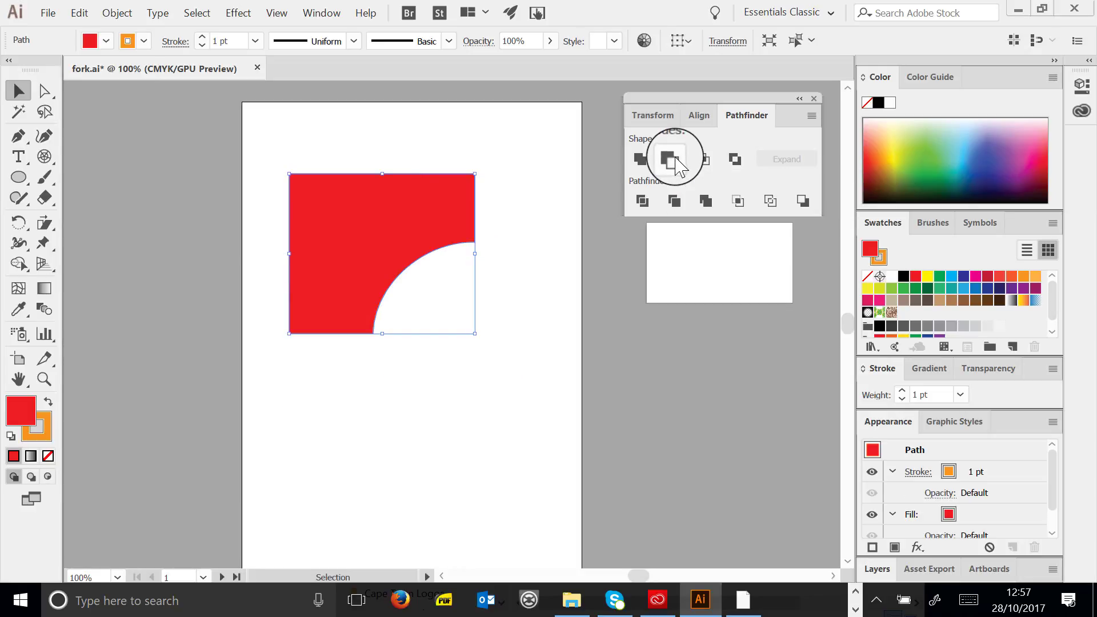
{"action": "key", "text": "ctrl+z"}
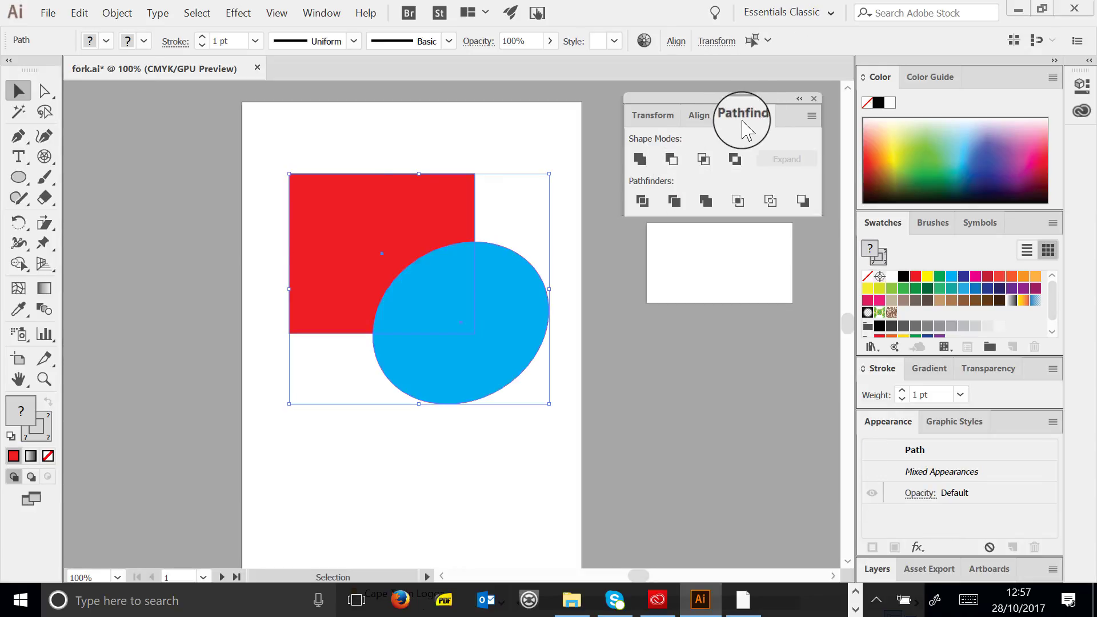
{"action": "left_click", "coordinate": [704, 159]}
{"action": "key", "text": "ctrl+z"}
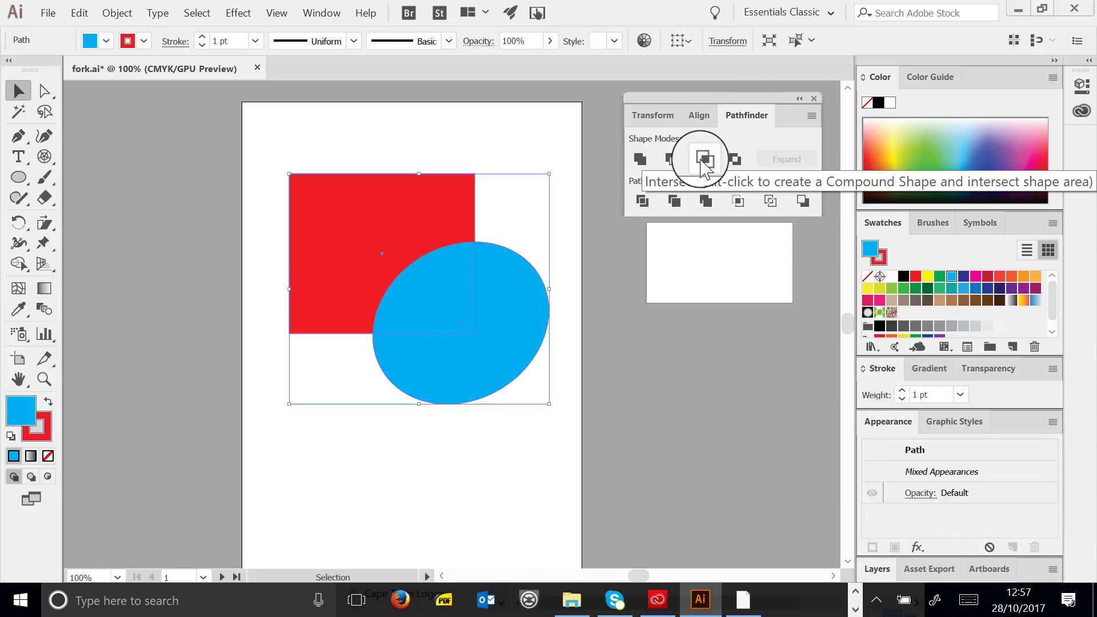
Try the Exclude shape mode on the rectangle and ellipse, undo it, and deselect both shapes
{"action": "left_click", "coordinate": [733, 160]}
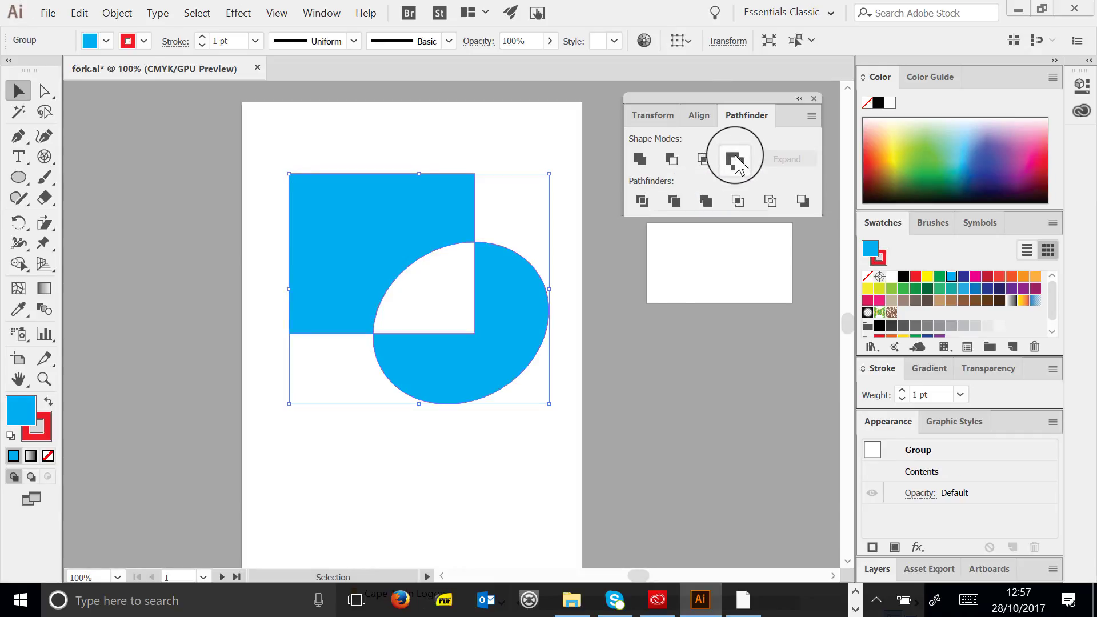
{"action": "key", "text": "a"}
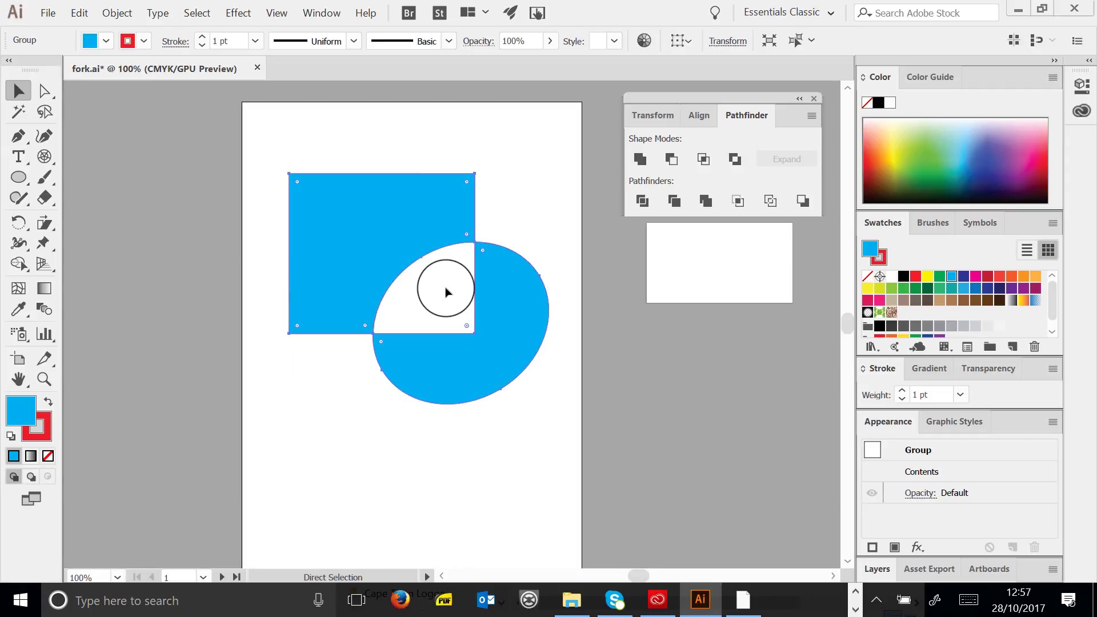
{"action": "key", "text": "ctrl+z"}
{"action": "left_click", "coordinate": [600, 166]}
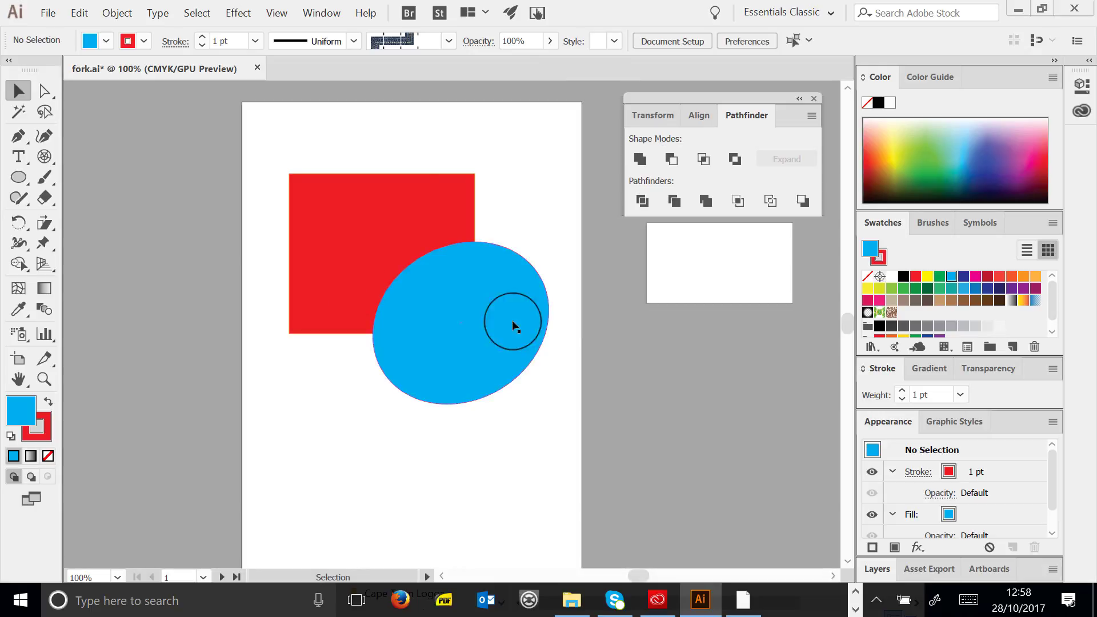
Close the Pathfinder panel and delete the red rectangle and the blue ellipse from the artboard
{"action": "left_click", "coordinate": [816, 97]}
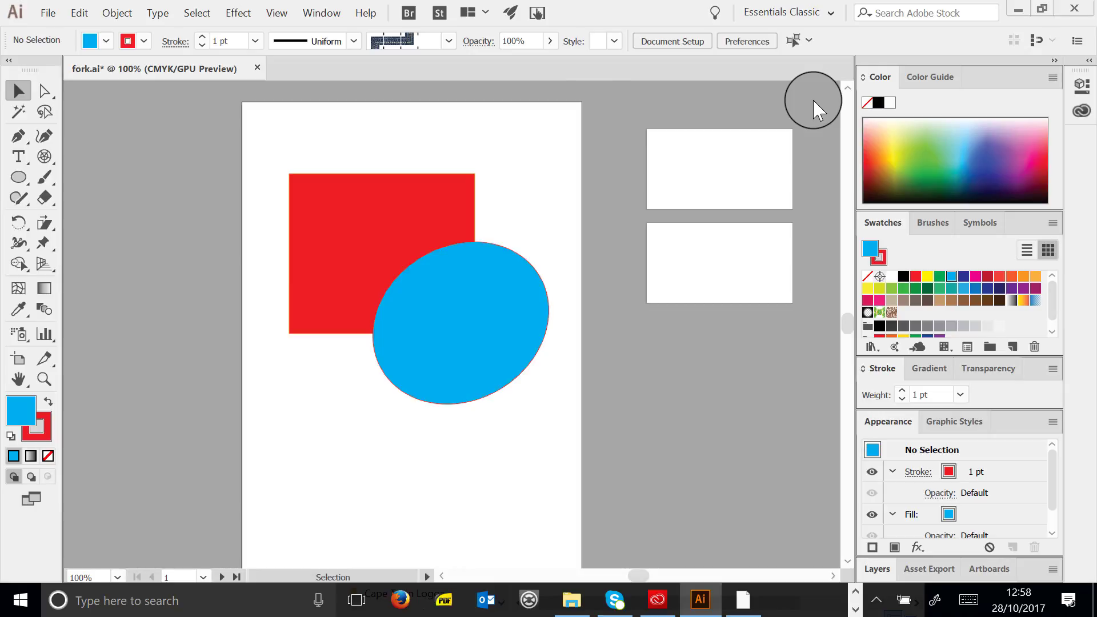
{"action": "left_click_drag", "start_coordinate": [270, 130], "coordinate": [527, 432]}
{"action": "key", "text": "Delete"}
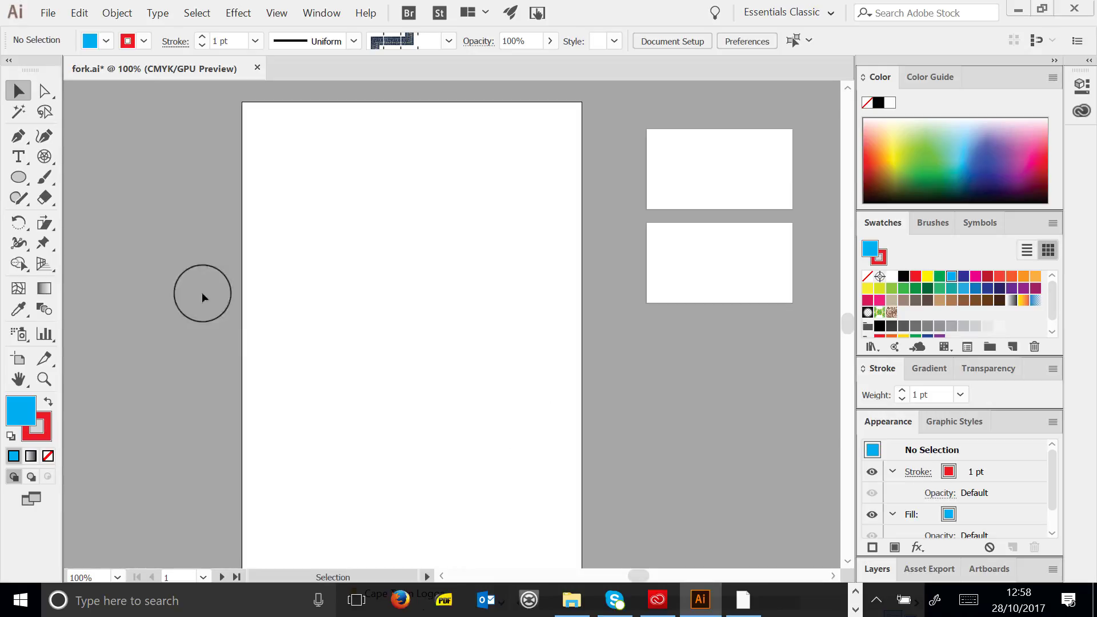
Draw a small blue rectangle with a red stroke and duplicate it three times to form an uneven row of four
{"action": "left_click_drag", "start_coordinate": [18, 177], "coordinate": [103, 188]}
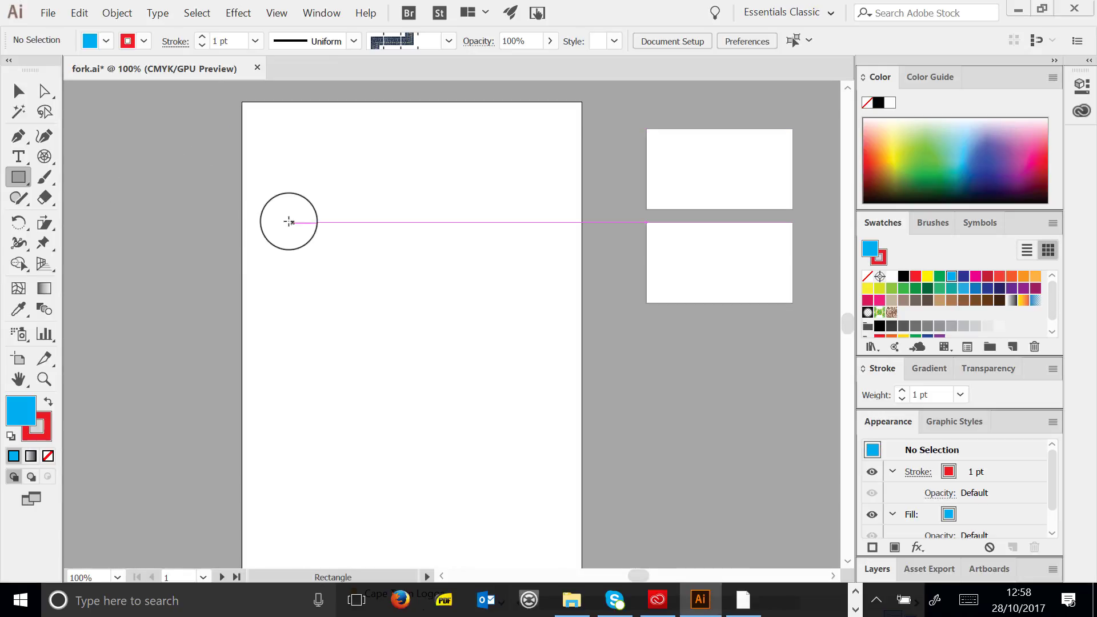
{"action": "left_click_drag", "start_coordinate": [279, 226], "coordinate": [365, 262]}
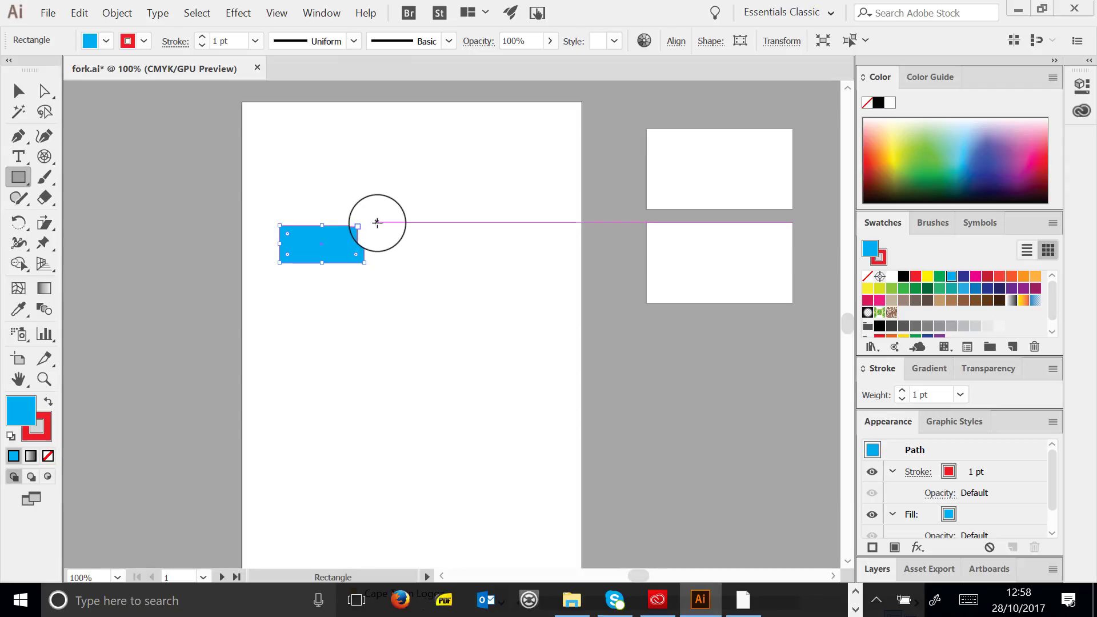
{"action": "left_click", "coordinate": [18, 91]}
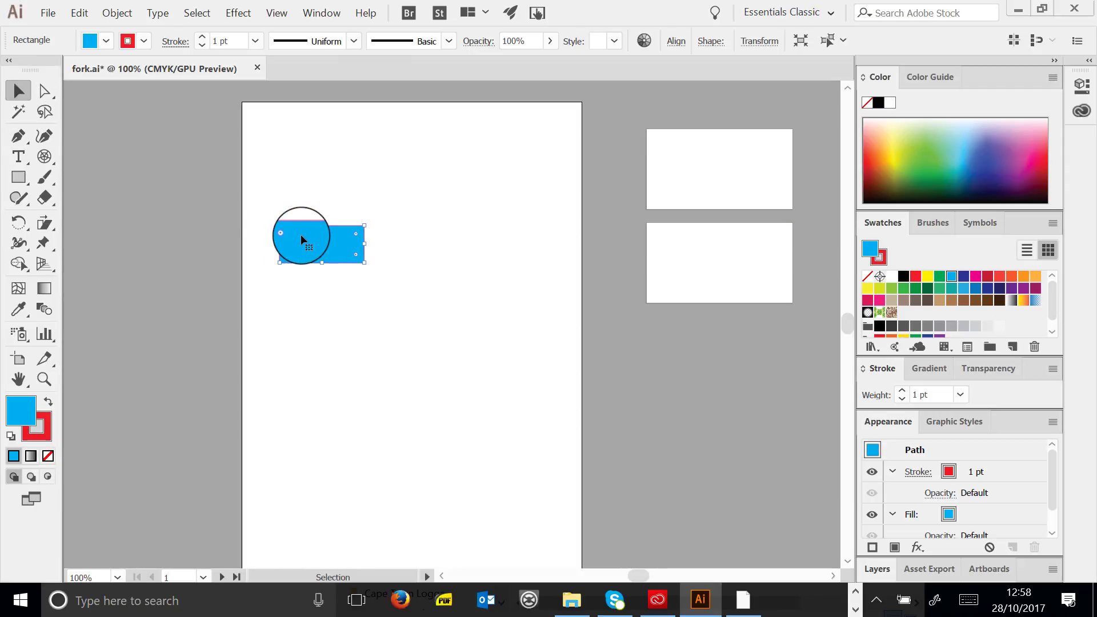
{"action": "left_click_drag", "start_coordinate": [301, 243], "coordinate": [411, 260]}
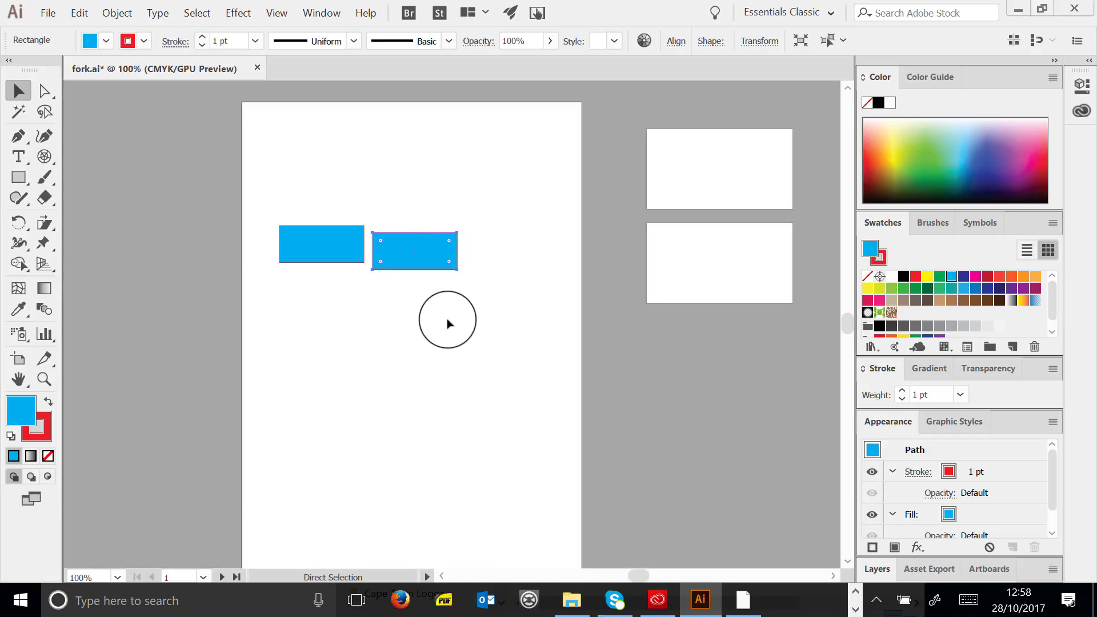
{"action": "key", "text": "ctrl+v"}
{"action": "left_click_drag", "start_coordinate": [419, 309], "coordinate": [495, 258]}
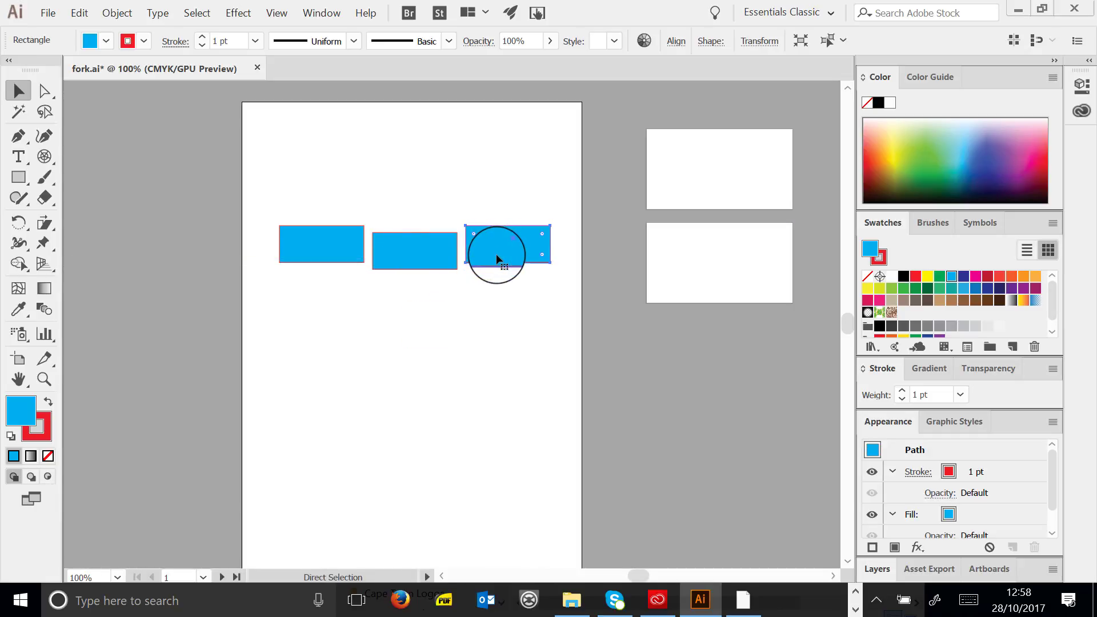
{"action": "key", "text": "ctrl+v"}
{"action": "left_click_drag", "start_coordinate": [454, 318], "coordinate": [236, 248]}
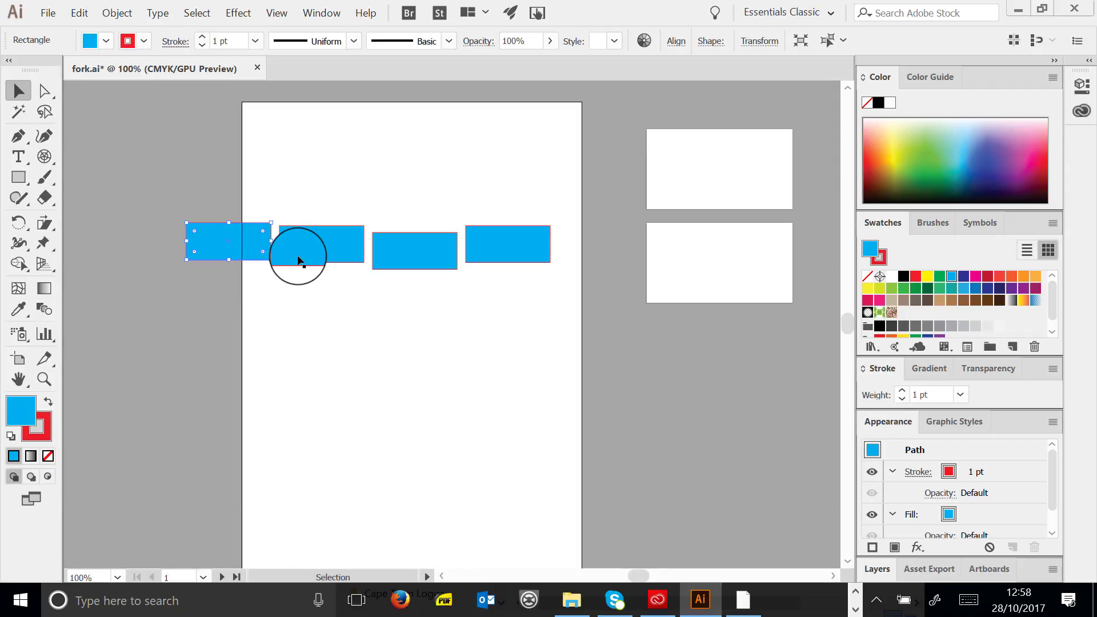
Show the Align panel and align the top edges of all four rectangles
{"action": "left_click", "coordinate": [320, 14]}
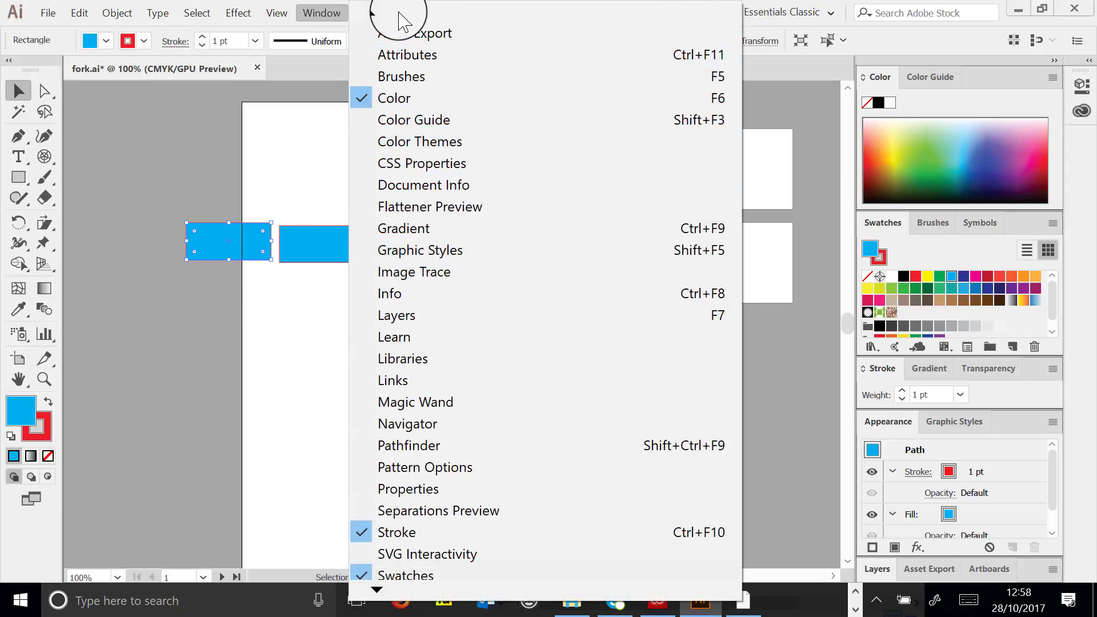
{"action": "mouse_move", "coordinate": [377, 10]}
{"action": "left_click", "coordinate": [421, 106]}
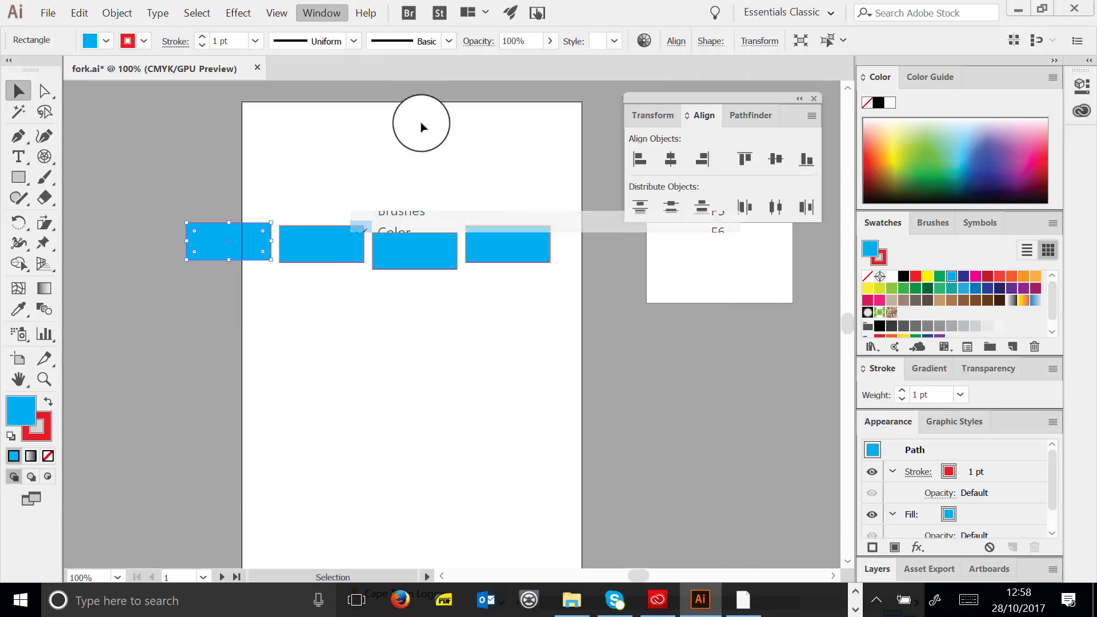
{"action": "left_click_drag", "start_coordinate": [522, 179], "coordinate": [198, 307]}
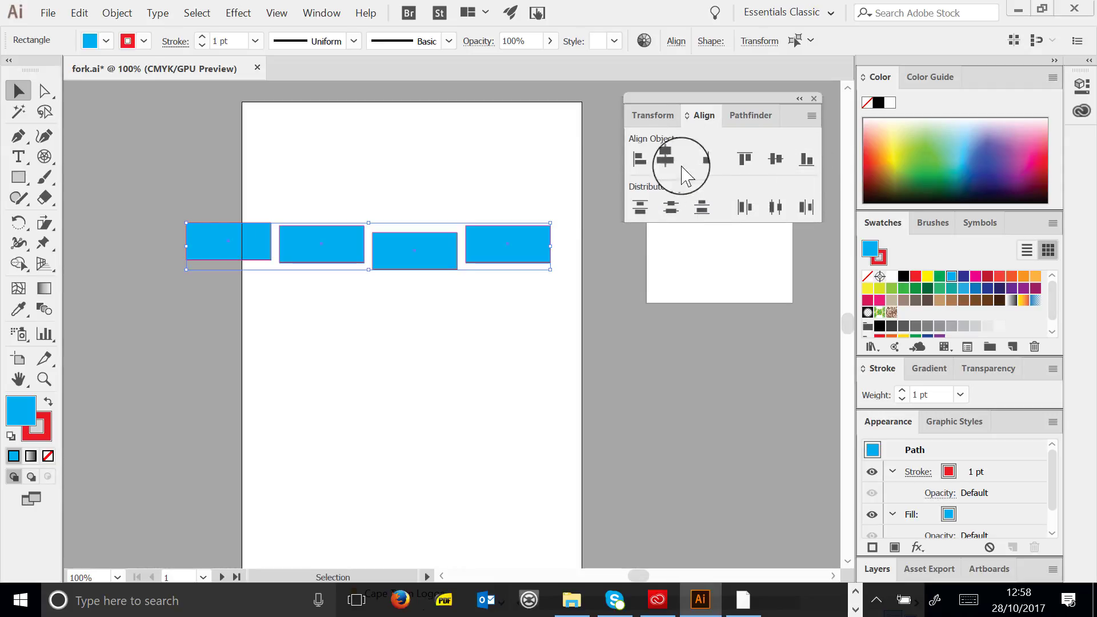
{"action": "left_click", "coordinate": [744, 159]}
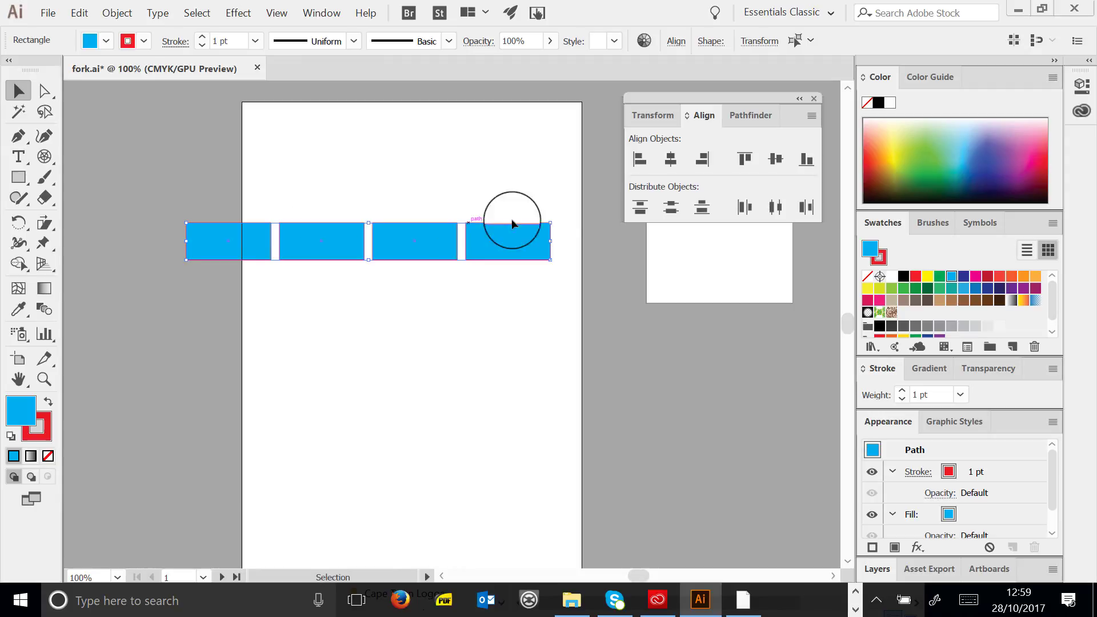
Try aligning the four rectangles by their left edges and undo it
{"action": "left_click", "coordinate": [640, 159]}
{"action": "key", "text": "ctrl+z"}
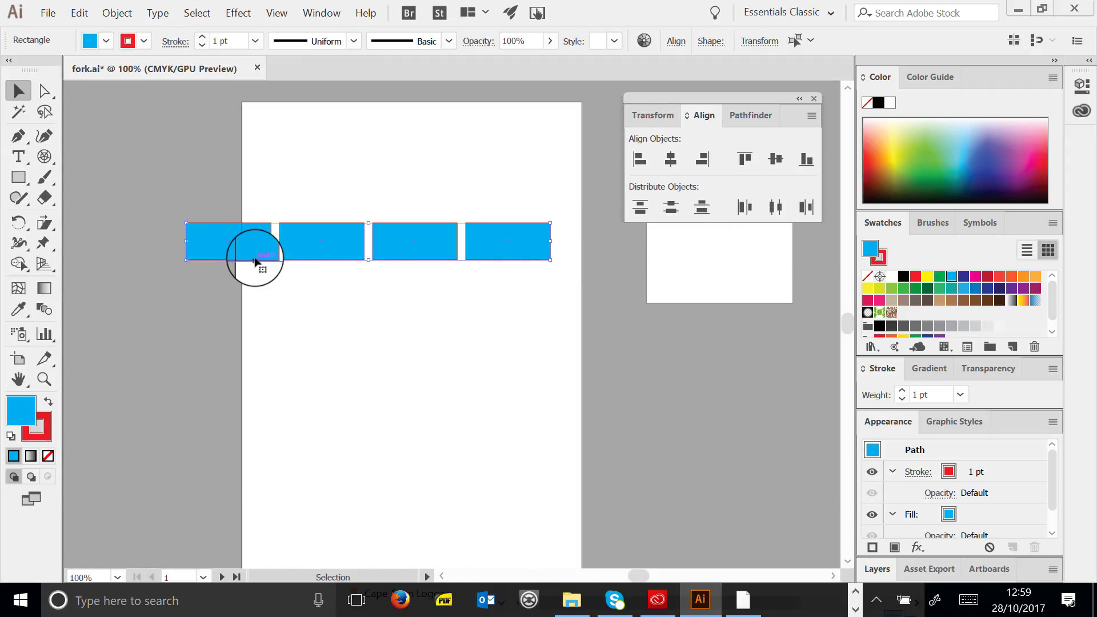
Show the Align panel's extra options to examine Distribute Spacing and Align To, and deselect the rectangles
{"action": "left_click", "coordinate": [807, 112]}
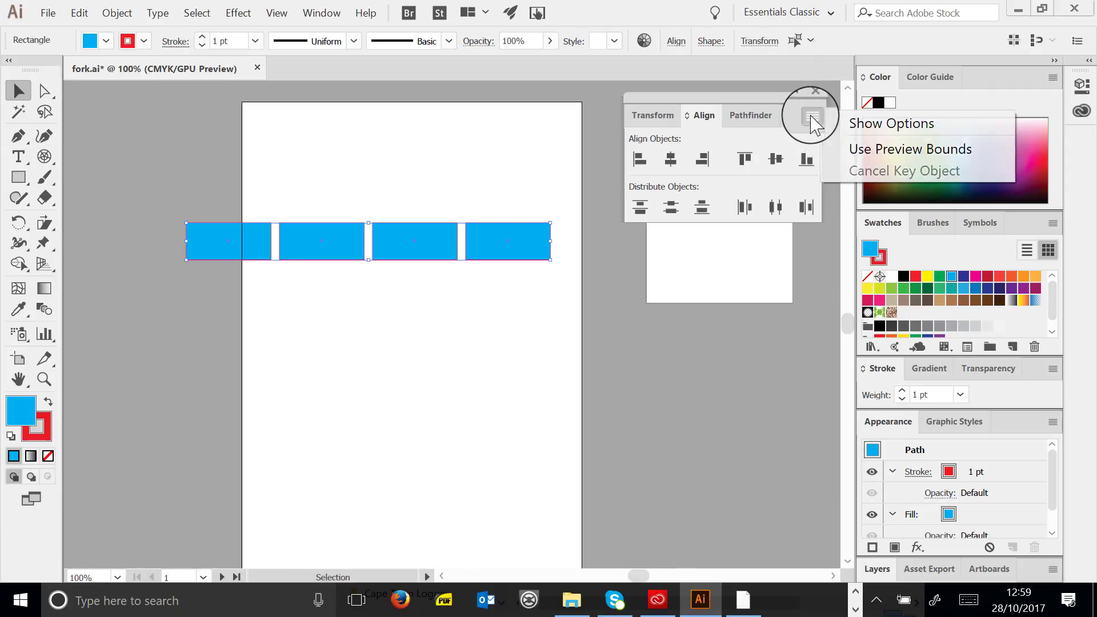
{"action": "left_click", "coordinate": [855, 122]}
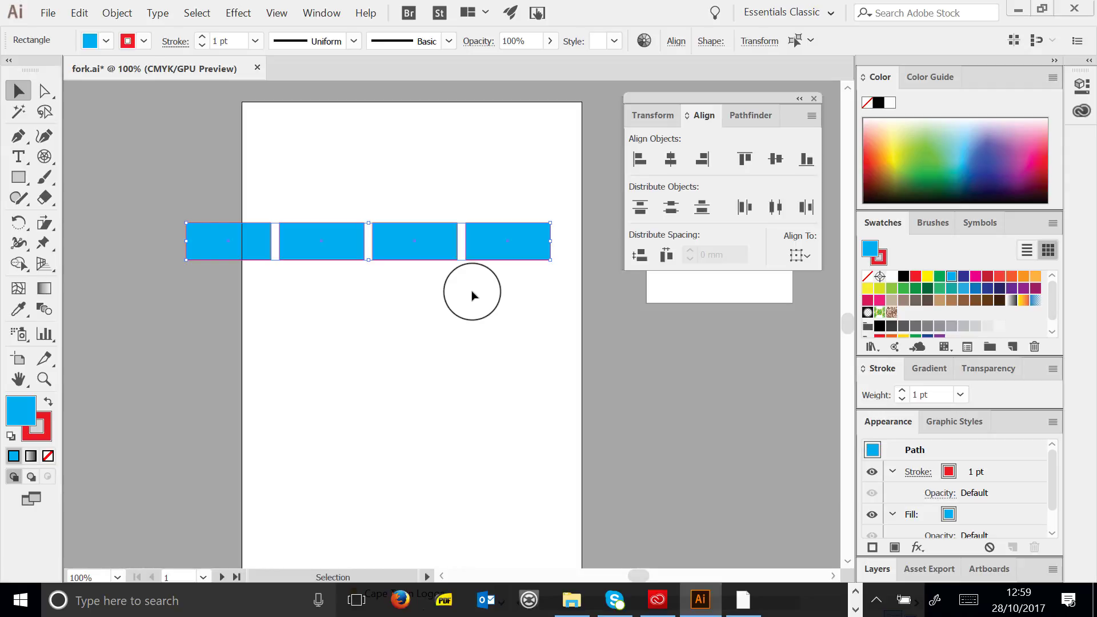
{"action": "left_click", "coordinate": [477, 195]}
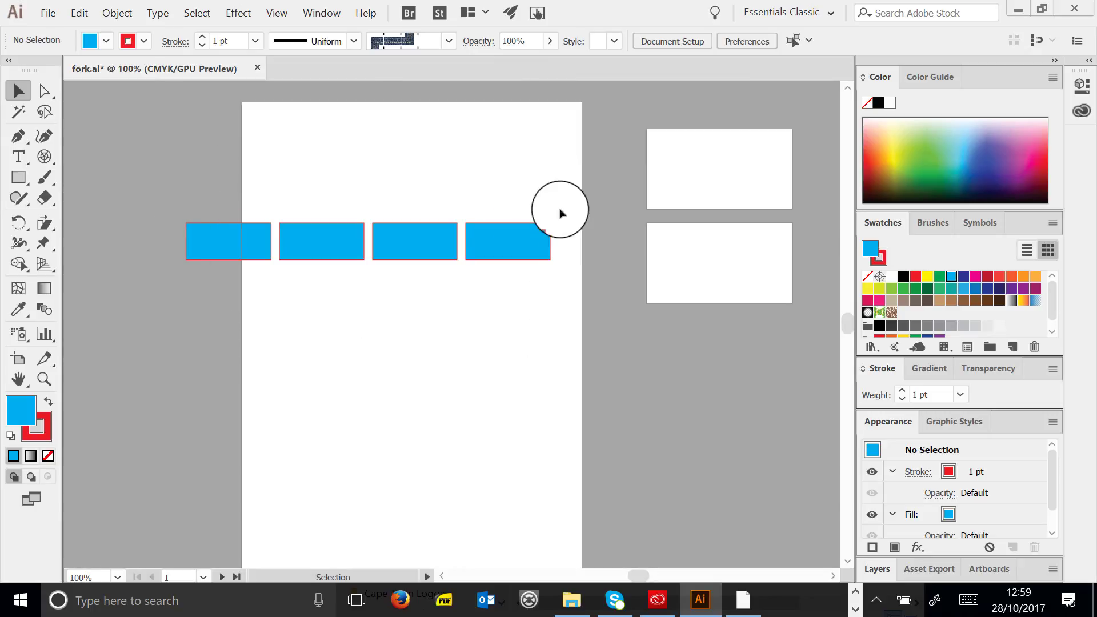
Try moving the third and fourth rectangles individually below the row, and undo both moves
{"action": "left_click_drag", "start_coordinate": [526, 248], "coordinate": [427, 302]}
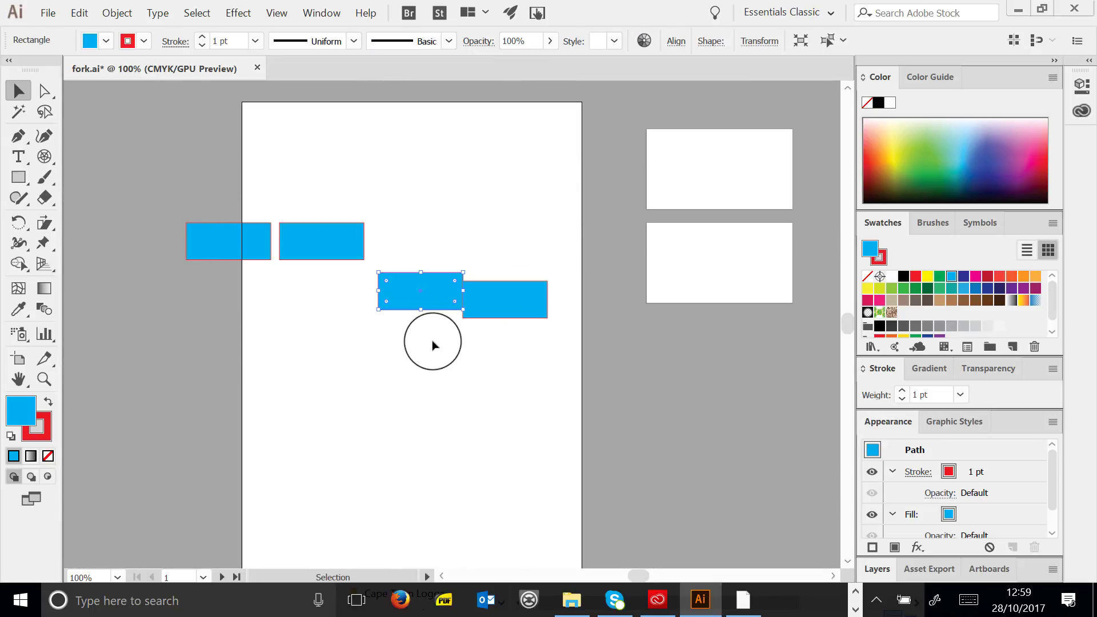
{"action": "key", "text": "ctrl+z"}
{"action": "key", "text": "ctrl+z"}
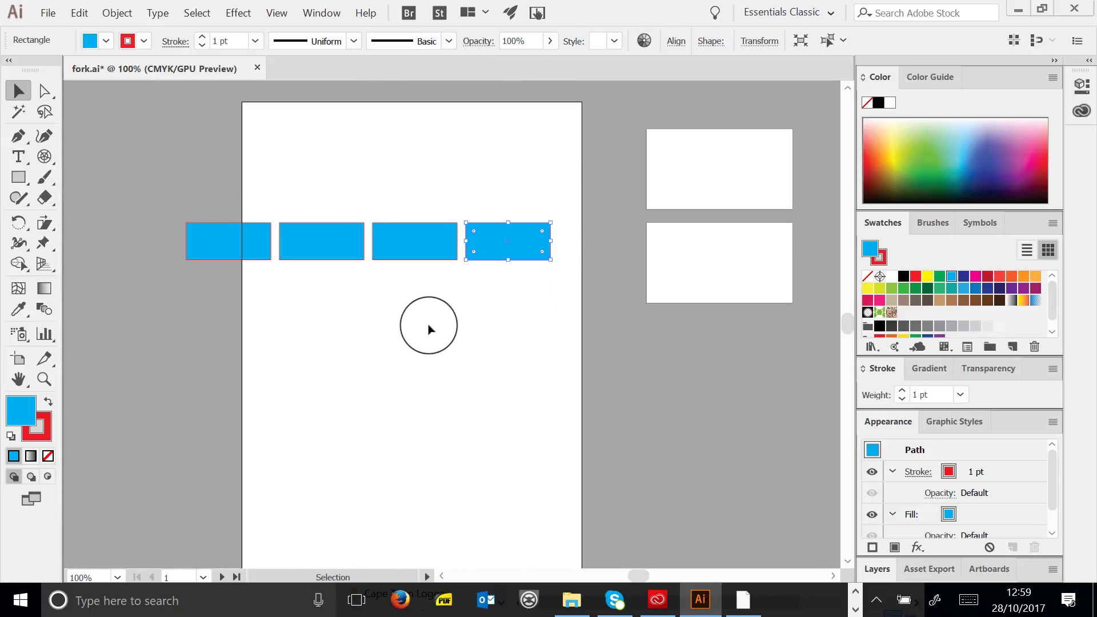
Select all four rectangles in the row and group them
{"action": "left_click", "coordinate": [585, 109]}
{"action": "left_click_drag", "start_coordinate": [561, 156], "coordinate": [164, 316]}
{"action": "left_click_drag", "start_coordinate": [561, 136], "coordinate": [205, 281]}
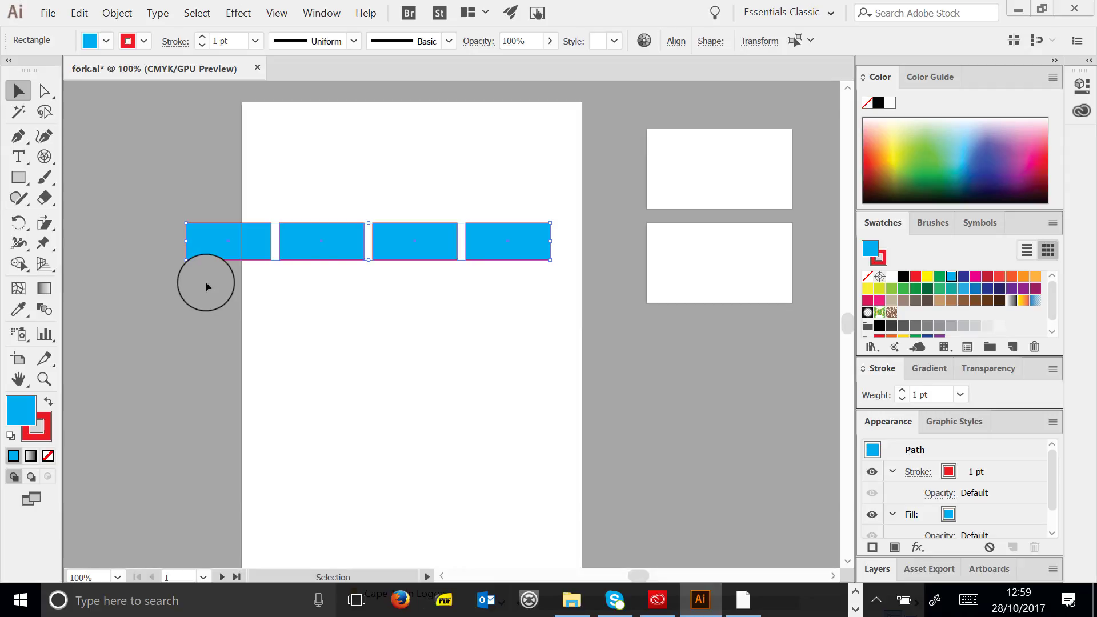
{"action": "key", "text": "ctrl+g"}
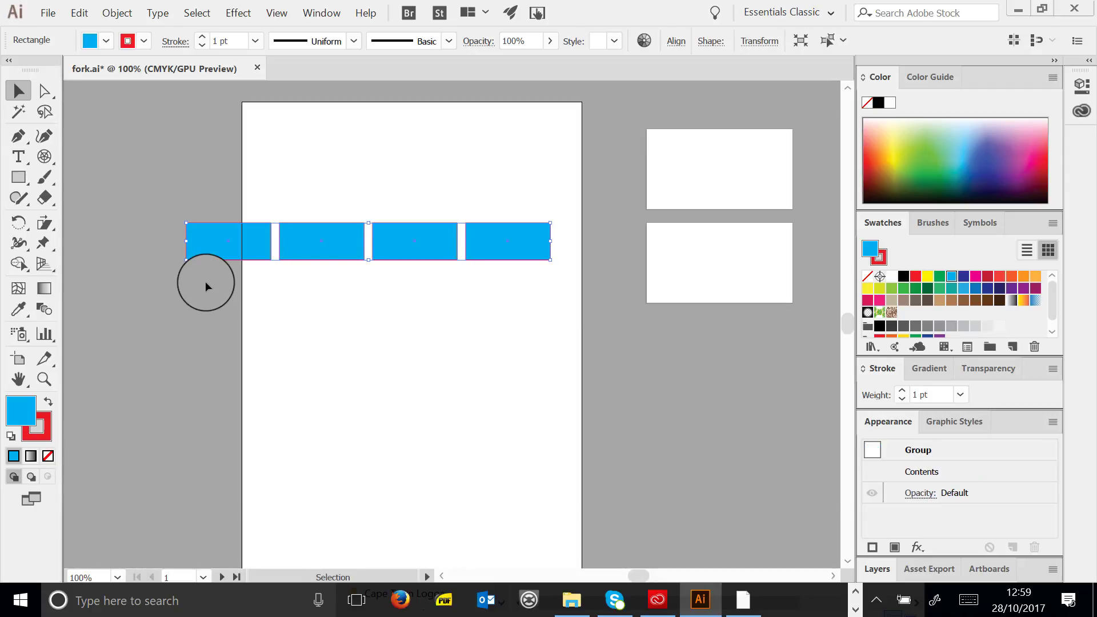
Move the rectangle group fully onto the artboard and scale it down proportionally to fit within the page width
{"action": "left_click_drag", "start_coordinate": [342, 245], "coordinate": [388, 247]}
{"action": "left_click", "coordinate": [281, 344]}
{"action": "left_click_drag", "start_coordinate": [600, 267], "coordinate": [463, 252]}
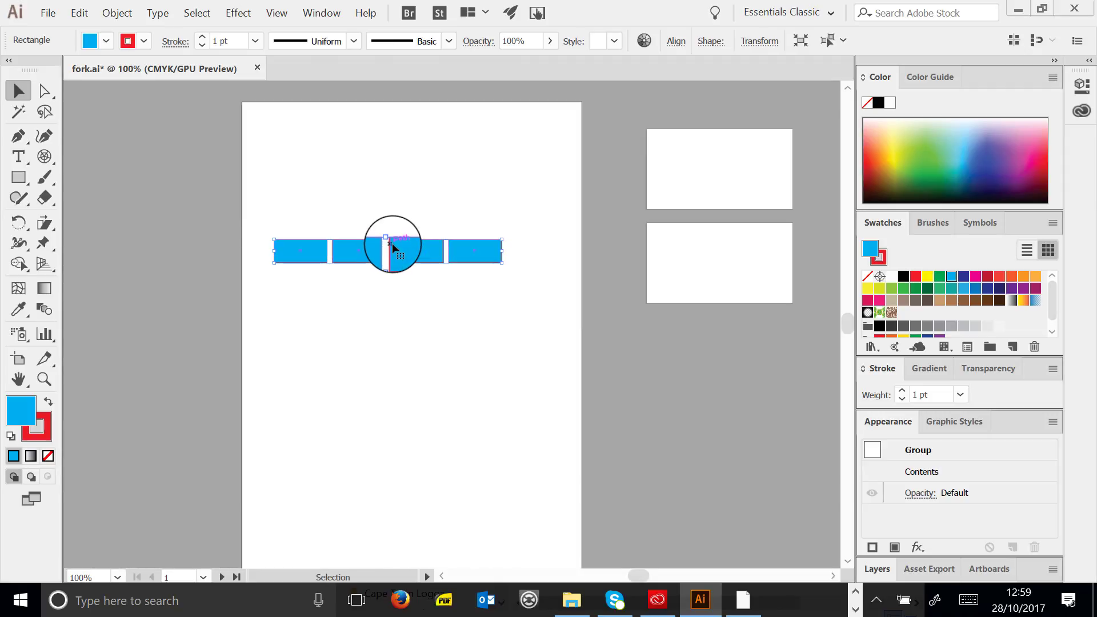
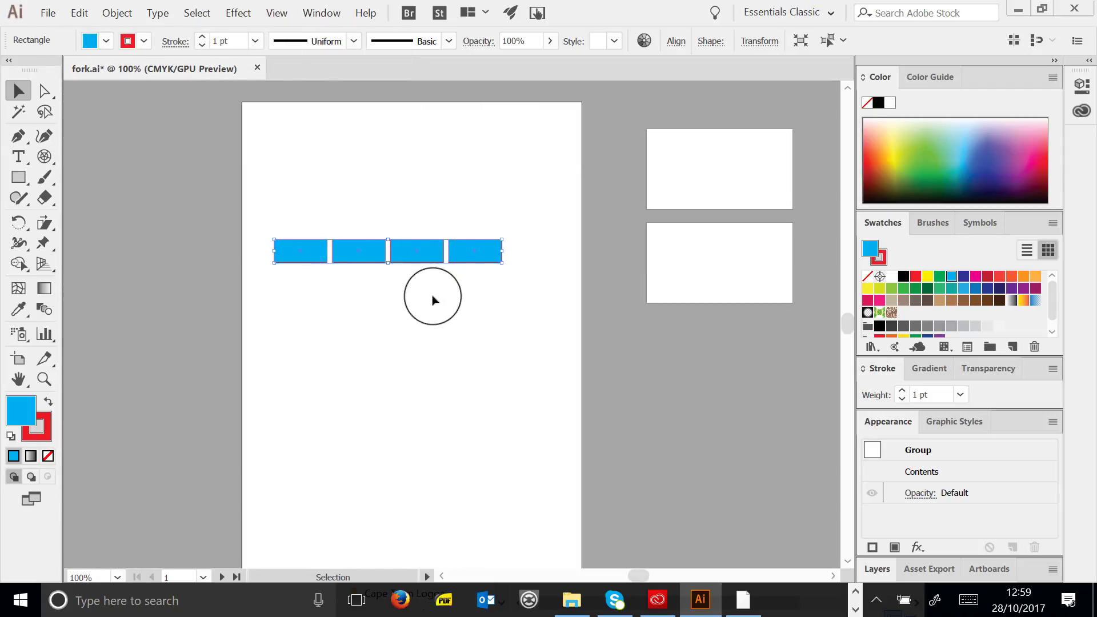
In the group's isolation mode, offset the second rectangle below the row and the third above it, round the third's corners, and exit isolation
{"action": "double_click", "coordinate": [398, 246]}
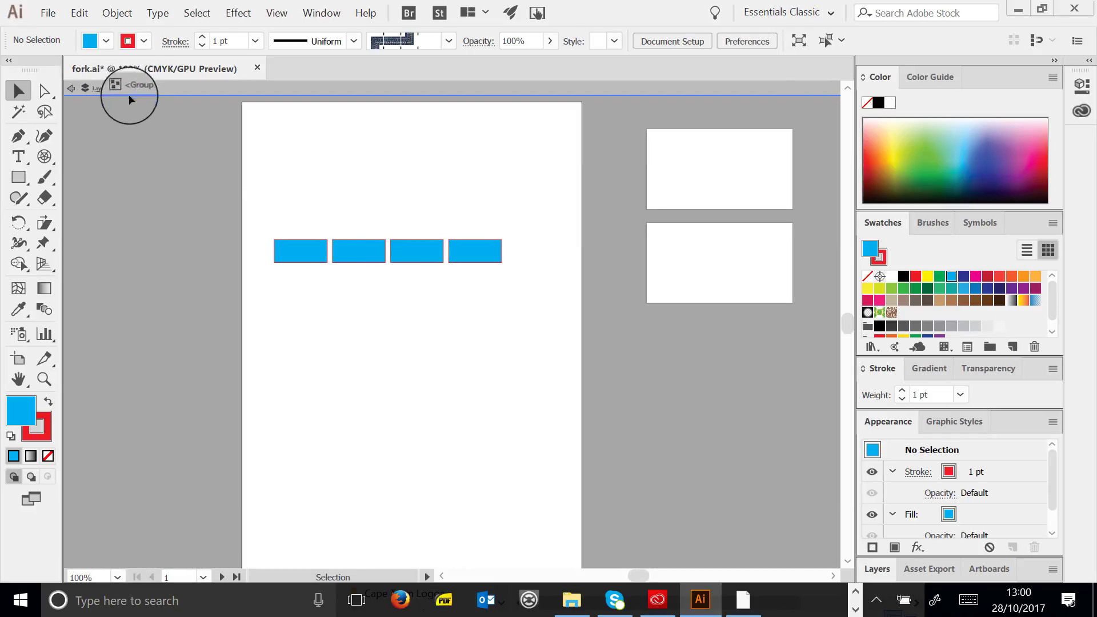
{"action": "left_click", "coordinate": [355, 255]}
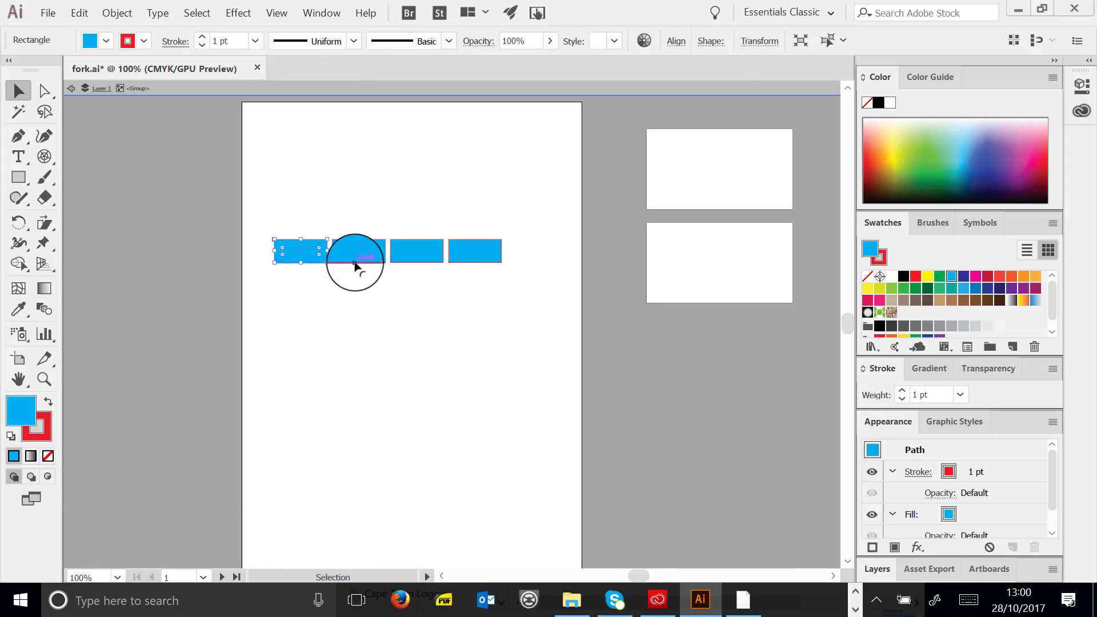
{"action": "left_click_drag", "start_coordinate": [422, 262], "coordinate": [422, 218]}
{"action": "left_click_drag", "start_coordinate": [368, 262], "coordinate": [363, 289]}
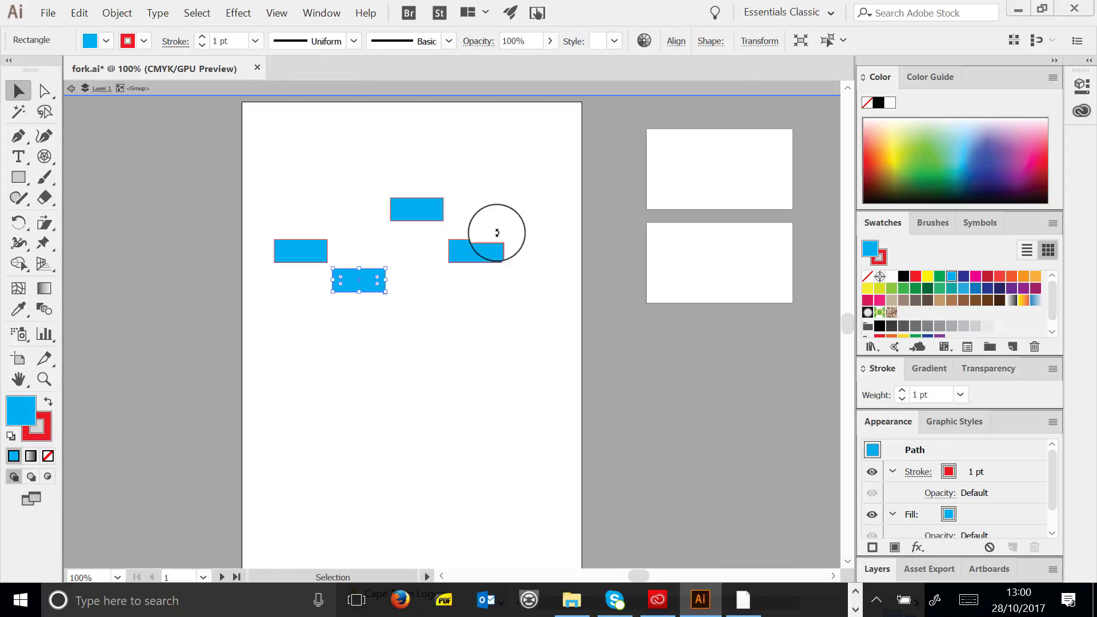
{"action": "left_click_drag", "start_coordinate": [424, 209], "coordinate": [401, 227]}
{"action": "left_click", "coordinate": [419, 258]}
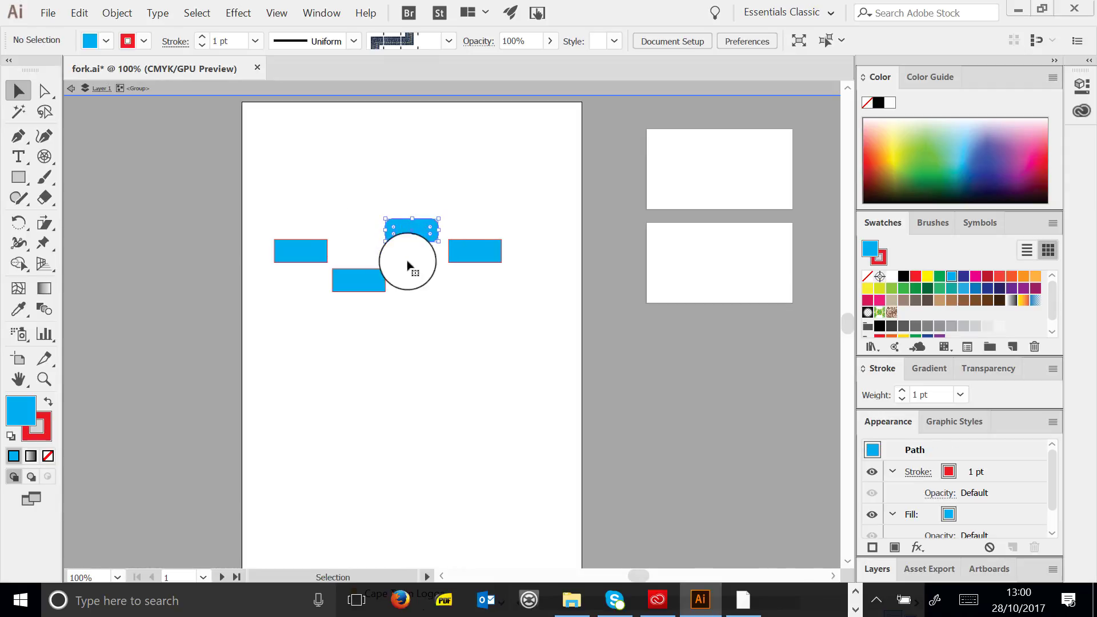
{"action": "left_click", "coordinate": [71, 88]}
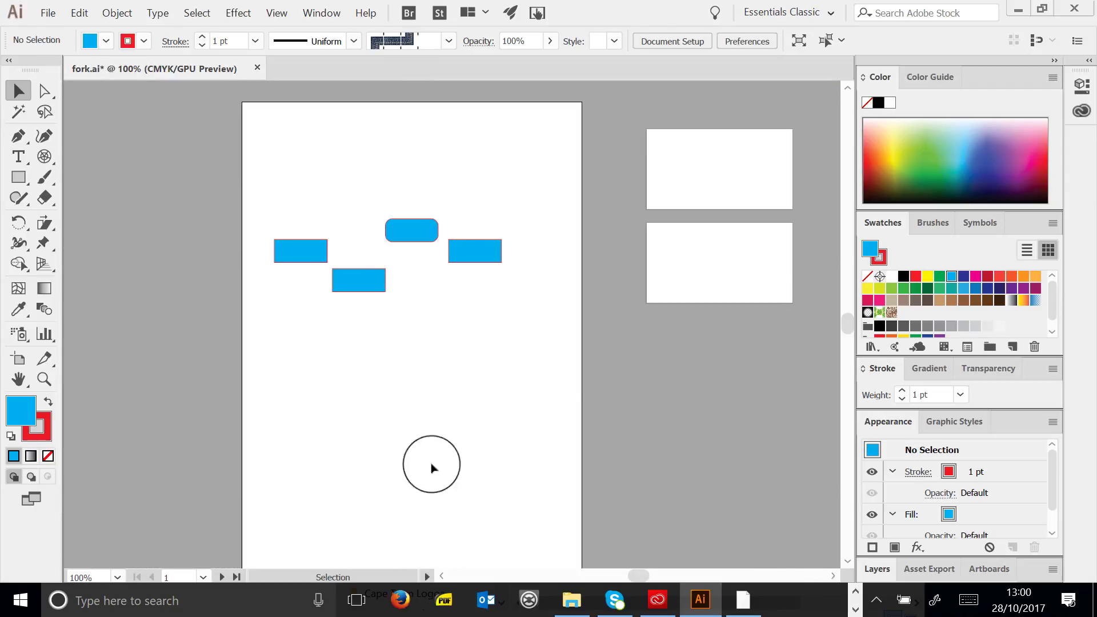
Move the whole group of rectangles slightly to the right and down on the artboard
{"action": "left_click_drag", "start_coordinate": [331, 291], "coordinate": [411, 279]}
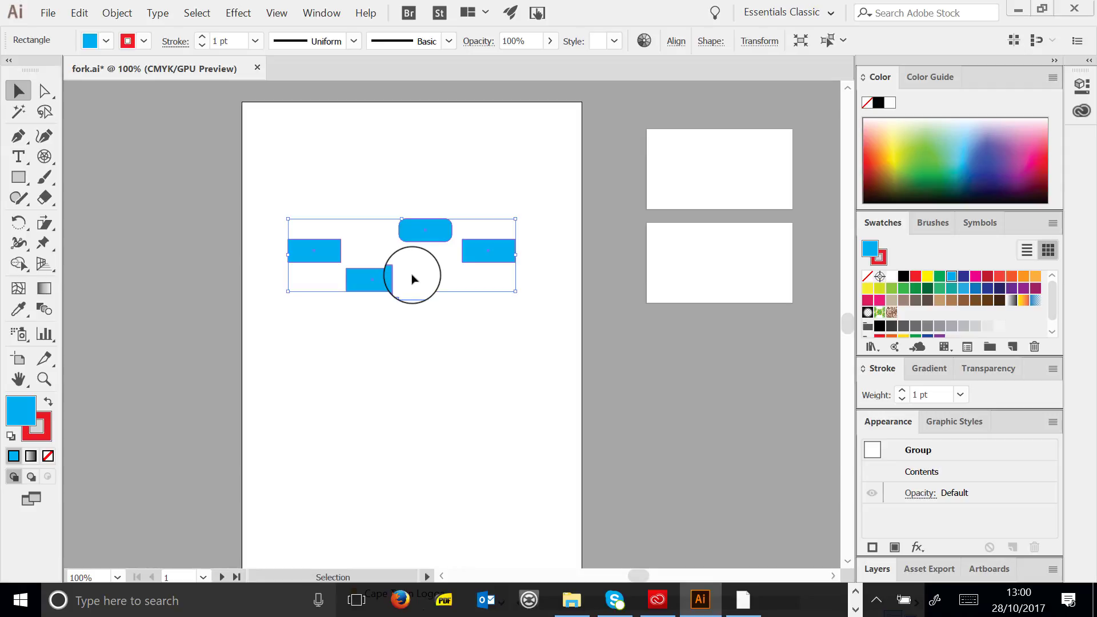
{"action": "mouse_move", "coordinate": [418, 244]}
{"action": "left_mouse_down"}
{"action": "mouse_move", "coordinate": [409, 259]}
{"action": "mouse_move", "coordinate": [419, 236]}
{"action": "mouse_move", "coordinate": [413, 248]}
{"action": "left_mouse_up"}
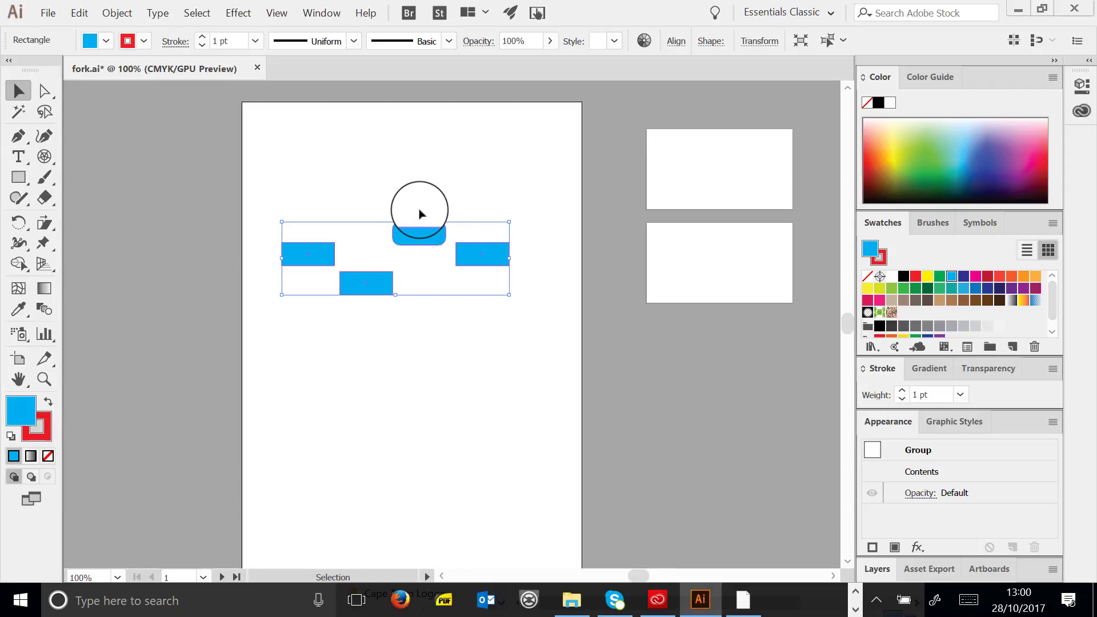
Enter the group's isolation mode, exit it without editing, then select and deselect the whole group
{"action": "double_click", "coordinate": [386, 283]}
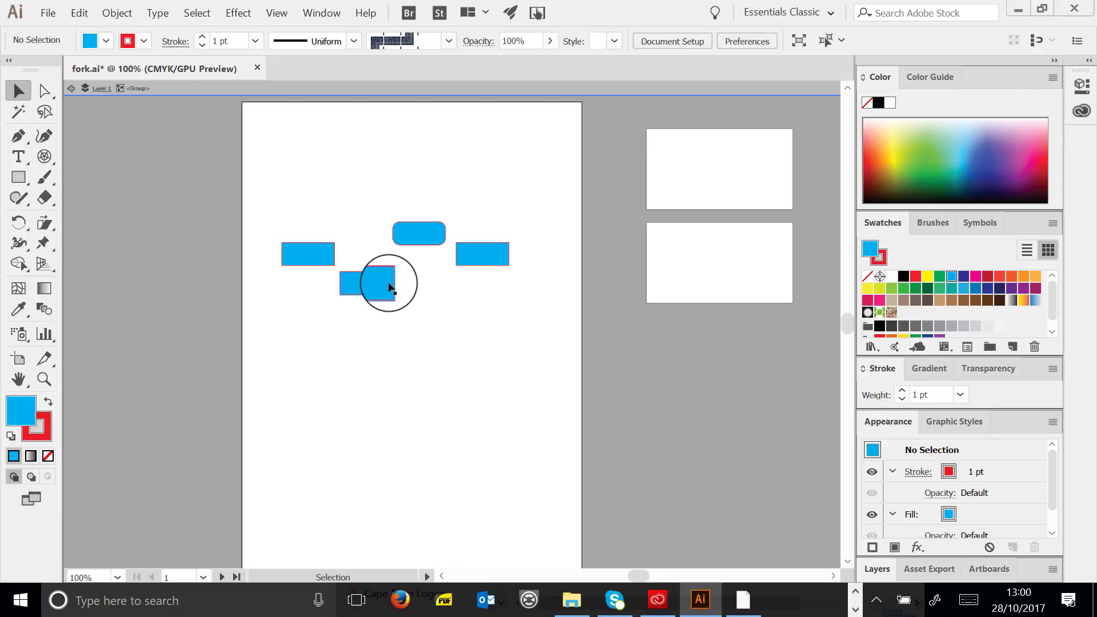
{"action": "left_click", "coordinate": [71, 91]}
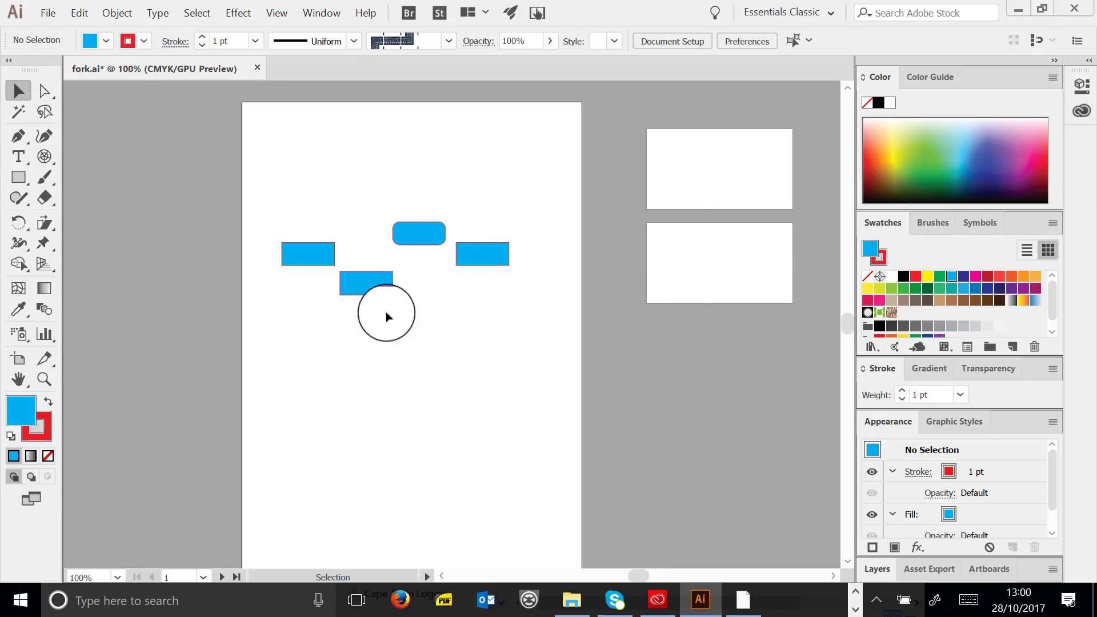
{"action": "left_click", "coordinate": [461, 250]}
{"action": "left_click", "coordinate": [304, 160]}
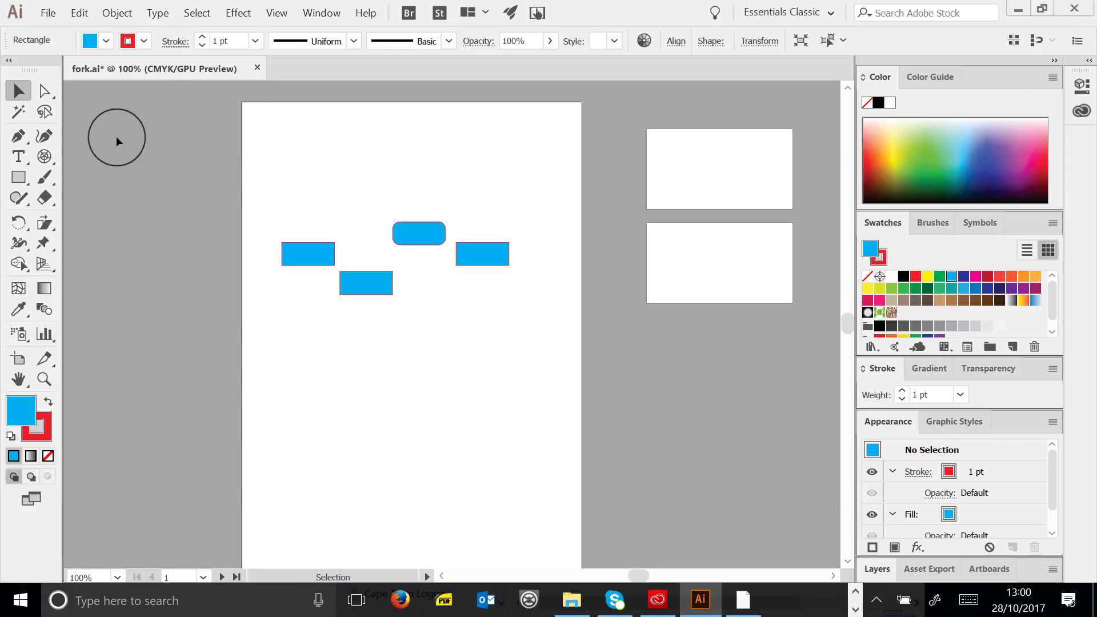
Draw a red-filled rectangle on the artboard, above the leftmost blue rectangle and outside the group
{"action": "left_click", "coordinate": [19, 177]}
{"action": "left_click", "coordinate": [925, 278]}
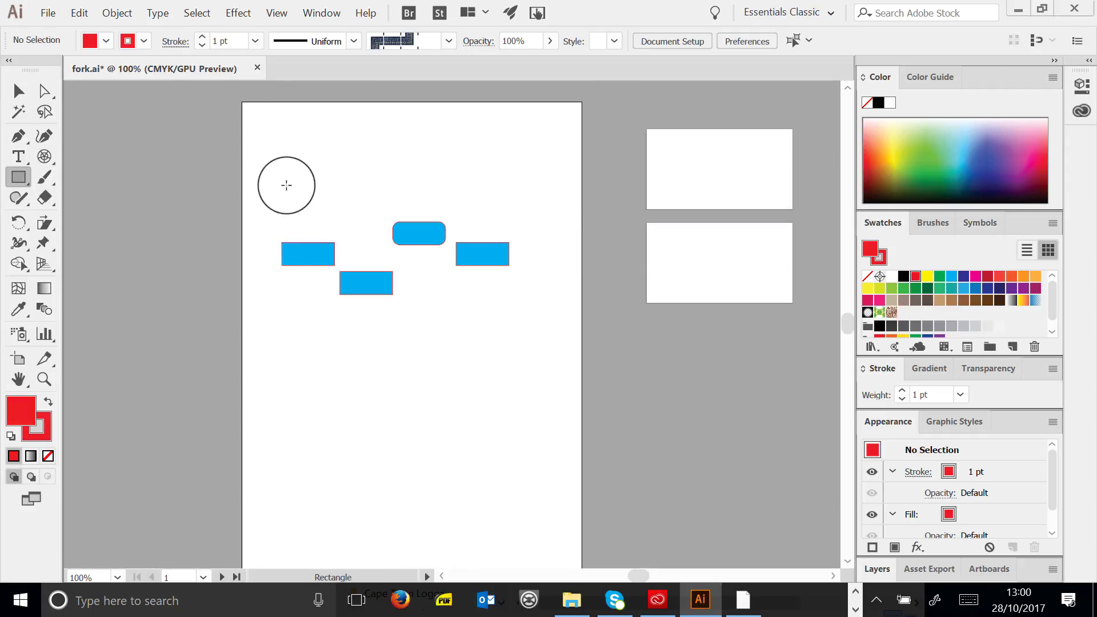
{"action": "left_click_drag", "start_coordinate": [269, 186], "coordinate": [365, 210]}
{"action": "left_click", "coordinate": [19, 91]}
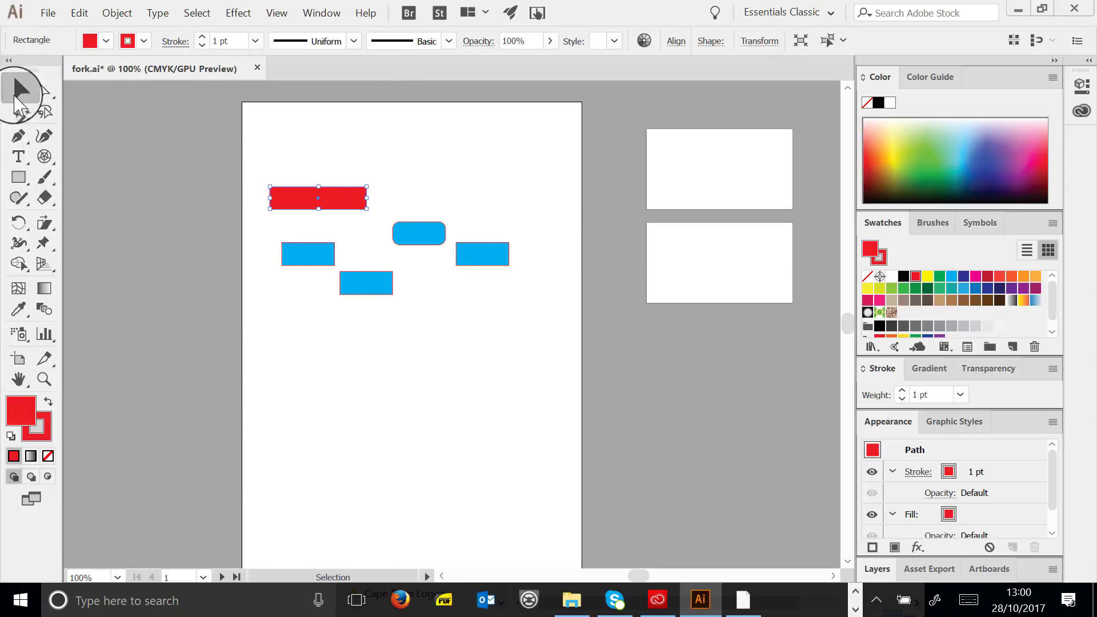
Enter the blue group's isolation mode, try to select the red rectangle outside it, and exit isolation
{"action": "left_click", "coordinate": [418, 234]}
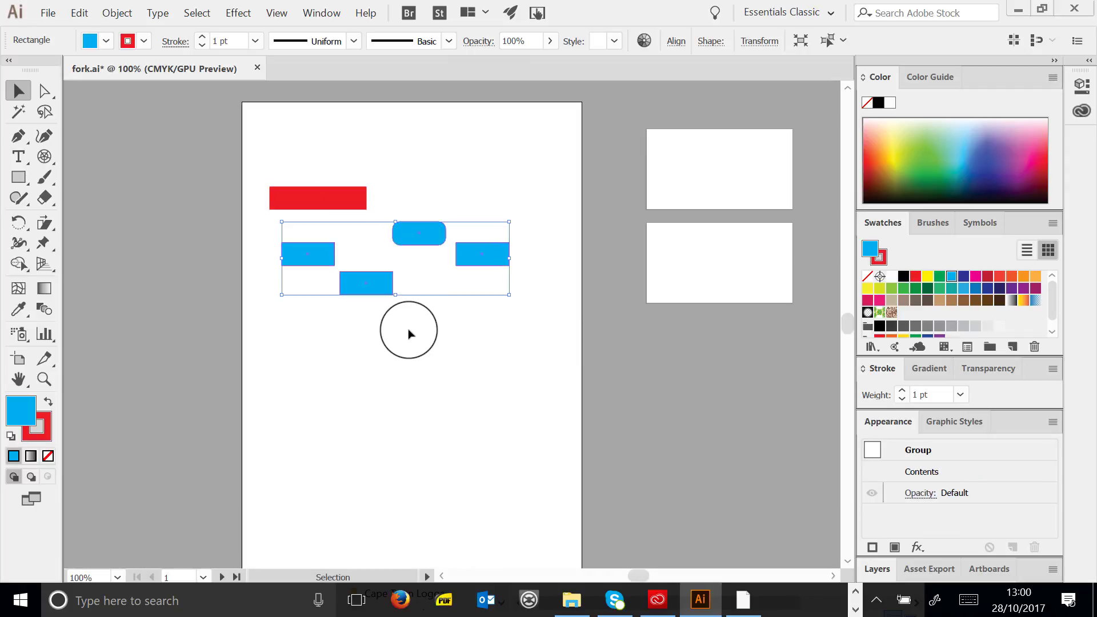
{"action": "double_click", "coordinate": [417, 234]}
{"action": "left_click", "coordinate": [341, 219]}
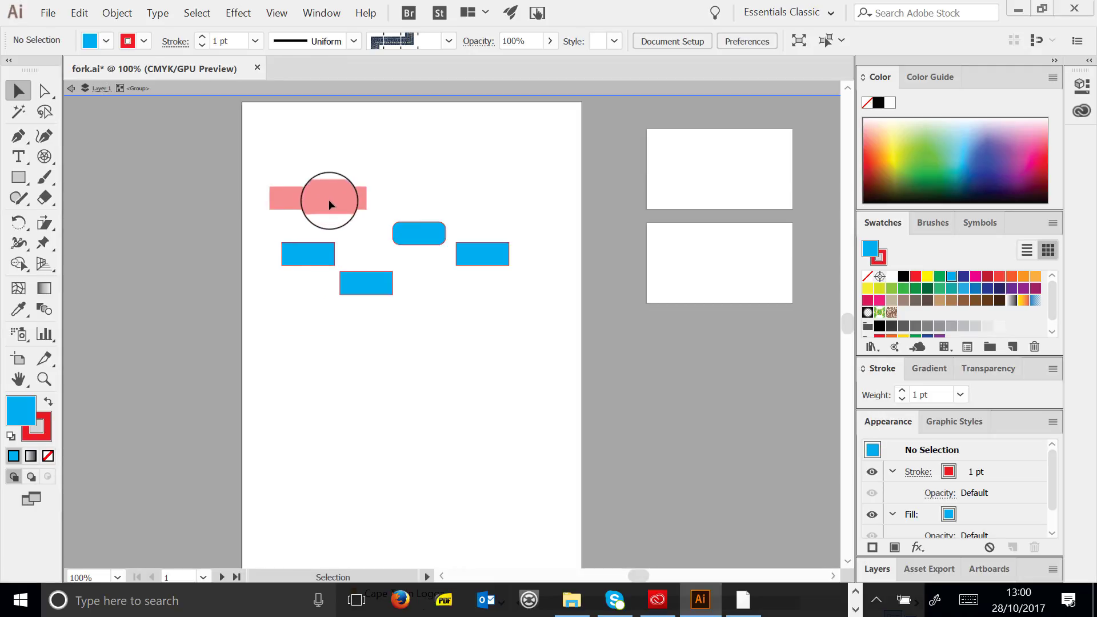
{"action": "left_click", "coordinate": [72, 88]}
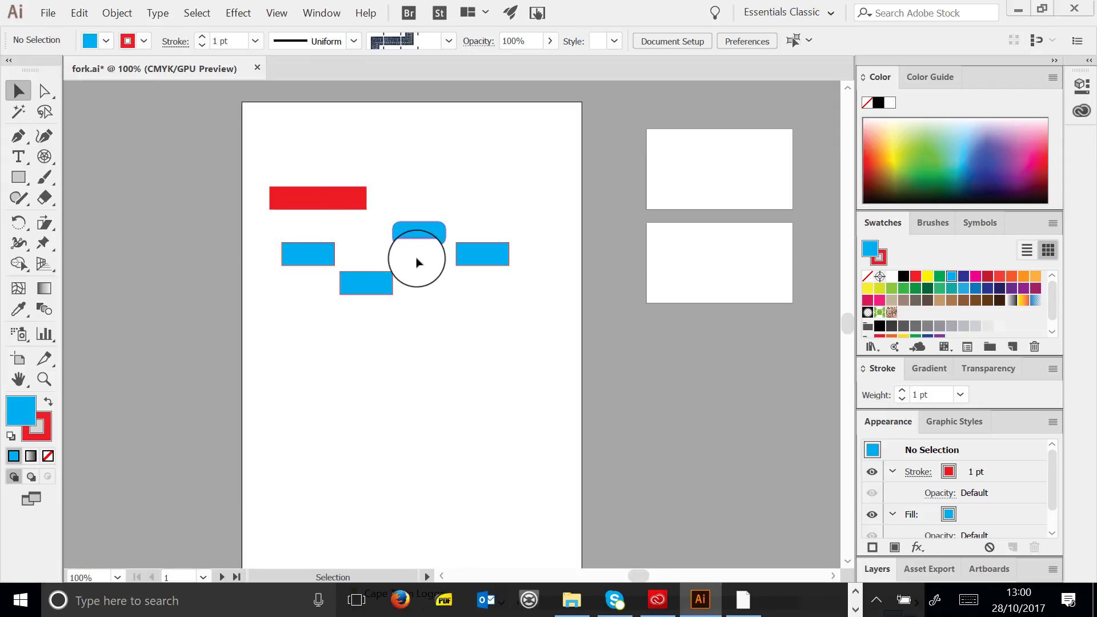
Isolate the blue group again, try area selections across the red rectangle and the group's shapes, and leave isolation completely
{"action": "double_click", "coordinate": [439, 242]}
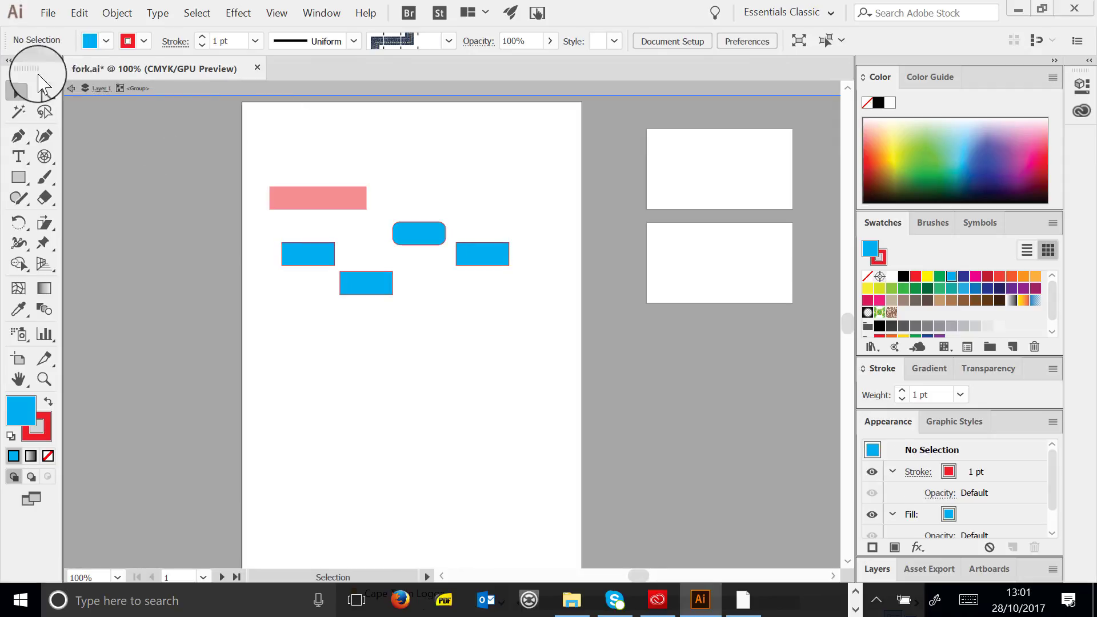
{"action": "left_click_drag", "start_coordinate": [347, 186], "coordinate": [403, 280]}
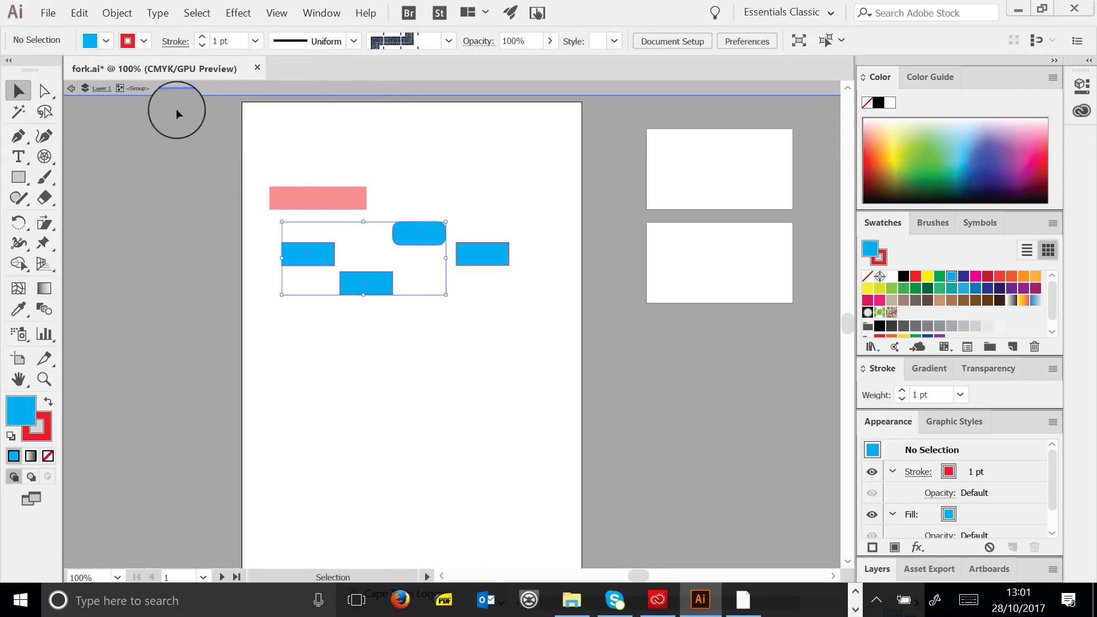
{"action": "left_click_drag", "start_coordinate": [176, 109], "coordinate": [292, 268]}
{"action": "left_click_drag", "start_coordinate": [234, 149], "coordinate": [313, 205]}
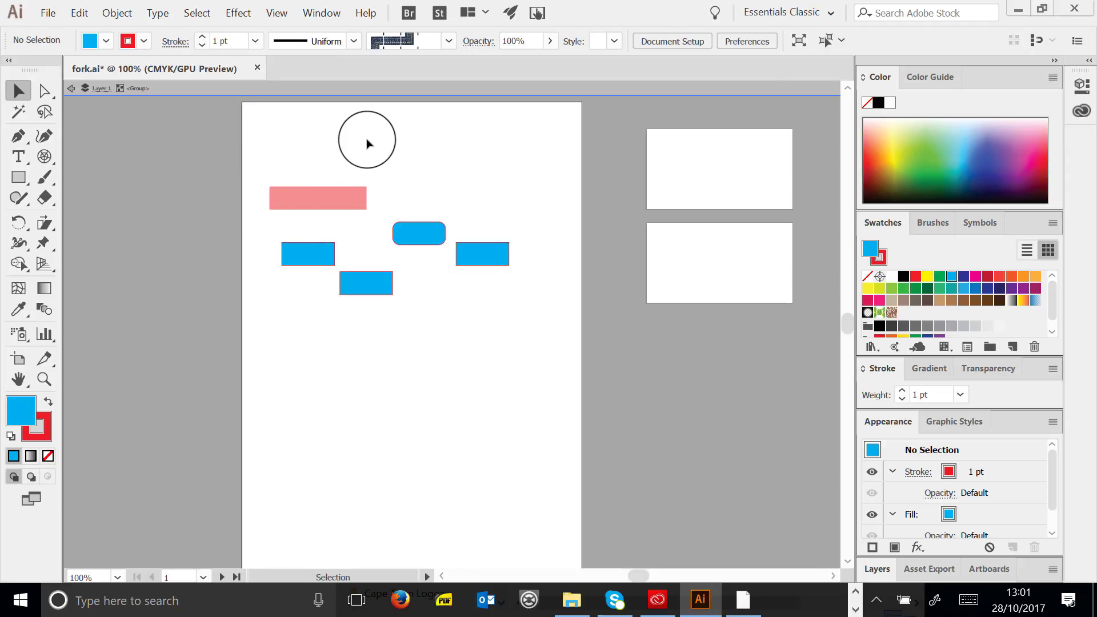
{"action": "left_click", "coordinate": [71, 91]}
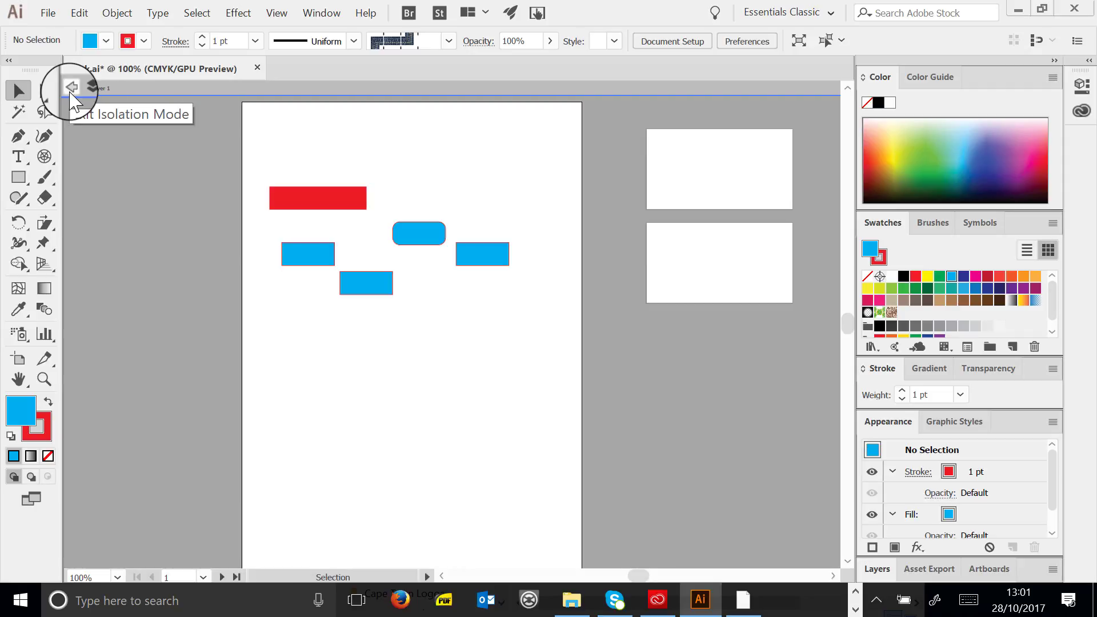
{"action": "left_click", "coordinate": [70, 92]}
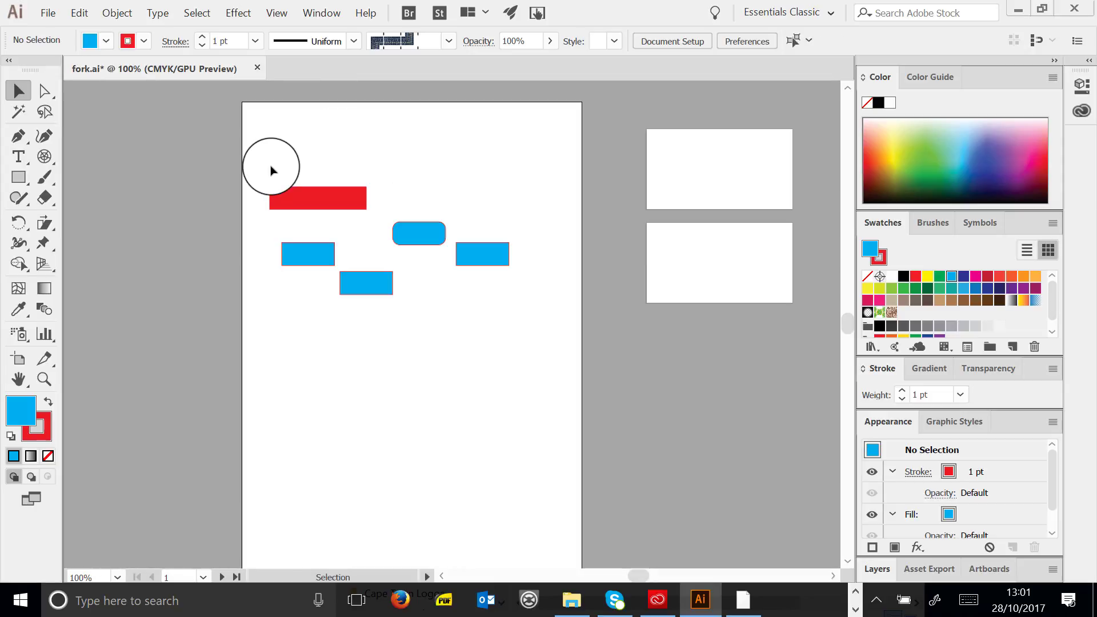
Delete the red rectangle and the whole blue group from the artboard
{"action": "left_click_drag", "start_coordinate": [261, 158], "coordinate": [526, 314]}
{"action": "key", "text": "Delete"}
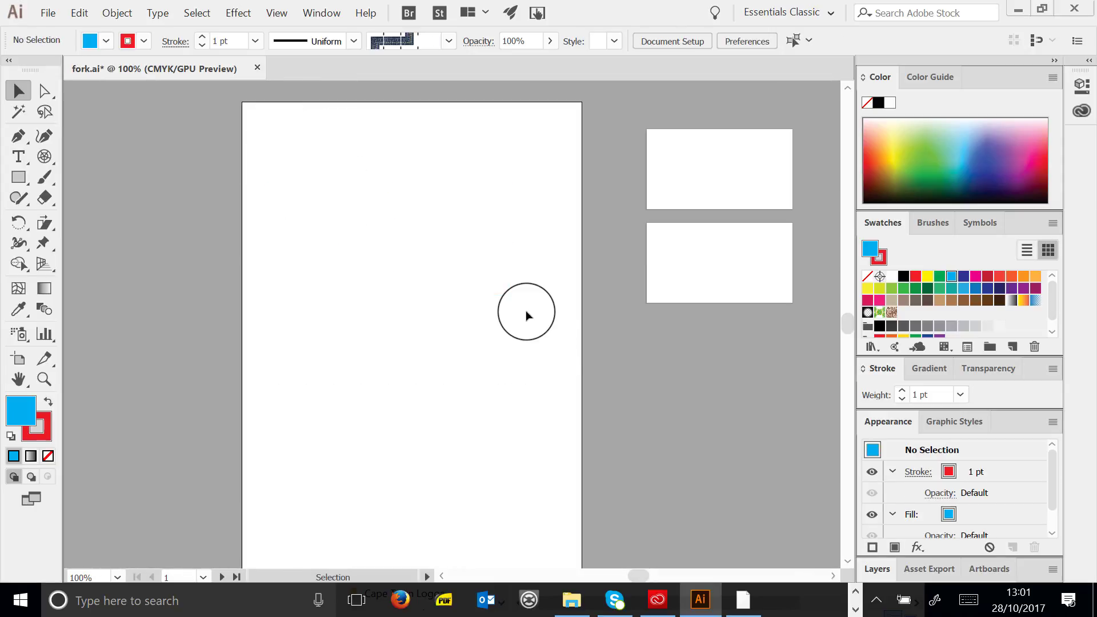
Activate the standard Type Tool from among the type tool variants
{"action": "left_click", "coordinate": [18, 156]}
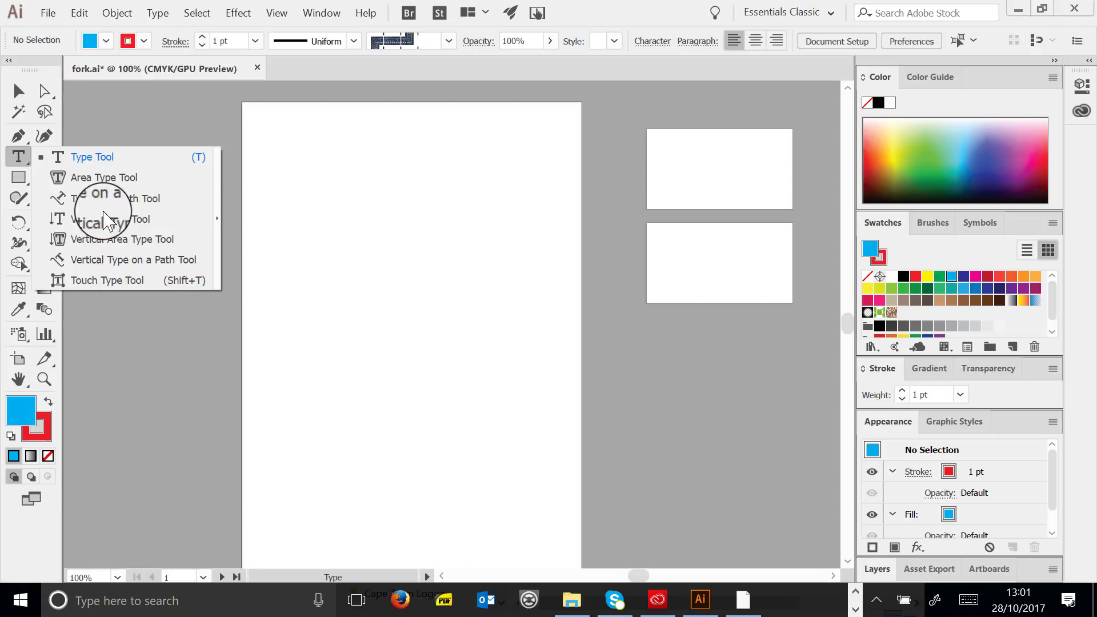
{"action": "left_click", "coordinate": [94, 160]}
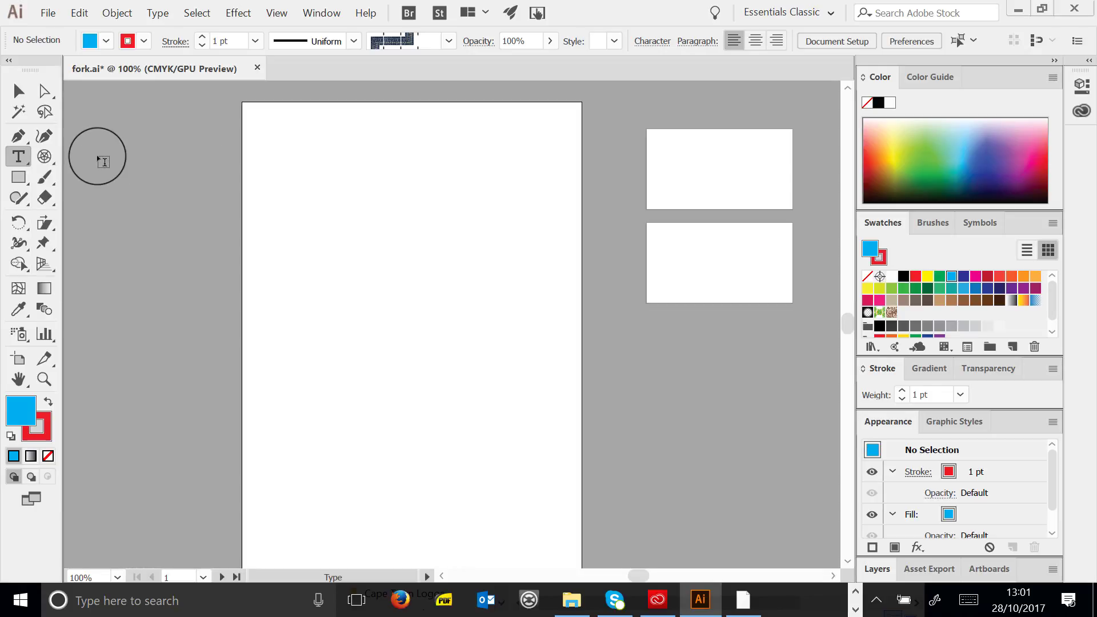
Add the text "fork" in the upper part of the large artboard and set its font size to 72 pt
{"action": "left_click", "coordinate": [306, 202]}
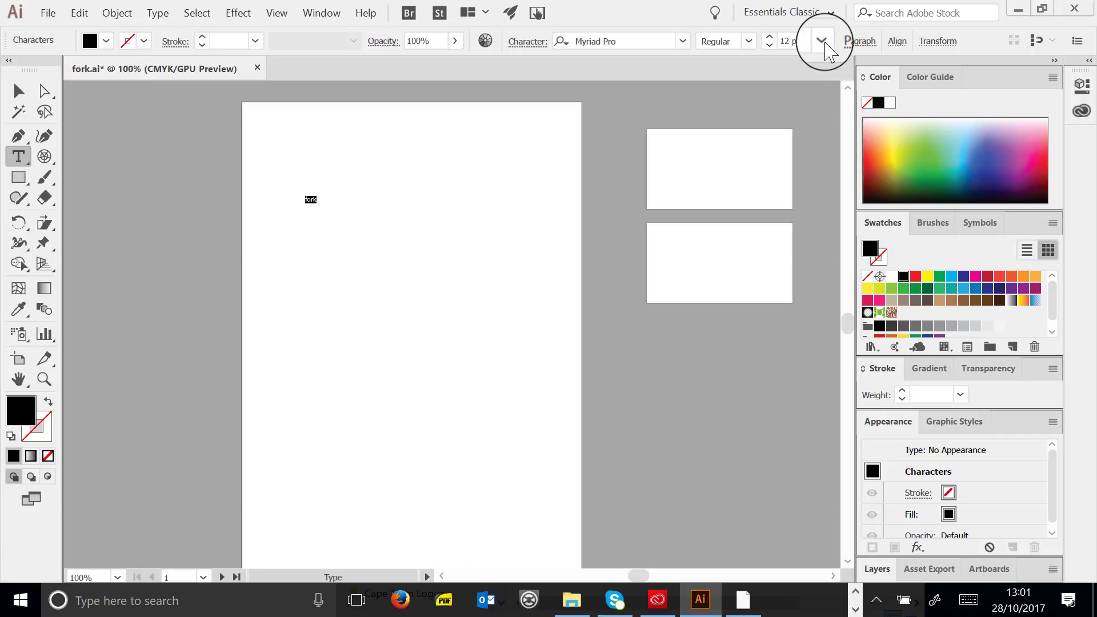
{"action": "left_click", "coordinate": [822, 41]}
{"action": "left_click", "coordinate": [841, 347]}
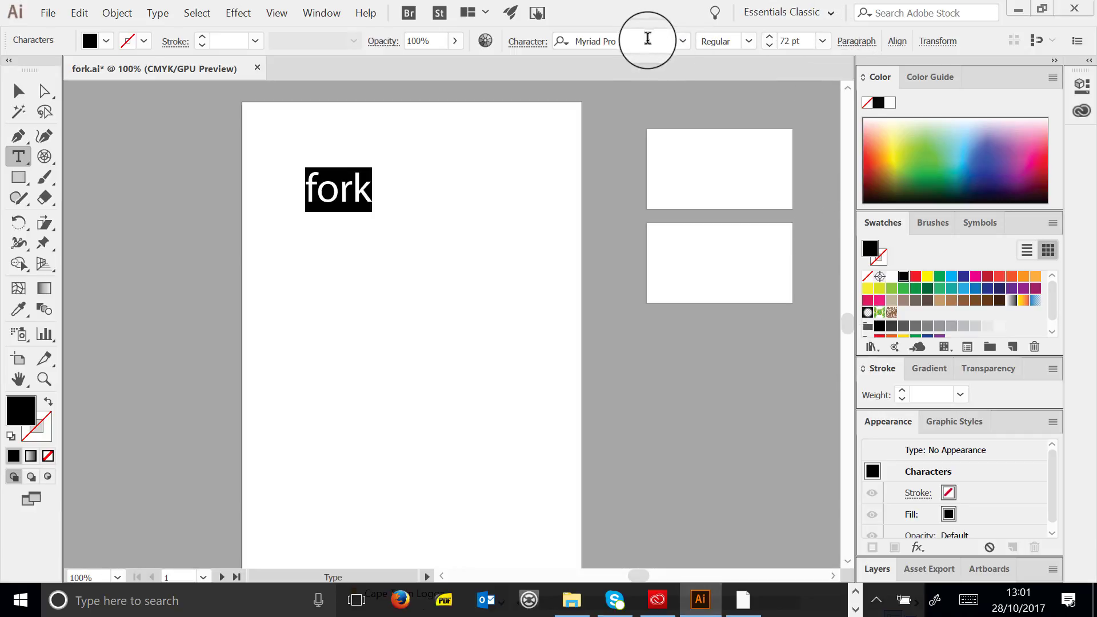
Browse through the installed fonts on the selected word "fork" and set its font to Palace Script MT
{"action": "left_click", "coordinate": [650, 41]}
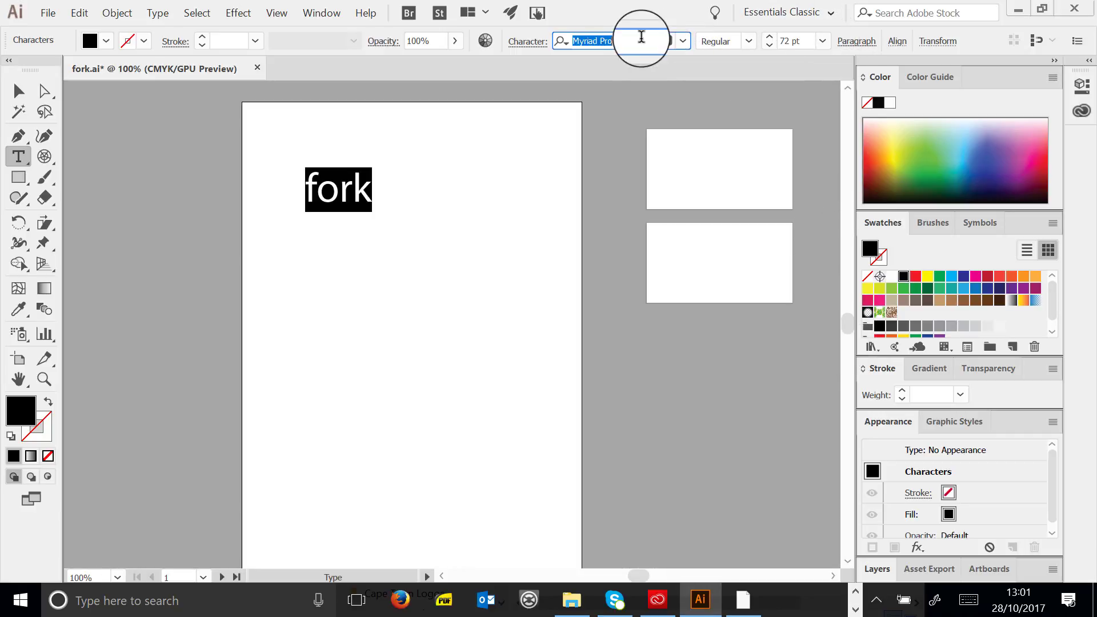
{"action": "left_click", "coordinate": [640, 38]}
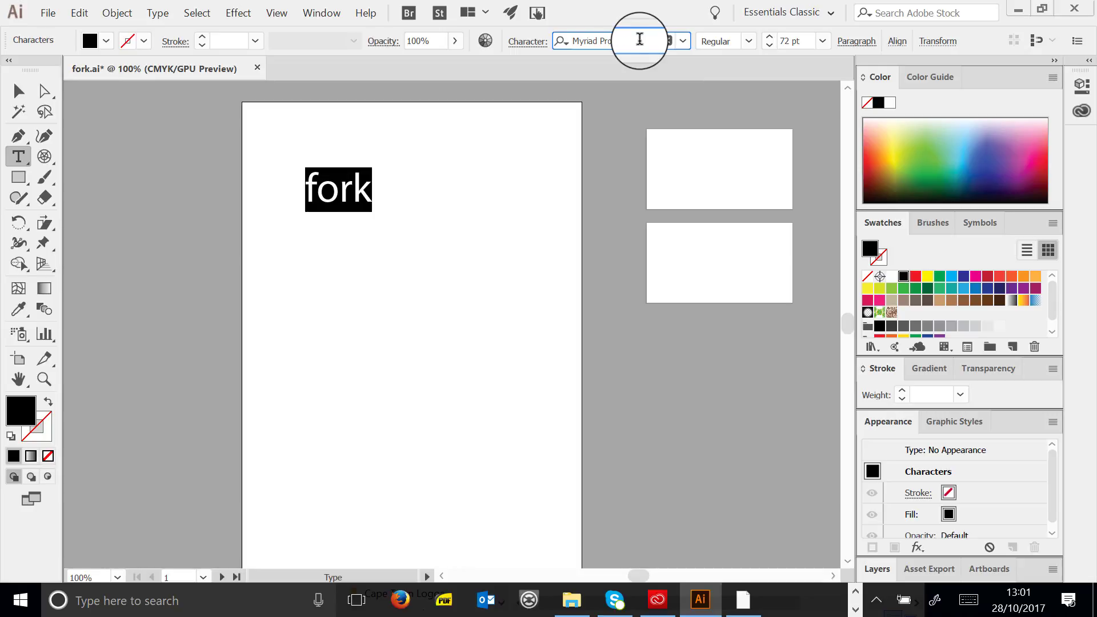
{"action": "key", "text": "Down"}
{"action": "key", "text": "Down"}
{"action": "key", "text": "Down"}
{"action": "key", "text": "Down"}
{"action": "key", "text": "Down"}
{"action": "key", "text": "Down"}
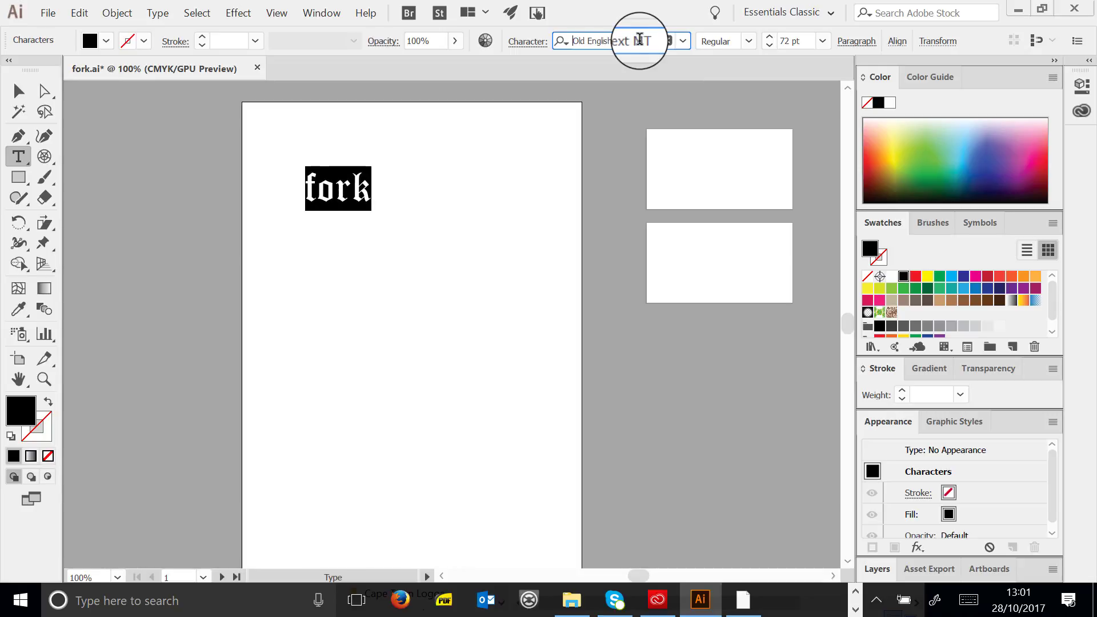
{"action": "key", "text": "Down"}
{"action": "key", "text": "Down"}
{"action": "key", "text": "Down"}
{"action": "key", "text": "Down"}
{"action": "key", "text": "Up"}
{"action": "key", "text": "Up"}
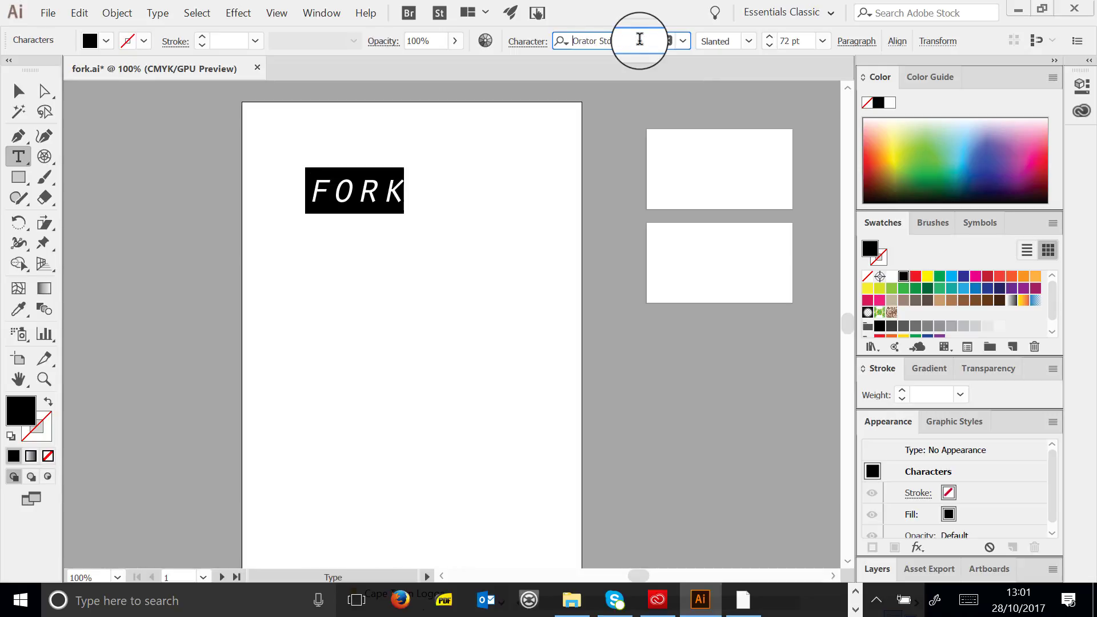
{"action": "key", "text": "Down"}
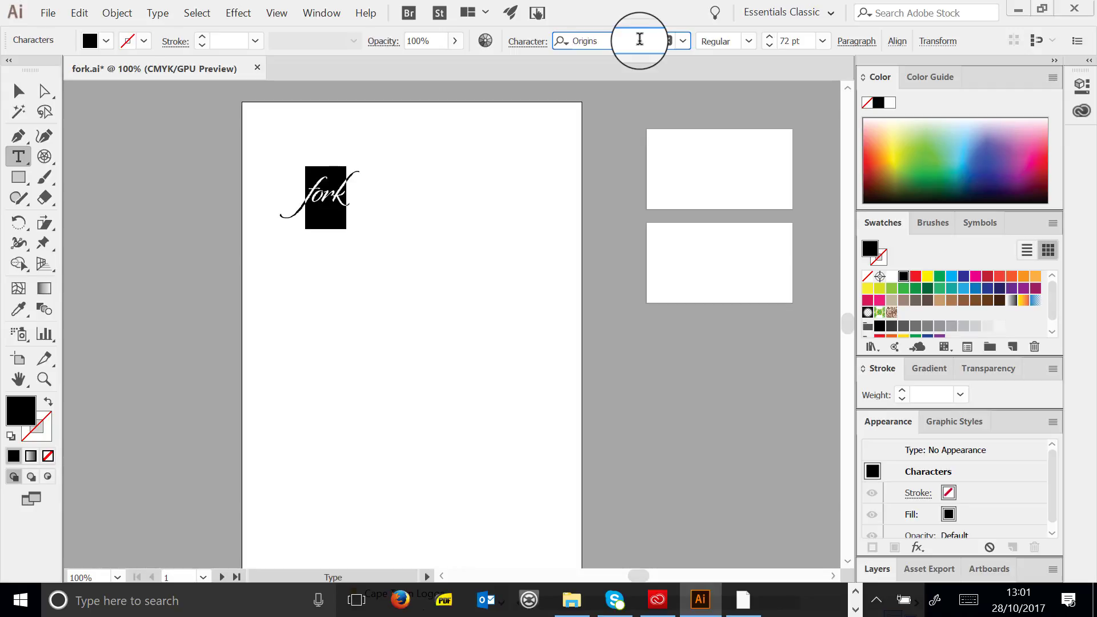
{"action": "key", "text": "Down"}
{"action": "key", "text": "Up"}
{"action": "key", "text": "Up"}
{"action": "key", "text": "Down"}
{"action": "key", "text": "Down"}
{"action": "key", "text": "Up"}
{"action": "key", "text": "Up"}
{"action": "key", "text": "Down"}
{"action": "key", "text": "Down"}
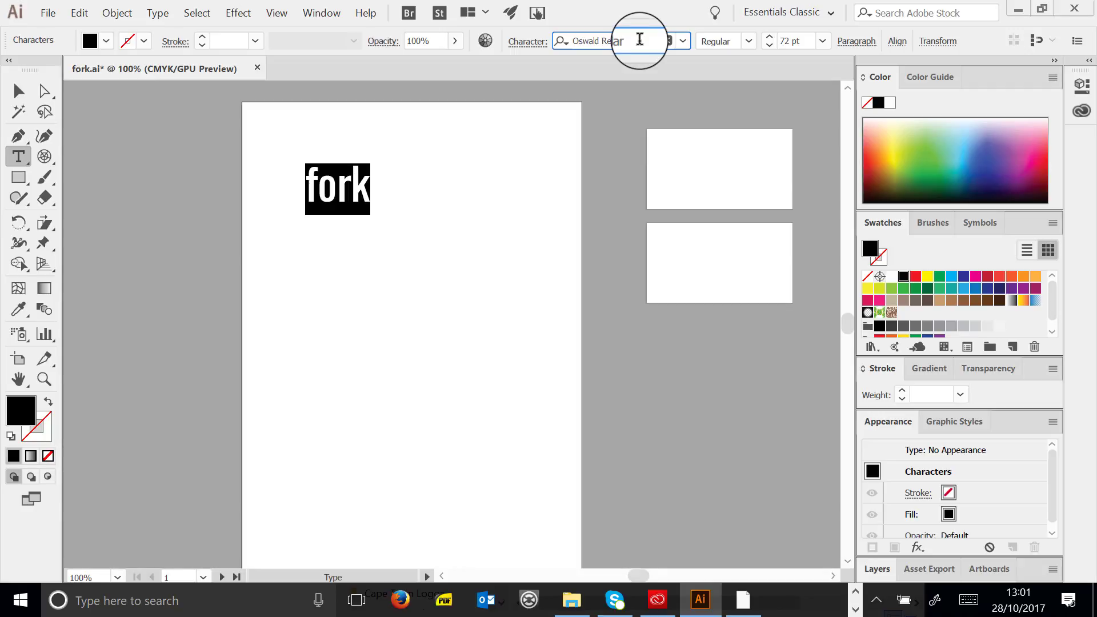
{"action": "key", "text": "Down"}
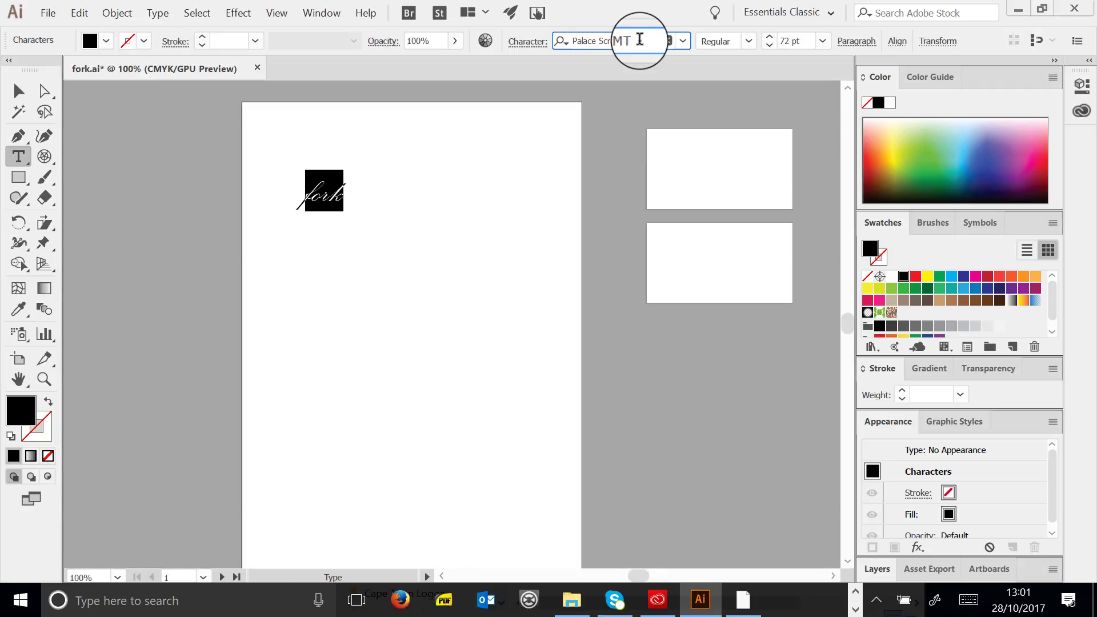
Clear away the stray empty text object beside the word "fork"
{"action": "left_click", "coordinate": [360, 194]}
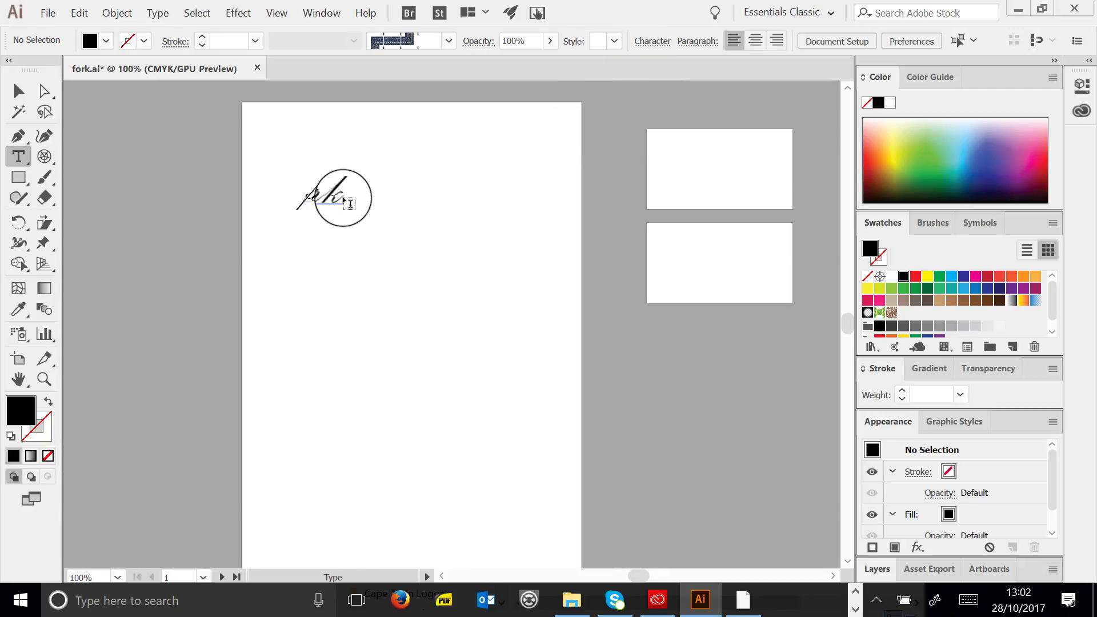
{"action": "left_click_drag", "start_coordinate": [303, 193], "coordinate": [353, 210]}
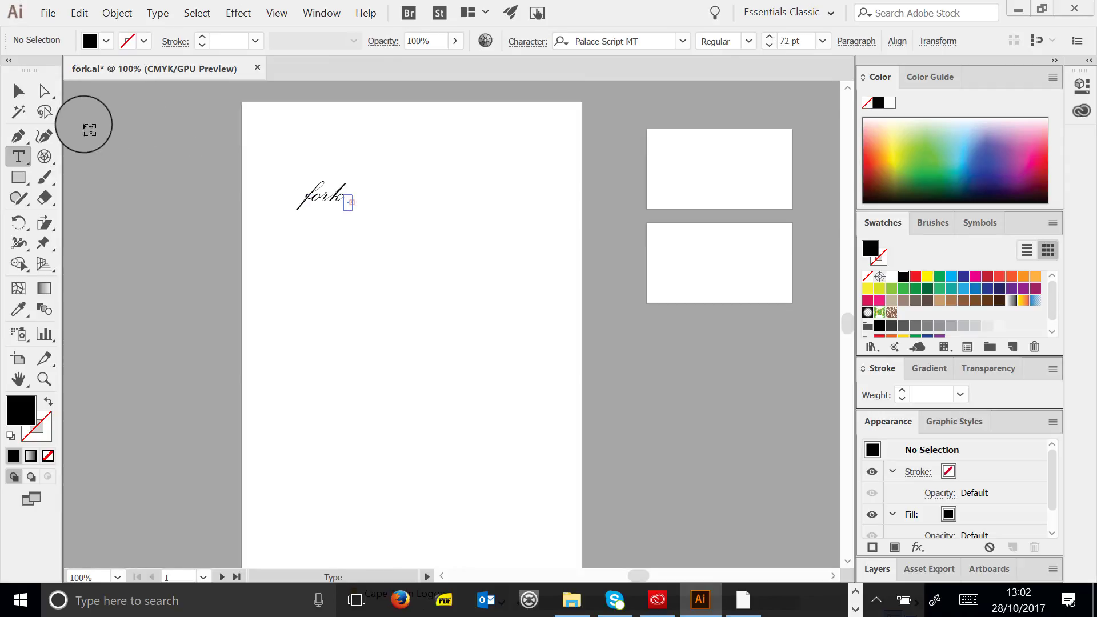
{"action": "left_click", "coordinate": [19, 91]}
{"action": "left_click", "coordinate": [504, 252]}
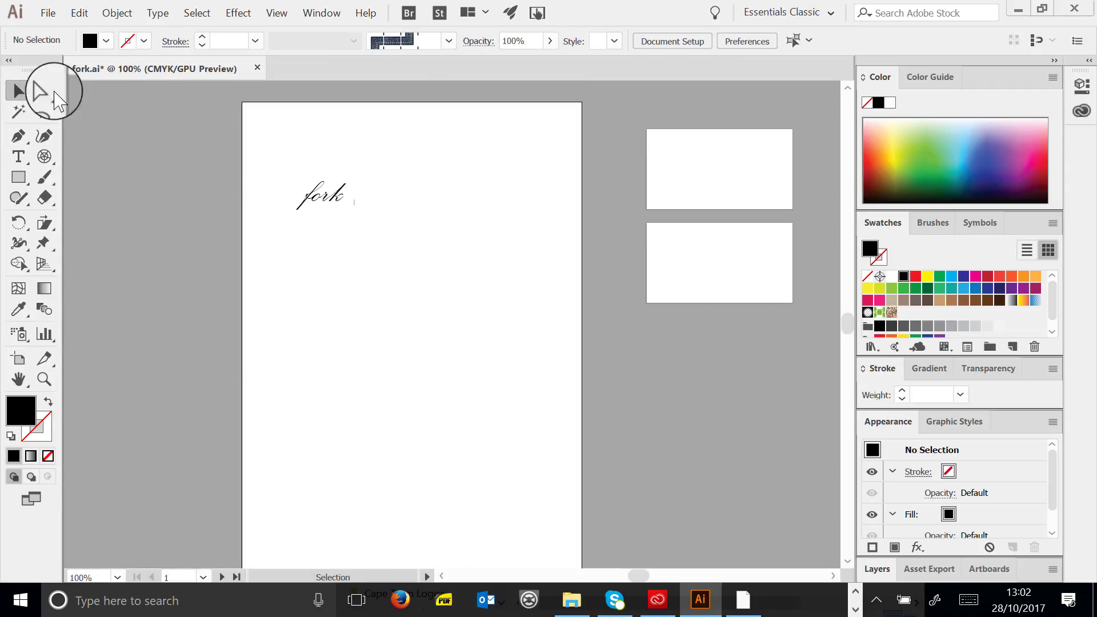
{"action": "left_click", "coordinate": [340, 195]}
{"action": "double_click", "coordinate": [315, 202]}
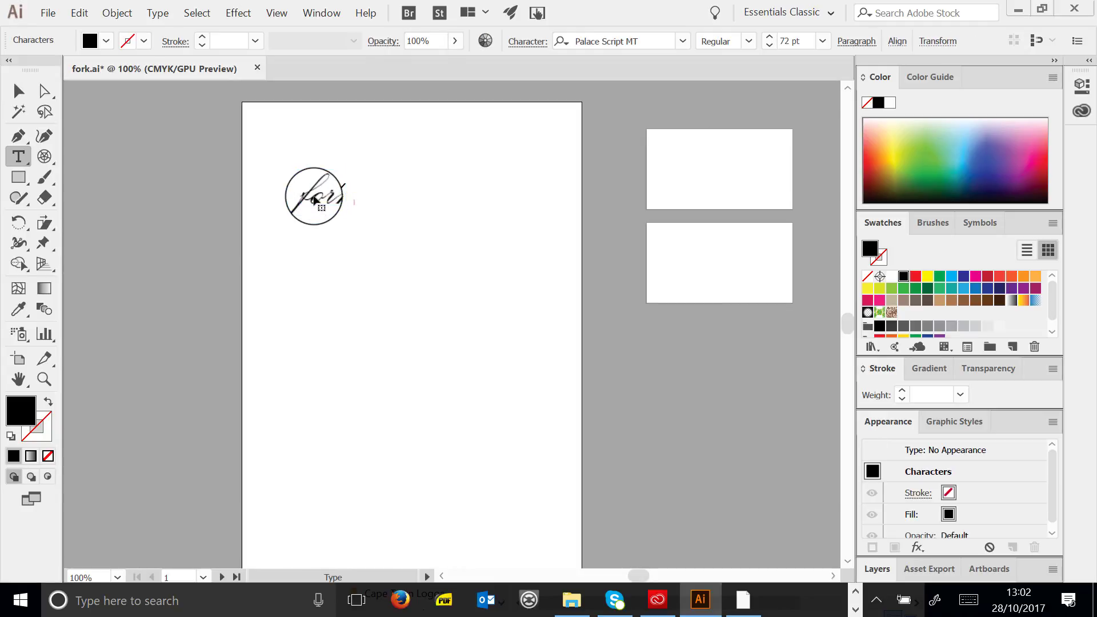
{"action": "left_click", "coordinate": [355, 202]}
{"action": "key", "text": "v"}
{"action": "left_click", "coordinate": [322, 195]}
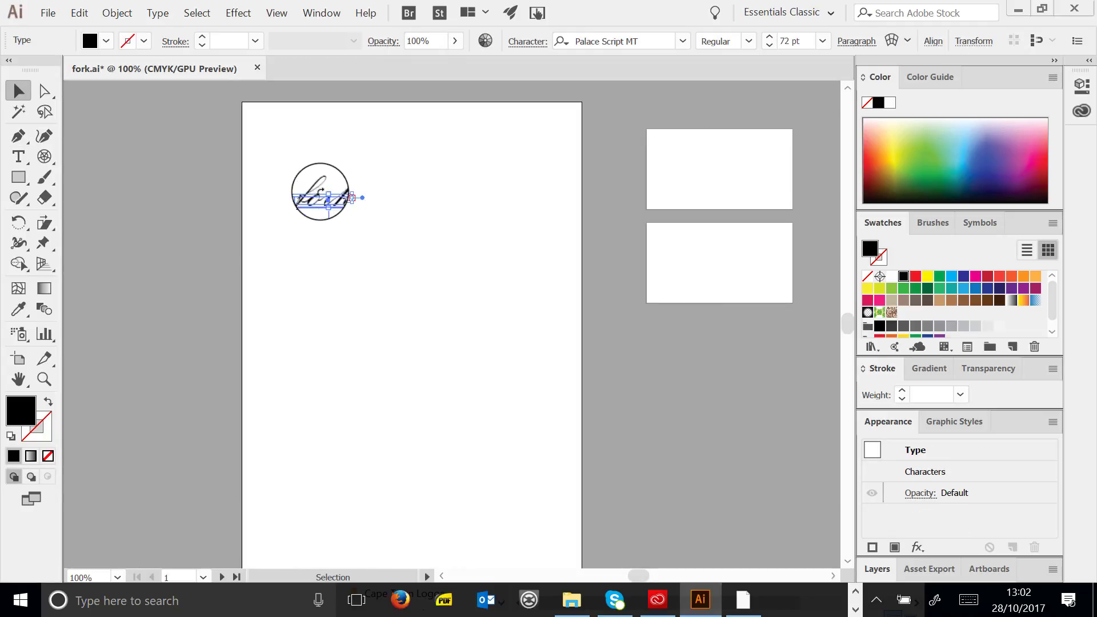
{"action": "key", "text": "Delete"}
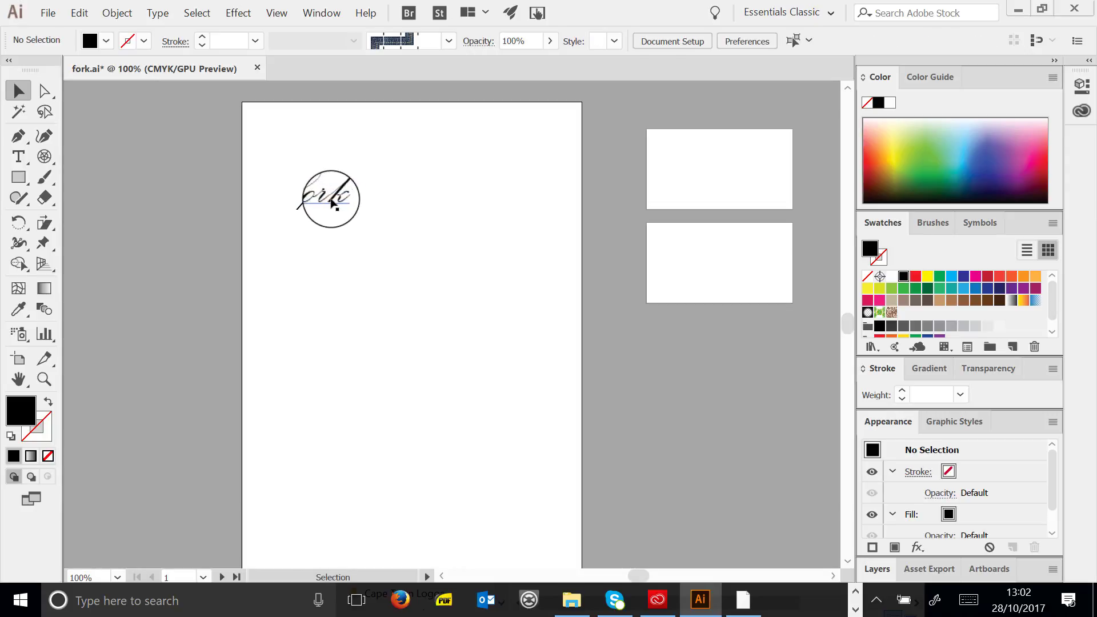
Set the word "fork" to 300 pt and move it down to the middle of the artboard
{"action": "left_click", "coordinate": [334, 196]}
{"action": "double_click", "coordinate": [334, 196]}
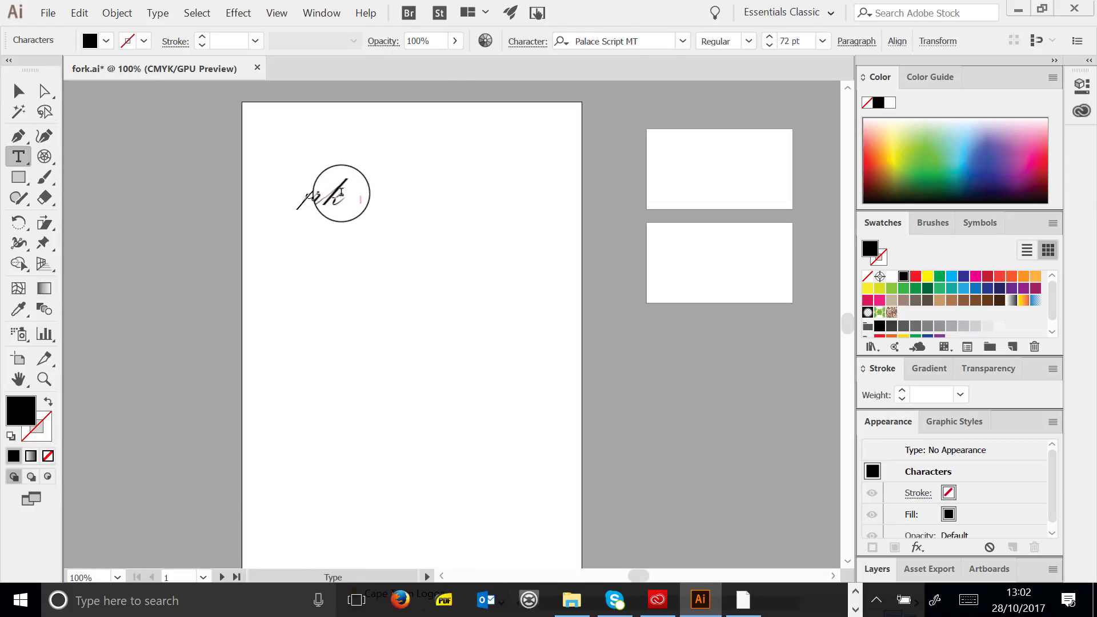
{"action": "left_click_drag", "start_coordinate": [341, 192], "coordinate": [257, 194]}
{"action": "left_click", "coordinate": [792, 41]}
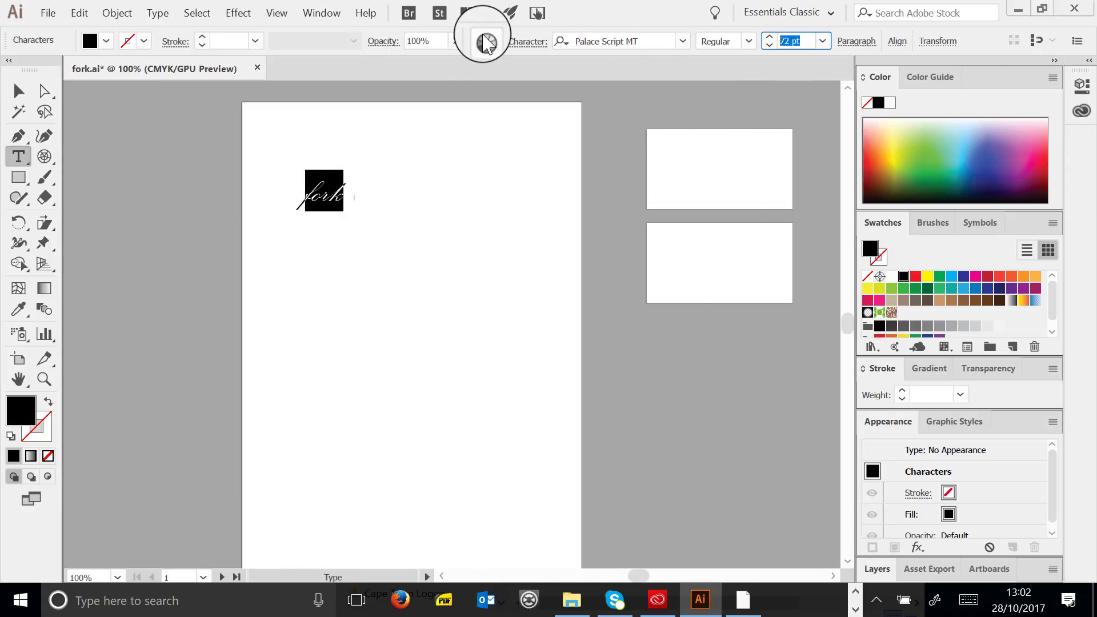
{"action": "type", "text": "300"}
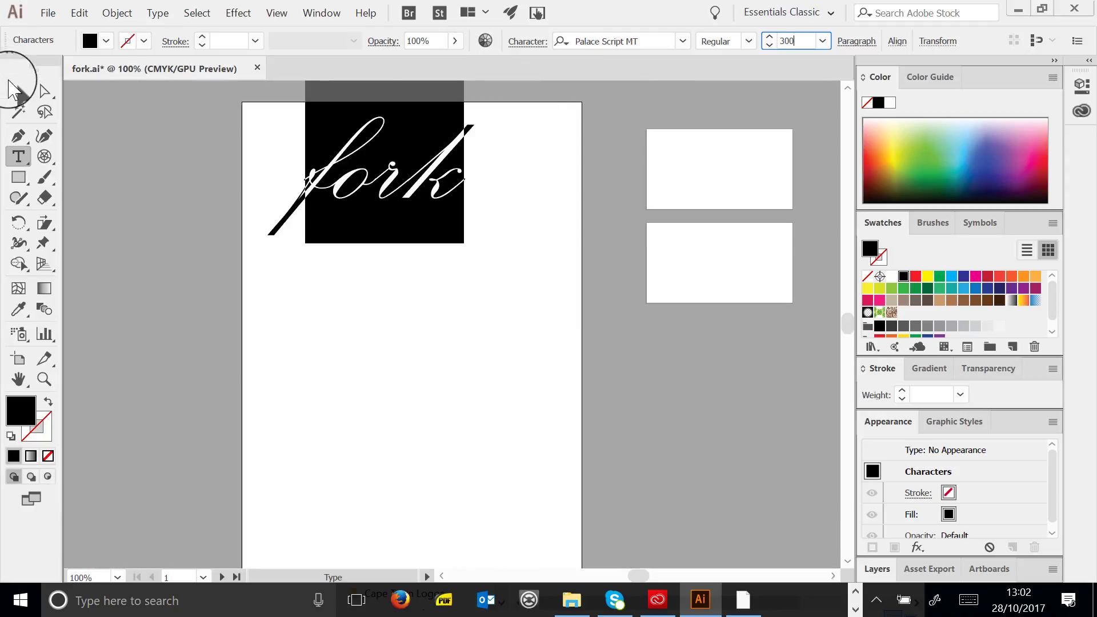
{"action": "left_click", "coordinate": [12, 83]}
{"action": "left_click_drag", "start_coordinate": [453, 171], "coordinate": [459, 333]}
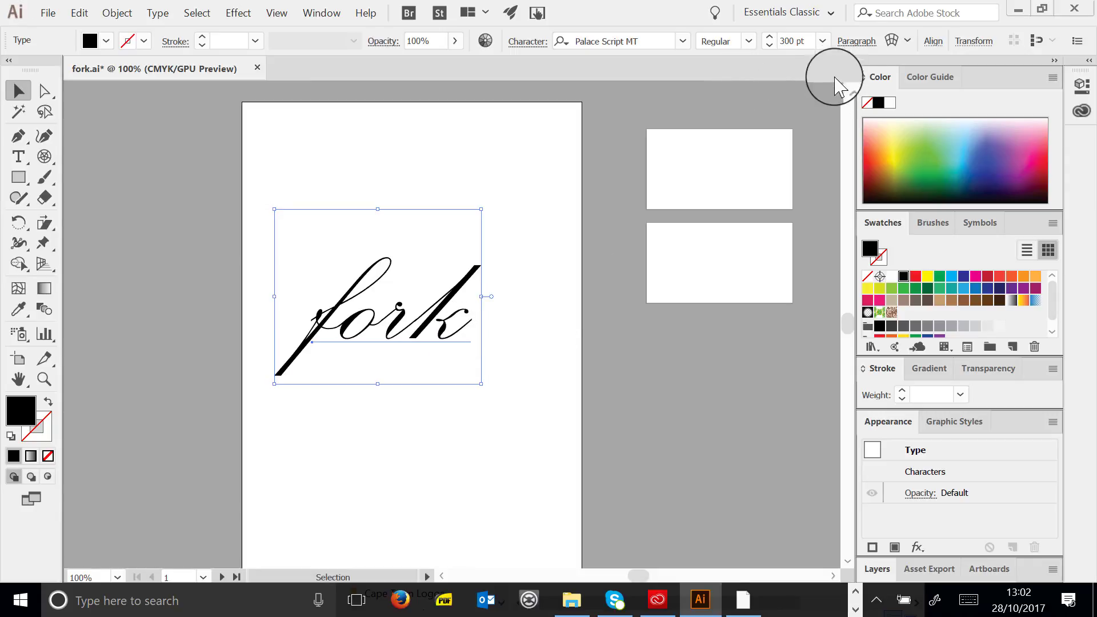
Try an envelope warp on "fork" using the Arc style with a 31% horizontal bend and preview enabled
{"action": "left_click", "coordinate": [891, 39]}
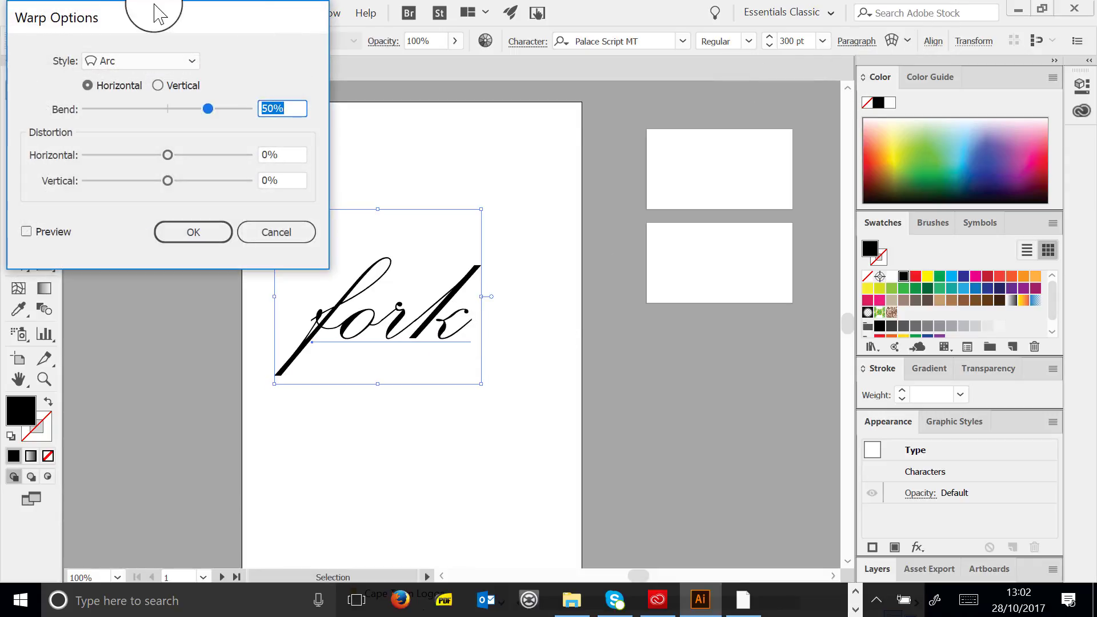
{"action": "left_click_drag", "start_coordinate": [160, 12], "coordinate": [788, 136]}
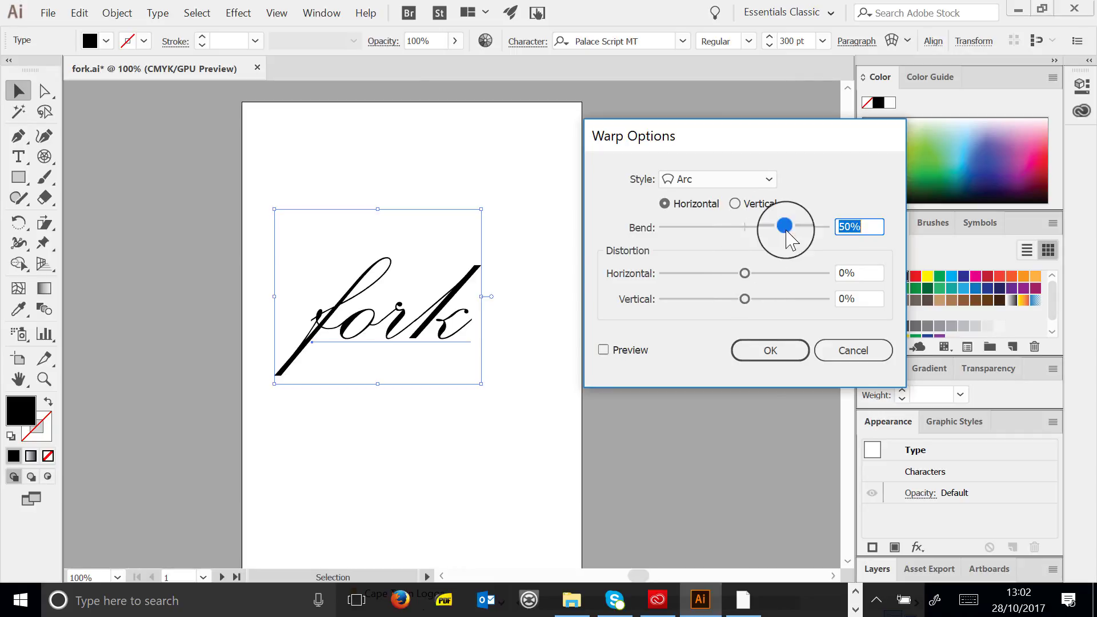
{"action": "left_click_drag", "start_coordinate": [784, 227], "coordinate": [769, 227]}
{"action": "left_click", "coordinate": [628, 348]}
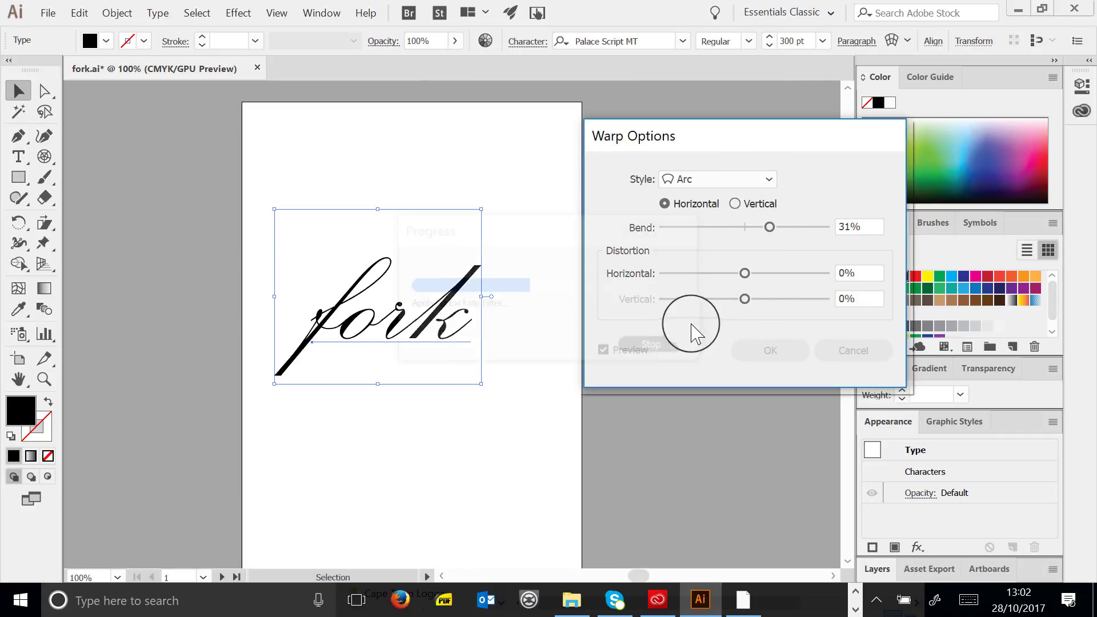
Preview the Arch, Bulge, Flag and Fish warp styles, try a -63% horizontal distortion on Fish, and cancel the warp
{"action": "left_click", "coordinate": [743, 182]}
{"action": "left_click", "coordinate": [717, 261]}
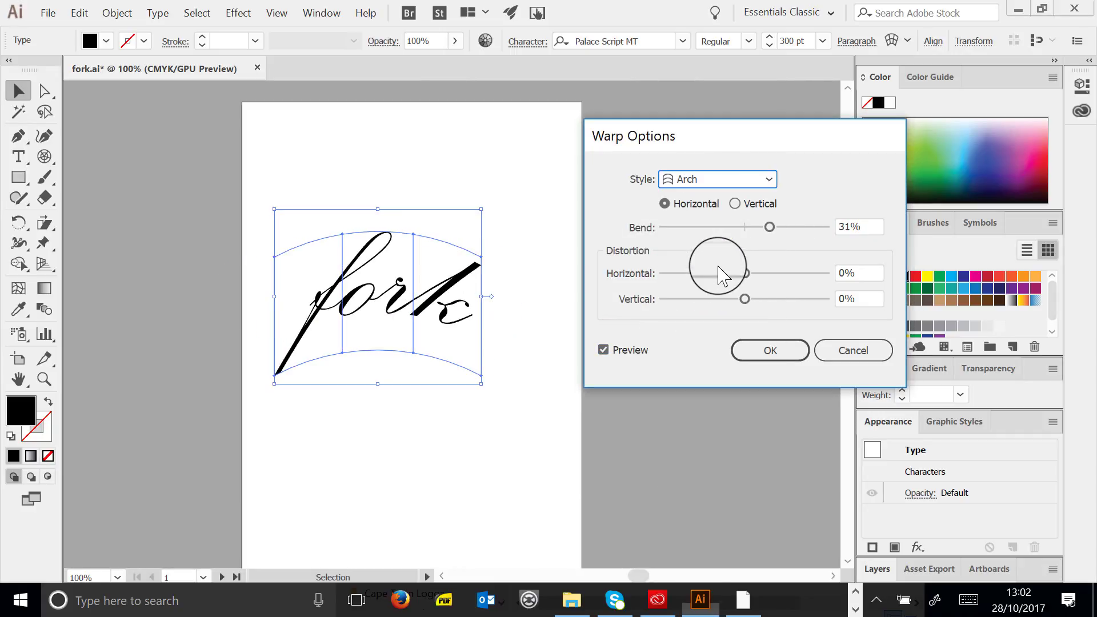
{"action": "left_click", "coordinate": [714, 181]}
{"action": "left_click", "coordinate": [707, 278]}
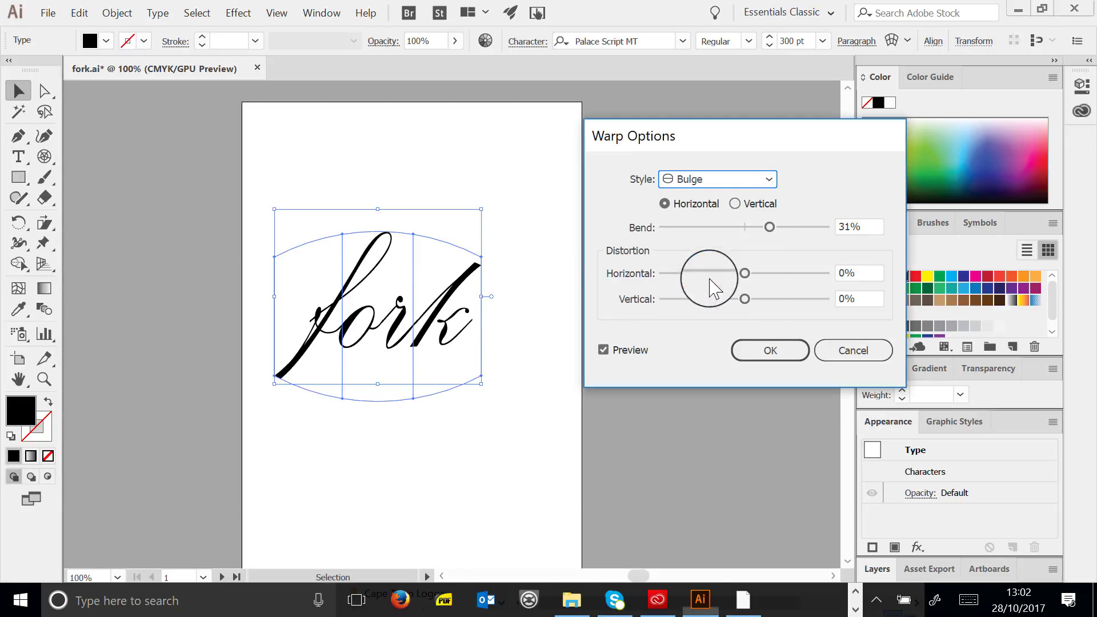
{"action": "left_click", "coordinate": [711, 180]}
{"action": "left_click", "coordinate": [705, 337]}
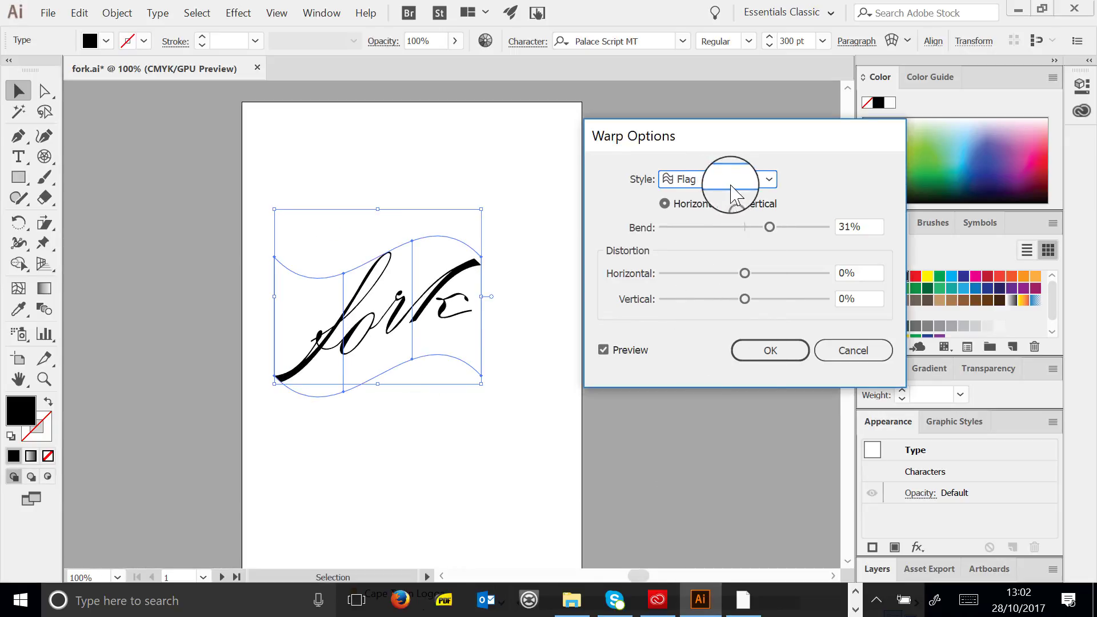
{"action": "left_click", "coordinate": [714, 179]}
{"action": "left_click", "coordinate": [723, 388]}
{"action": "left_click_drag", "start_coordinate": [745, 273], "coordinate": [693, 273]}
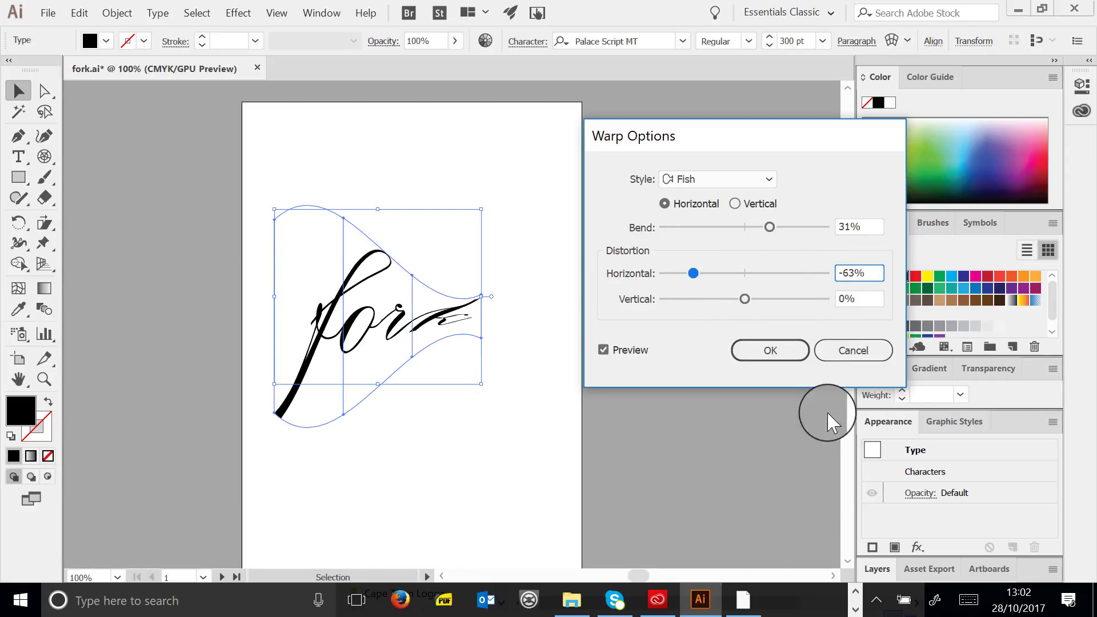
{"action": "left_click", "coordinate": [851, 350]}
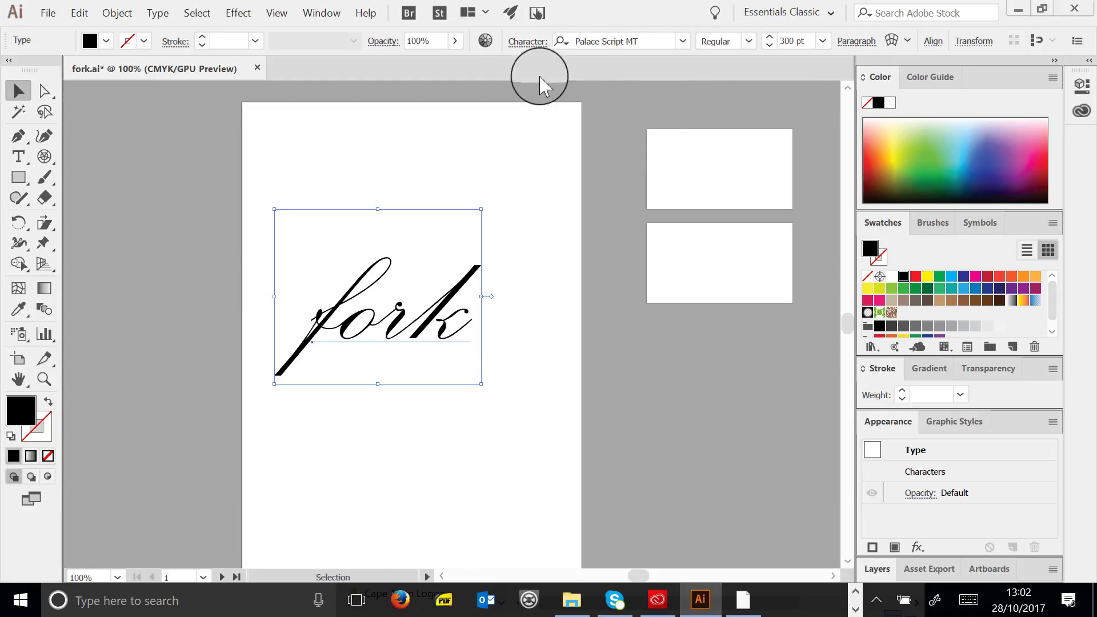
Open the character settings for "fork" and examine the font size, vertical scale and horizontal scale presets, previewing 25% horizontal scale
{"action": "left_click", "coordinate": [532, 44]}
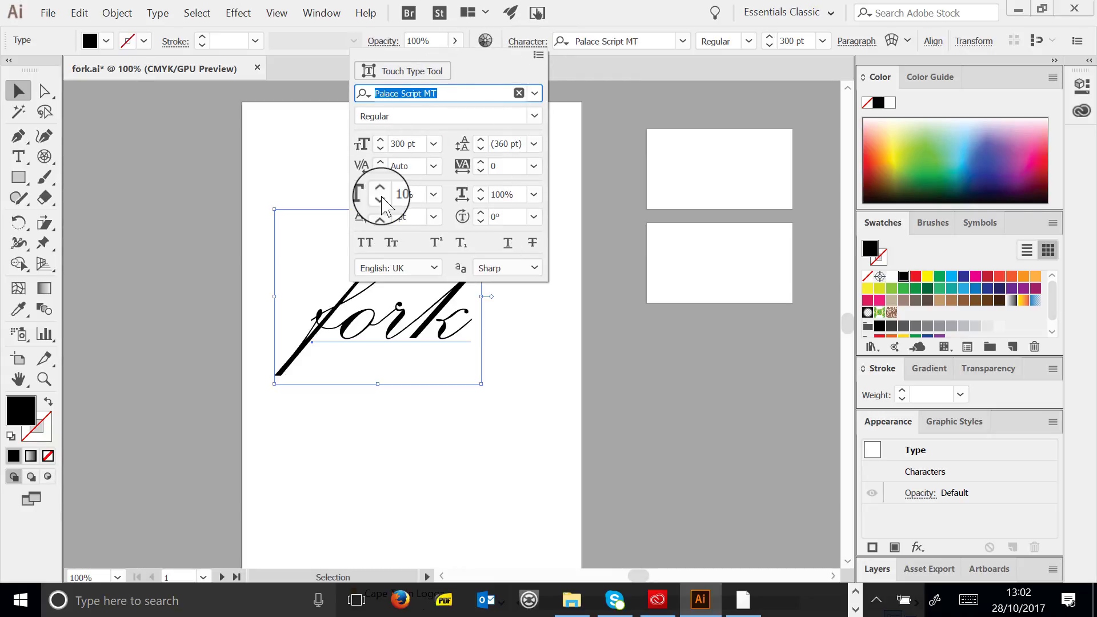
{"action": "left_click", "coordinate": [433, 145]}
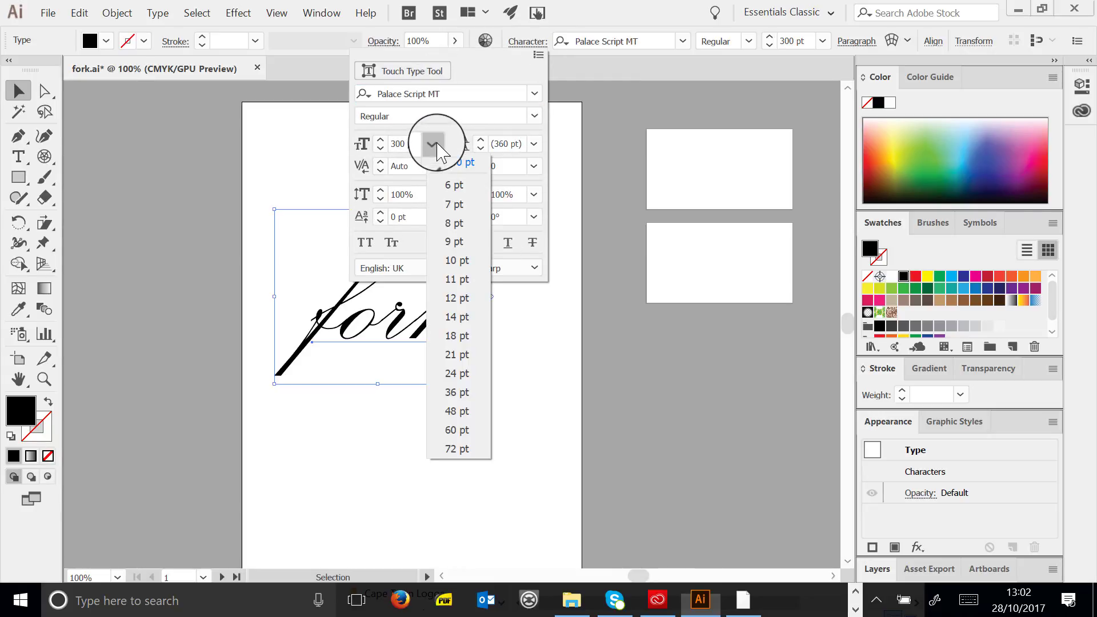
{"action": "left_click", "coordinate": [435, 147]}
{"action": "left_click", "coordinate": [434, 195]}
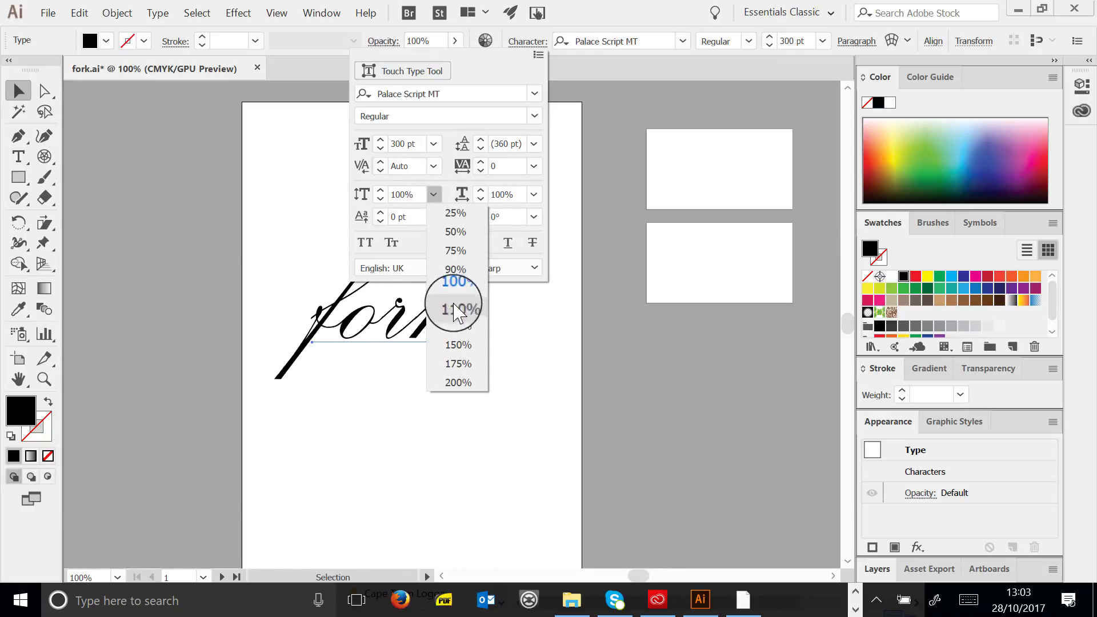
{"action": "left_click", "coordinate": [535, 195]}
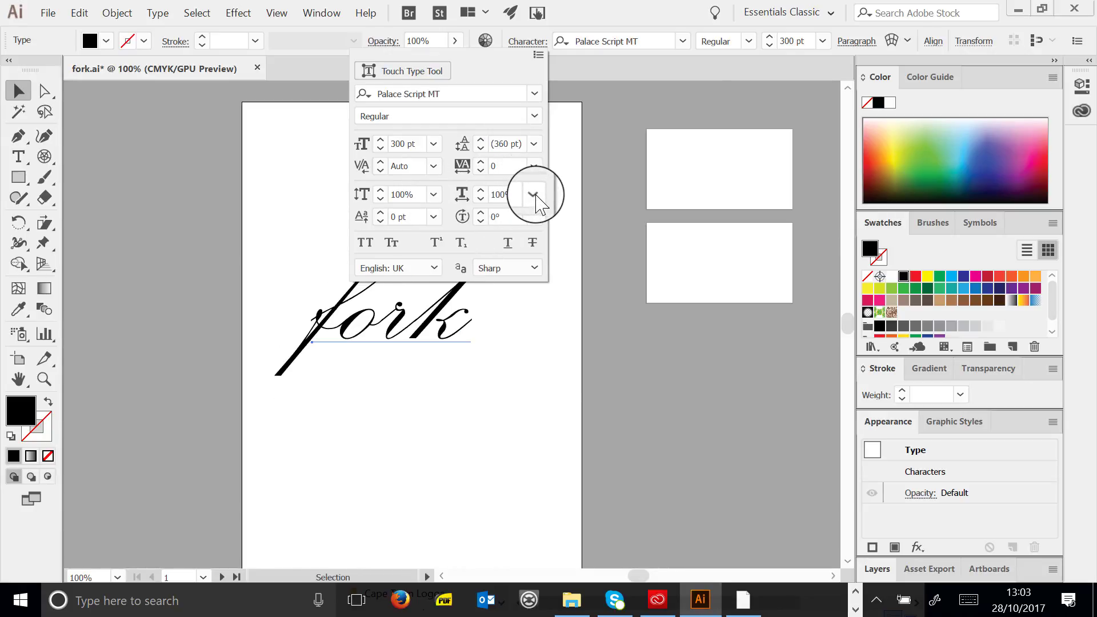
{"action": "left_click", "coordinate": [536, 195]}
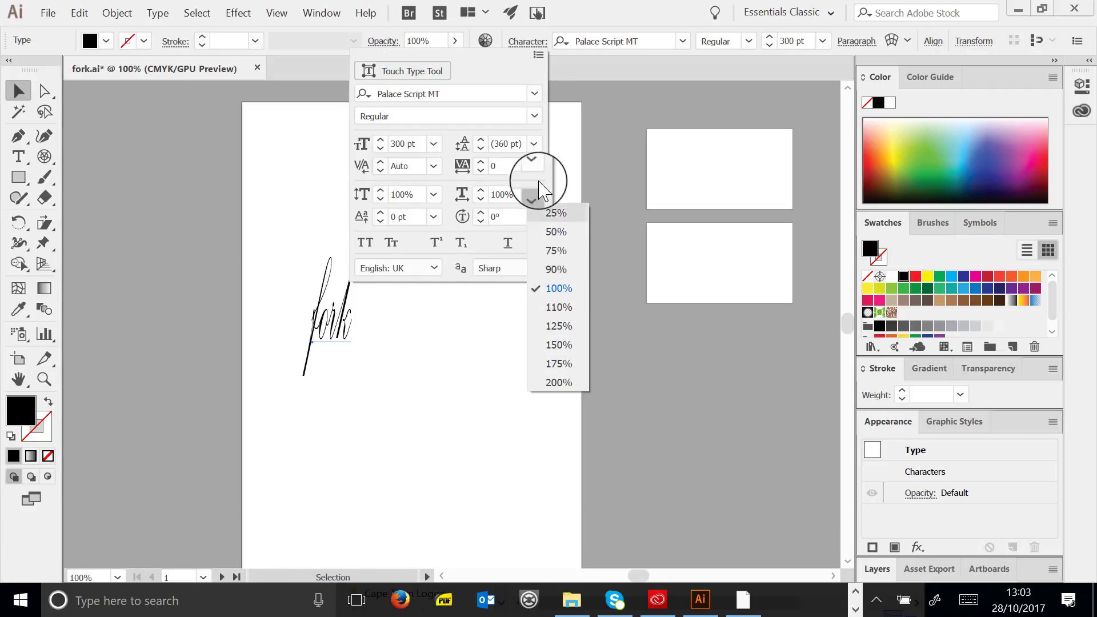
{"action": "left_click", "coordinate": [534, 195]}
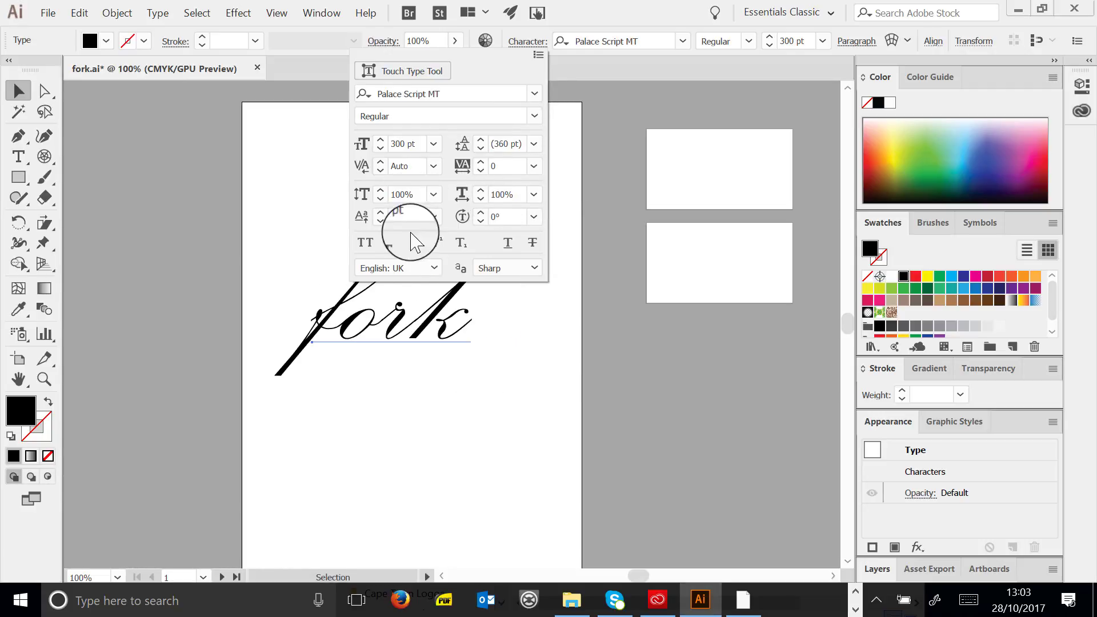
Try the All Caps and Small Caps options on "fork", turning each one back off
{"action": "left_click", "coordinate": [369, 244]}
{"action": "left_click", "coordinate": [369, 244]}
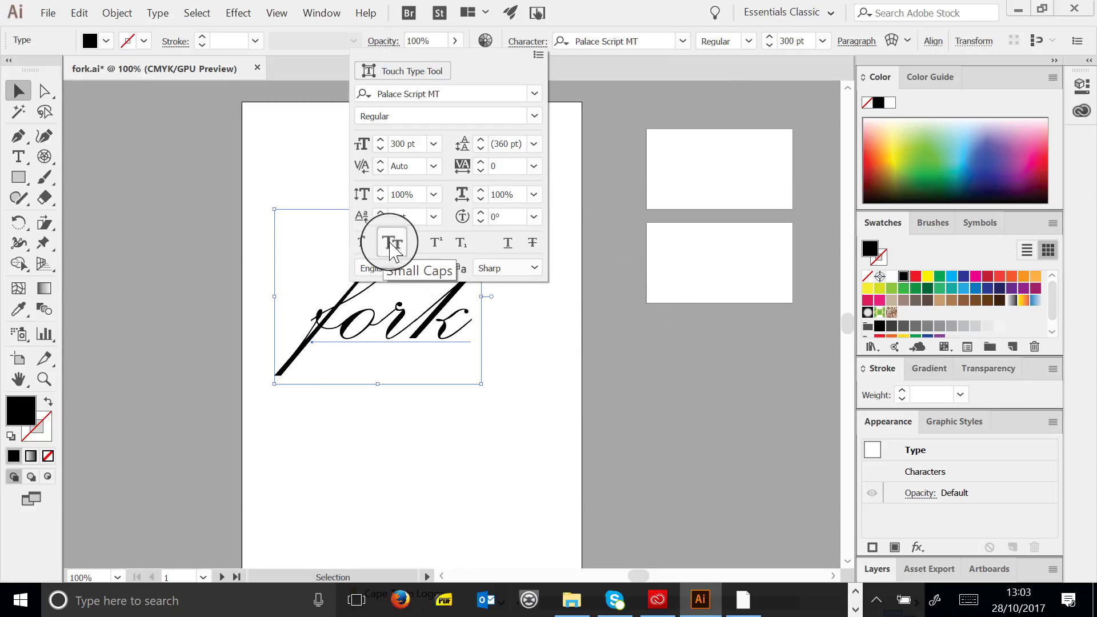
{"action": "left_click", "coordinate": [392, 245]}
{"action": "left_click", "coordinate": [393, 245]}
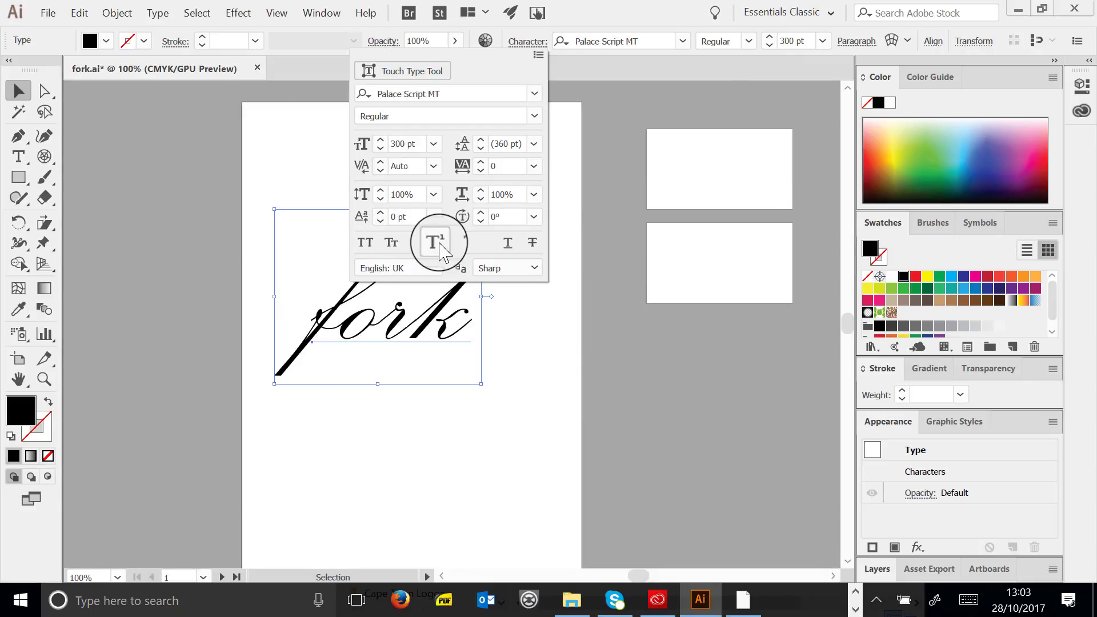
Try the Superscript, Subscript, Underline and Strikethrough options on "fork", turning each one back off
{"action": "left_click", "coordinate": [436, 243]}
{"action": "left_click", "coordinate": [436, 243]}
{"action": "left_click", "coordinate": [462, 245]}
{"action": "left_click", "coordinate": [462, 245]}
{"action": "left_click", "coordinate": [508, 243]}
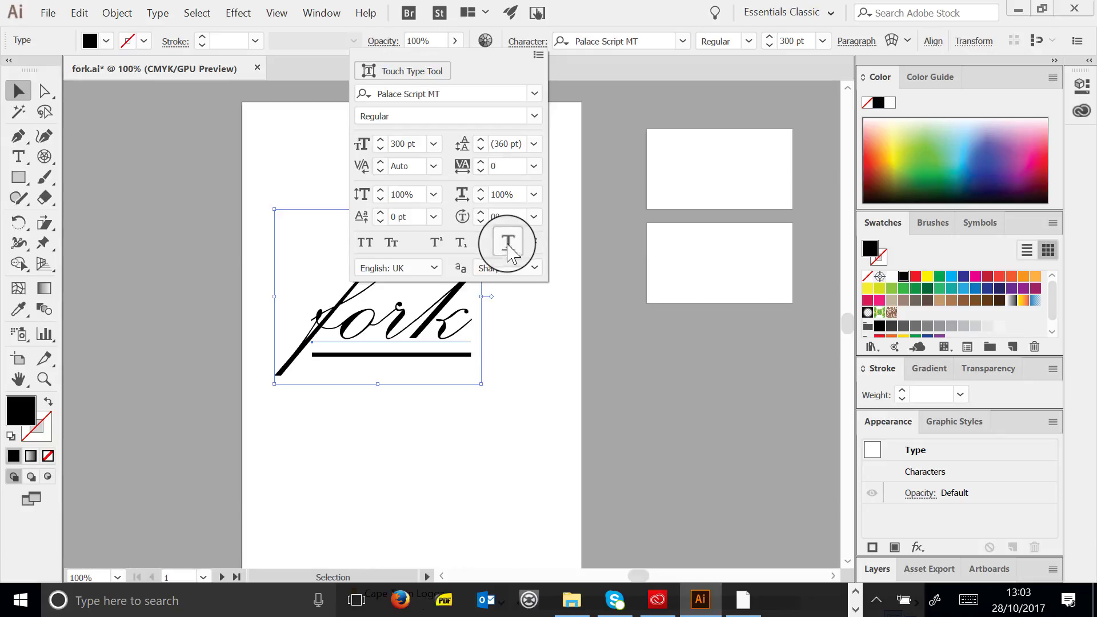
{"action": "left_click", "coordinate": [507, 243]}
{"action": "left_click", "coordinate": [532, 243]}
{"action": "left_click", "coordinate": [532, 243]}
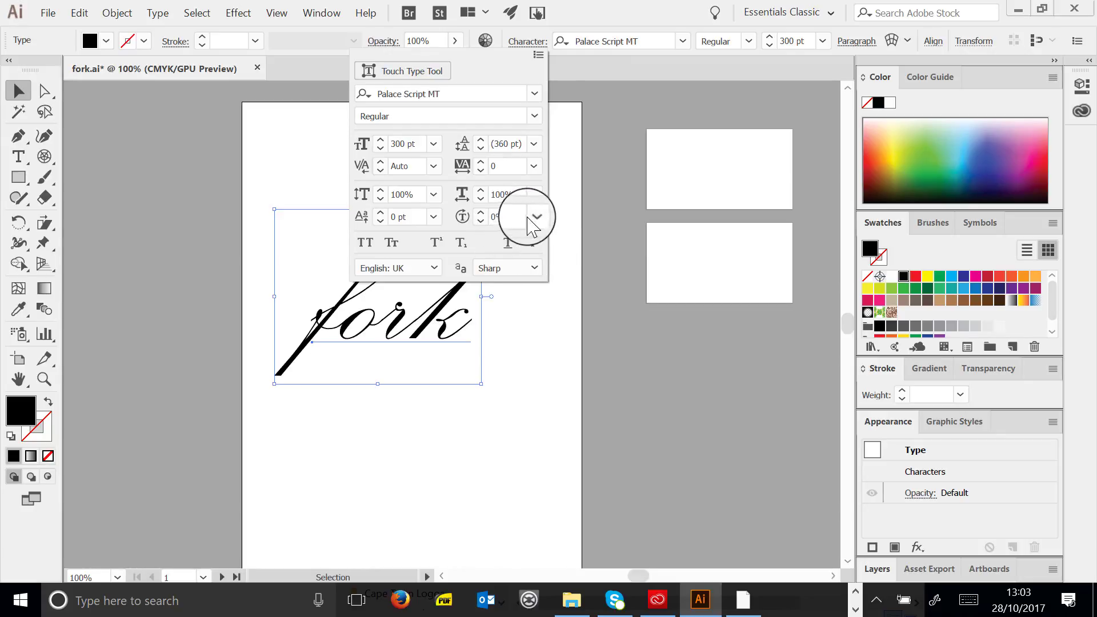
Try increasing the character rotation of "fork", and reset the rotation to 0°
{"action": "left_click", "coordinate": [481, 212]}
{"action": "left_click", "coordinate": [486, 212]}
{"action": "left_click", "coordinate": [487, 212]}
{"action": "left_click", "coordinate": [487, 212]}
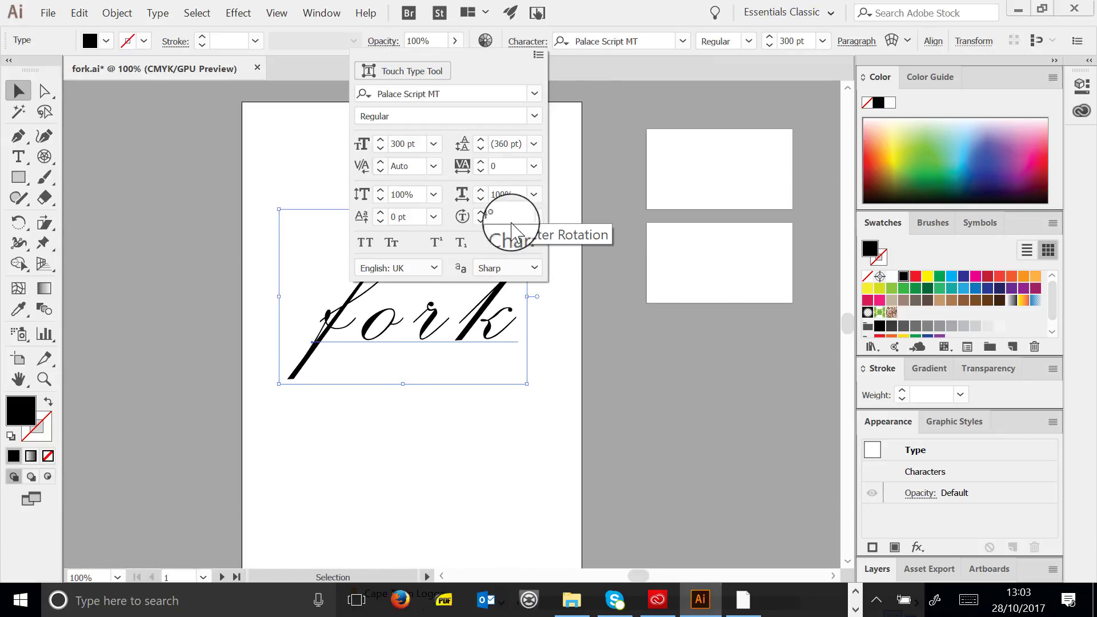
{"action": "left_click", "coordinate": [483, 223]}
{"action": "left_click", "coordinate": [483, 223]}
{"action": "left_click", "coordinate": [483, 222]}
{"action": "left_click", "coordinate": [481, 222]}
{"action": "left_click", "coordinate": [481, 222]}
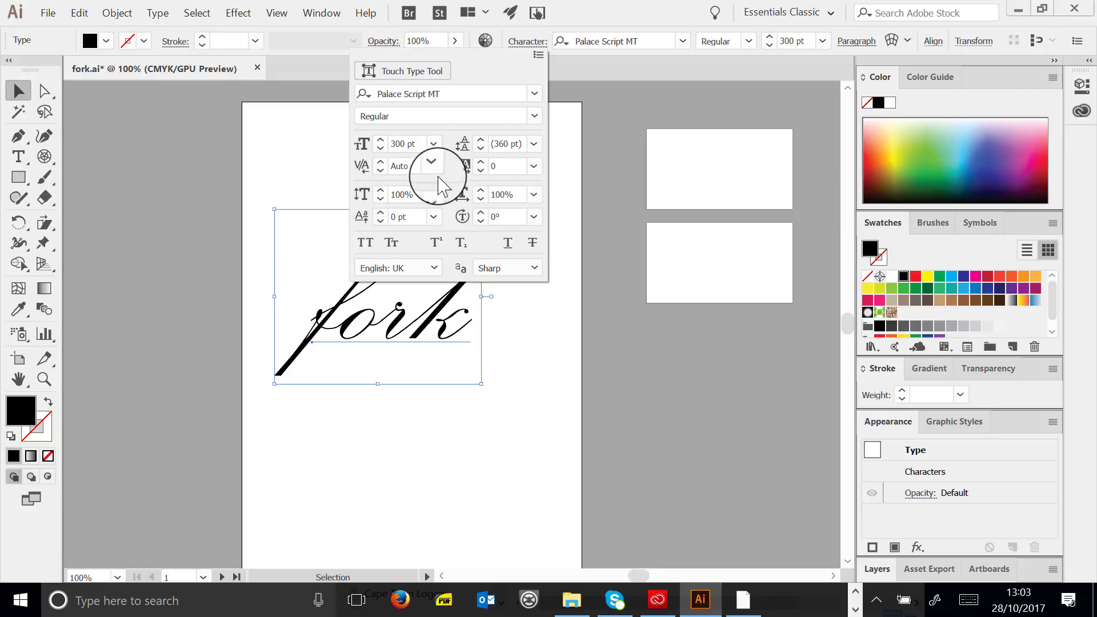
Delete the "fork" text from the artboard
{"action": "left_click", "coordinate": [16, 92]}
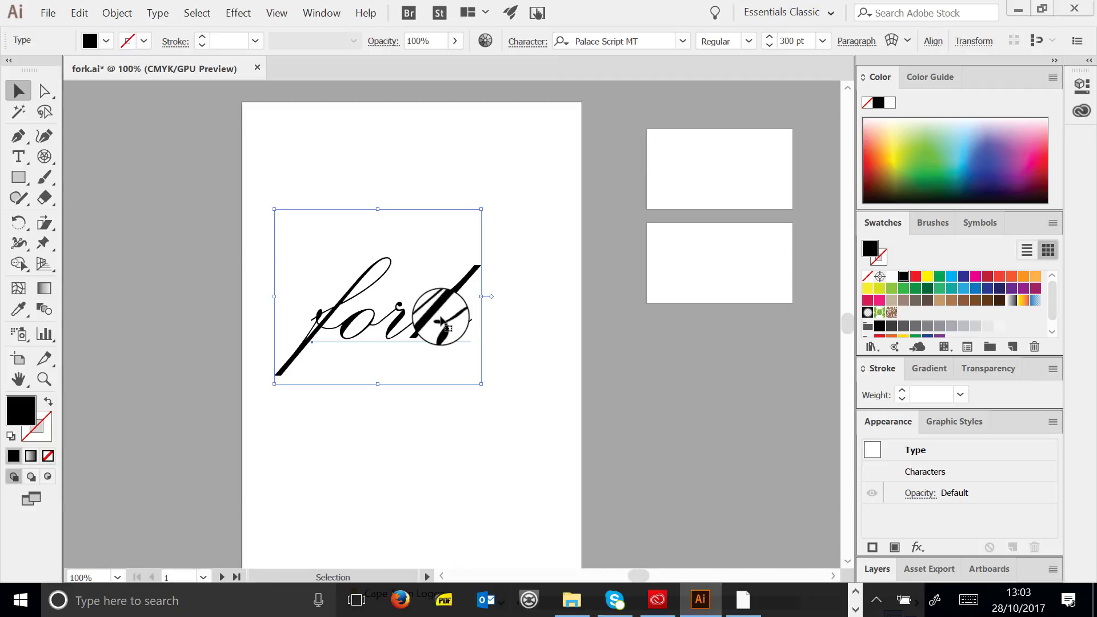
{"action": "key", "text": "Delete"}
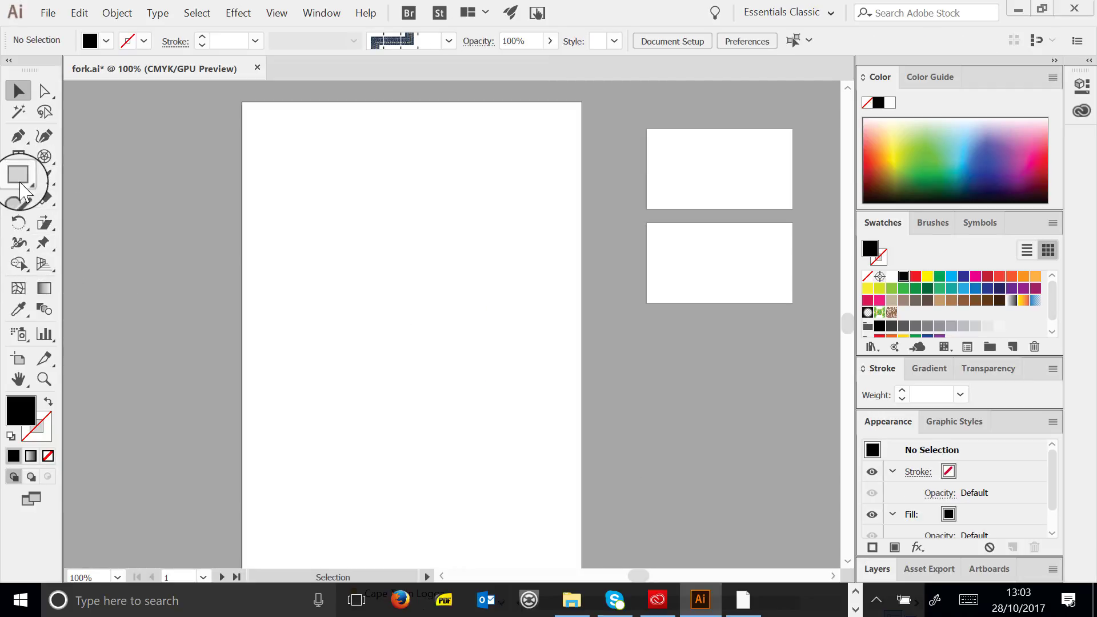
Draw a black circle in the middle of the large artboard and set the text "Hello" along its path
{"action": "left_click", "coordinate": [18, 177]}
{"action": "left_click", "coordinate": [97, 220]}
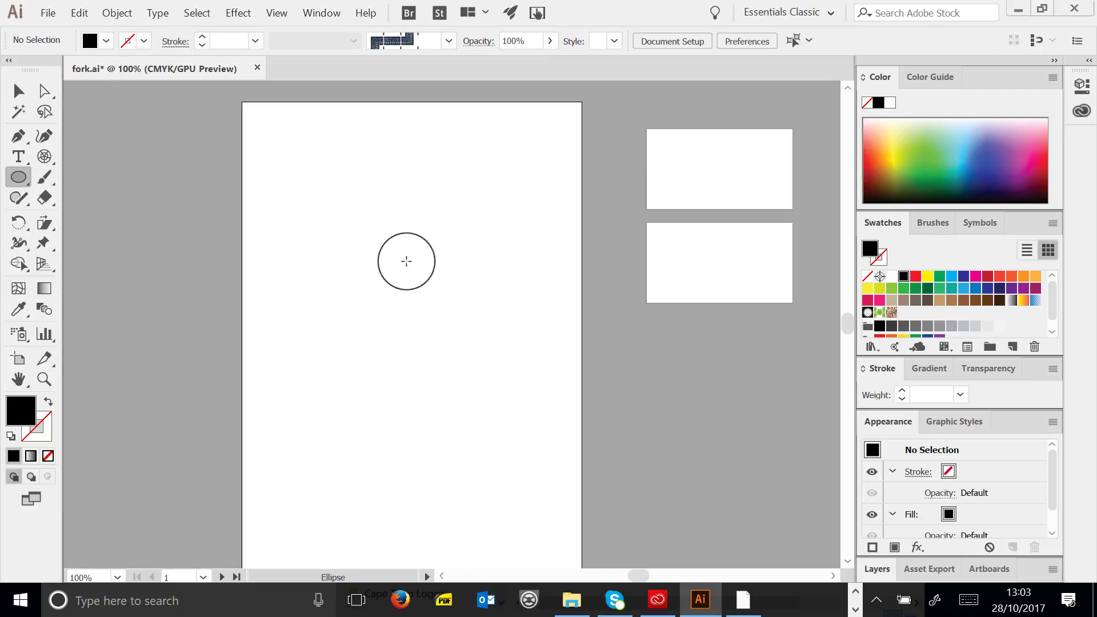
{"action": "left_click_drag", "start_coordinate": [329, 278], "coordinate": [492, 441]}
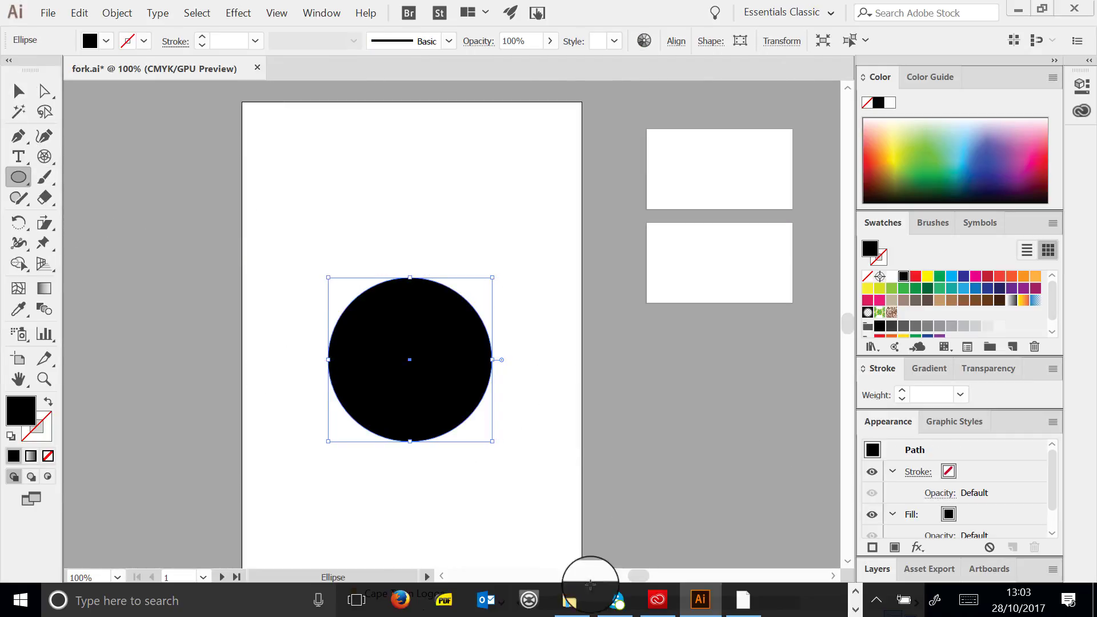
{"action": "left_click", "coordinate": [19, 158]}
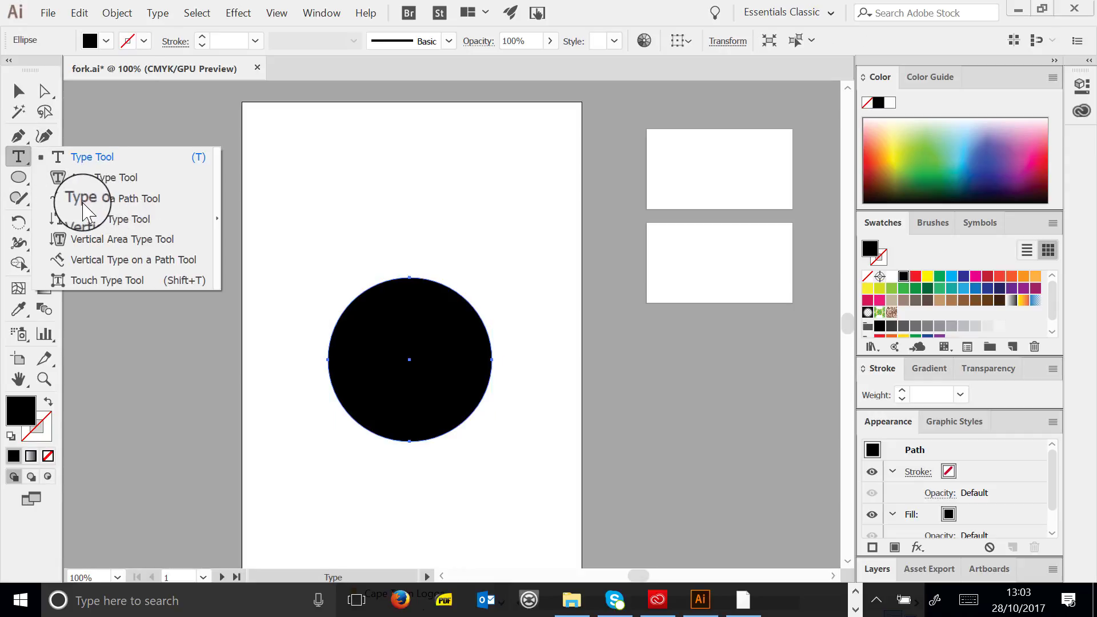
{"action": "left_click", "coordinate": [109, 199]}
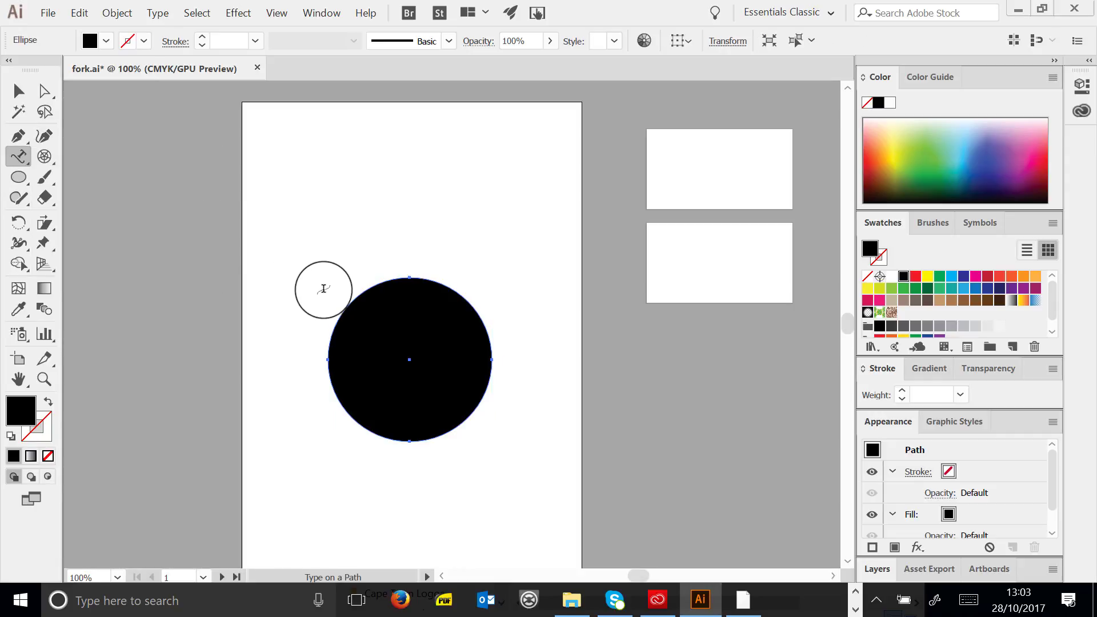
{"action": "left_click", "coordinate": [343, 309]}
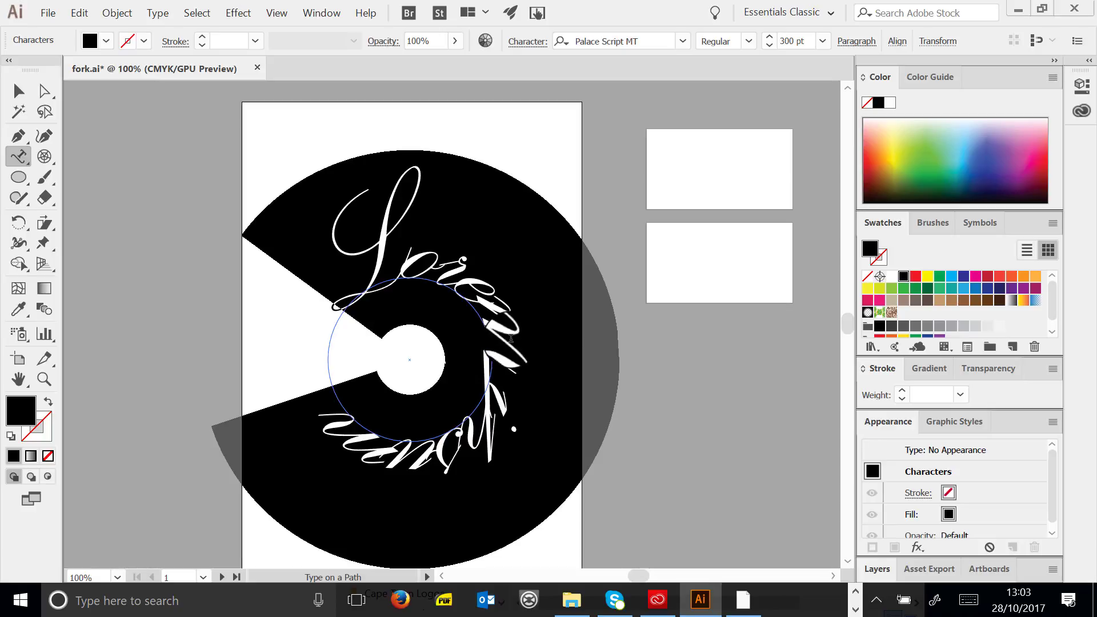
{"action": "type", "text": "Hello"}
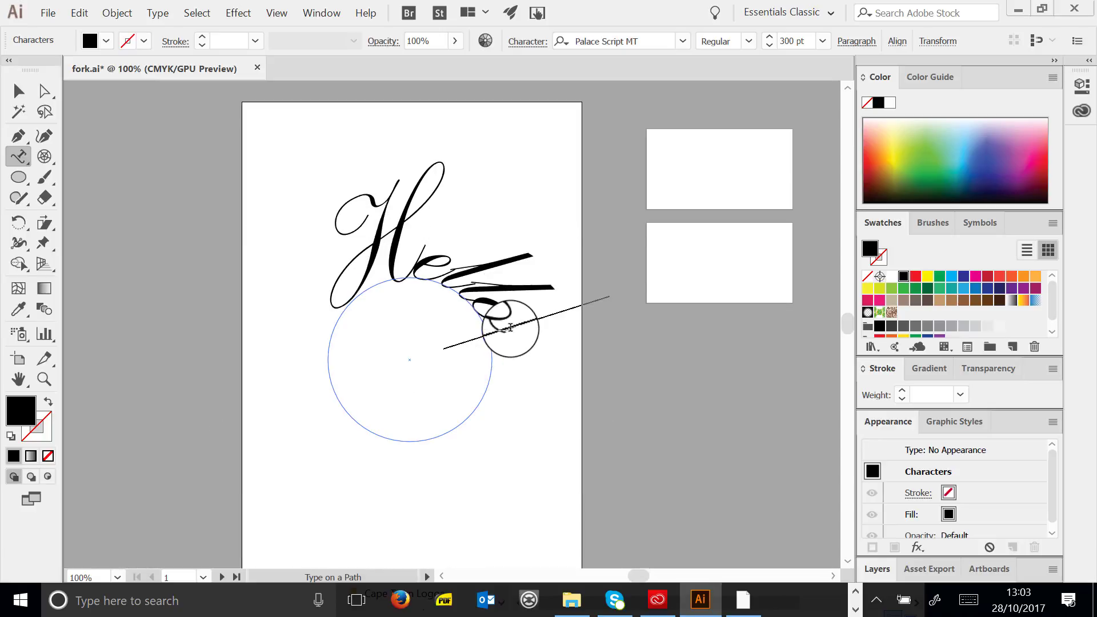
Fill the "Hello" text on the circle with dark red, and delete the path text
{"action": "left_click_drag", "start_coordinate": [511, 327], "coordinate": [319, 240]}
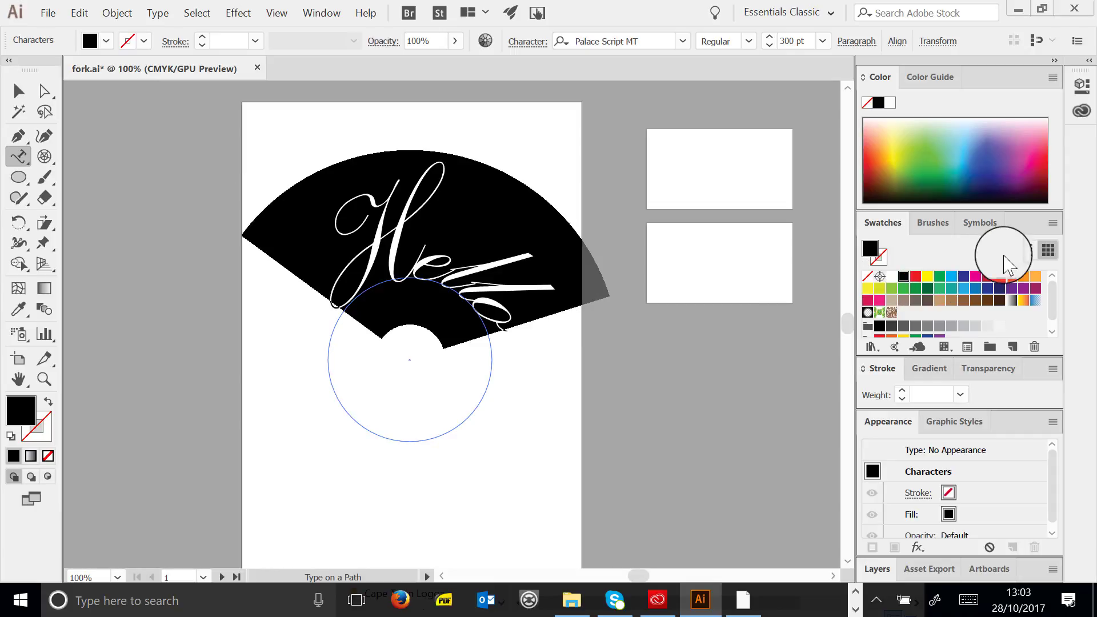
{"action": "left_click", "coordinate": [987, 276]}
{"action": "left_click", "coordinate": [19, 91]}
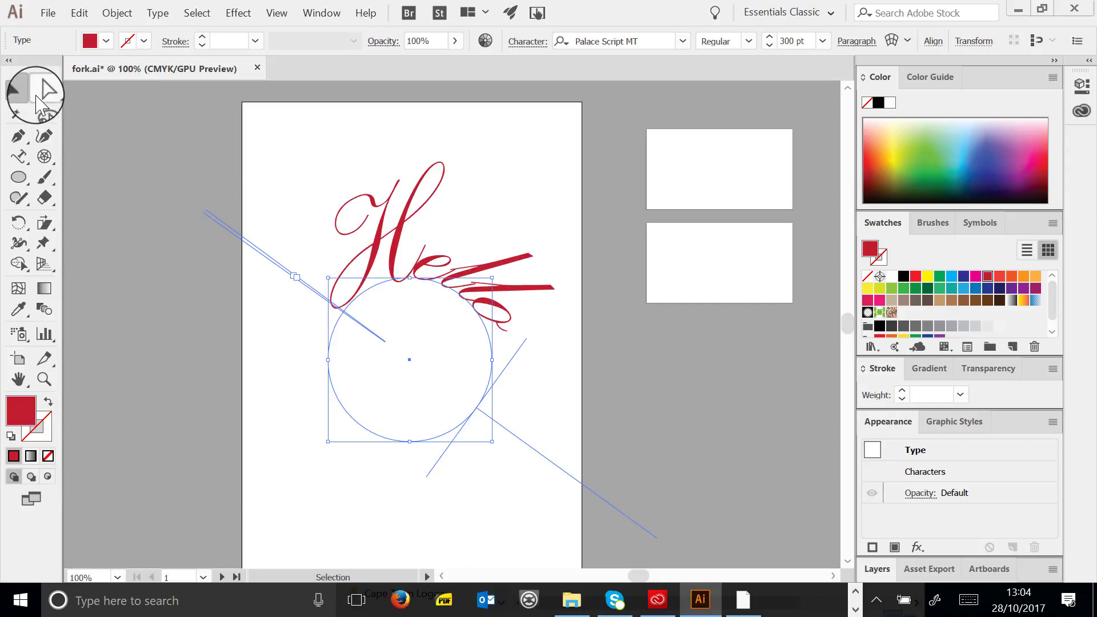
{"action": "key", "text": "Delete"}
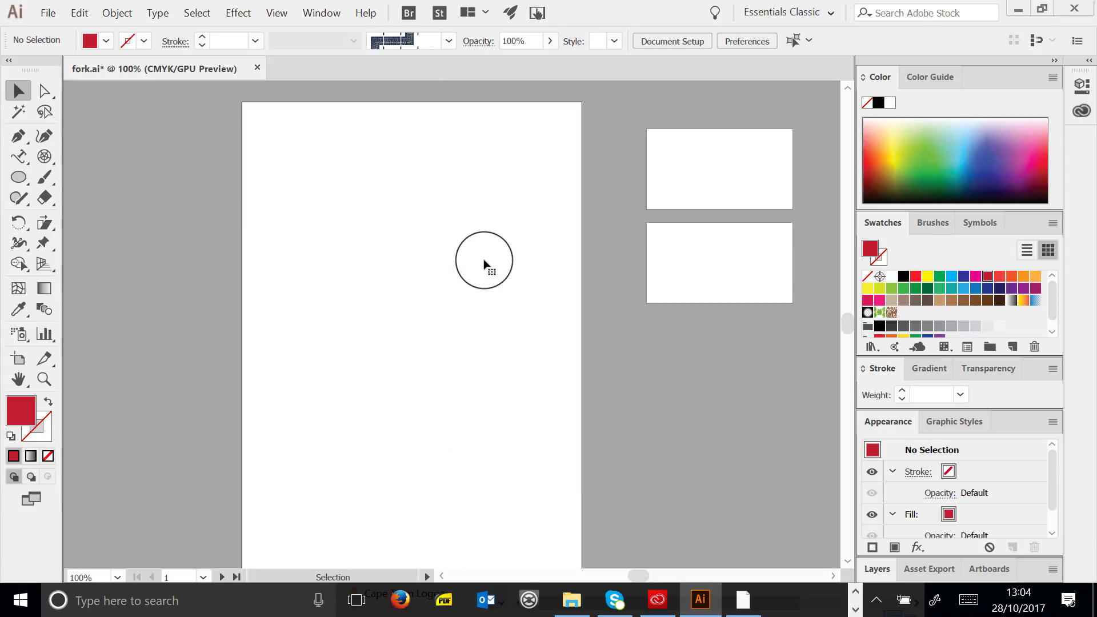
Add the word "Hello" as regular horizontal point text in the upper part of the large artboard
{"action": "left_click", "coordinate": [16, 154]}
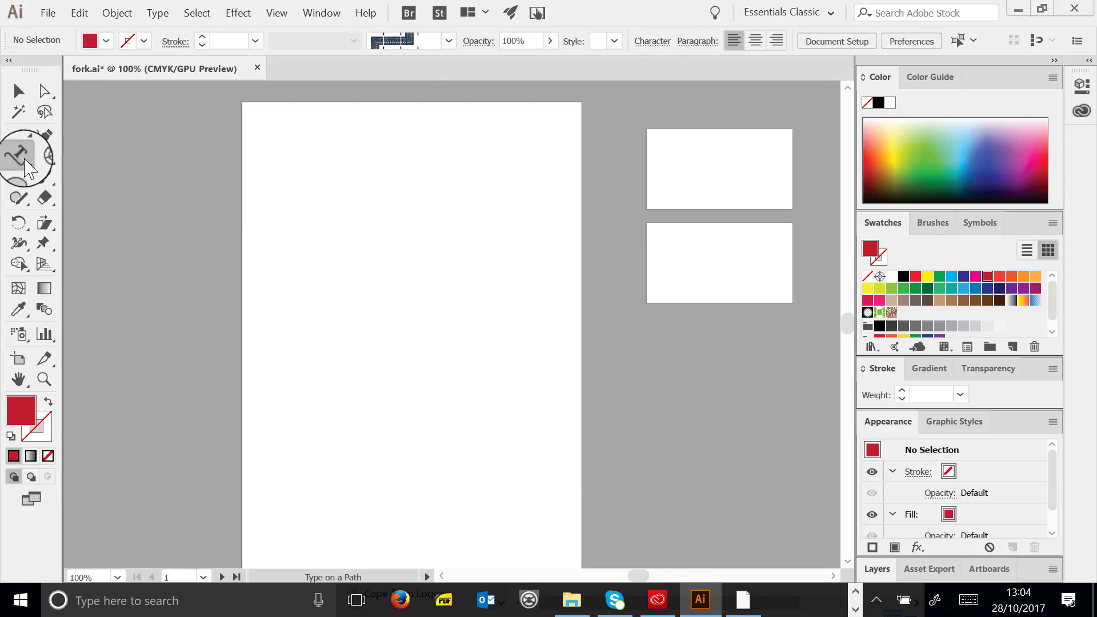
{"action": "left_click", "coordinate": [19, 159]}
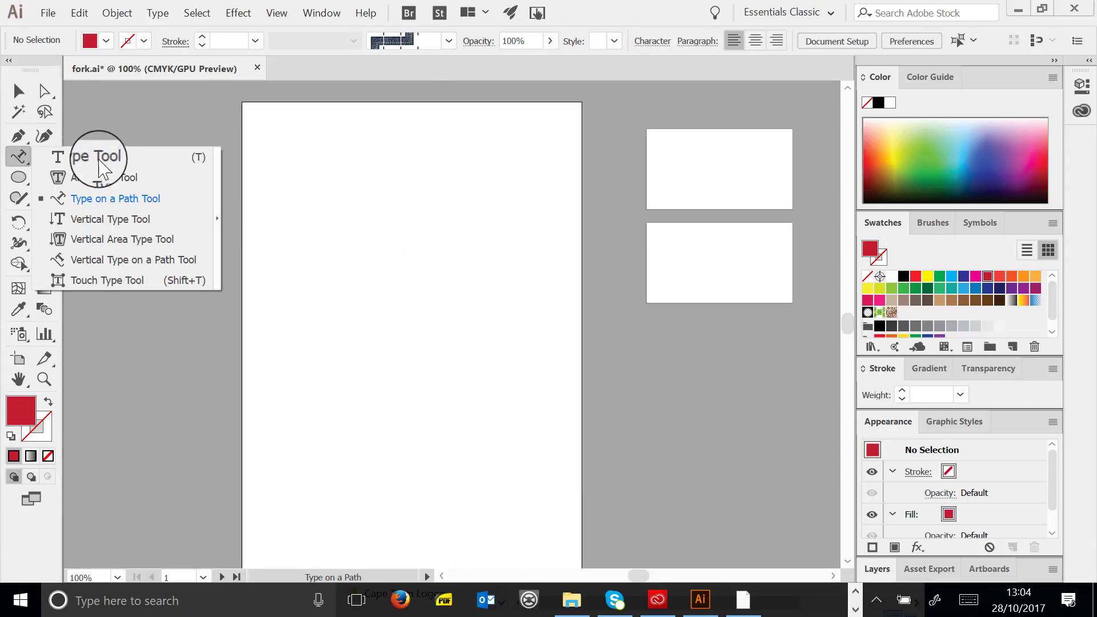
{"action": "left_click", "coordinate": [91, 156]}
{"action": "left_click", "coordinate": [321, 245]}
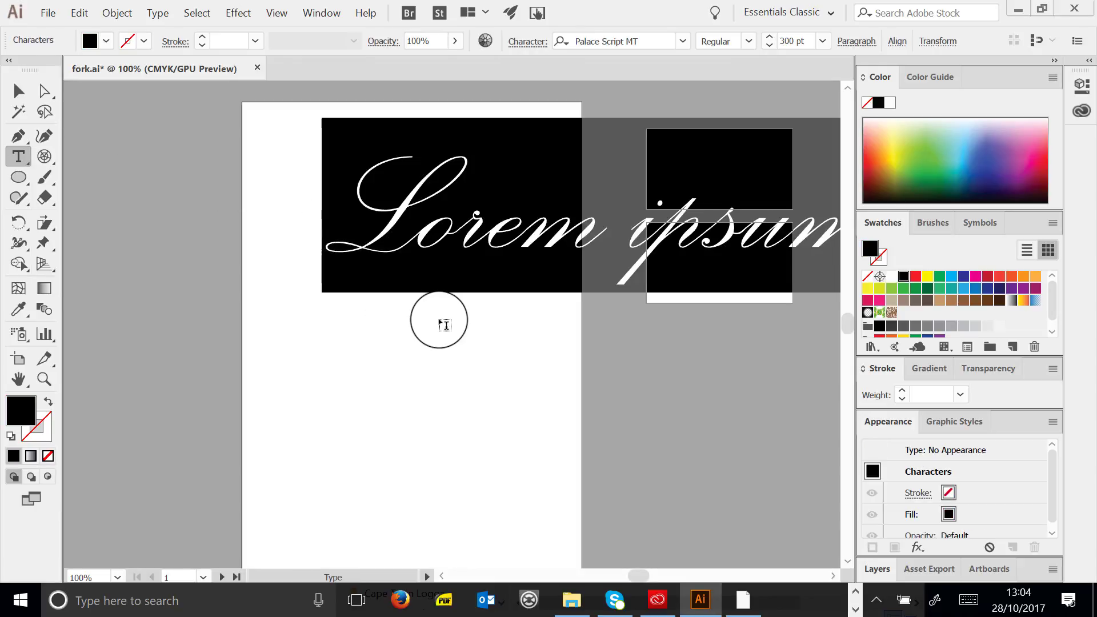
{"action": "type", "text": "Hello"}
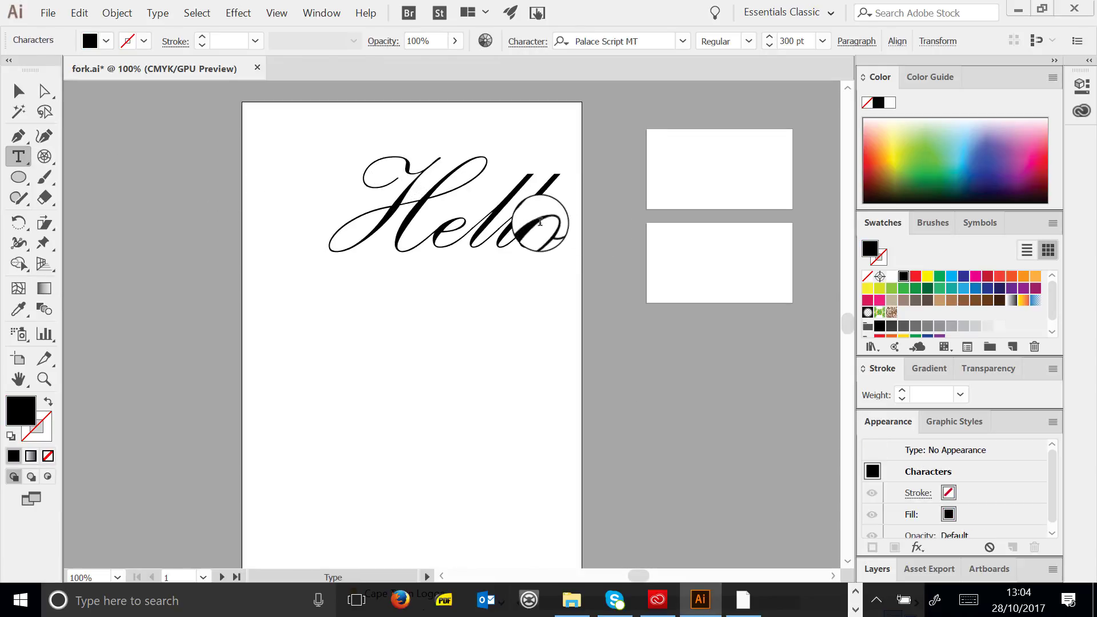
Change the font of the whole "Hello" text to Impact
{"action": "left_click_drag", "start_coordinate": [563, 234], "coordinate": [320, 212]}
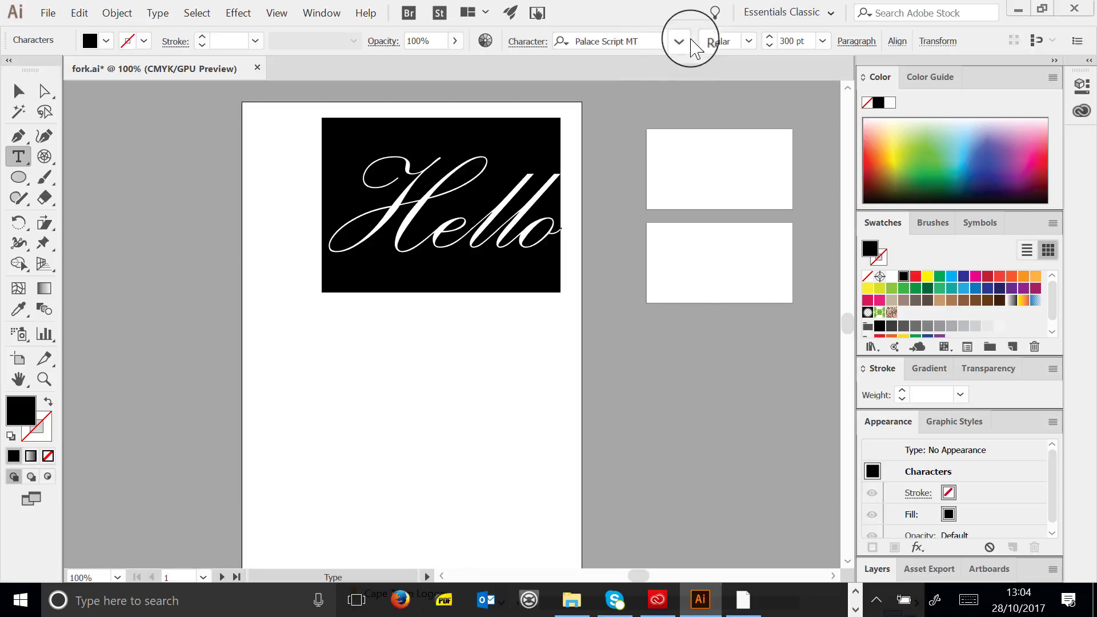
{"action": "left_click", "coordinate": [681, 42]}
{"action": "type", "text": "im"}
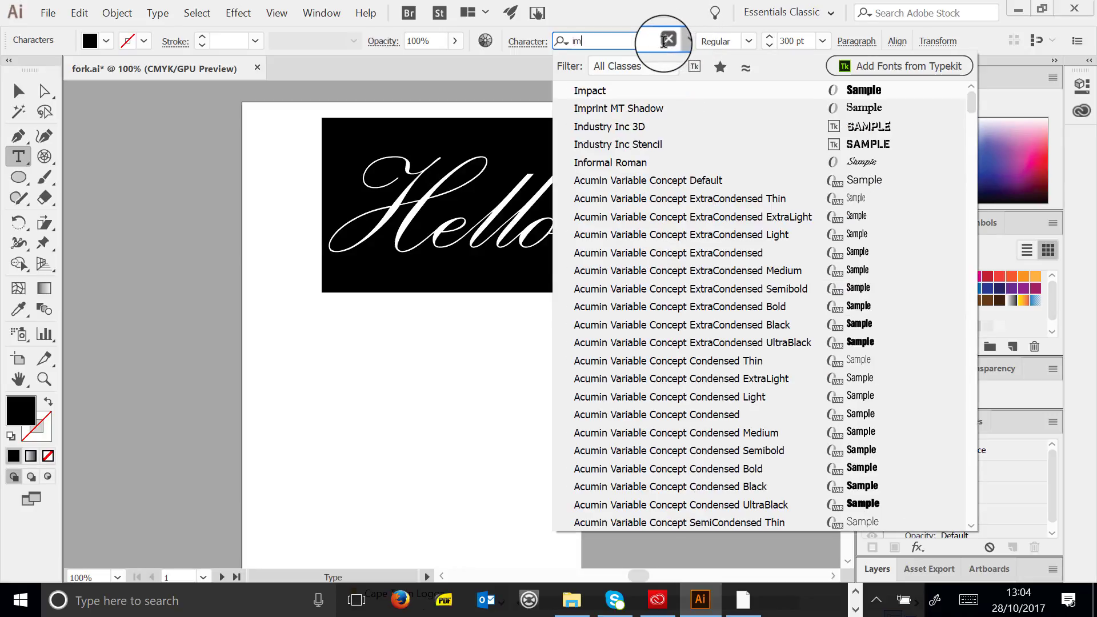
{"action": "key", "text": "Return"}
{"action": "left_click", "coordinate": [18, 90]}
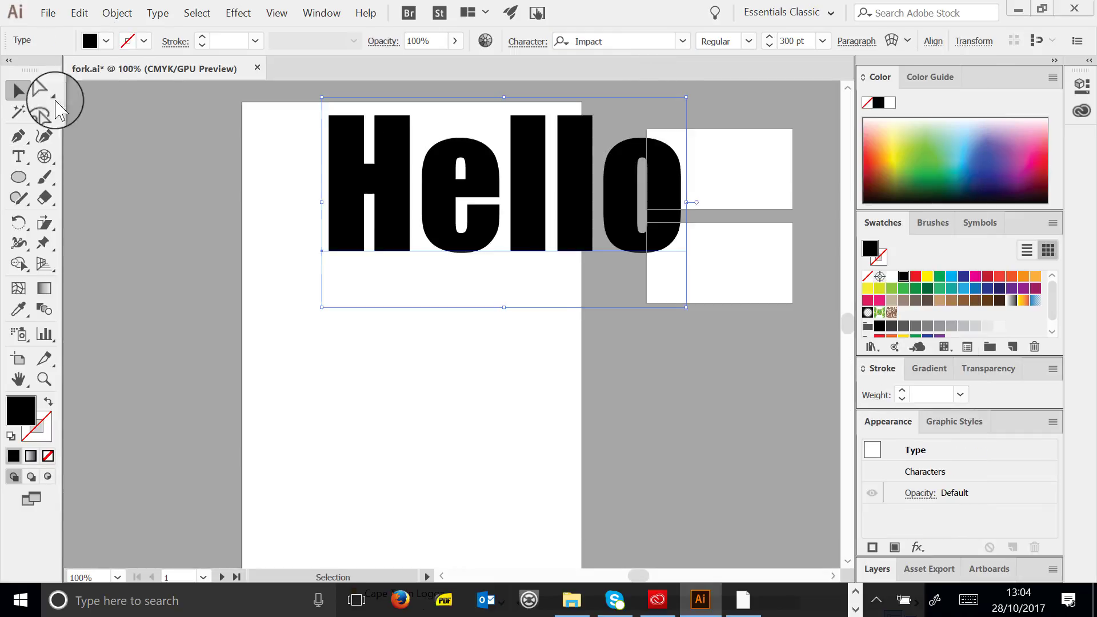
Scale "Hello" down proportionally to about 206.5 pt and position it within the upper part of the large artboard
{"action": "left_click_drag", "start_coordinate": [562, 240], "coordinate": [448, 325]}
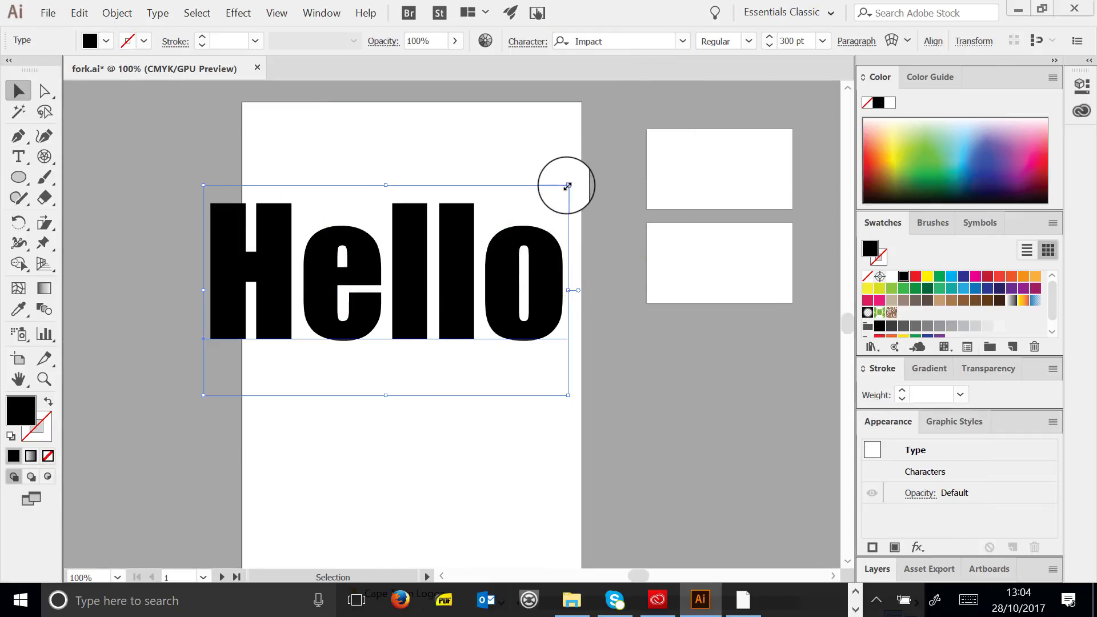
{"action": "left_click_drag", "start_coordinate": [568, 185], "coordinate": [455, 250]}
{"action": "left_click_drag", "start_coordinate": [392, 306], "coordinate": [451, 237]}
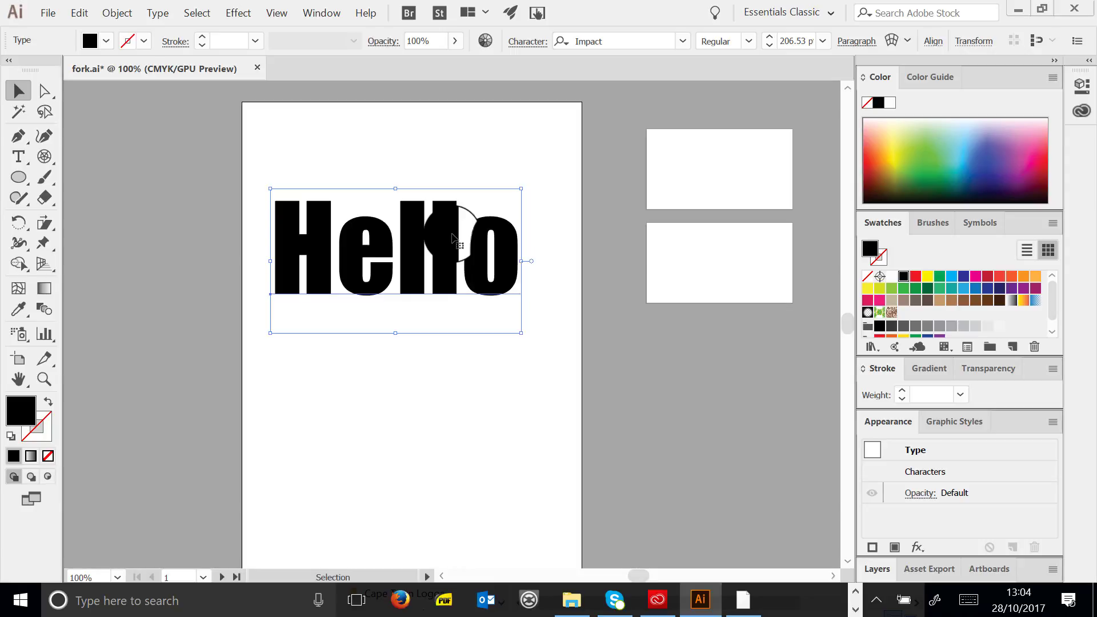
Convert "Hello" to outlines and pull individual anchor points of the two l's up and down into elongated, slanted ends
{"action": "left_click", "coordinate": [157, 13]}
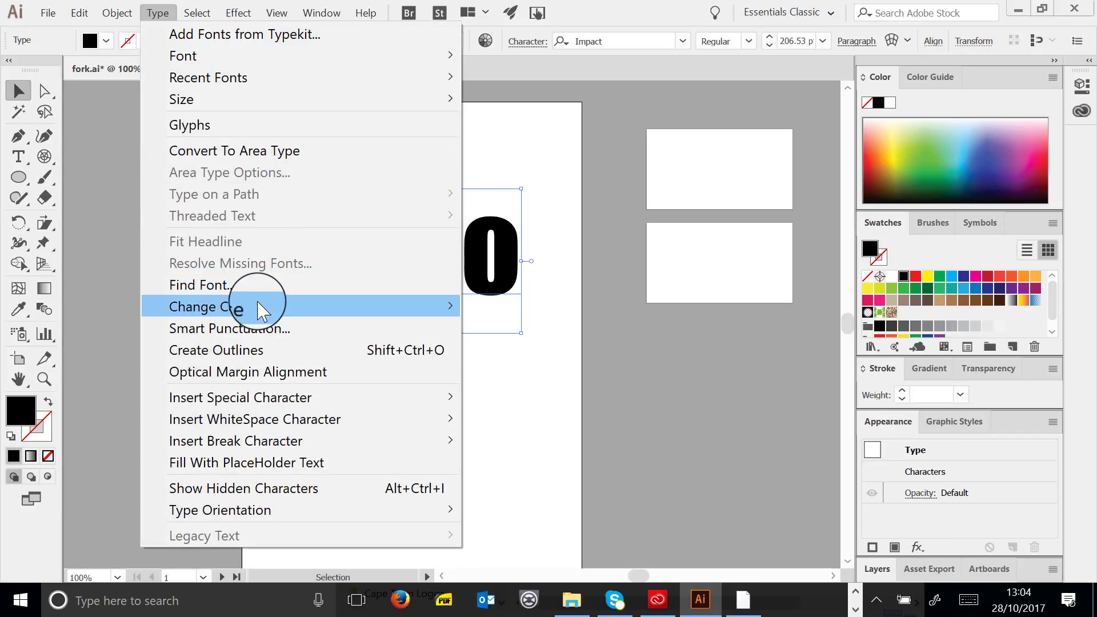
{"action": "left_click", "coordinate": [249, 342]}
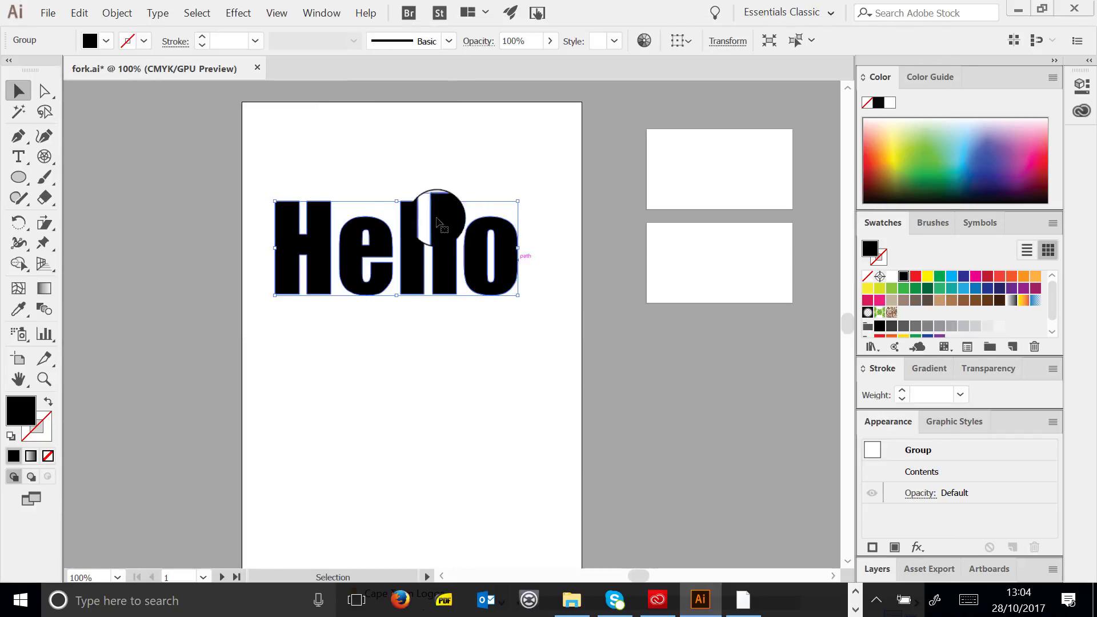
{"action": "left_click", "coordinate": [45, 90]}
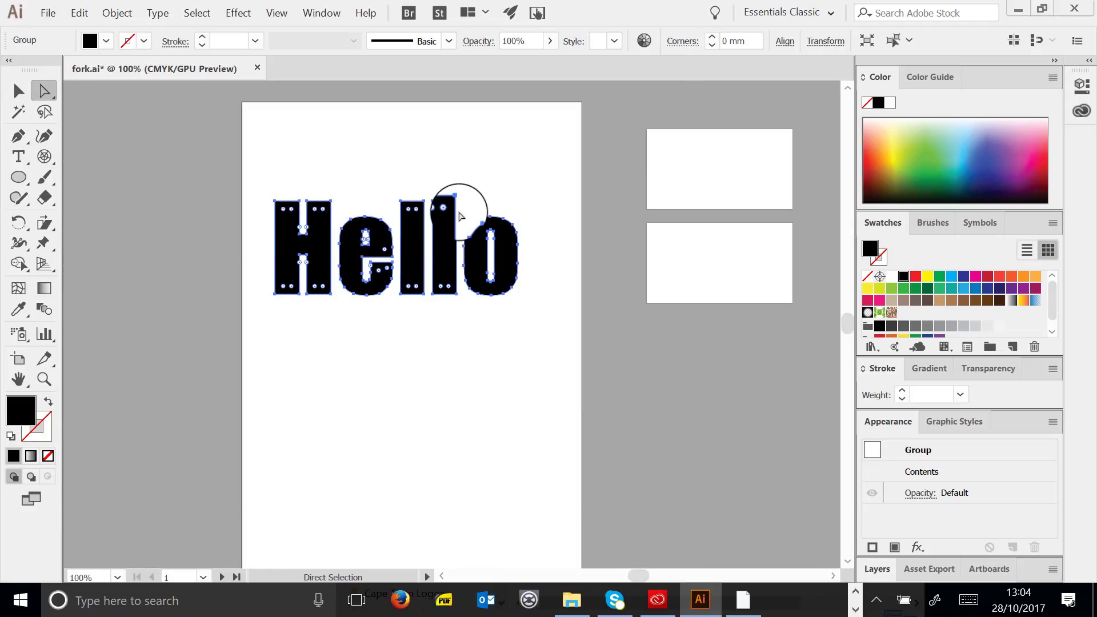
{"action": "left_click_drag", "start_coordinate": [455, 200], "coordinate": [456, 153]}
{"action": "left_click_drag", "start_coordinate": [456, 294], "coordinate": [455, 335]}
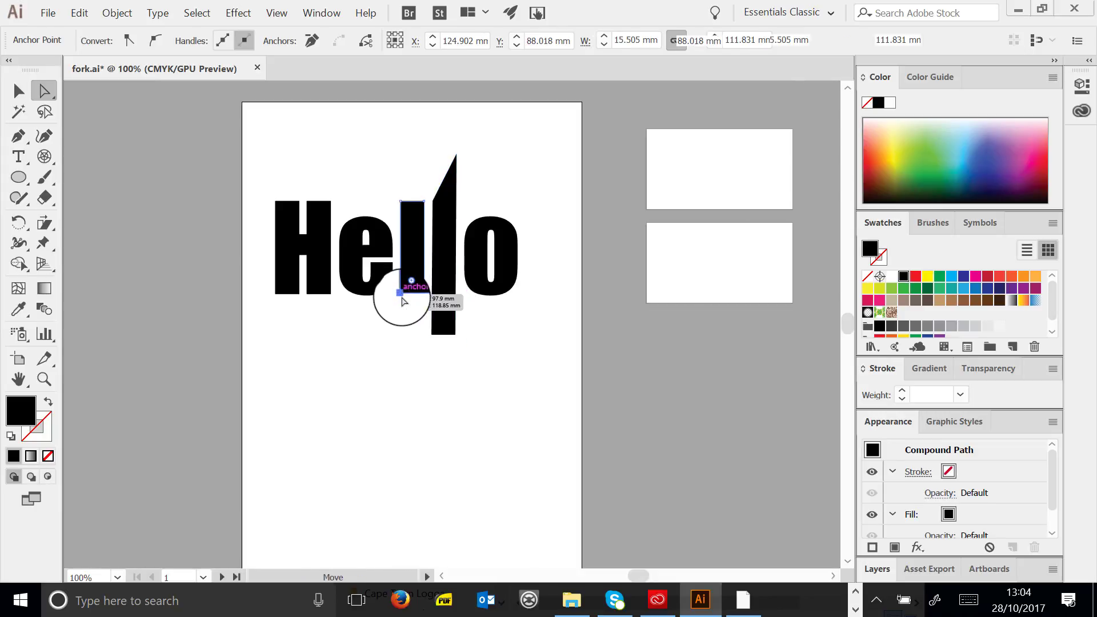
{"action": "left_click", "coordinate": [423, 294]}
{"action": "left_click_drag", "start_coordinate": [386, 311], "coordinate": [392, 346]}
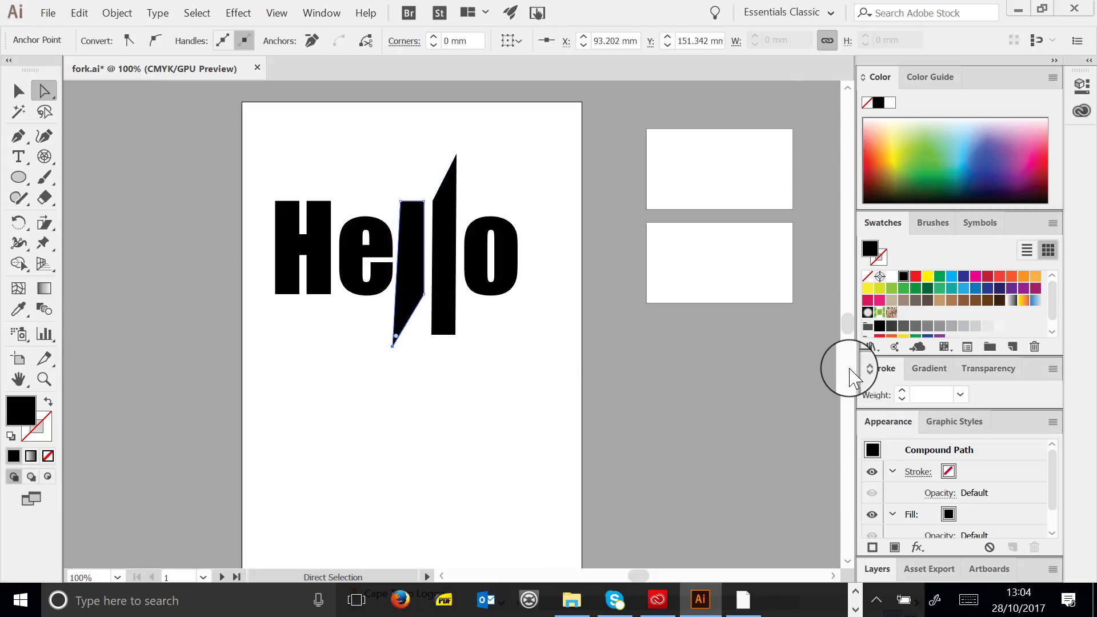
Select all the outlined "Hello" letters and delete them
{"action": "left_click", "coordinate": [18, 90]}
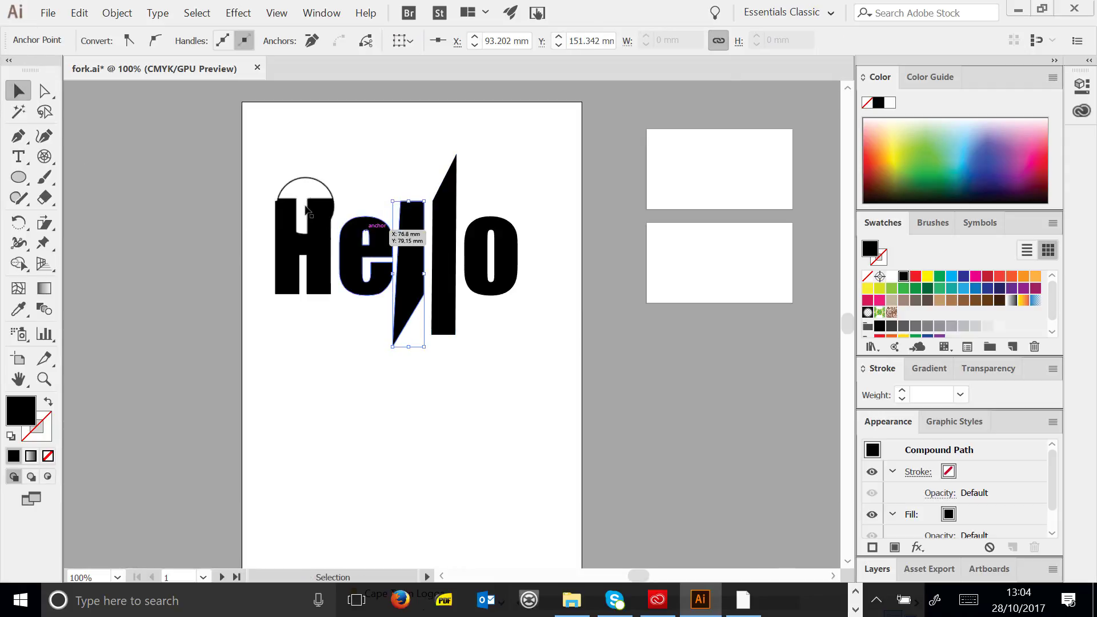
{"action": "left_click", "coordinate": [277, 158]}
{"action": "left_click_drag", "start_coordinate": [277, 158], "coordinate": [524, 402]}
{"action": "key", "text": "Delete"}
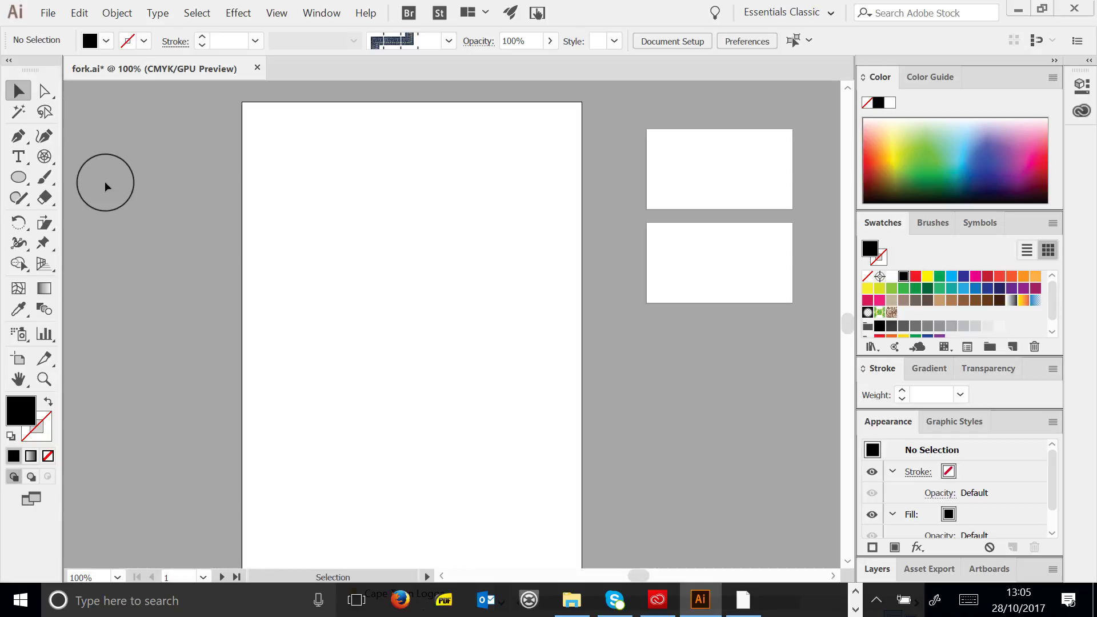
Draw a rectangular area text box in the upper part of the large artboard and set its font size to 14 pt
{"action": "left_click", "coordinate": [18, 156]}
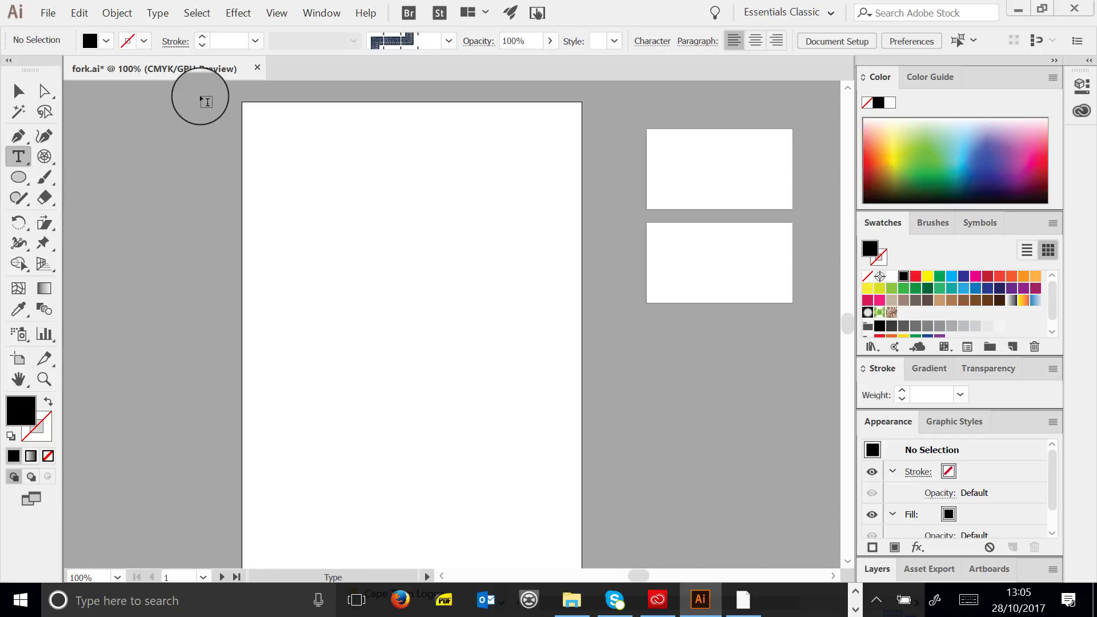
{"action": "left_click_drag", "start_coordinate": [296, 166], "coordinate": [474, 263]}
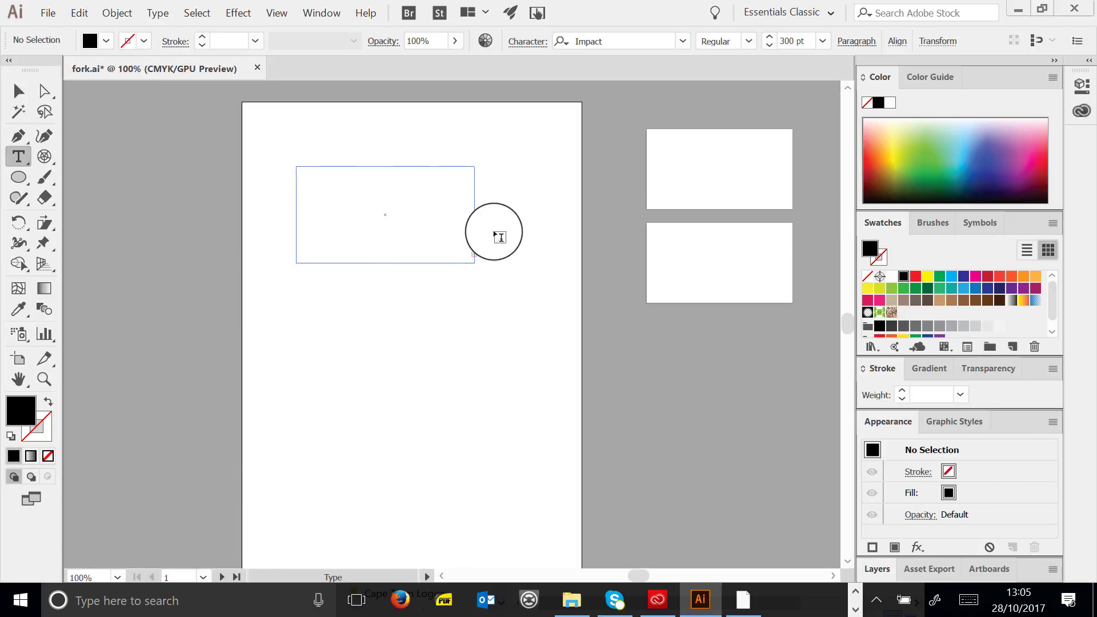
{"action": "left_click", "coordinate": [823, 41]}
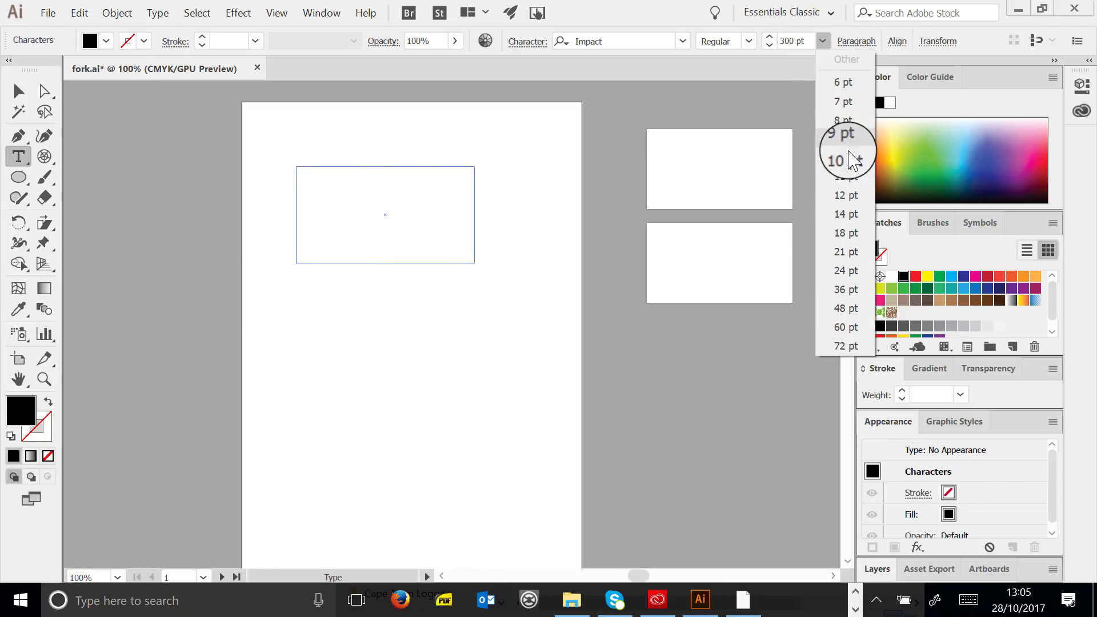
{"action": "left_click", "coordinate": [846, 213]}
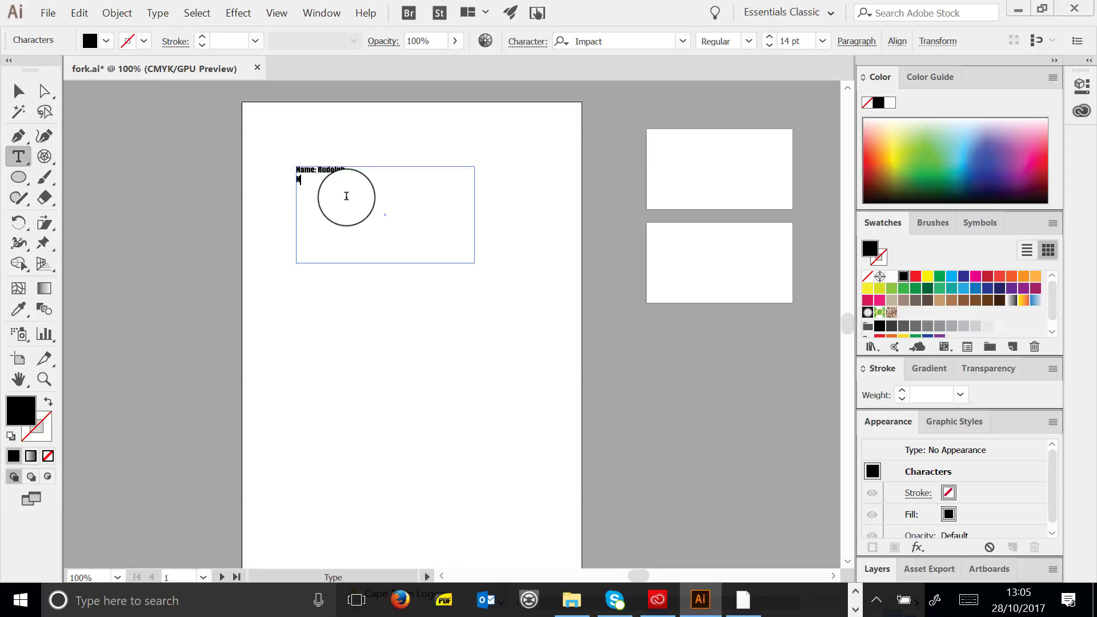
Fill the area text box with a name line, followed by the lines "Number" and "website address"
{"action": "left_click", "coordinate": [44, 379]}
{"action": "left_click_drag", "start_coordinate": [292, 188], "coordinate": [299, 187]}
{"action": "left_click", "coordinate": [343, 199]}
{"action": "left_click", "coordinate": [343, 199]}
{"action": "left_click", "coordinate": [346, 195]}
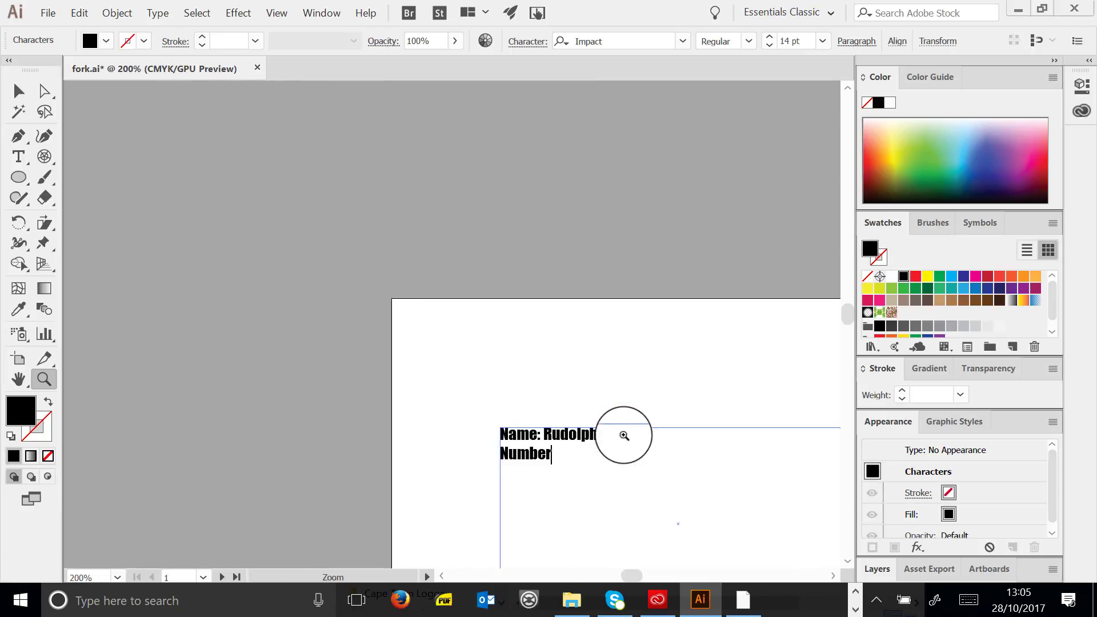
{"action": "scroll", "coordinate": [600, 366], "scroll_direction": "down", "scroll_amount": 2}
{"action": "left_click", "coordinate": [816, 330]}
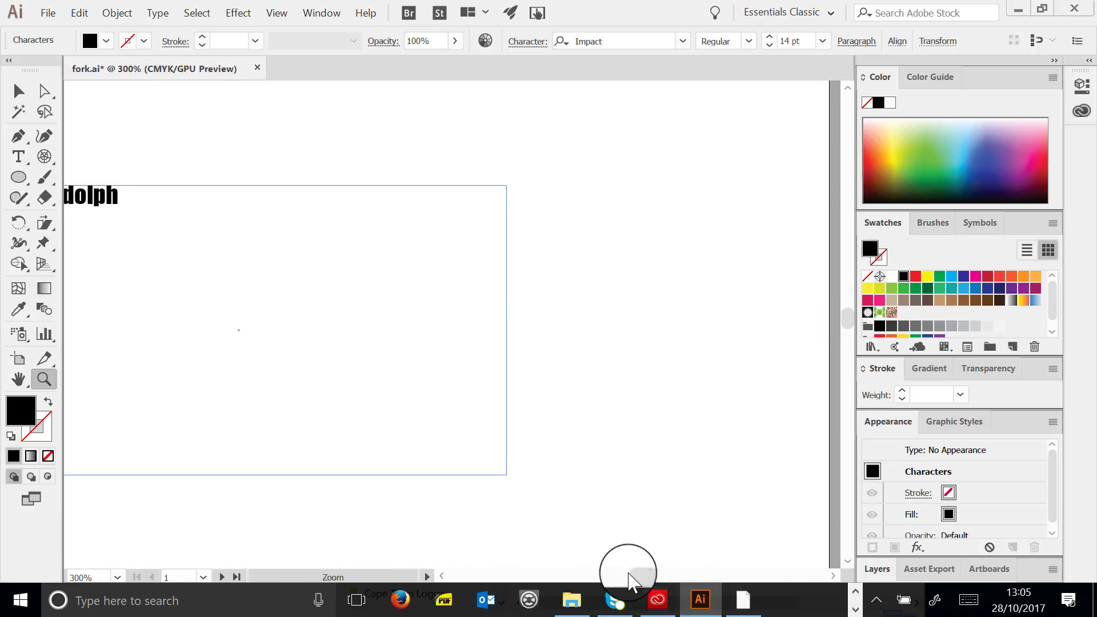
{"action": "left_click_drag", "start_coordinate": [635, 573], "coordinate": [632, 575]}
{"action": "left_click", "coordinate": [18, 156]}
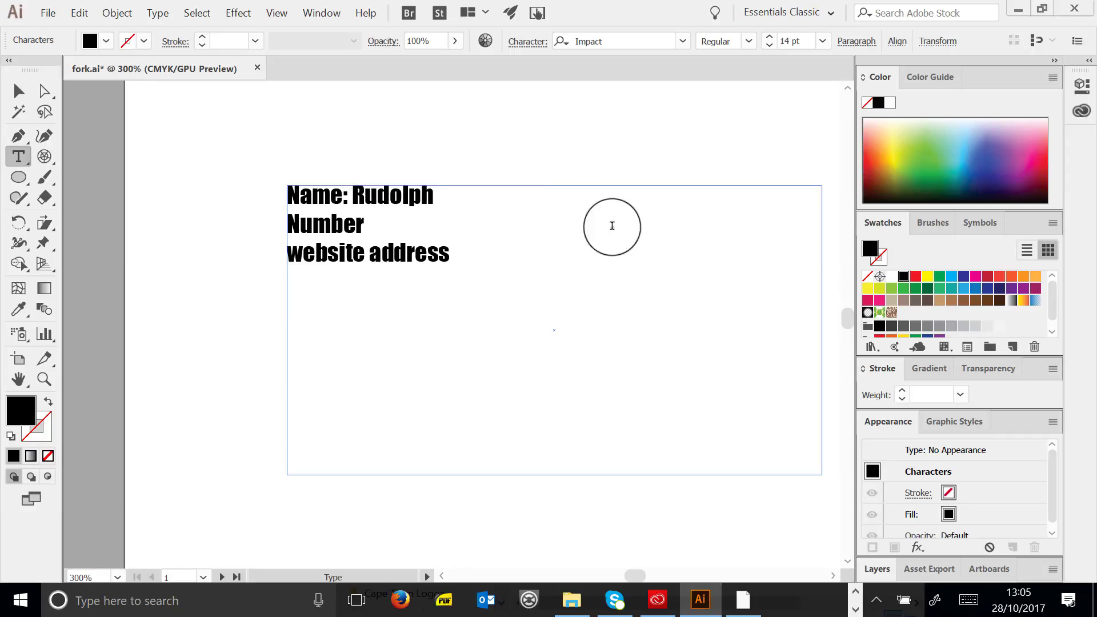
Select all three text lines and try centre and right alignment before restoring left alignment
{"action": "left_click_drag", "start_coordinate": [495, 286], "coordinate": [249, 177]}
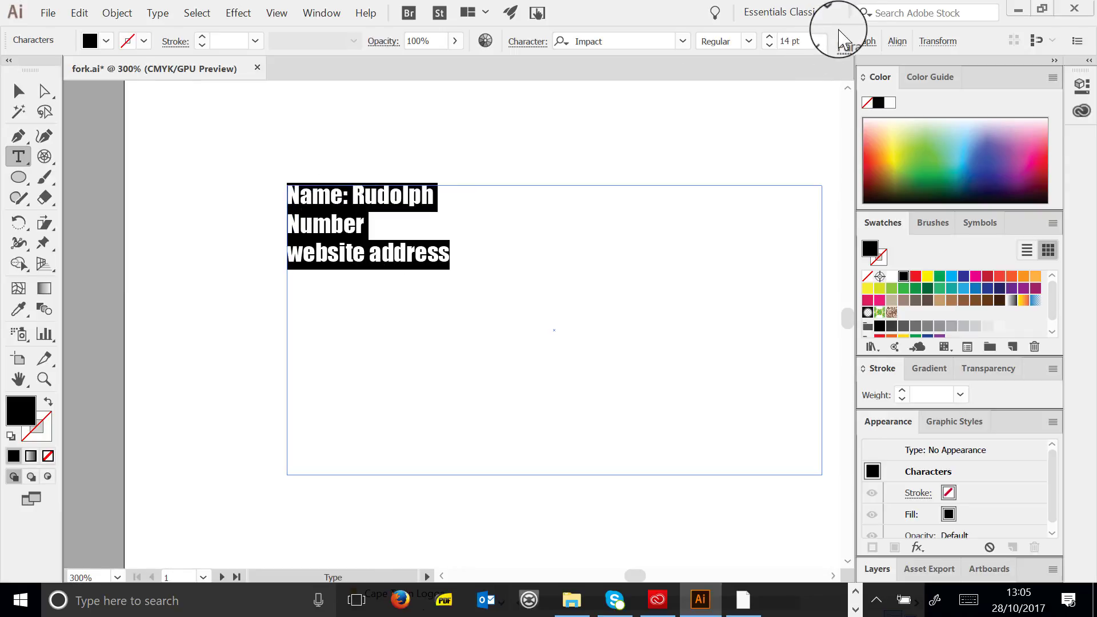
{"action": "left_click", "coordinate": [844, 43]}
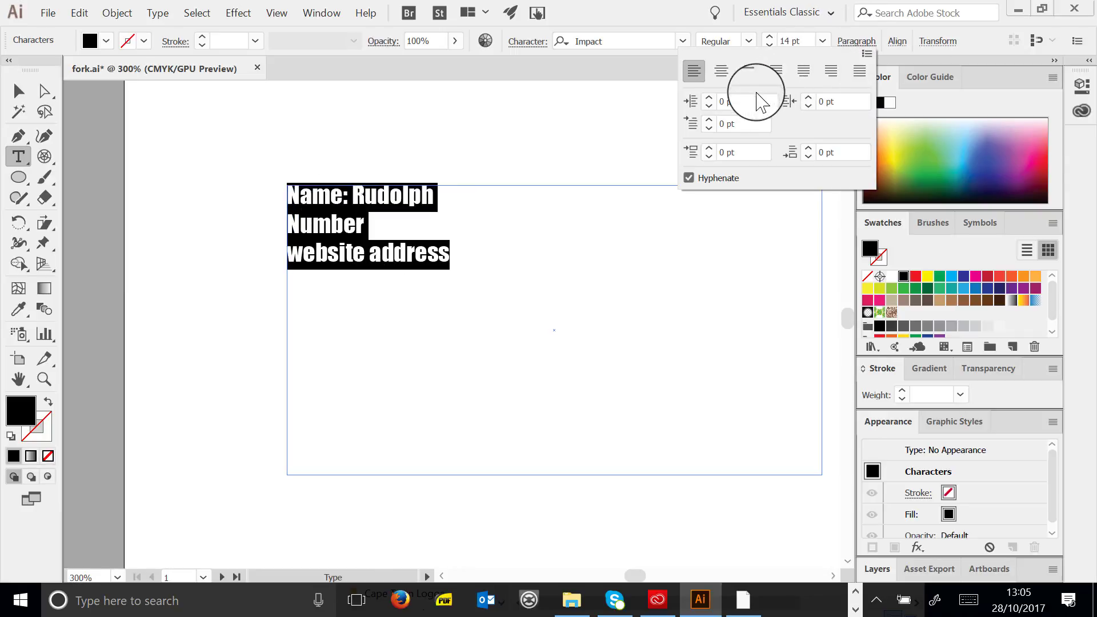
{"action": "left_click", "coordinate": [724, 72]}
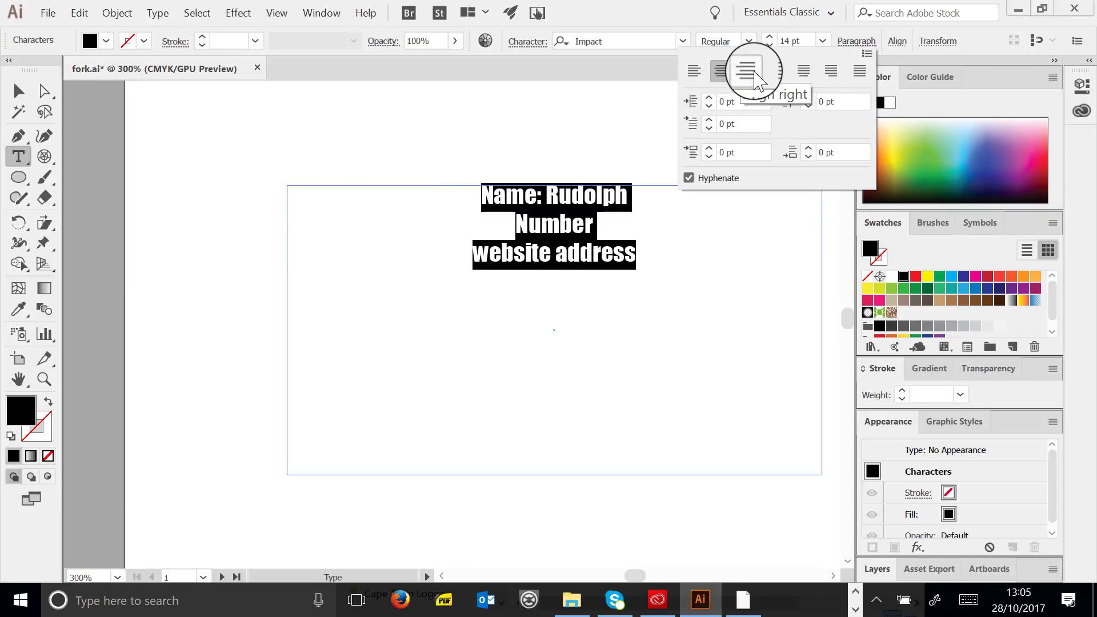
{"action": "left_click", "coordinate": [750, 72]}
{"action": "left_click", "coordinate": [694, 73]}
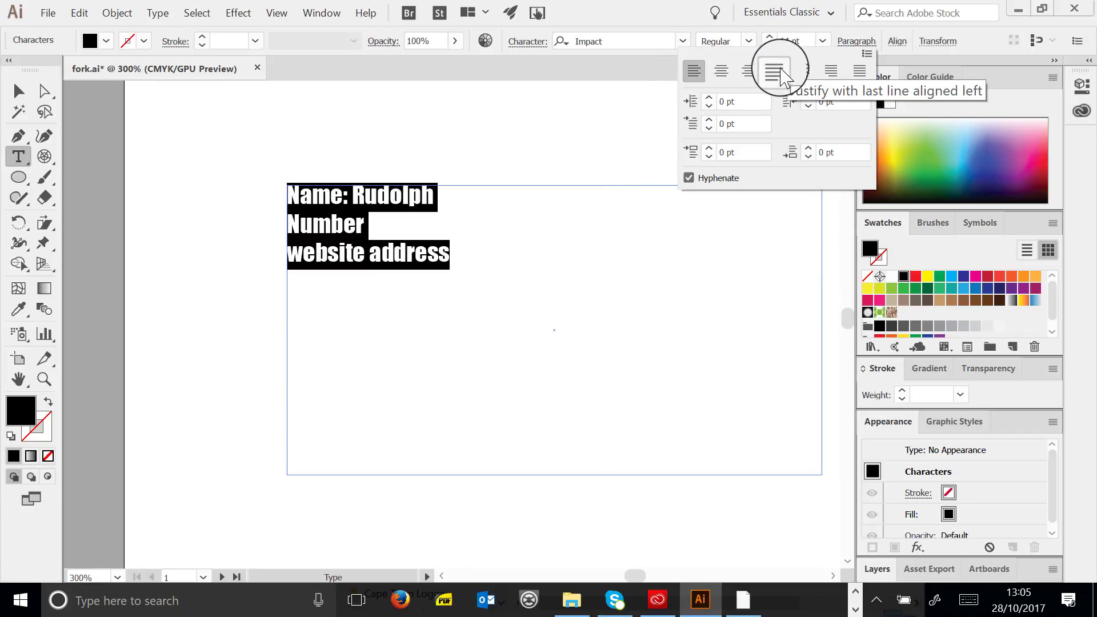
Try a small left indent on the selected text lines and return it to 0 pt
{"action": "left_click", "coordinate": [710, 96]}
{"action": "left_click", "coordinate": [710, 96]}
{"action": "left_click", "coordinate": [710, 96]}
{"action": "left_click", "coordinate": [710, 96]}
{"action": "left_click", "coordinate": [710, 105]}
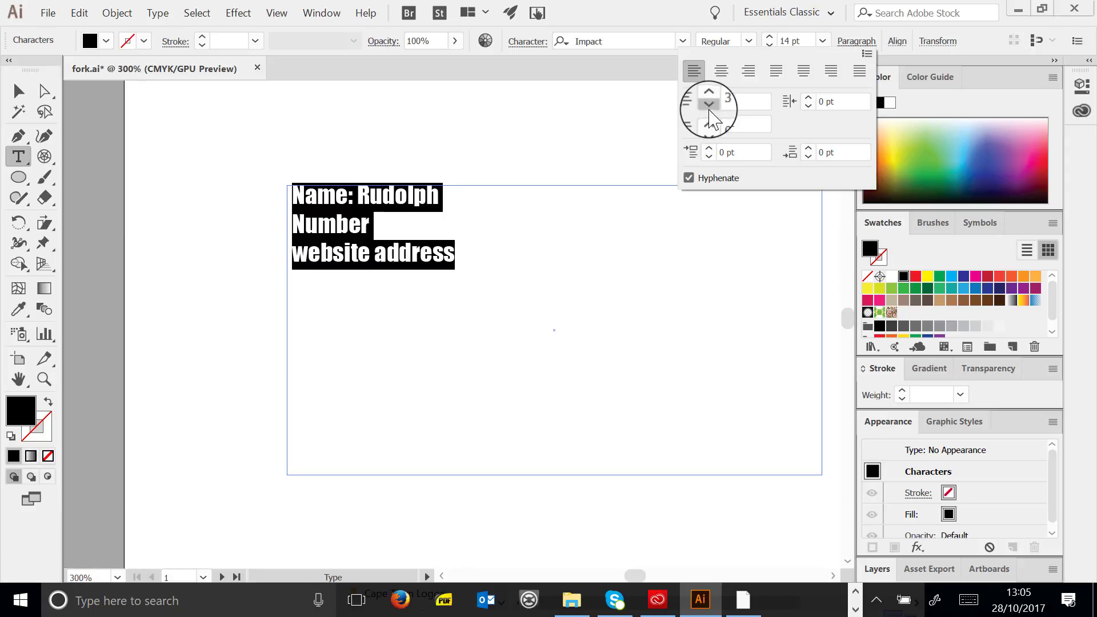
{"action": "left_click", "coordinate": [710, 105]}
{"action": "left_click", "coordinate": [709, 105]}
{"action": "left_click", "coordinate": [711, 107]}
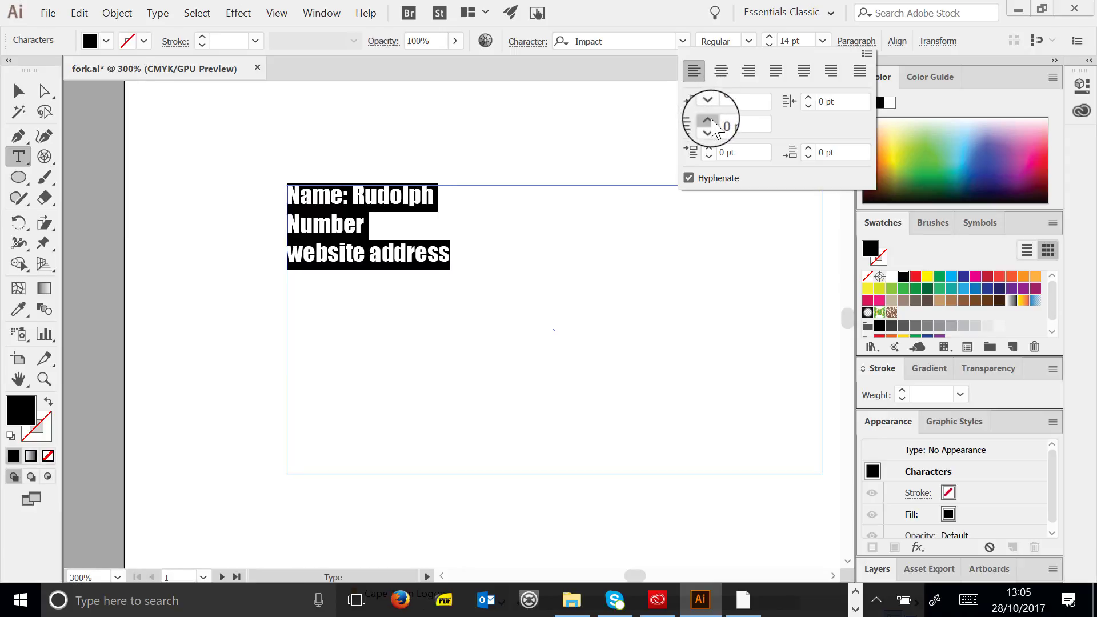
Try a 4 pt first-line indent and reset it to 0 pt, and switch hyphenation off and back on
{"action": "left_click", "coordinate": [710, 120]}
{"action": "left_click", "coordinate": [710, 120]}
{"action": "left_click", "coordinate": [710, 120]}
{"action": "left_click", "coordinate": [709, 120]}
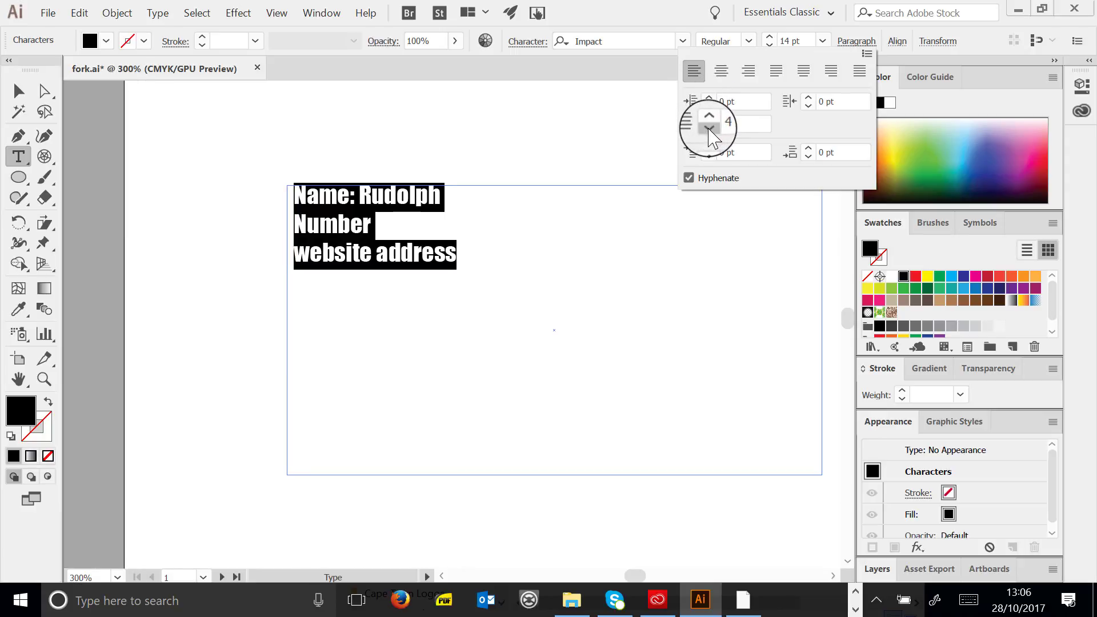
{"action": "left_click", "coordinate": [709, 128]}
{"action": "left_click", "coordinate": [709, 128]}
{"action": "left_click", "coordinate": [709, 128]}
{"action": "left_click", "coordinate": [709, 128]}
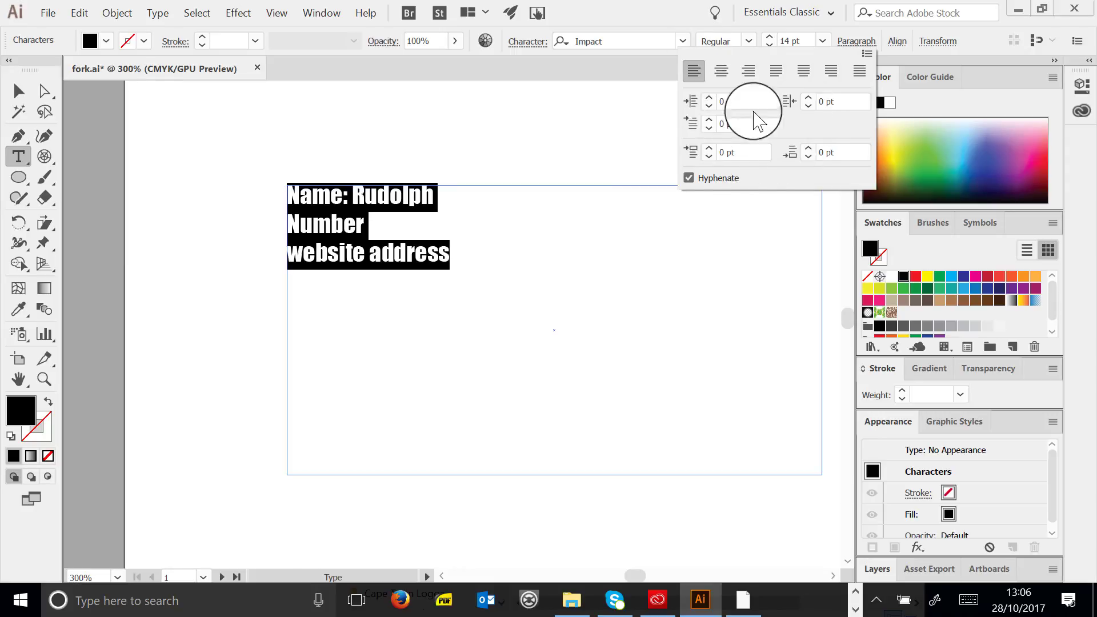
{"action": "left_click", "coordinate": [691, 179]}
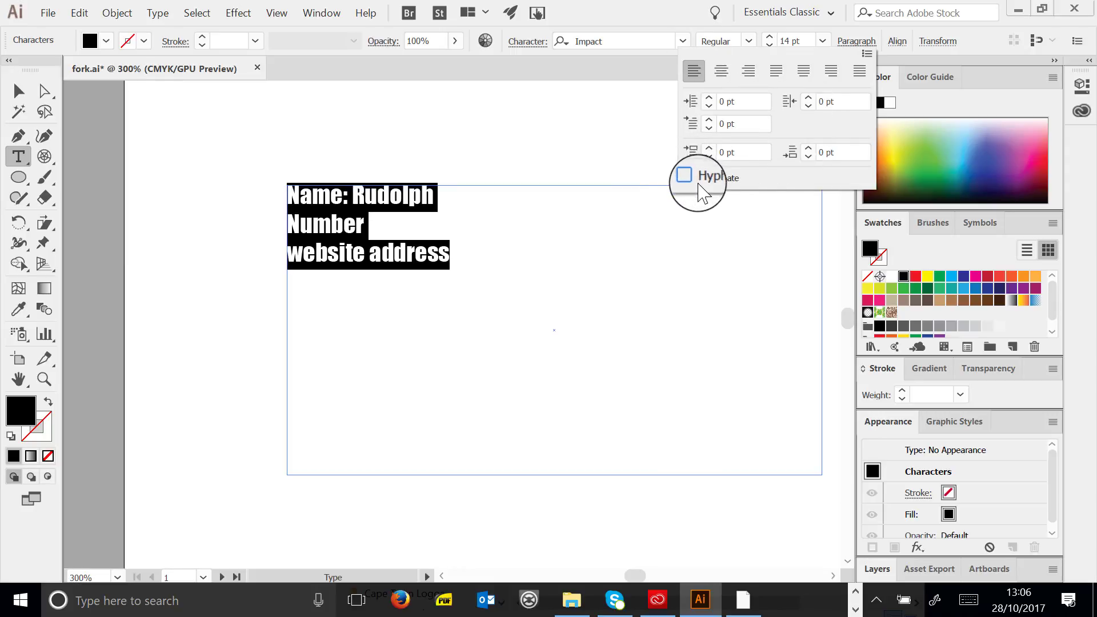
{"action": "left_click", "coordinate": [688, 178]}
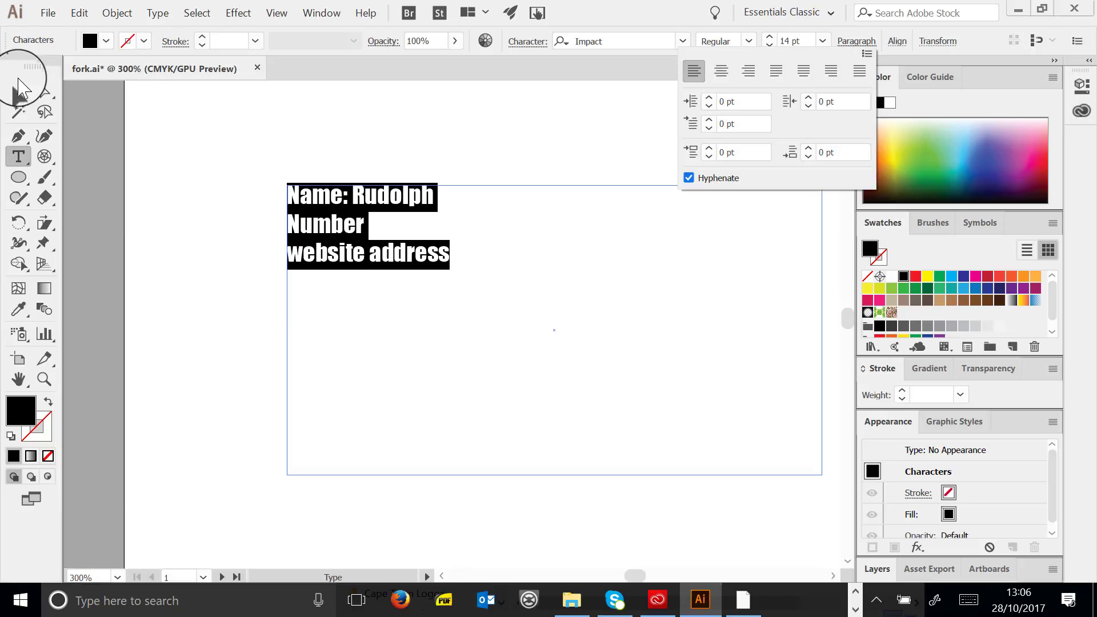
Delete the area text box with its three lines from the large artboard
{"action": "left_click", "coordinate": [21, 89]}
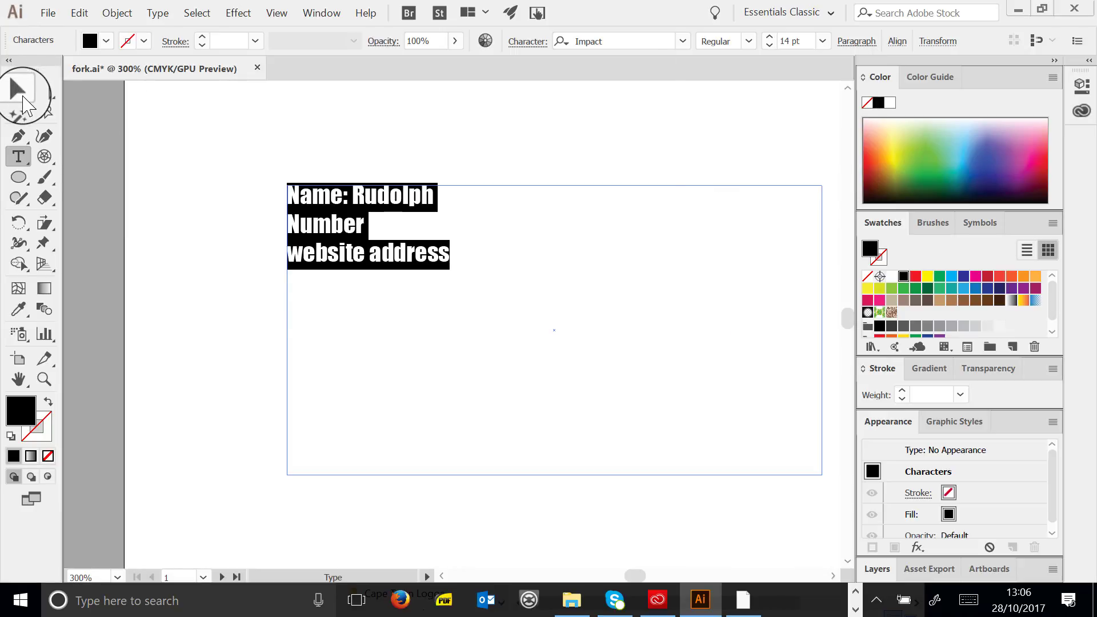
{"action": "left_click", "coordinate": [18, 90]}
{"action": "key", "text": "Delete"}
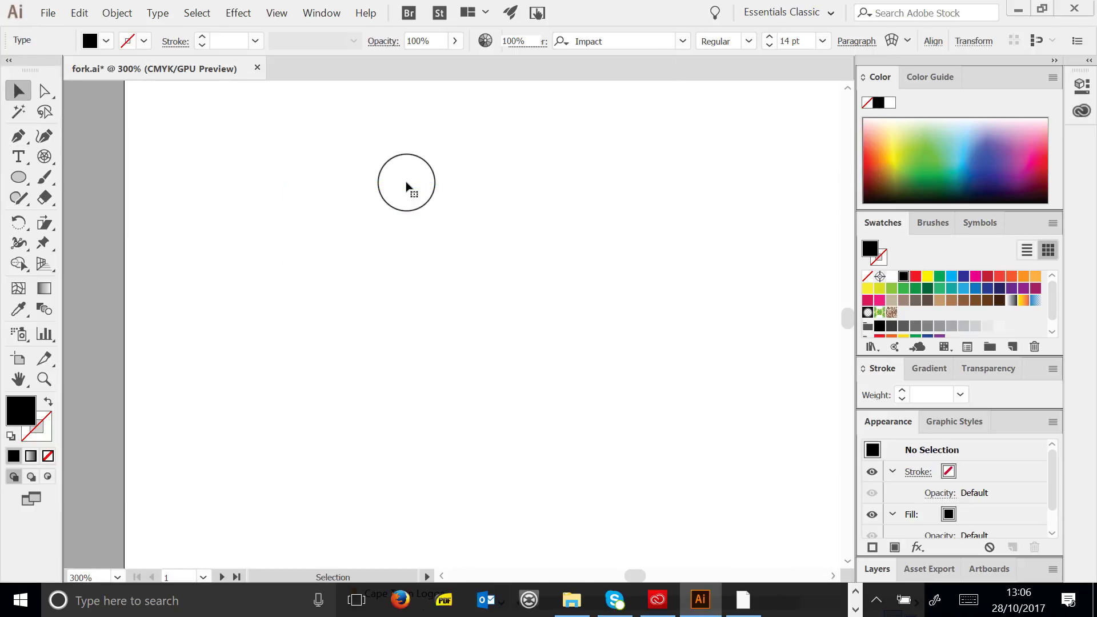
{"action": "key", "text": "ctrl+1"}
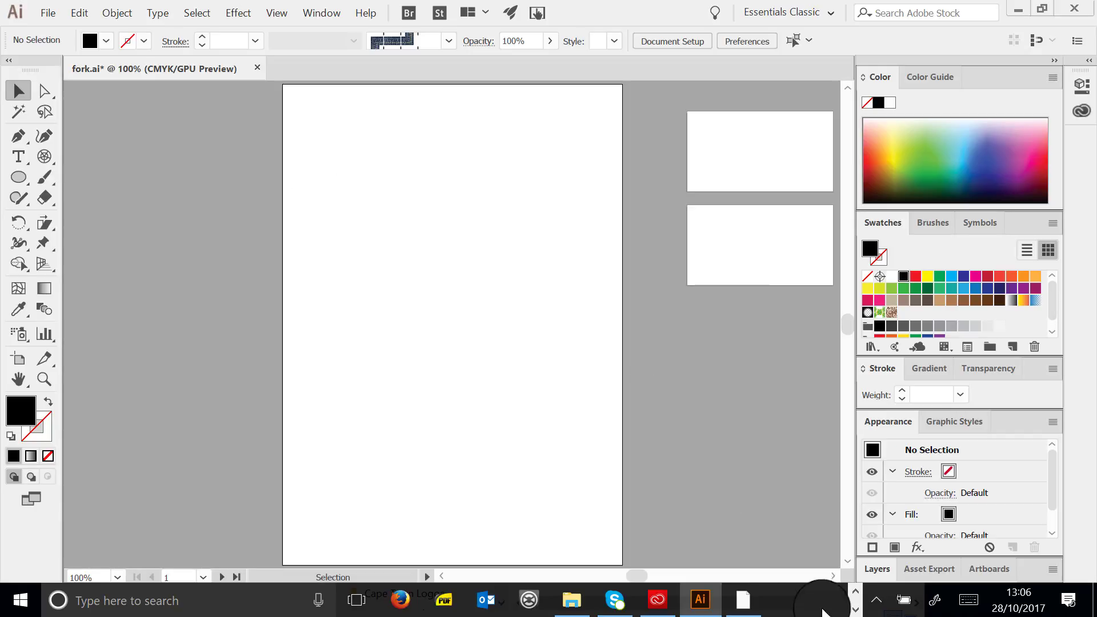
Switch to Chrome and search VectorStock for "restaurant" vectors
{"action": "left_click", "coordinate": [853, 587]}
{"action": "left_click", "coordinate": [823, 600]}
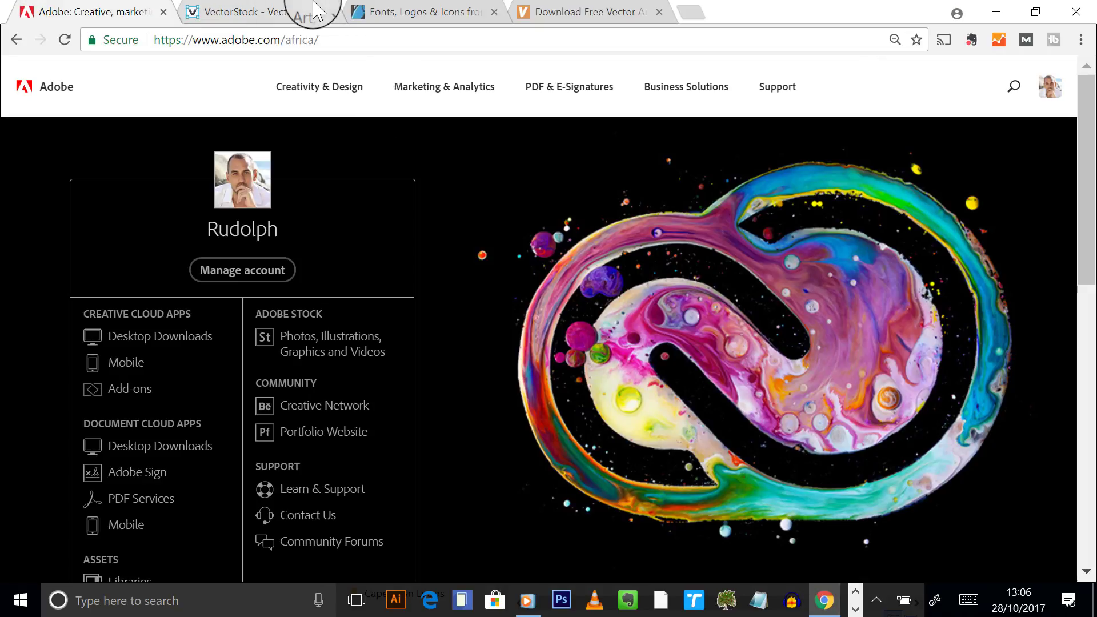
{"action": "left_click", "coordinate": [320, 21]}
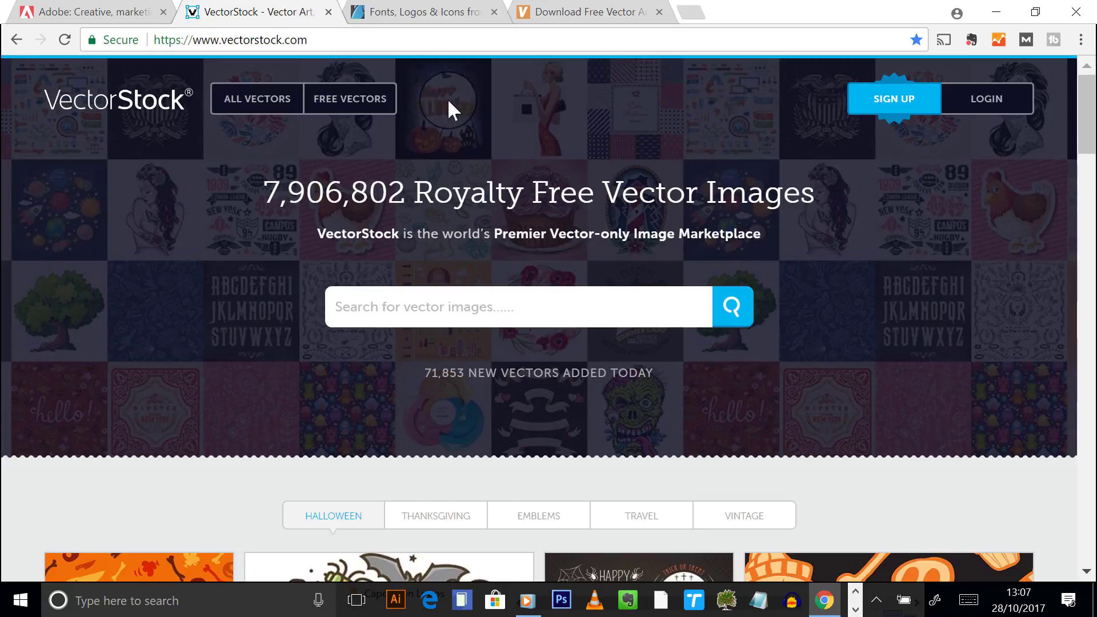
{"action": "left_click", "coordinate": [402, 307]}
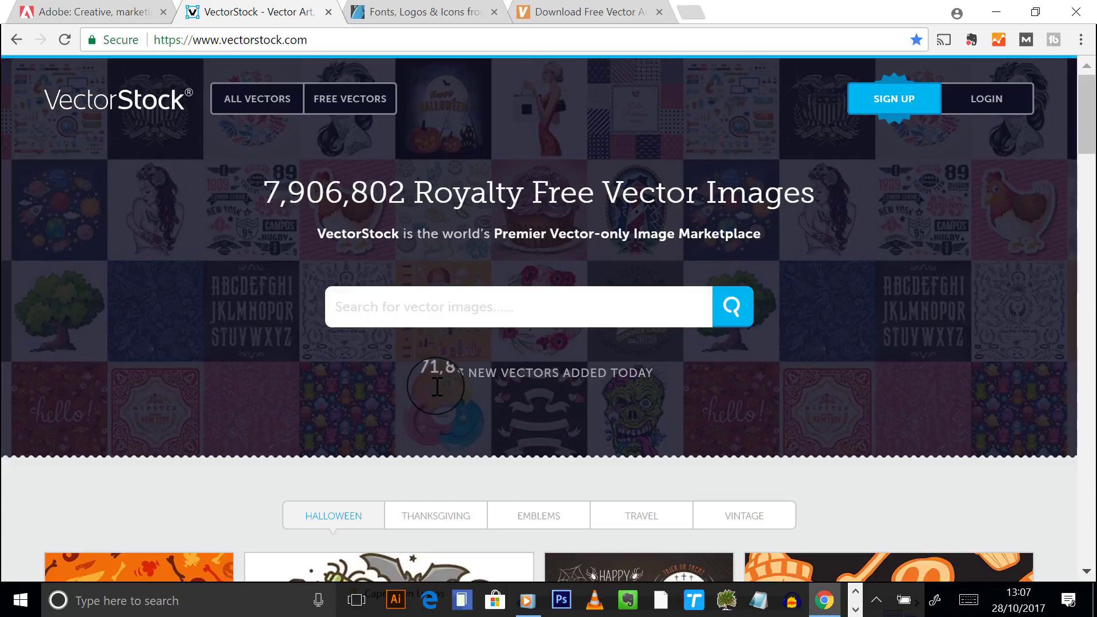
{"action": "type", "text": "restaura"}
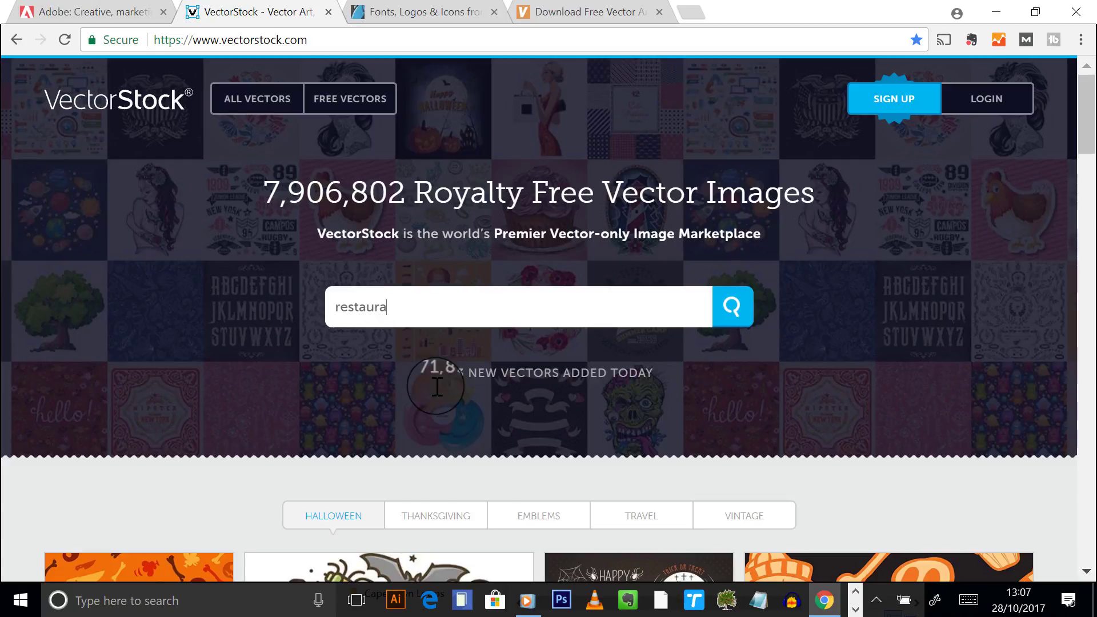
{"action": "type", "text": "nt"}
{"action": "key", "text": "Return"}
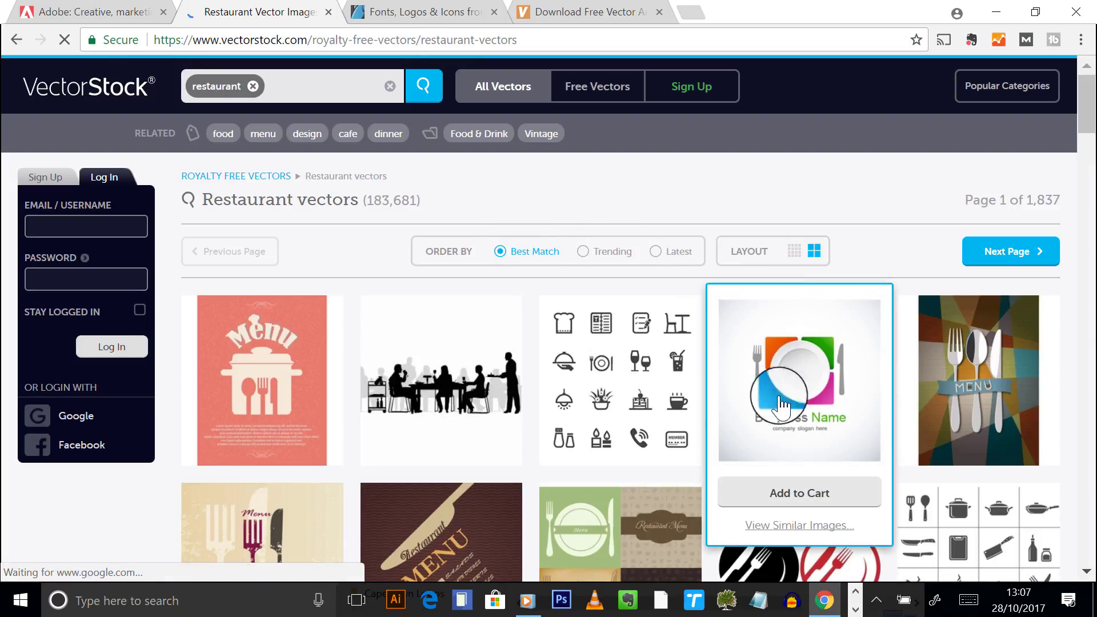
Examine the first page of restaurant vector results for menu, logo and icon designs
{"action": "mouse_move", "coordinate": [1028, 309]}
{"action": "scroll", "coordinate": [982, 289], "scroll_direction": "down", "scroll_amount": 2}
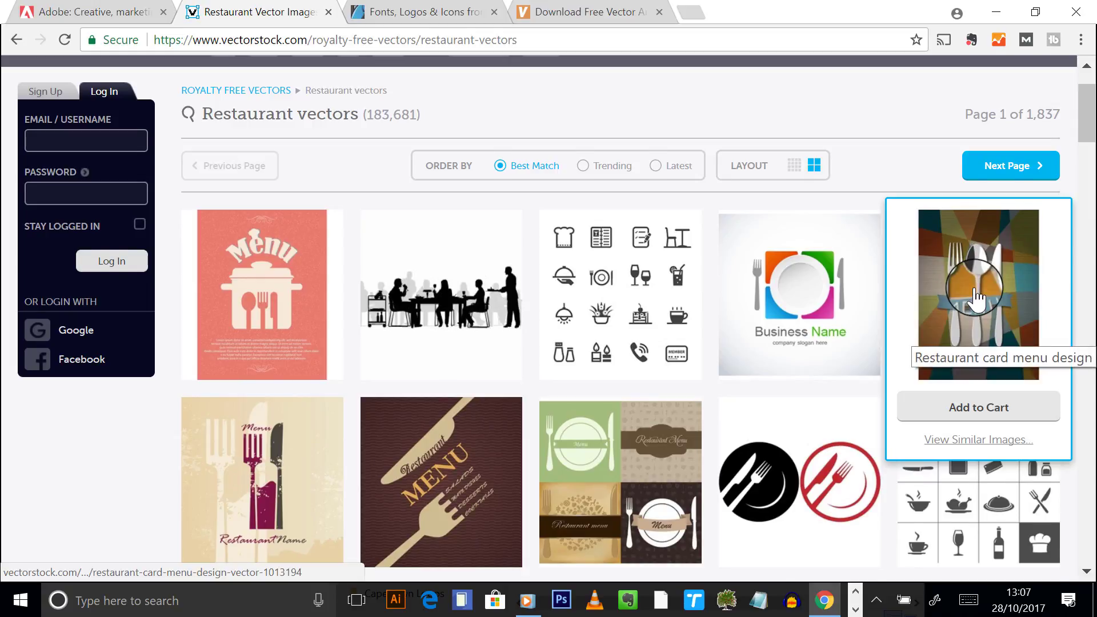
{"action": "scroll", "coordinate": [982, 289], "scroll_direction": "down", "scroll_amount": 3}
{"action": "scroll", "coordinate": [589, 303], "scroll_direction": "down", "scroll_amount": 2}
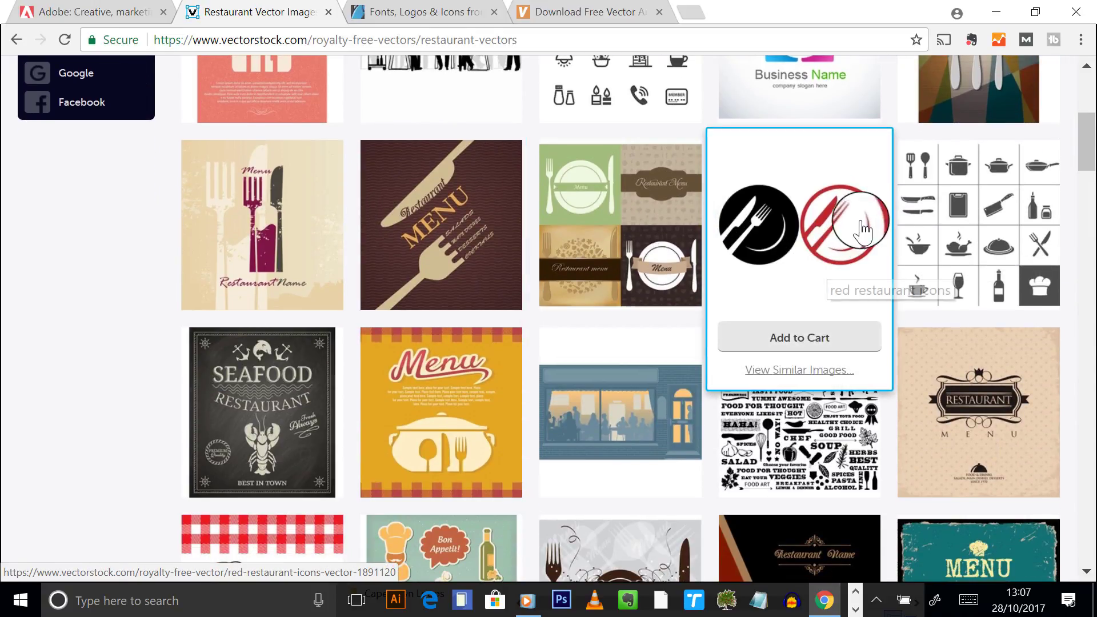
{"action": "scroll", "coordinate": [988, 265], "scroll_direction": "down", "scroll_amount": 2}
{"action": "scroll", "coordinate": [507, 164], "scroll_direction": "down", "scroll_amount": 3}
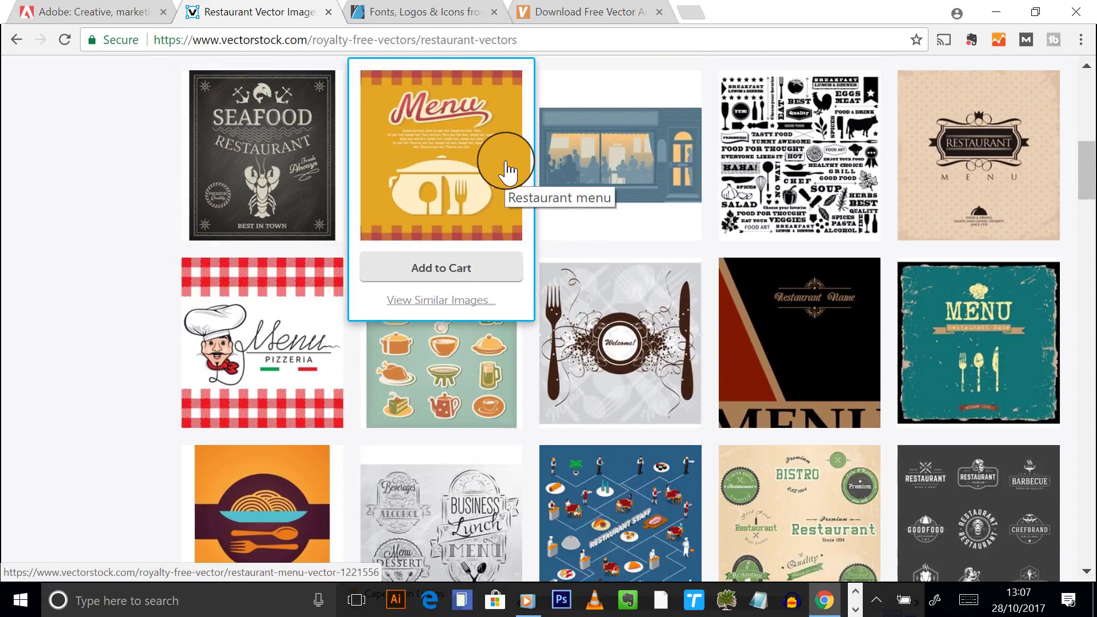
{"action": "scroll", "coordinate": [548, 217], "scroll_direction": "down", "scroll_amount": 3}
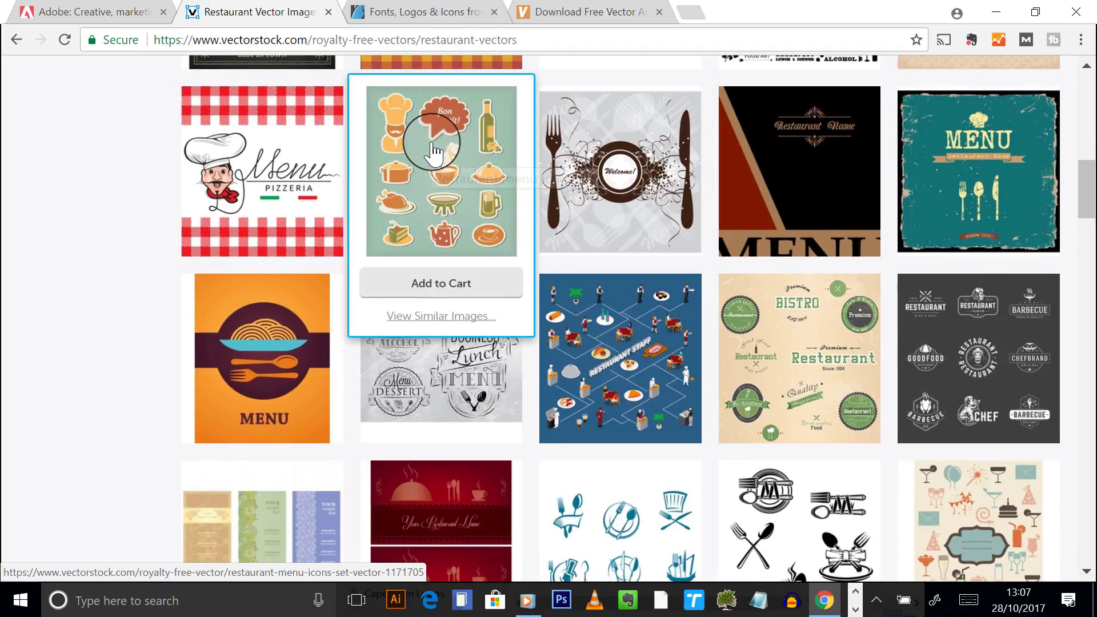
{"action": "scroll", "coordinate": [668, 334], "scroll_direction": "down", "scroll_amount": 5}
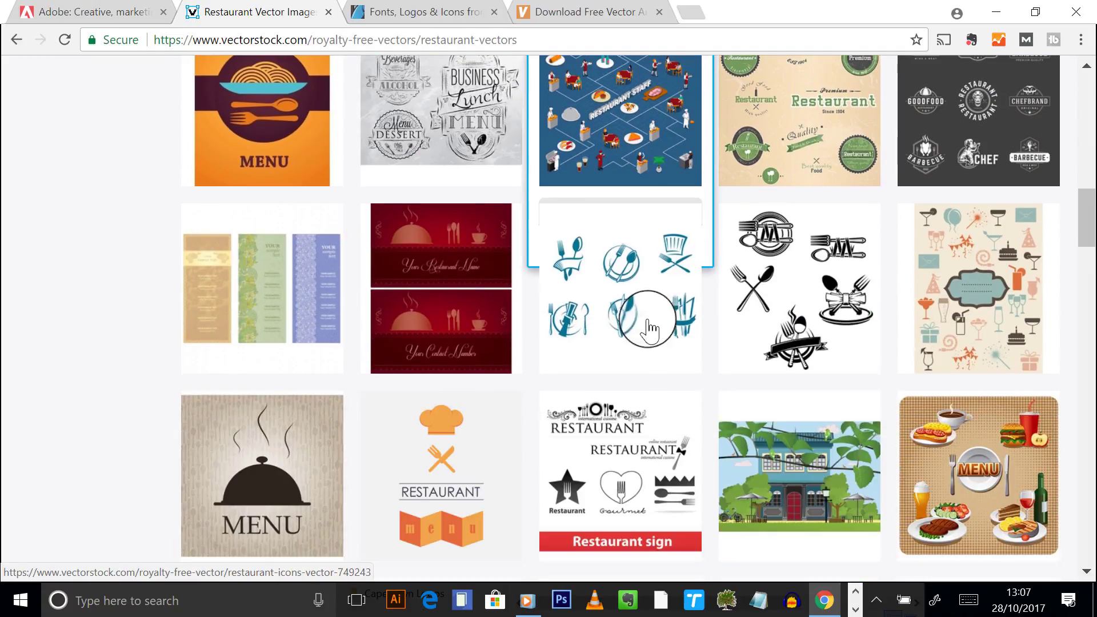
{"action": "scroll", "coordinate": [679, 303], "scroll_direction": "down", "scroll_amount": 3}
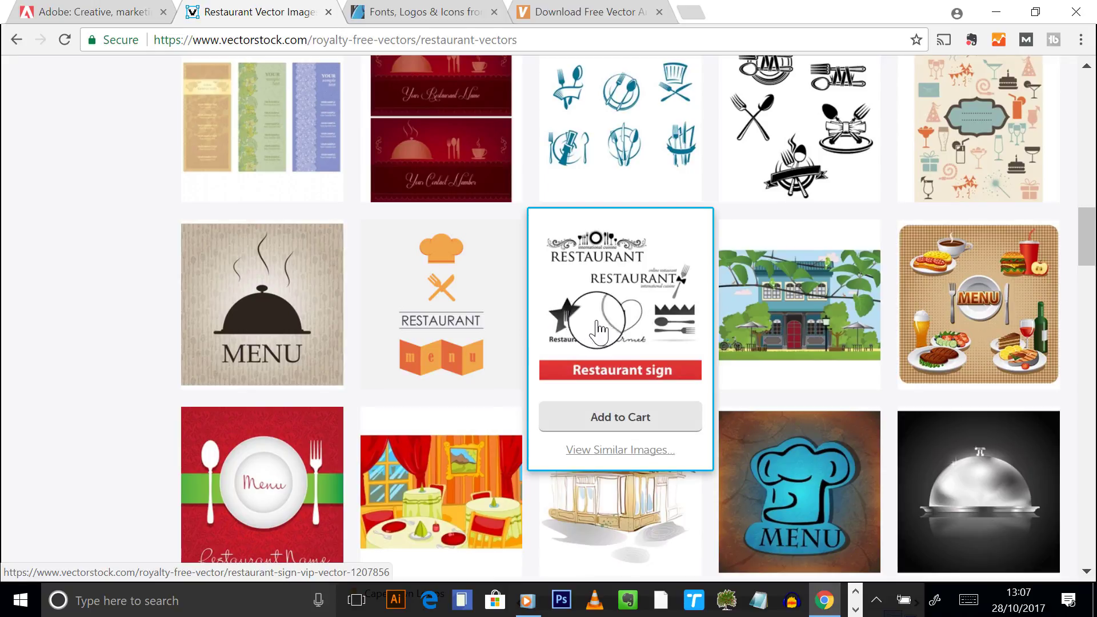
{"action": "scroll", "coordinate": [857, 325], "scroll_direction": "down", "scroll_amount": 12}
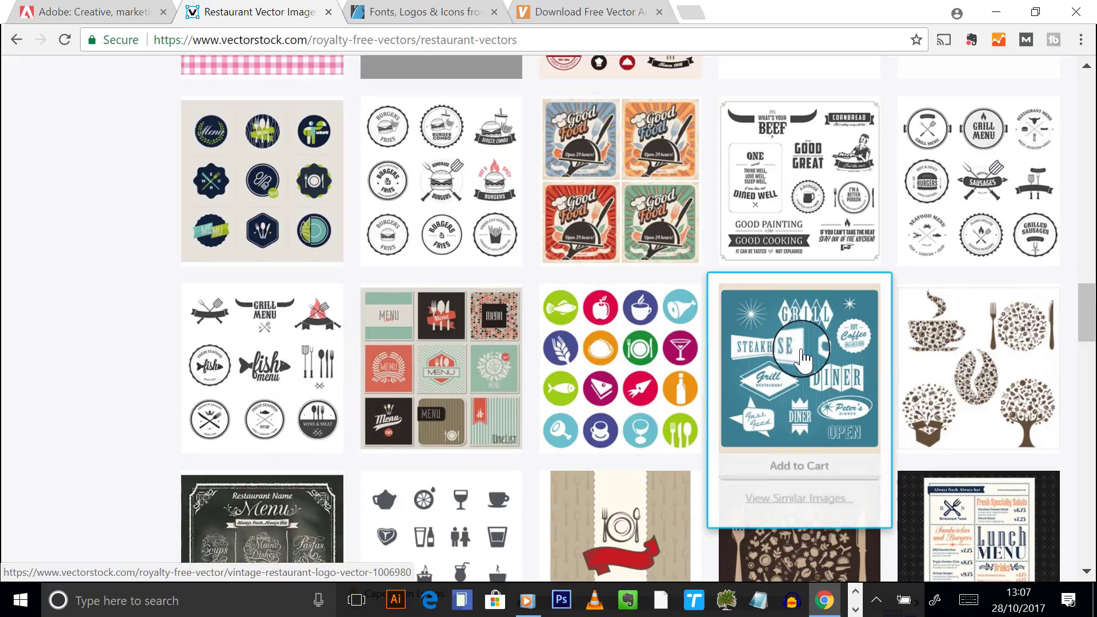
{"action": "scroll", "coordinate": [803, 351], "scroll_direction": "down", "scroll_amount": 3}
{"action": "scroll", "coordinate": [803, 352], "scroll_direction": "down", "scroll_amount": 18}
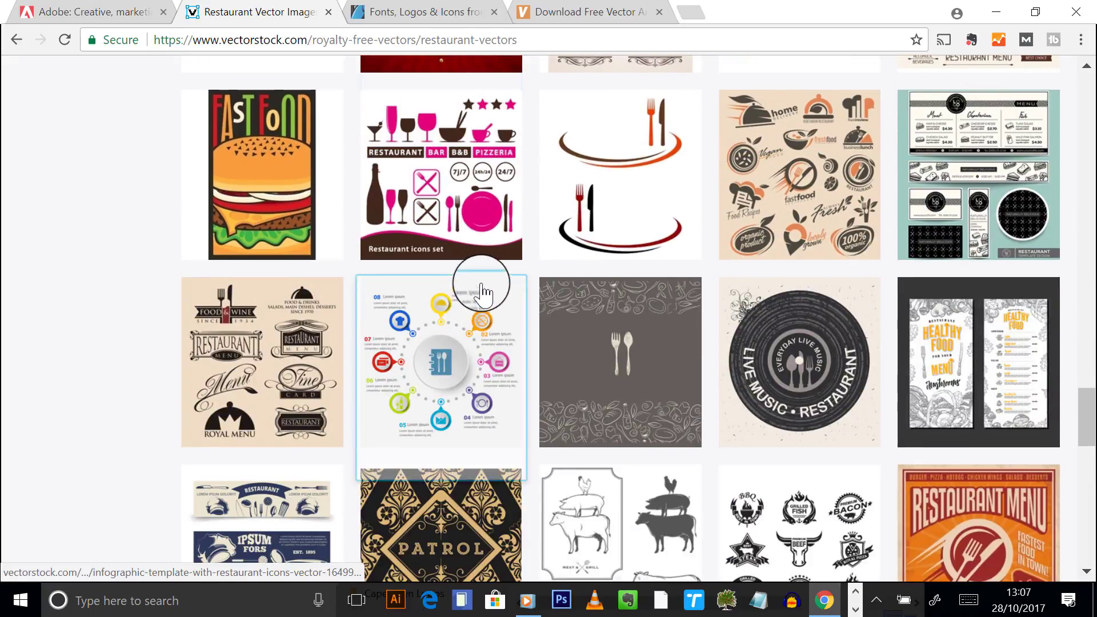
{"action": "scroll", "coordinate": [721, 223], "scroll_direction": "down", "scroll_amount": 15}
{"action": "scroll", "coordinate": [828, 294], "scroll_direction": "up", "scroll_amount": 20}
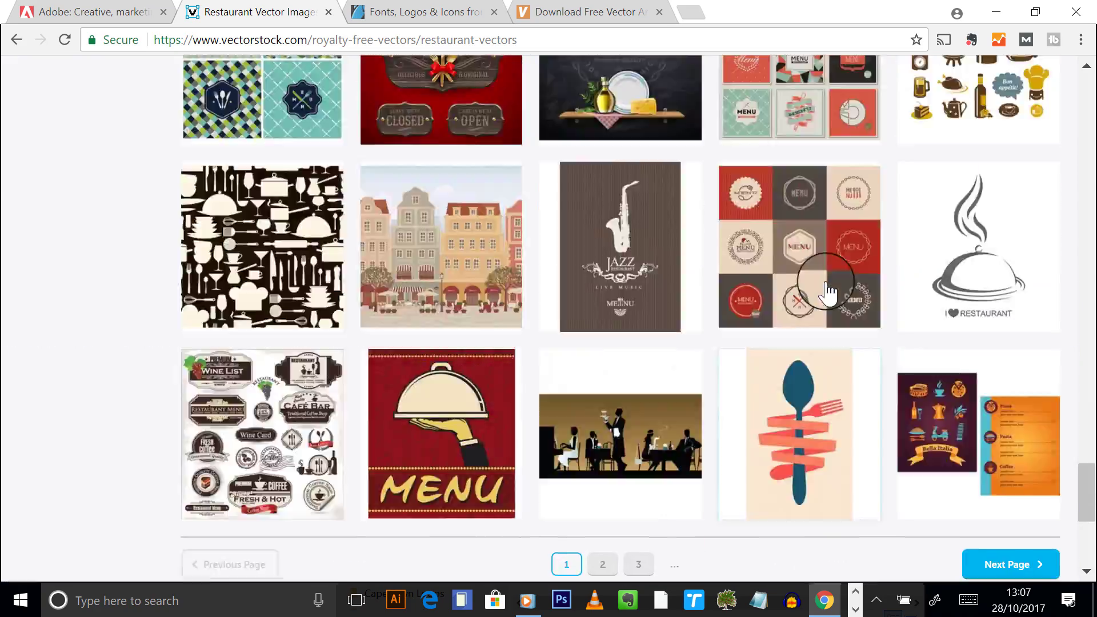
{"action": "scroll", "coordinate": [809, 220], "scroll_direction": "up", "scroll_amount": 20}
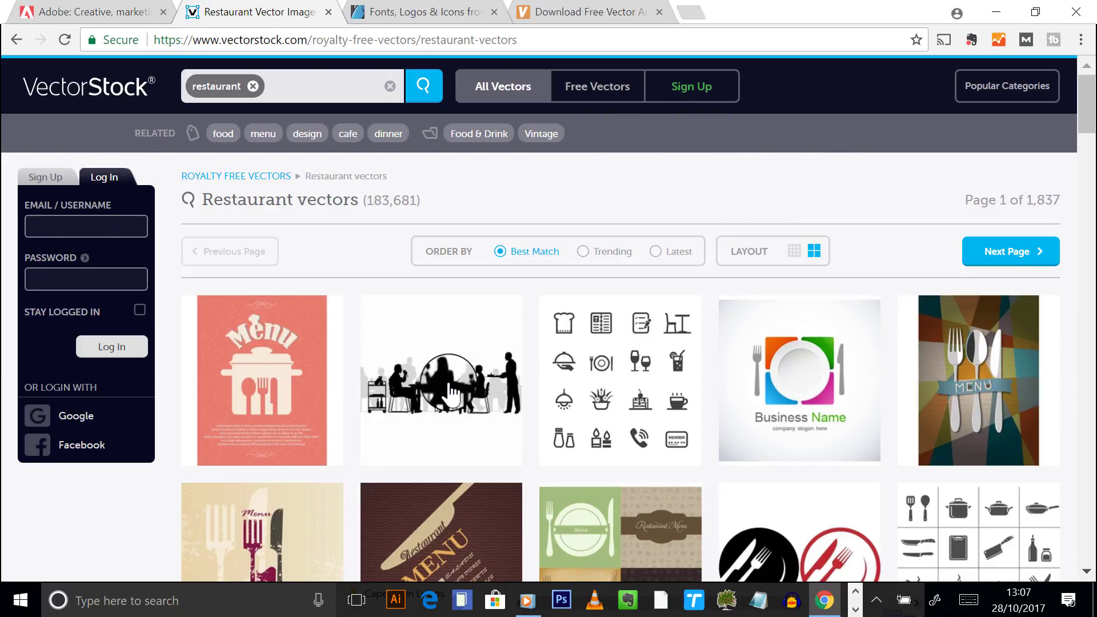
Examine the licence and purchase options of the "Restaurant card menu design" vector and return to the search results
{"action": "mouse_move", "coordinate": [913, 460]}
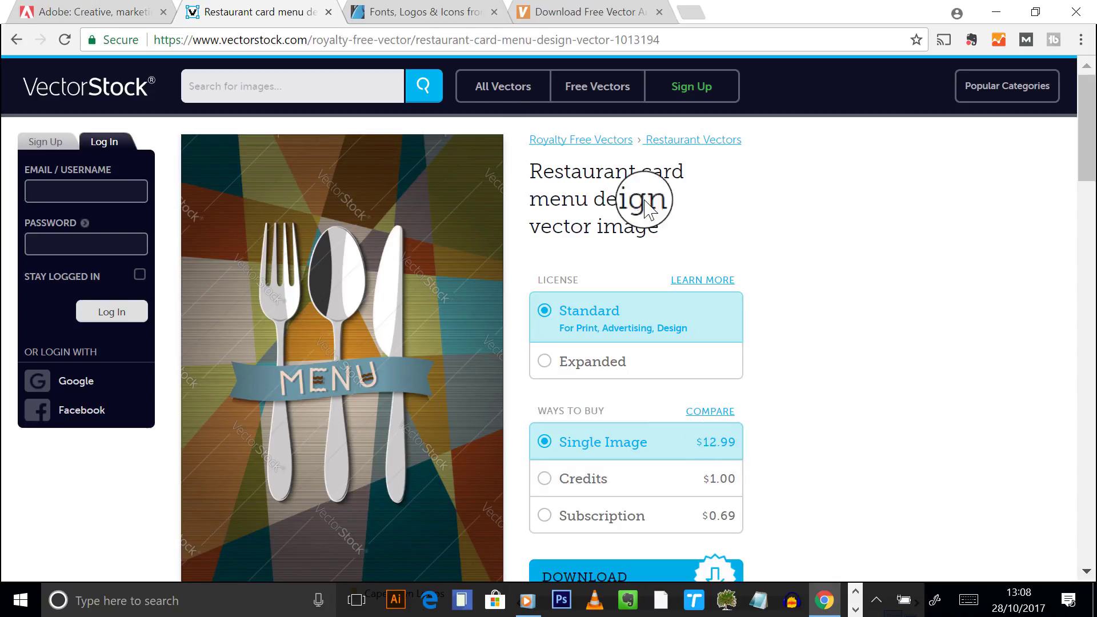
{"action": "left_click", "coordinate": [7, 40]}
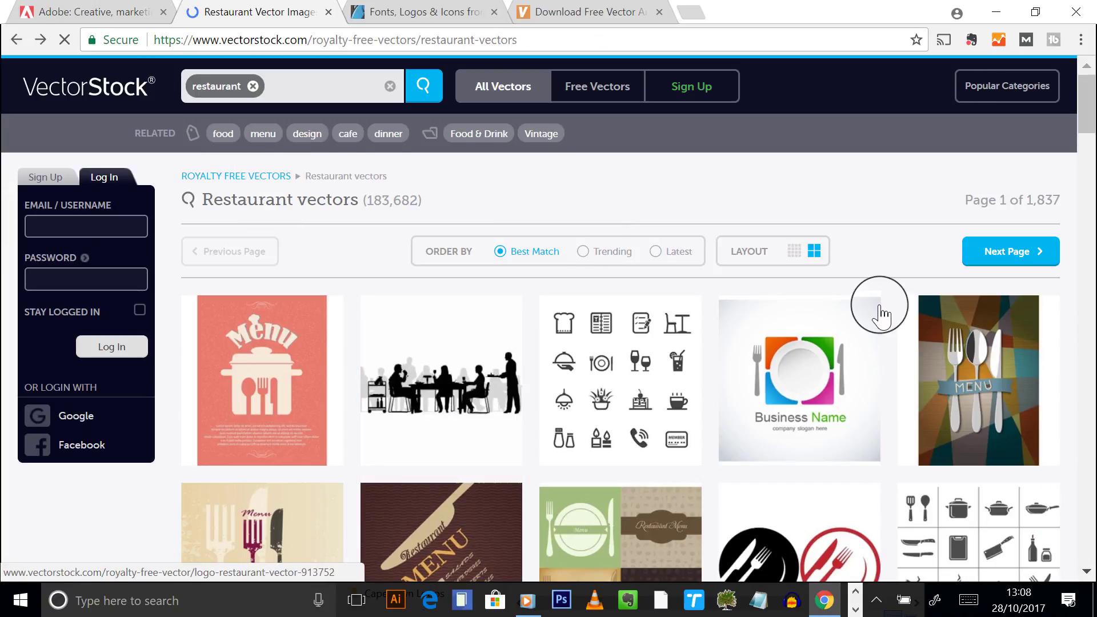
Close the VectorStock page and view the Vectors categories on GraphicRiver
{"action": "left_click", "coordinate": [330, 12]}
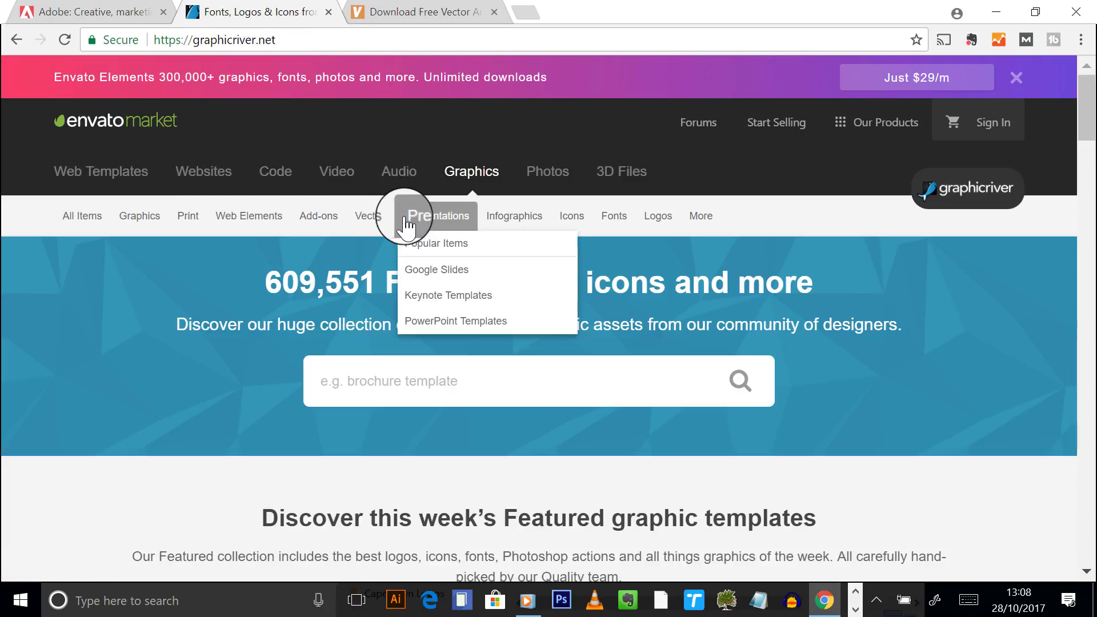
{"action": "mouse_move", "coordinate": [391, 221]}
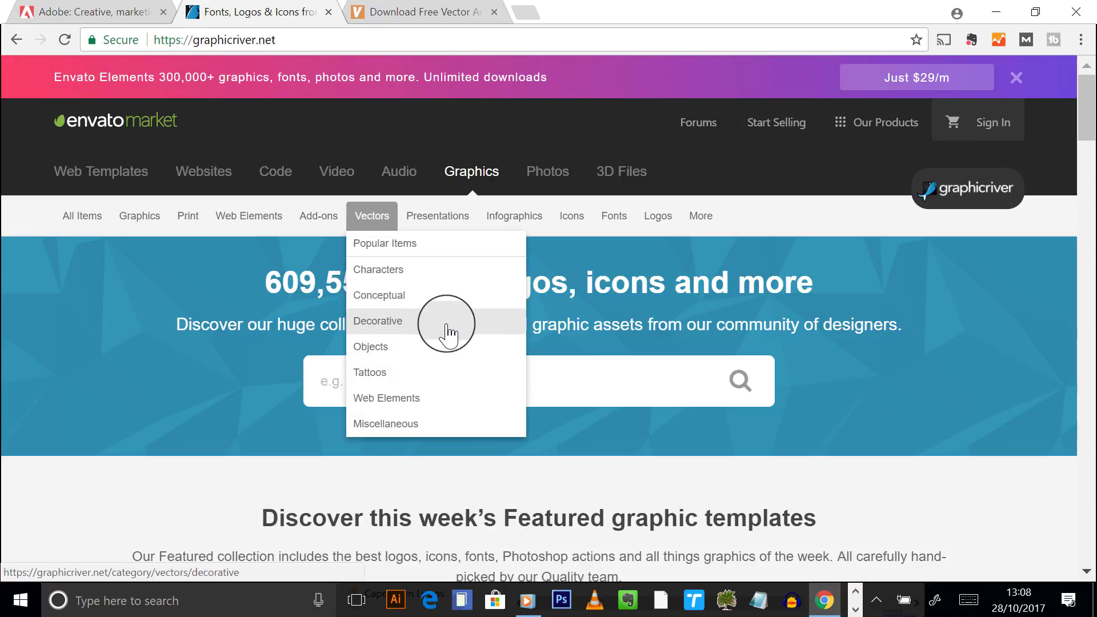
Open the Decorative vectors category on GraphicRiver and browse its newest items
{"action": "left_click", "coordinate": [406, 320]}
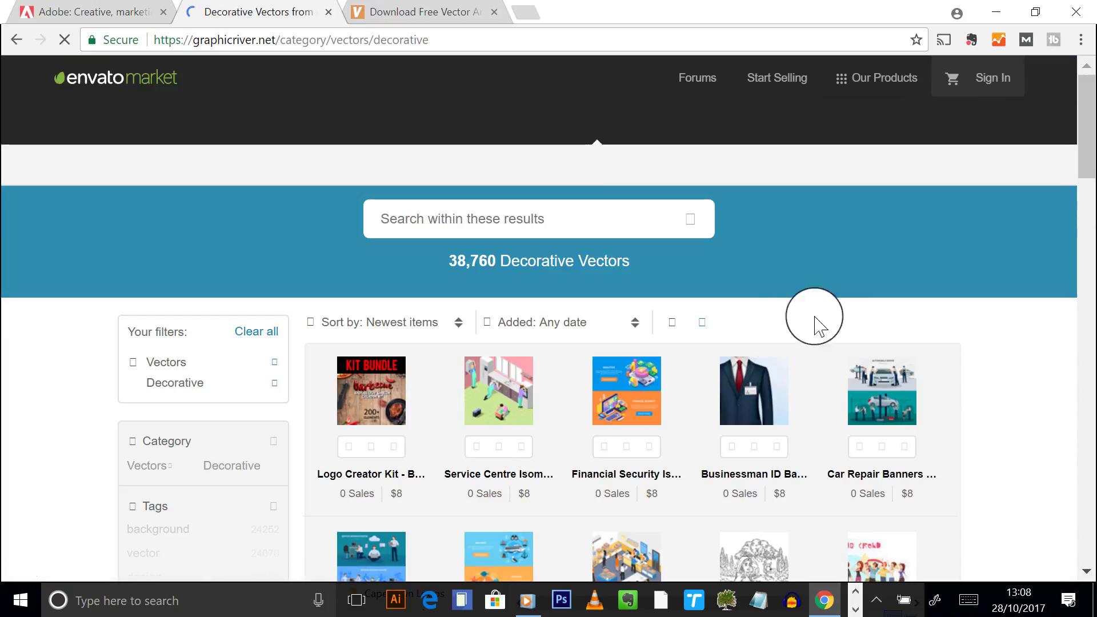
{"action": "scroll", "coordinate": [806, 338], "scroll_direction": "down", "scroll_amount": 2}
{"action": "scroll", "coordinate": [801, 345], "scroll_direction": "down", "scroll_amount": 6}
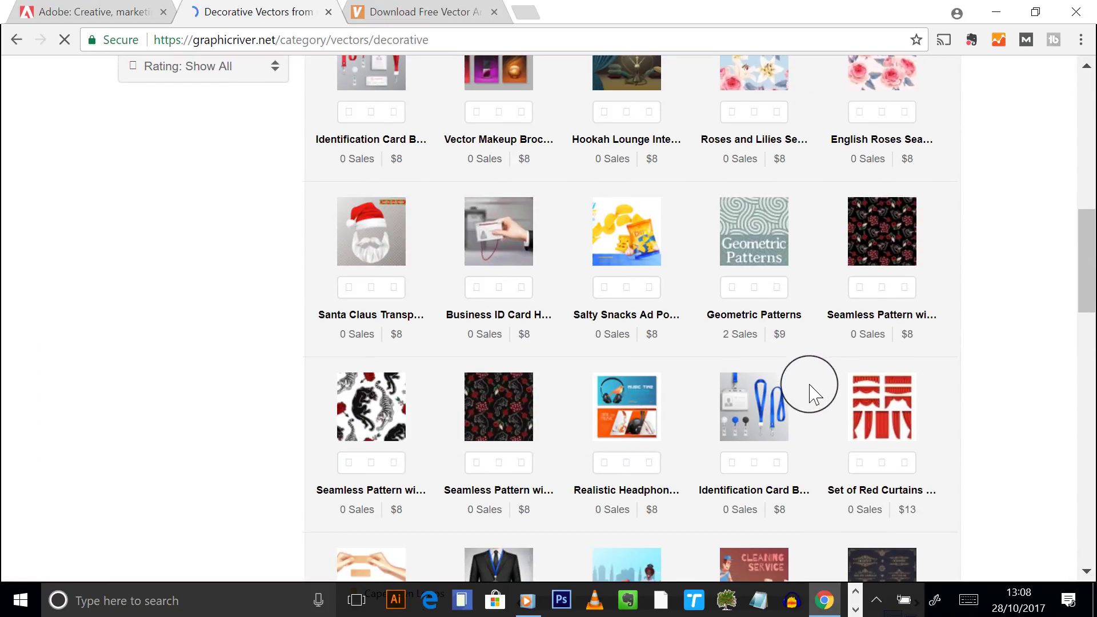
{"action": "scroll", "coordinate": [810, 386], "scroll_direction": "up", "scroll_amount": 4}
{"action": "scroll", "coordinate": [810, 386], "scroll_direction": "up", "scroll_amount": 5}
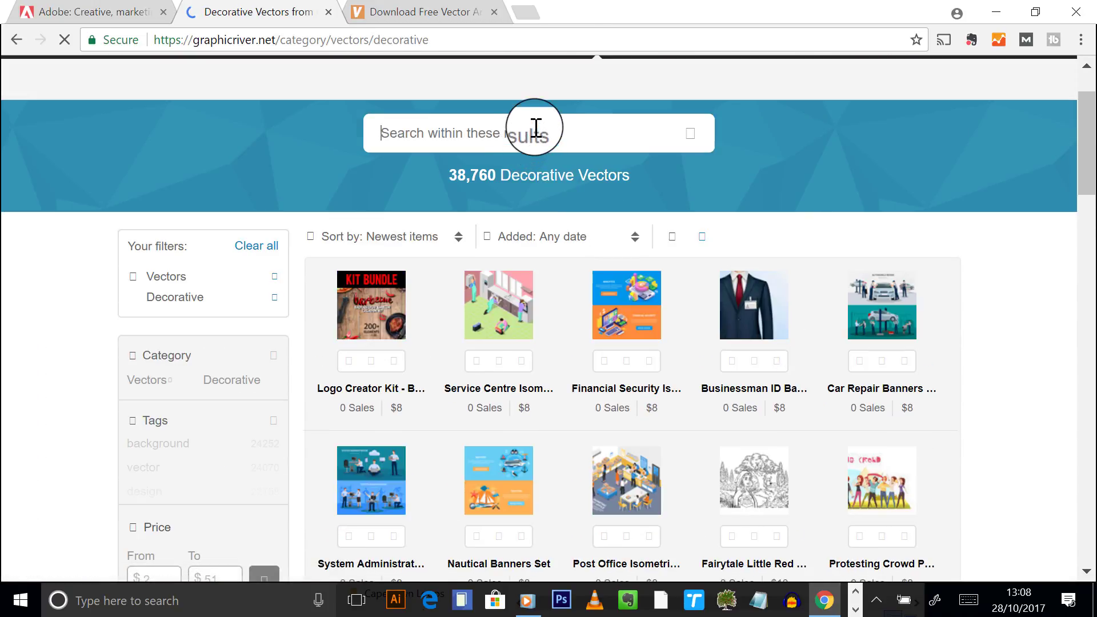
Search within the Decorative vectors for "restuarant"
{"action": "type", "text": "taurant"}
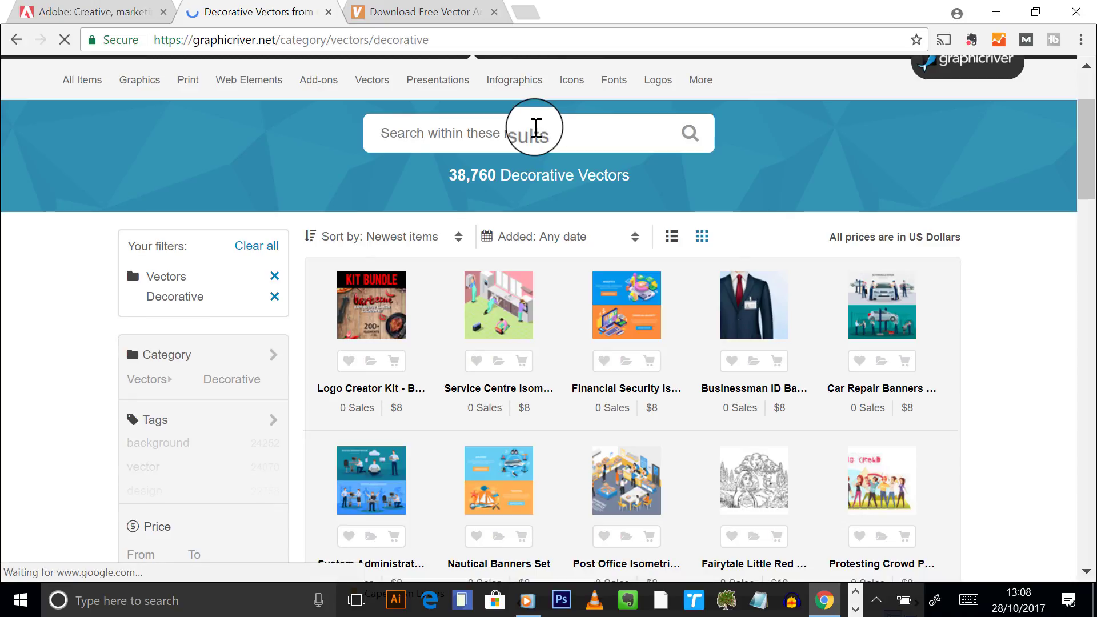
{"action": "type", "text": "re"}
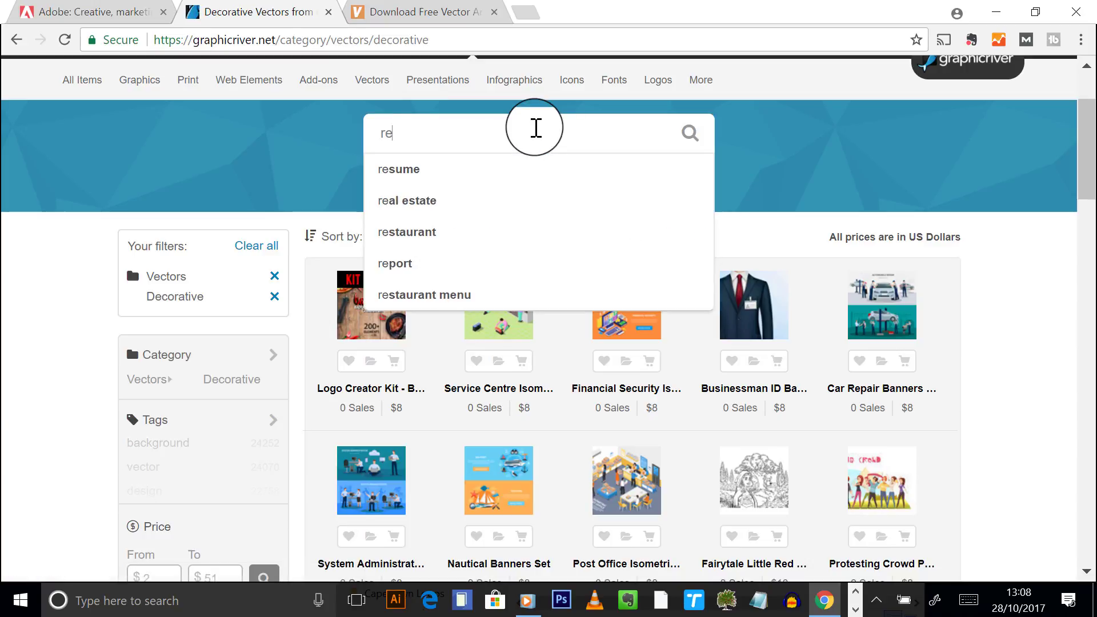
{"action": "type", "text": "stuarant"}
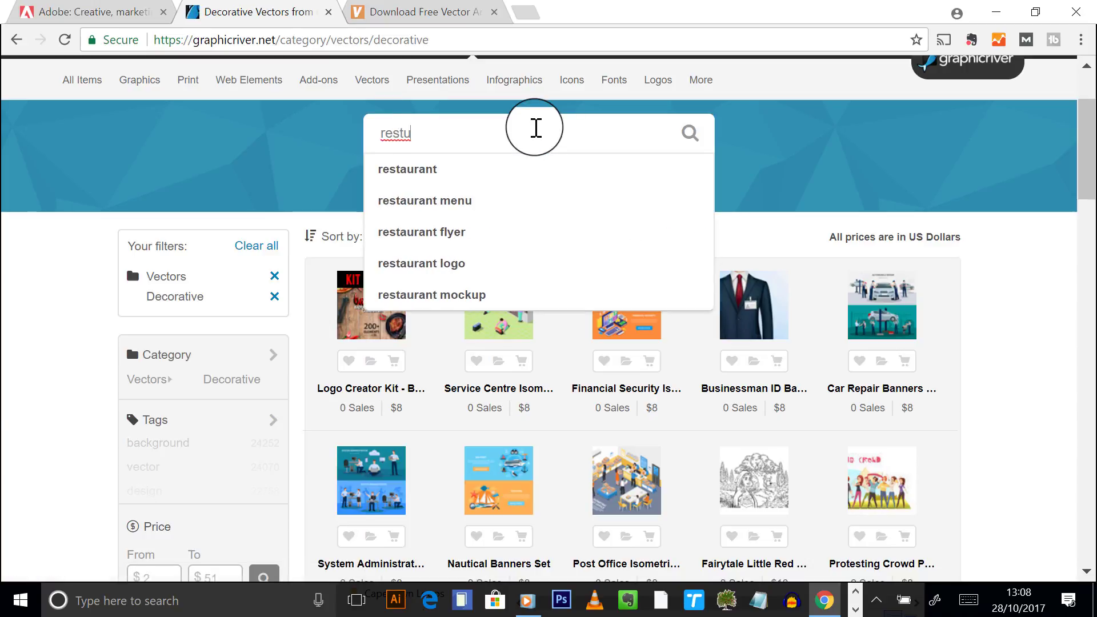
{"action": "key", "text": "Return"}
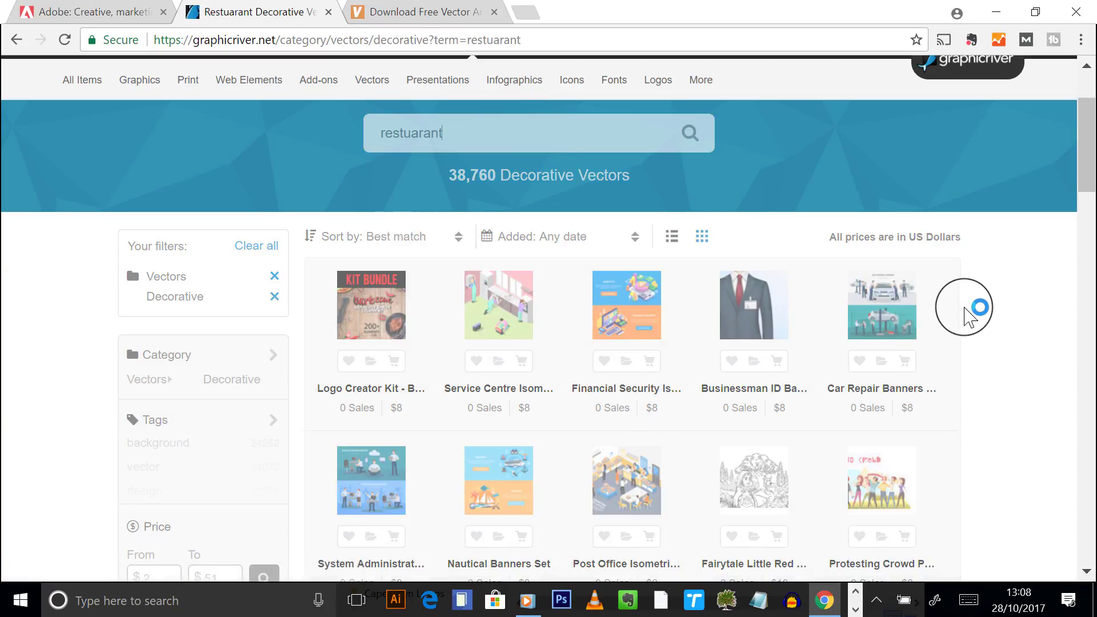
Browse the first page of restaurant results and preview the "Street Food Festival Pamphlet" design
{"action": "scroll", "coordinate": [1005, 389], "scroll_direction": "down", "scroll_amount": 3}
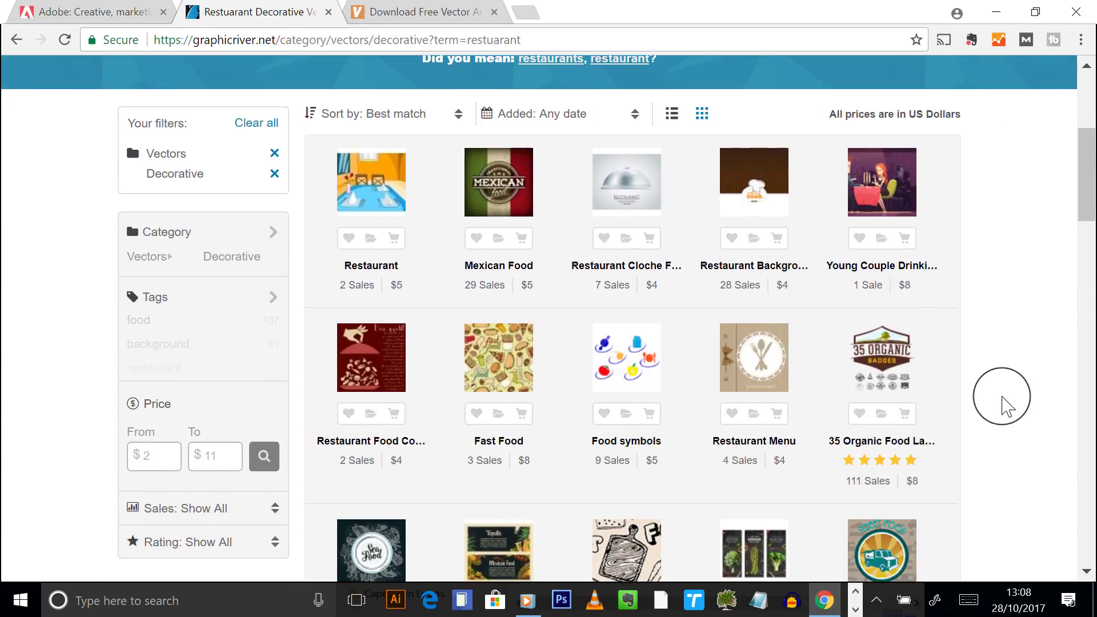
{"action": "scroll", "coordinate": [1002, 397], "scroll_direction": "down", "scroll_amount": 1}
{"action": "mouse_move", "coordinate": [491, 273]}
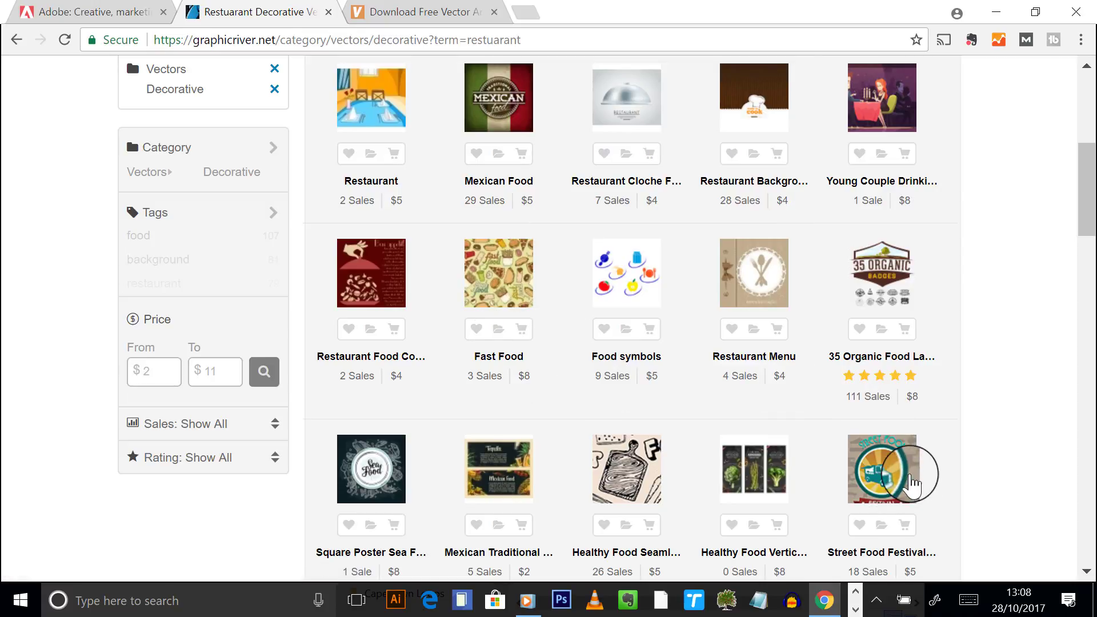
{"action": "mouse_move", "coordinate": [887, 485]}
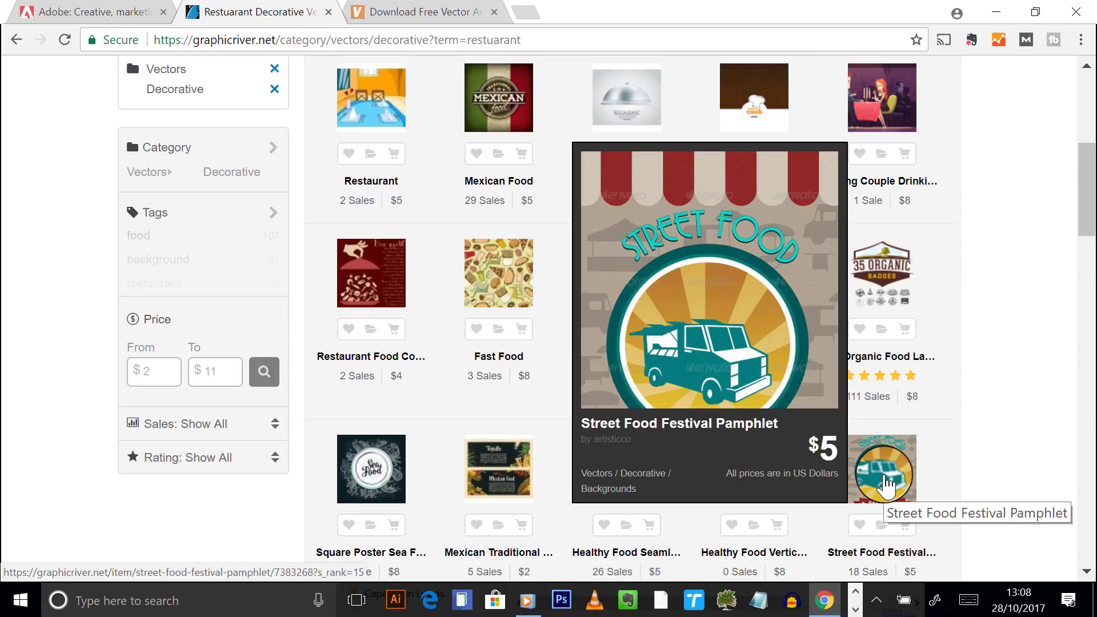
{"action": "scroll", "coordinate": [887, 484], "scroll_direction": "down", "scroll_amount": 13}
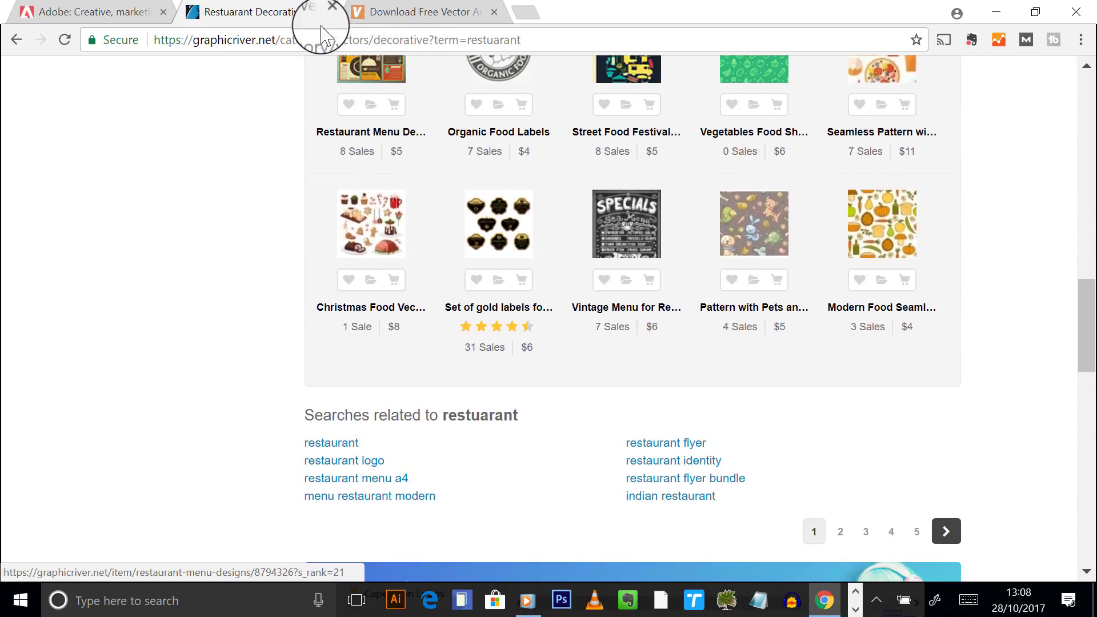
Close the GraphicRiver page, search Vecteezy for "restaurant" free vectors and dismiss the blank pop-up window
{"action": "left_click", "coordinate": [328, 12]}
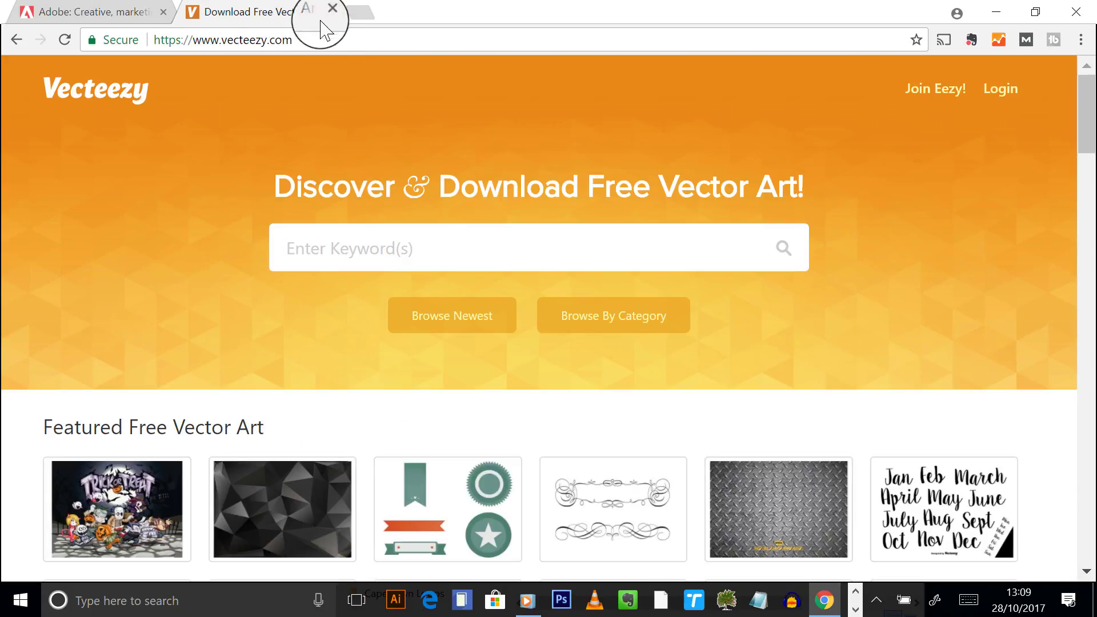
{"action": "left_click", "coordinate": [265, 38]}
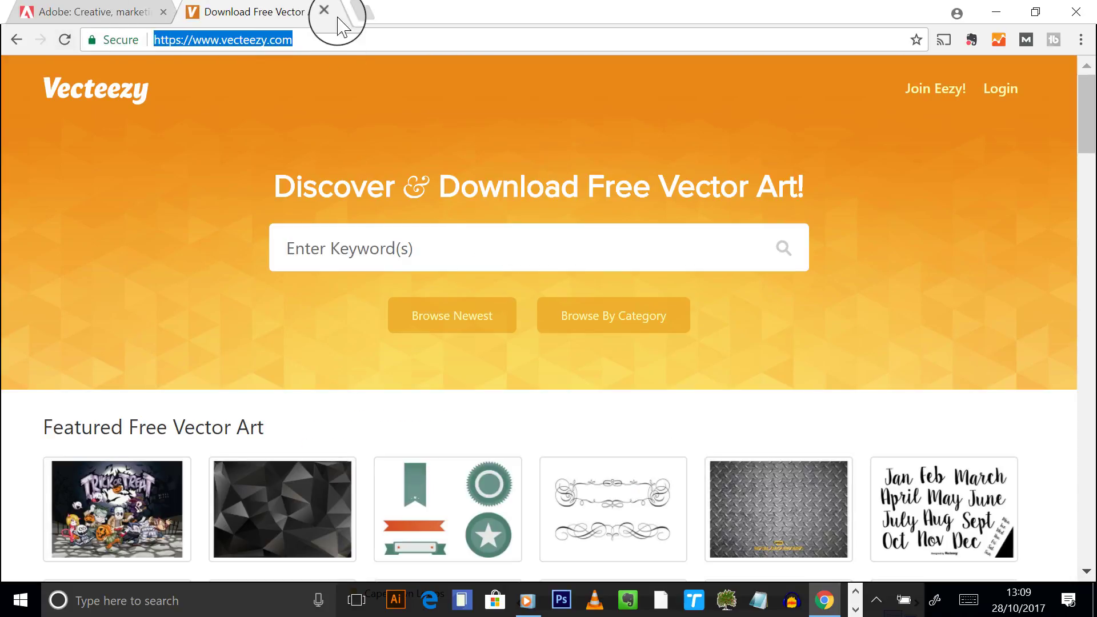
{"action": "left_click", "coordinate": [432, 254]}
{"action": "type", "text": "restaurant"}
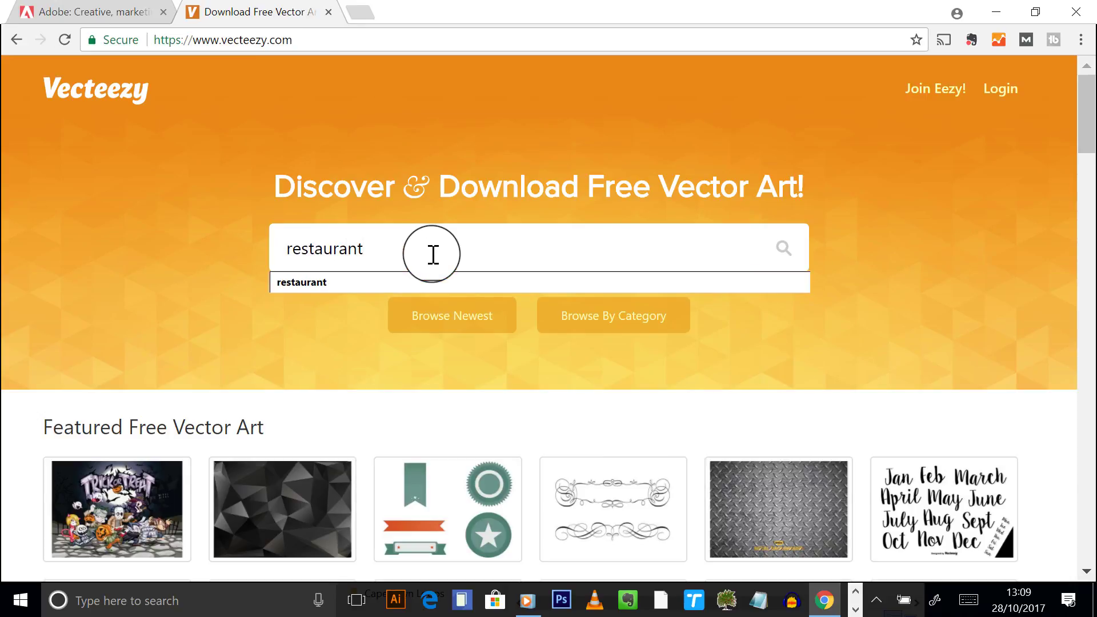
{"action": "key", "text": "Return"}
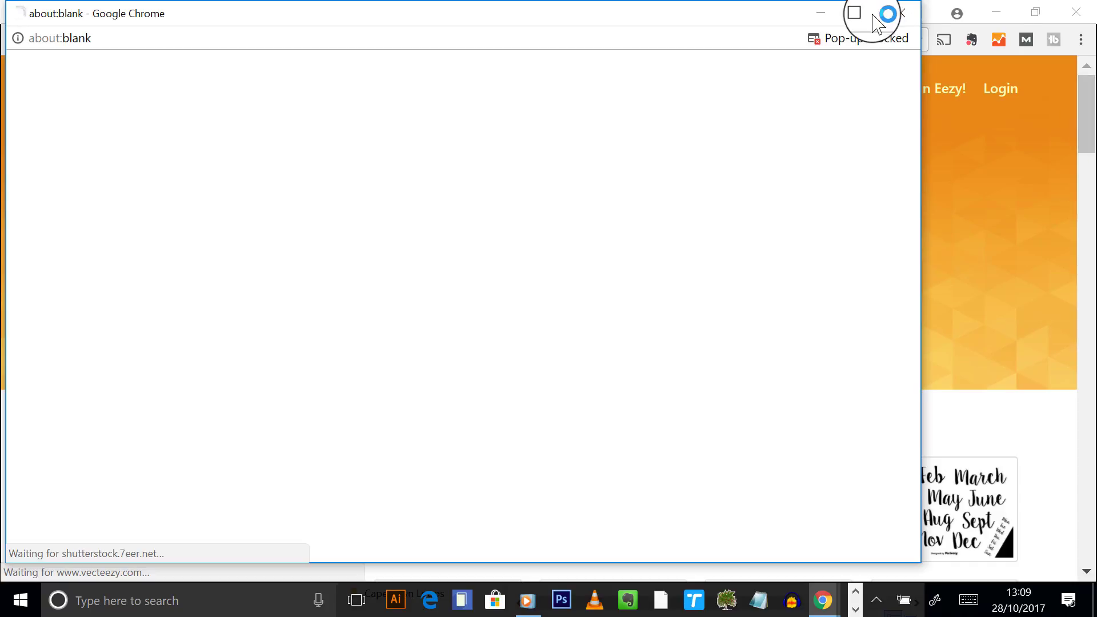
{"action": "left_click", "coordinate": [901, 17]}
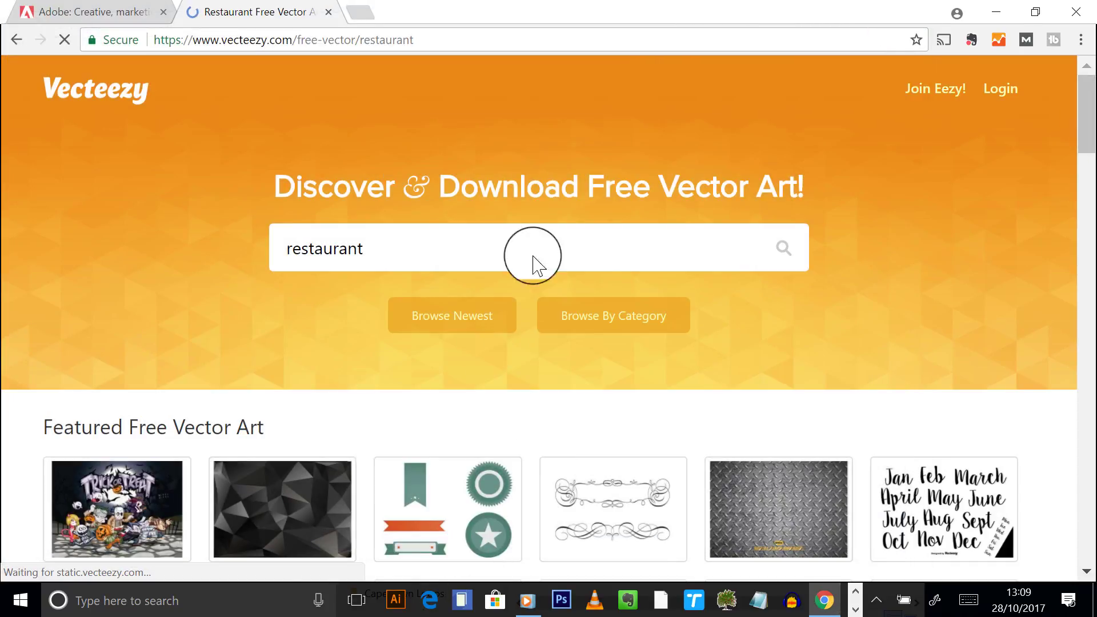
Examine the first page of Vecteezy's restaurant results for free icon, interior and menu artwork
{"action": "scroll", "coordinate": [972, 343], "scroll_direction": "down", "scroll_amount": 2}
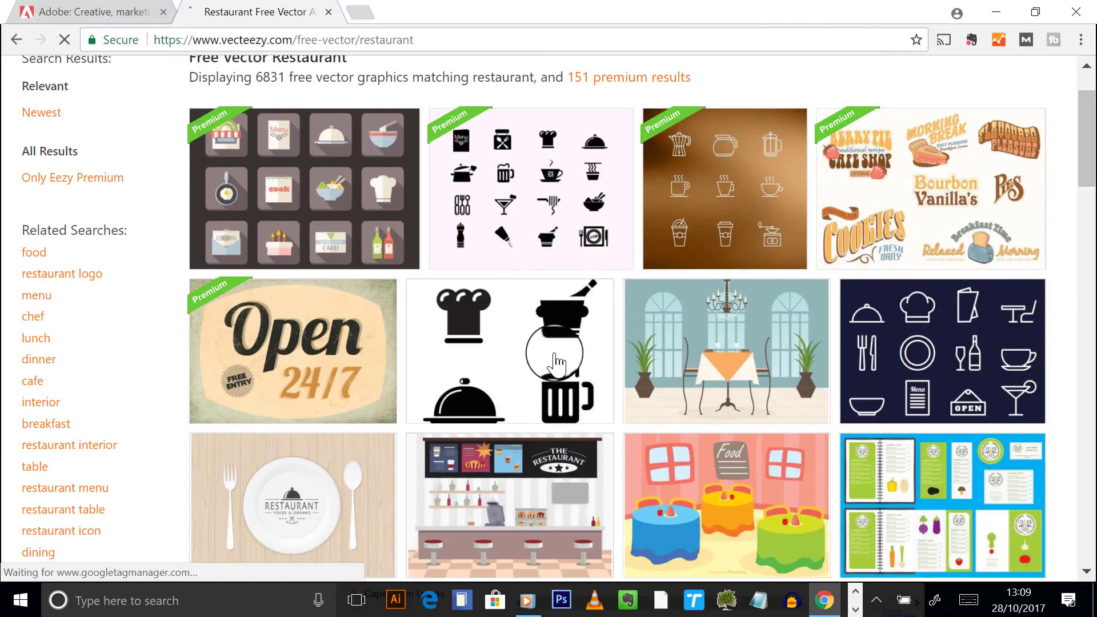
{"action": "scroll", "coordinate": [632, 380], "scroll_direction": "down", "scroll_amount": 6}
{"action": "scroll", "coordinate": [615, 366], "scroll_direction": "up", "scroll_amount": 3}
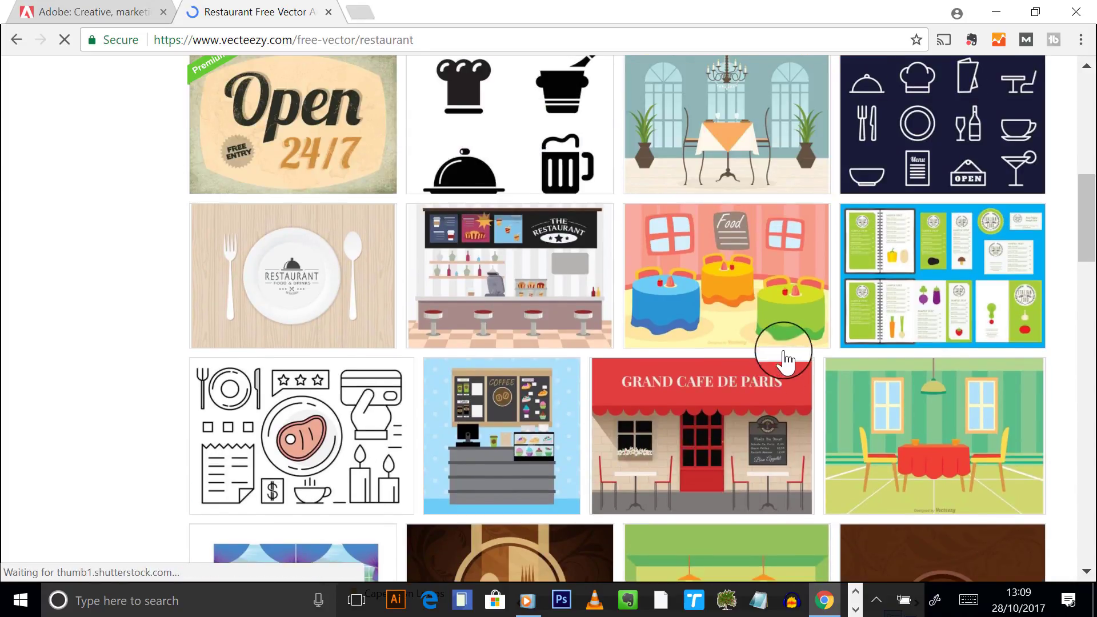
{"action": "scroll", "coordinate": [796, 360], "scroll_direction": "down", "scroll_amount": 7}
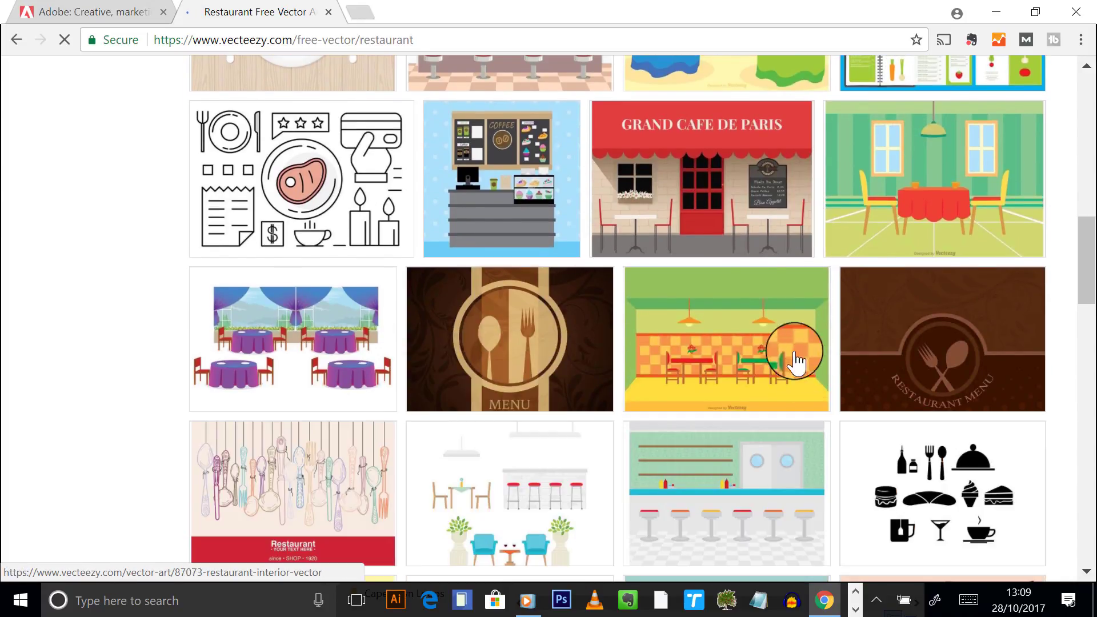
{"action": "scroll", "coordinate": [749, 349], "scroll_direction": "down", "scroll_amount": 3}
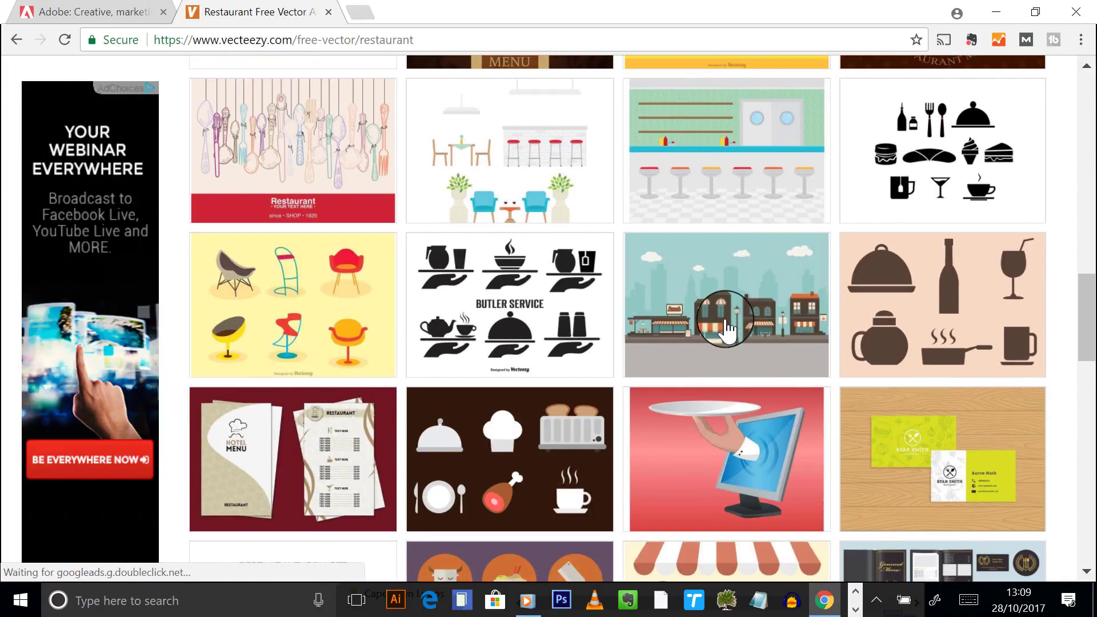
{"action": "scroll", "coordinate": [780, 306], "scroll_direction": "down", "scroll_amount": 7}
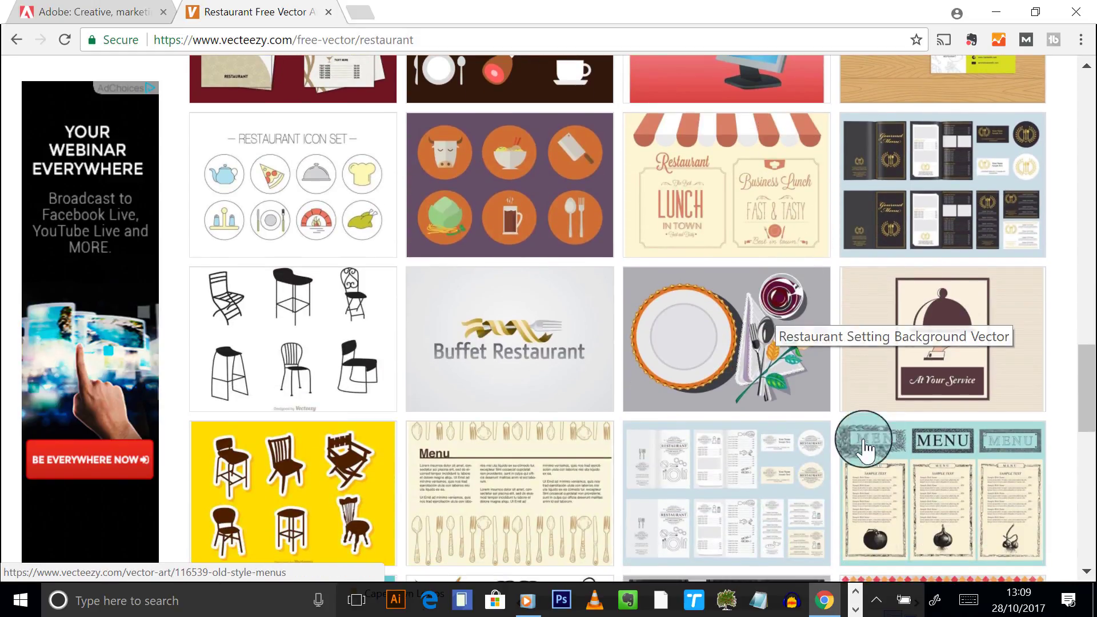
{"action": "scroll", "coordinate": [710, 294], "scroll_direction": "down", "scroll_amount": 8}
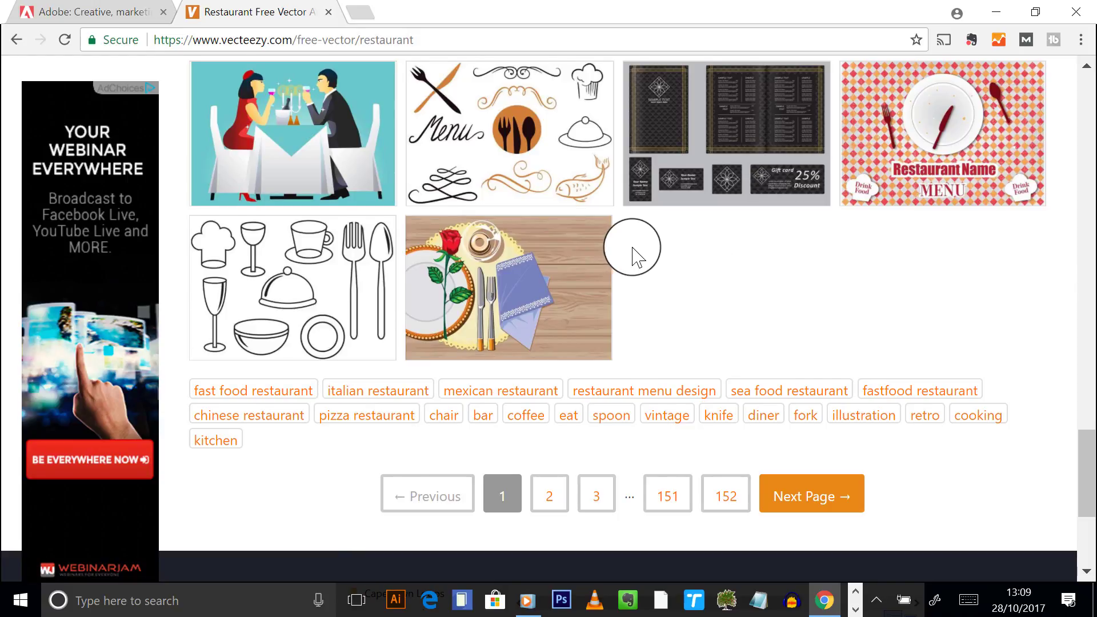
Open the brown restaurant menu vector with the spoon and fork emblem and start its free download
{"action": "scroll", "coordinate": [845, 276], "scroll_direction": "up", "scroll_amount": 10}
{"action": "scroll", "coordinate": [785, 290], "scroll_direction": "up", "scroll_amount": 7}
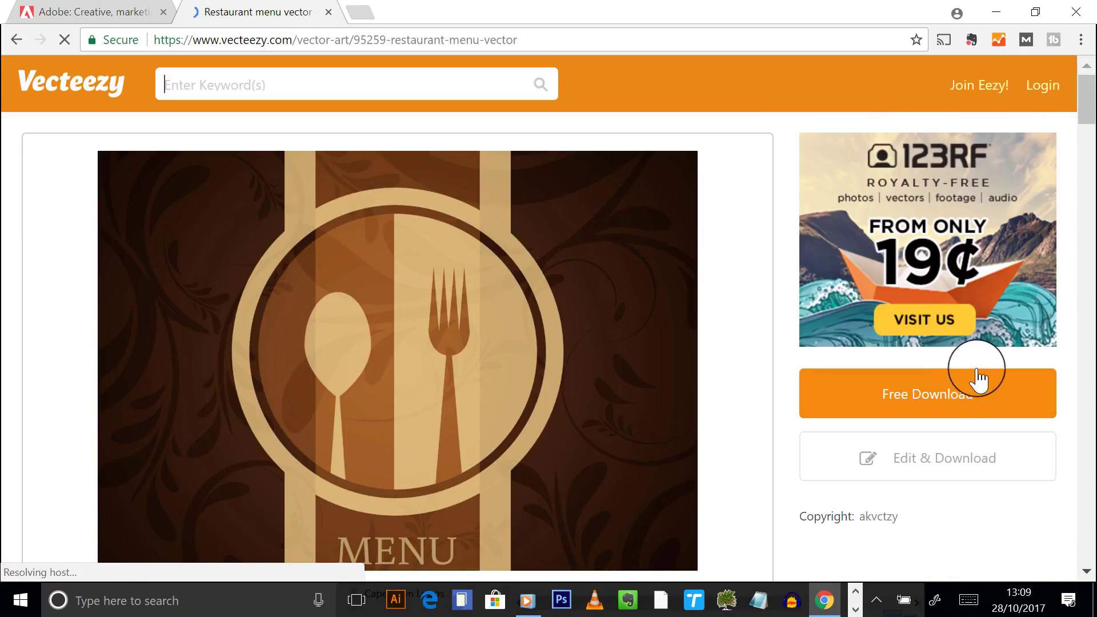
{"action": "left_click", "coordinate": [918, 403]}
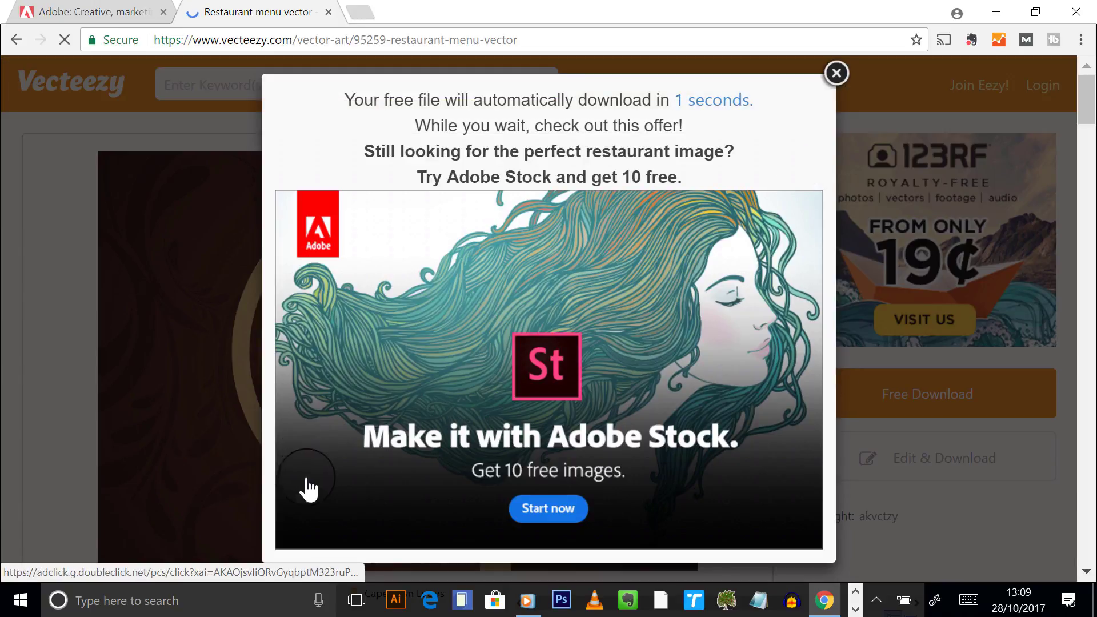
Switch to File Explorer and open the Downloads folder
{"action": "left_click", "coordinate": [854, 593]}
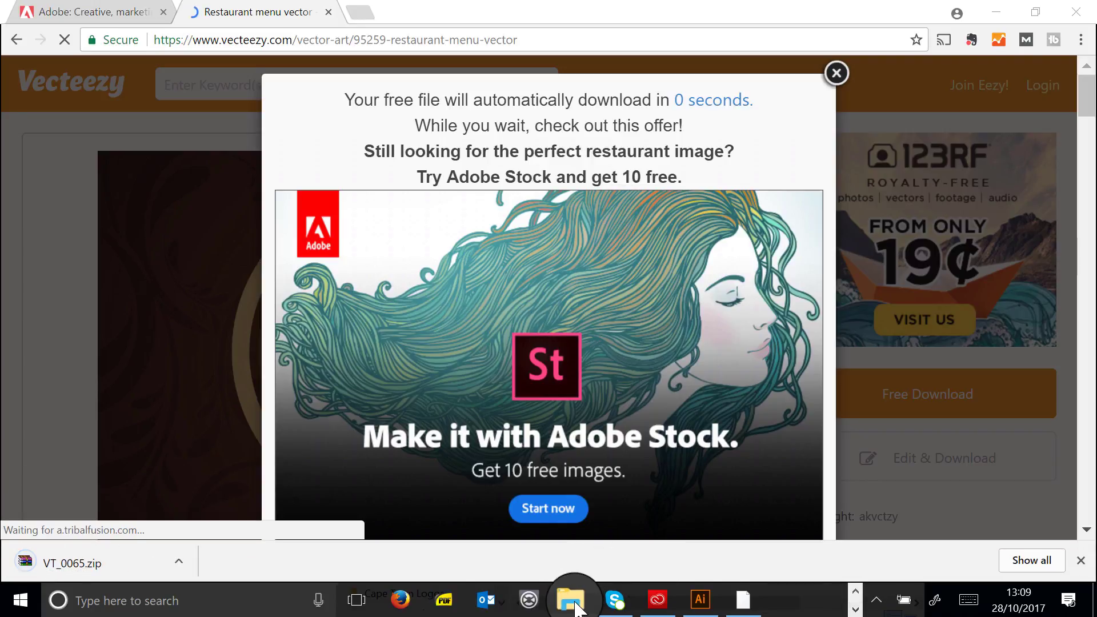
{"action": "left_click", "coordinate": [571, 599]}
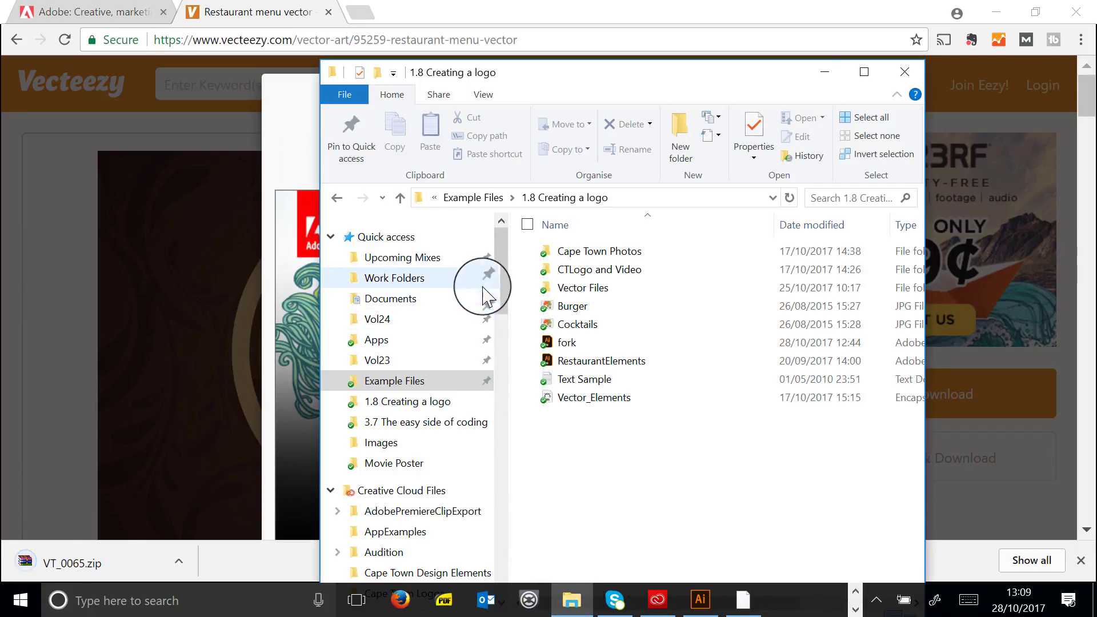
{"action": "scroll", "coordinate": [477, 274], "scroll_direction": "down", "scroll_amount": 15}
{"action": "left_click", "coordinate": [437, 368]}
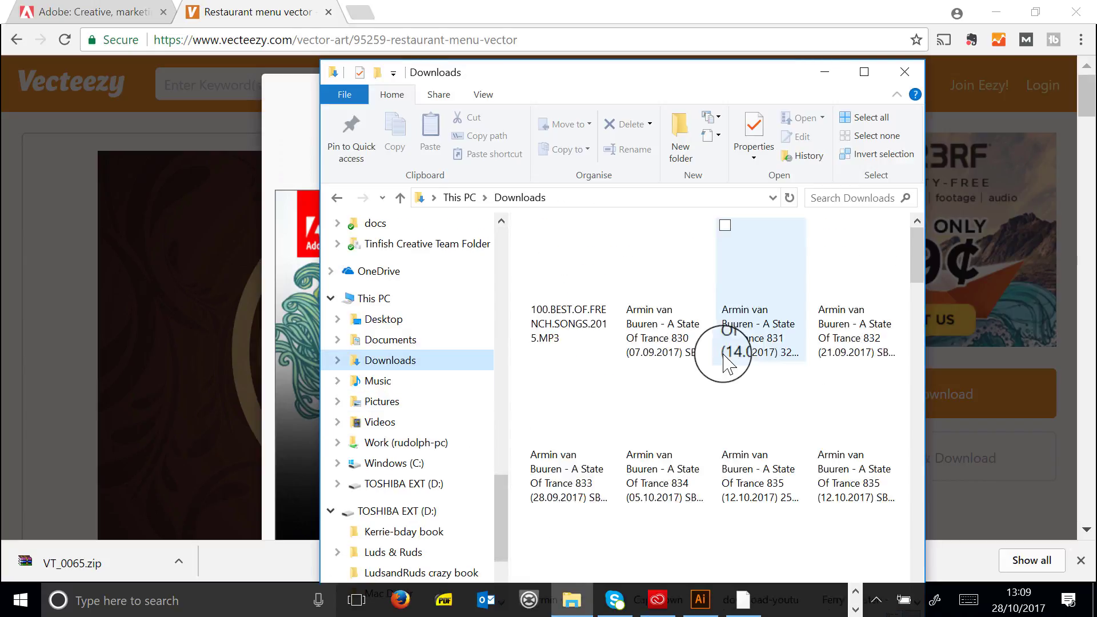
Extract the VT_0065 archive into its own VT_0065 folder
{"action": "scroll", "coordinate": [735, 365], "scroll_direction": "down", "scroll_amount": 10}
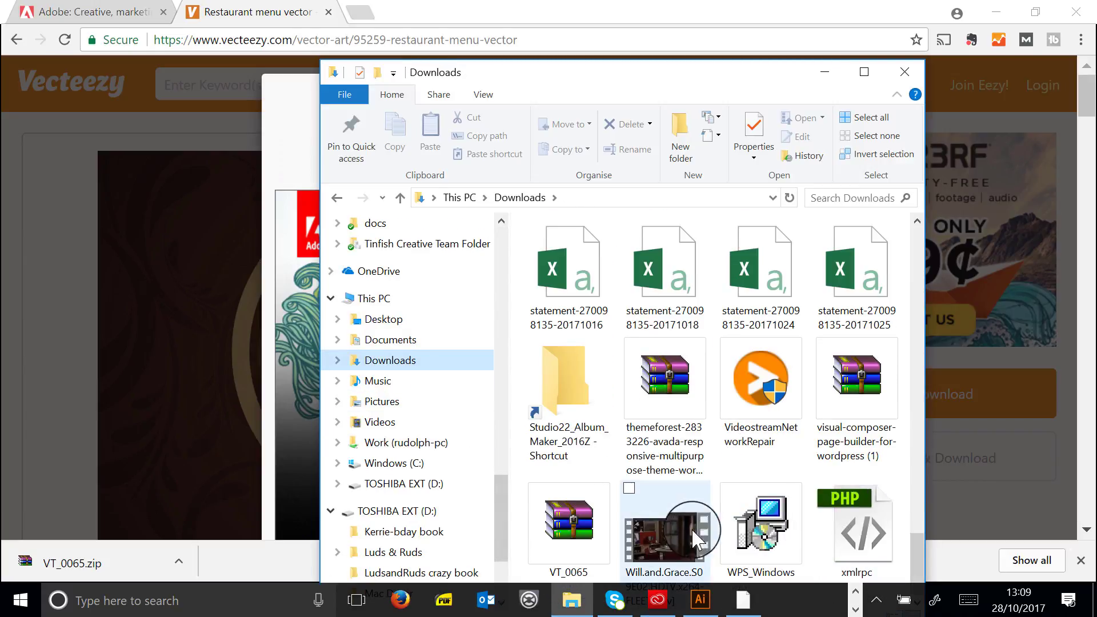
{"action": "right_click", "coordinate": [573, 514]}
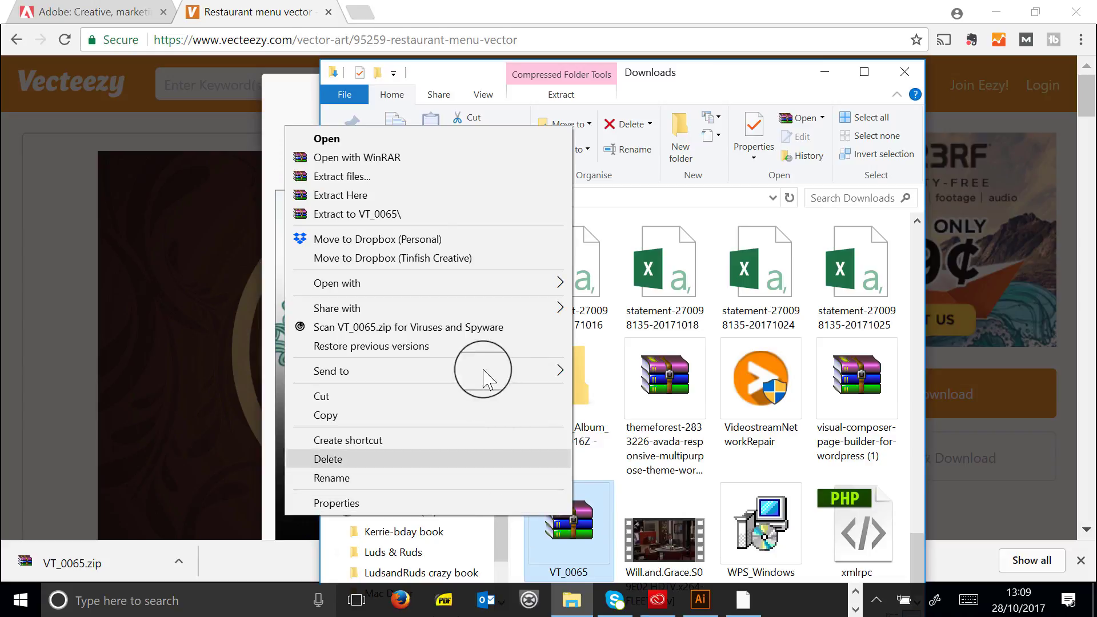
{"action": "left_click", "coordinate": [412, 216]}
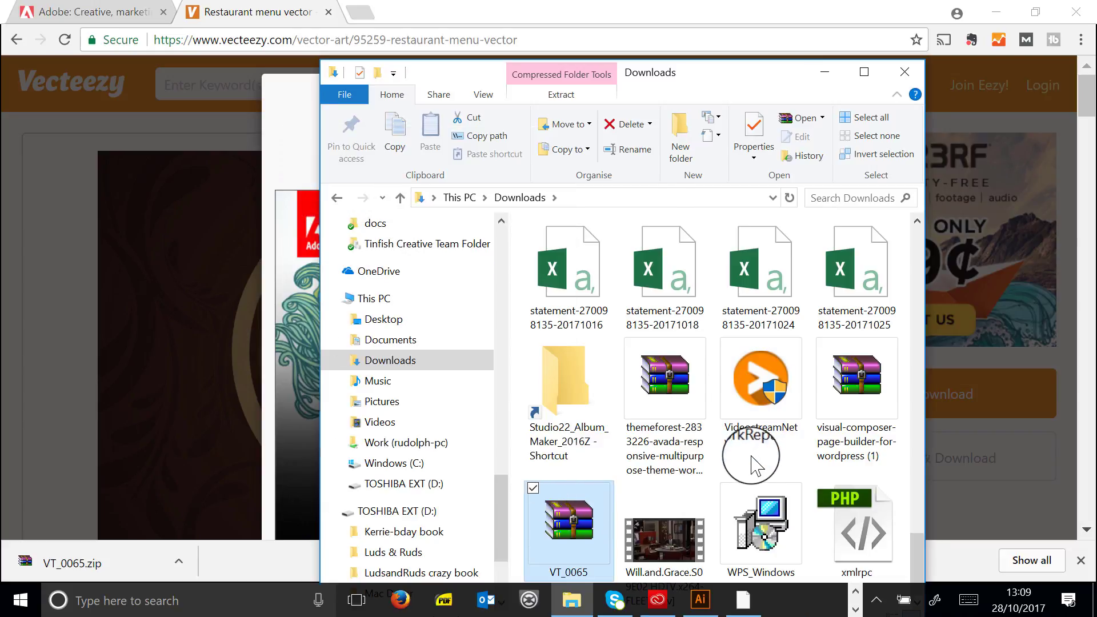
Open the extracted VT_0065 folder and check the type and size of the VT-0065 file
{"action": "scroll", "coordinate": [514, 565], "scroll_direction": "down", "scroll_amount": 1}
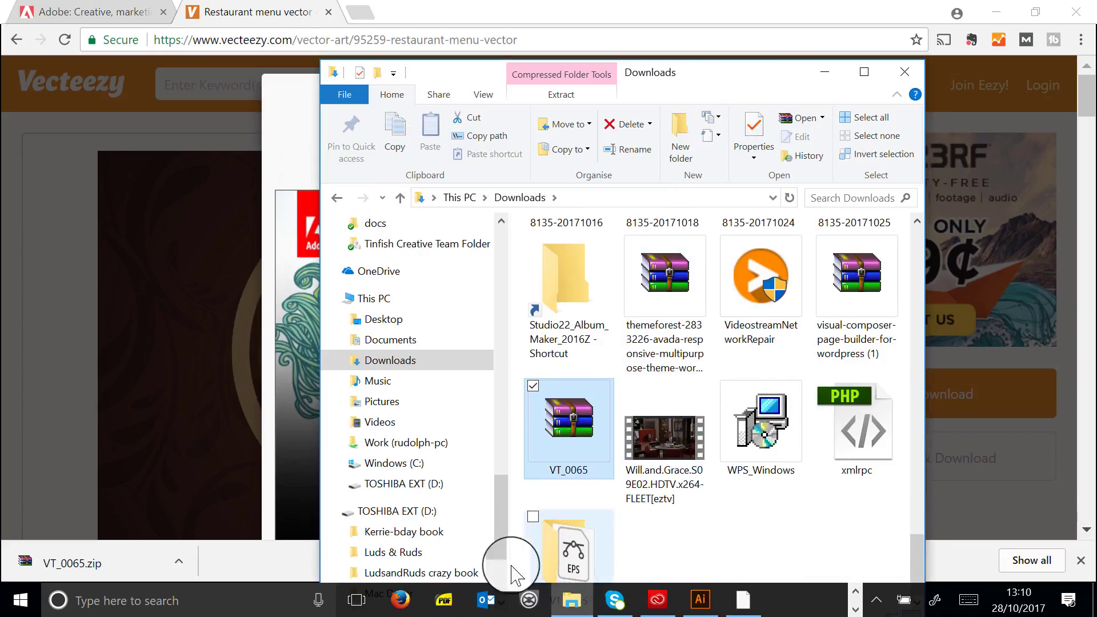
{"action": "double_click", "coordinate": [569, 543]}
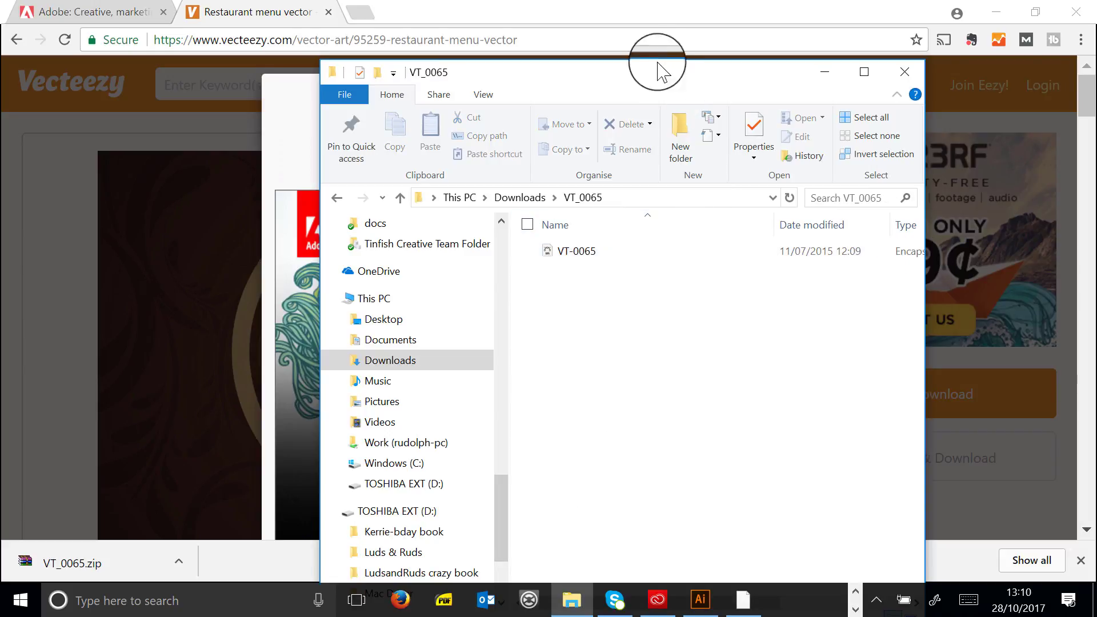
{"action": "left_click_drag", "start_coordinate": [616, 60], "coordinate": [551, 26]}
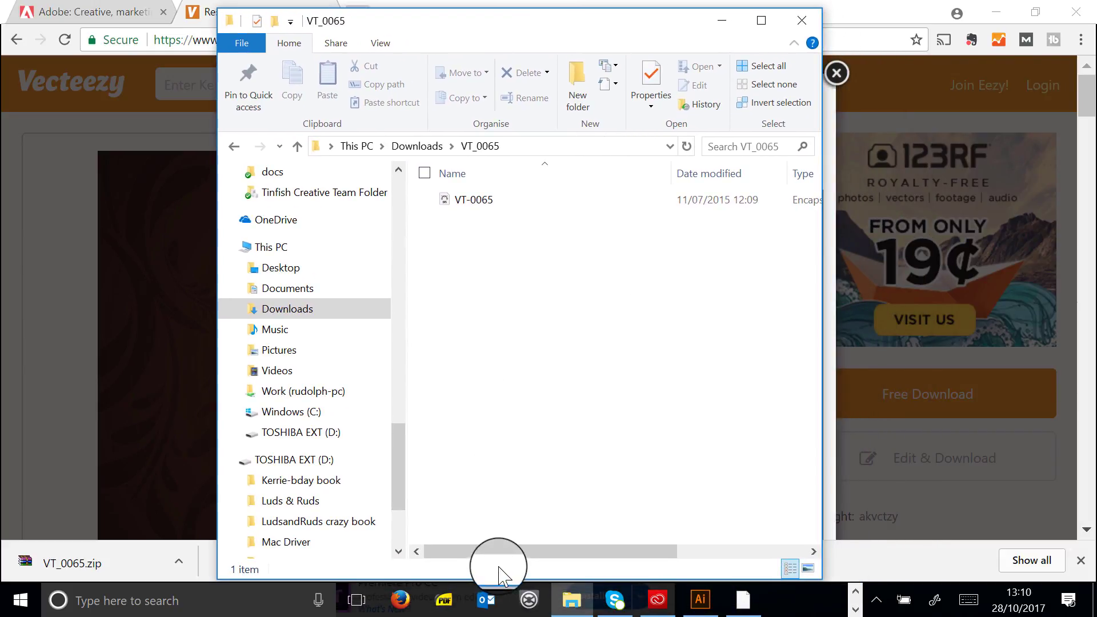
{"action": "left_click_drag", "start_coordinate": [499, 551], "coordinate": [626, 259]}
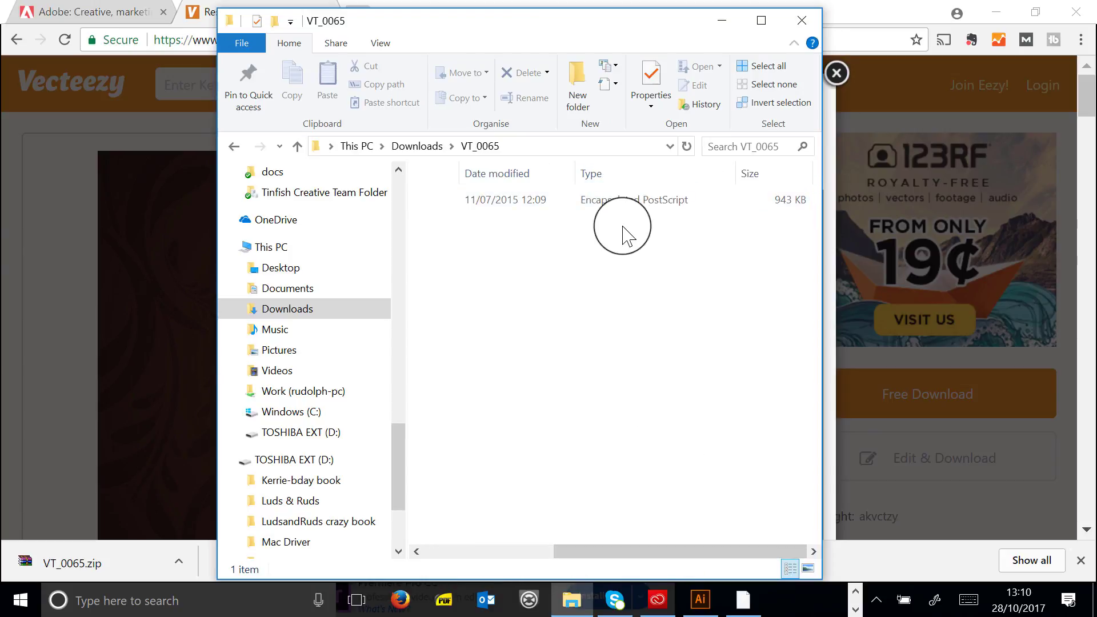
{"action": "left_click_drag", "start_coordinate": [616, 551], "coordinate": [421, 195]}
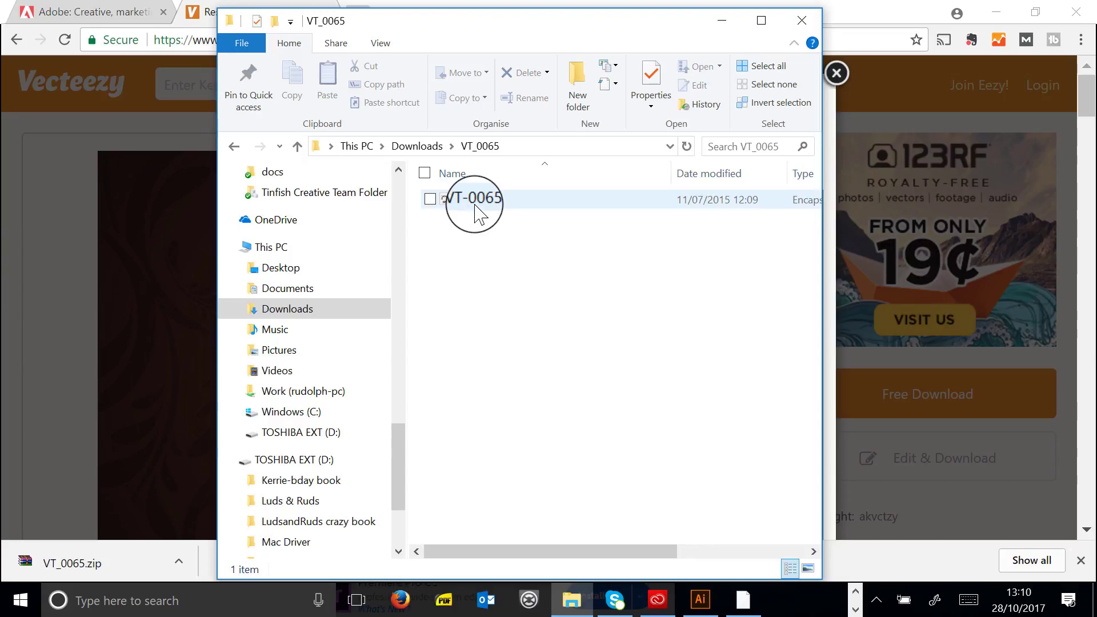
Switch to Illustrator and open VT-0065 from the VT_0065 folder in Downloads, leaving its legacy text to update later
{"action": "left_click", "coordinate": [701, 600]}
{"action": "left_click", "coordinate": [46, 12]}
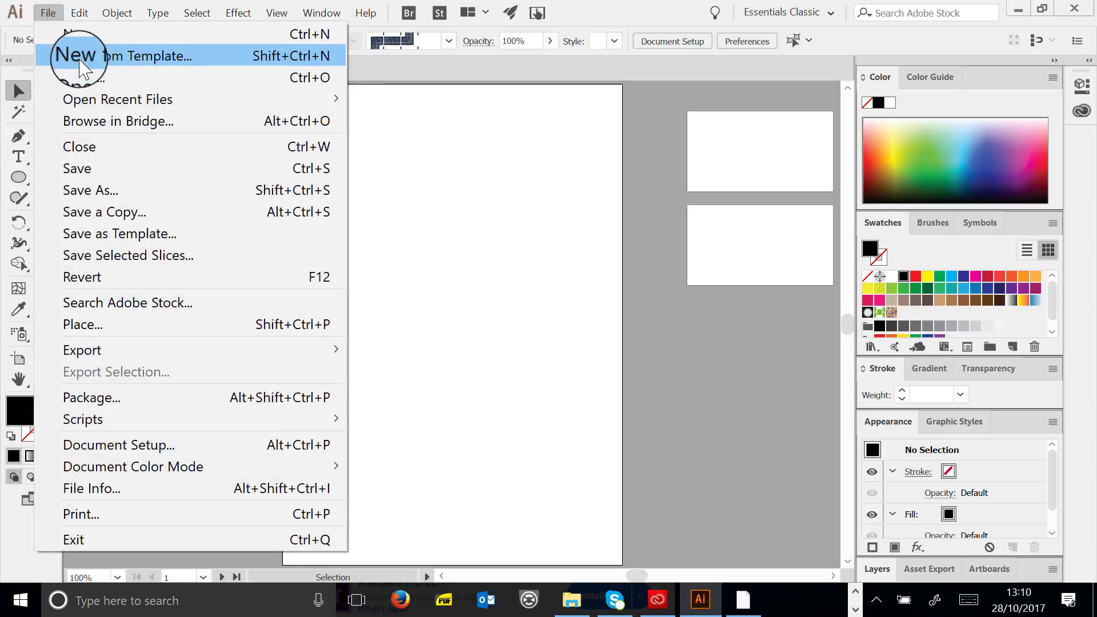
{"action": "left_click", "coordinate": [83, 78]}
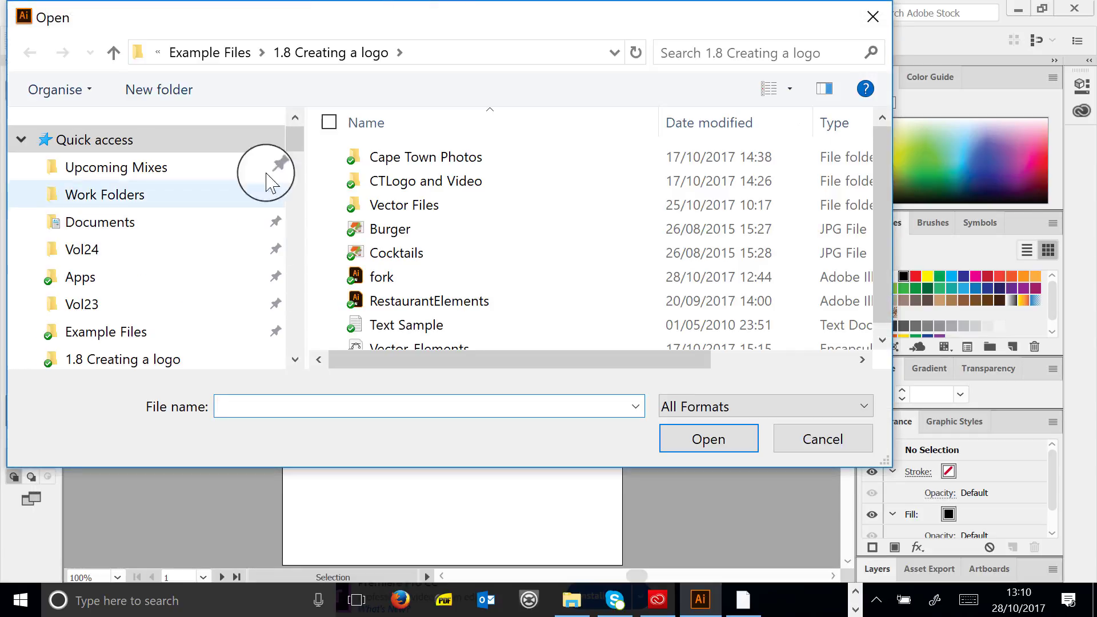
{"action": "left_click_drag", "start_coordinate": [295, 139], "coordinate": [294, 200]}
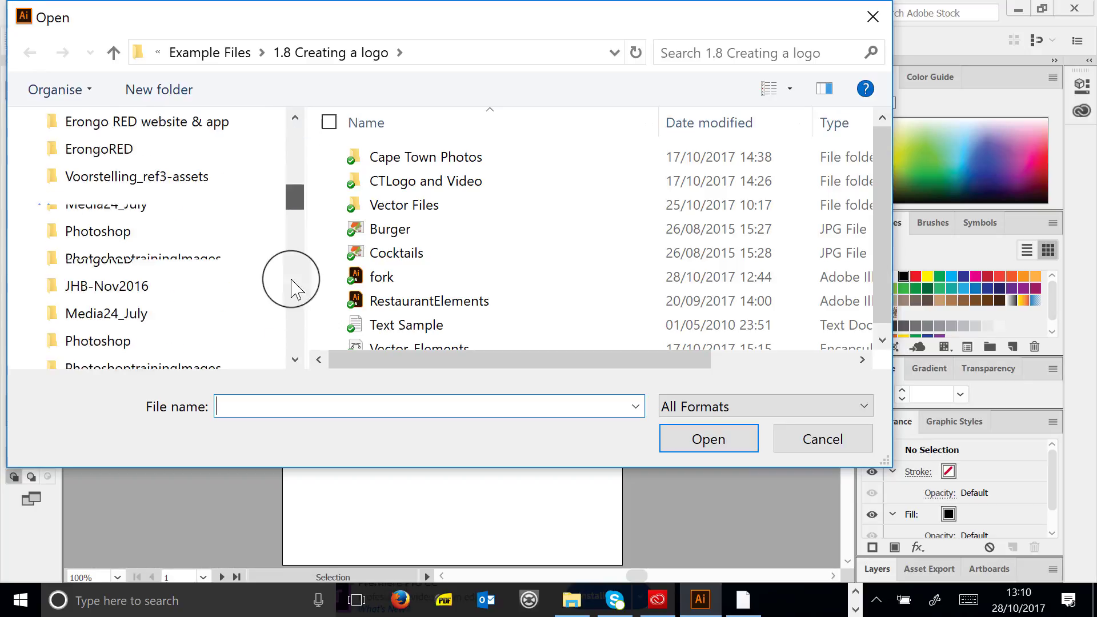
{"action": "mouse_move", "coordinate": [292, 280]}
{"action": "left_mouse_down"}
{"action": "mouse_move", "coordinate": [289, 323]}
{"action": "mouse_move", "coordinate": [295, 268]}
{"action": "mouse_move", "coordinate": [290, 284]}
{"action": "left_mouse_up"}
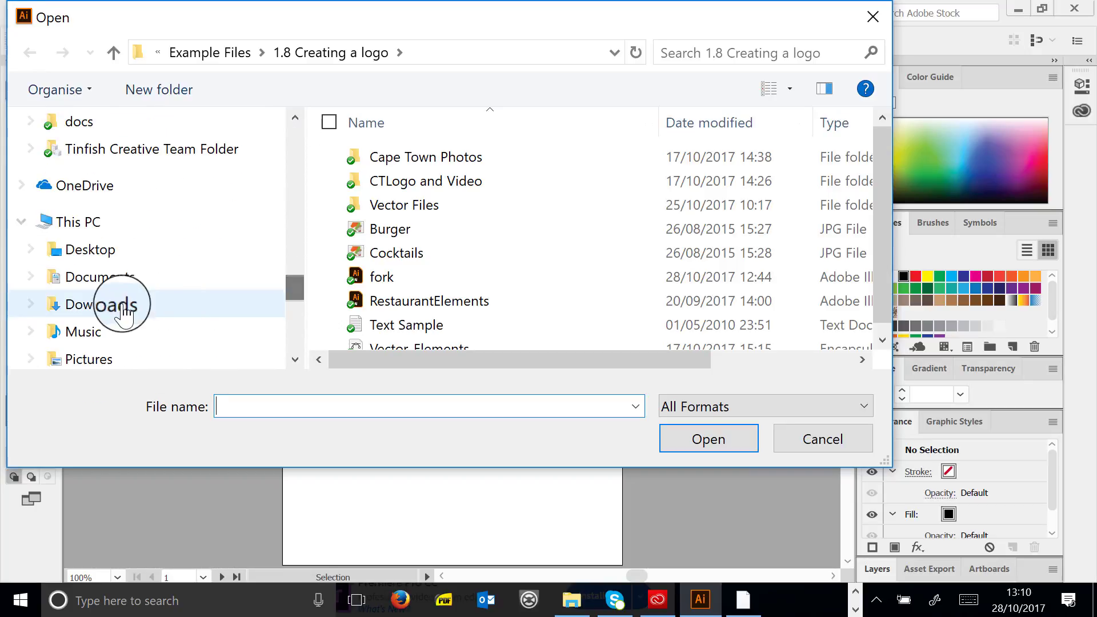
{"action": "left_click_drag", "start_coordinate": [885, 136], "coordinate": [893, 214]}
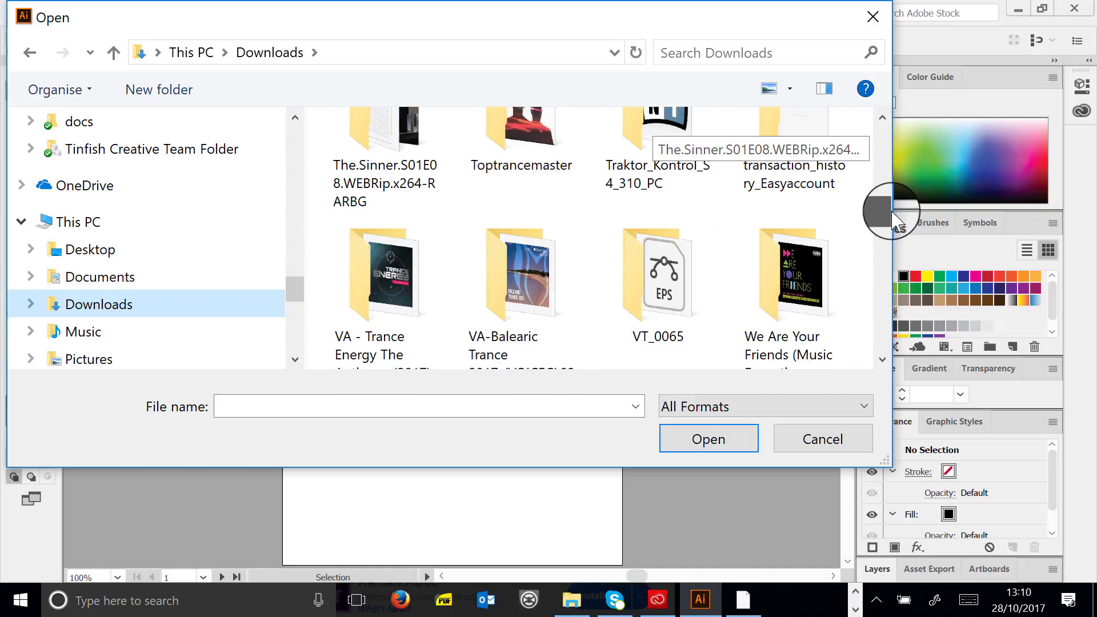
{"action": "double_click", "coordinate": [662, 268]}
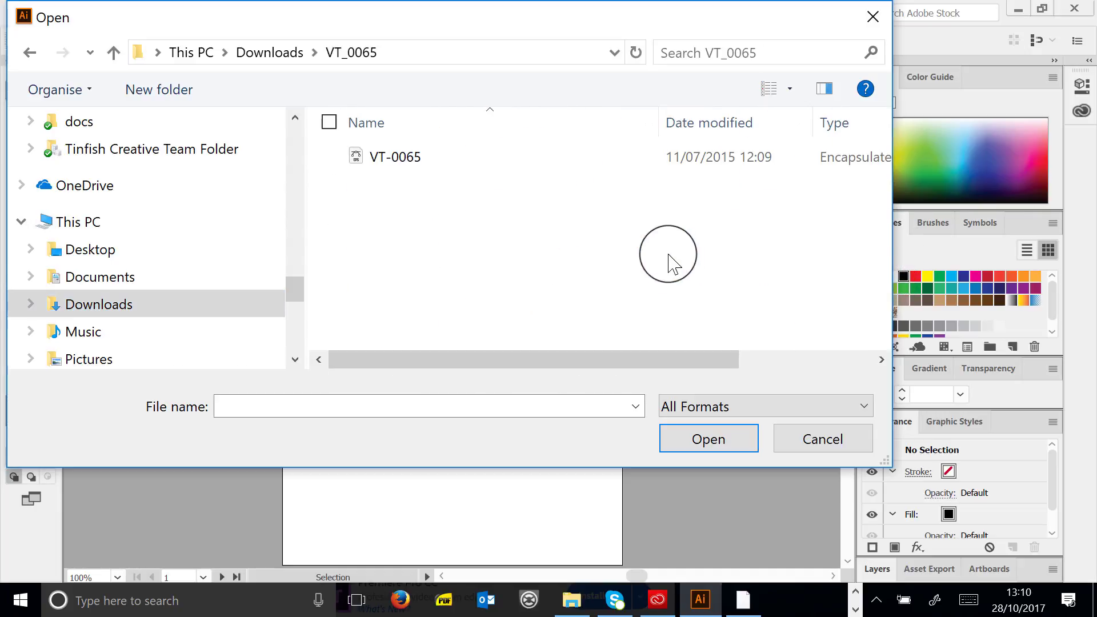
{"action": "double_click", "coordinate": [390, 171]}
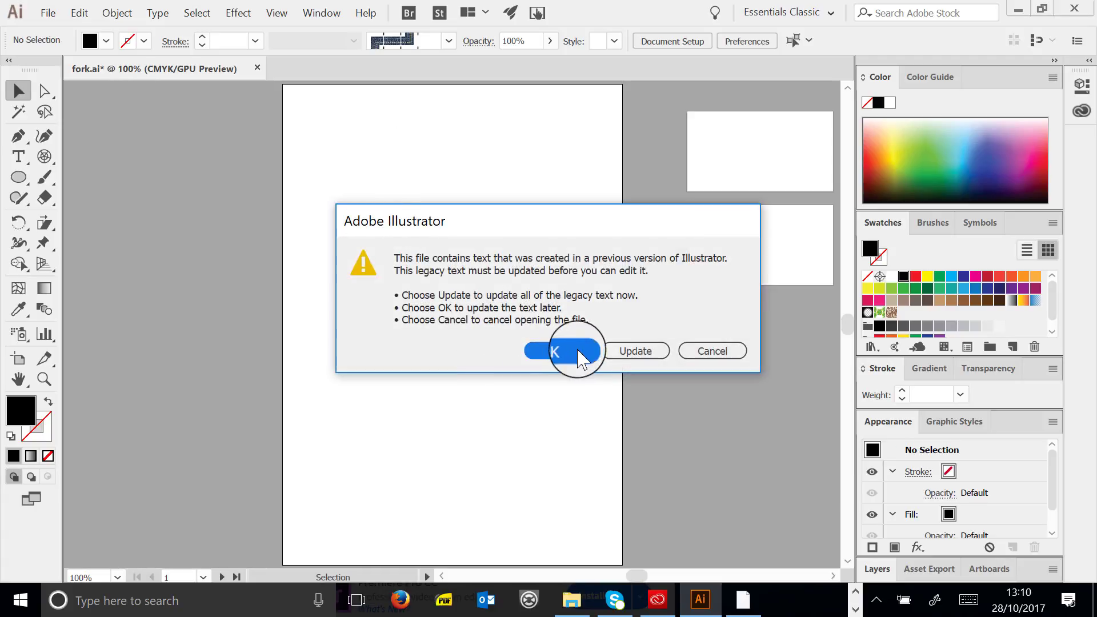
{"action": "left_click", "coordinate": [578, 351]}
{"action": "left_click", "coordinate": [626, 332]}
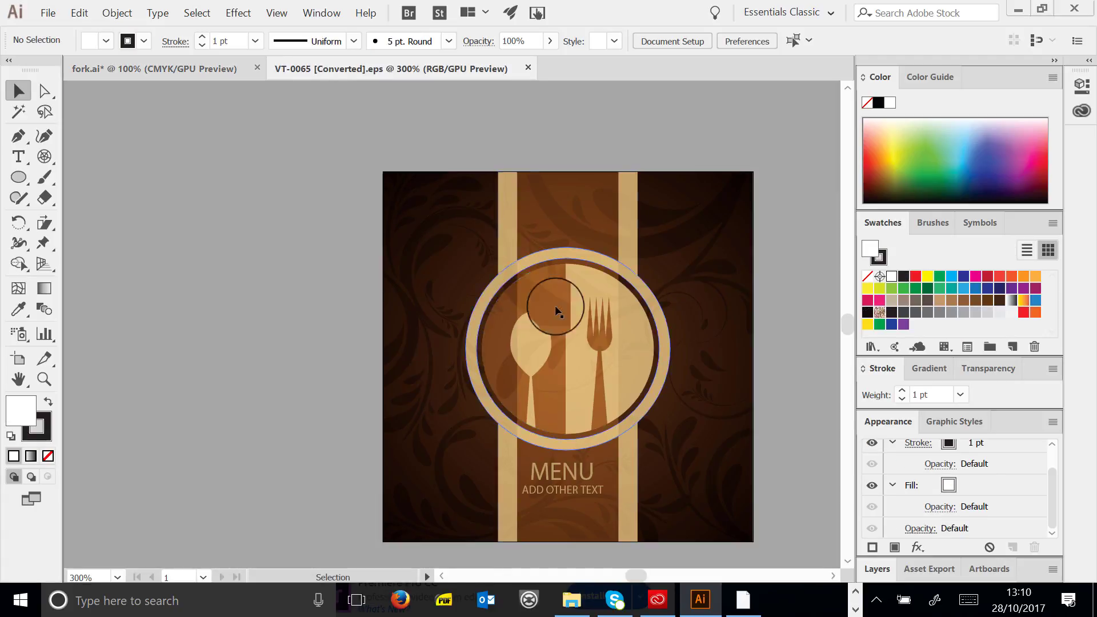
{"action": "scroll", "coordinate": [784, 290], "scroll_direction": "down", "scroll_amount": 1}
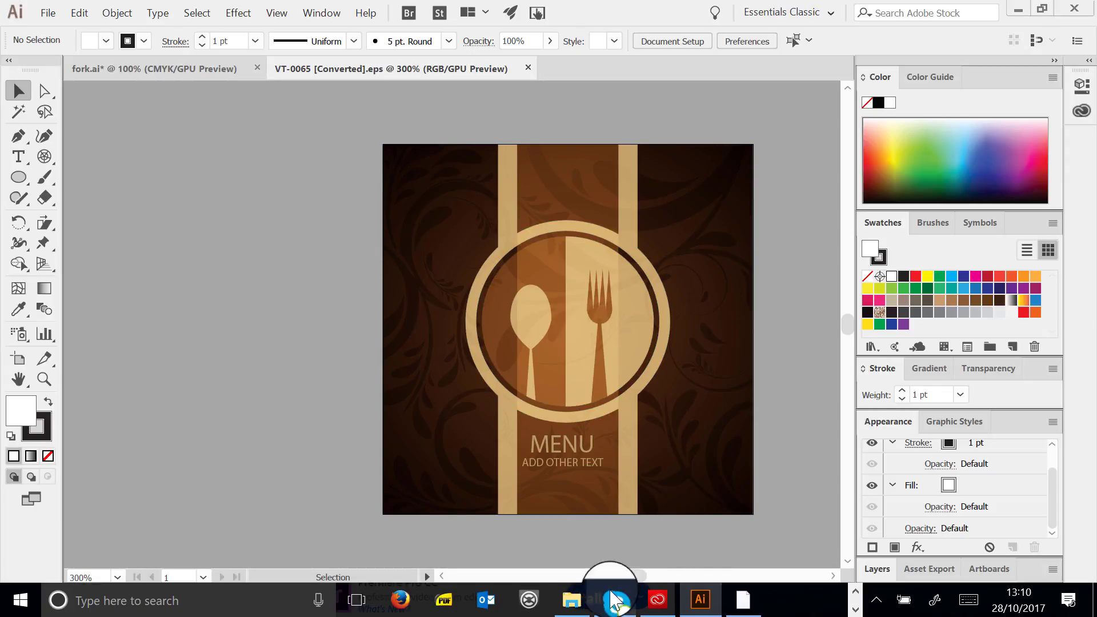
{"action": "left_click_drag", "start_coordinate": [638, 575], "coordinate": [640, 576]}
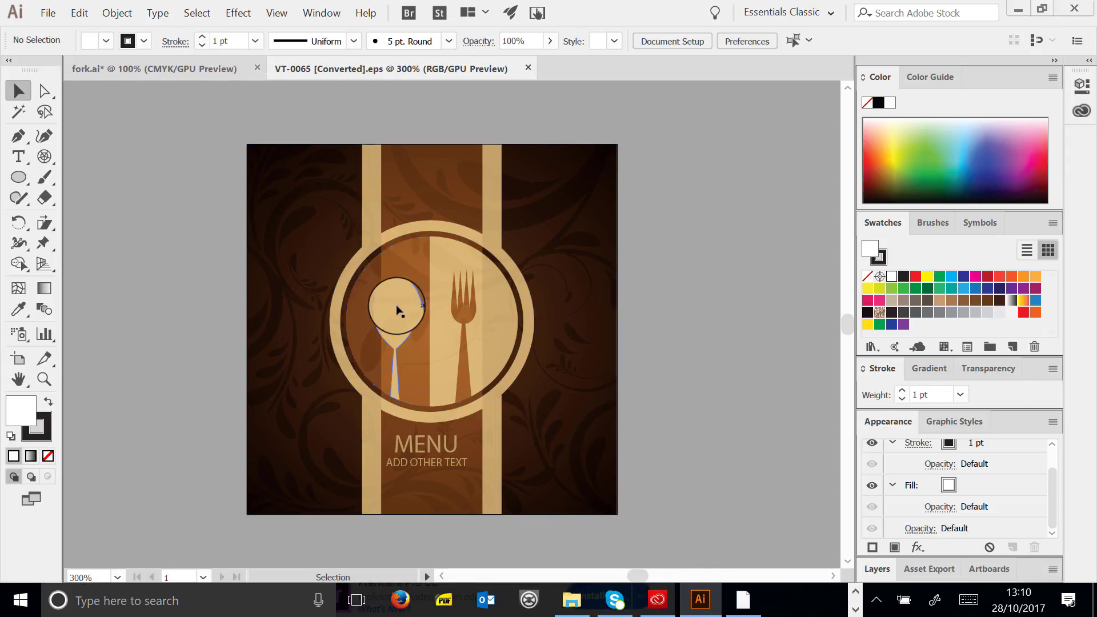
Ungroup the whole menu artwork twice to separate it into individually selectable parts, and clear the selection
{"action": "left_click", "coordinate": [400, 311]}
{"action": "left_click_drag", "start_coordinate": [559, 250], "coordinate": [566, 288]}
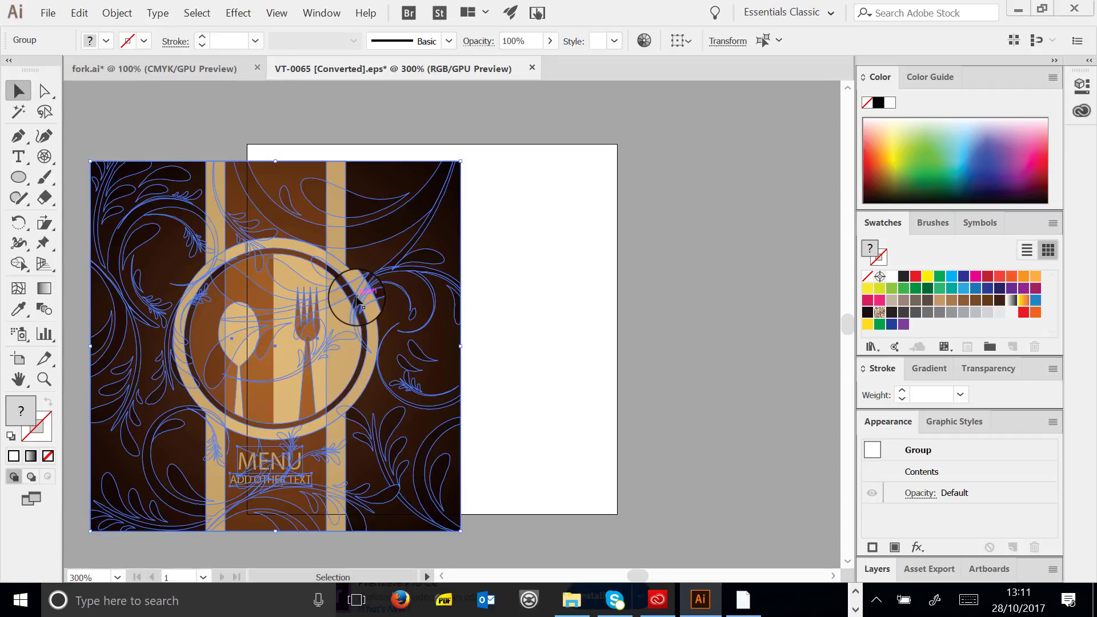
{"action": "key", "text": "ctrl+z"}
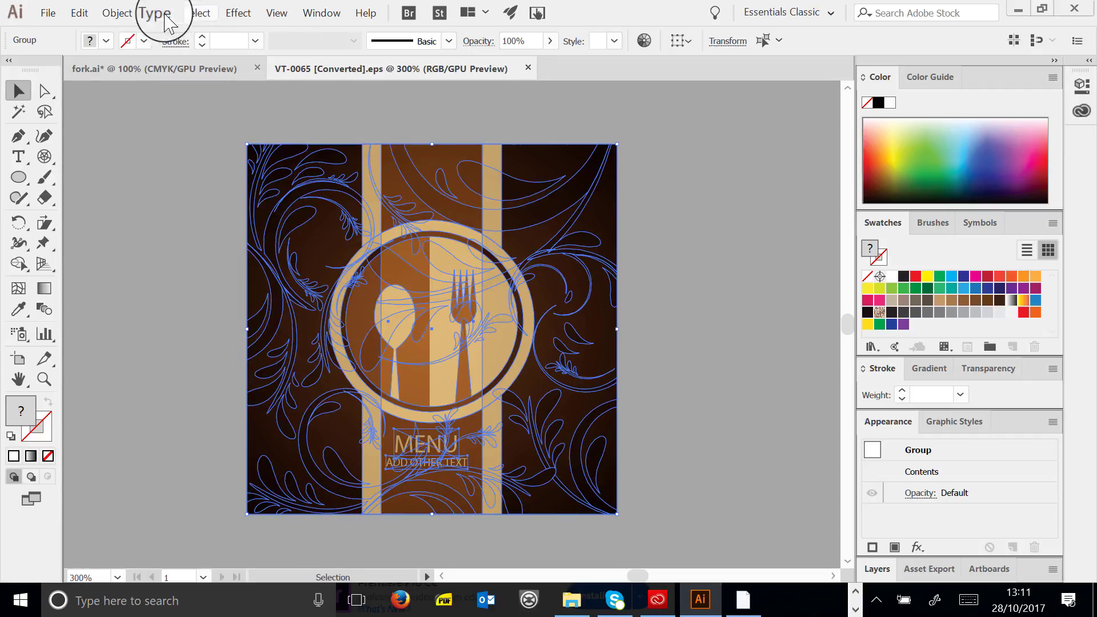
{"action": "left_click", "coordinate": [117, 13]}
{"action": "left_click", "coordinate": [183, 101]}
{"action": "left_click", "coordinate": [117, 12]}
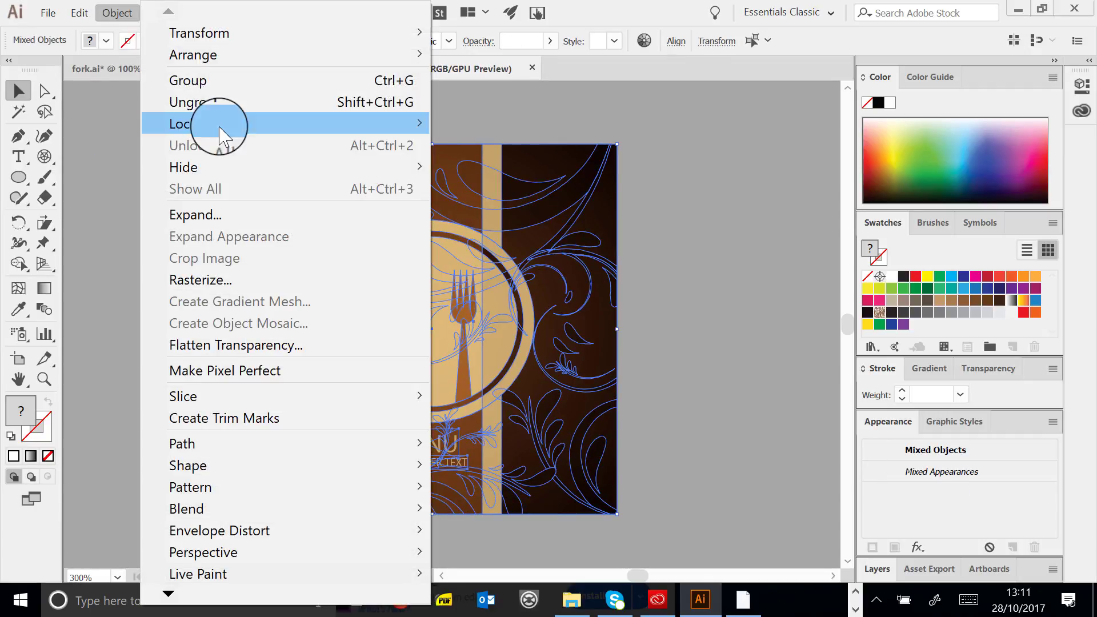
{"action": "left_click", "coordinate": [260, 103]}
{"action": "left_click", "coordinate": [644, 229]}
Pull the menu artwork apart by moving the plate circle, fork, spoon, centre stripe, background and floral ornament away from their places
{"action": "left_click", "coordinate": [474, 320]}
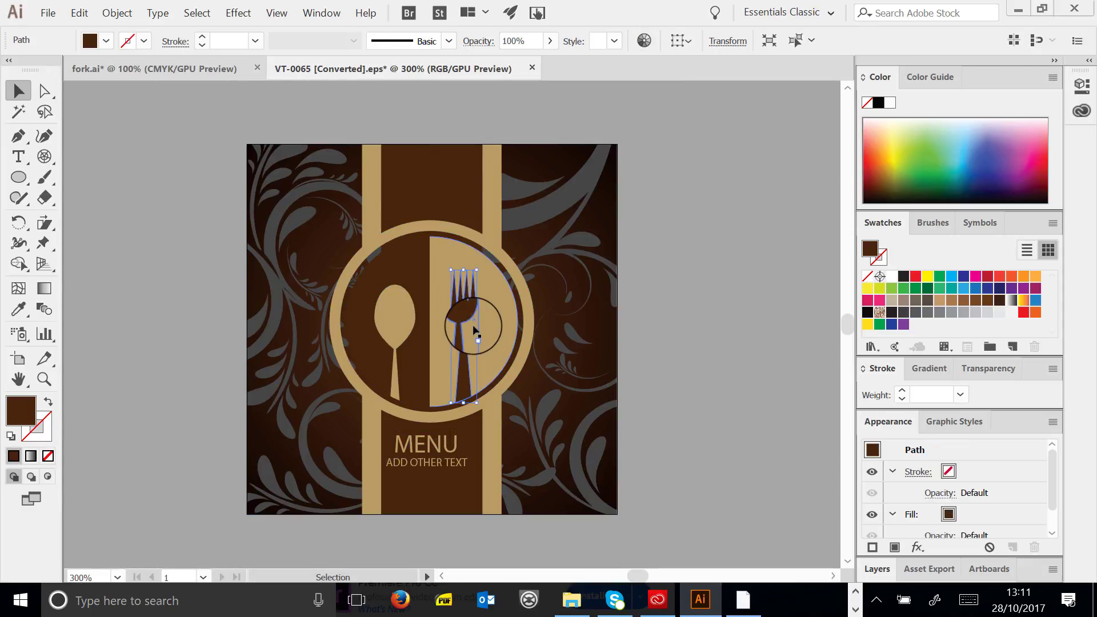
{"action": "left_click_drag", "start_coordinate": [475, 322], "coordinate": [409, 271]}
{"action": "left_click_drag", "start_coordinate": [628, 340], "coordinate": [628, 343]}
{"action": "left_click", "coordinate": [456, 330]}
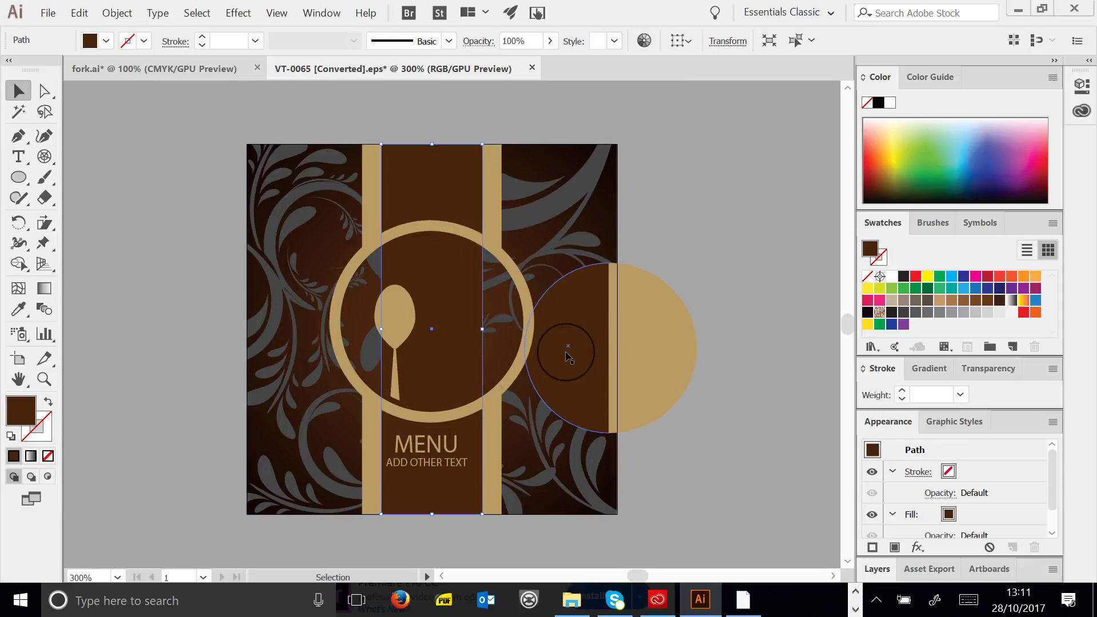
{"action": "left_click_drag", "start_coordinate": [462, 317], "coordinate": [634, 353]}
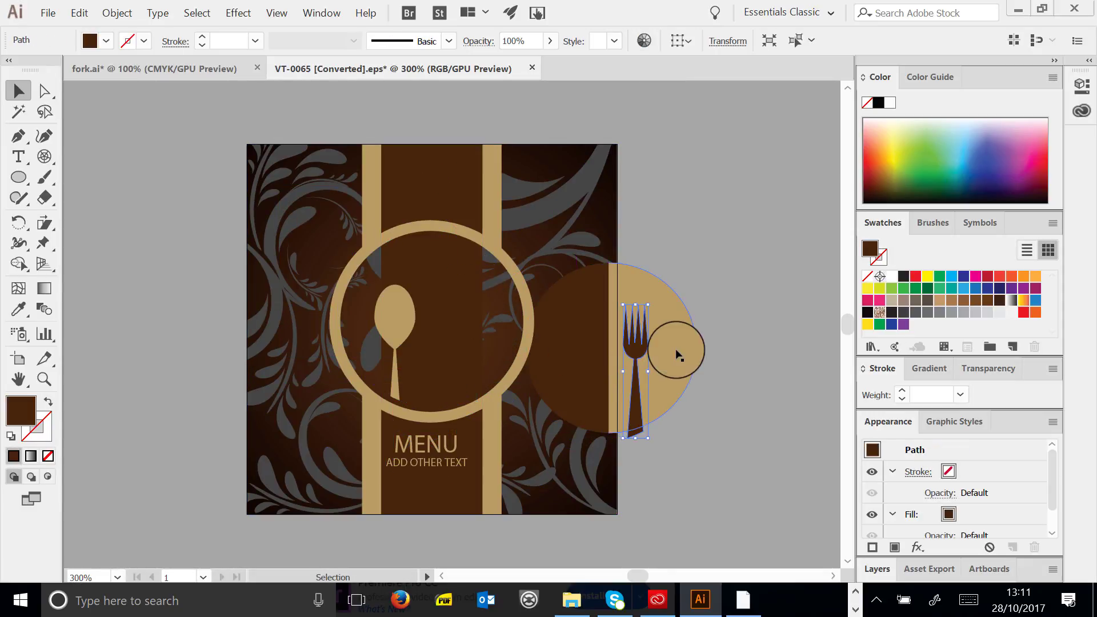
{"action": "left_click_drag", "start_coordinate": [400, 323], "coordinate": [201, 377]}
{"action": "left_click_drag", "start_coordinate": [457, 264], "coordinate": [344, 335]}
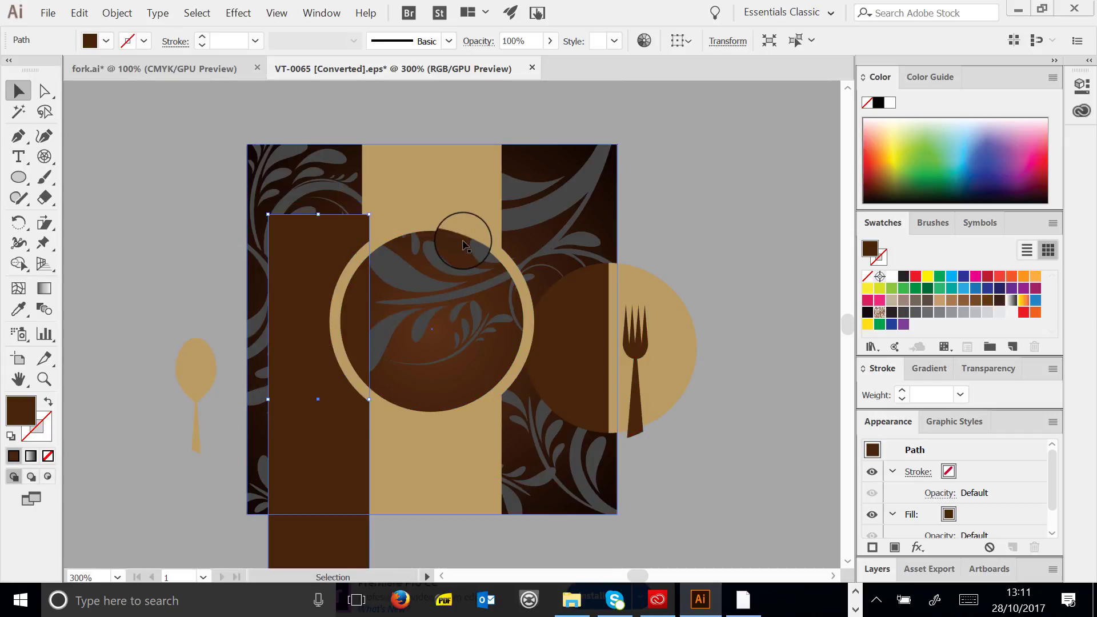
{"action": "left_click_drag", "start_coordinate": [466, 242], "coordinate": [358, 232]}
{"action": "left_click_drag", "start_coordinate": [549, 215], "coordinate": [481, 215]}
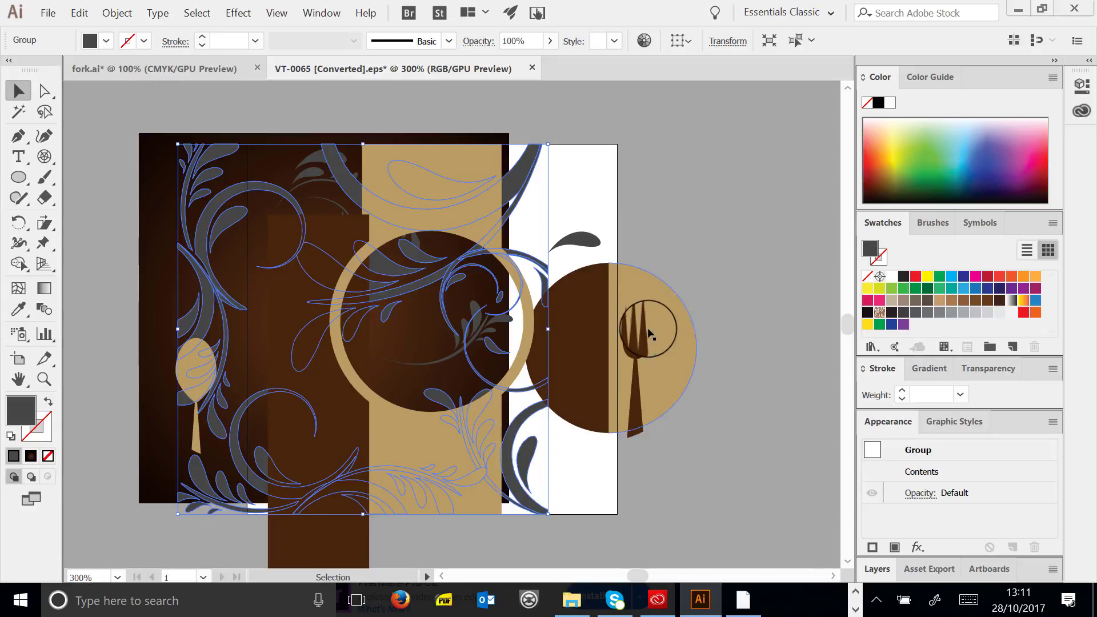
Copy the fork shape from the menu artwork and paste it into the fork.ai document
{"action": "left_click", "coordinate": [636, 343], "text": "ctrl"}
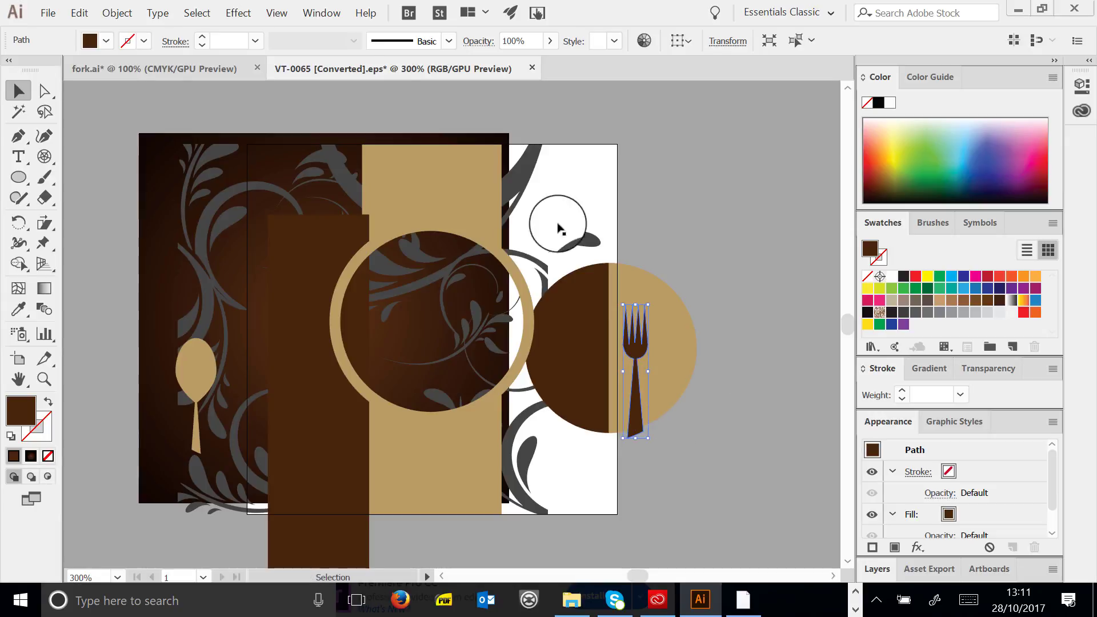
{"action": "left_click", "coordinate": [118, 12]}
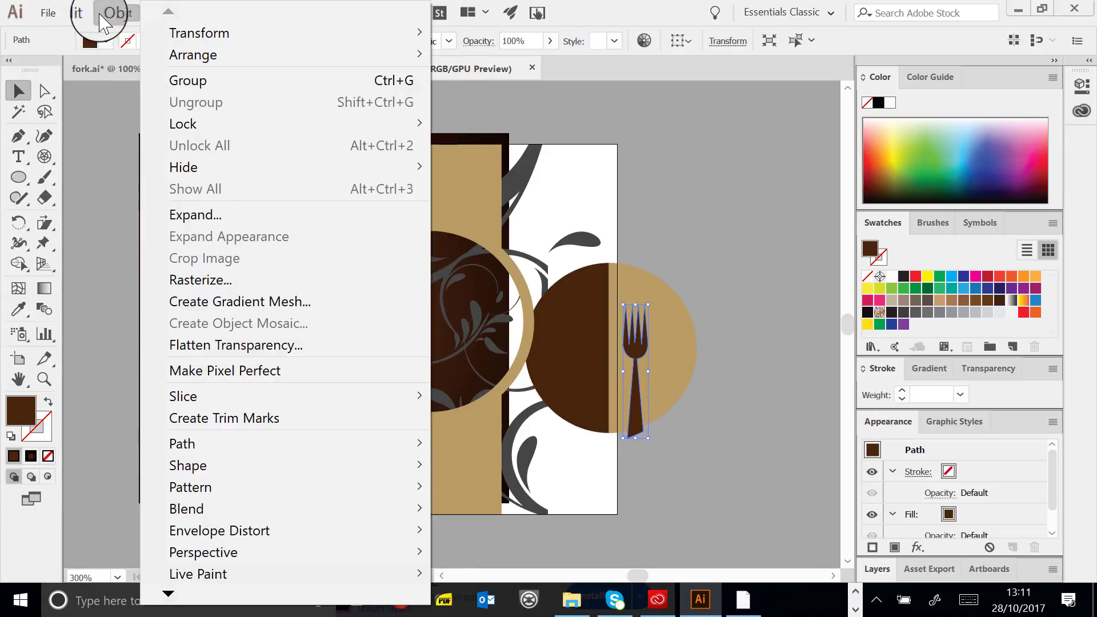
{"action": "mouse_move", "coordinate": [79, 12]}
{"action": "left_click", "coordinate": [114, 80]}
{"action": "left_click", "coordinate": [110, 72]}
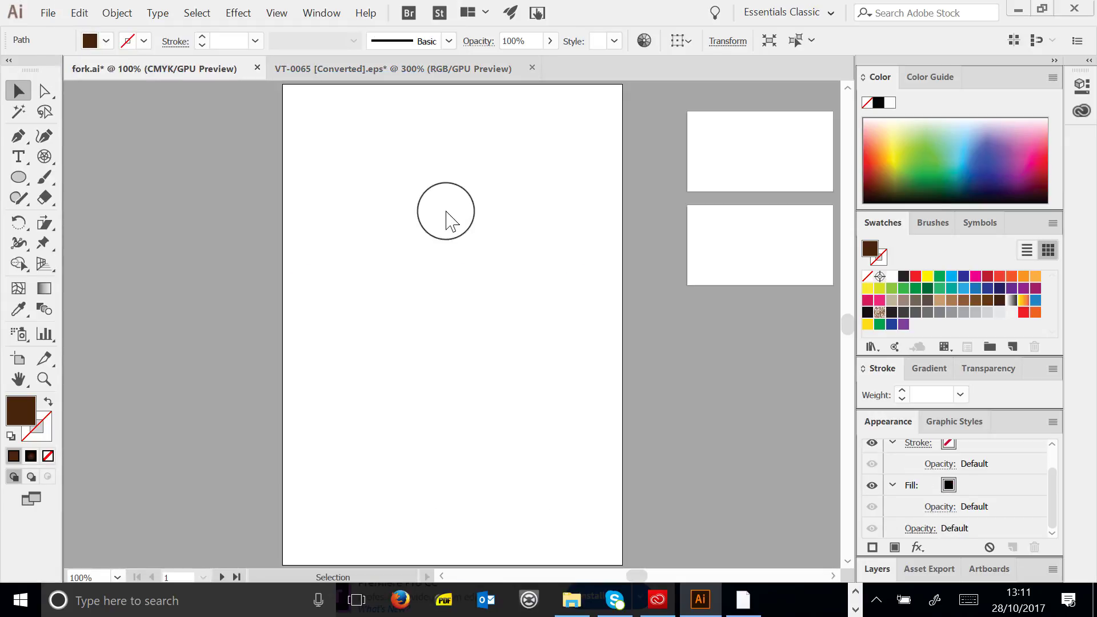
{"action": "left_click", "coordinate": [80, 12]}
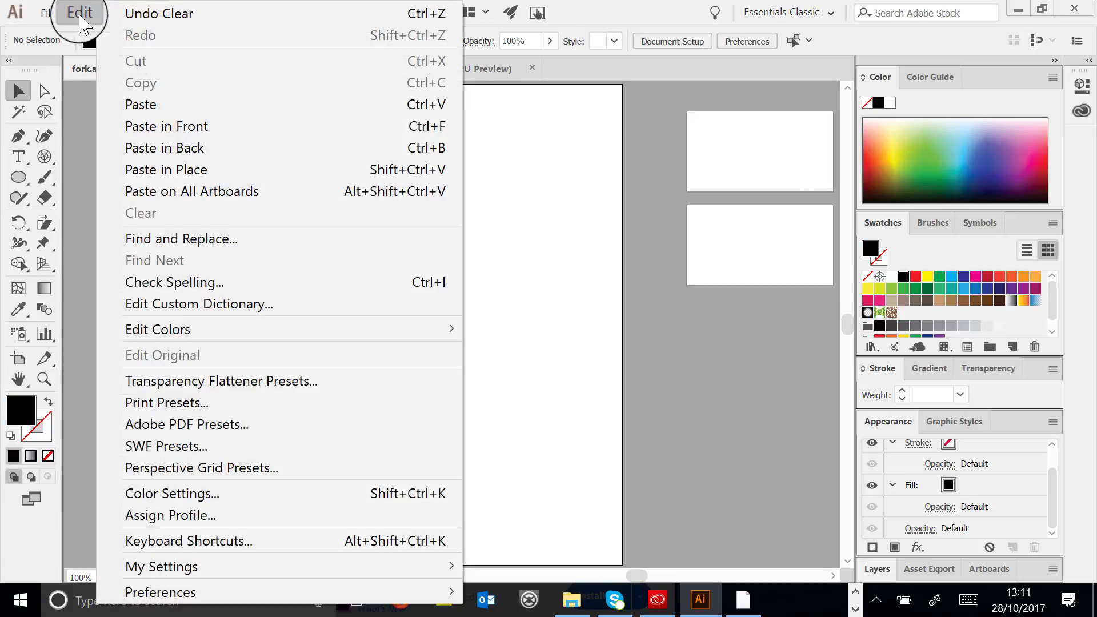
{"action": "left_click", "coordinate": [206, 106]}
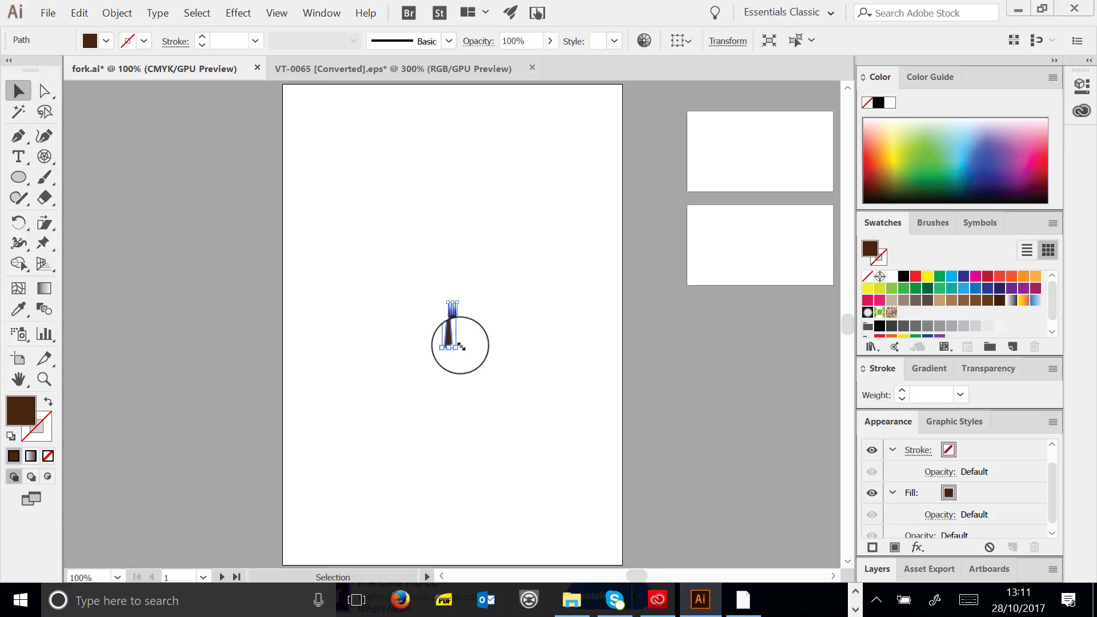
Enlarge the pasted fork and move it to the upper left part of the large artboard
{"action": "left_click_drag", "start_coordinate": [511, 404], "coordinate": [524, 455]}
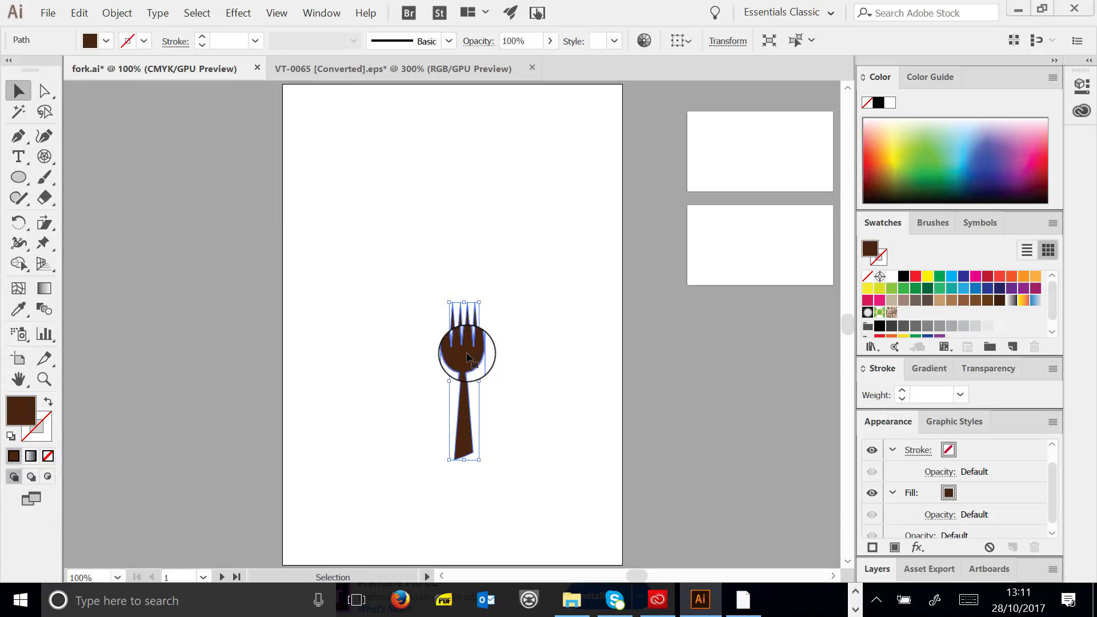
{"action": "left_click_drag", "start_coordinate": [465, 355], "coordinate": [391, 247]}
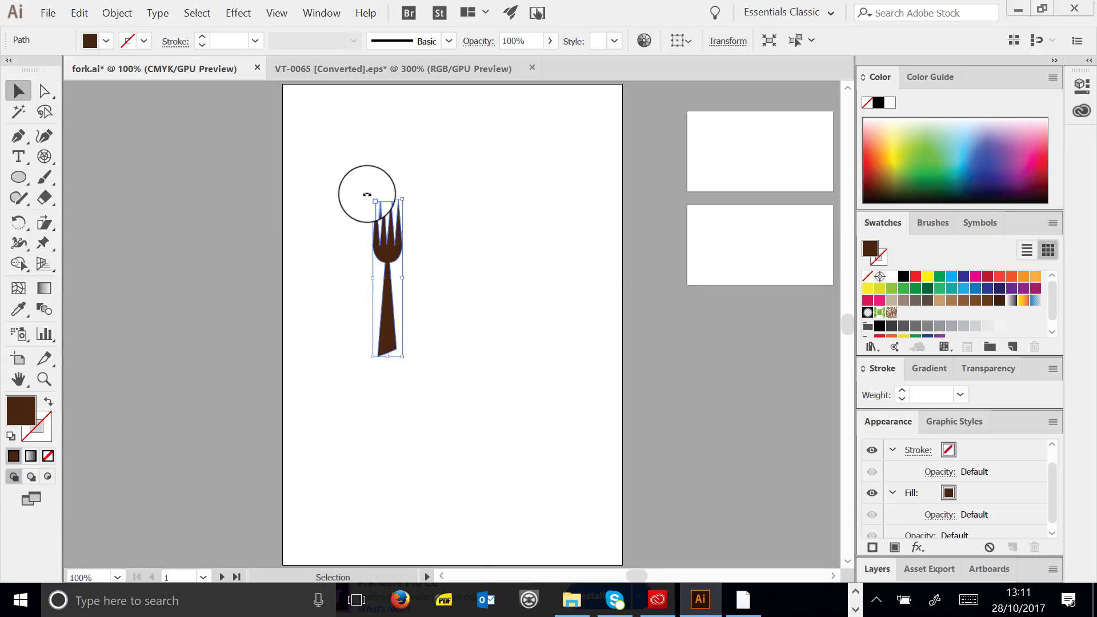
Fill the fork with the light orange swatch and rotate it to lie nearly horizontal, tines to the right, near the artboard's middle
{"action": "left_click", "coordinate": [976, 288]}
{"action": "left_click", "coordinate": [1011, 276]}
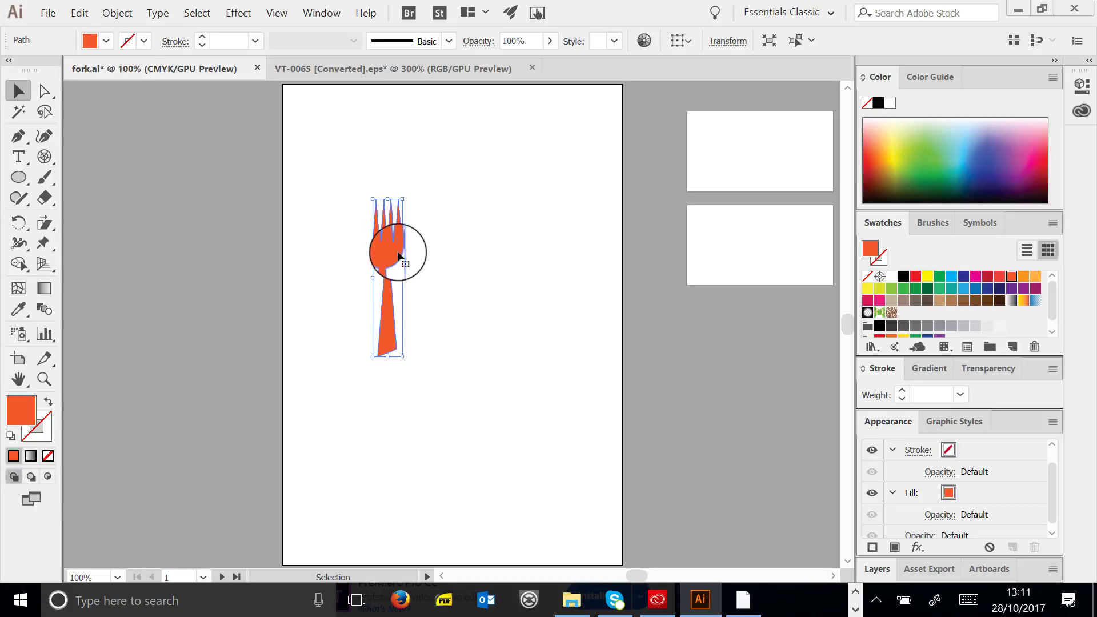
{"action": "left_click", "coordinate": [1035, 276]}
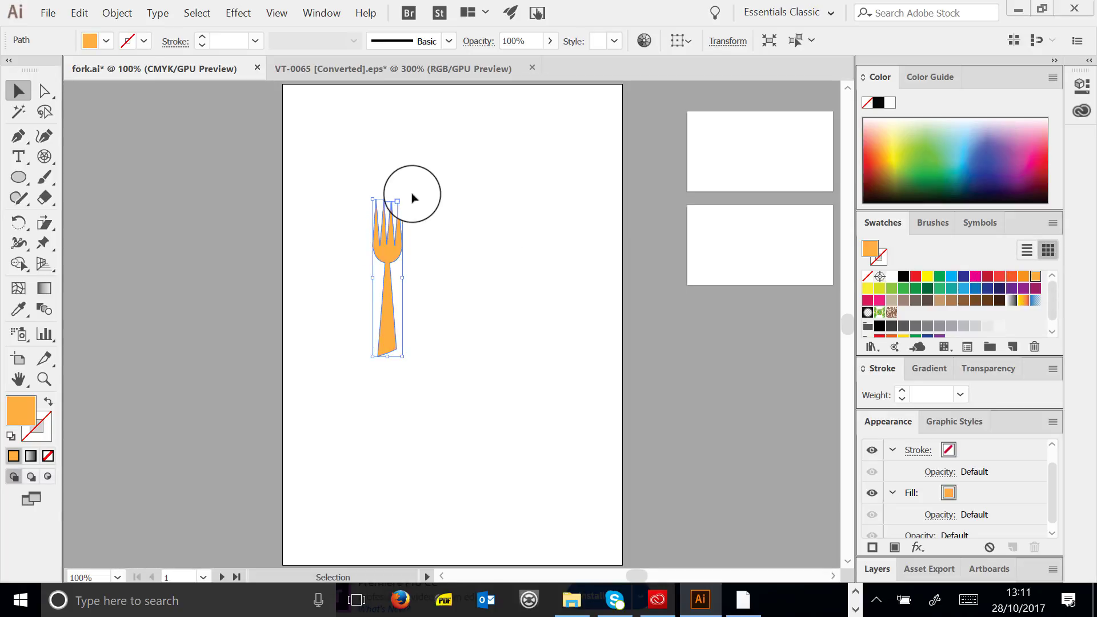
{"action": "left_click_drag", "start_coordinate": [407, 194], "coordinate": [492, 287]}
{"action": "left_click_drag", "start_coordinate": [419, 279], "coordinate": [488, 313]}
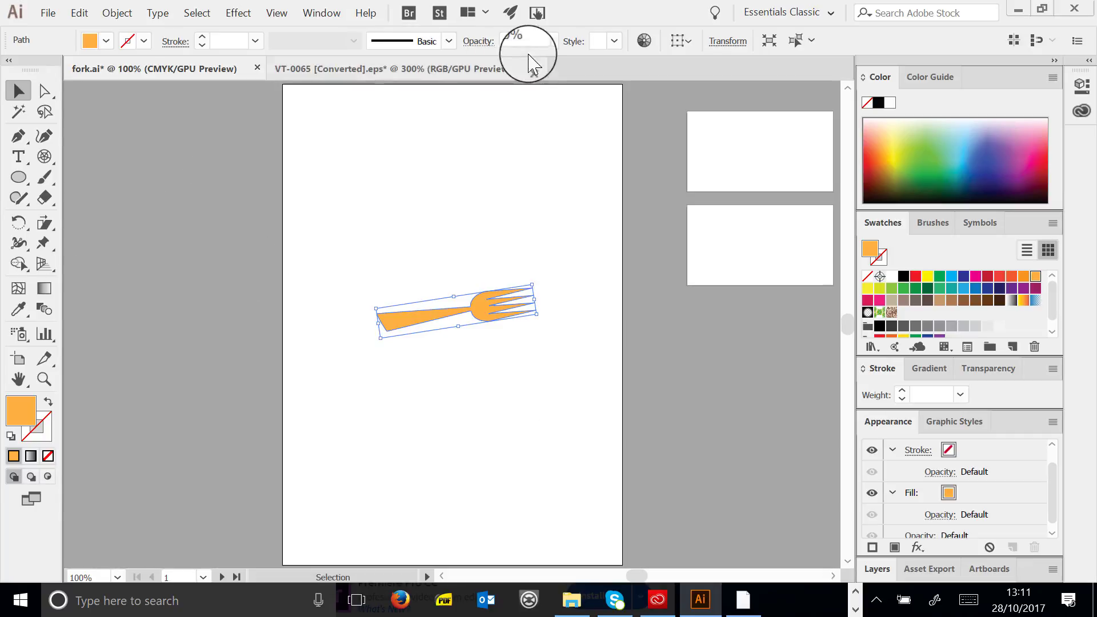
Close the VT-0065 document without saving its changes
{"action": "left_click", "coordinate": [532, 68]}
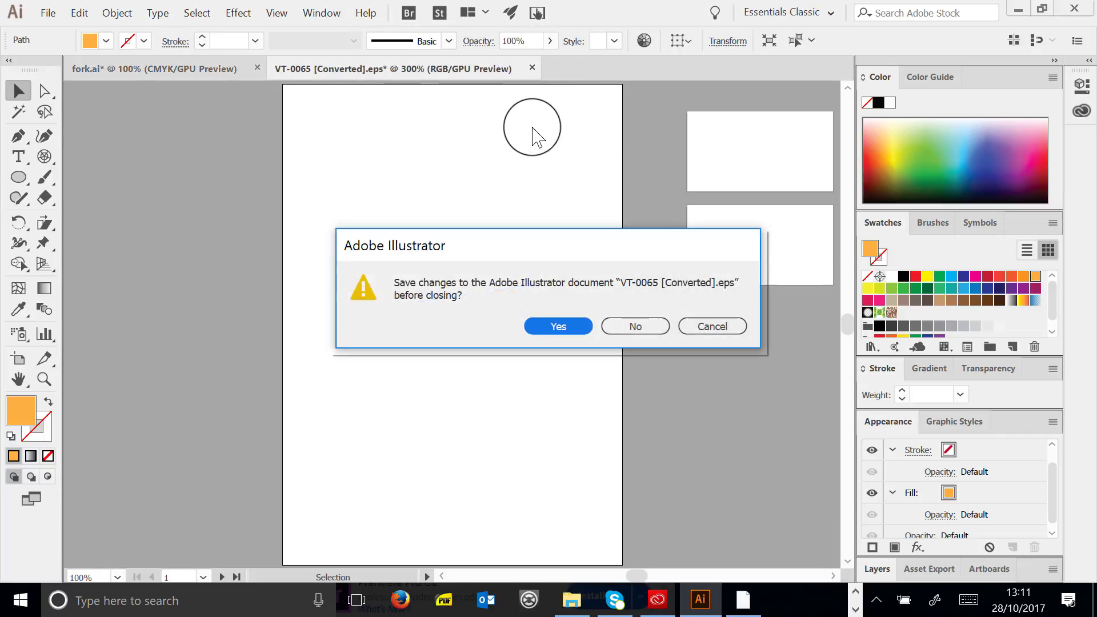
{"action": "left_click", "coordinate": [635, 326]}
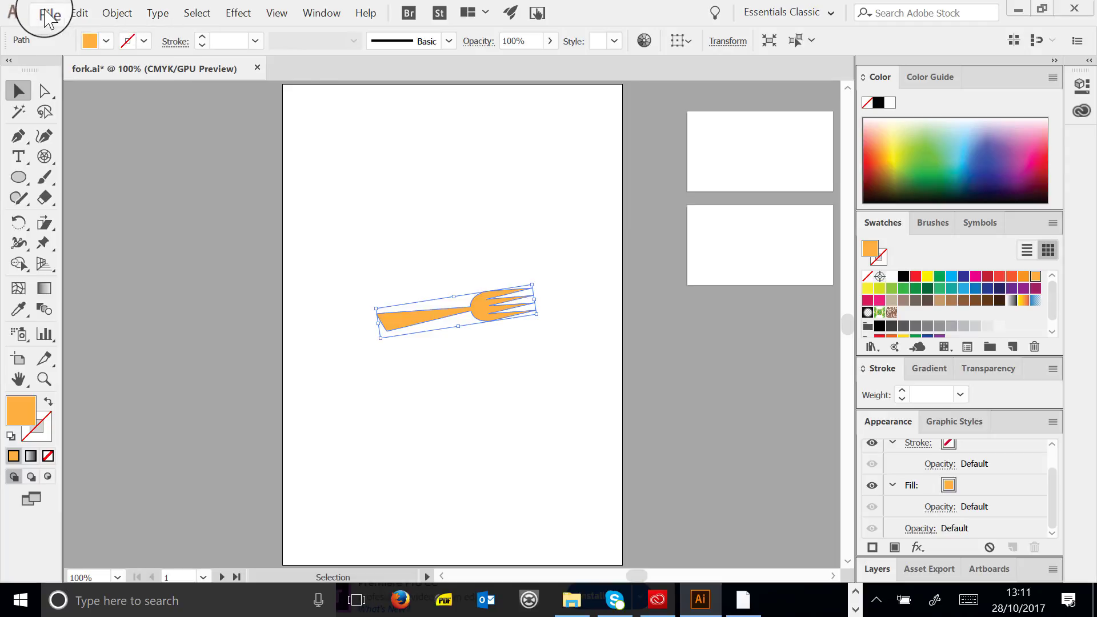
Open RestaurantElements from the 1.8 Creating a logo folder and bring its artboards into the middle of the view
{"action": "left_click", "coordinate": [48, 12]}
{"action": "left_click", "coordinate": [100, 77]}
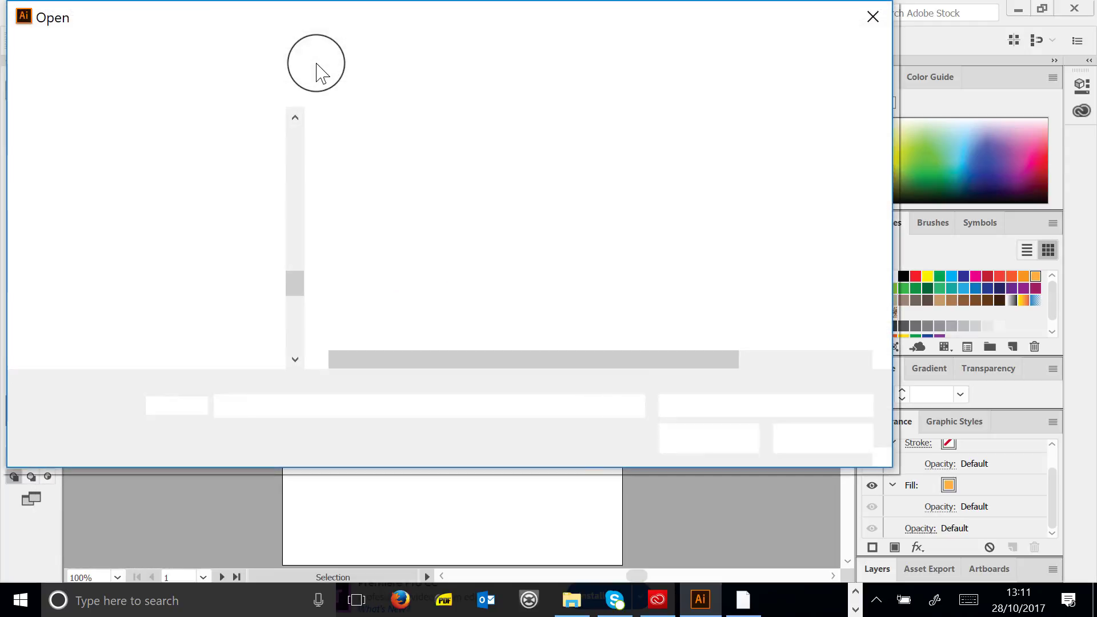
{"action": "left_click_drag", "start_coordinate": [294, 281], "coordinate": [294, 127]}
{"action": "left_click", "coordinate": [143, 356]}
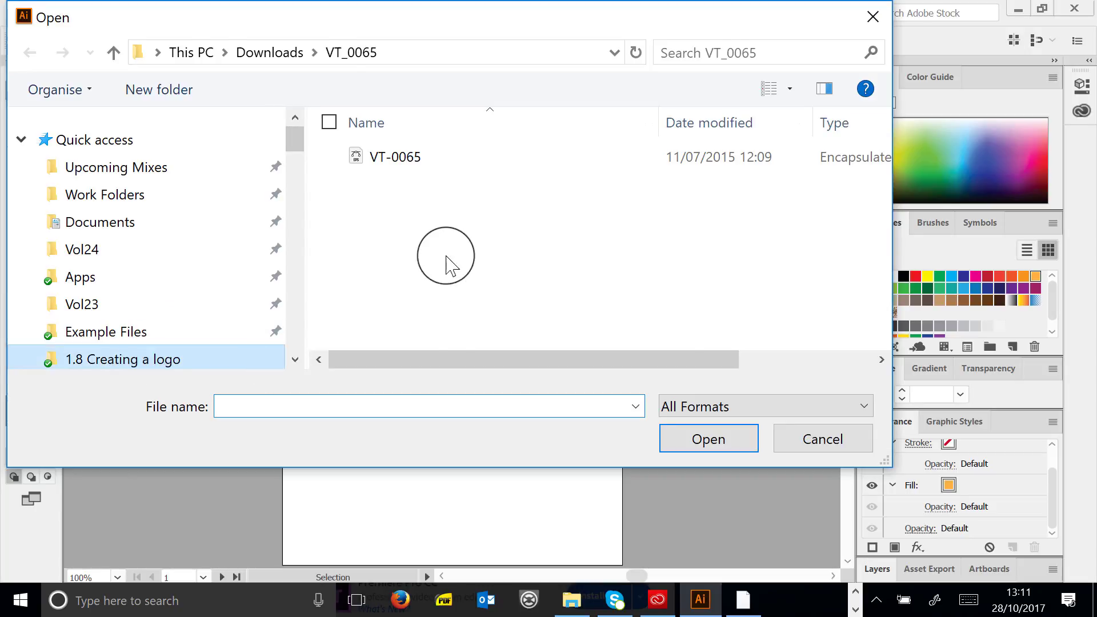
{"action": "scroll", "coordinate": [480, 263], "scroll_direction": "down", "scroll_amount": 1}
{"action": "left_click", "coordinate": [420, 289]}
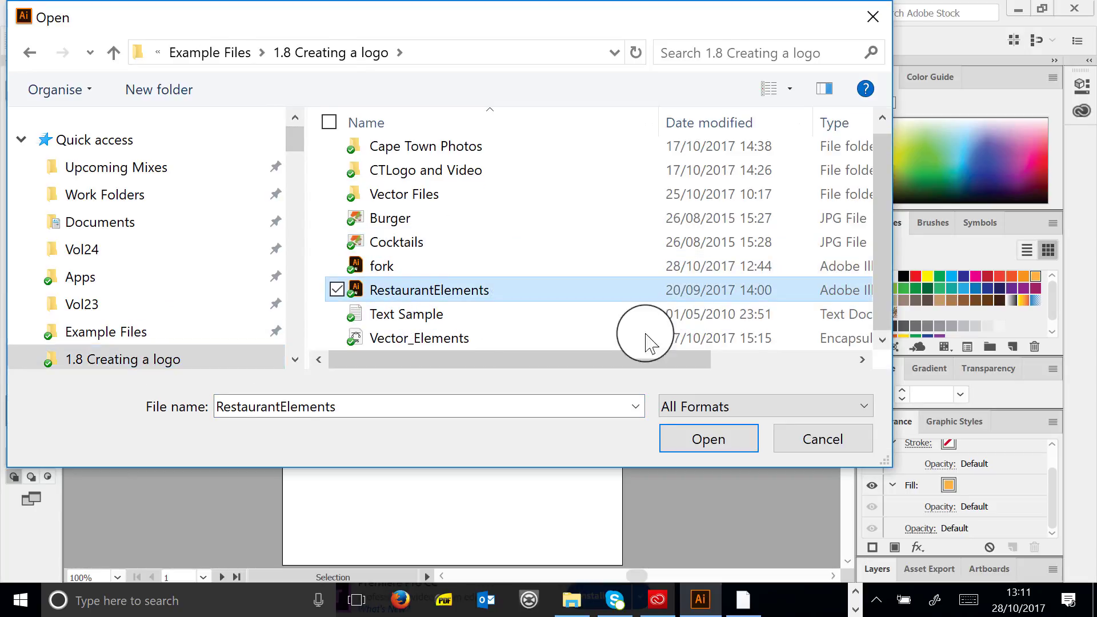
{"action": "left_click", "coordinate": [708, 439]}
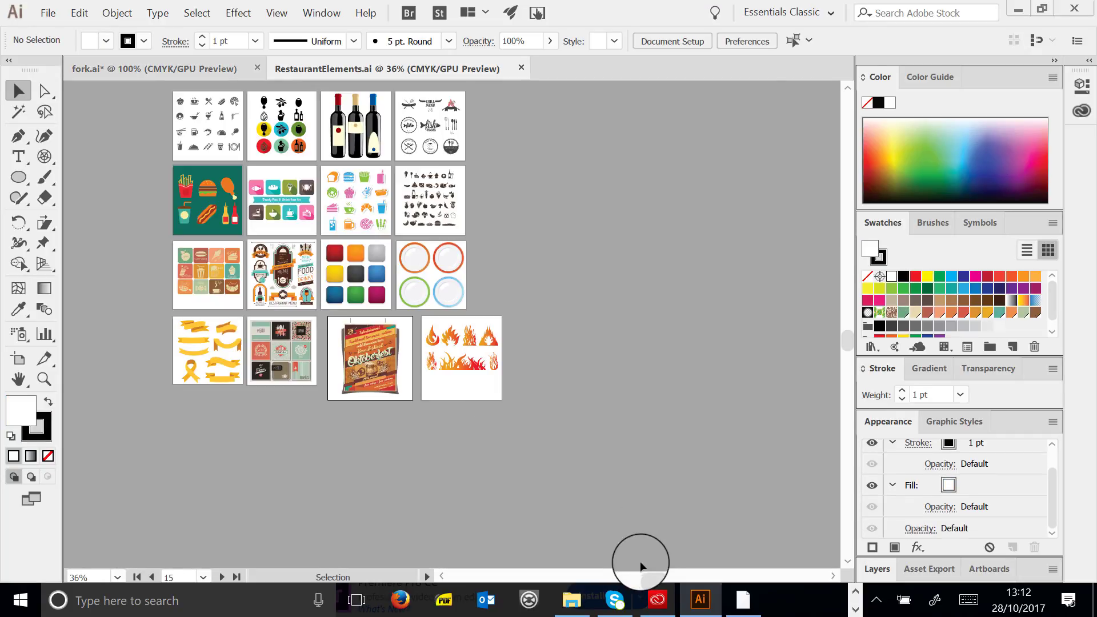
{"action": "left_click_drag", "start_coordinate": [652, 575], "coordinate": [640, 577]}
{"action": "scroll", "coordinate": [401, 272], "scroll_direction": "up", "scroll_amount": 2}
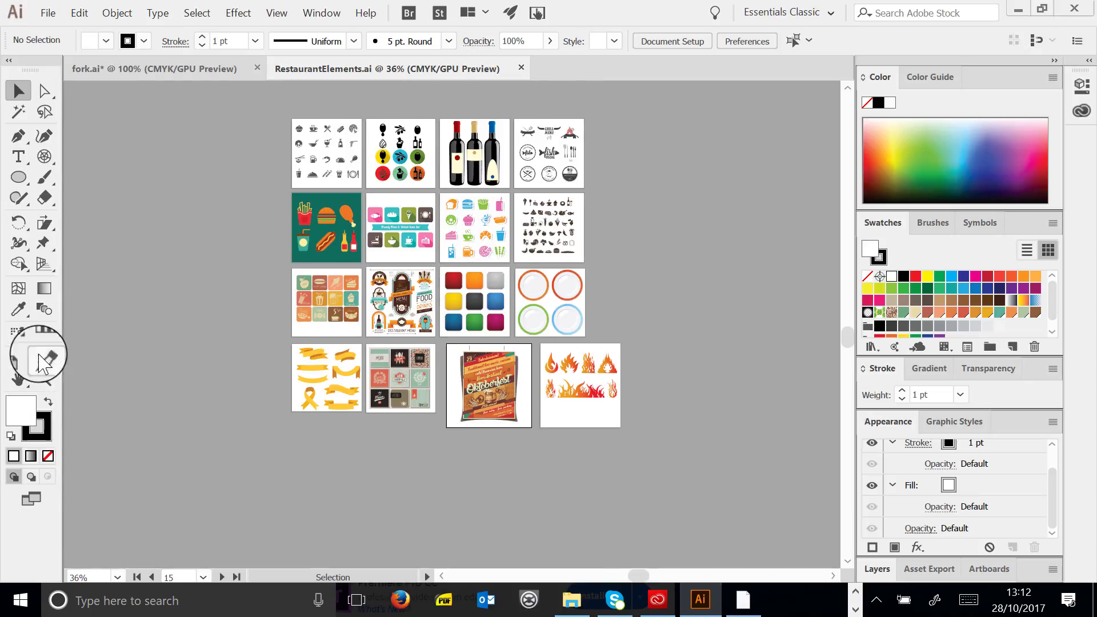
Examine the food icons, plates, colored buttons, restaurant menu badges, Oktoberfest poster and flame graphics up close
{"action": "left_click", "coordinate": [53, 375]}
{"action": "left_click", "coordinate": [352, 299]}
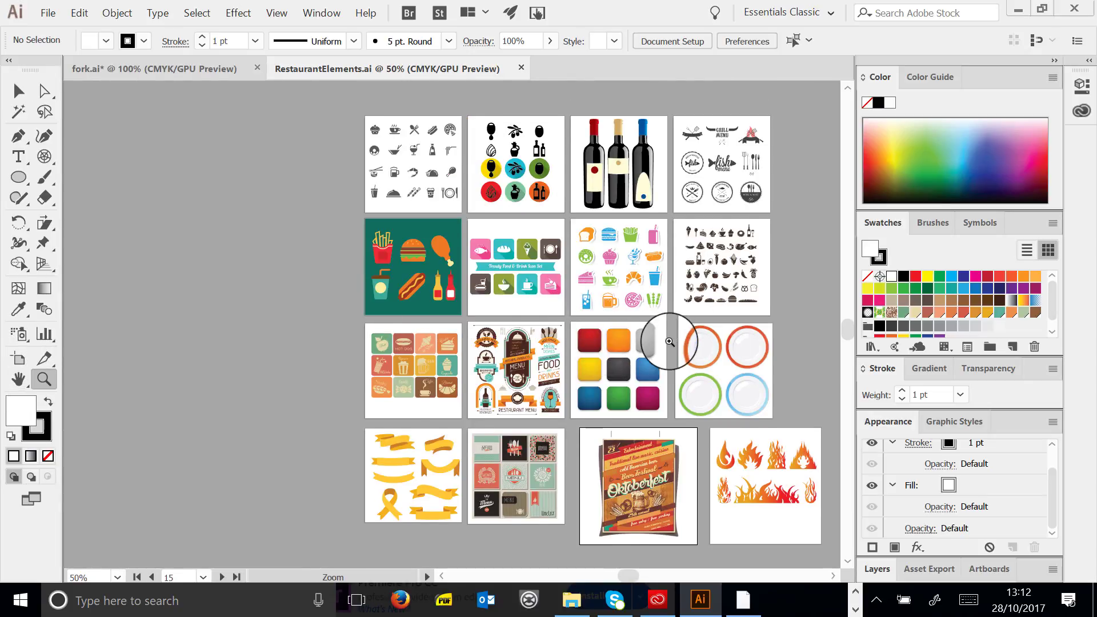
{"action": "left_click", "coordinate": [667, 335]}
{"action": "left_click", "coordinate": [474, 230]}
{"action": "left_click", "coordinate": [537, 331]}
{"action": "left_click", "coordinate": [633, 316]}
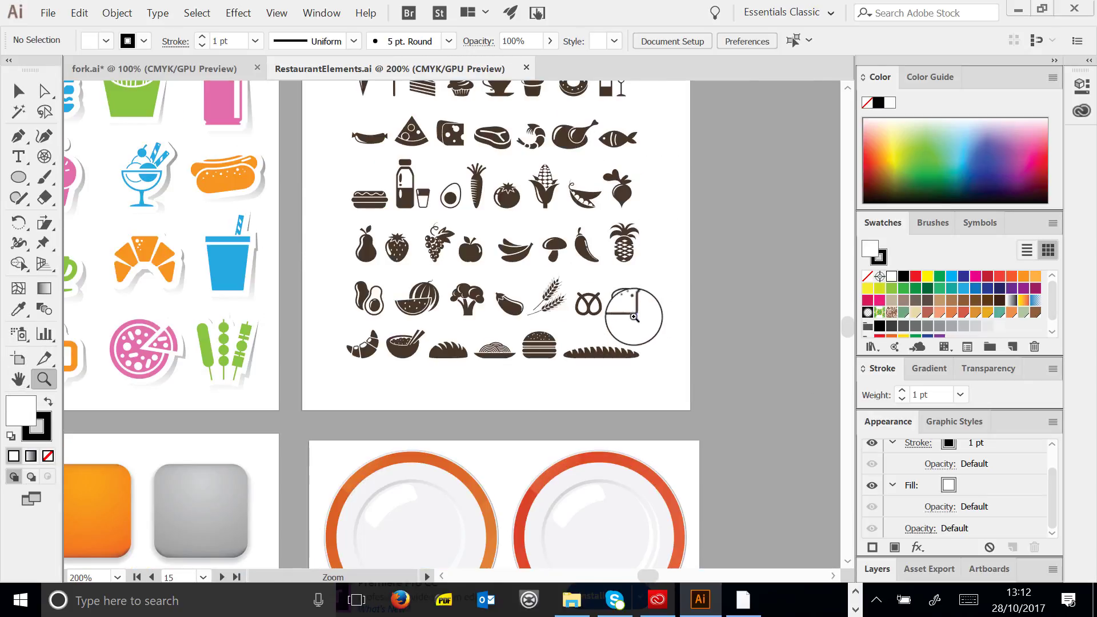
{"action": "left_click", "coordinate": [479, 265]}
{"action": "left_click_drag", "start_coordinate": [530, 272], "coordinate": [659, 210]}
{"action": "left_click_drag", "start_coordinate": [399, 372], "coordinate": [725, 267]}
{"action": "left_click_drag", "start_coordinate": [166, 530], "coordinate": [568, 284]}
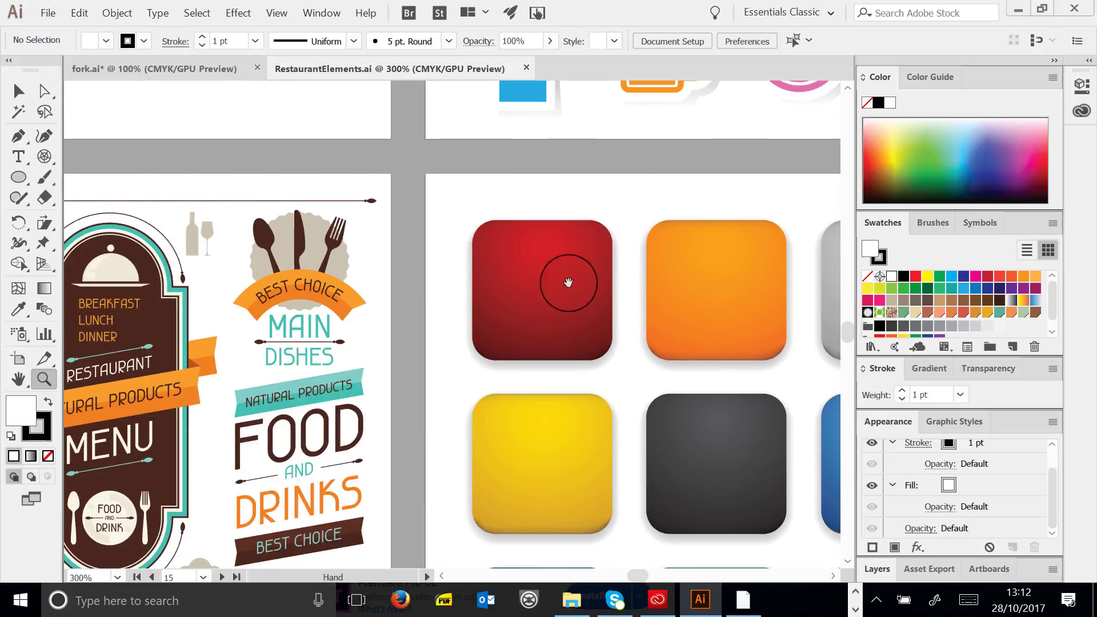
{"action": "left_click_drag", "start_coordinate": [381, 319], "coordinate": [645, 191]}
{"action": "left_click_drag", "start_coordinate": [455, 400], "coordinate": [493, 264]}
{"action": "left_click_drag", "start_coordinate": [798, 514], "coordinate": [434, 347]}
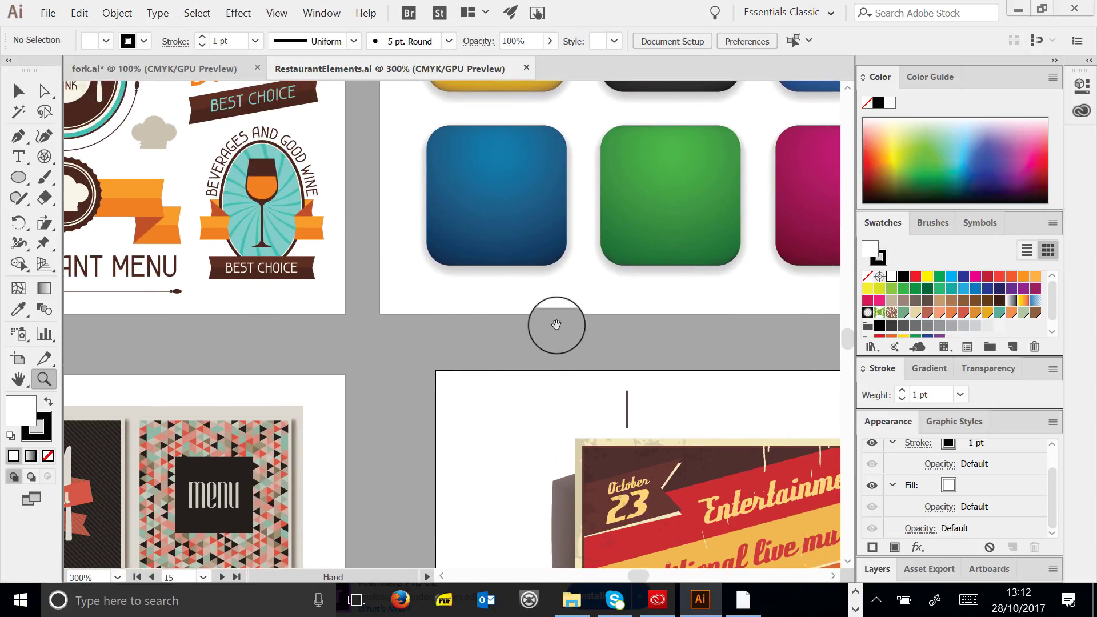
{"action": "left_click_drag", "start_coordinate": [556, 323], "coordinate": [357, 361]}
{"action": "left_click_drag", "start_coordinate": [649, 341], "coordinate": [322, 69]}
{"action": "left_click_drag", "start_coordinate": [600, 252], "coordinate": [366, 242]}
{"action": "left_click_drag", "start_coordinate": [714, 272], "coordinate": [464, 146]}
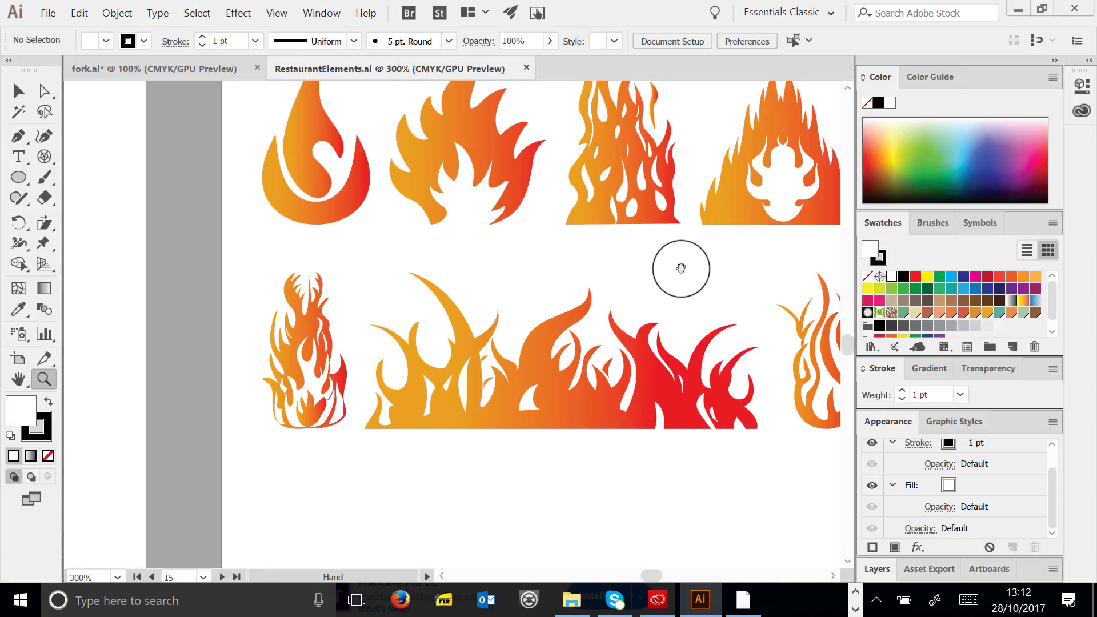
{"action": "left_click_drag", "start_coordinate": [680, 264], "coordinate": [617, 281]}
Look over the complete flame artboard, the food icon sets and the wine bottles, ending at the grill and fish menu badges
{"action": "left_click", "coordinate": [648, 289], "text": "alt"}
{"action": "left_click", "coordinate": [341, 311], "text": "alt"}
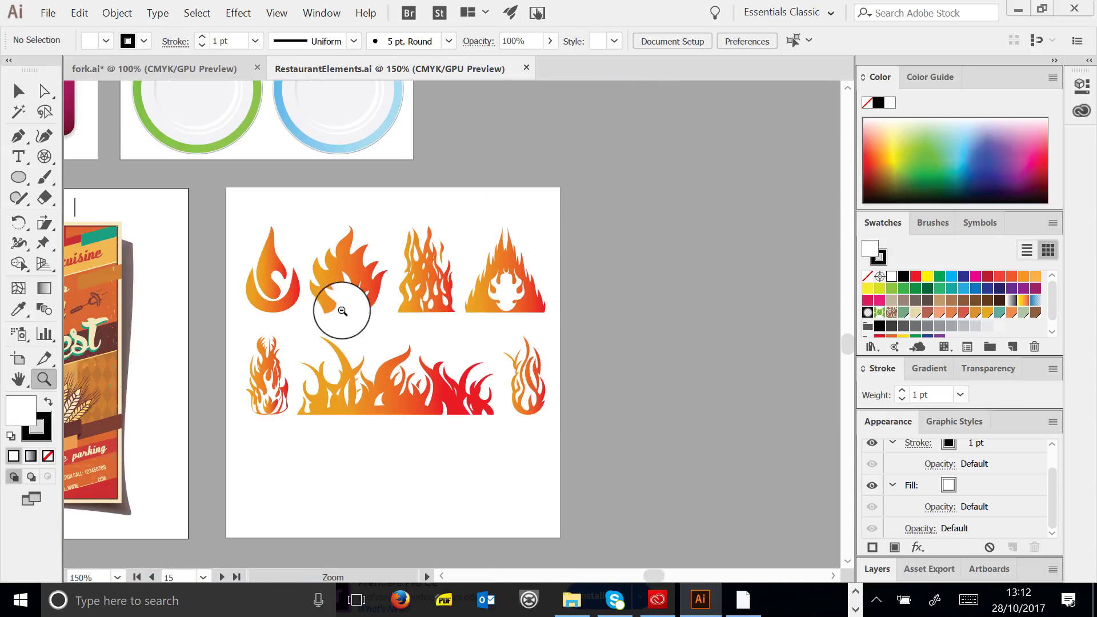
{"action": "left_click_drag", "start_coordinate": [200, 218], "coordinate": [598, 422]}
{"action": "left_click_drag", "start_coordinate": [174, 101], "coordinate": [432, 360]}
{"action": "left_click_drag", "start_coordinate": [232, 271], "coordinate": [556, 405]}
{"action": "left_click_drag", "start_coordinate": [595, 291], "coordinate": [441, 274]}
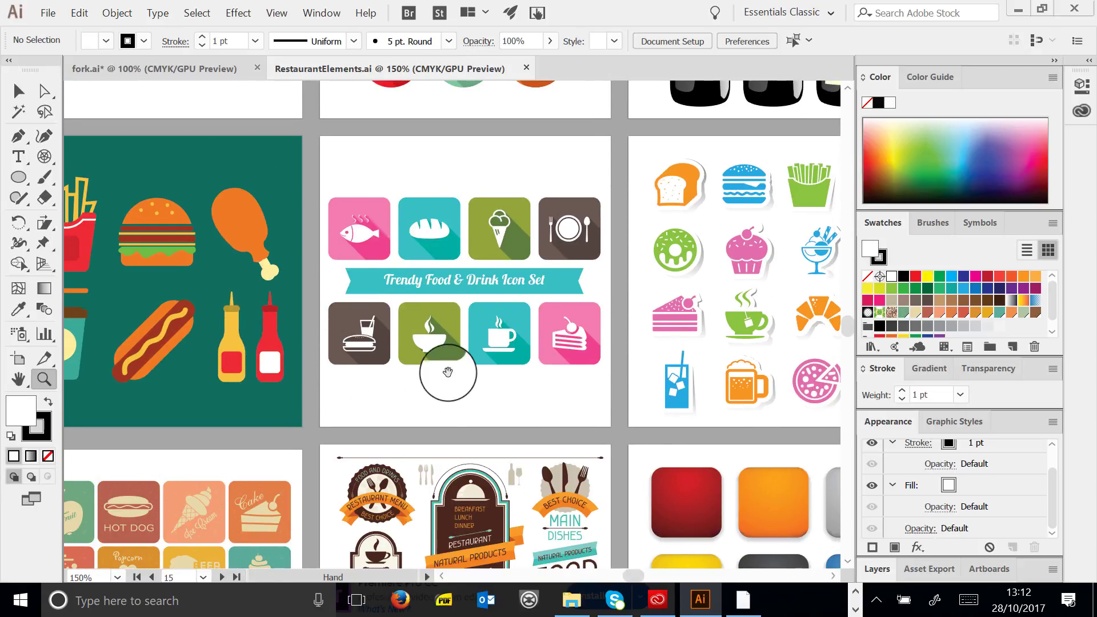
{"action": "left_click_drag", "start_coordinate": [448, 362], "coordinate": [388, 486]}
{"action": "left_click_drag", "start_coordinate": [747, 328], "coordinate": [471, 363]}
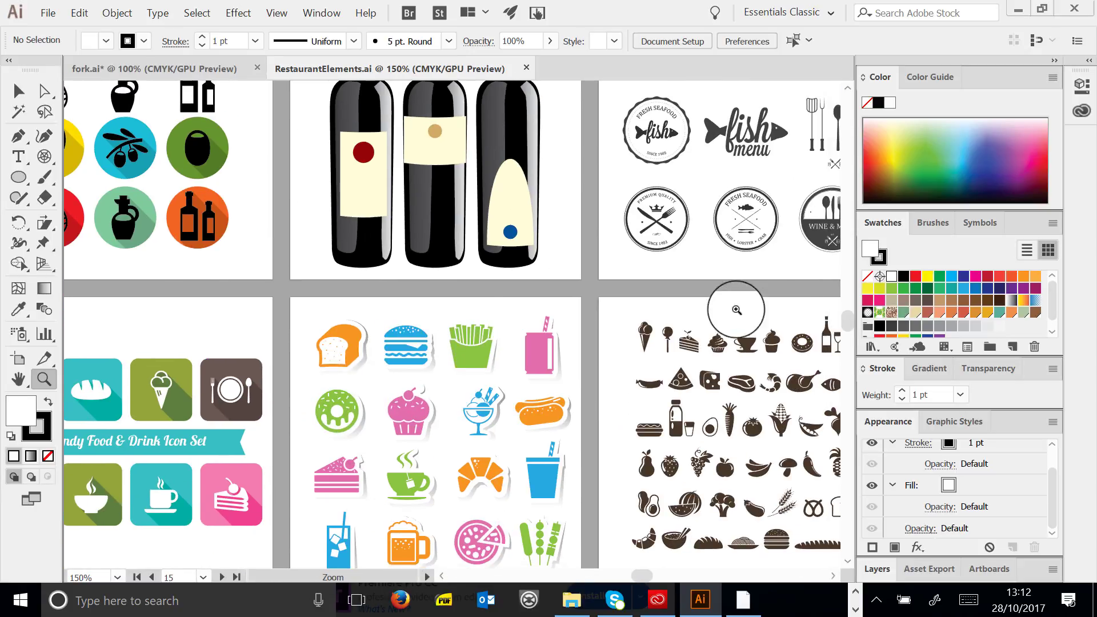
{"action": "left_click_drag", "start_coordinate": [709, 248], "coordinate": [503, 321]}
{"action": "left_click_drag", "start_coordinate": [619, 288], "coordinate": [558, 284]}
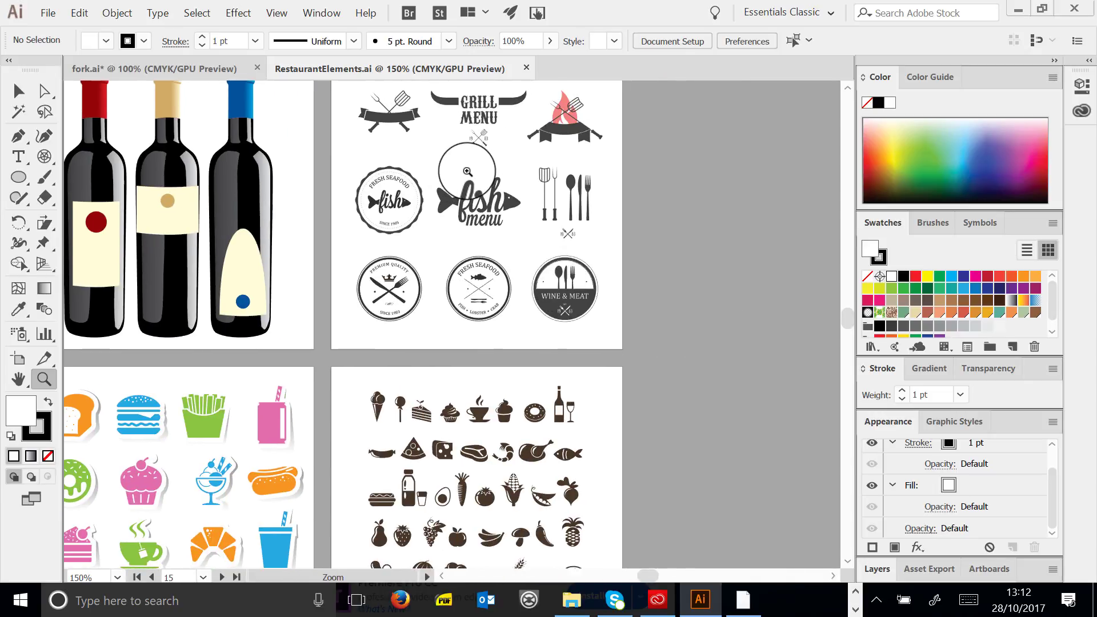
{"action": "left_click", "coordinate": [468, 170]}
Select the round fish, Premium Quality and Fresh Seafood badges in turn to check how each one is grouped
{"action": "scroll", "coordinate": [515, 220], "scroll_direction": "down", "scroll_amount": 1}
{"action": "left_click", "coordinate": [18, 91]}
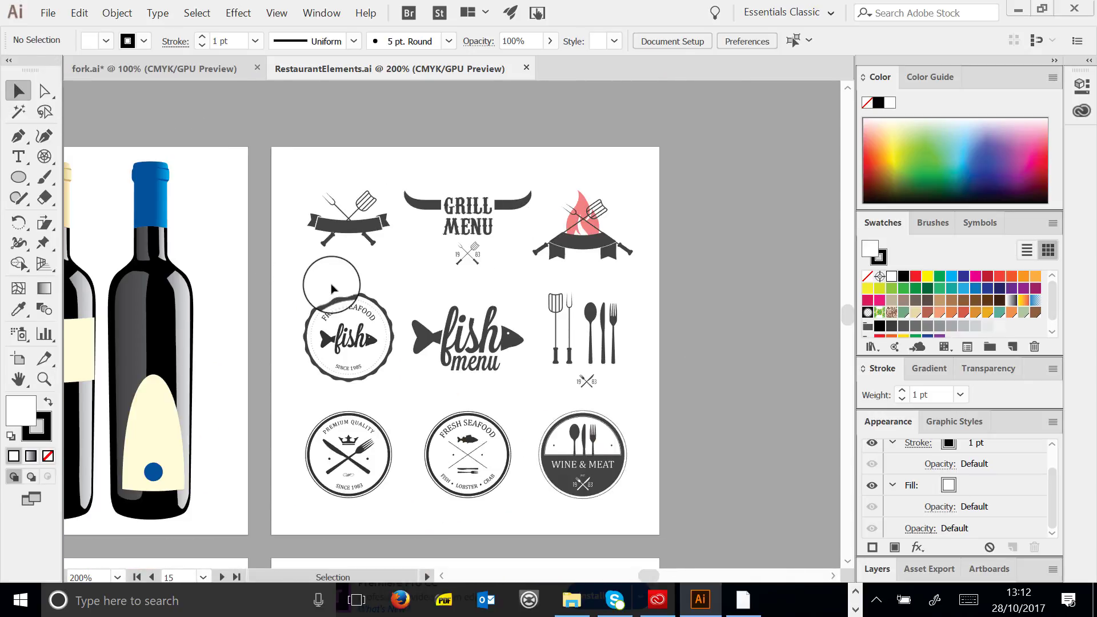
{"action": "left_click", "coordinate": [351, 325]}
{"action": "left_click", "coordinate": [355, 331]}
{"action": "scroll", "coordinate": [357, 323], "scroll_direction": "down", "scroll_amount": 7}
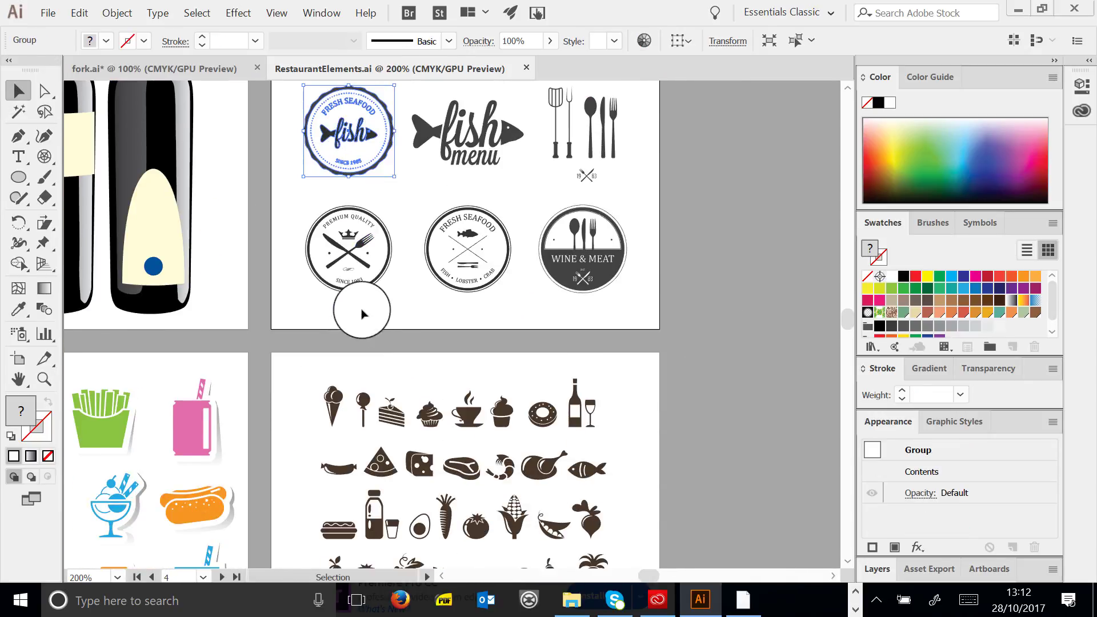
{"action": "left_click", "coordinate": [350, 229]}
{"action": "left_click", "coordinate": [478, 246]}
Ungroup the round Restaurant Menu badge on the brown, orange and teal menu artboard, and deselect it
{"action": "scroll", "coordinate": [470, 322], "scroll_direction": "down", "scroll_amount": 12}
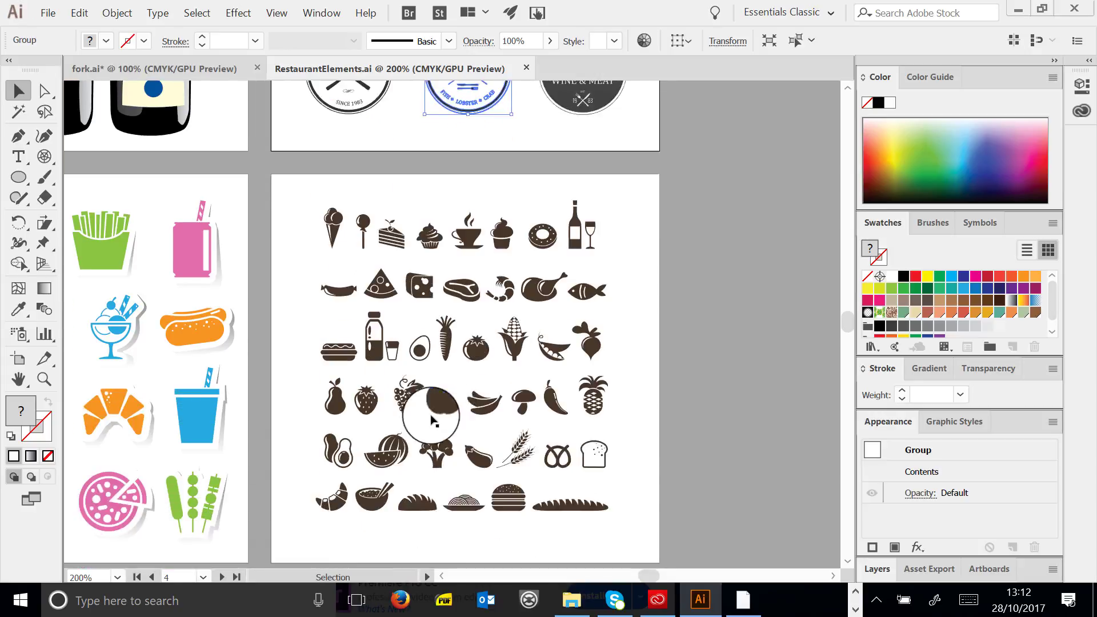
{"action": "scroll", "coordinate": [479, 563], "scroll_direction": "down", "scroll_amount": 3}
{"action": "left_click_drag", "start_coordinate": [656, 582], "coordinate": [630, 583]}
{"action": "scroll", "coordinate": [559, 240], "scroll_direction": "down", "scroll_amount": 3}
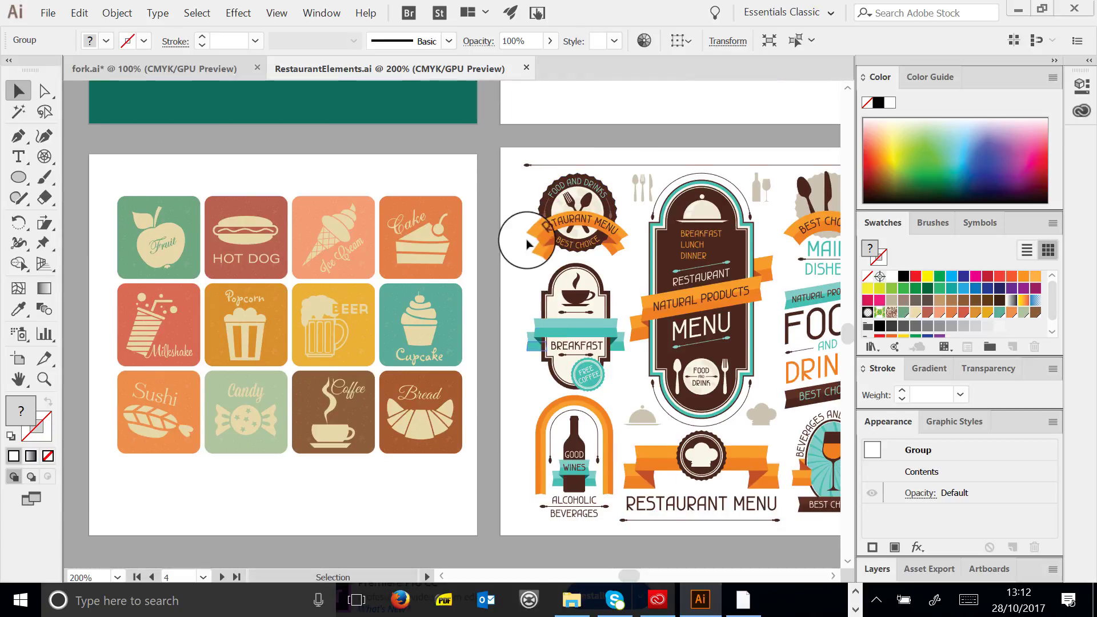
{"action": "left_click", "coordinate": [557, 210]}
{"action": "left_click", "coordinate": [583, 300]}
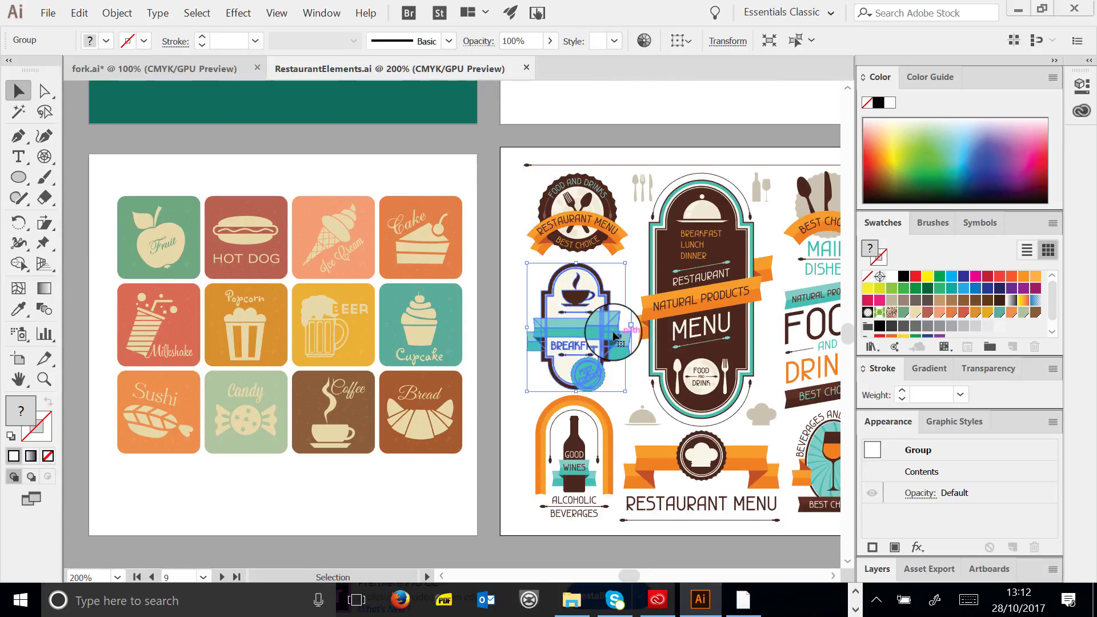
{"action": "left_click", "coordinate": [580, 230]}
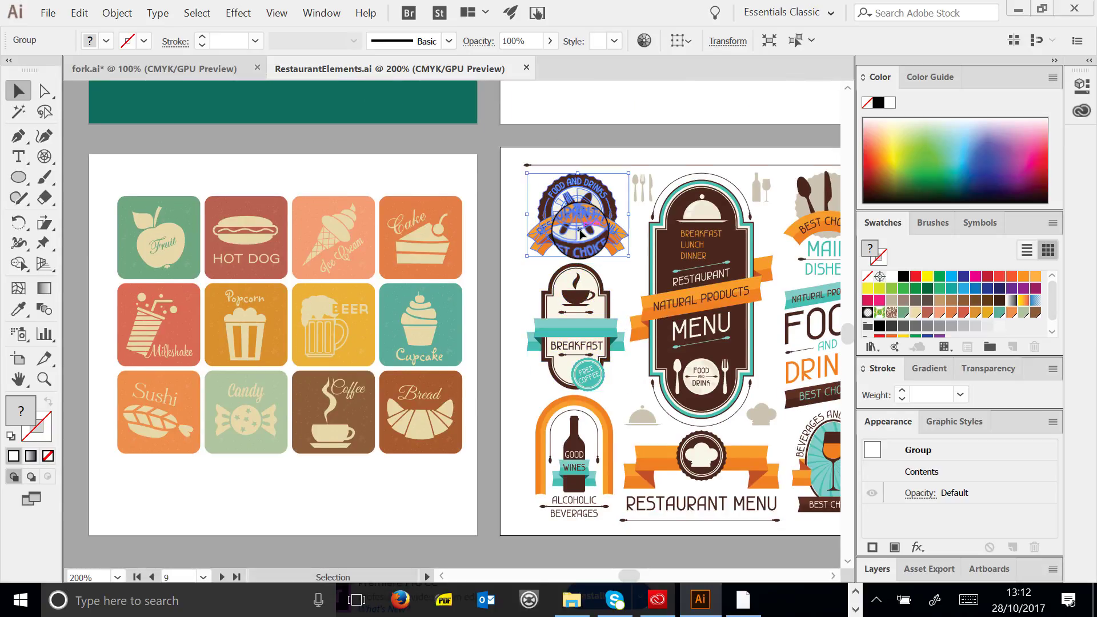
{"action": "left_click", "coordinate": [117, 13]}
{"action": "left_click", "coordinate": [116, 12]}
{"action": "left_click", "coordinate": [116, 13]}
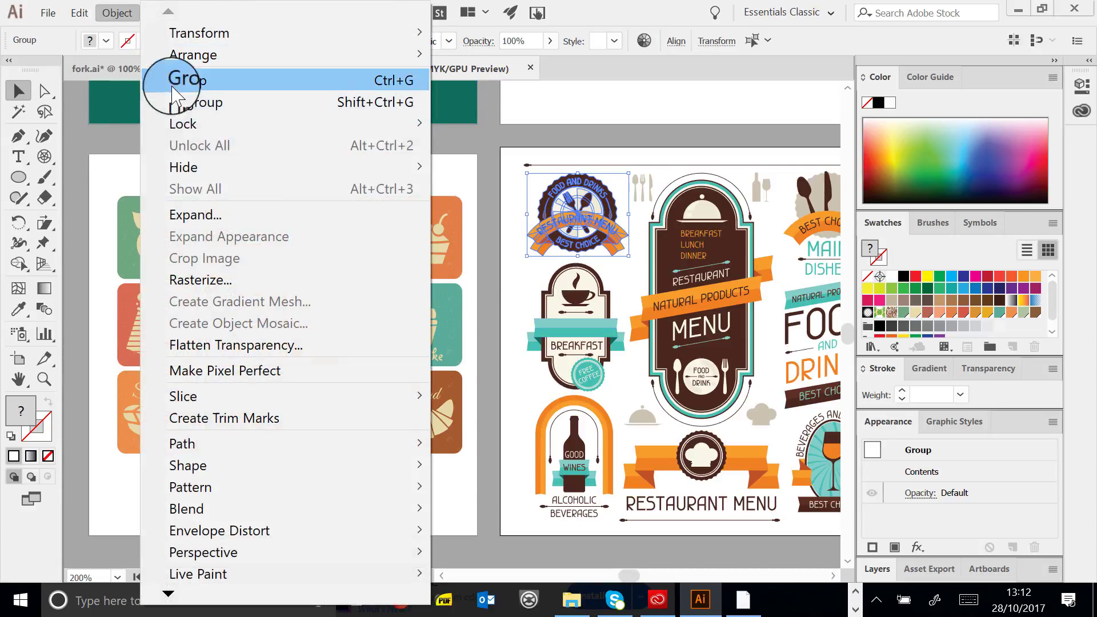
{"action": "left_click", "coordinate": [194, 103]}
{"action": "left_click", "coordinate": [646, 150]}
Move the crossed fork and spoon out of the Restaurant Menu badge to the empty space on its left
{"action": "left_click", "coordinate": [570, 217]}
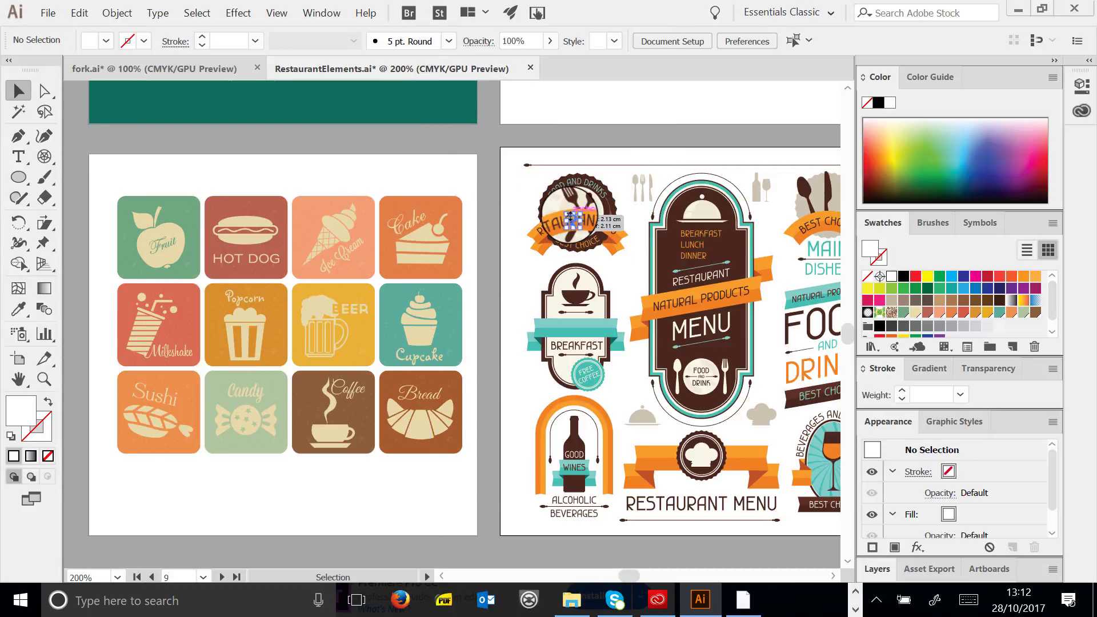
{"action": "left_click_drag", "start_coordinate": [629, 578], "coordinate": [631, 578]}
{"action": "left_click", "coordinate": [44, 378]}
{"action": "left_click", "coordinate": [360, 213]}
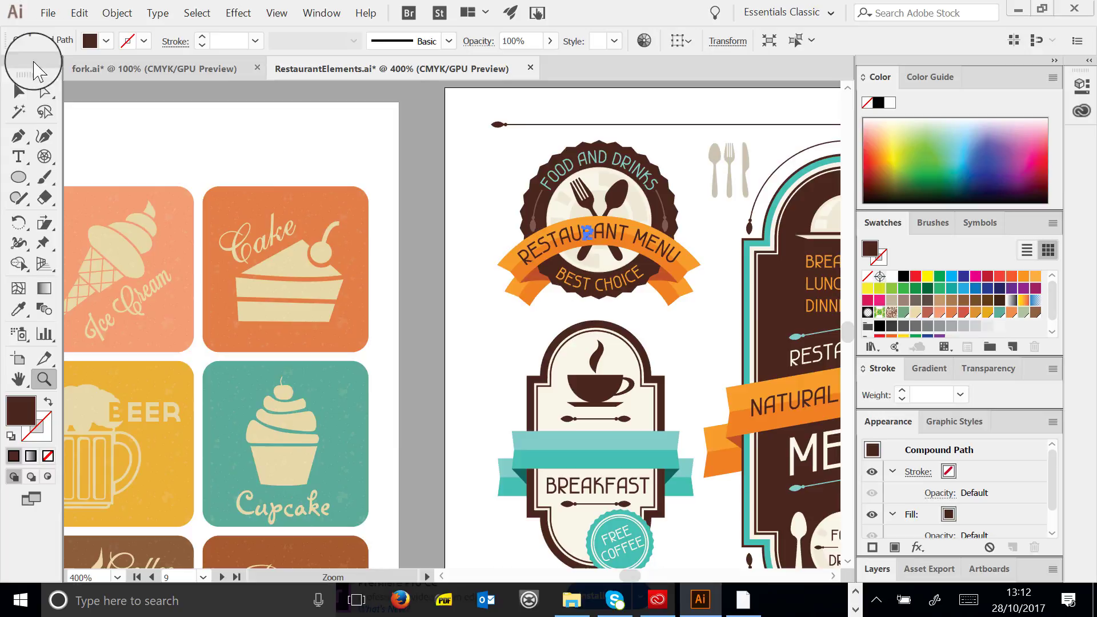
{"action": "left_click", "coordinate": [19, 90]}
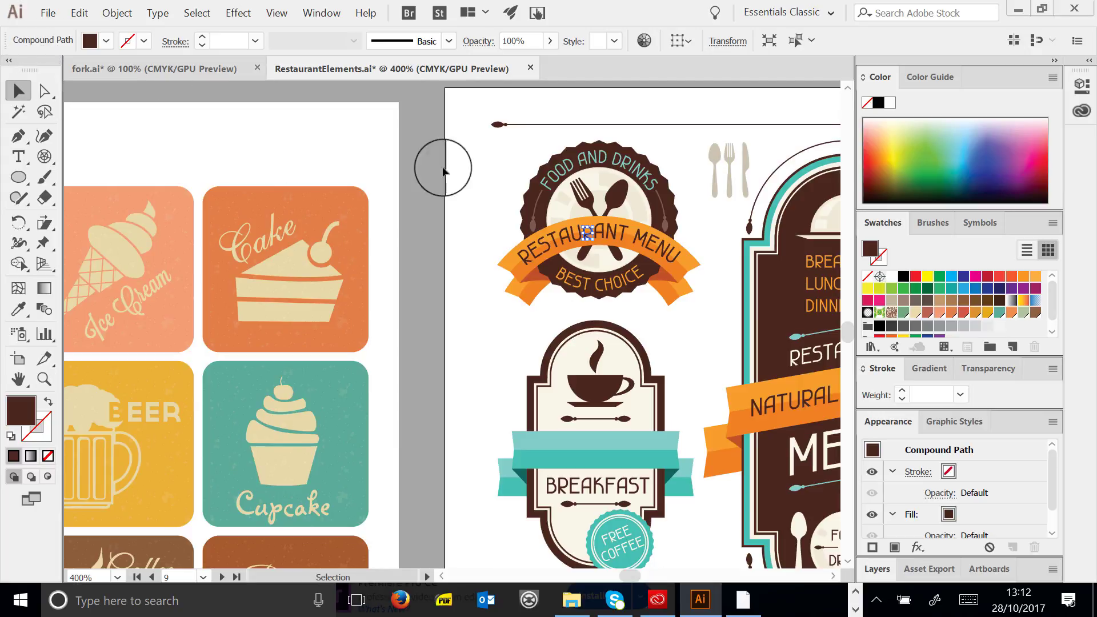
{"action": "left_click", "coordinate": [589, 195]}
{"action": "left_click_drag", "start_coordinate": [588, 195], "coordinate": [471, 195]}
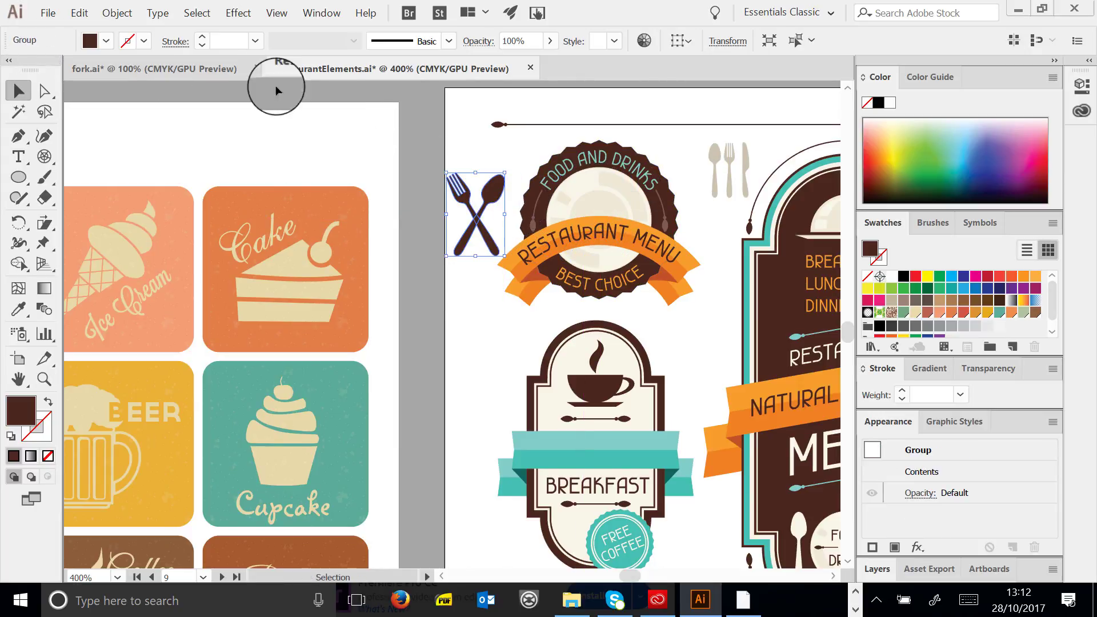
Try an enlarged copy of the crossed fork and spoon in fork.ai, just below the orange fork, and delete it
{"action": "left_click", "coordinate": [105, 69]}
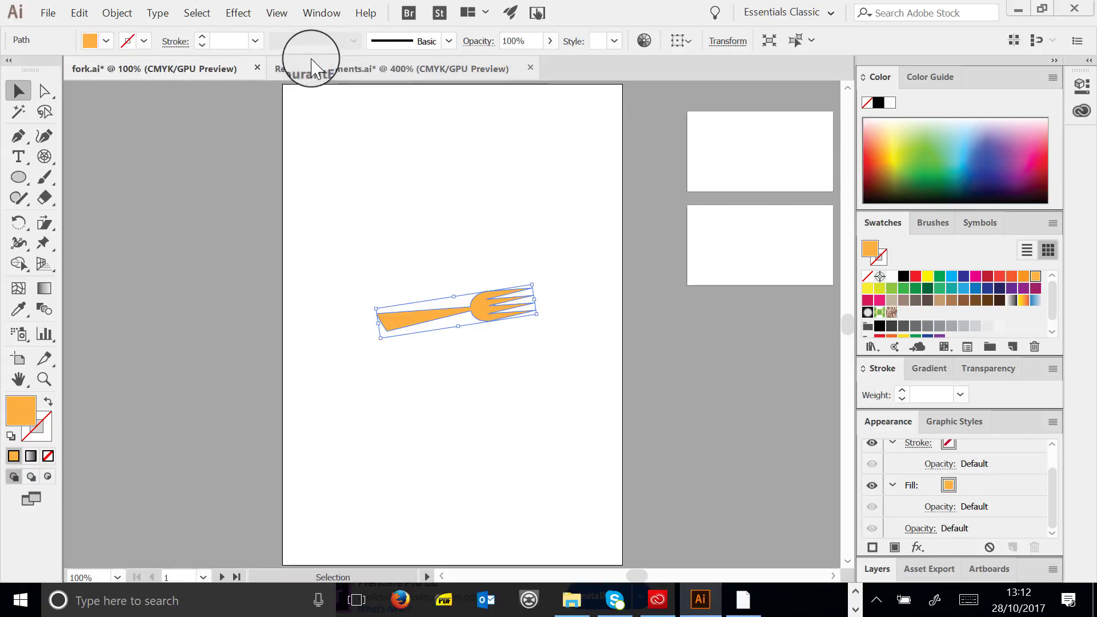
{"action": "key", "text": "ctrl+v"}
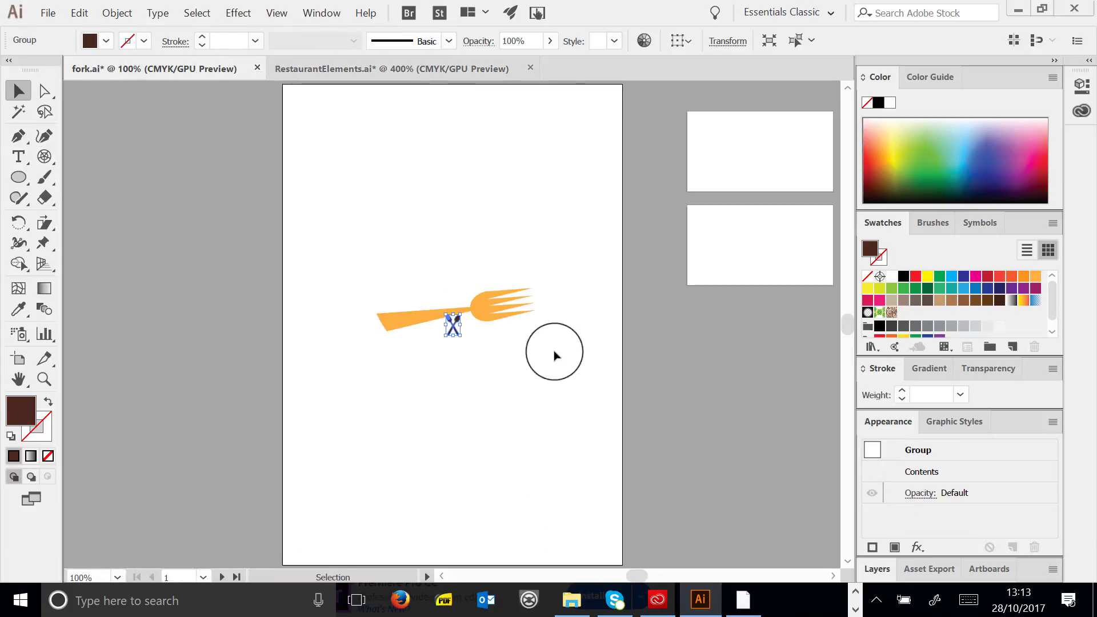
{"action": "left_click_drag", "start_coordinate": [457, 334], "coordinate": [575, 476]}
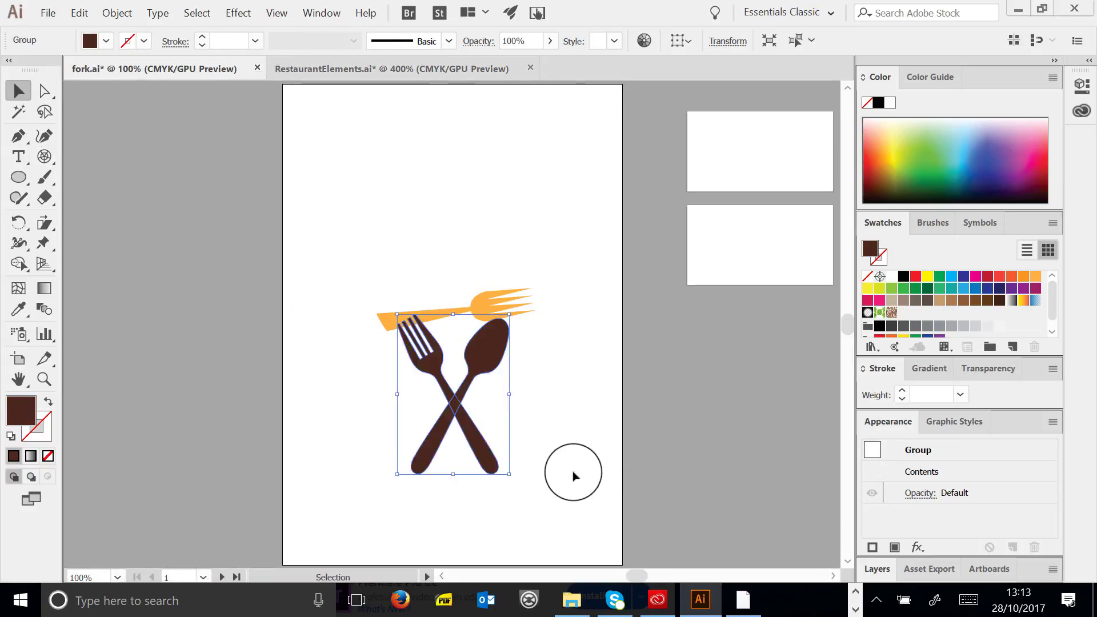
{"action": "left_click_drag", "start_coordinate": [480, 350], "coordinate": [474, 381]}
{"action": "key", "text": "Delete"}
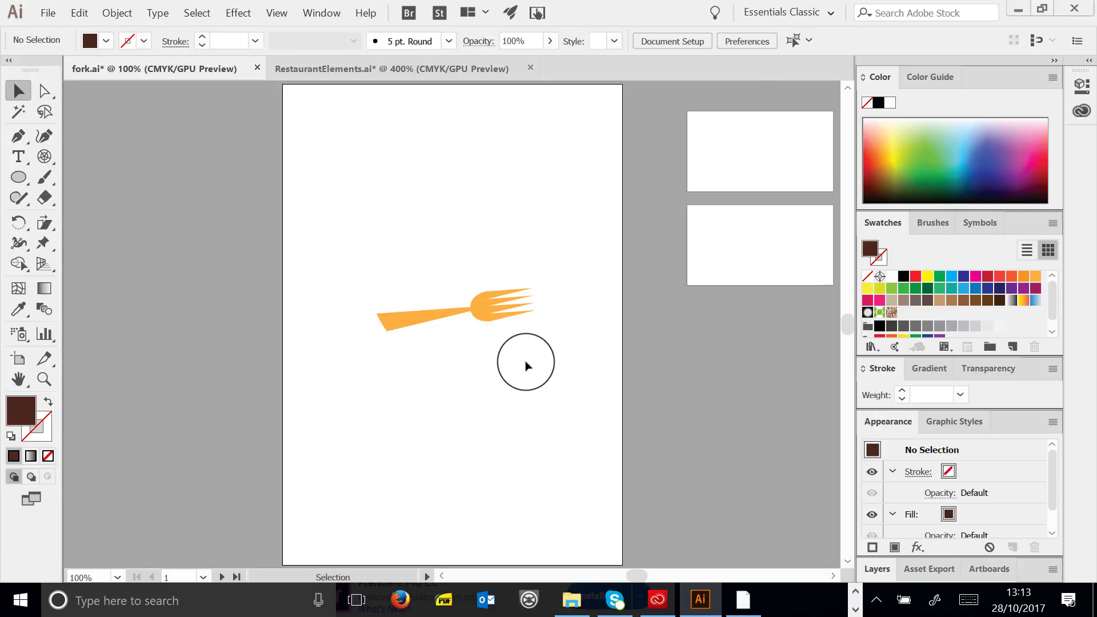
Copy the orange-rimmed plate from RestaurantElements into fork.ai
{"action": "left_click", "coordinate": [324, 69]}
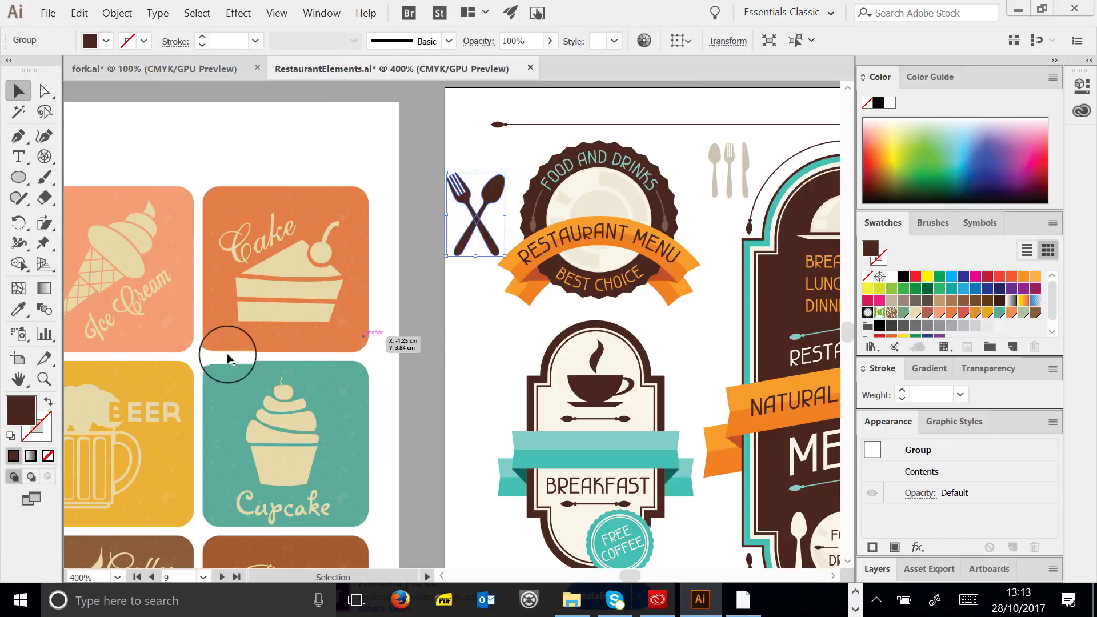
{"action": "left_click", "coordinate": [44, 379]}
{"action": "left_click", "coordinate": [681, 265], "text": "alt"}
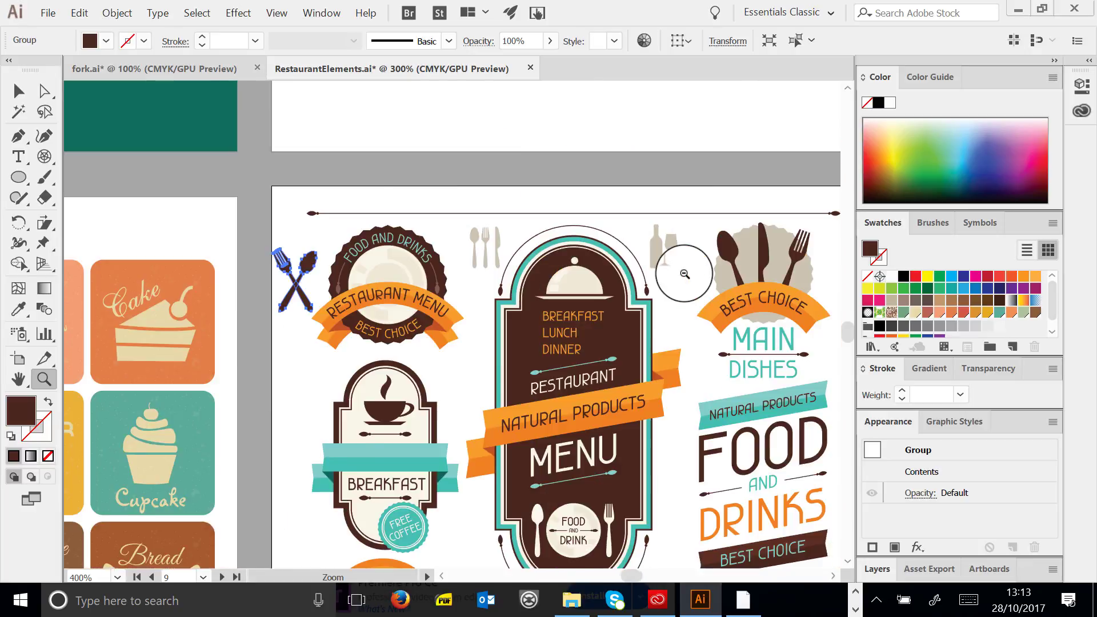
{"action": "left_click", "coordinate": [686, 263], "text": "alt"}
{"action": "left_click", "coordinate": [726, 309], "text": "alt"}
{"action": "key", "text": "v"}
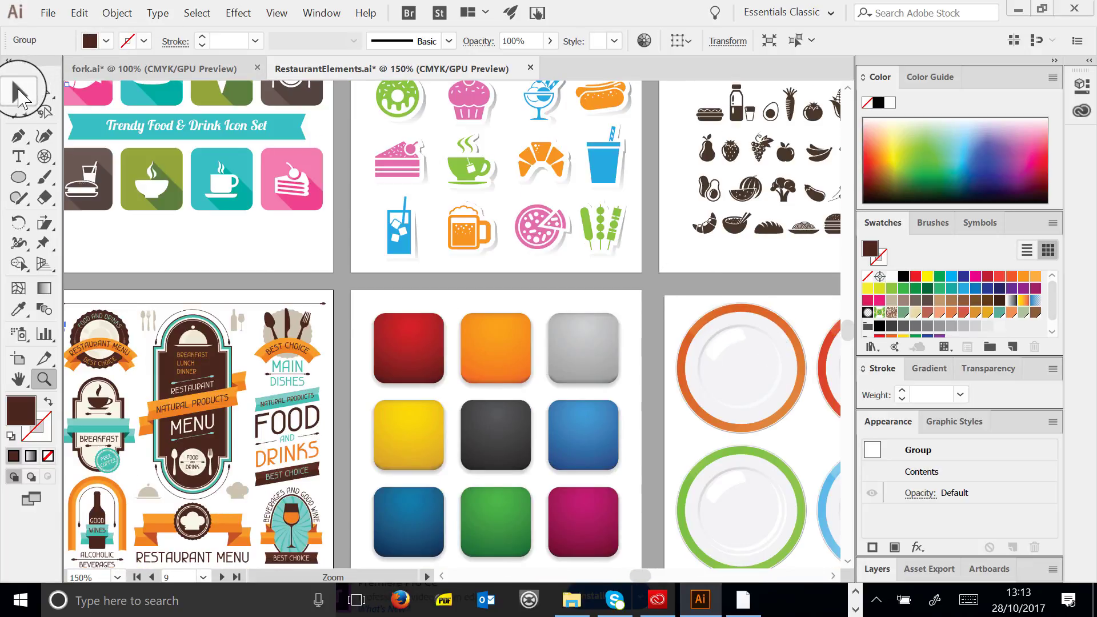
{"action": "left_click", "coordinate": [725, 333]}
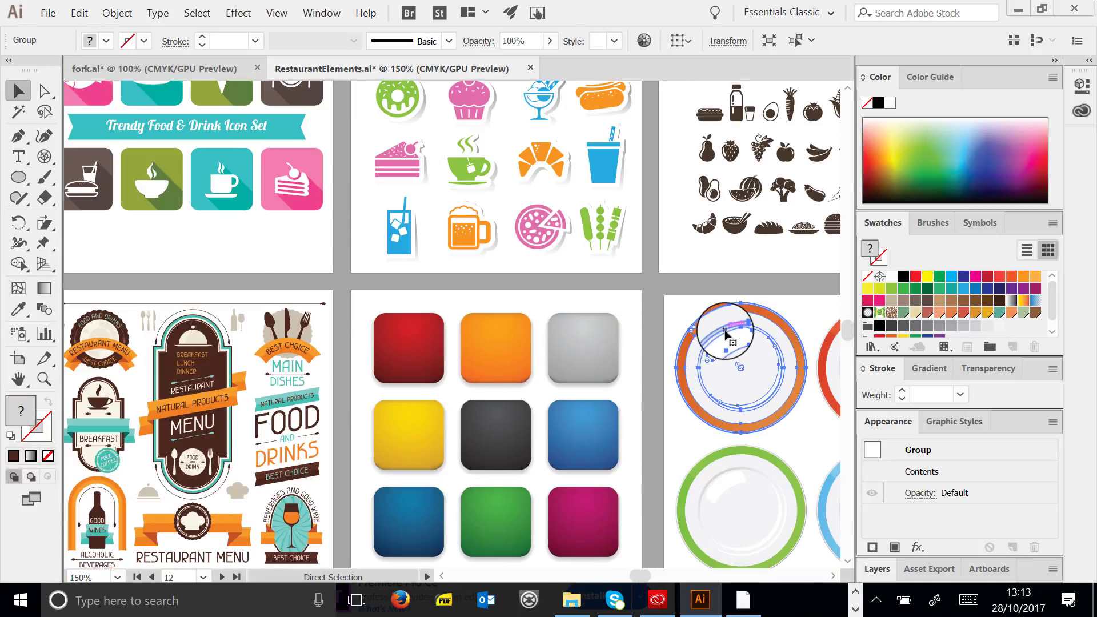
{"action": "left_click", "coordinate": [184, 68]}
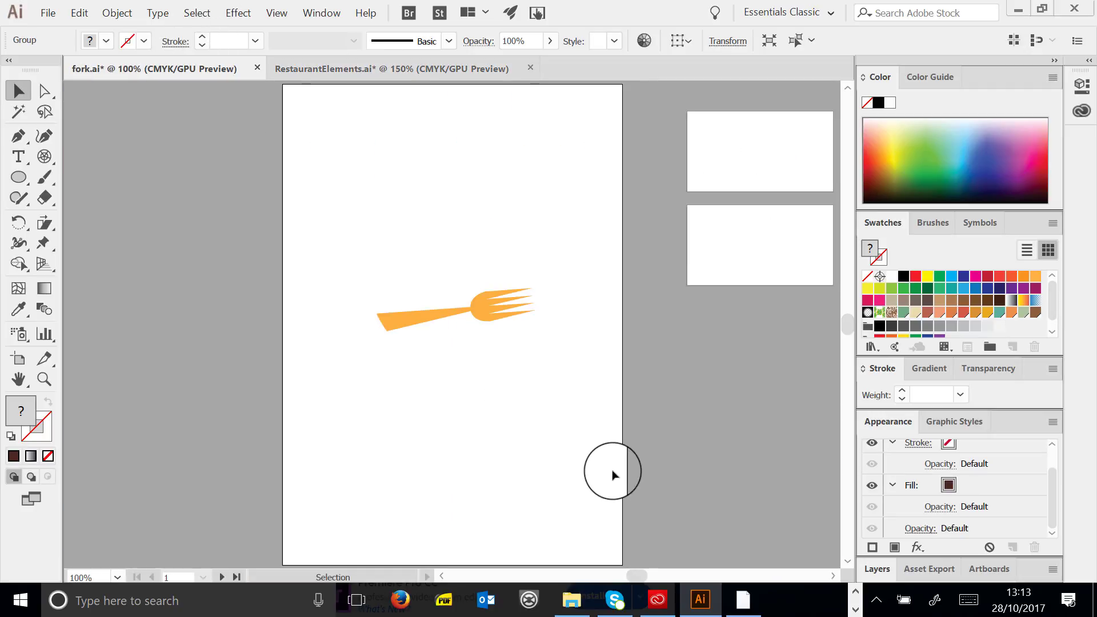
{"action": "key", "text": "ctrl+v"}
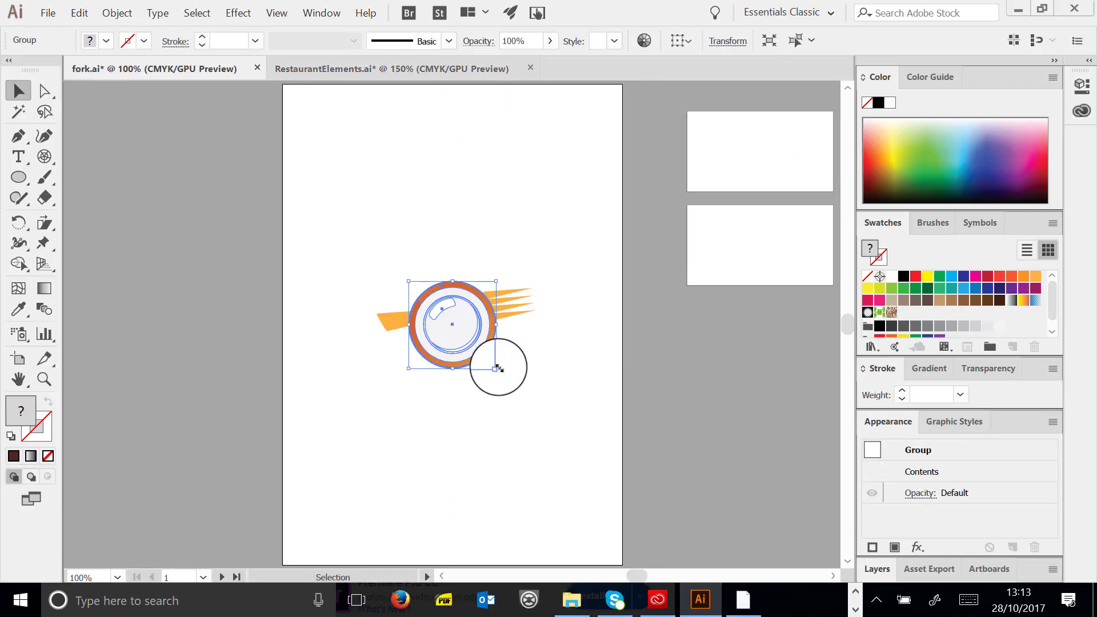
Enlarge the pasted plate to about twice its size and place it just above the orange fork
{"action": "mouse_move", "coordinate": [496, 368]}
{"action": "left_mouse_down"}
{"action": "mouse_move", "coordinate": [571, 453]}
{"action": "mouse_move", "coordinate": [505, 392]}
{"action": "mouse_move", "coordinate": [502, 369]}
{"action": "left_mouse_up"}
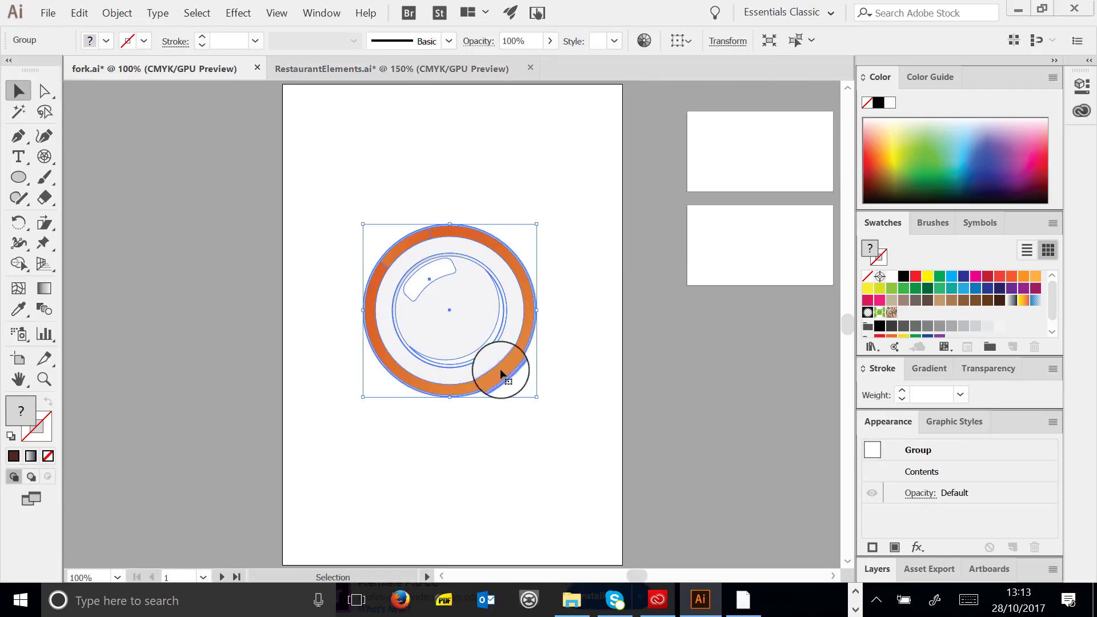
{"action": "left_click_drag", "start_coordinate": [487, 285], "coordinate": [478, 179]}
{"action": "left_click", "coordinate": [322, 229]}
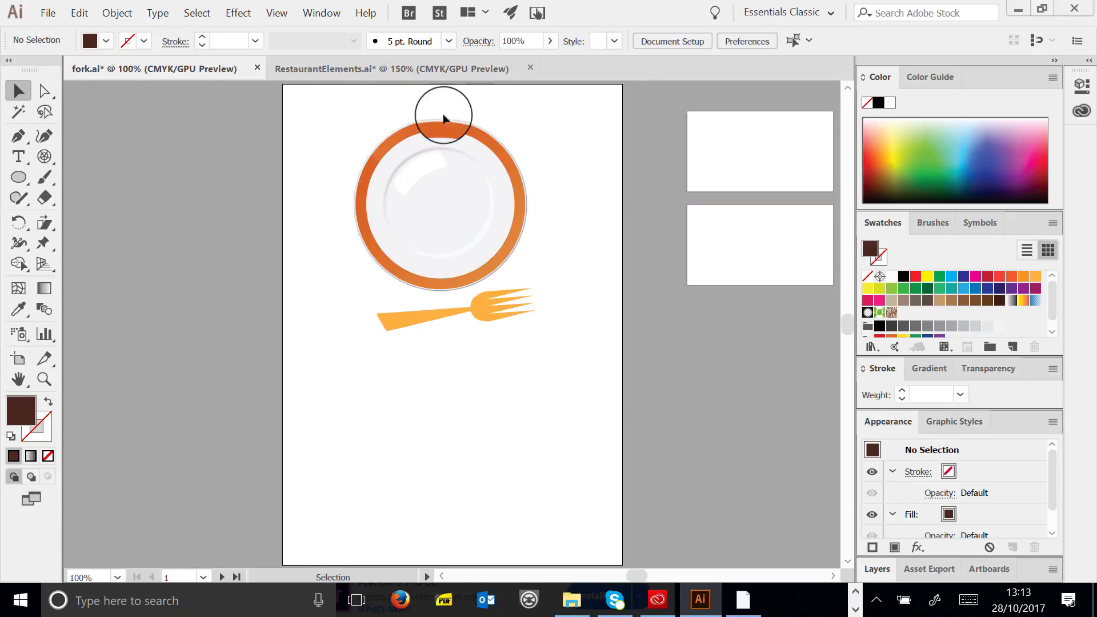
Look over the collection of restaurant vector artboards in RestaurantElements.ai
{"action": "left_click", "coordinate": [342, 67]}
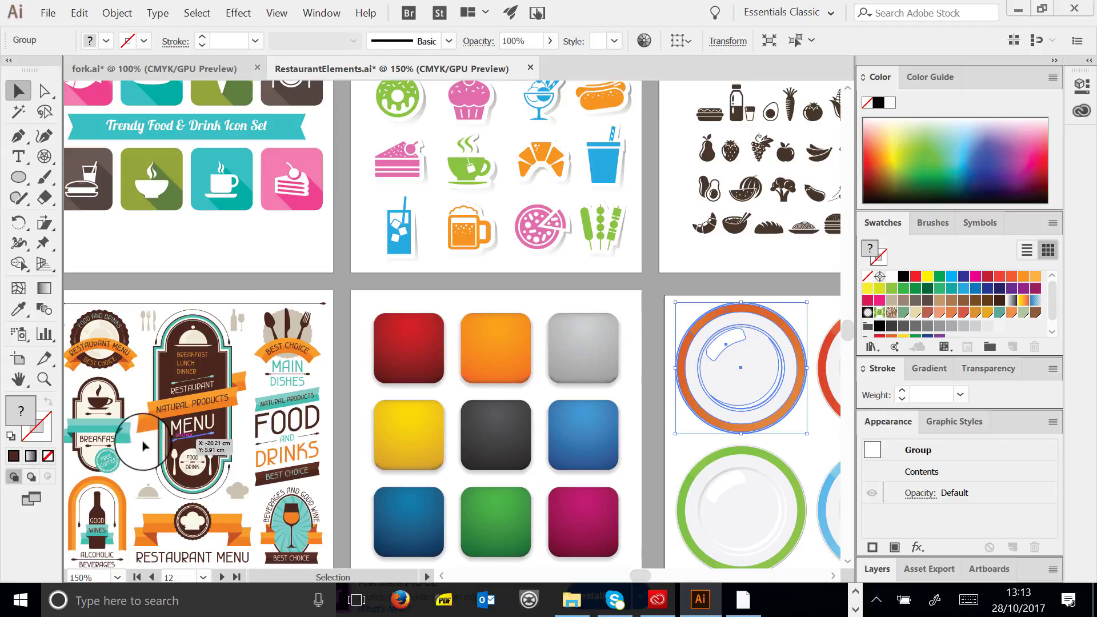
{"action": "left_click", "coordinate": [43, 379]}
{"action": "left_click", "coordinate": [551, 352], "text": "alt"}
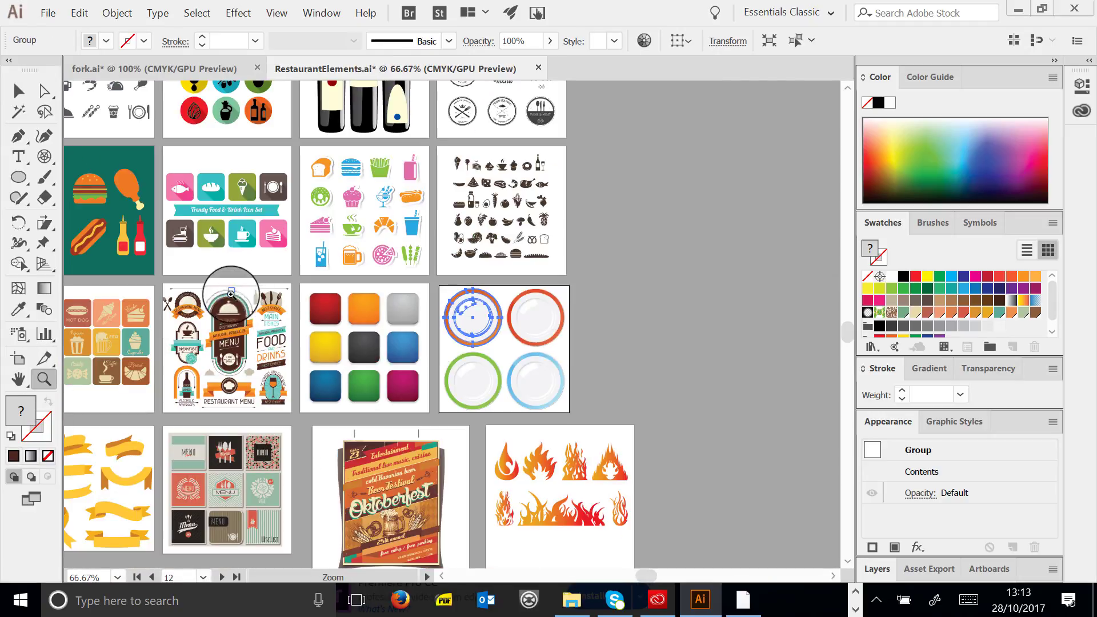
{"action": "left_click_drag", "start_coordinate": [245, 244], "coordinate": [359, 272]}
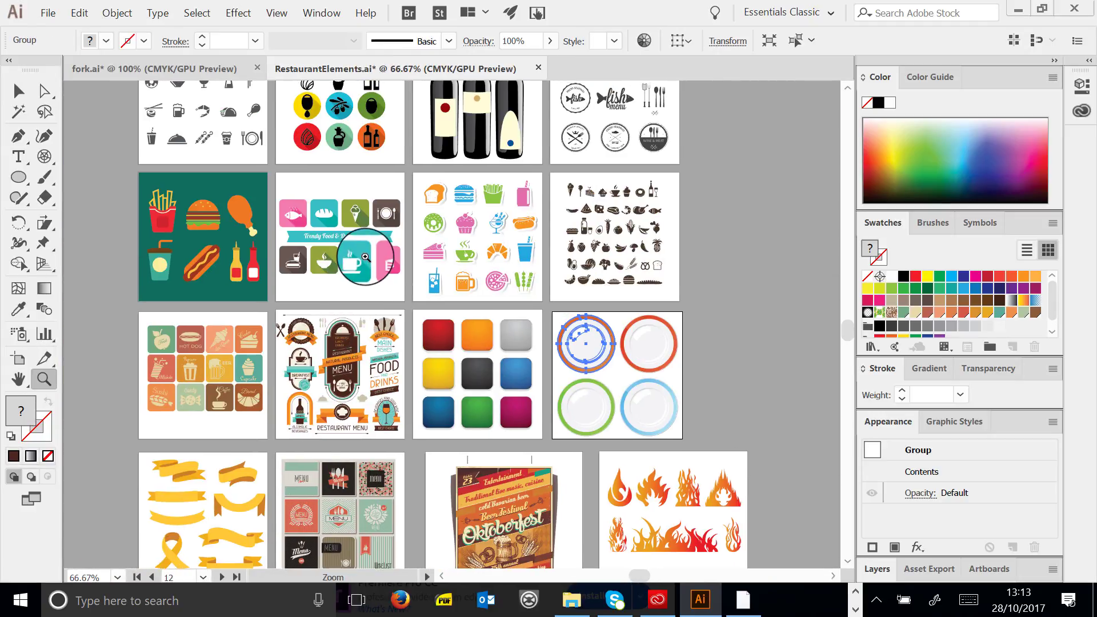
{"action": "scroll", "coordinate": [368, 318], "scroll_direction": "up", "scroll_amount": 3}
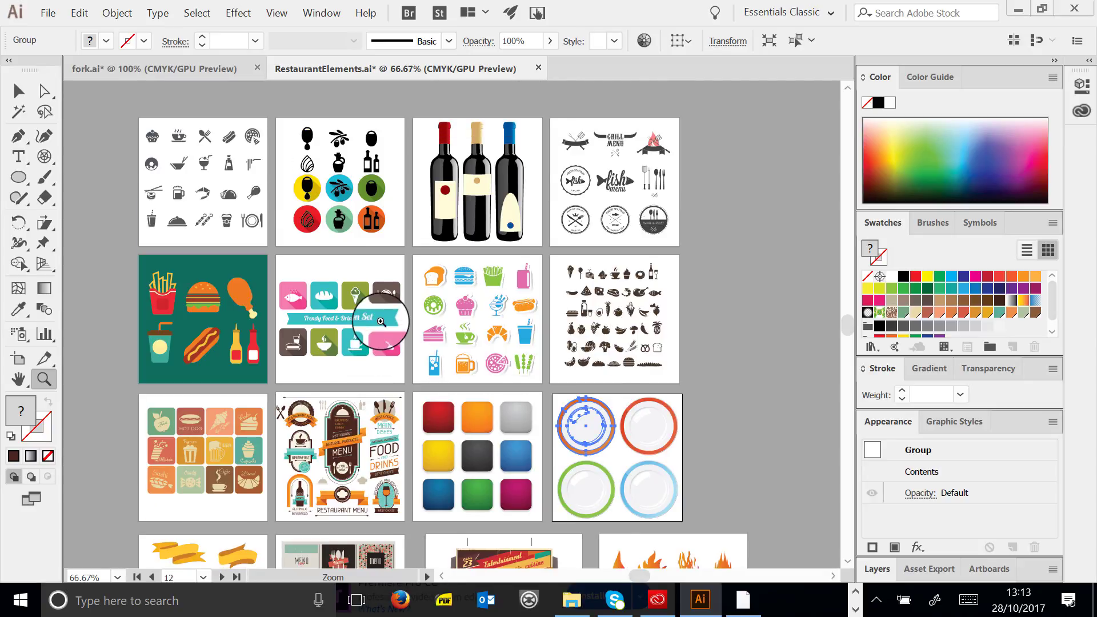
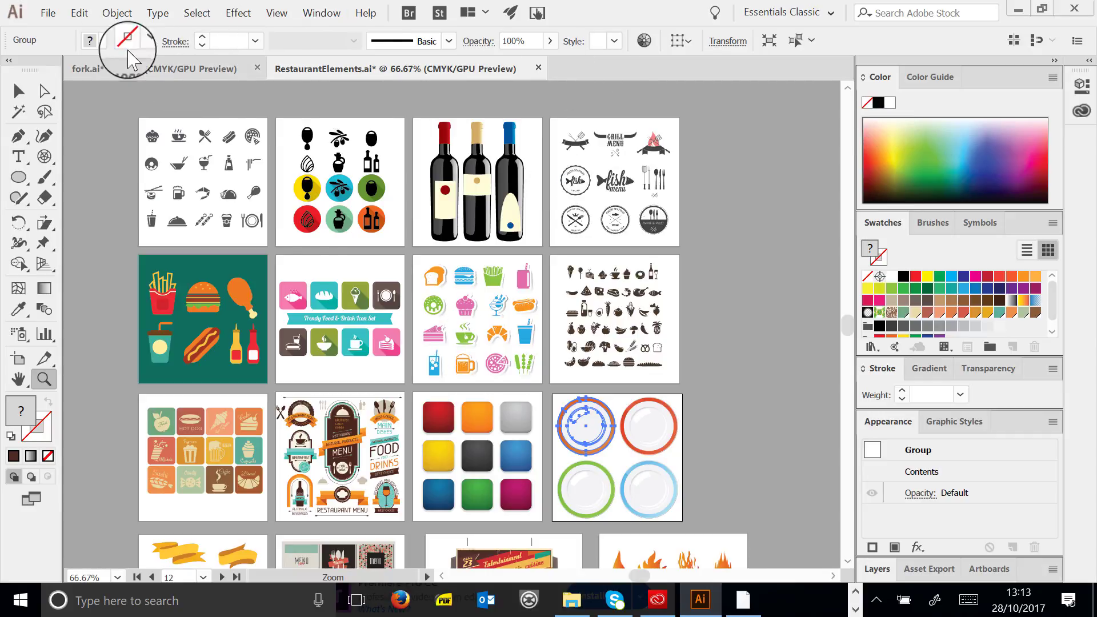
Recolor the large part of the plate's rim in fork.ai with a flat orange, after trying green, and leave group isolation
{"action": "left_click", "coordinate": [138, 69]}
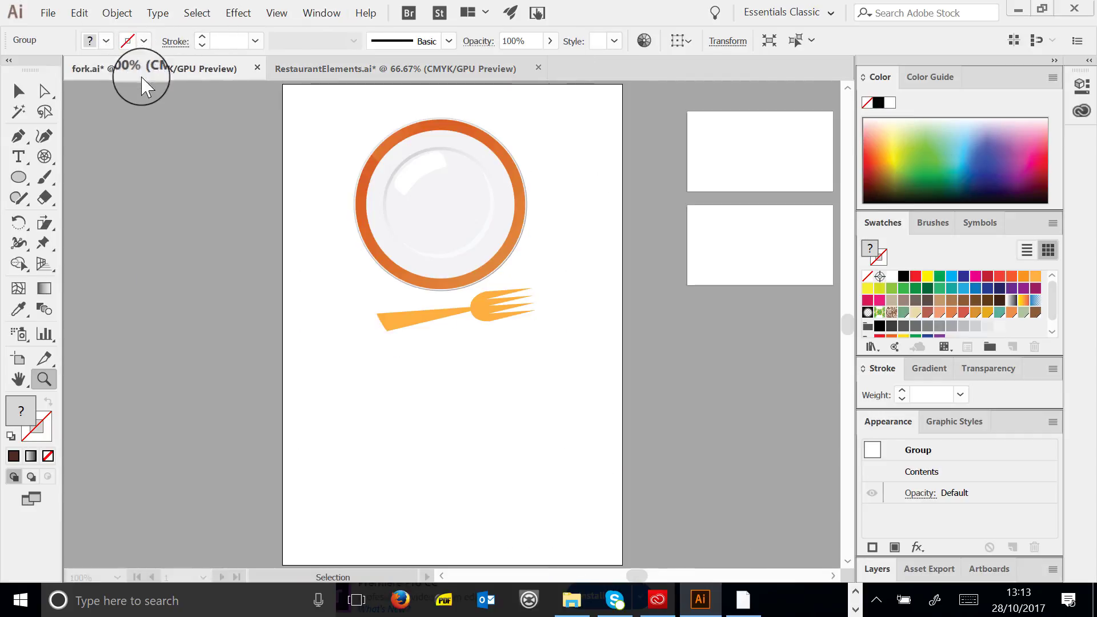
{"action": "left_click", "coordinate": [19, 91]}
{"action": "left_click", "coordinate": [454, 212]}
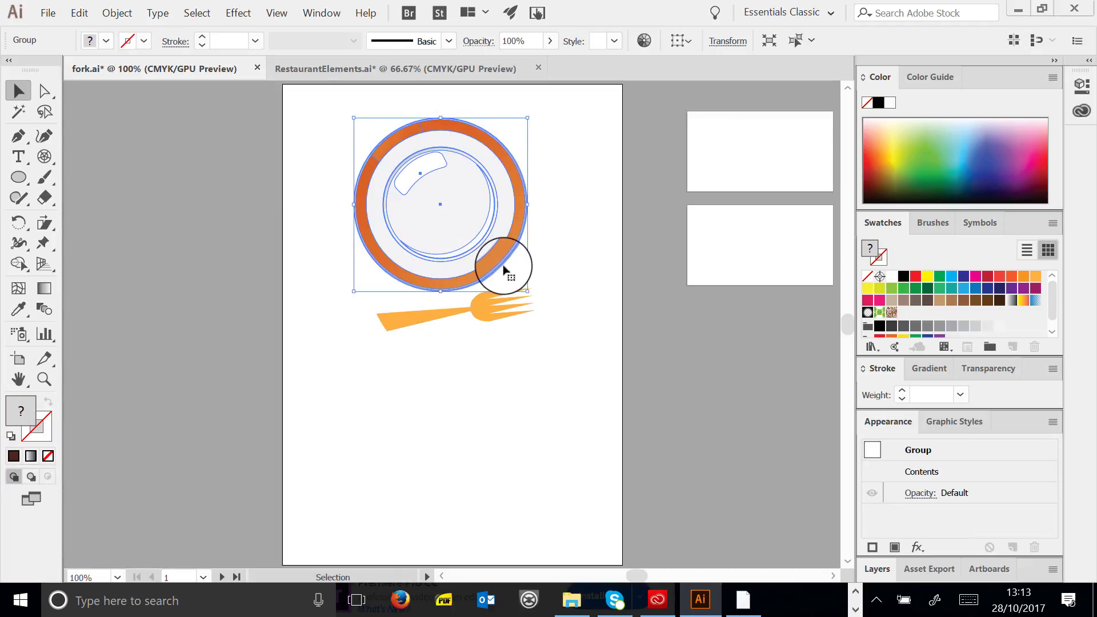
{"action": "double_click", "coordinate": [459, 133]}
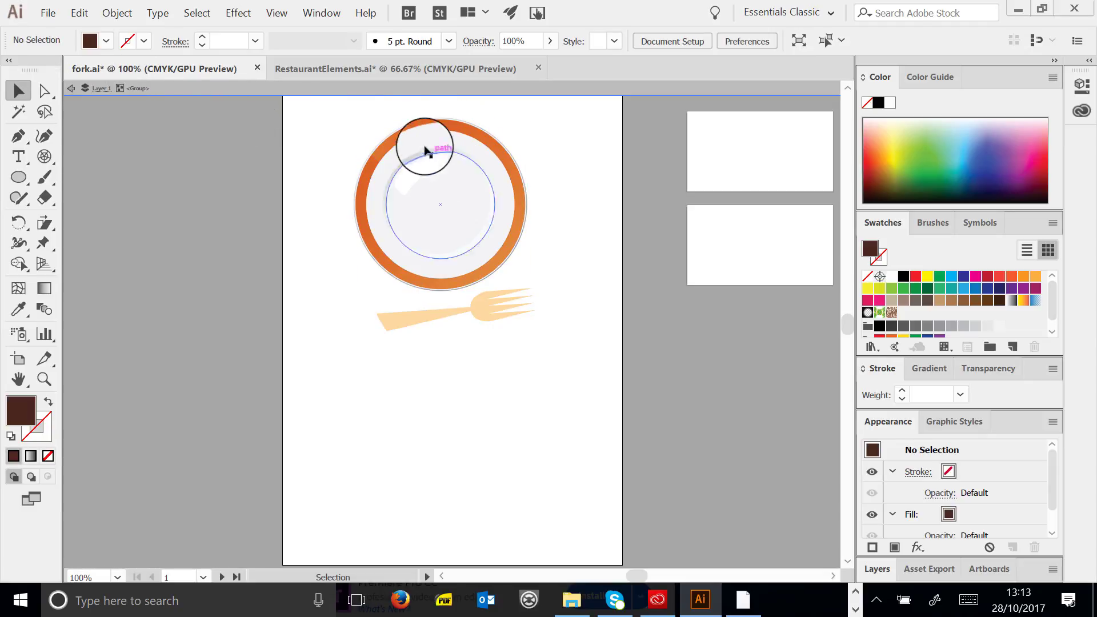
{"action": "left_click", "coordinate": [450, 136]}
{"action": "double_click", "coordinate": [471, 135]}
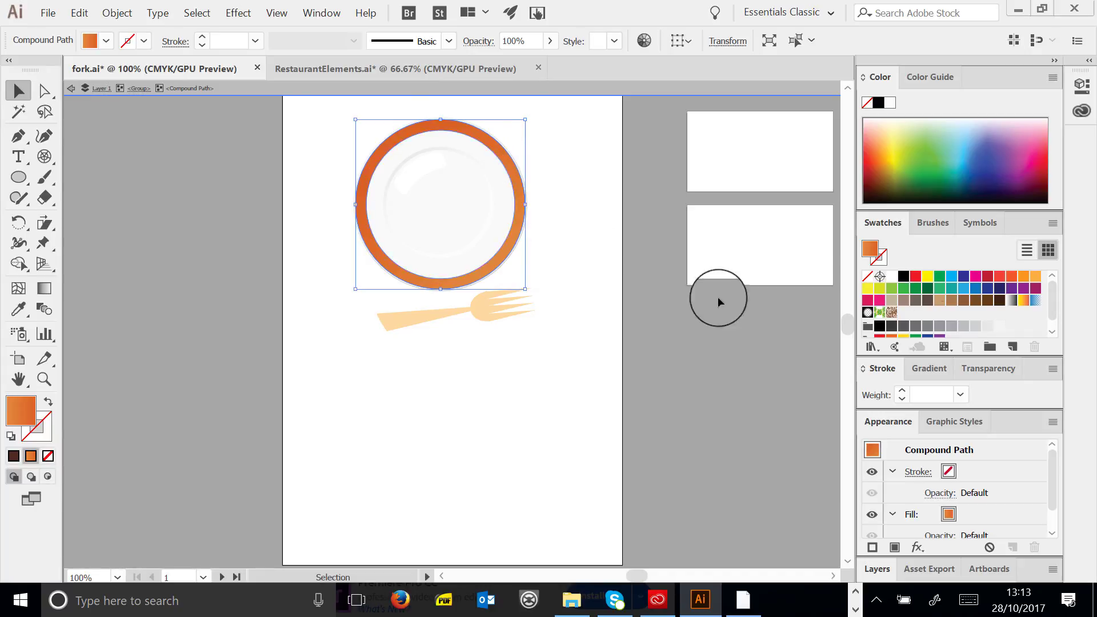
{"action": "left_click", "coordinate": [940, 280]}
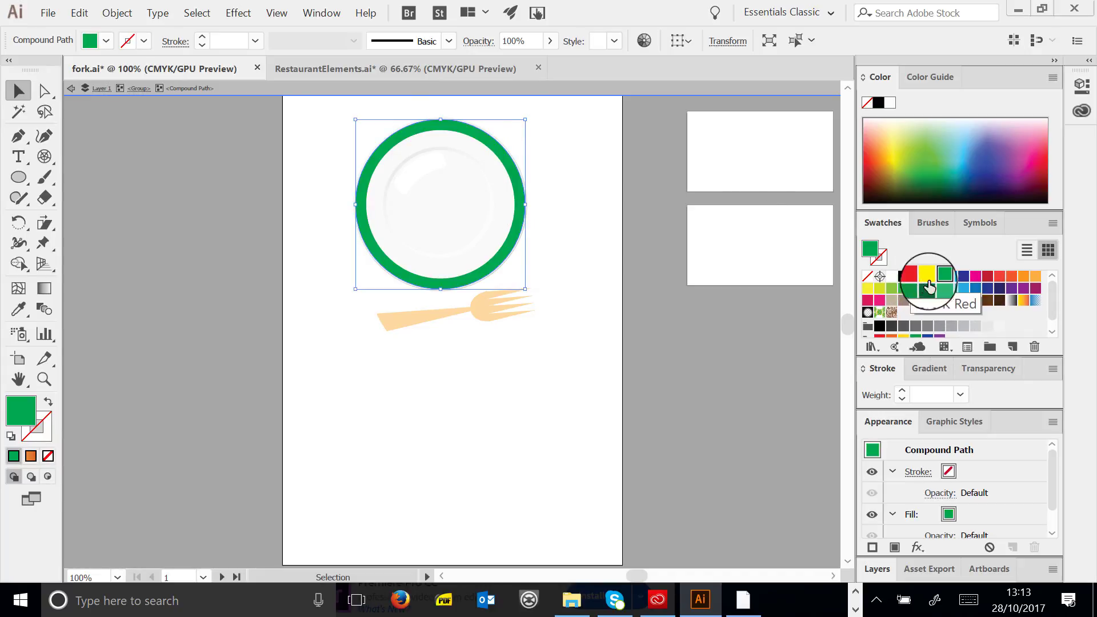
{"action": "left_click", "coordinate": [1023, 279]}
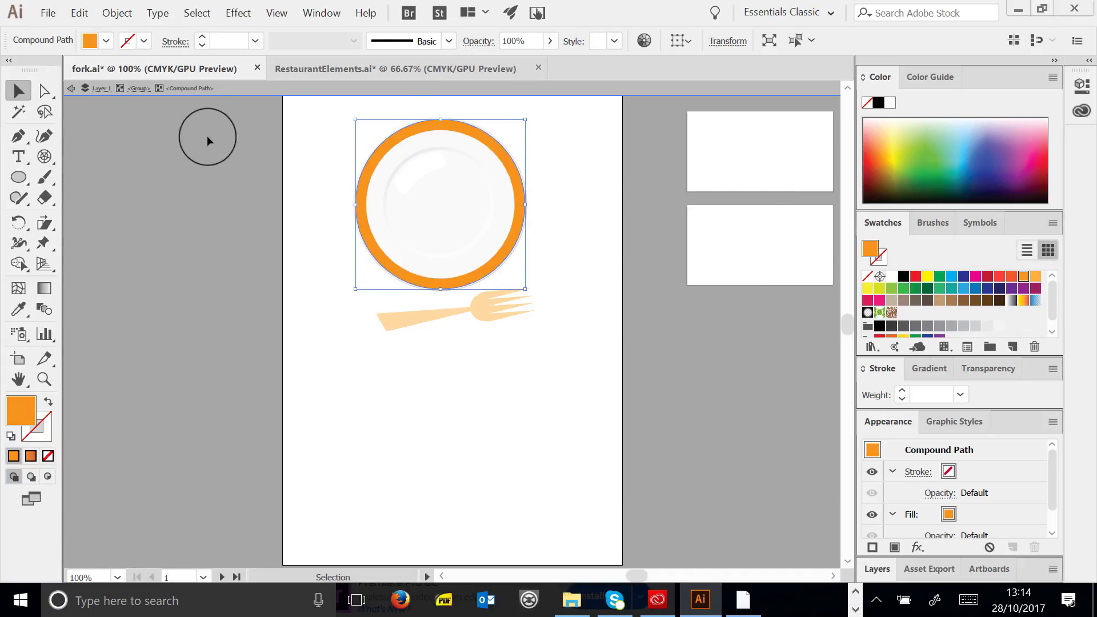
{"action": "left_click", "coordinate": [71, 89]}
{"action": "left_click", "coordinate": [72, 88]}
{"action": "left_click", "coordinate": [72, 89]}
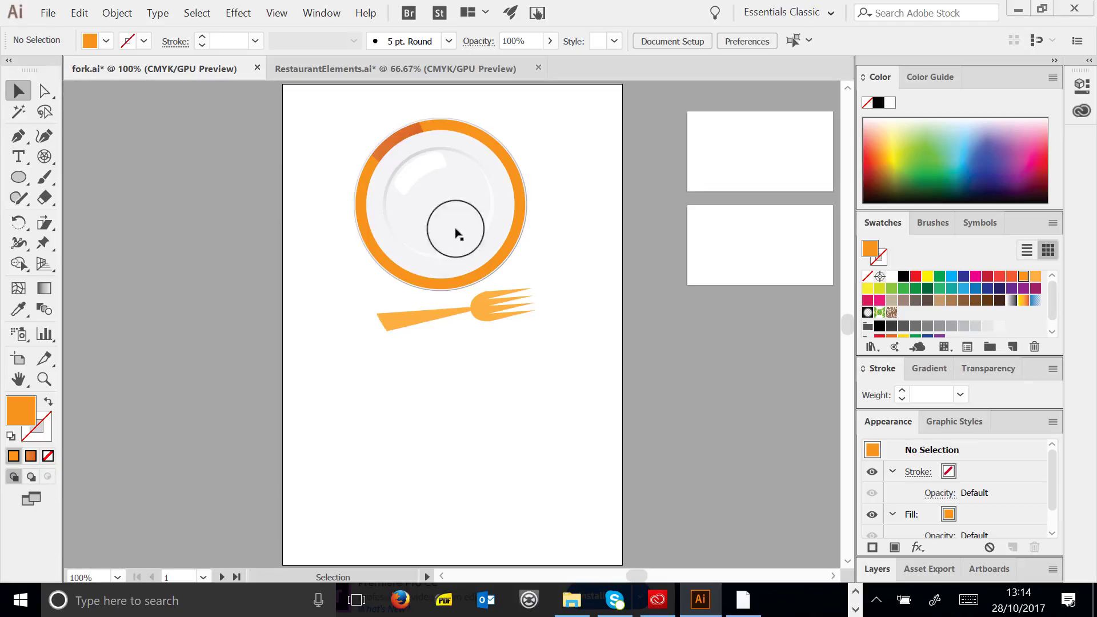
Move the plate down to about the middle of the artboard and place the fork across its lower half
{"action": "left_click_drag", "start_coordinate": [445, 316], "coordinate": [463, 473]}
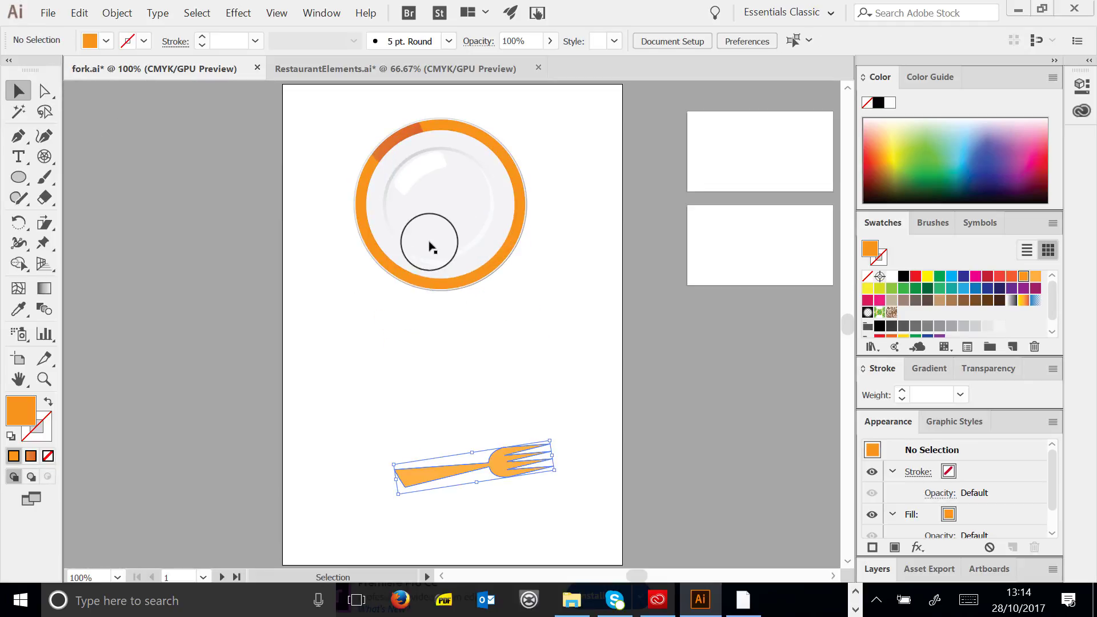
{"action": "left_click_drag", "start_coordinate": [428, 245], "coordinate": [435, 313]}
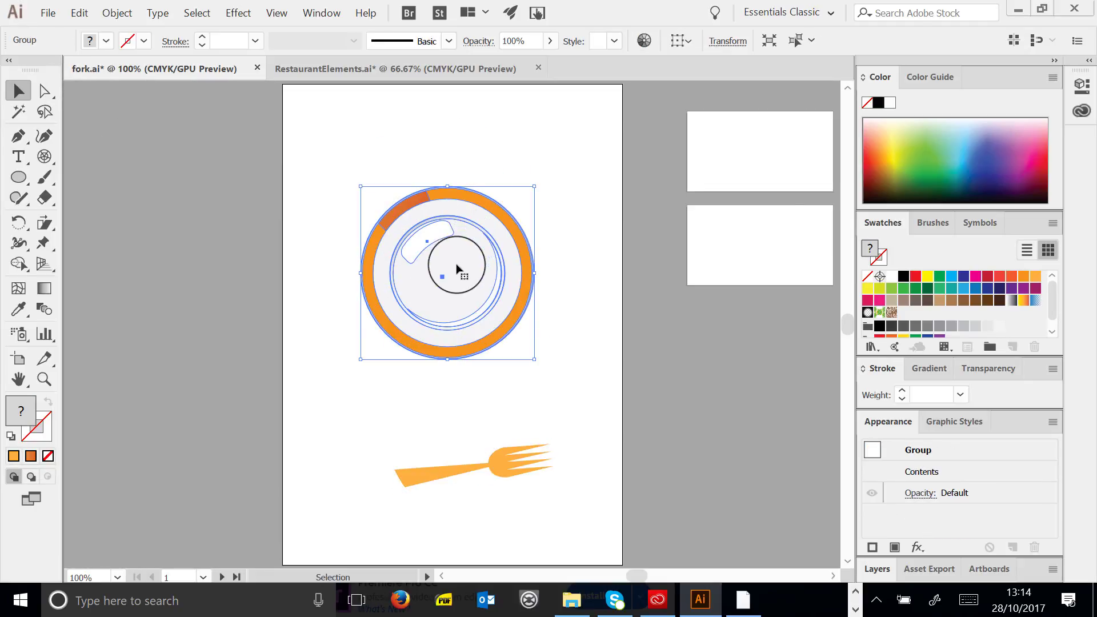
{"action": "left_click_drag", "start_coordinate": [457, 268], "coordinate": [453, 282]}
{"action": "left_click_drag", "start_coordinate": [474, 457], "coordinate": [452, 308]}
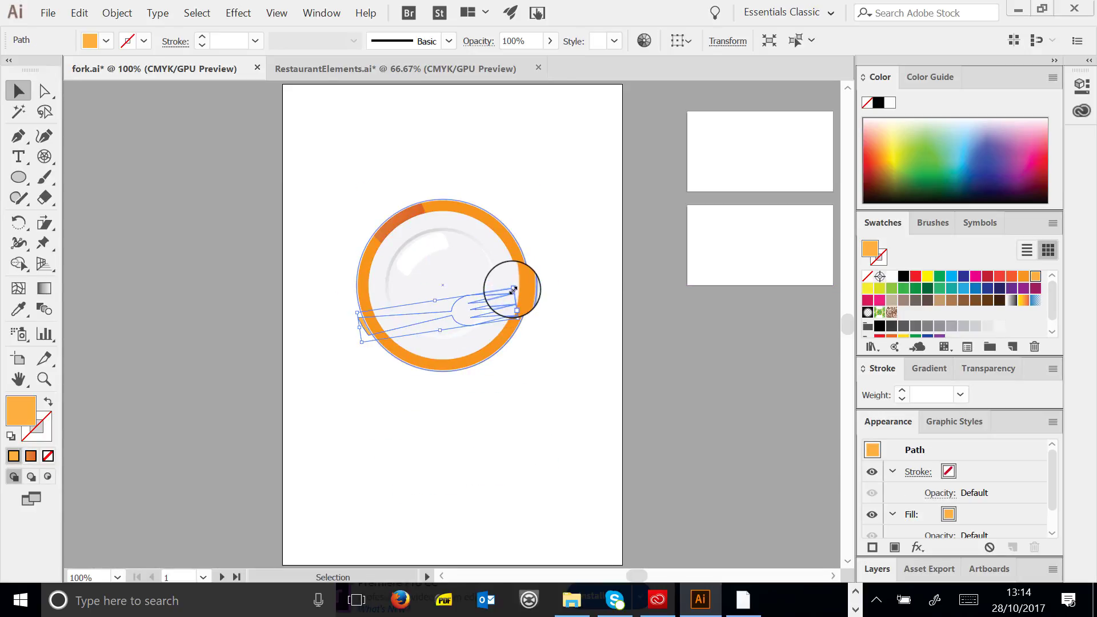
Enlarge the fork so that its handle and prongs both extend past the plate's rim
{"action": "left_click_drag", "start_coordinate": [513, 290], "coordinate": [566, 269]}
{"action": "left_click_drag", "start_coordinate": [367, 343], "coordinate": [341, 349]}
{"action": "left_click", "coordinate": [540, 463]}
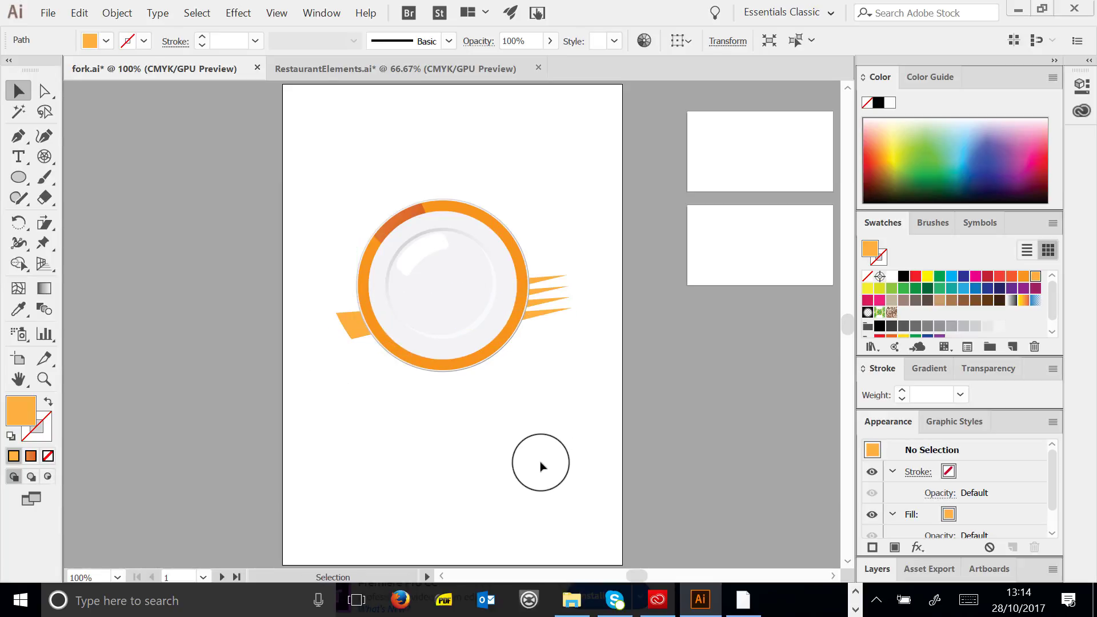
Bring the fork to the front of the plate and nudge it slightly down and to the right
{"action": "left_click", "coordinate": [557, 295]}
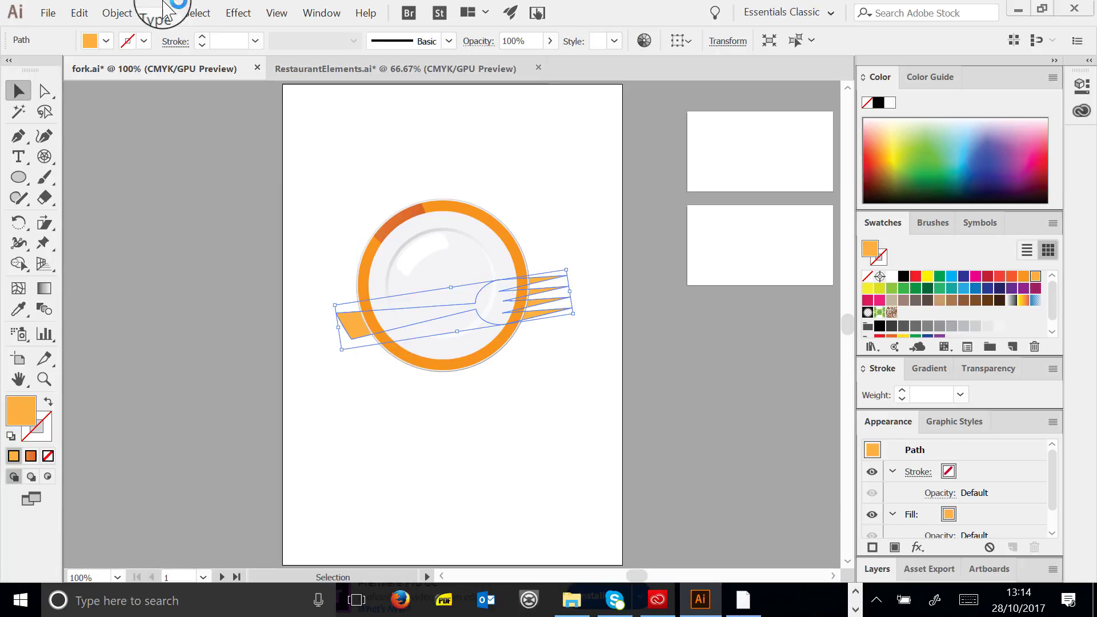
{"action": "left_click", "coordinate": [117, 13]}
{"action": "mouse_move", "coordinate": [179, 59]}
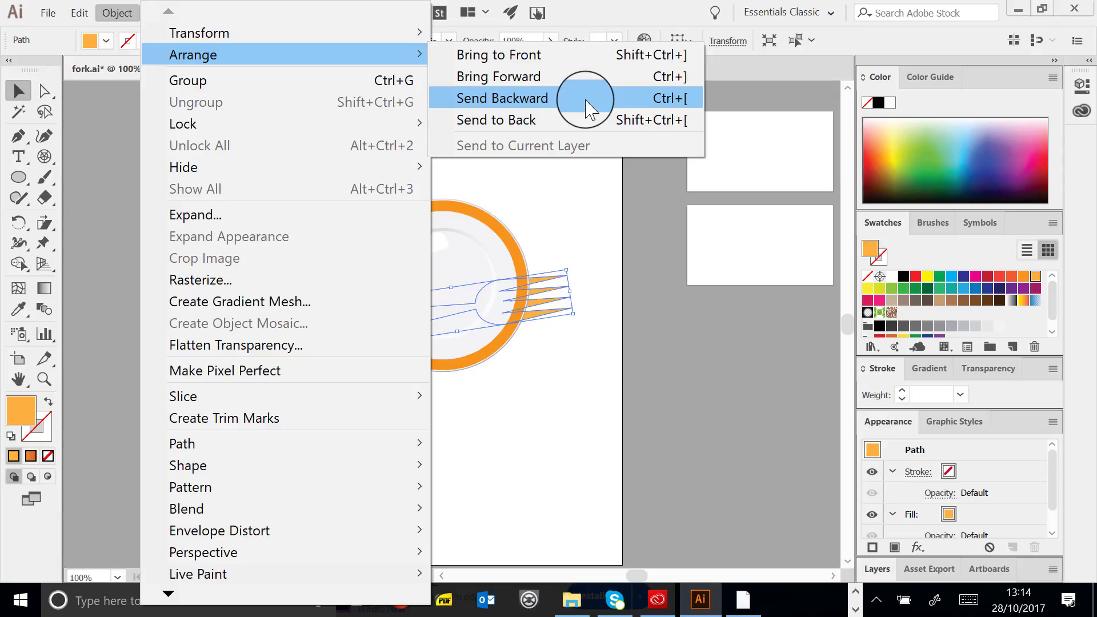
{"action": "left_click", "coordinate": [528, 56]}
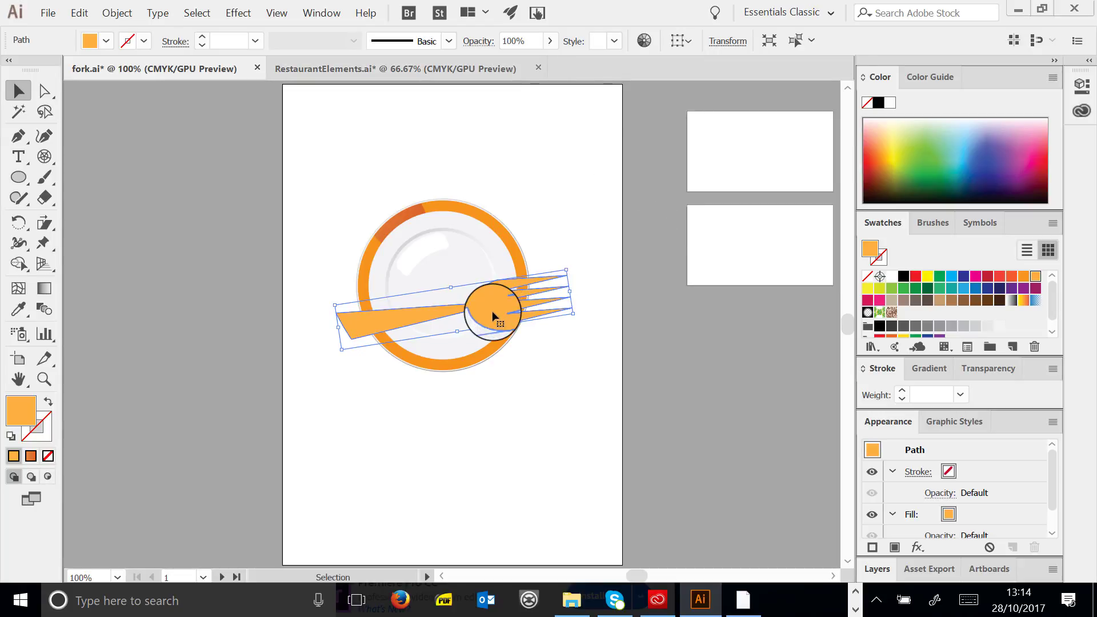
{"action": "left_click_drag", "start_coordinate": [492, 311], "coordinate": [497, 317]}
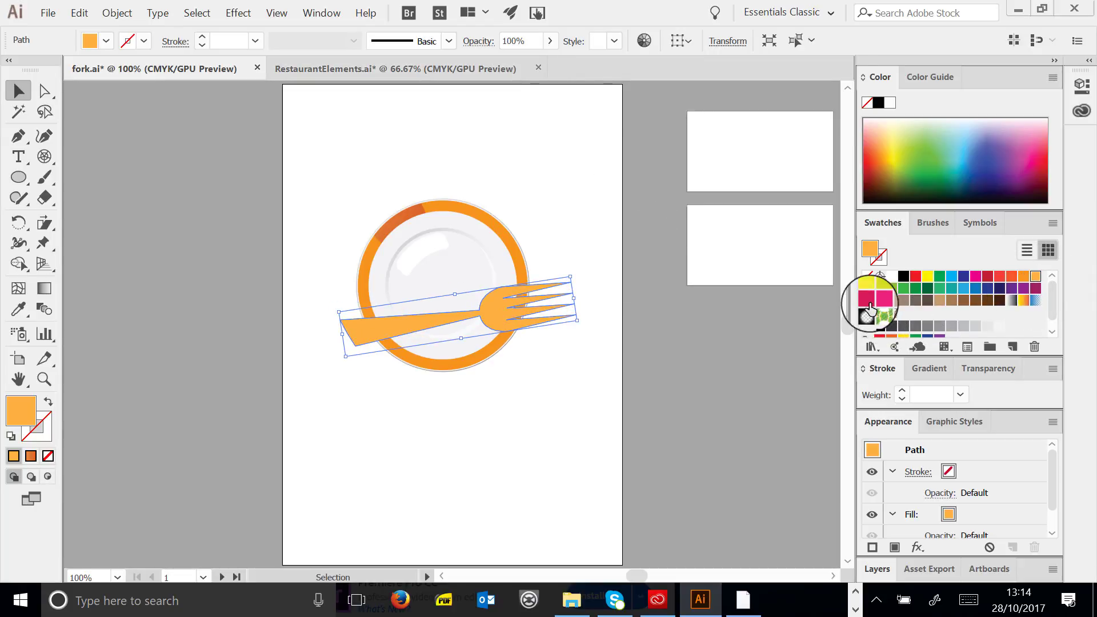
Try a yellow-green and a red-orange fill on the fork and return it to light orange
{"action": "left_click", "coordinate": [881, 290]}
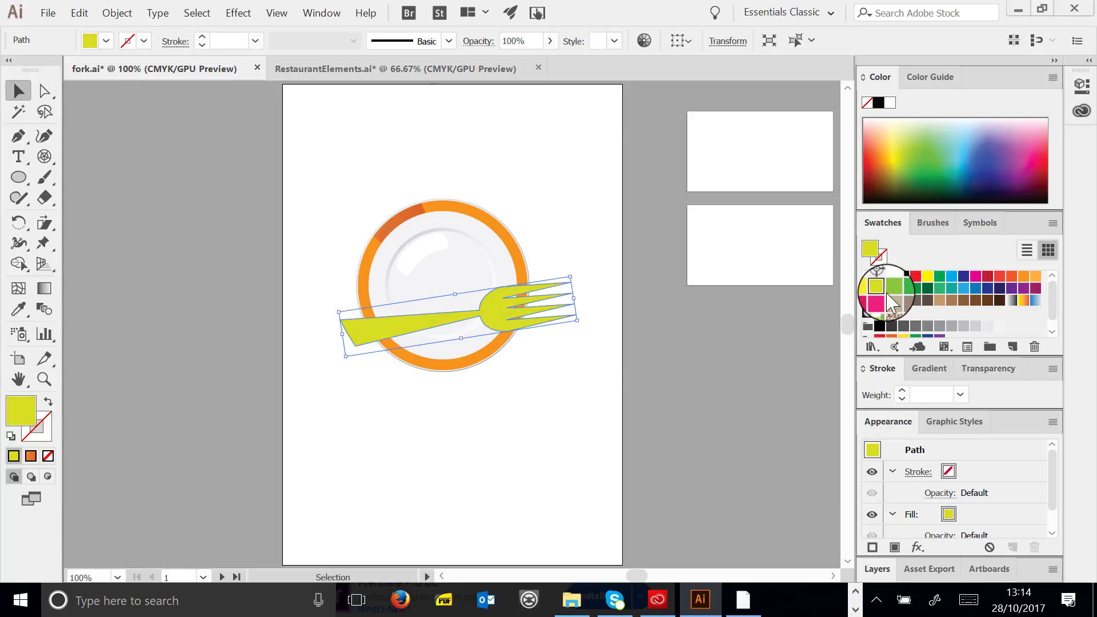
{"action": "left_click", "coordinate": [1014, 280]}
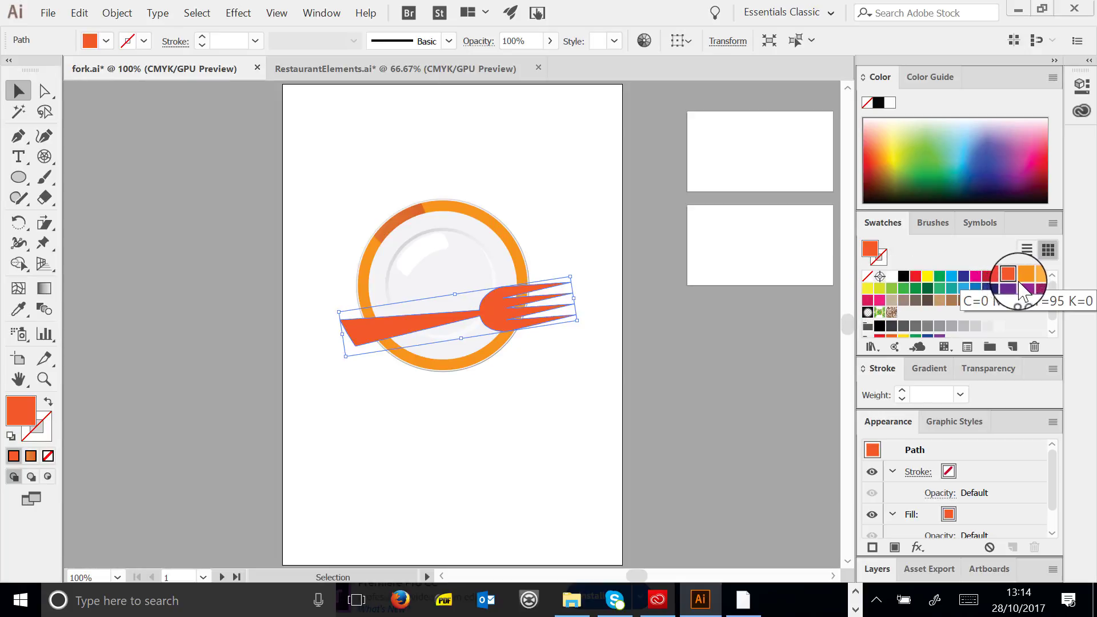
{"action": "left_click", "coordinate": [1035, 282]}
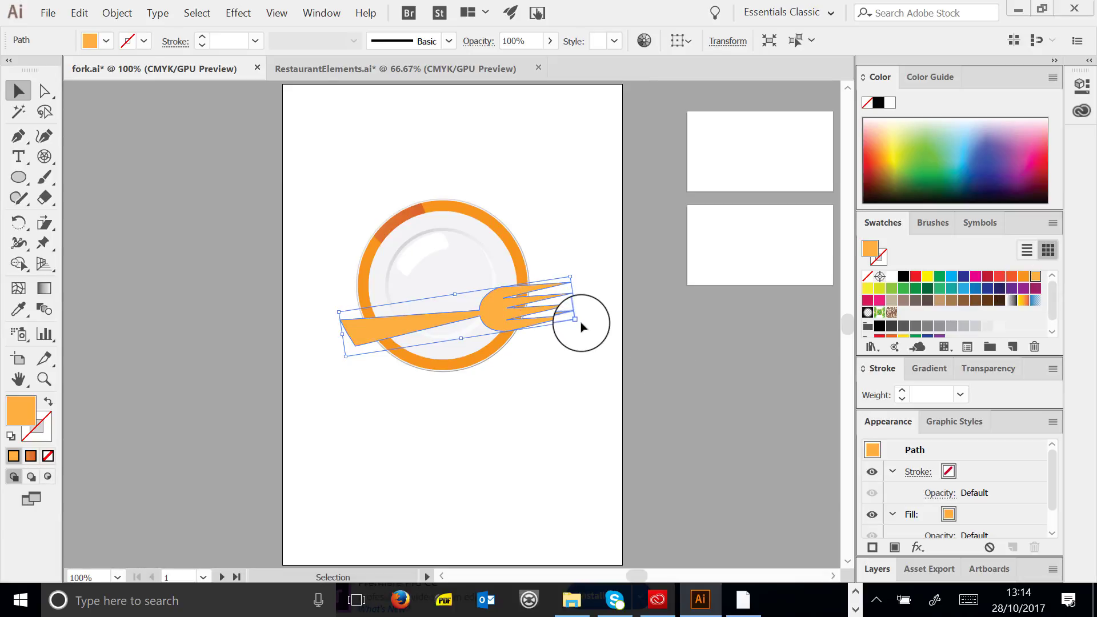
Rotate the fork slightly counterclockwise so it lies more steeply across the plate
{"action": "left_click_drag", "start_coordinate": [585, 319], "coordinate": [534, 318]}
{"action": "left_click", "coordinate": [528, 391]}
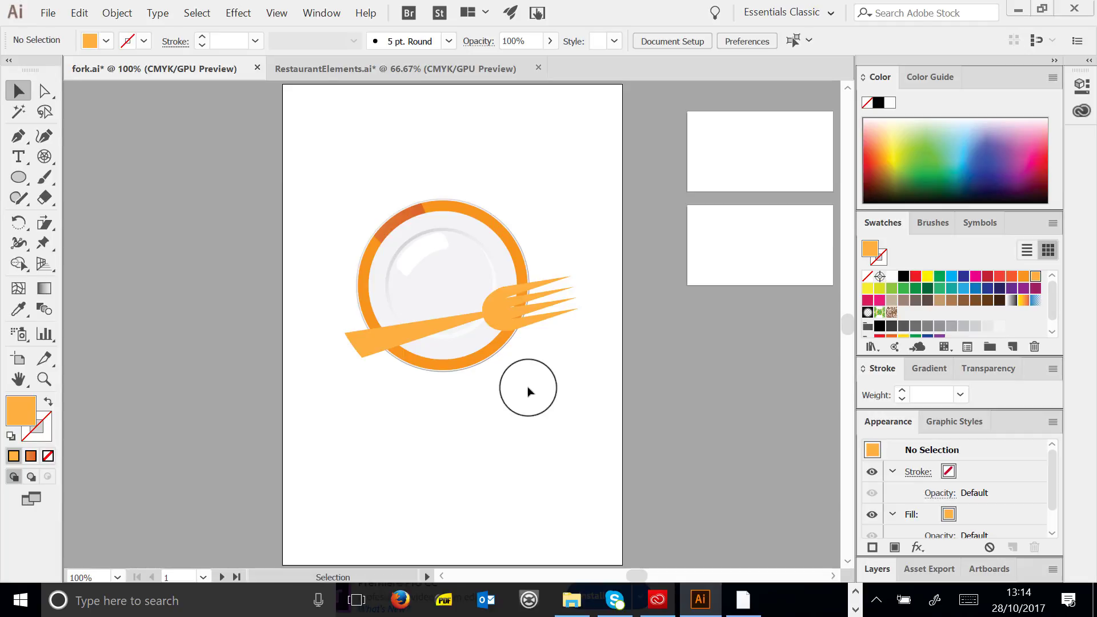
Add the text "fork" above the plate, set in Palace Script MT at 72 pt
{"action": "left_click", "coordinate": [9, 153]}
{"action": "left_click", "coordinate": [377, 171]}
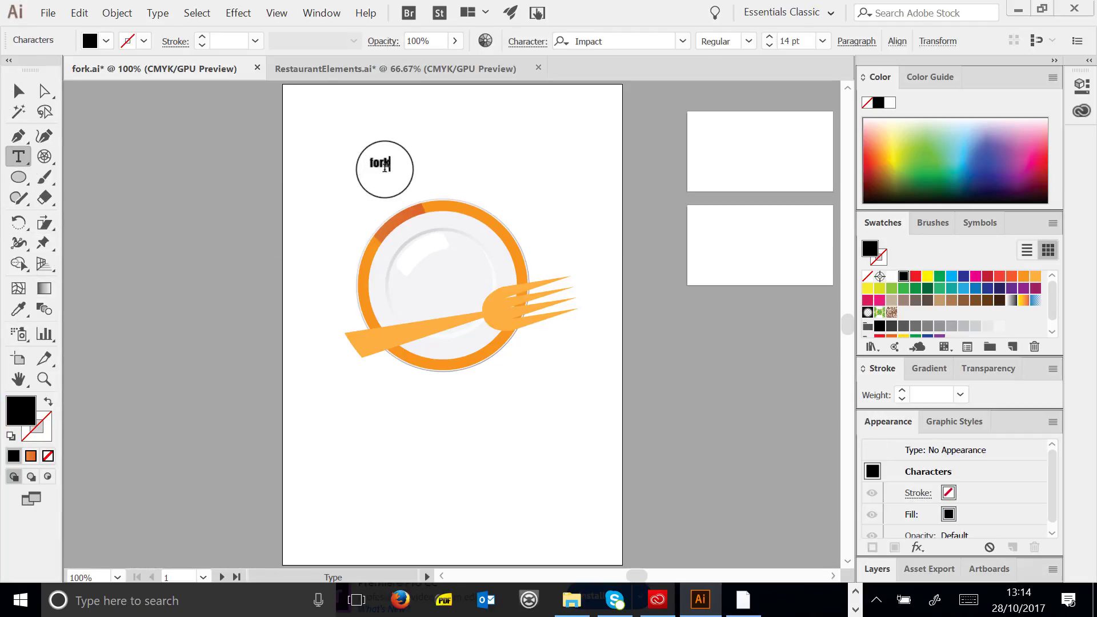
{"action": "left_click_drag", "start_coordinate": [388, 166], "coordinate": [328, 166]}
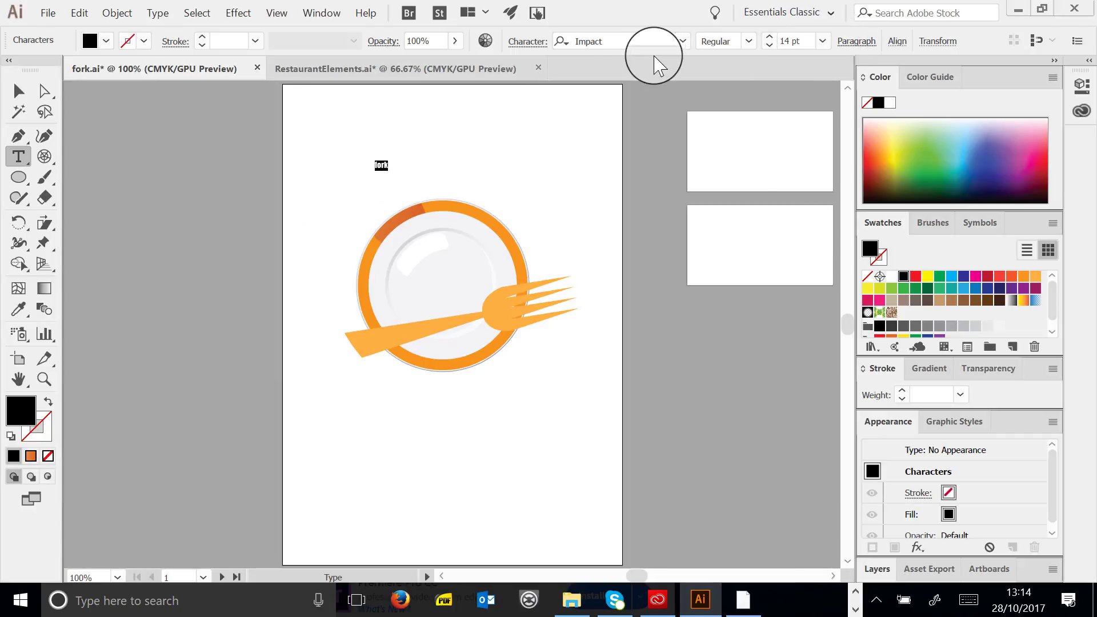
{"action": "left_click", "coordinate": [684, 43]}
{"action": "type", "text": "pa"}
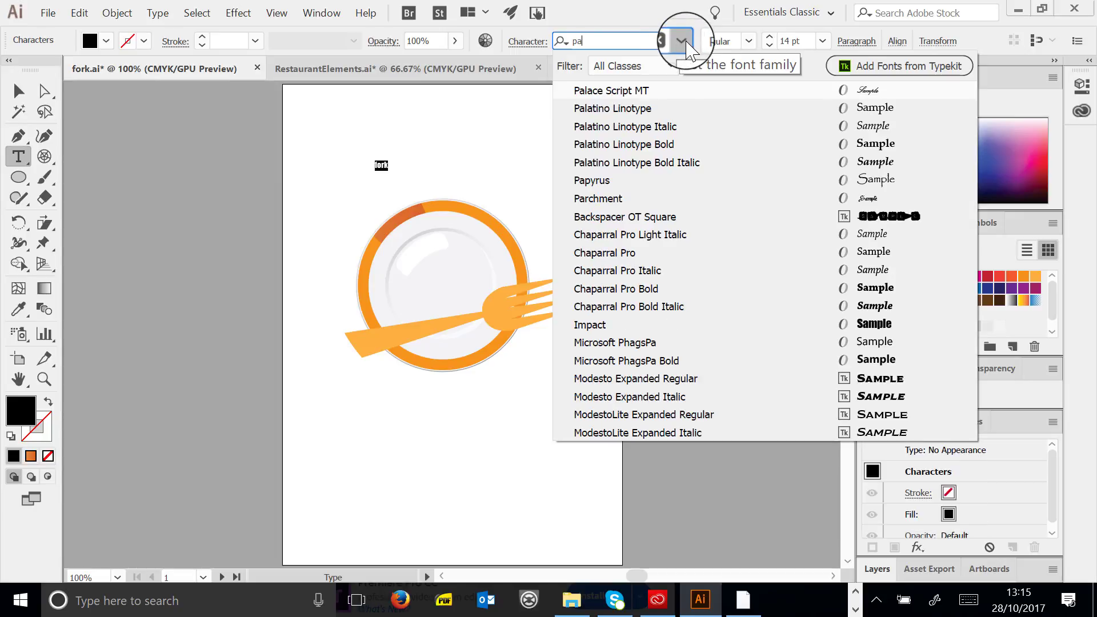
{"action": "left_click", "coordinate": [668, 91]}
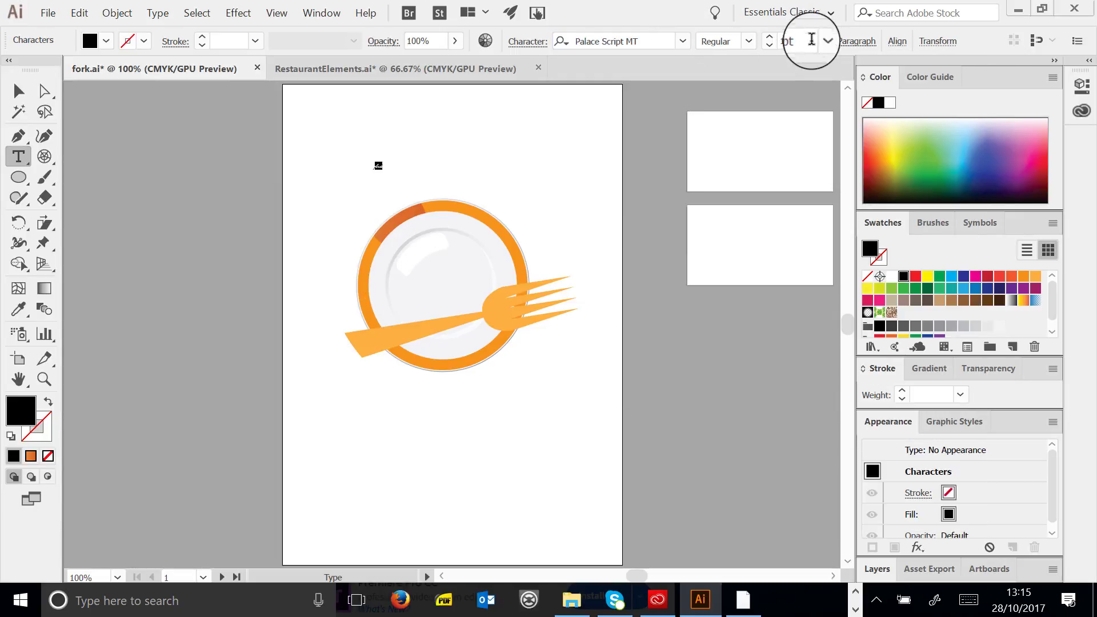
{"action": "left_click", "coordinate": [821, 41]}
{"action": "left_click", "coordinate": [845, 348]}
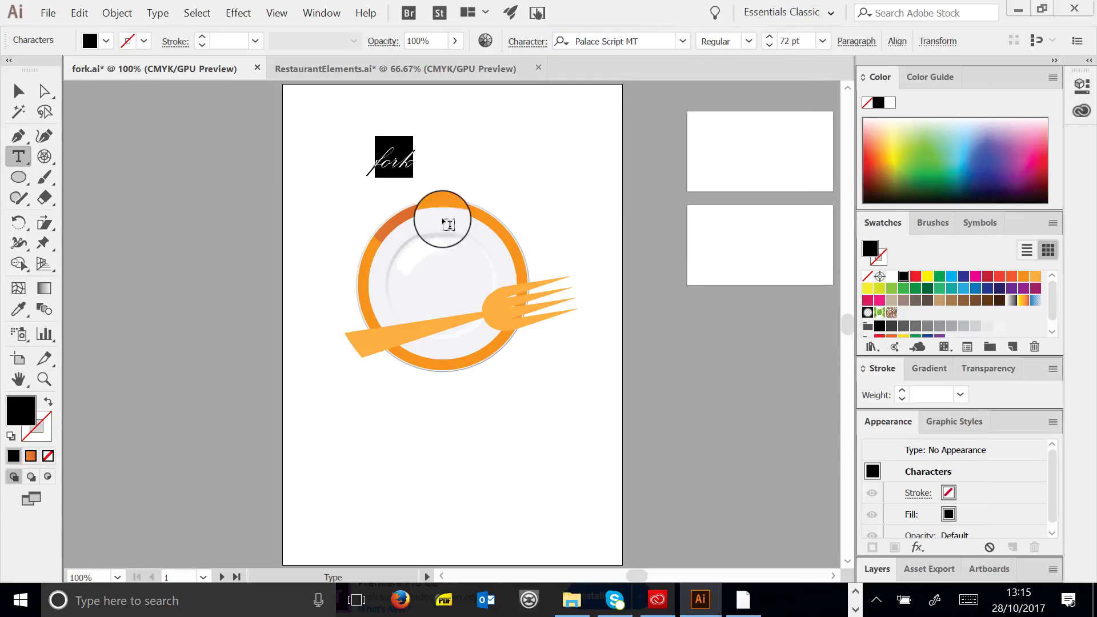
Enlarge the word "fork" to about 307 pt and tilt it across the plate, following the fork's slope
{"action": "left_click", "coordinate": [19, 90]}
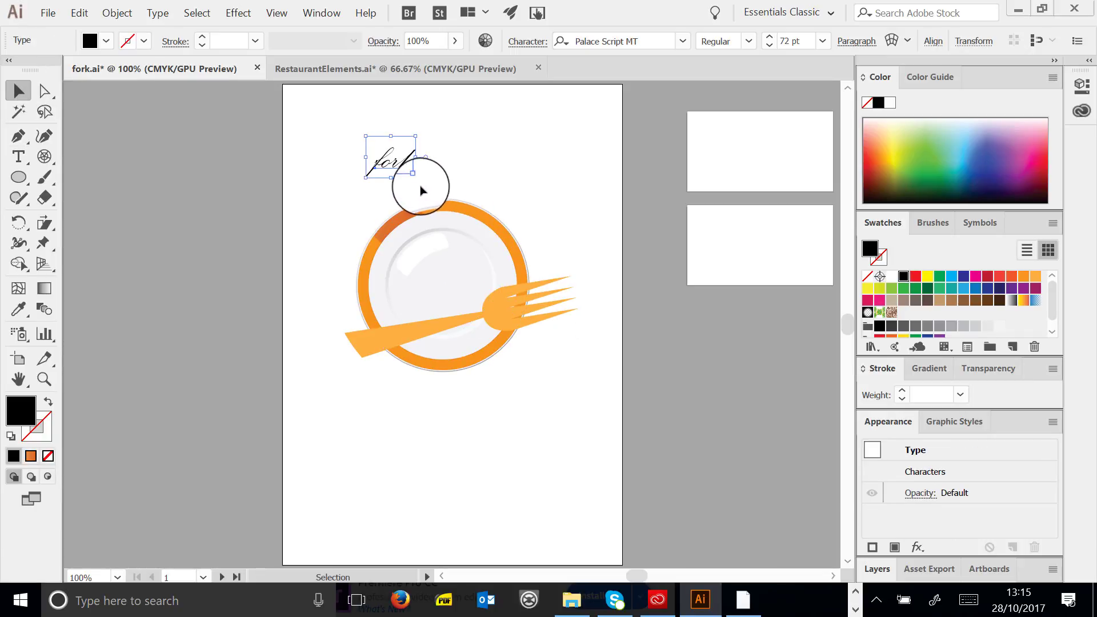
{"action": "left_click_drag", "start_coordinate": [418, 178], "coordinate": [468, 297]}
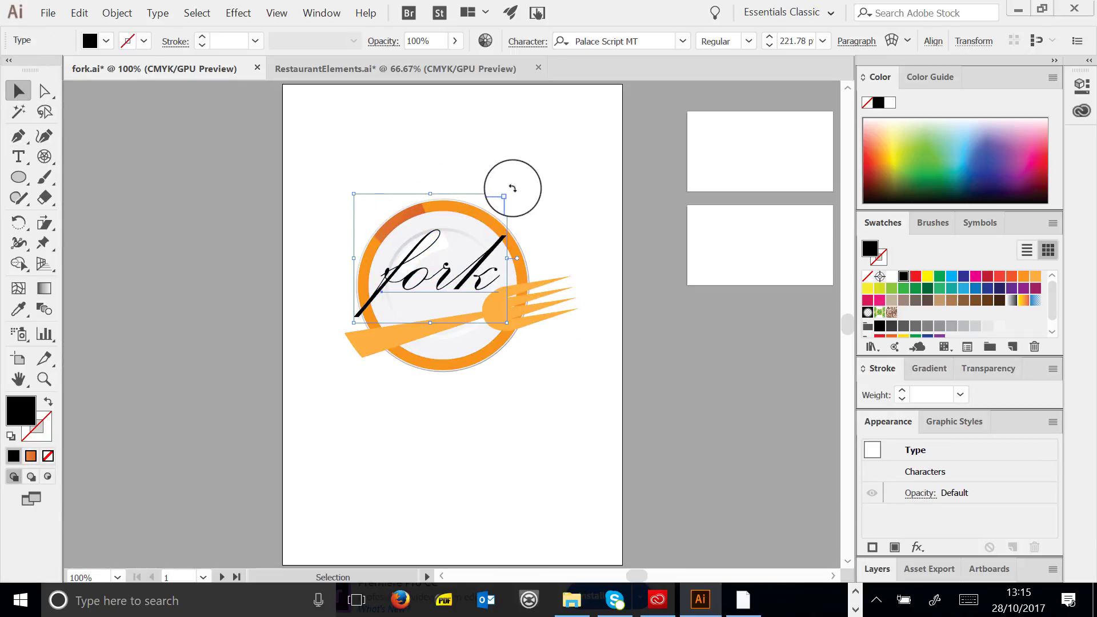
{"action": "left_click_drag", "start_coordinate": [512, 189], "coordinate": [490, 166]}
{"action": "left_click_drag", "start_coordinate": [478, 258], "coordinate": [472, 266]}
{"action": "left_click_drag", "start_coordinate": [478, 189], "coordinate": [520, 124]}
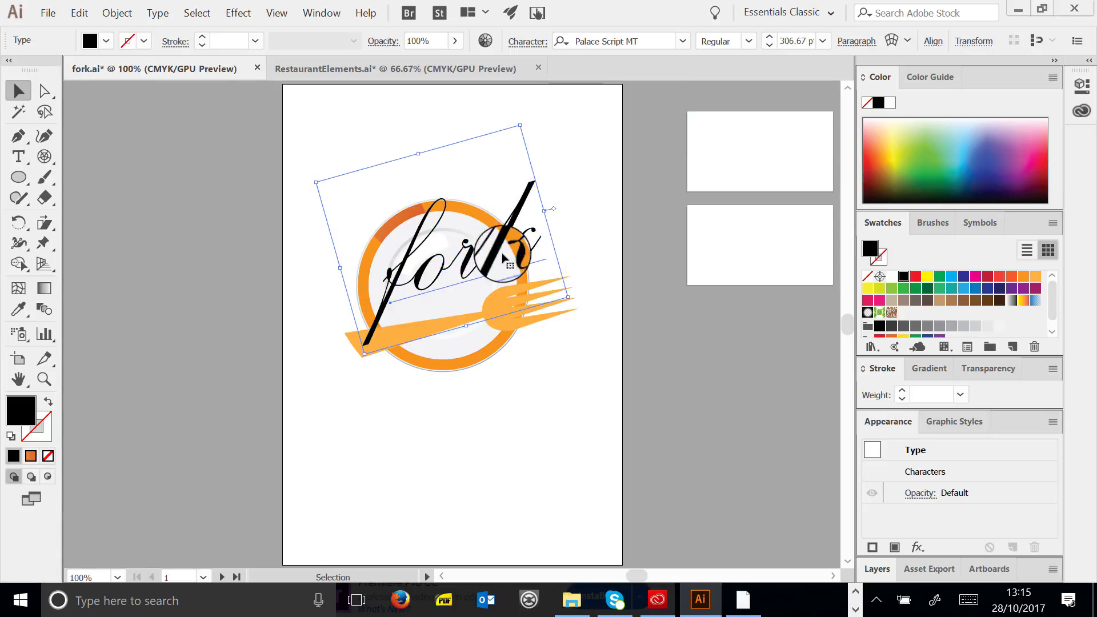
{"action": "left_click_drag", "start_coordinate": [503, 259], "coordinate": [486, 274]}
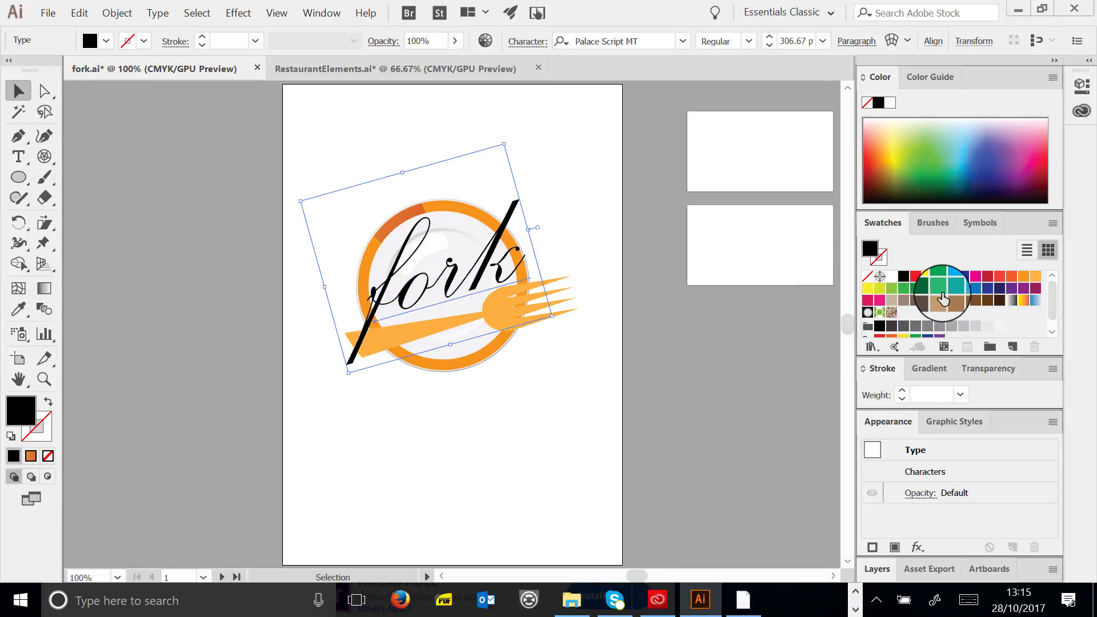
Try light blue, green and orange-red fills on the script word "fork" and settle on red
{"action": "left_click", "coordinate": [963, 288]}
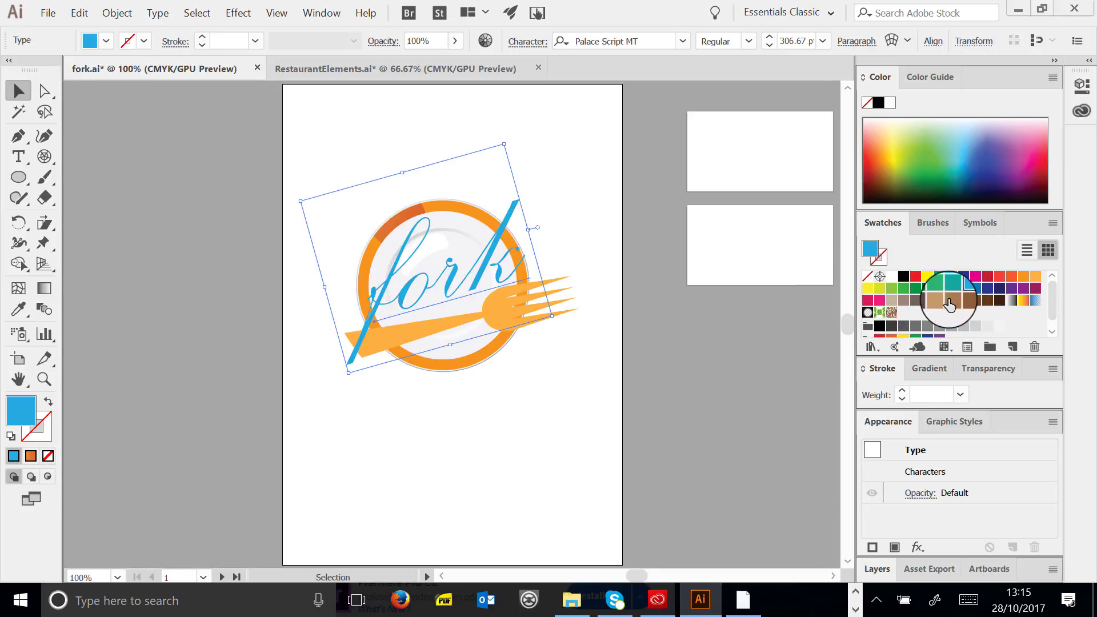
{"action": "left_click", "coordinate": [891, 288]}
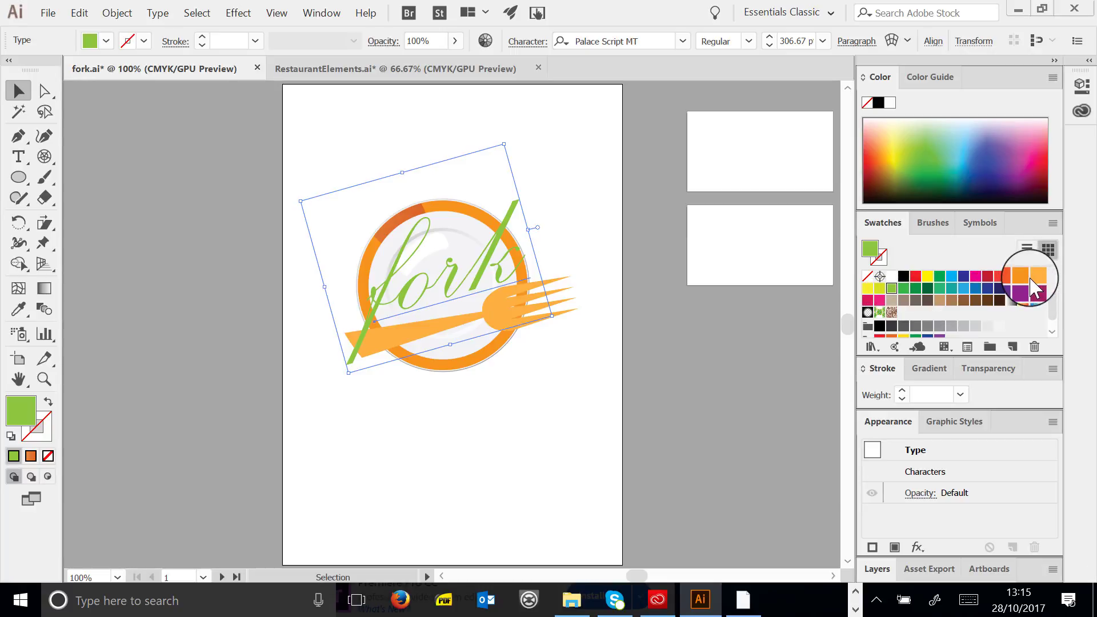
{"action": "left_click", "coordinate": [1013, 280]}
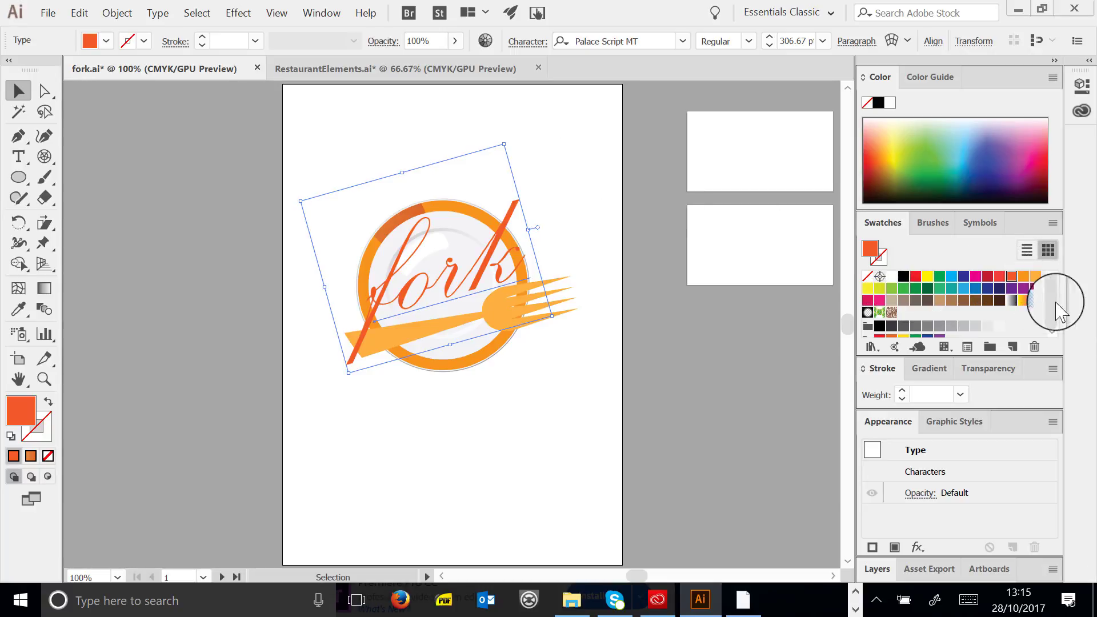
{"action": "left_click", "coordinate": [1000, 276]}
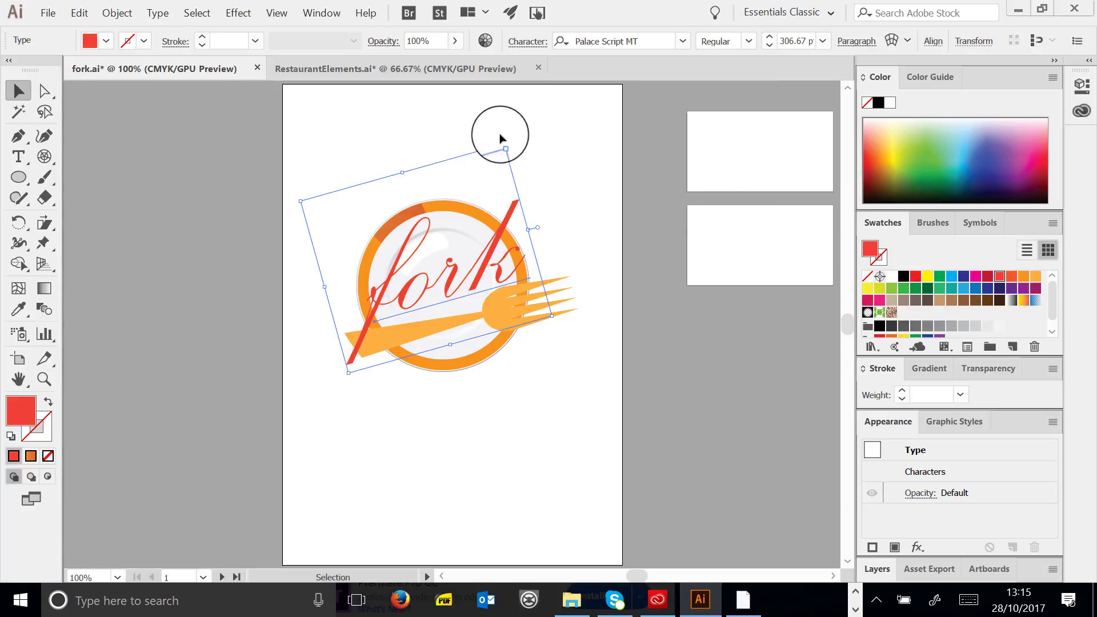
{"action": "left_click", "coordinate": [606, 159]}
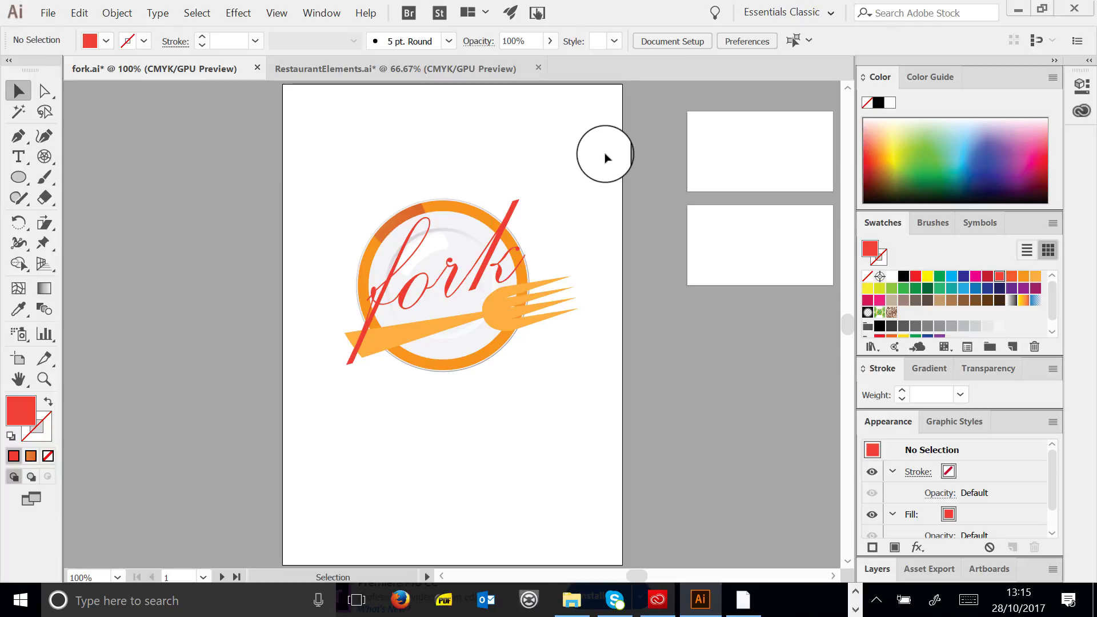
{"action": "left_click", "coordinate": [457, 282]}
{"action": "double_click", "coordinate": [511, 219]}
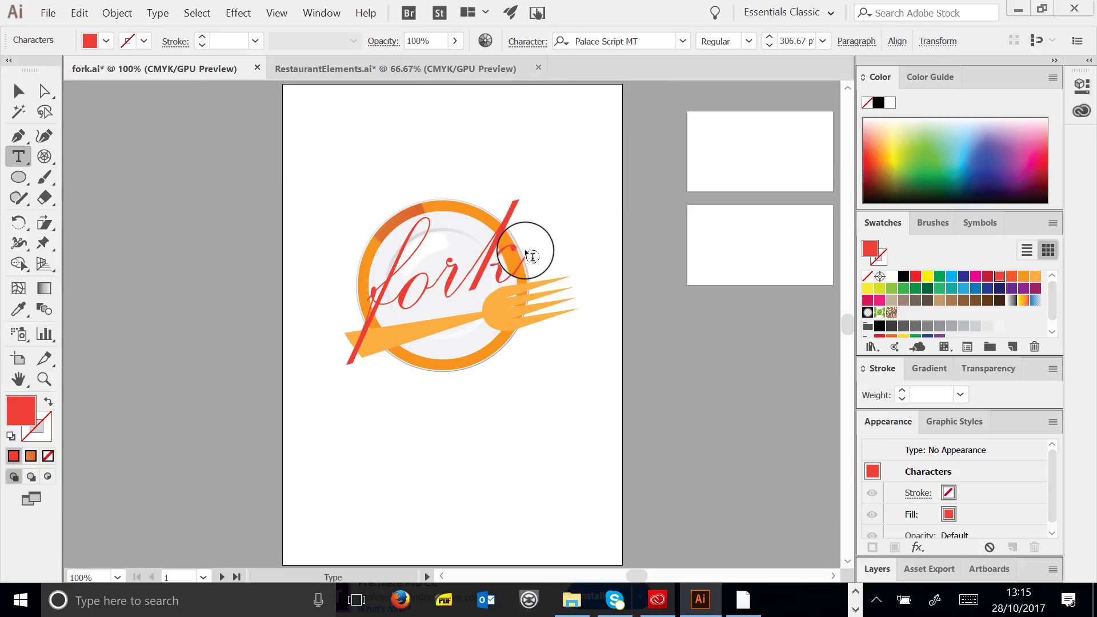
{"action": "double_click", "coordinate": [486, 239]}
{"action": "left_click_drag", "start_coordinate": [478, 242], "coordinate": [289, 280]}
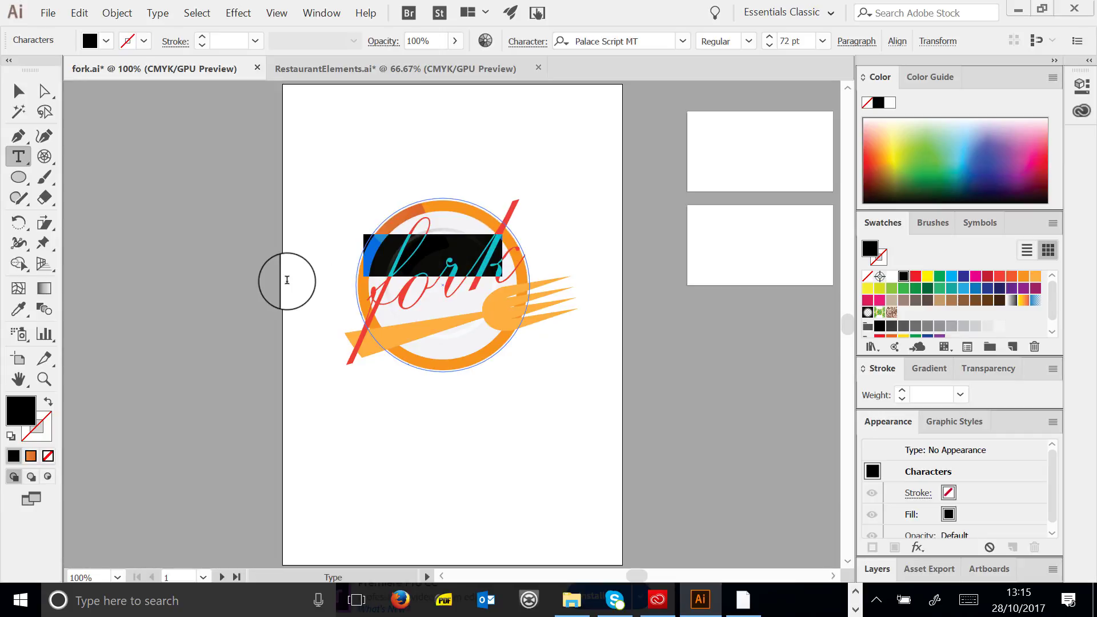
{"action": "left_click", "coordinate": [19, 90]}
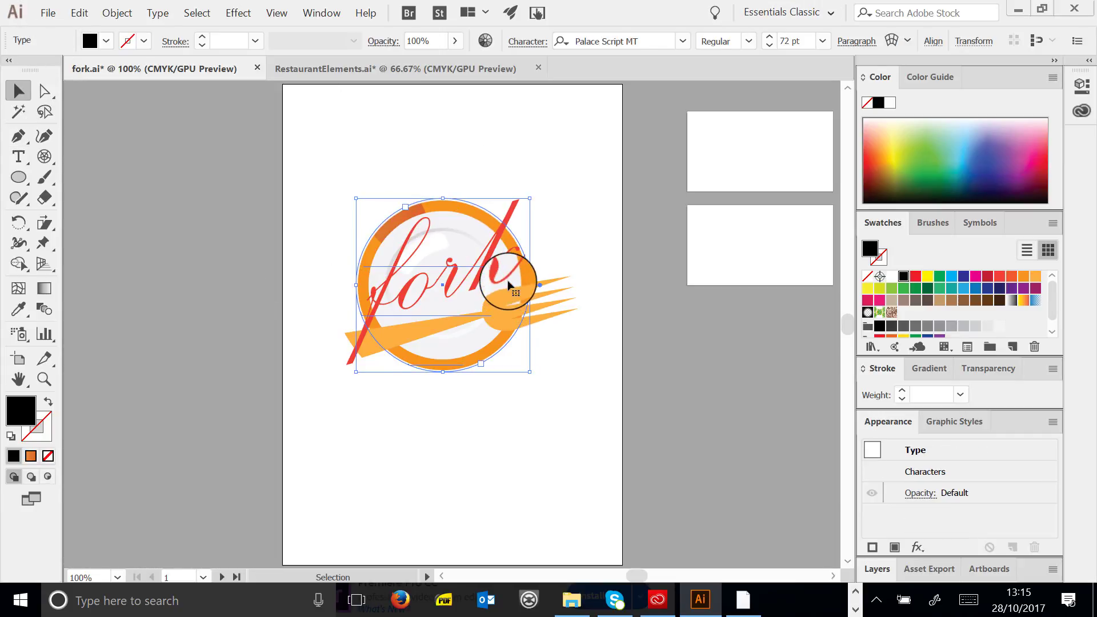
{"action": "left_click", "coordinate": [580, 220]}
Move the word "fork" up above the plate and set its font to Impact
{"action": "left_click_drag", "start_coordinate": [485, 257], "coordinate": [482, 184]}
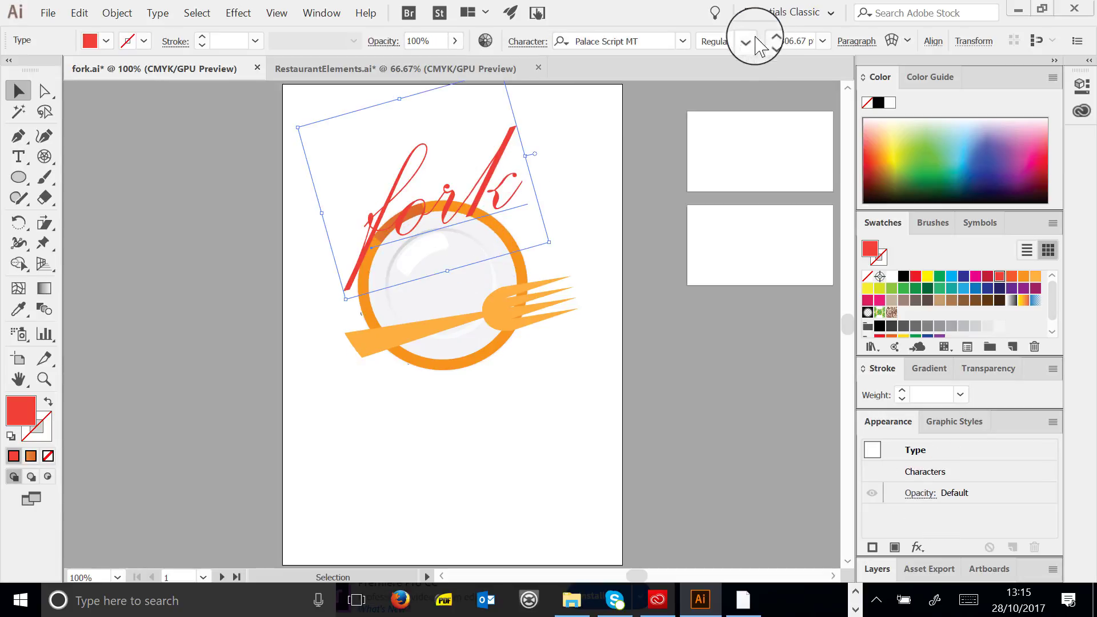
{"action": "left_click", "coordinate": [682, 40]}
{"action": "type", "text": "im"}
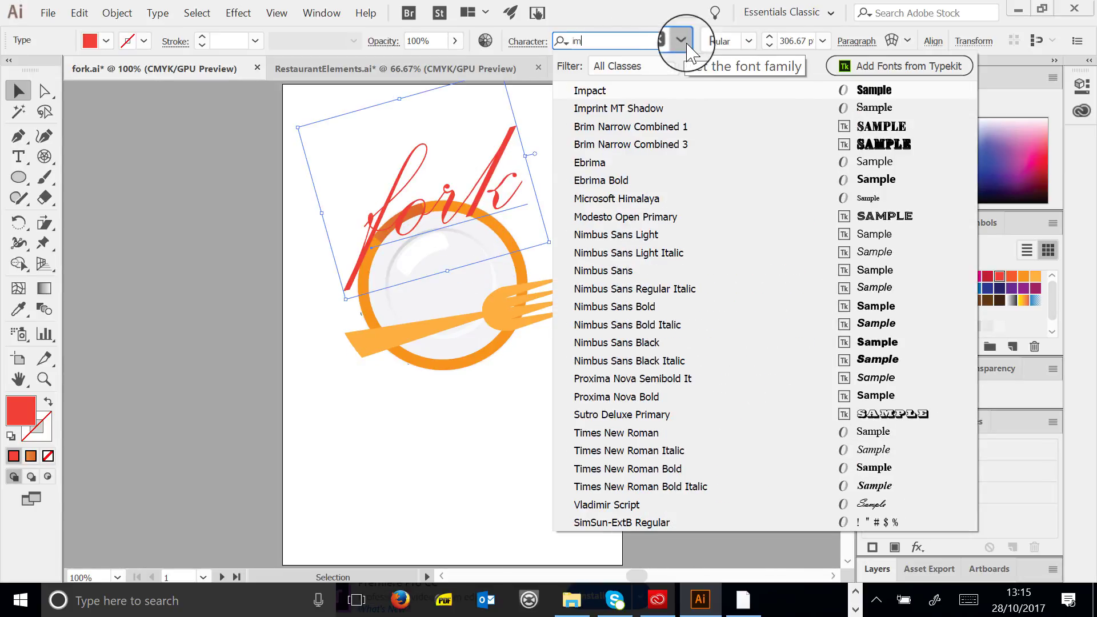
{"action": "left_click", "coordinate": [609, 92]}
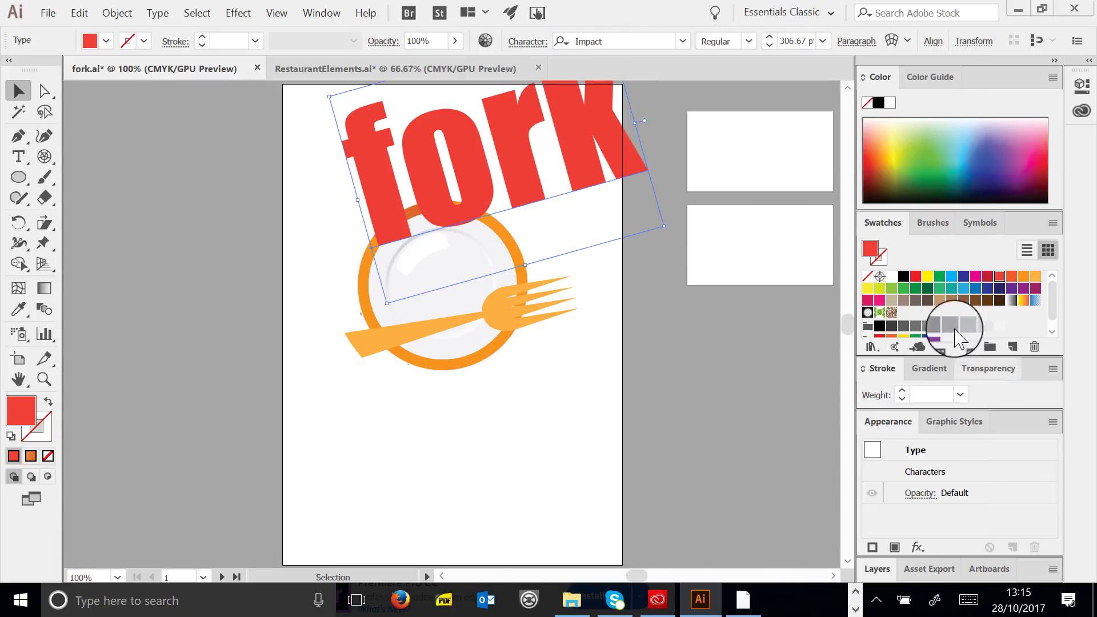
Shrink the word "fork" to about 149 pt and place it over the plate, just above the fork's handle
{"action": "left_click_drag", "start_coordinate": [581, 180], "coordinate": [497, 260]}
{"action": "left_click_drag", "start_coordinate": [583, 309], "coordinate": [480, 268]}
{"action": "left_click", "coordinate": [399, 252], "text": "shift"}
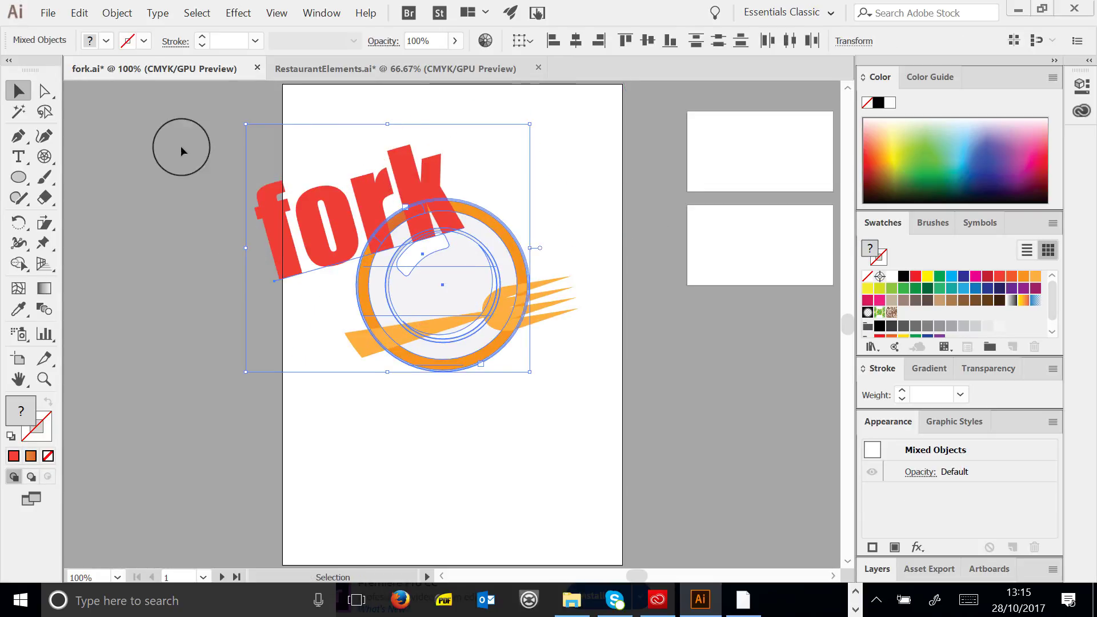
{"action": "left_click", "coordinate": [181, 145]}
{"action": "left_click_drag", "start_coordinate": [411, 212], "coordinate": [459, 250]}
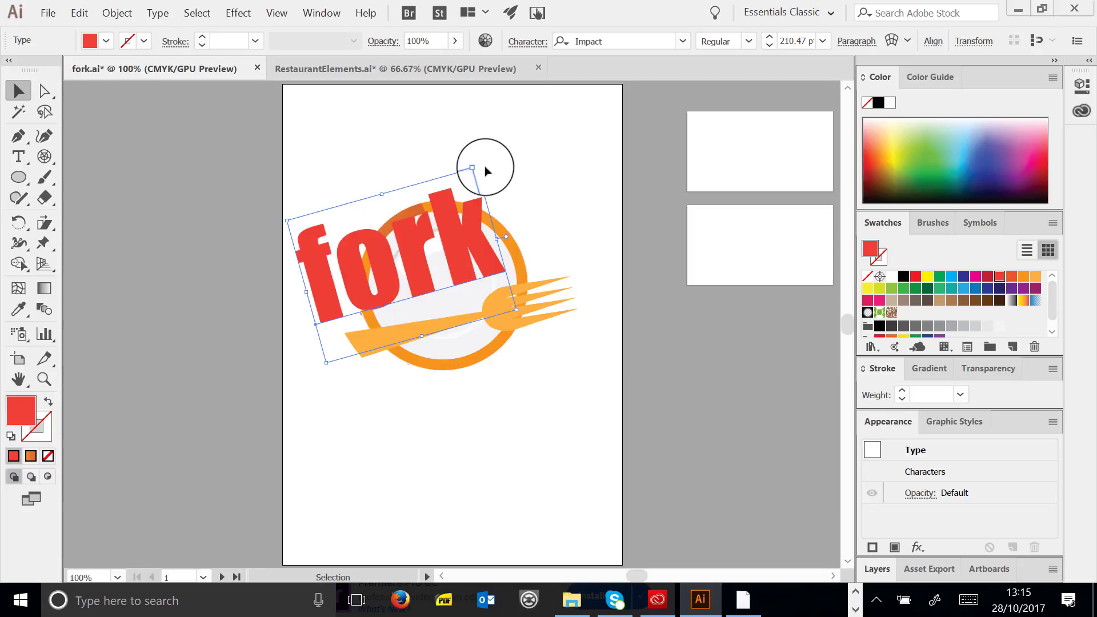
{"action": "left_click_drag", "start_coordinate": [477, 167], "coordinate": [453, 249]}
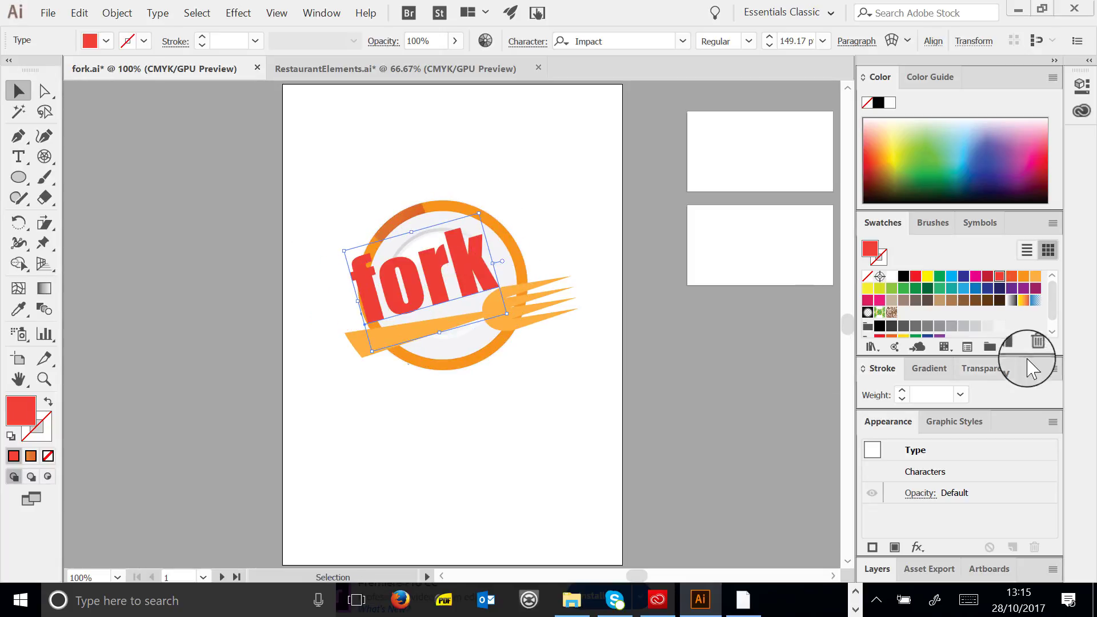
Try an orange fill on the word "fork", set it to orange-red, and shift the word slightly left and down
{"action": "left_click", "coordinate": [1023, 278]}
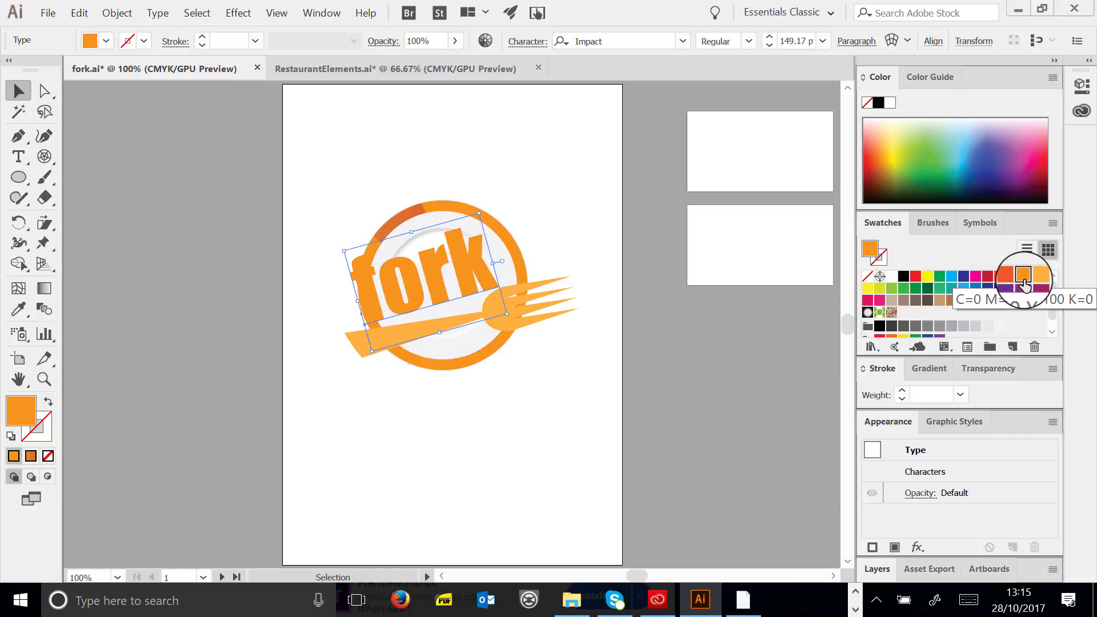
{"action": "left_click", "coordinate": [1012, 276]}
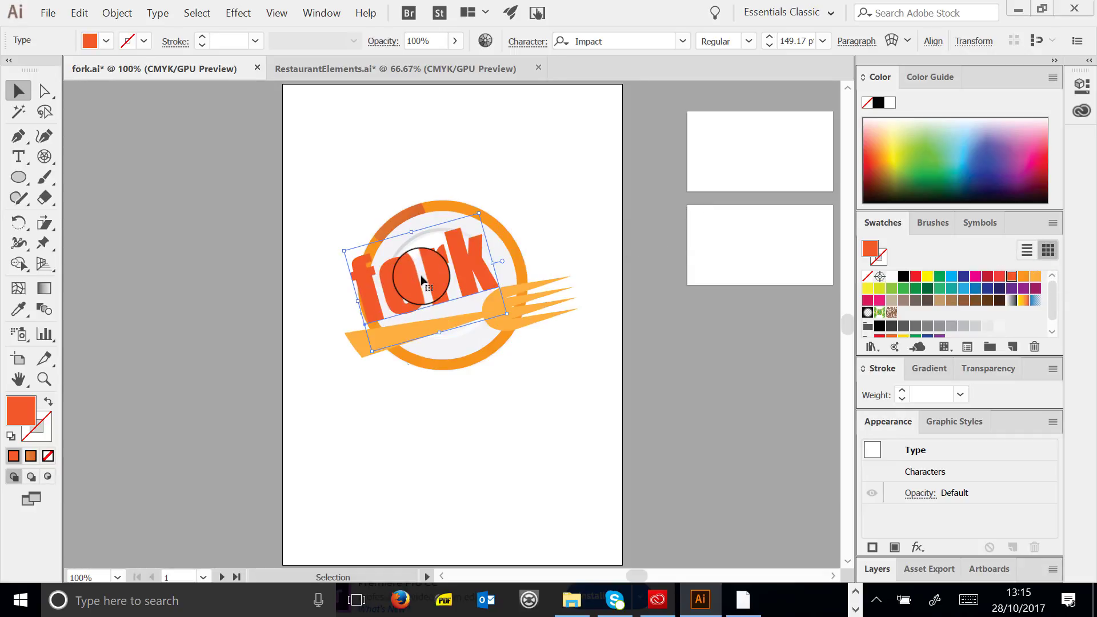
{"action": "left_click_drag", "start_coordinate": [422, 279], "coordinate": [409, 288]}
Delete the plate from behind the word and the fork
{"action": "left_click", "coordinate": [590, 251]}
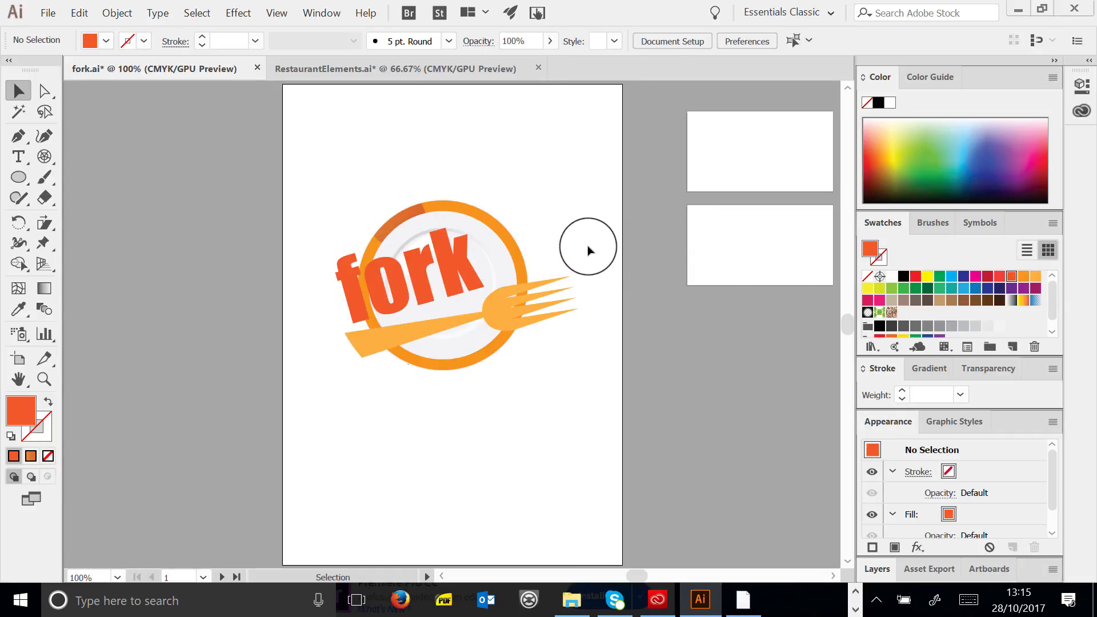
{"action": "left_click", "coordinate": [510, 251]}
{"action": "key", "text": "Delete"}
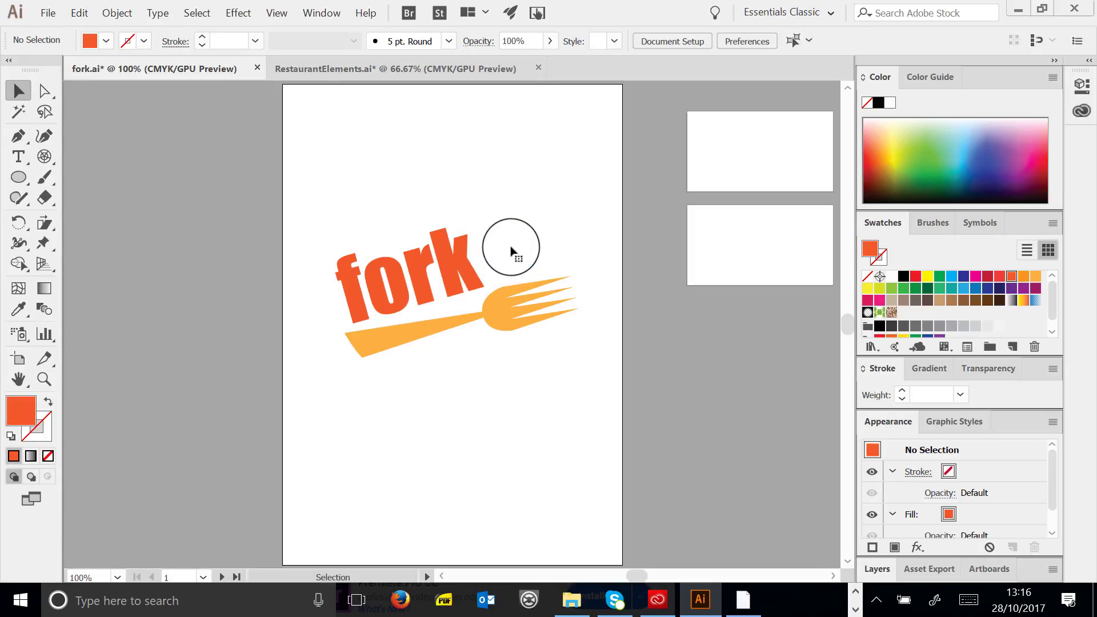
Rotate the word "fork" slightly clockwise and nudge it so it sits close above the fork's handle
{"action": "left_click", "coordinate": [451, 240]}
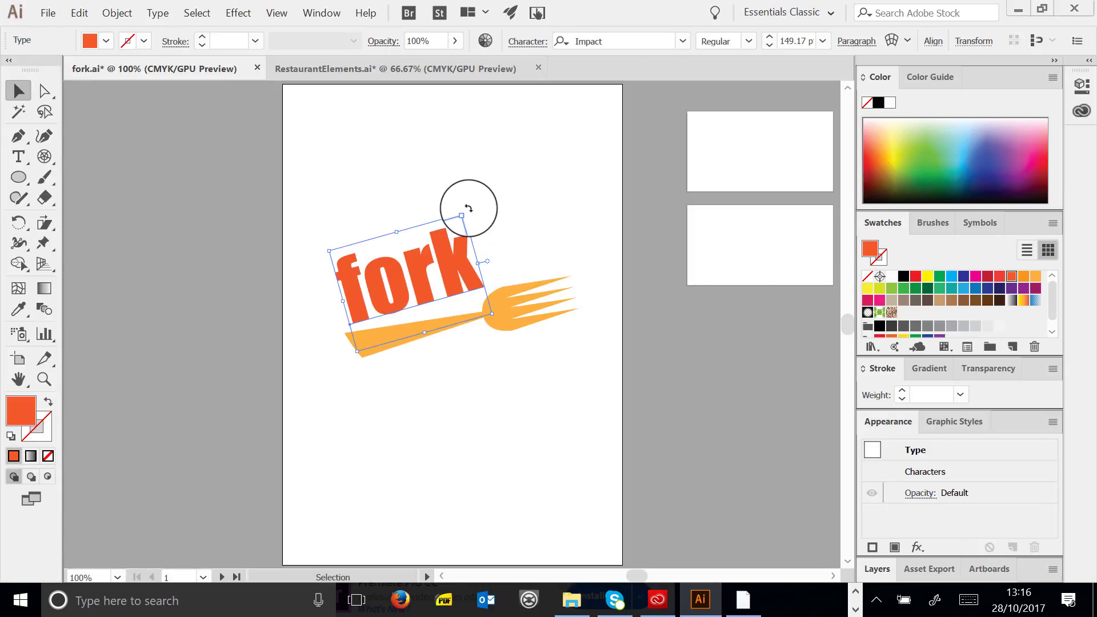
{"action": "left_click_drag", "start_coordinate": [469, 209], "coordinate": [482, 221]}
{"action": "left_click_drag", "start_coordinate": [428, 269], "coordinate": [421, 277]}
{"action": "left_click", "coordinate": [507, 216]}
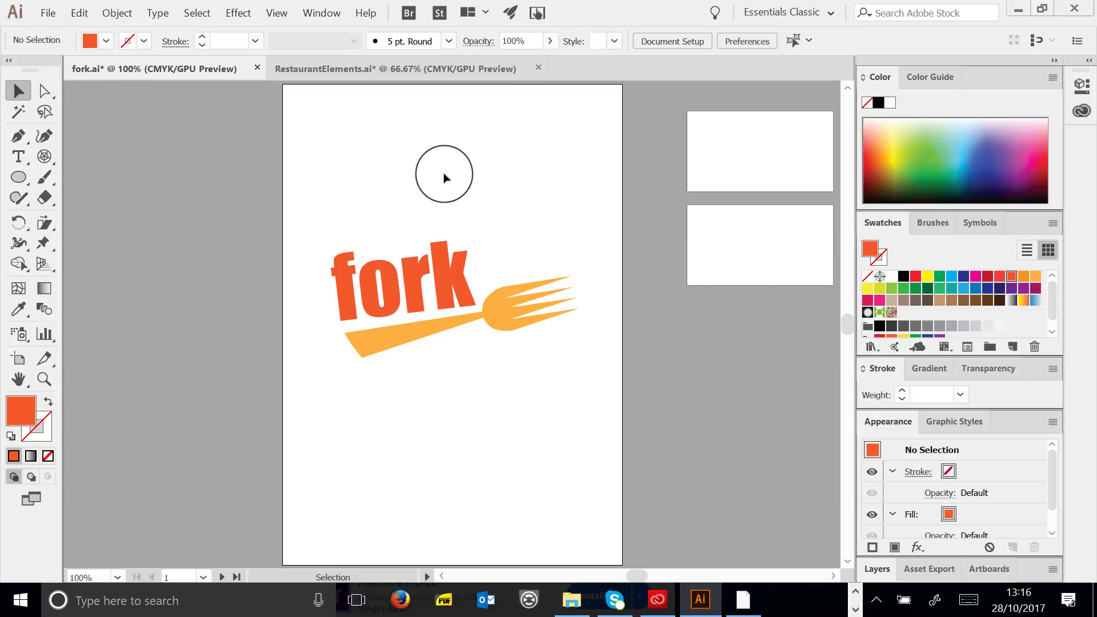
Group the word with the fork and place a copy, scaled to about 62 mm wide, on the upper small artboard
{"action": "left_click_drag", "start_coordinate": [301, 225], "coordinate": [579, 346]}
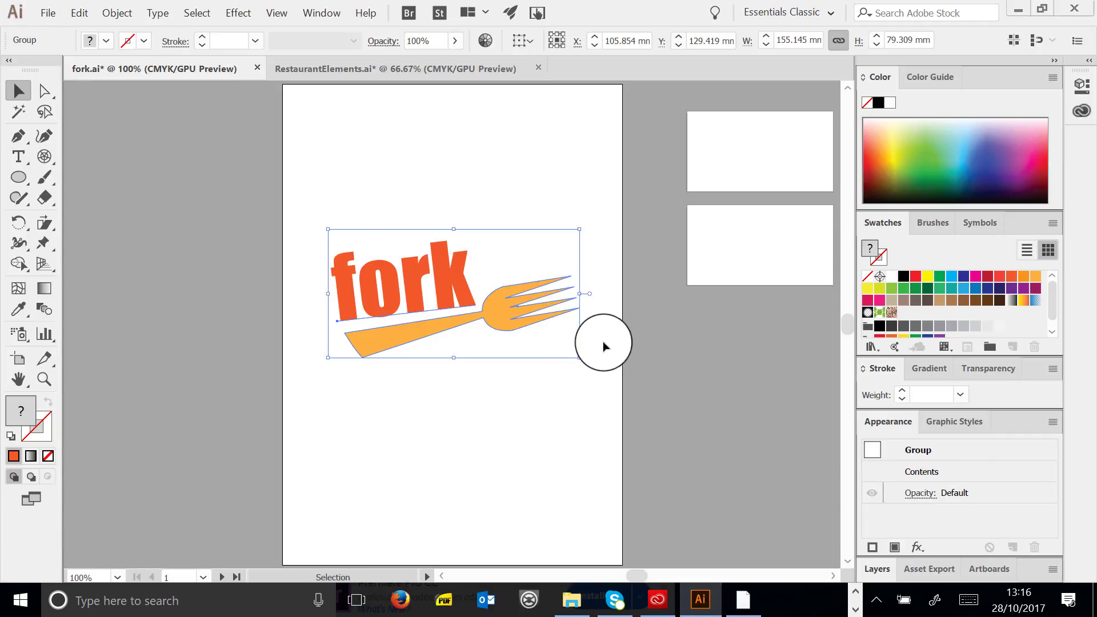
{"action": "left_click_drag", "start_coordinate": [637, 575], "coordinate": [646, 576]}
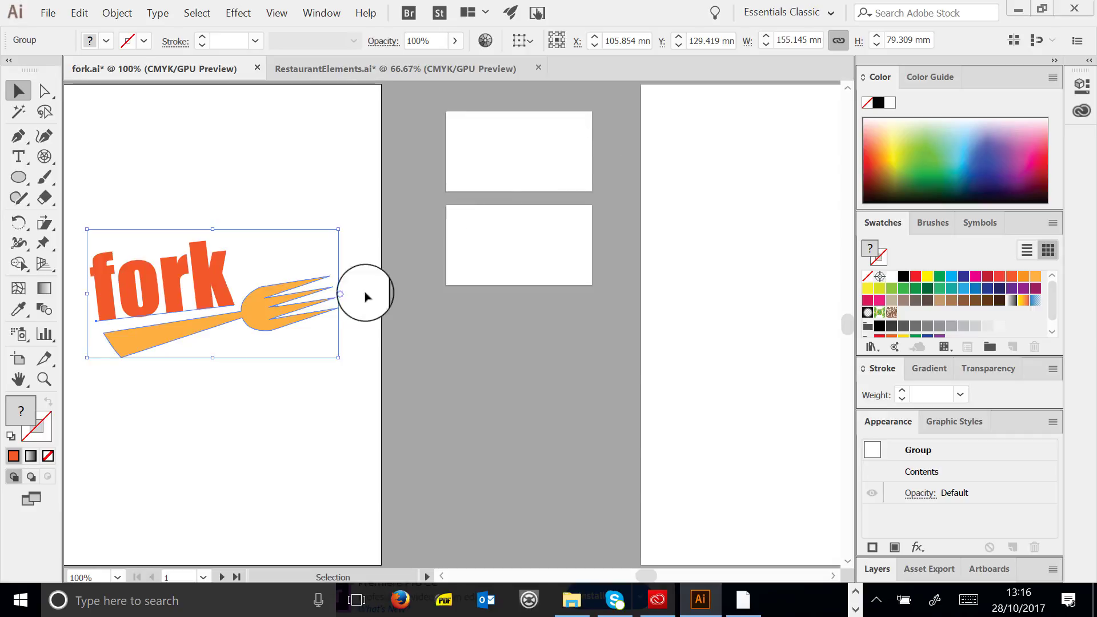
{"action": "left_click_drag", "start_coordinate": [142, 303], "coordinate": [382, 337]}
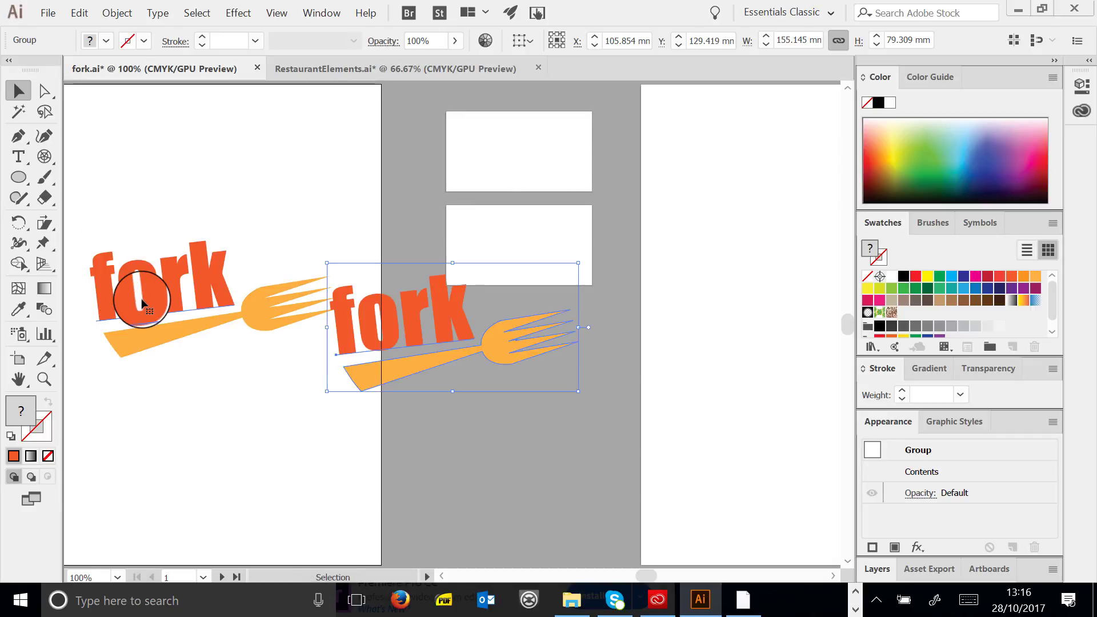
{"action": "left_click_drag", "start_coordinate": [578, 392], "coordinate": [428, 314]}
{"action": "left_click_drag", "start_coordinate": [371, 276], "coordinate": [516, 137]}
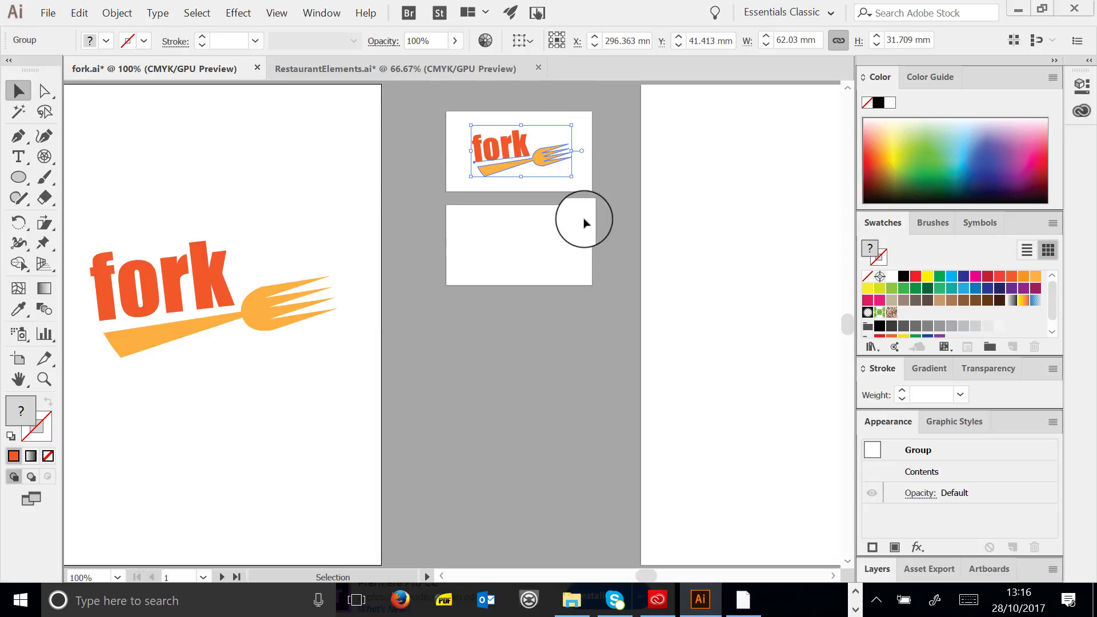
Duplicate the small logo onto the lower small artboard, directly beneath the first one
{"action": "left_click", "coordinate": [44, 379]}
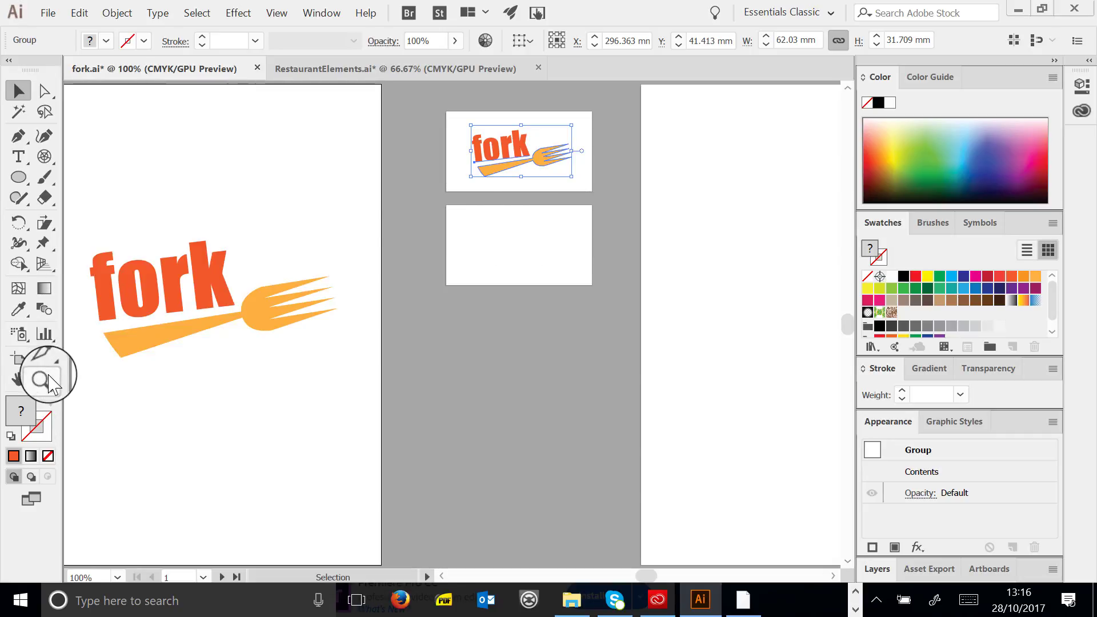
{"action": "left_click", "coordinate": [490, 291]}
{"action": "left_click", "coordinate": [490, 291]}
{"action": "scroll", "coordinate": [590, 233], "scroll_direction": "up", "scroll_amount": 2}
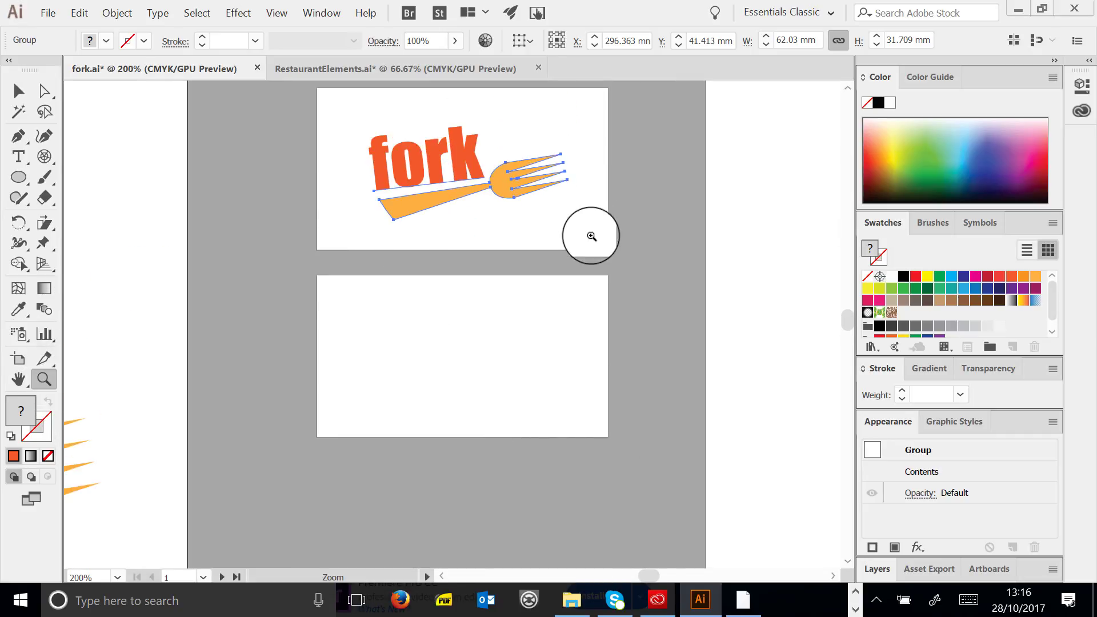
{"action": "left_click", "coordinate": [14, 85]}
{"action": "left_click", "coordinate": [440, 153]}
{"action": "left_click", "coordinate": [522, 201]}
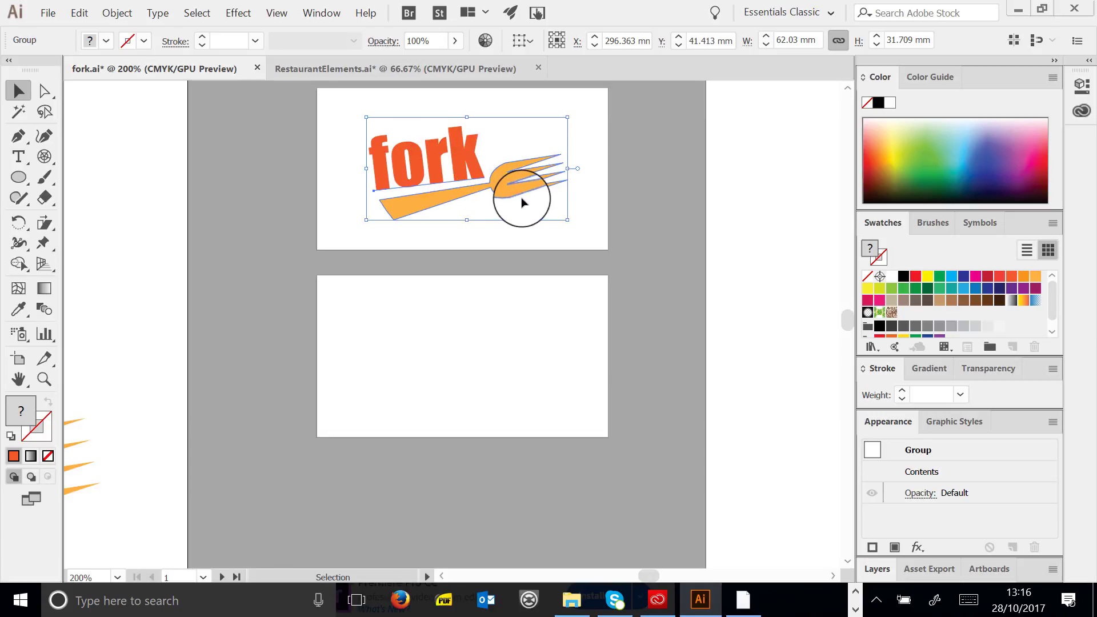
{"action": "key", "text": "ctrl+v"}
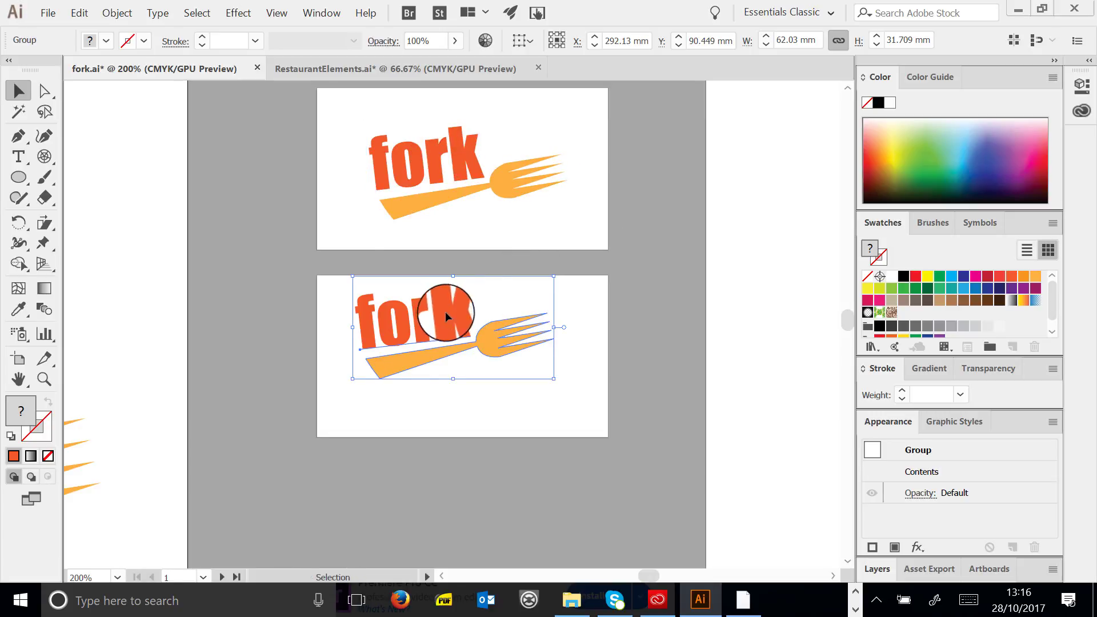
{"action": "left_click_drag", "start_coordinate": [444, 311], "coordinate": [458, 329]}
Ungroup the logo copy on the lower small artboard and move its fork off to the right
{"action": "left_click", "coordinate": [117, 13]}
{"action": "left_click", "coordinate": [194, 103]}
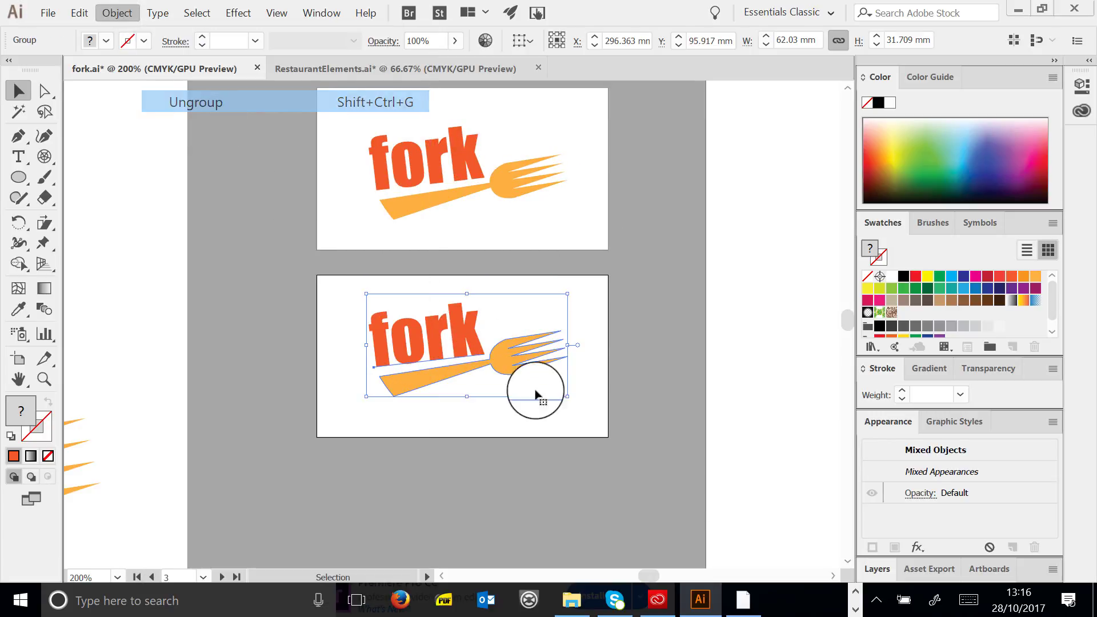
{"action": "left_click", "coordinate": [609, 428]}
{"action": "left_click_drag", "start_coordinate": [517, 358], "coordinate": [711, 280]}
Delete the word "fork" from the lower small artboard and move the loose fork fully clear of it
{"action": "left_click", "coordinate": [435, 361]}
{"action": "left_click_drag", "start_coordinate": [435, 361], "coordinate": [367, 478]}
{"action": "key", "text": "Delete"}
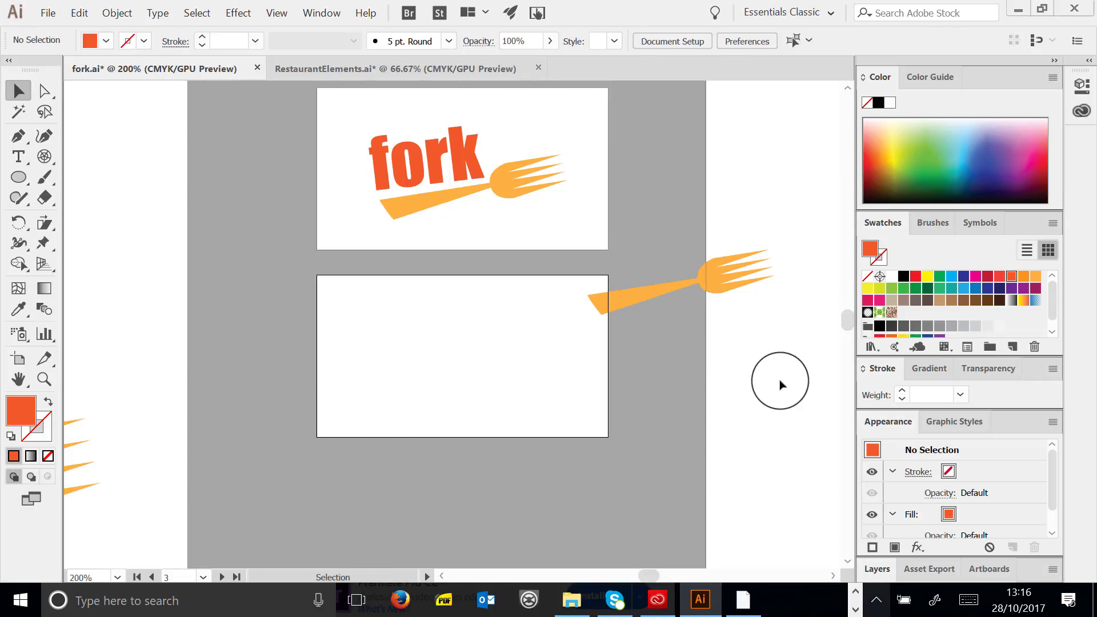
{"action": "left_click_drag", "start_coordinate": [620, 300], "coordinate": [668, 260]}
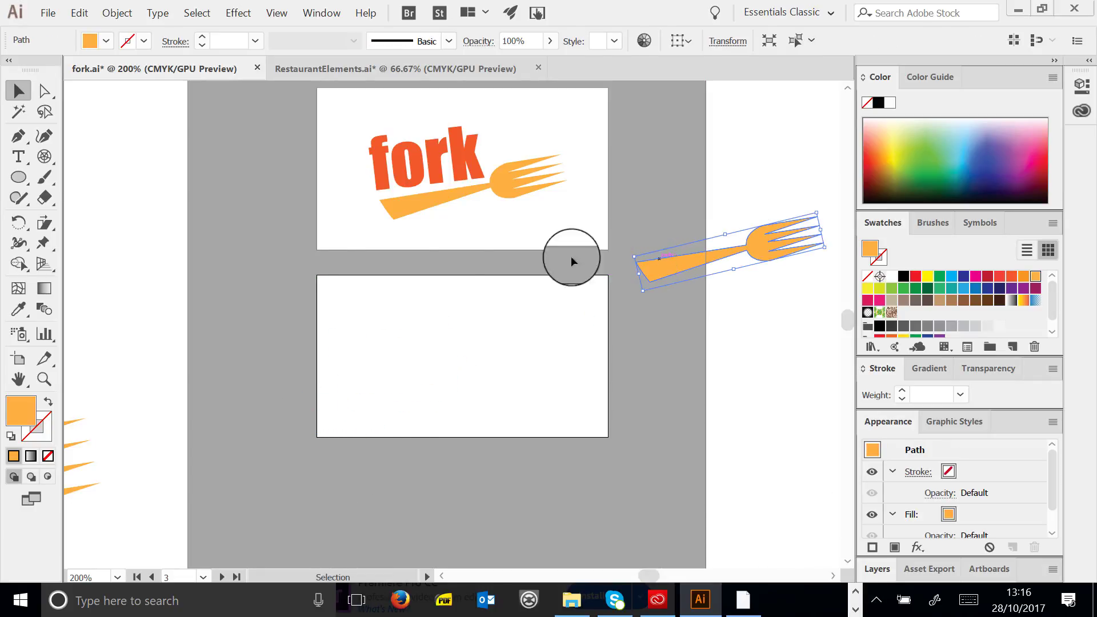
Draw a light orange rectangle that covers the whole lower small artboard
{"action": "left_click", "coordinate": [19, 177]}
{"action": "left_click_drag", "start_coordinate": [19, 184], "coordinate": [70, 178]}
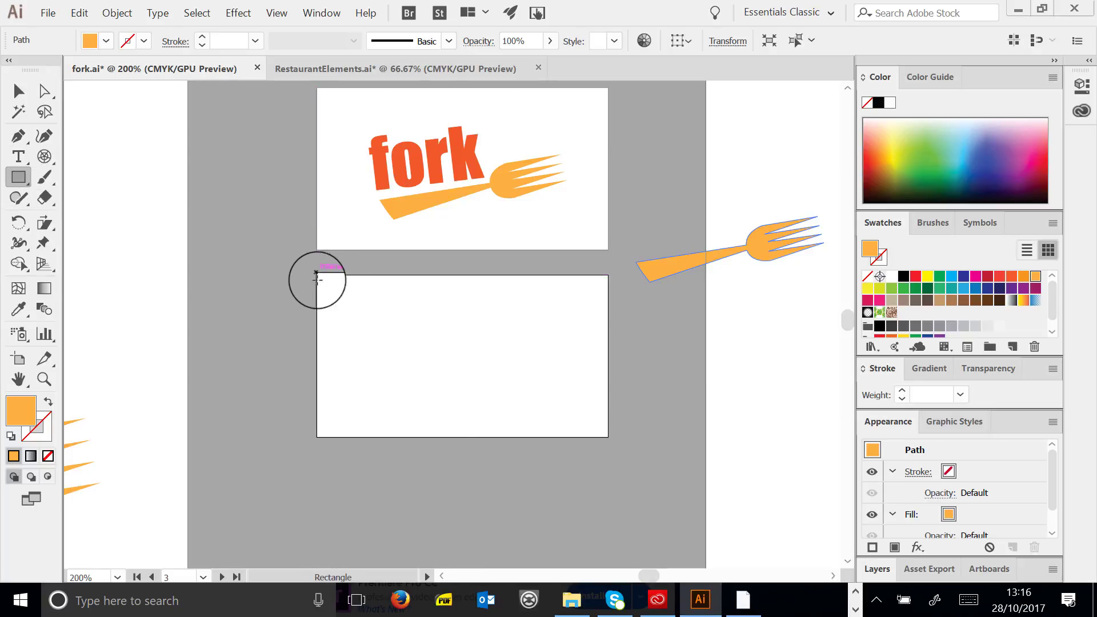
{"action": "left_click_drag", "start_coordinate": [317, 276], "coordinate": [607, 435]}
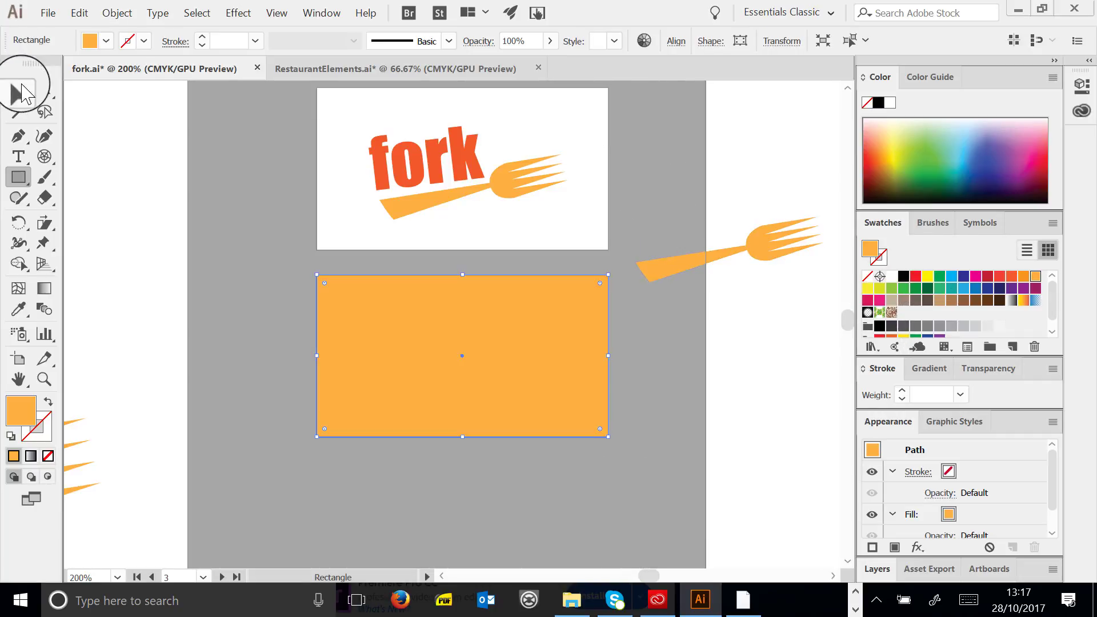
Move the loose fork onto the light orange rectangle and fill it with orange-red
{"action": "left_click", "coordinate": [22, 92]}
{"action": "left_click_drag", "start_coordinate": [762, 248], "coordinate": [471, 340]}
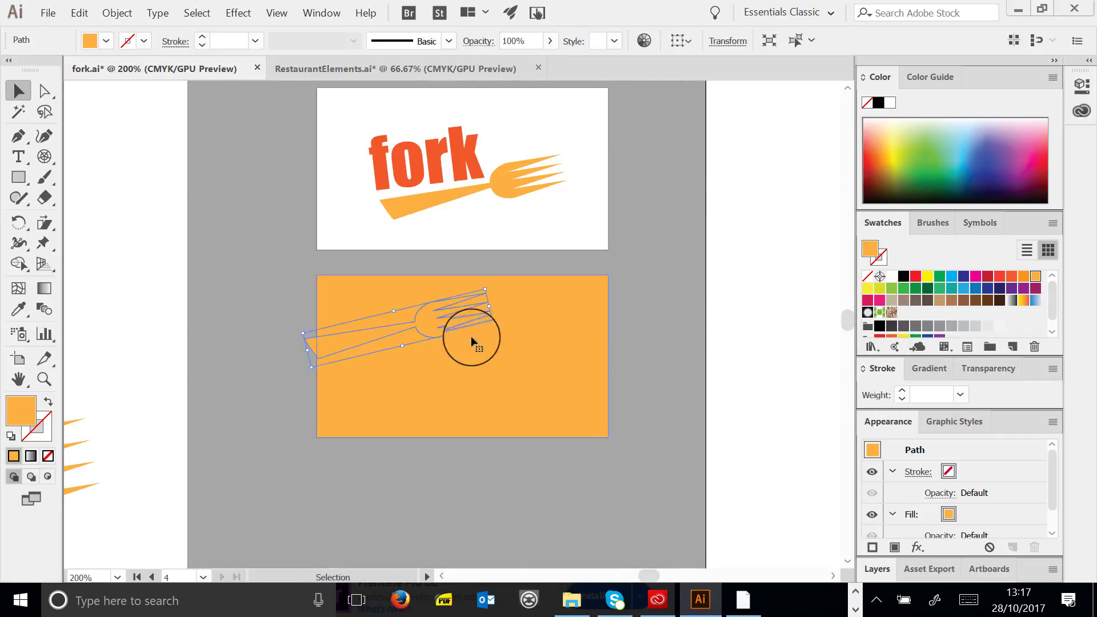
{"action": "left_click", "coordinate": [1012, 276]}
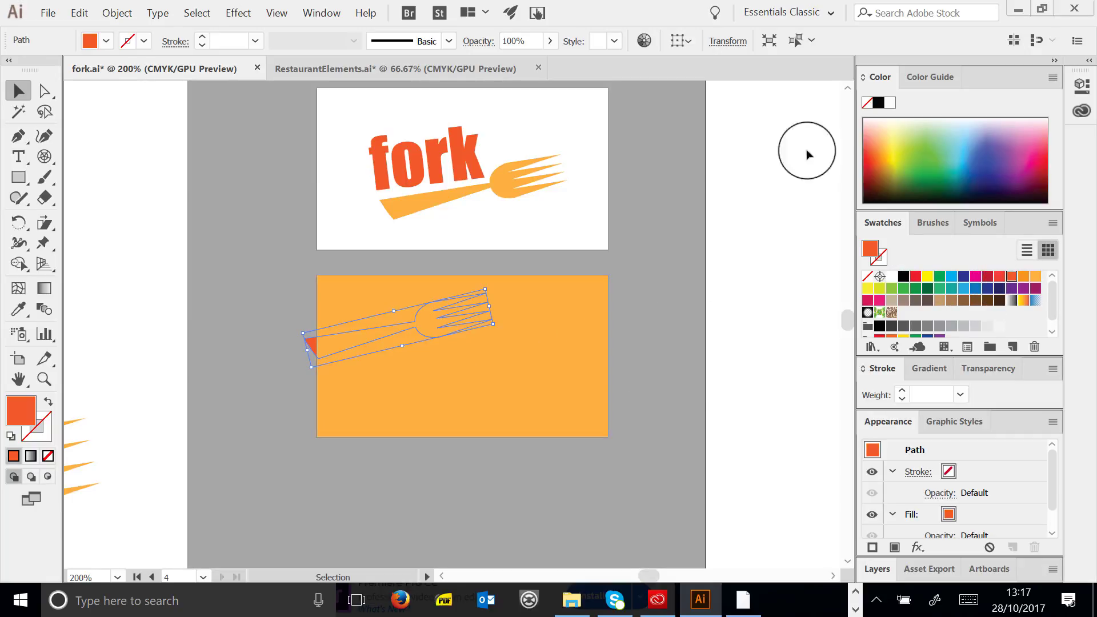
Fill the fork on the lower small artboard with a darker orange and bring it to the front
{"action": "left_click", "coordinate": [1023, 276]}
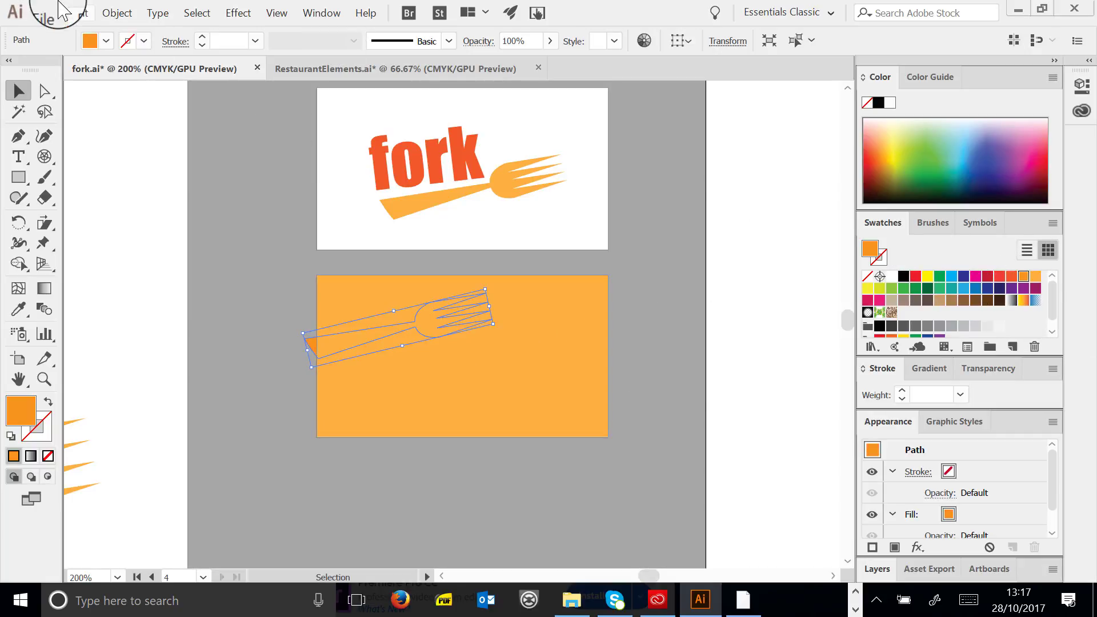
{"action": "left_click", "coordinate": [125, 17]}
{"action": "mouse_move", "coordinate": [191, 50]}
{"action": "left_click", "coordinate": [514, 57]}
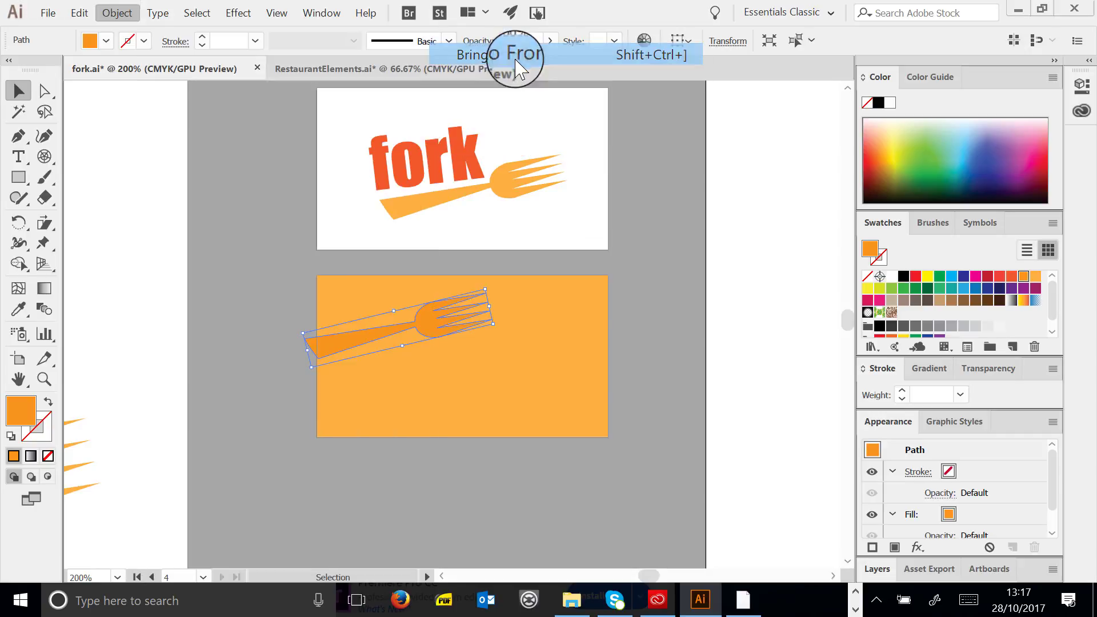
Enlarge the darker orange fork and place it across the upper part of the light orange rectangle, overhanging its edges
{"action": "left_click_drag", "start_coordinate": [500, 323], "coordinate": [600, 319]}
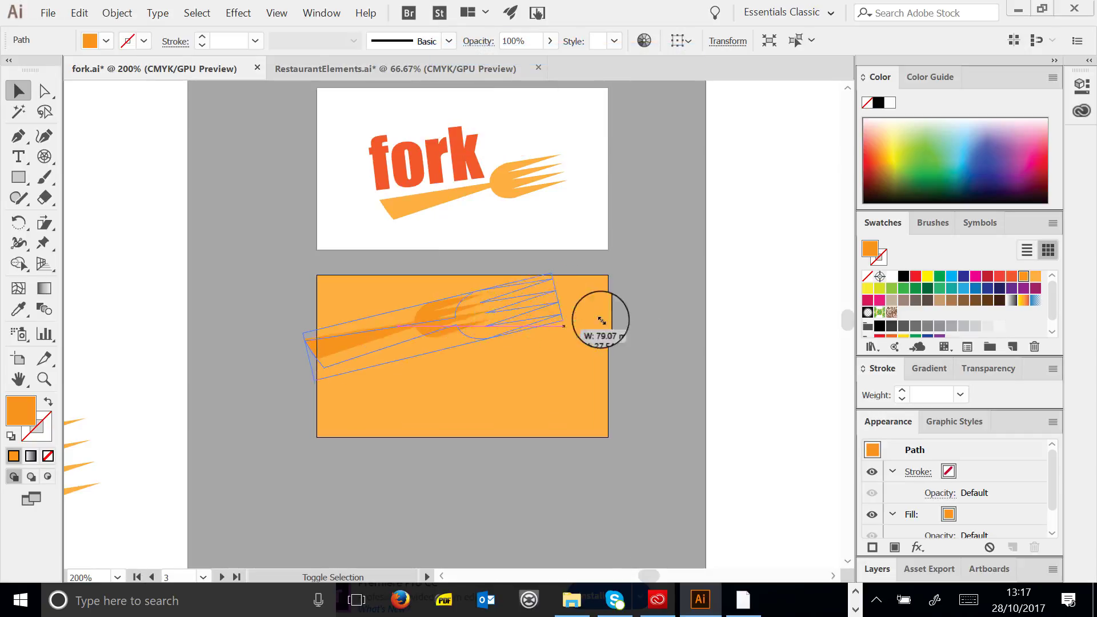
{"action": "left_click_drag", "start_coordinate": [534, 314], "coordinate": [496, 303]}
{"action": "left_click", "coordinate": [667, 366]}
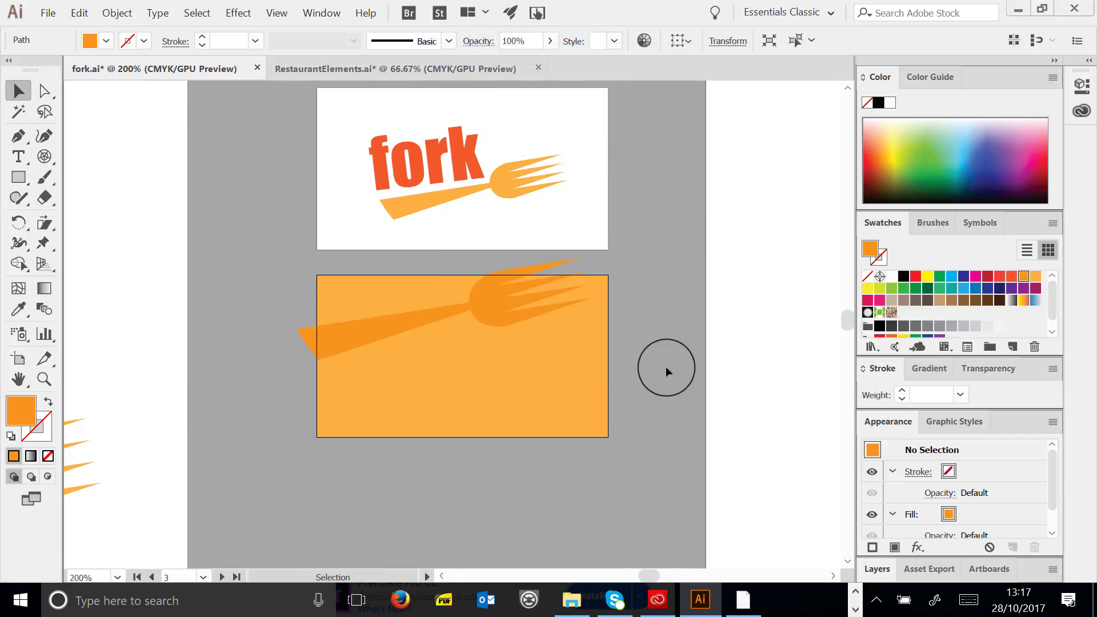
Add a text area on the orange card reading "Name", "Number" and "Web Address" on three lines, in red 11 pt Impact
{"action": "left_click", "coordinate": [19, 156]}
{"action": "left_click_drag", "start_coordinate": [438, 350], "coordinate": [569, 415]}
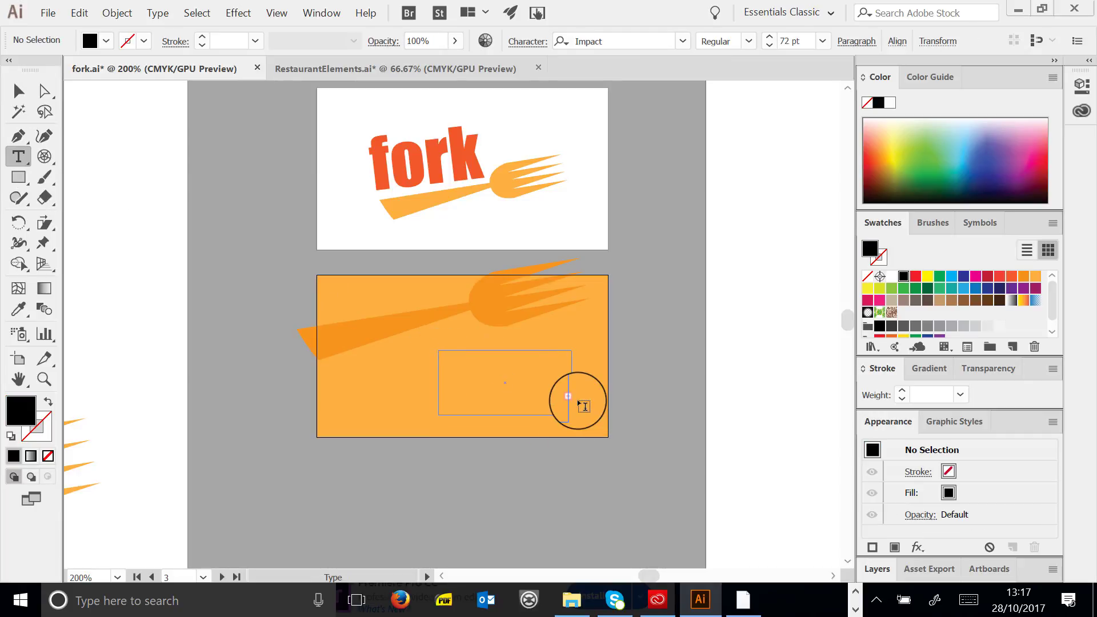
{"action": "left_click", "coordinate": [822, 41]}
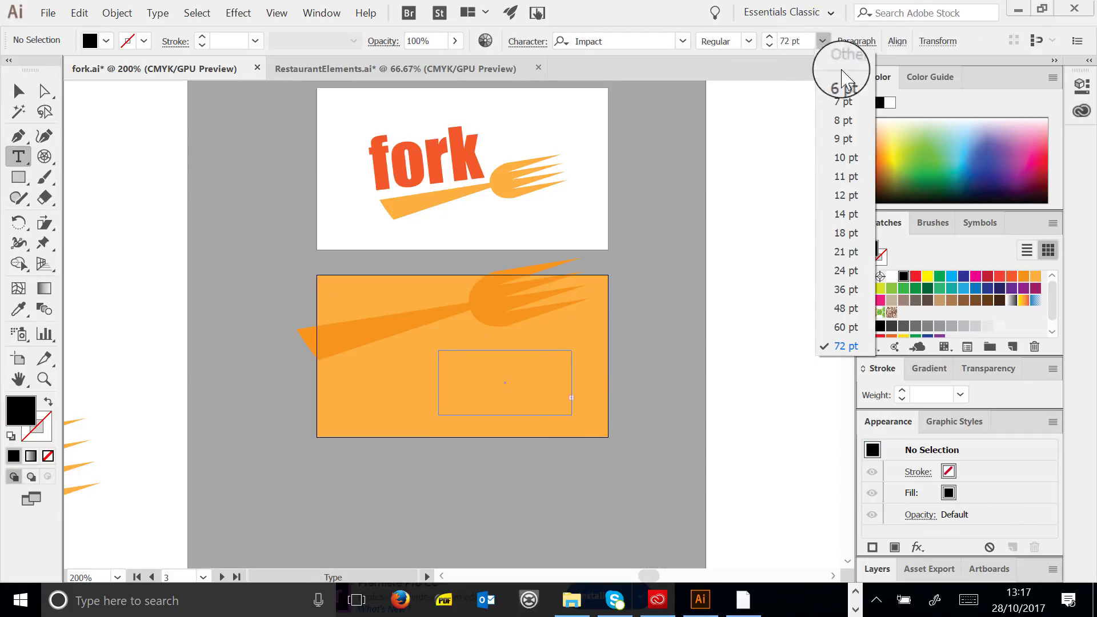
{"action": "left_click", "coordinate": [842, 201]}
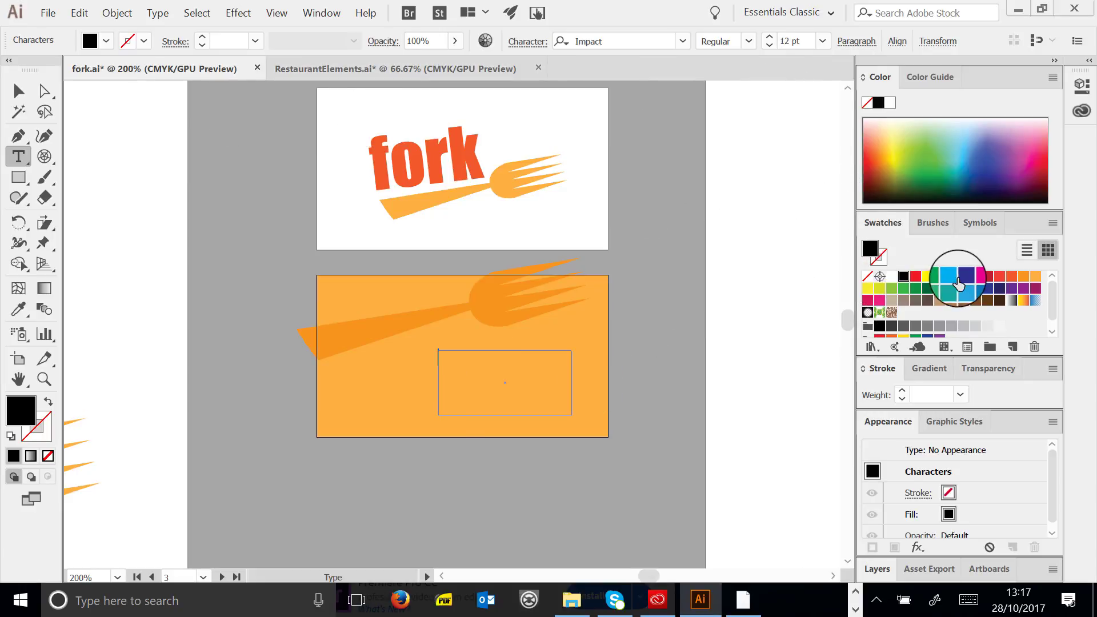
{"action": "left_click", "coordinate": [1000, 277]}
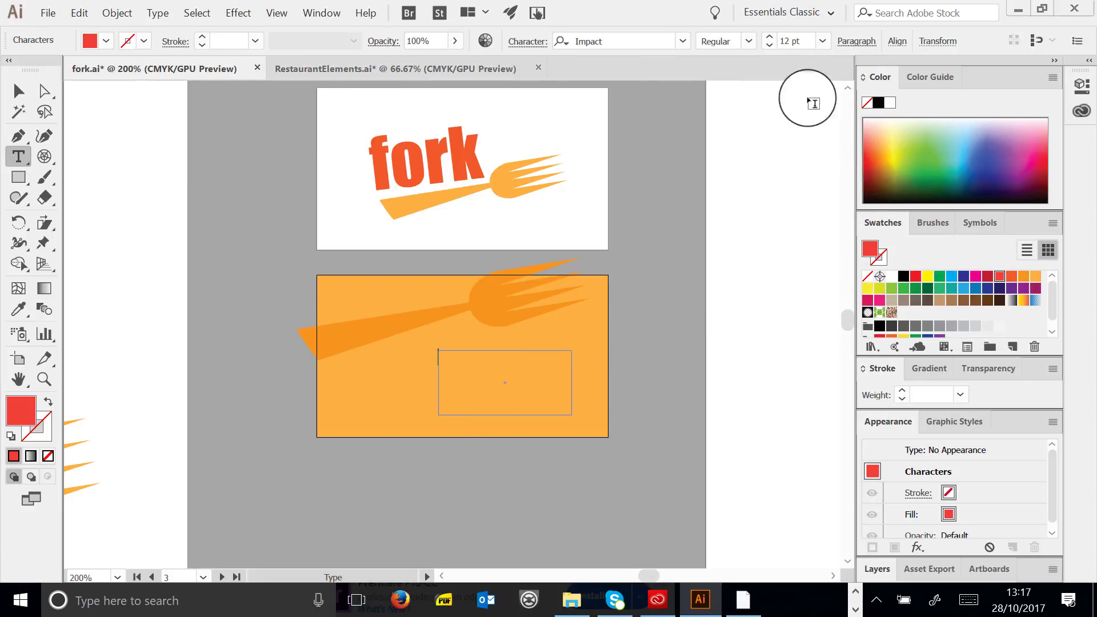
{"action": "left_click", "coordinate": [822, 41]}
{"action": "left_click", "coordinate": [844, 176]}
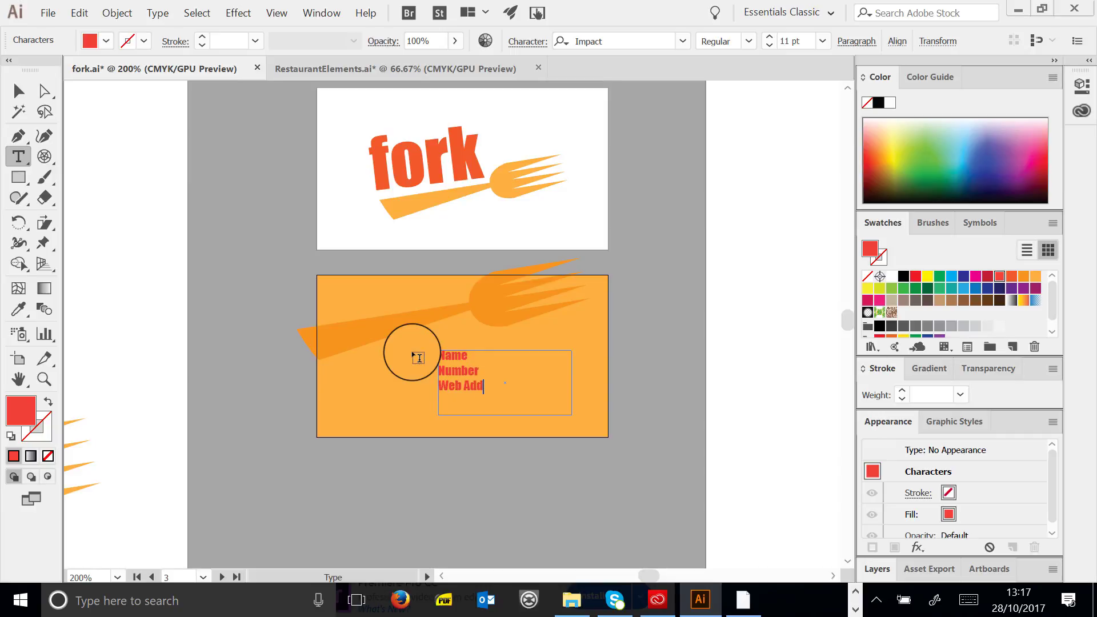
Move the contact text block slightly down and to the left on the orange card
{"action": "left_click", "coordinate": [18, 90]}
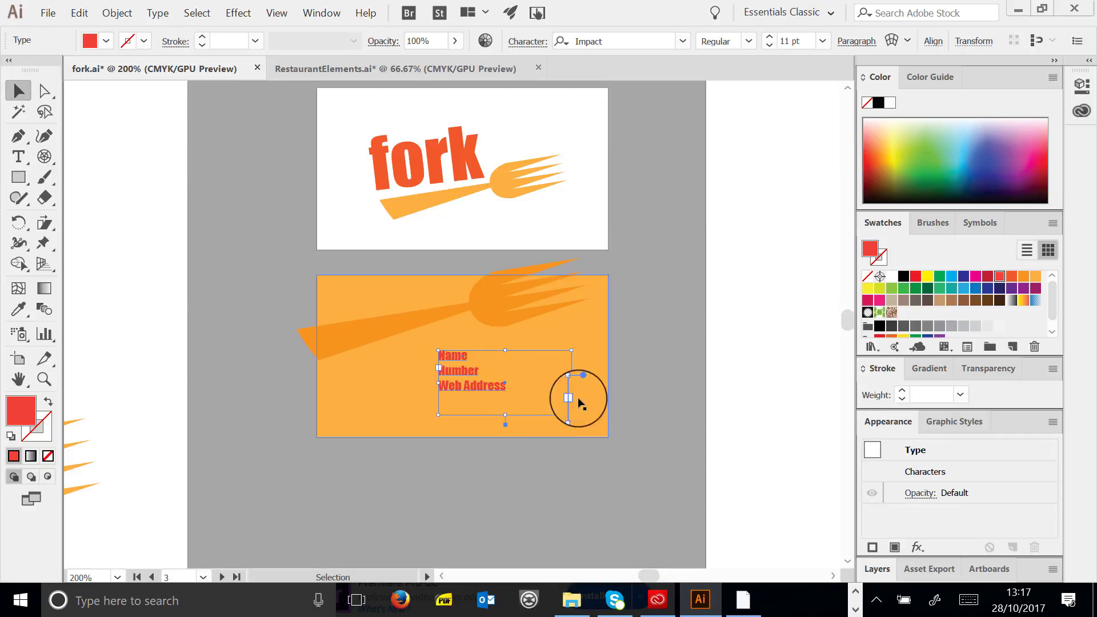
{"action": "left_click", "coordinate": [607, 392]}
{"action": "left_click_drag", "start_coordinate": [482, 381], "coordinate": [457, 395]}
Duplicate the orange fork, rotate the copy to face the opposite way along the card's lower edge, and fill it with red
{"action": "left_click", "coordinate": [418, 320]}
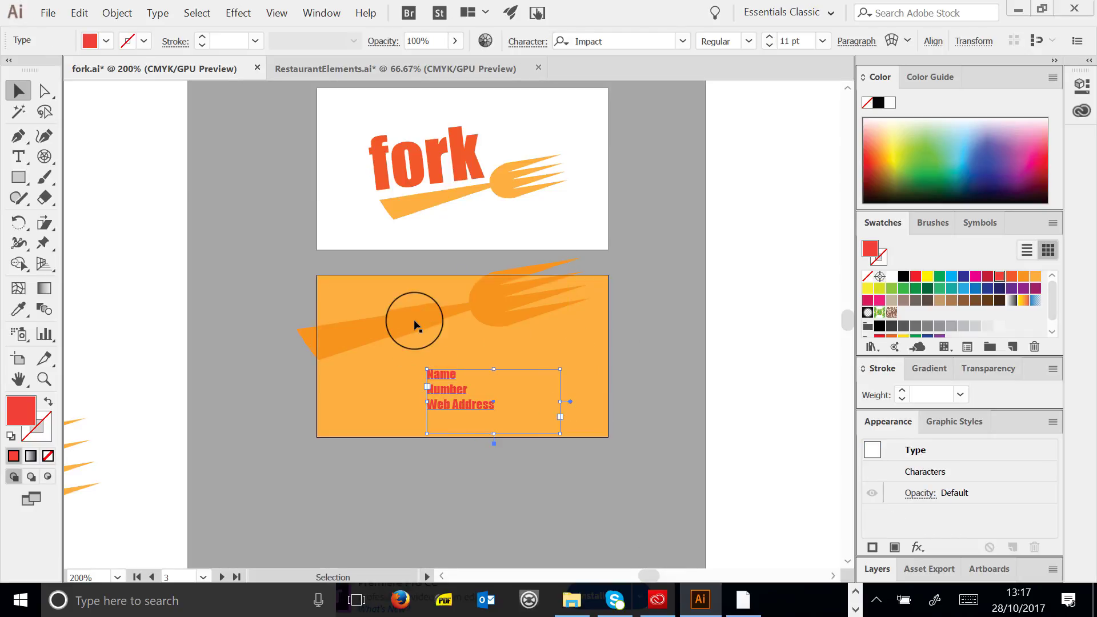
{"action": "left_click_drag", "start_coordinate": [435, 336], "coordinate": [563, 411]}
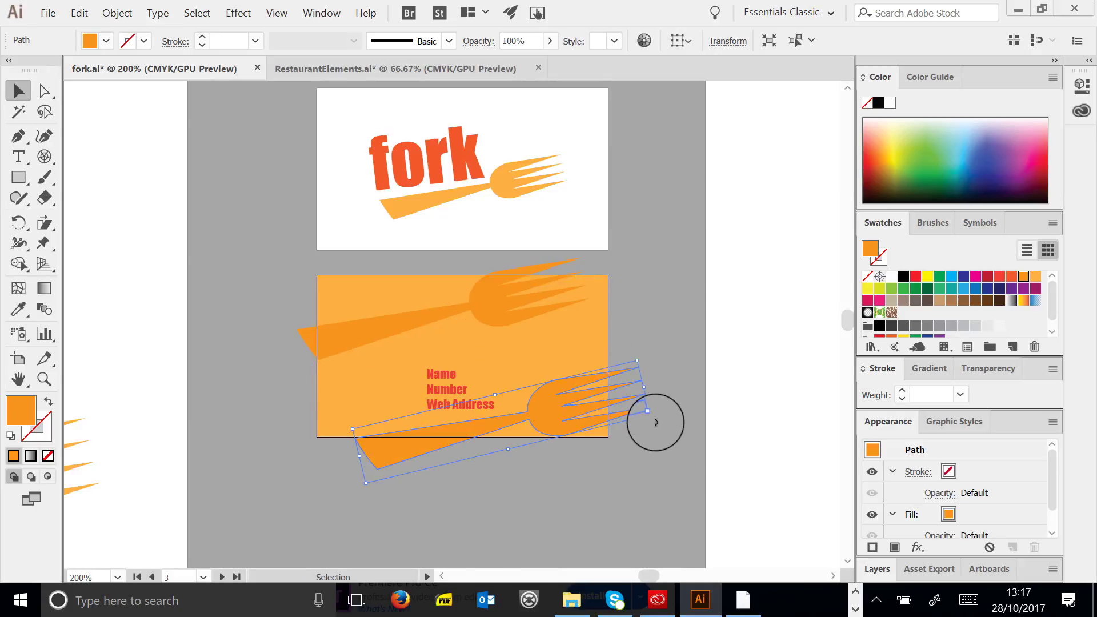
{"action": "left_click_drag", "start_coordinate": [655, 423], "coordinate": [343, 411]}
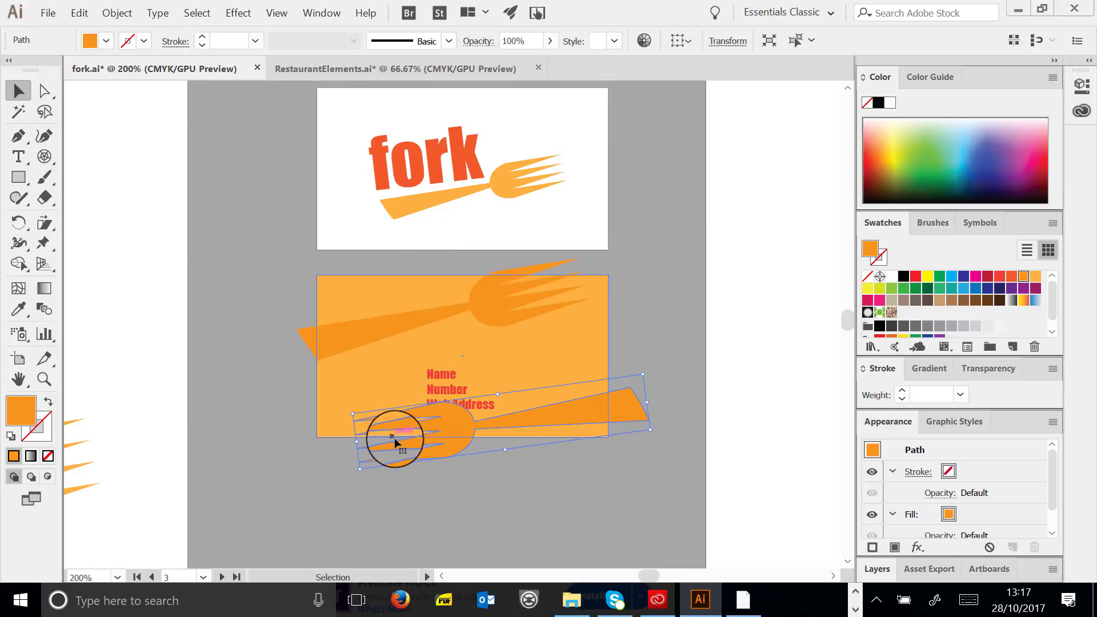
{"action": "left_click_drag", "start_coordinate": [394, 440], "coordinate": [409, 423]}
{"action": "left_click", "coordinate": [999, 276]}
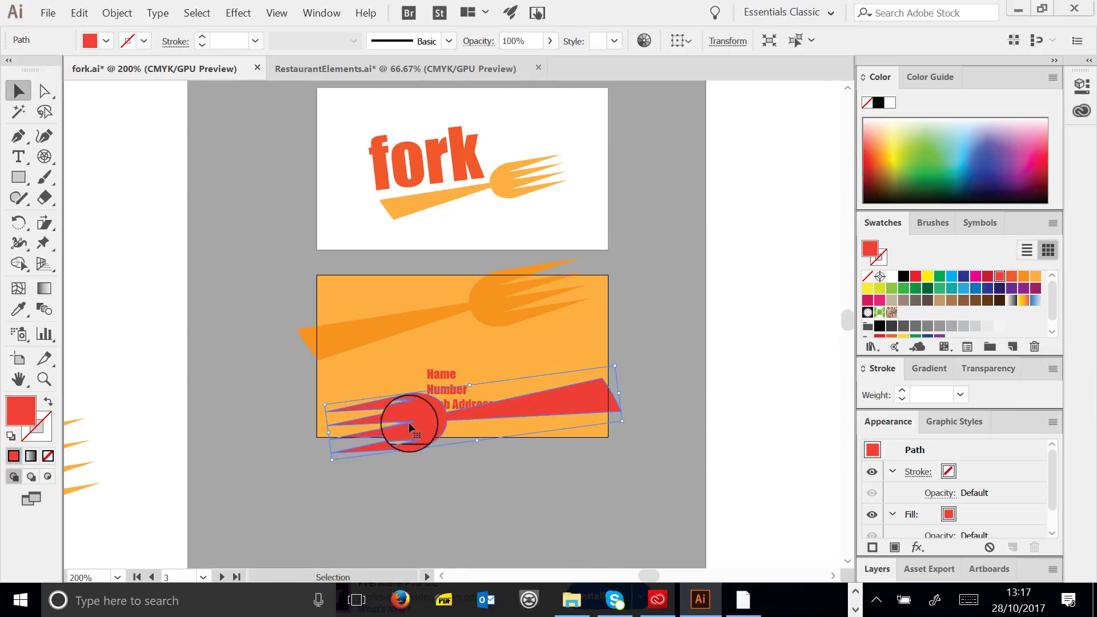
Move the contact text block up so it sits between the two forks on the orange card
{"action": "left_click_drag", "start_coordinate": [443, 380], "coordinate": [442, 348]}
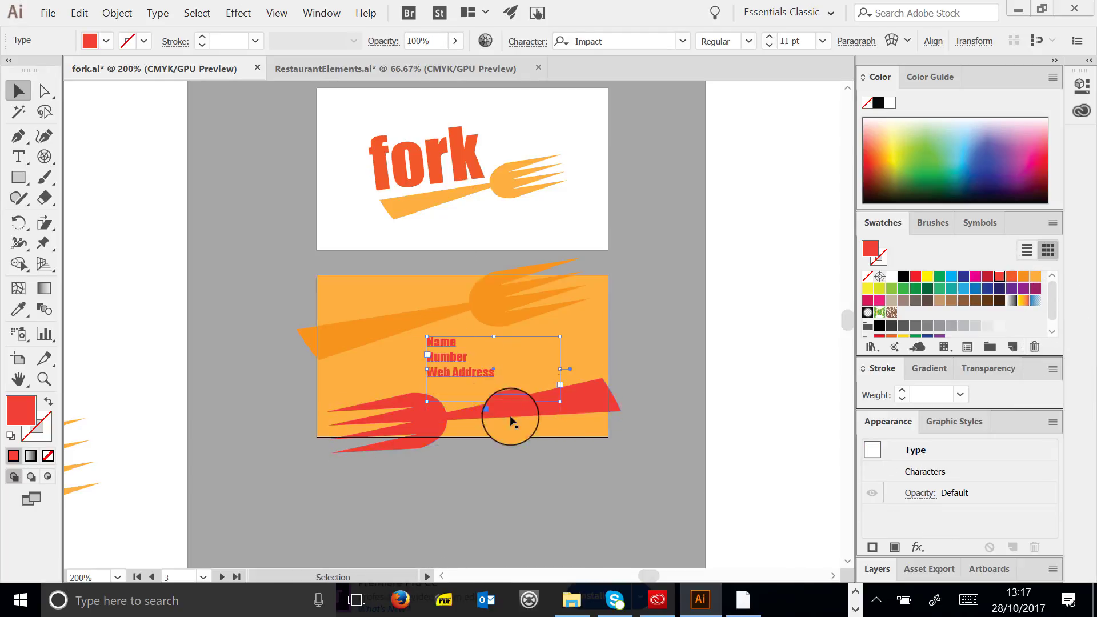
{"action": "left_click", "coordinate": [452, 472]}
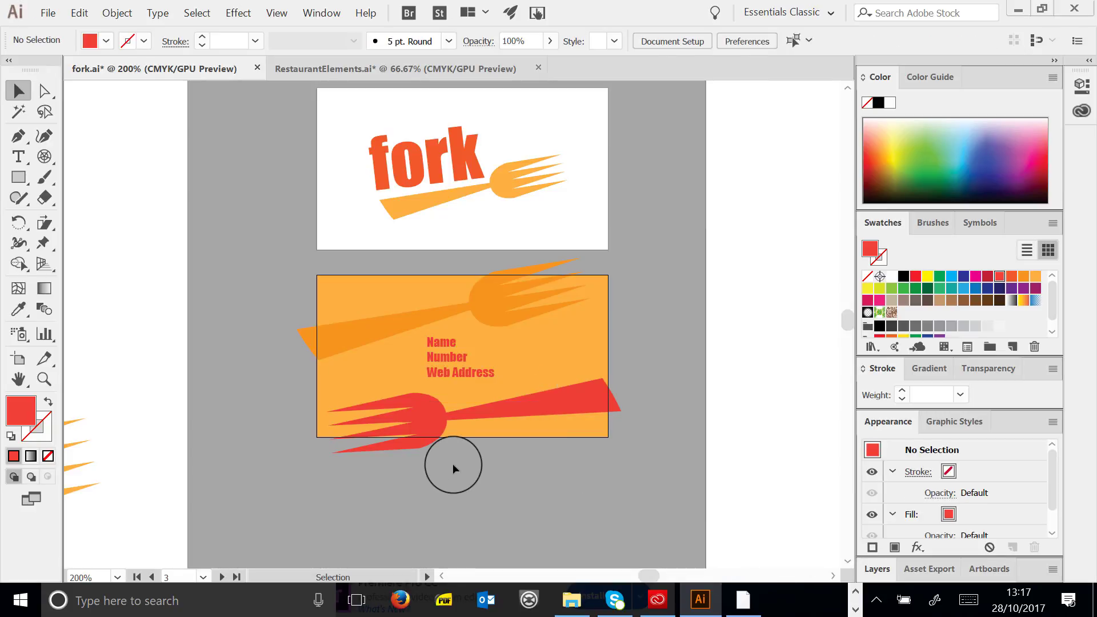
{"action": "left_click", "coordinate": [44, 379]}
{"action": "left_click", "coordinate": [297, 284], "text": "alt"}
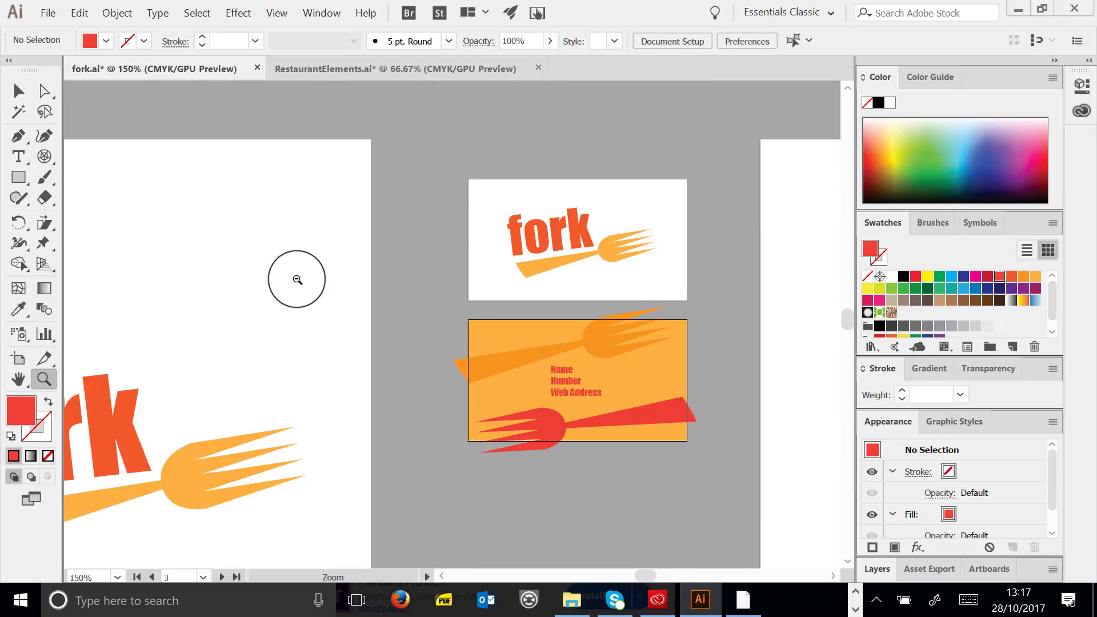
{"action": "left_click", "coordinate": [464, 323], "text": "alt"}
{"action": "left_click", "coordinate": [505, 372], "text": "alt"}
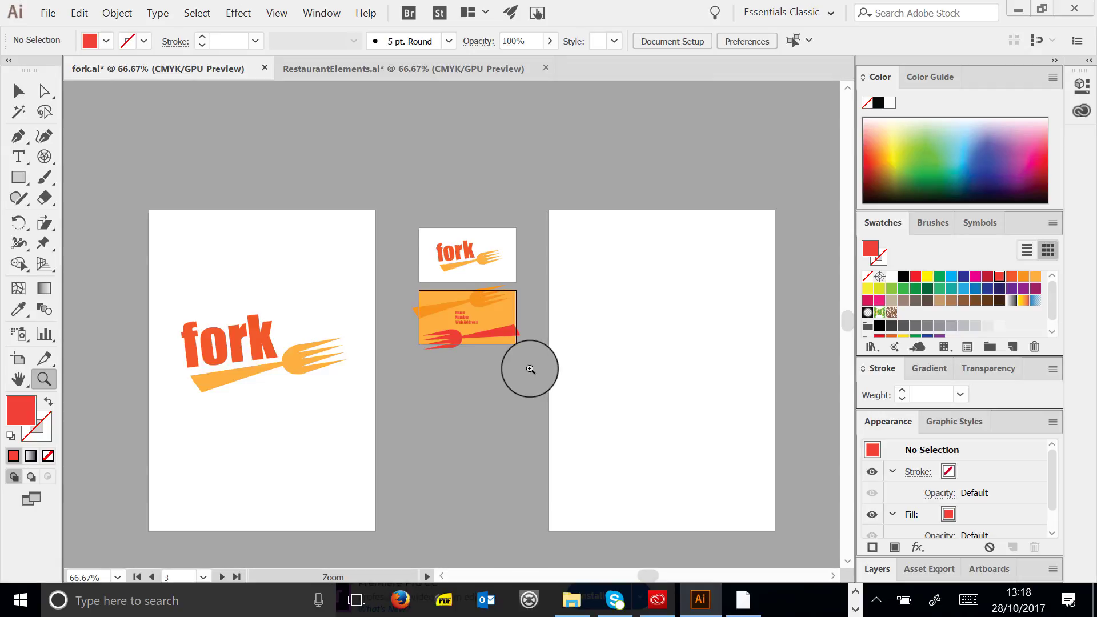
Copy the first flame from RestaurantElements.ai and paste it into fork.ai
{"action": "left_click", "coordinate": [343, 71]}
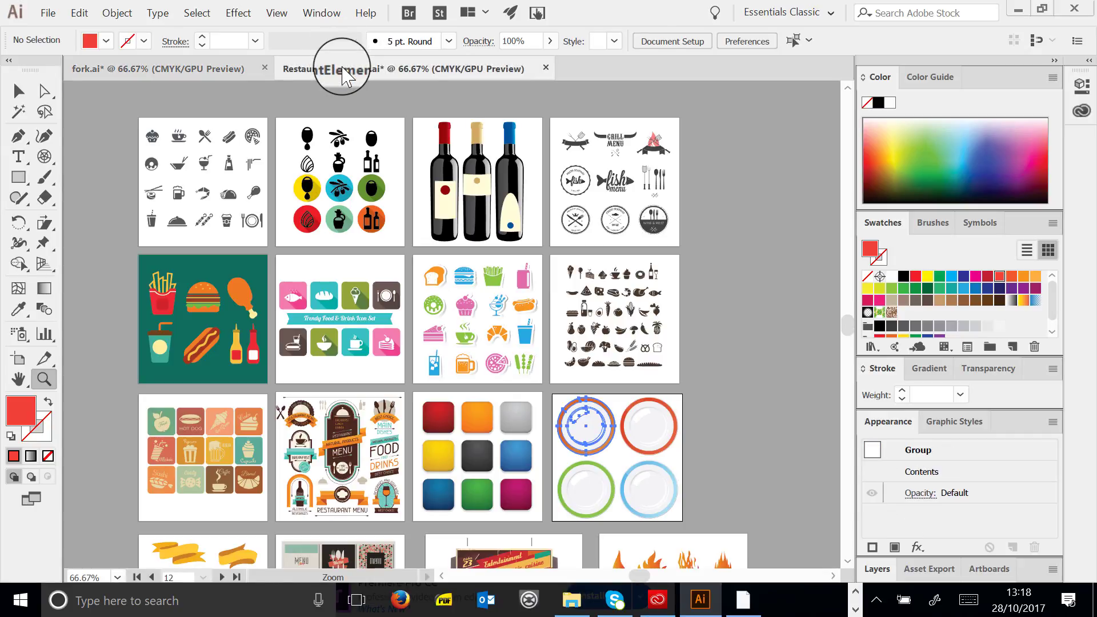
{"action": "scroll", "coordinate": [680, 171], "scroll_direction": "down", "scroll_amount": 3}
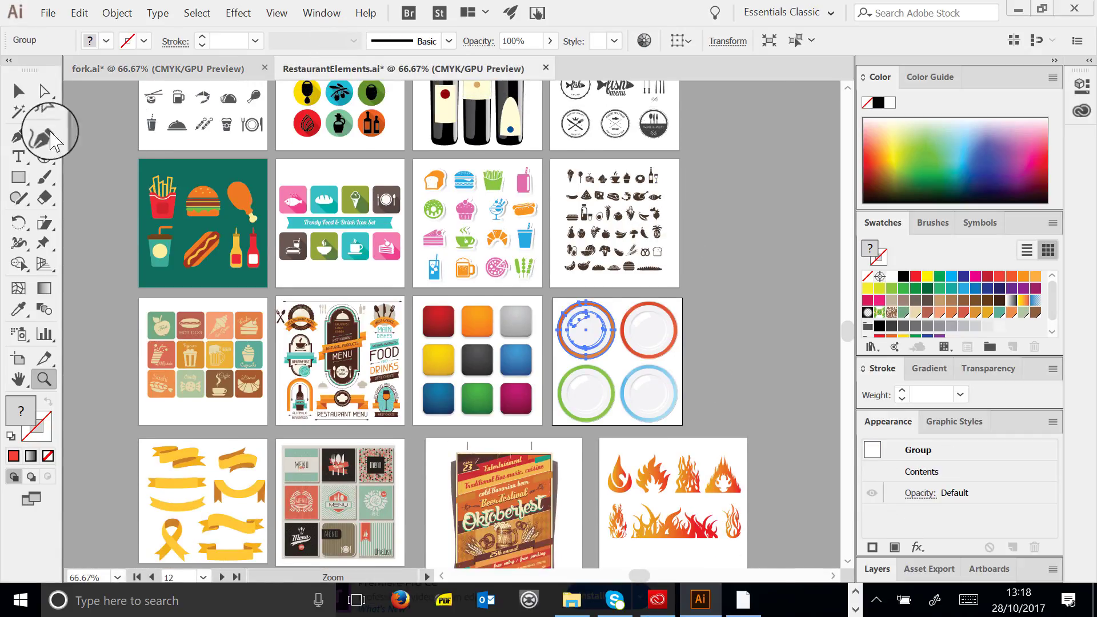
{"action": "left_click", "coordinate": [19, 90]}
{"action": "left_click", "coordinate": [606, 474]}
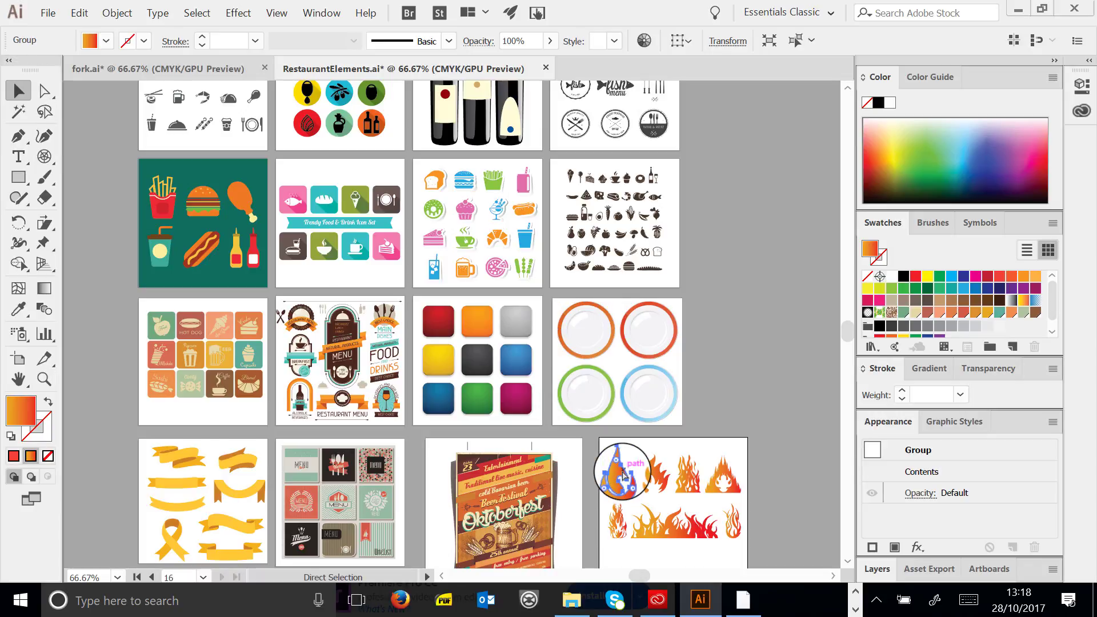
{"action": "left_click", "coordinate": [129, 73]}
{"action": "key", "text": "ctrl+v"}
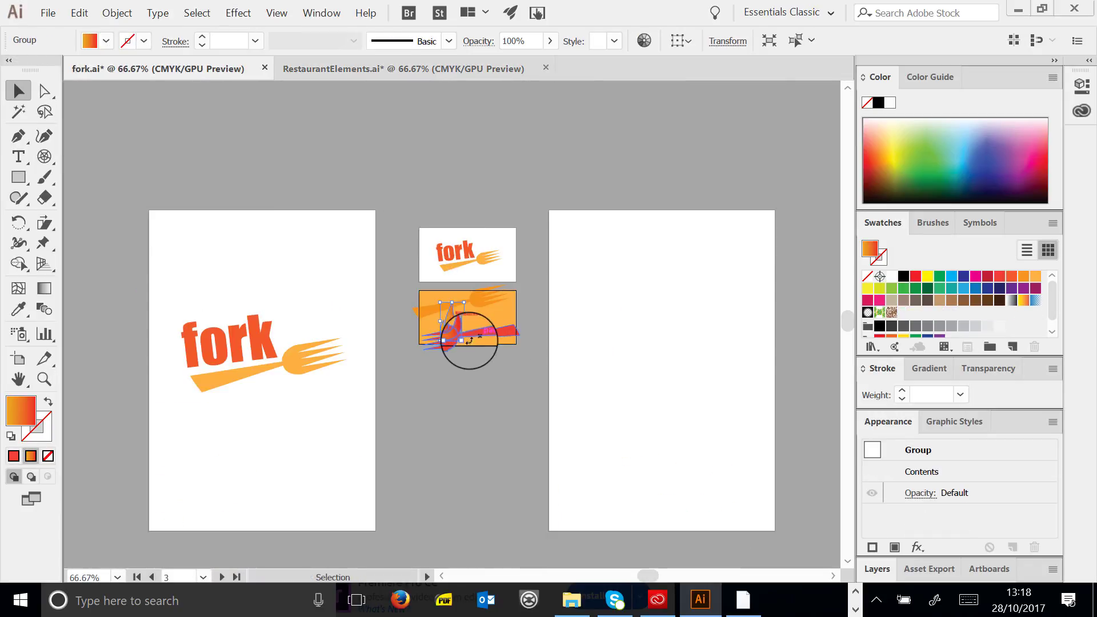
Try the flame enlarged over the left end of the orange card, and delete it
{"action": "left_click_drag", "start_coordinate": [465, 340], "coordinate": [491, 370]}
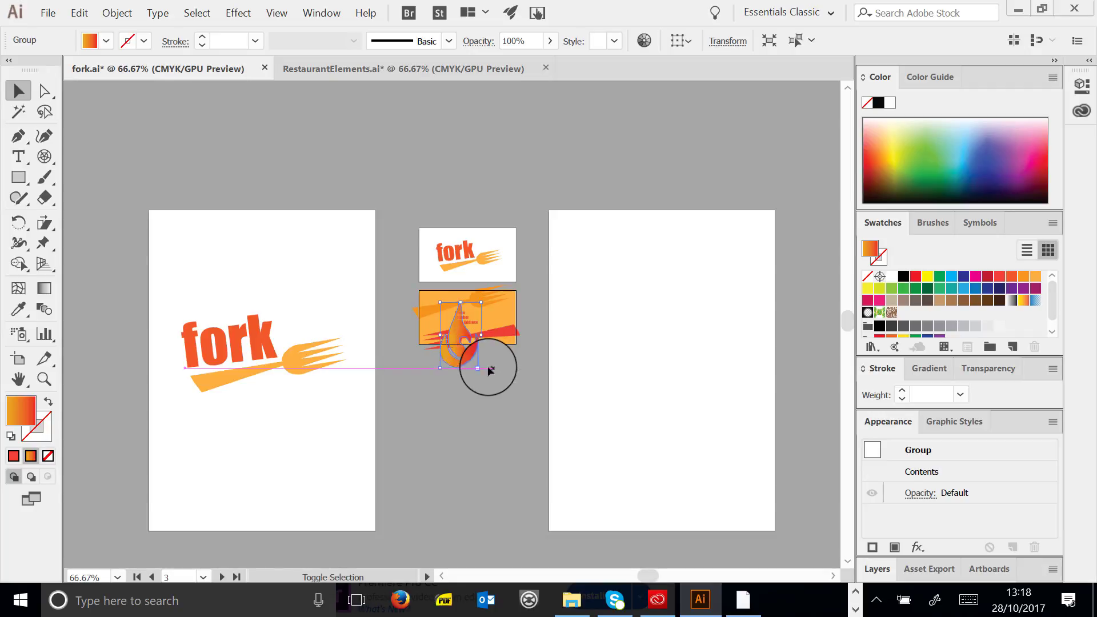
{"action": "left_click_drag", "start_coordinate": [442, 335], "coordinate": [437, 335]}
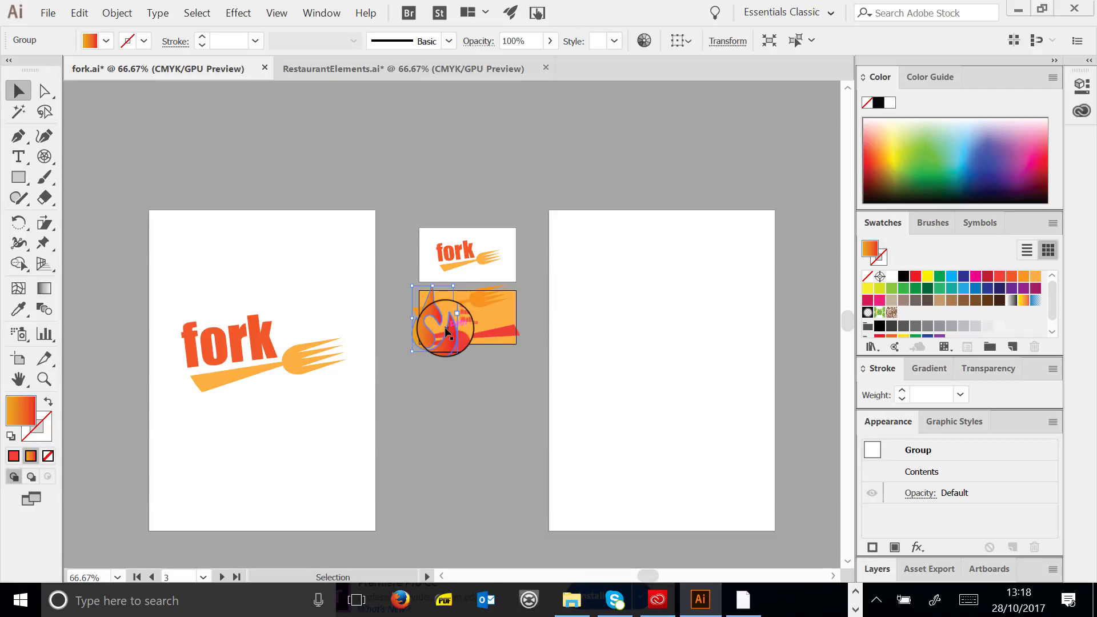
{"action": "key", "text": "Delete"}
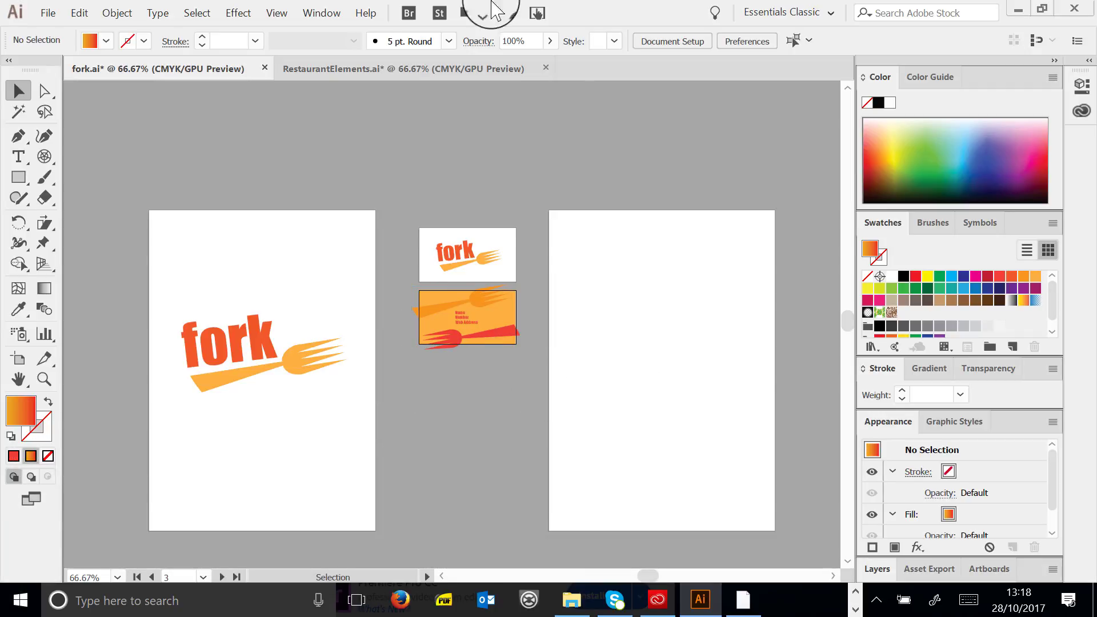
{"action": "left_click", "coordinate": [342, 69]}
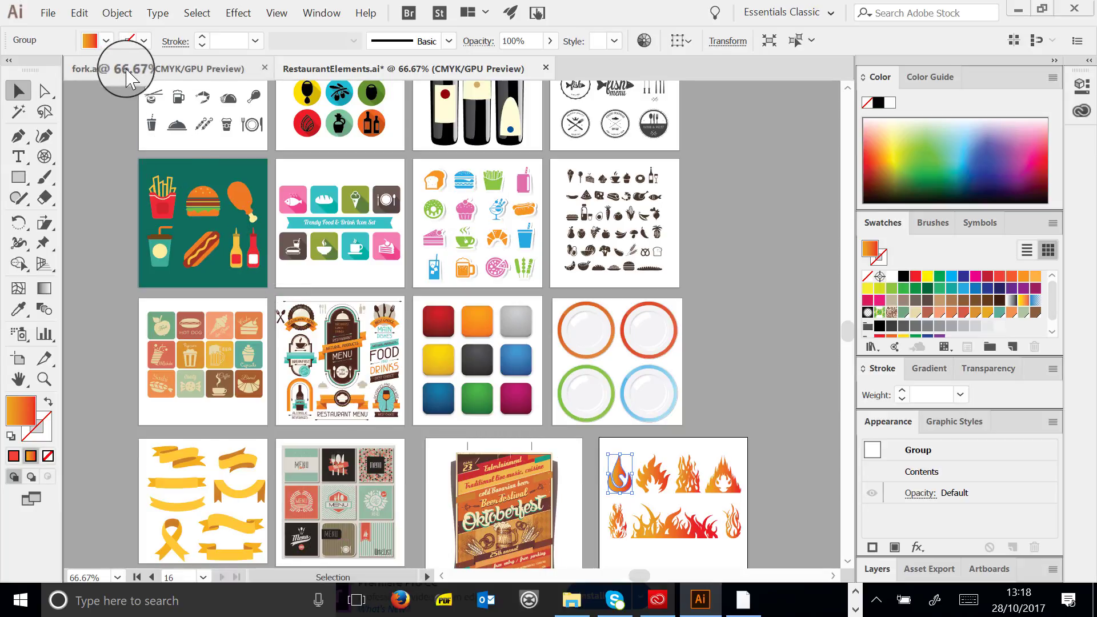
{"action": "left_click", "coordinate": [142, 71]}
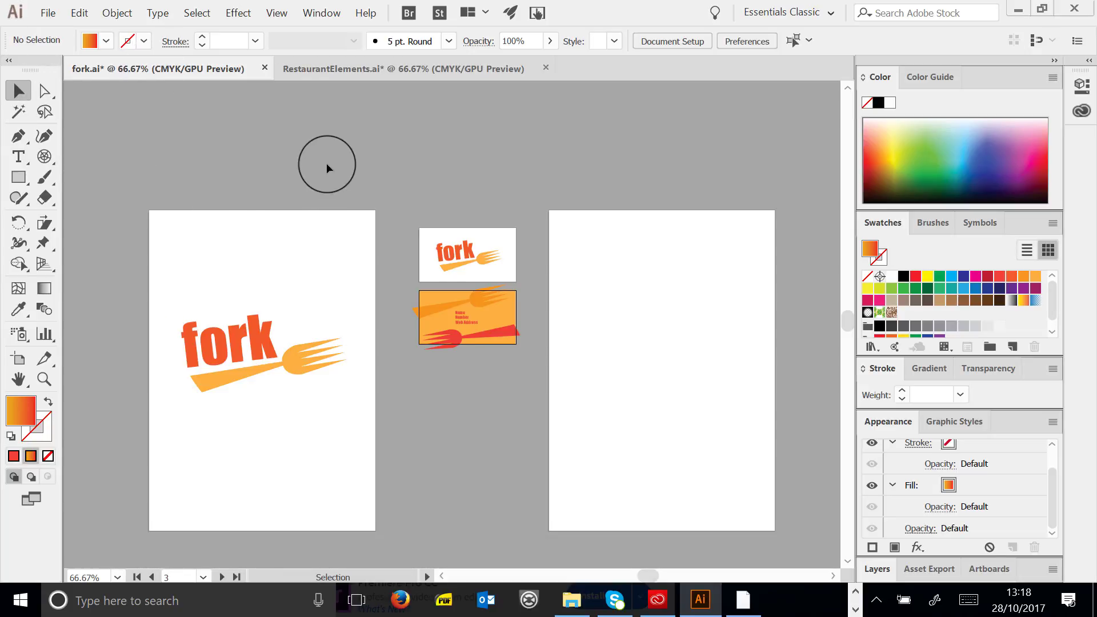
Delete the large fork logo from the large artboard left of the cards
{"action": "scroll", "coordinate": [380, 164], "scroll_direction": "down", "scroll_amount": 1}
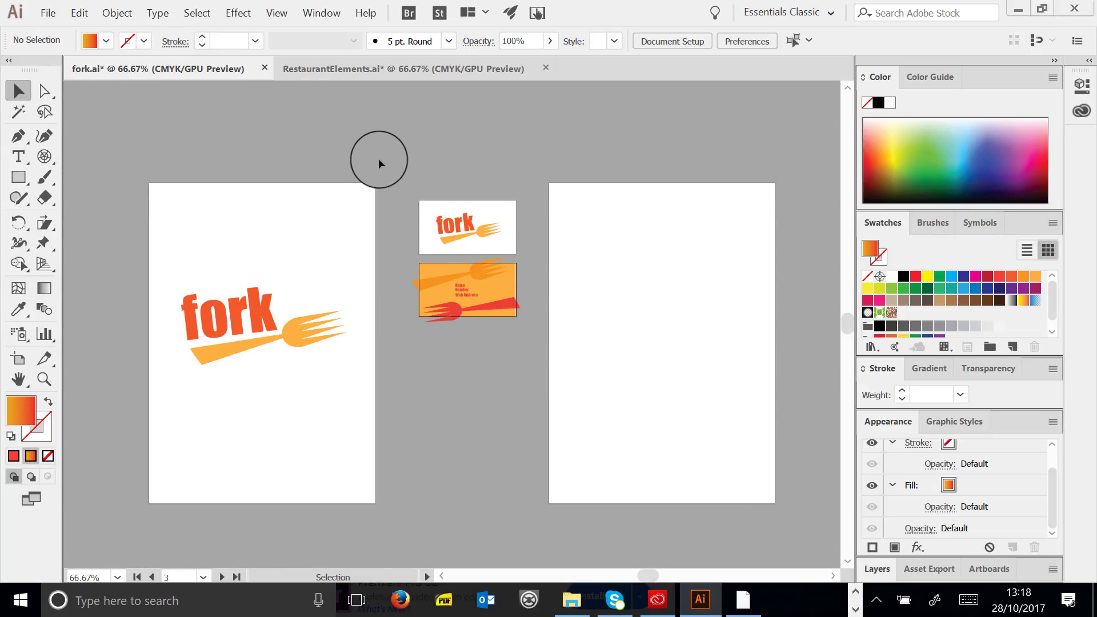
{"action": "left_click", "coordinate": [44, 379]}
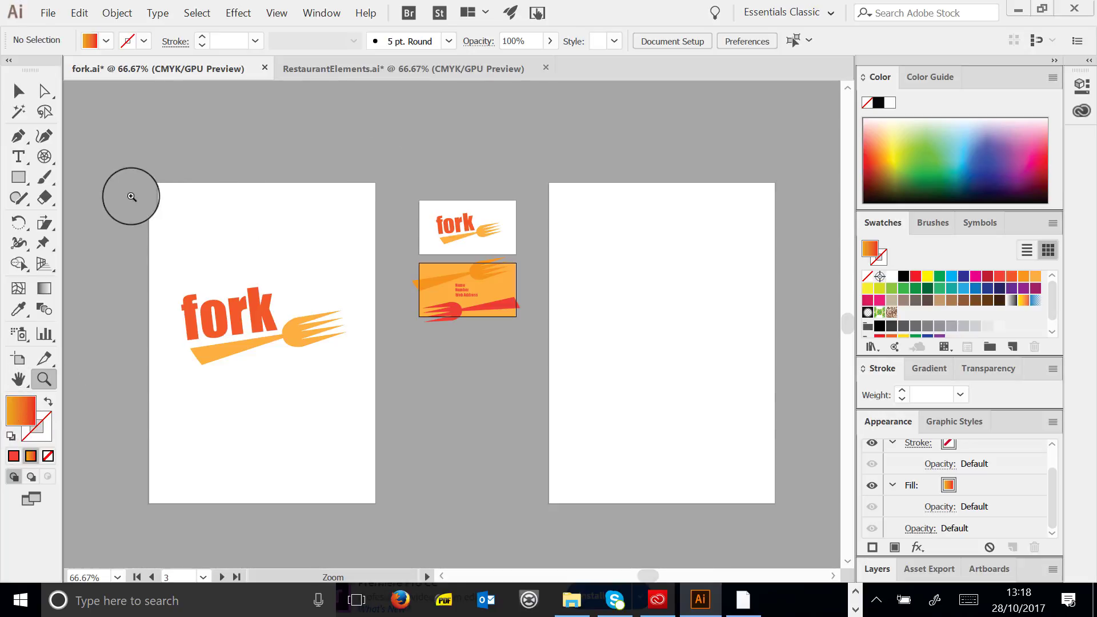
{"action": "left_click", "coordinate": [216, 330]}
{"action": "left_click", "coordinate": [641, 358]}
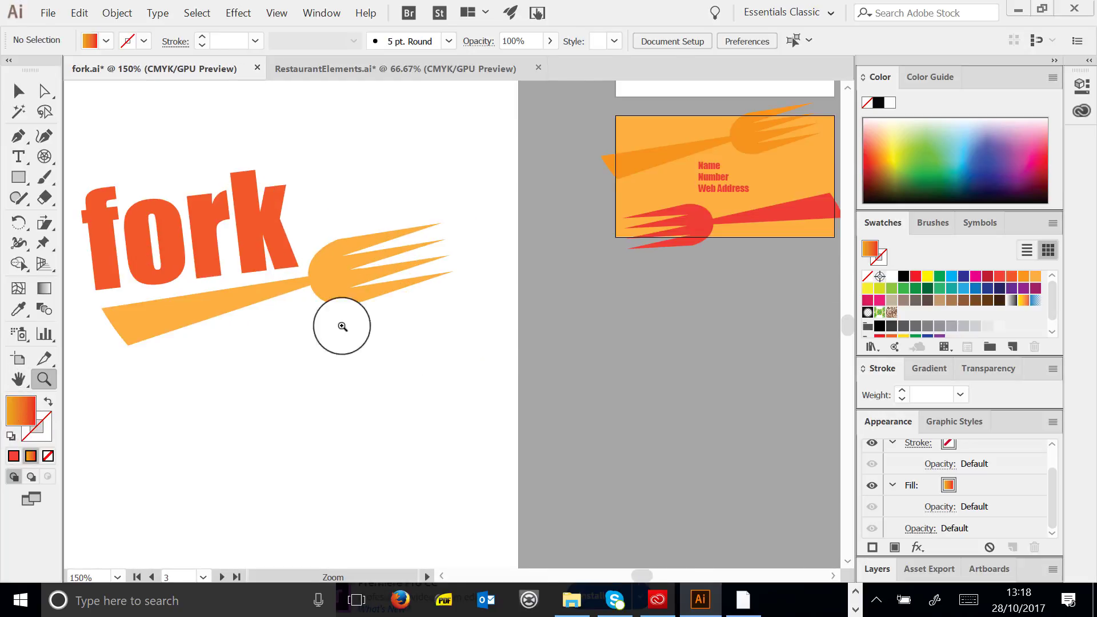
{"action": "scroll", "coordinate": [640, 576], "scroll_direction": "left", "scroll_amount": 5}
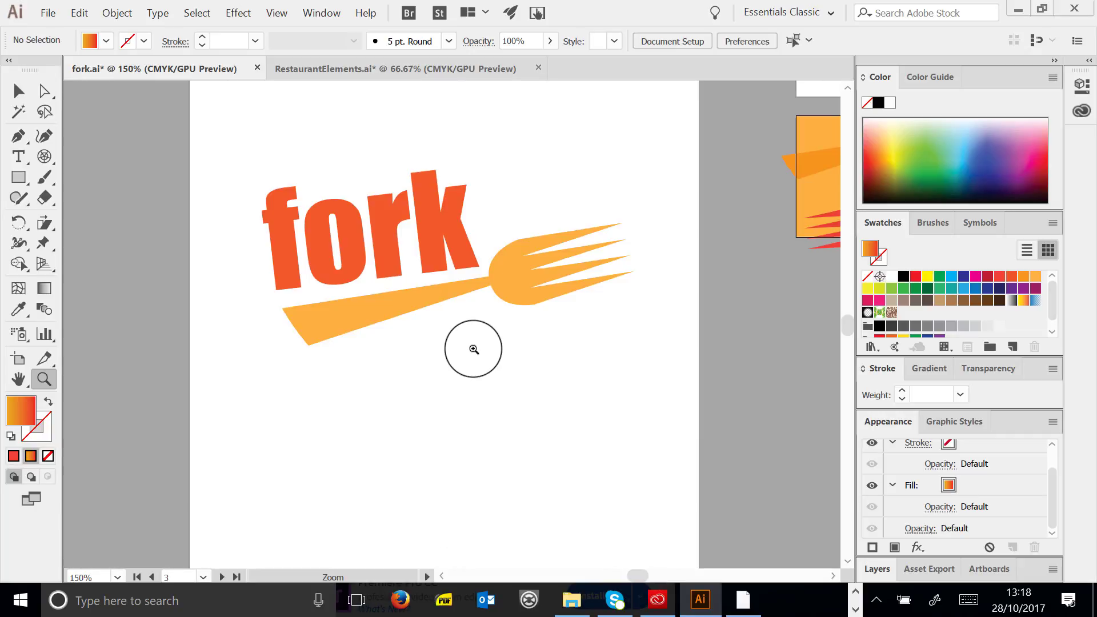
{"action": "left_click", "coordinate": [471, 333], "text": "alt"}
{"action": "left_click", "coordinate": [18, 91]}
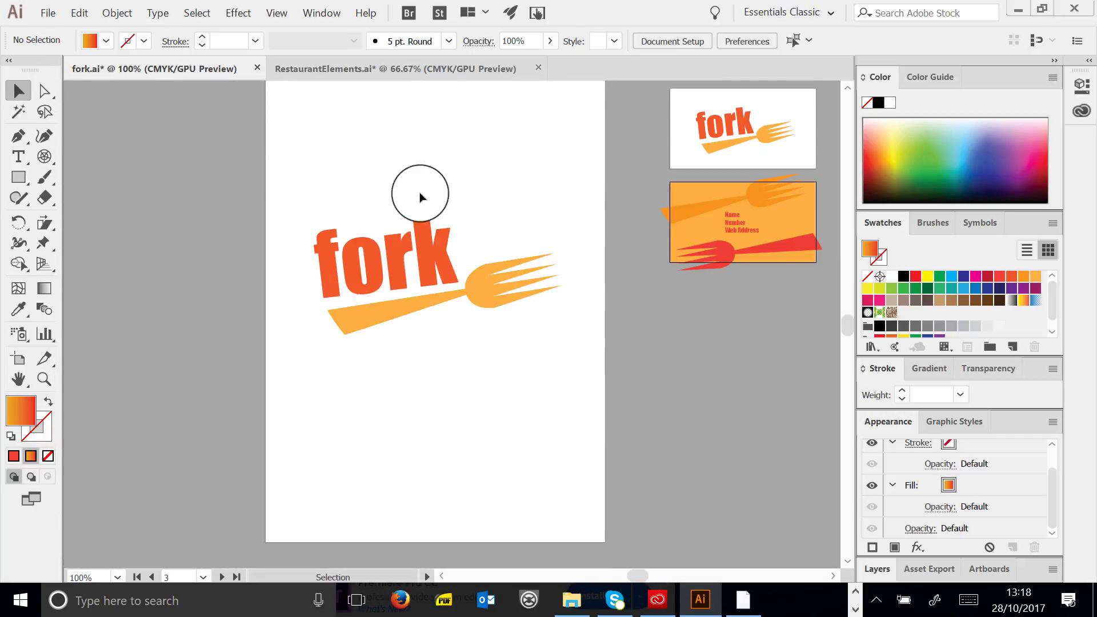
{"action": "left_click_drag", "start_coordinate": [333, 177], "coordinate": [553, 410]}
{"action": "key", "text": "Delete"}
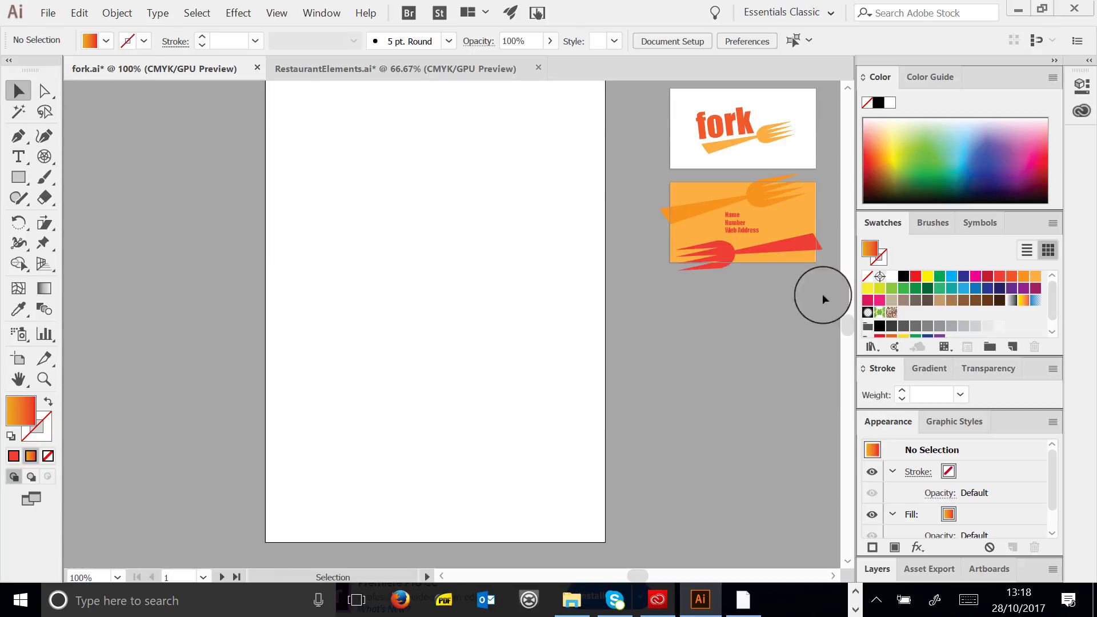
Draw a rectangle across the upper part of the large artboard and open the Sky gradient swatch library
{"action": "left_click", "coordinate": [26, 180]}
{"action": "left_click_drag", "start_coordinate": [312, 161], "coordinate": [532, 307]}
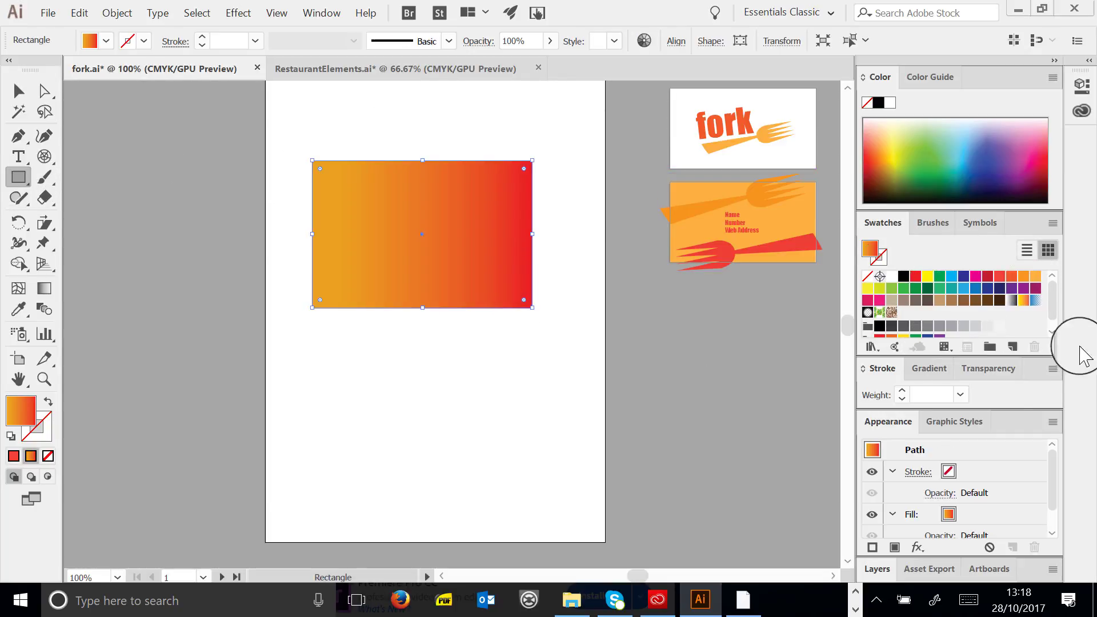
{"action": "left_click", "coordinate": [1053, 222]}
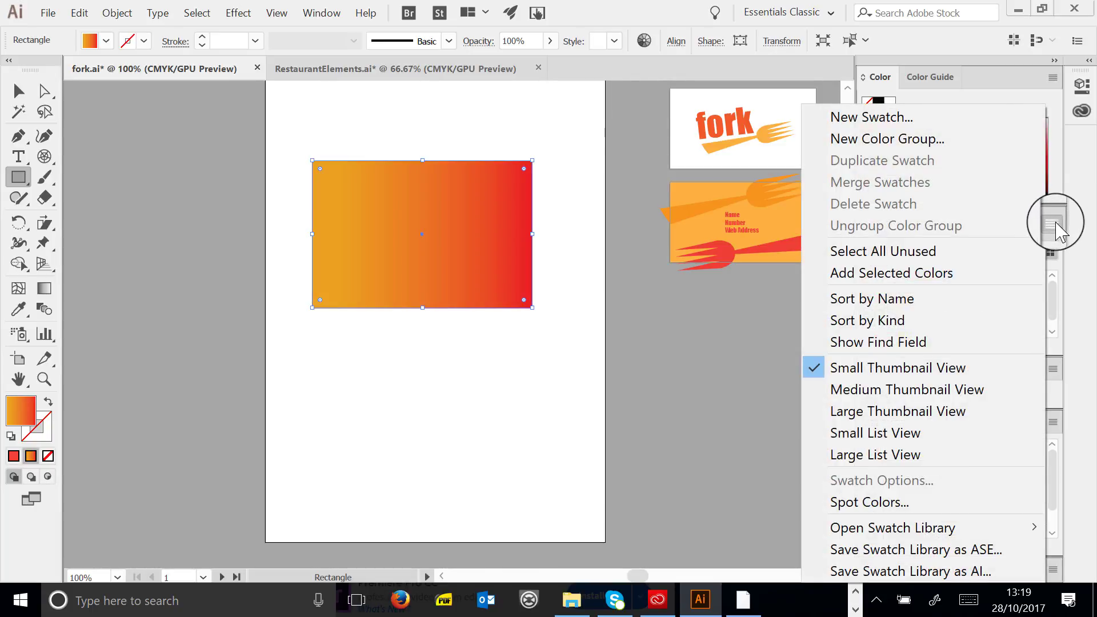
{"action": "mouse_move", "coordinate": [948, 524]}
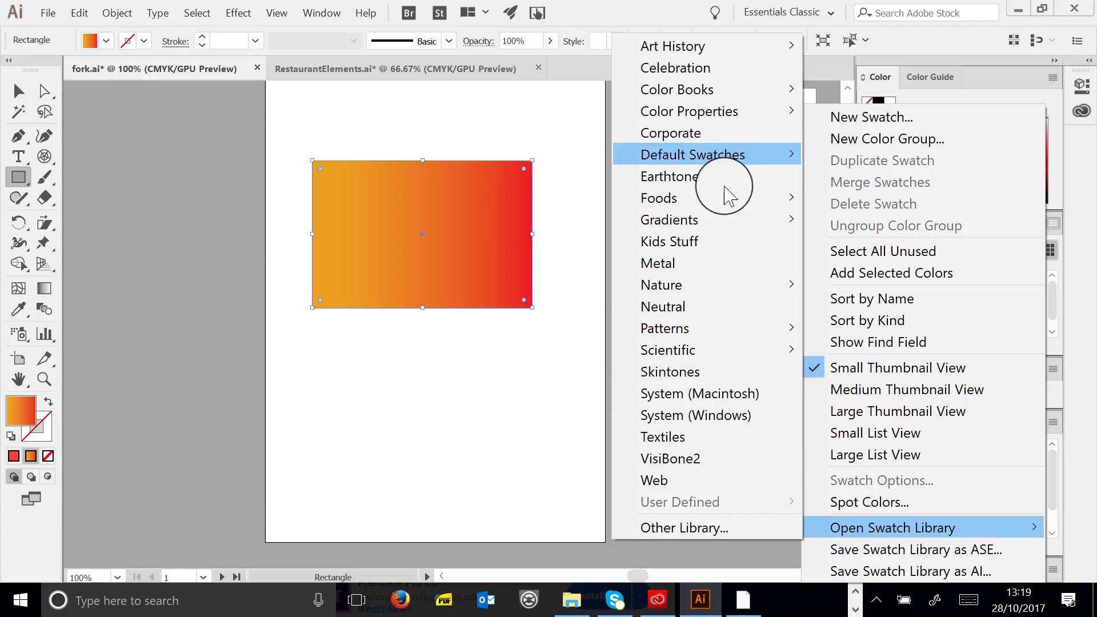
{"action": "mouse_move", "coordinate": [733, 220]}
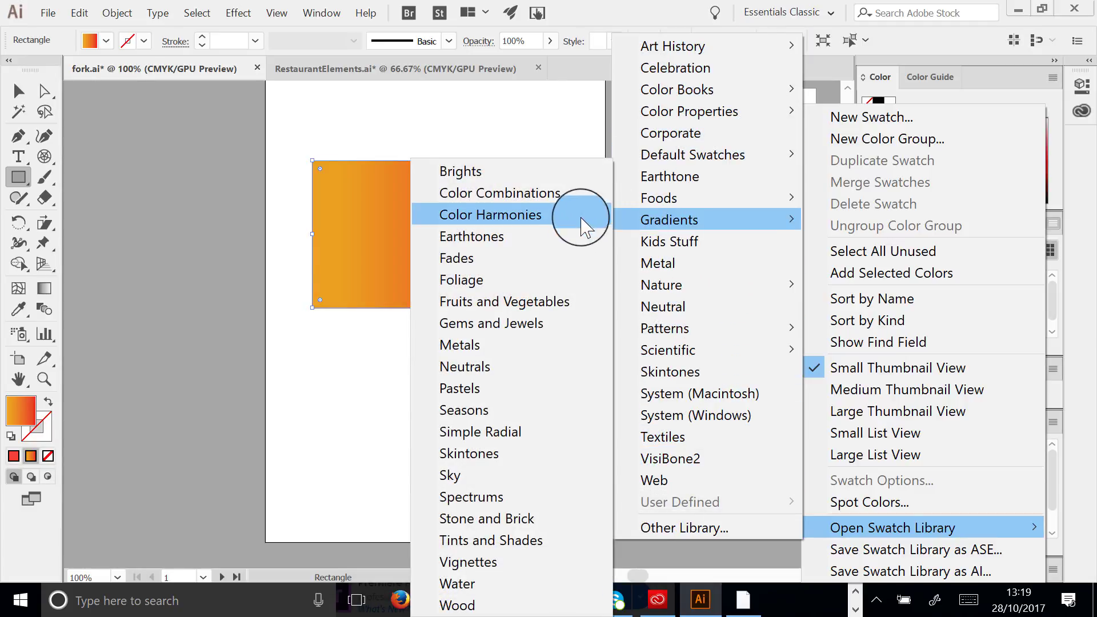
{"action": "left_click", "coordinate": [483, 474]}
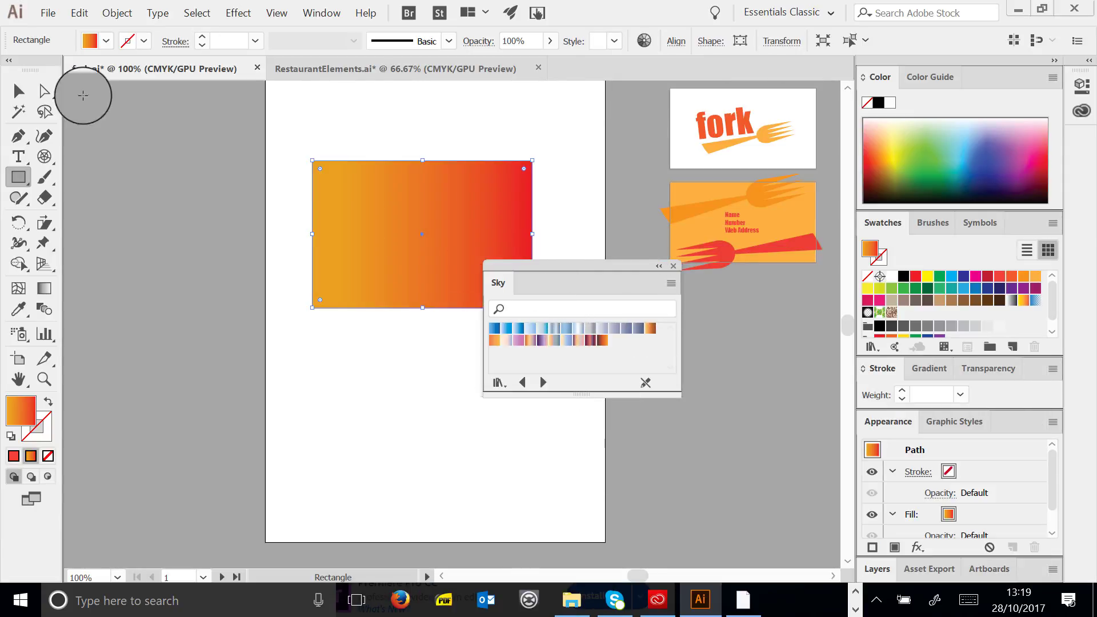
Try different Sky gradients on the rectangle, ending with the muted slate-blue one, and move the floating library clear of the rectangle
{"action": "left_click", "coordinate": [19, 91]}
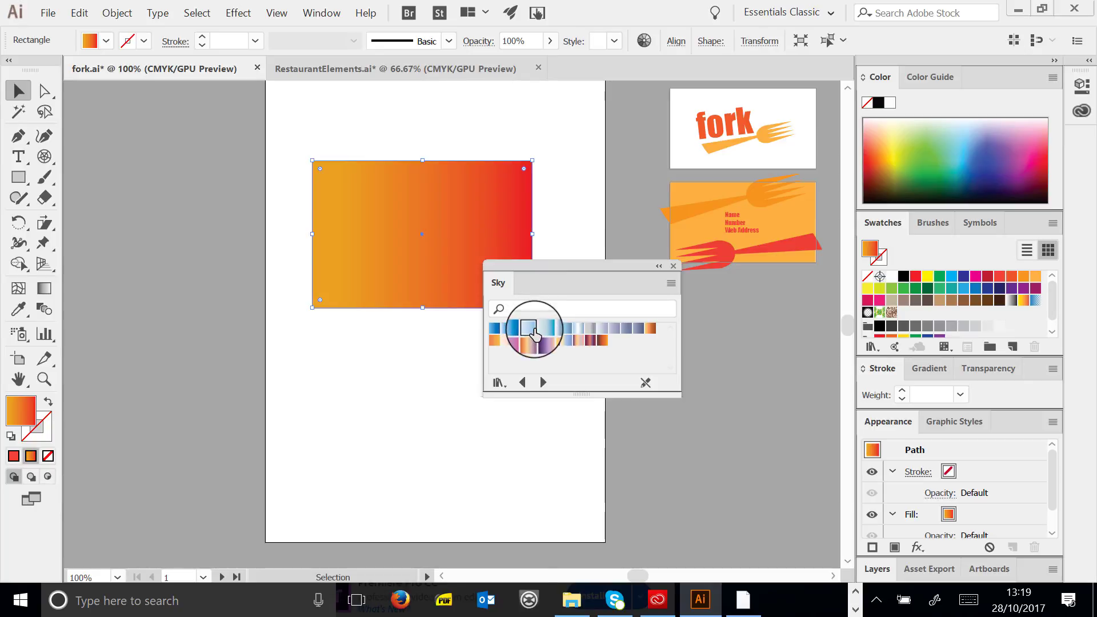
{"action": "left_click", "coordinate": [531, 328]}
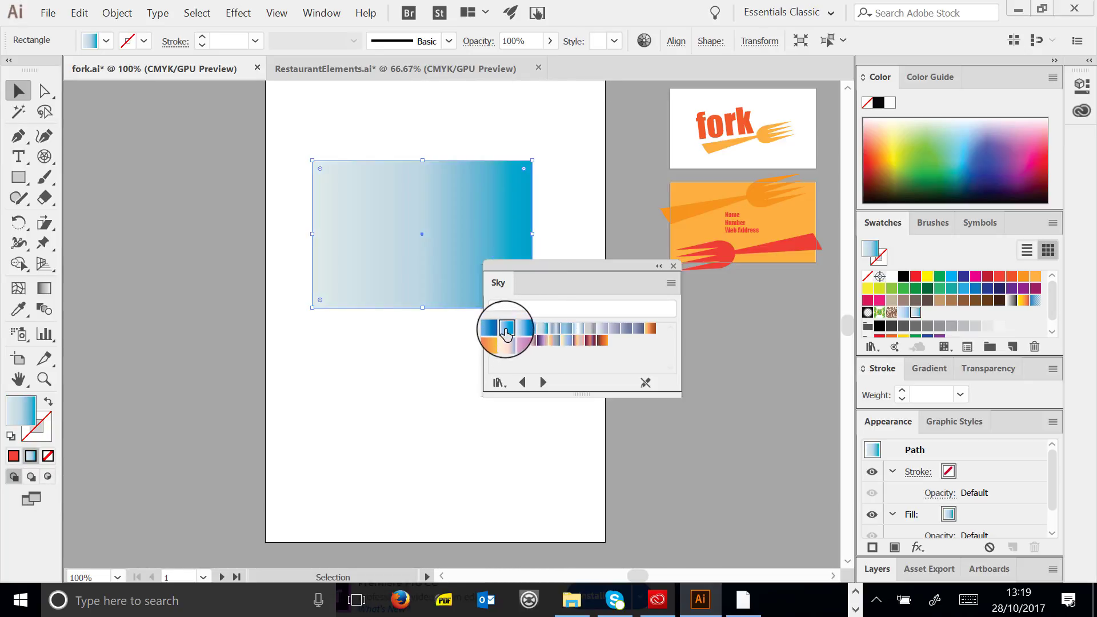
{"action": "left_click", "coordinate": [506, 330]}
{"action": "left_click", "coordinate": [638, 328]}
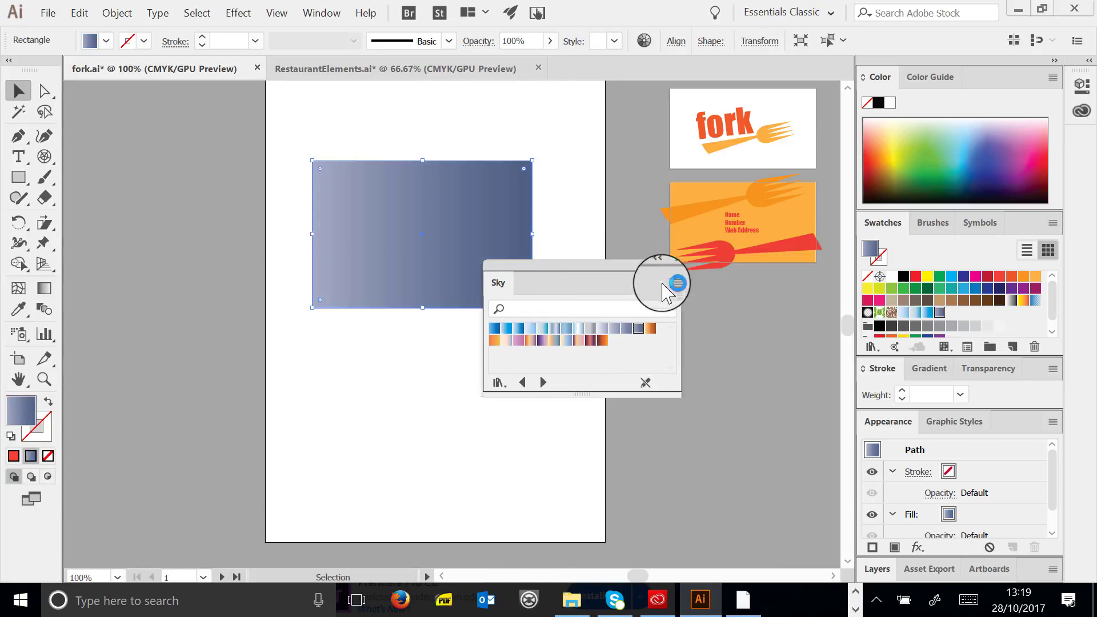
{"action": "left_click_drag", "start_coordinate": [588, 264], "coordinate": [637, 351]}
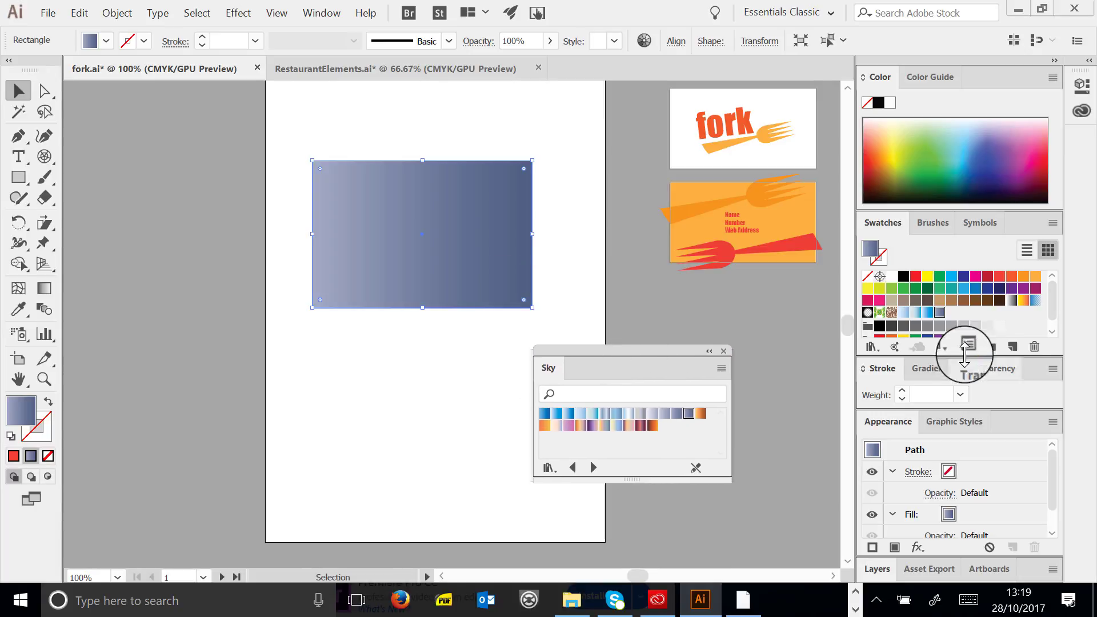
Open the Beverages swatch library from the Foods group
{"action": "left_click", "coordinate": [1053, 223]}
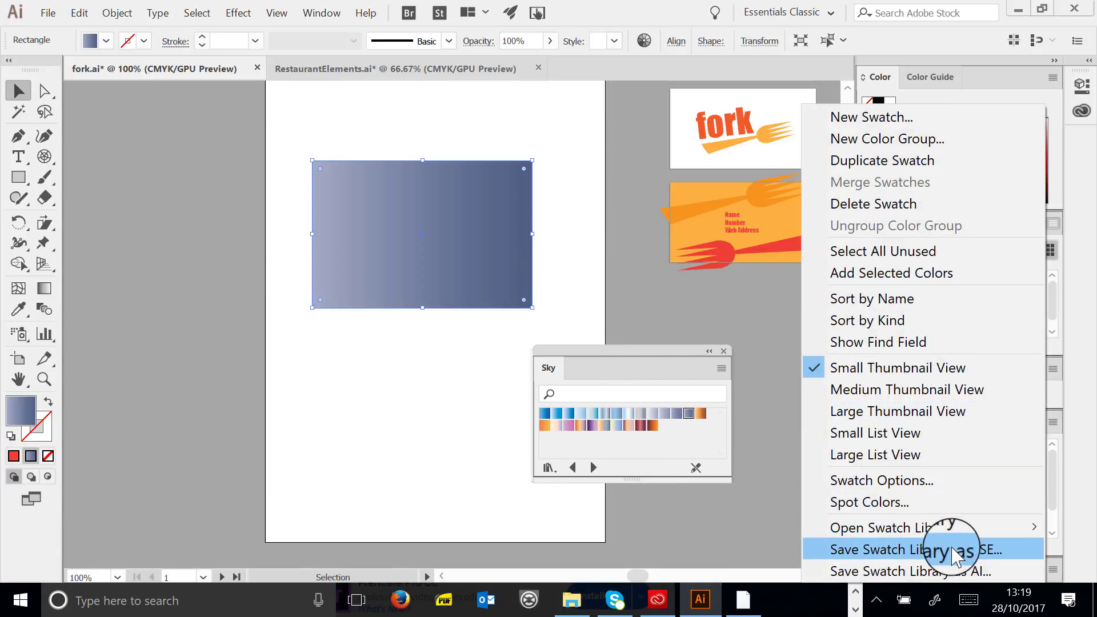
{"action": "mouse_move", "coordinate": [703, 207]}
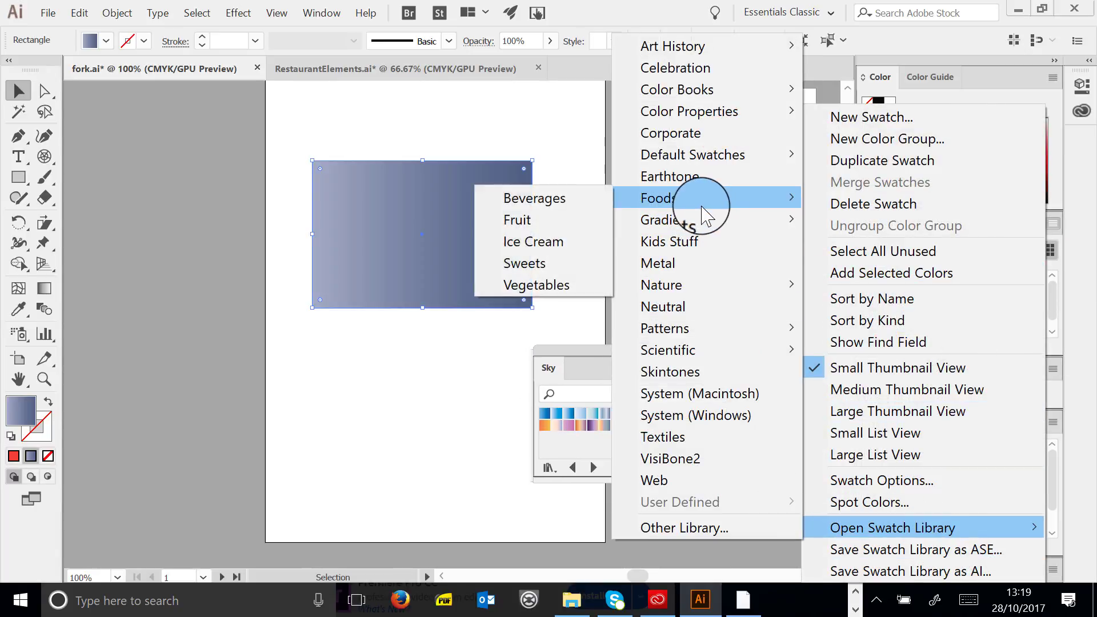
{"action": "left_click", "coordinate": [549, 200]}
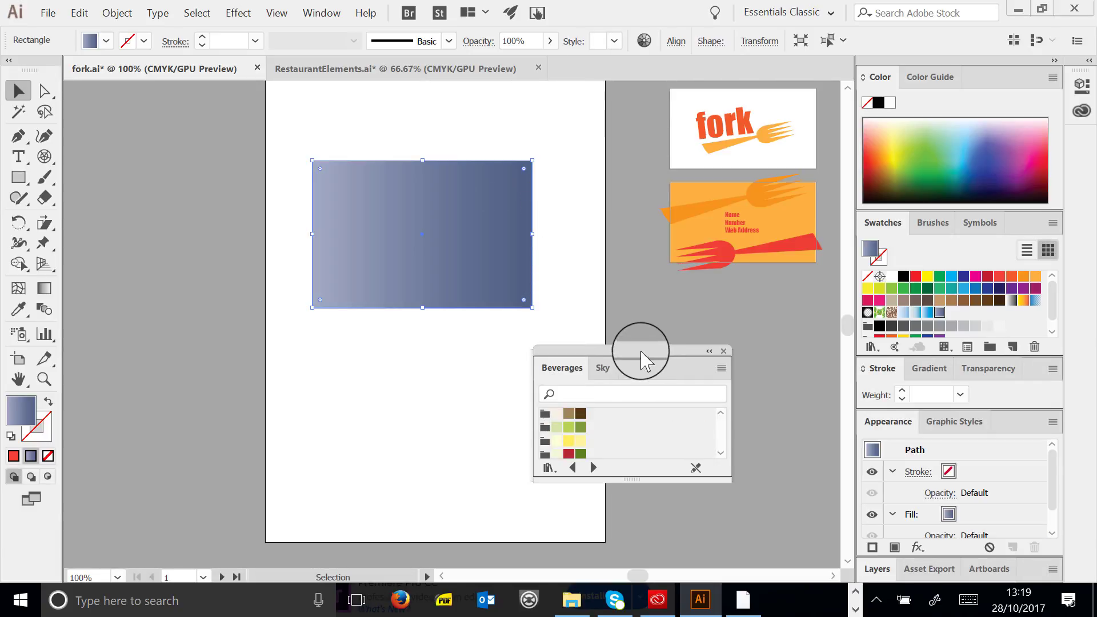
Add the yellow group and the cream, red and green group from the Beverages library to the swatches, and fill the rectangle dark green
{"action": "left_click_drag", "start_coordinate": [640, 352], "coordinate": [630, 248]}
{"action": "left_click_drag", "start_coordinate": [618, 376], "coordinate": [626, 497]}
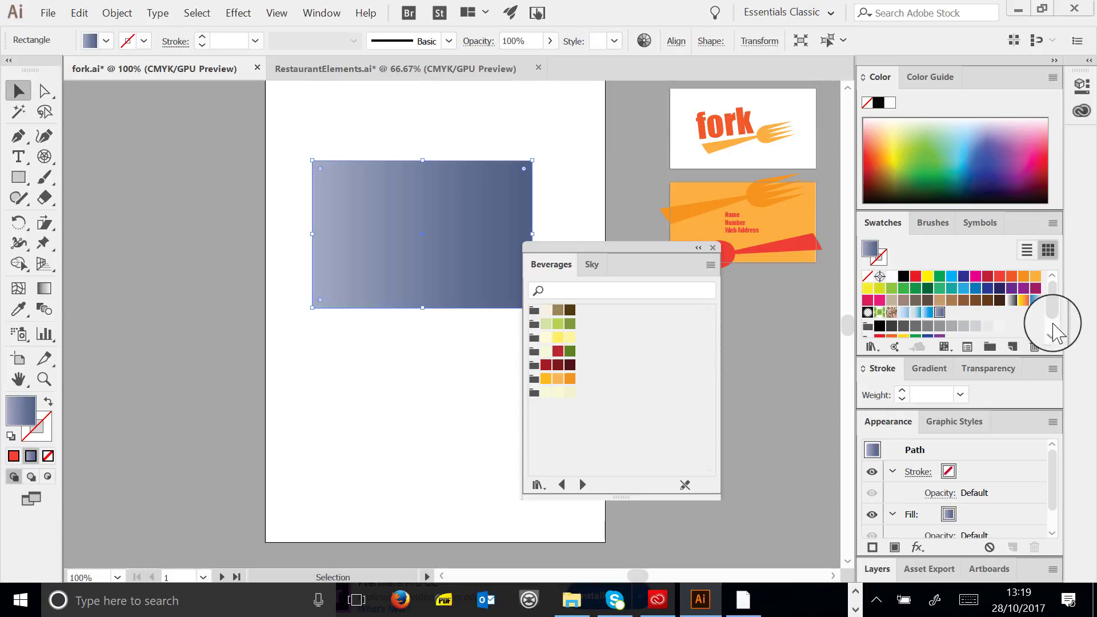
{"action": "scroll", "coordinate": [1053, 307], "scroll_direction": "down", "scroll_amount": 1}
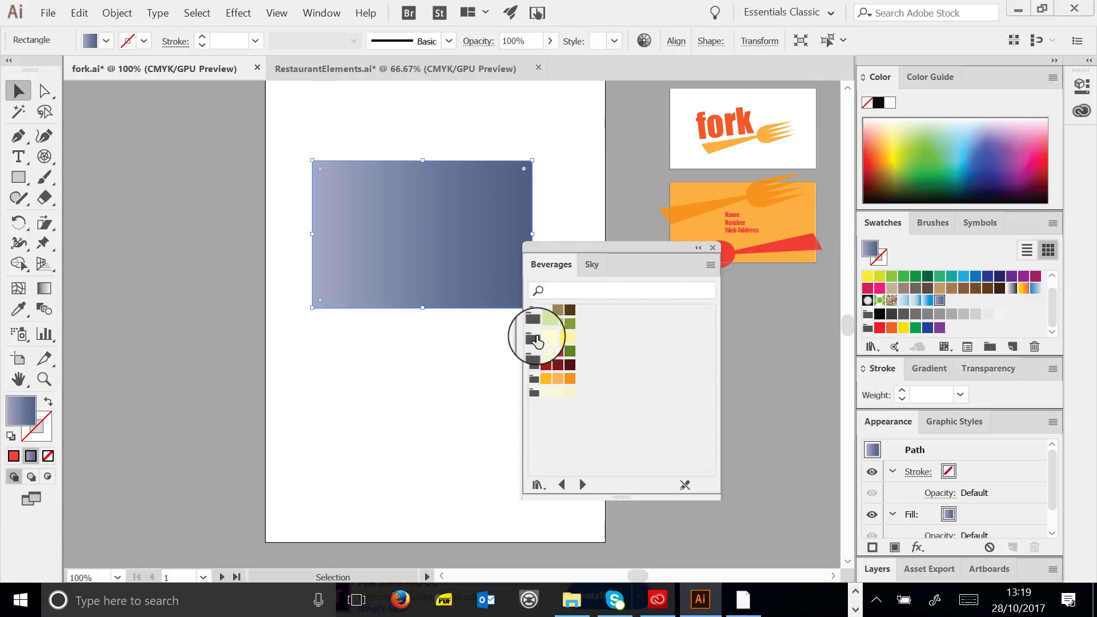
{"action": "left_click_drag", "start_coordinate": [533, 336], "coordinate": [961, 309]}
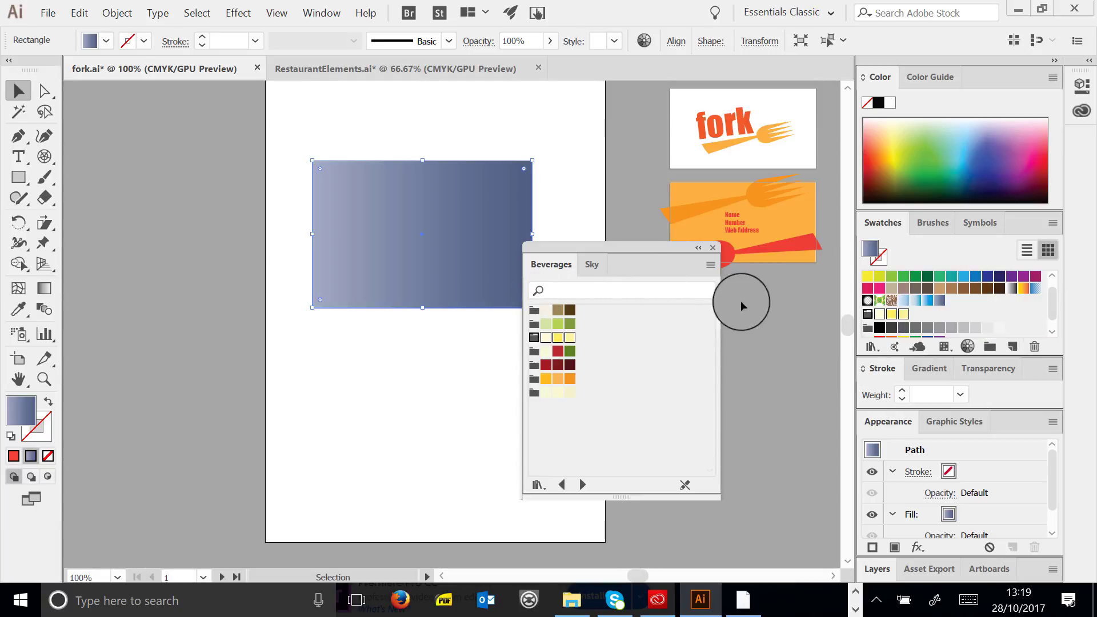
{"action": "left_click_drag", "start_coordinate": [533, 351], "coordinate": [1040, 312]}
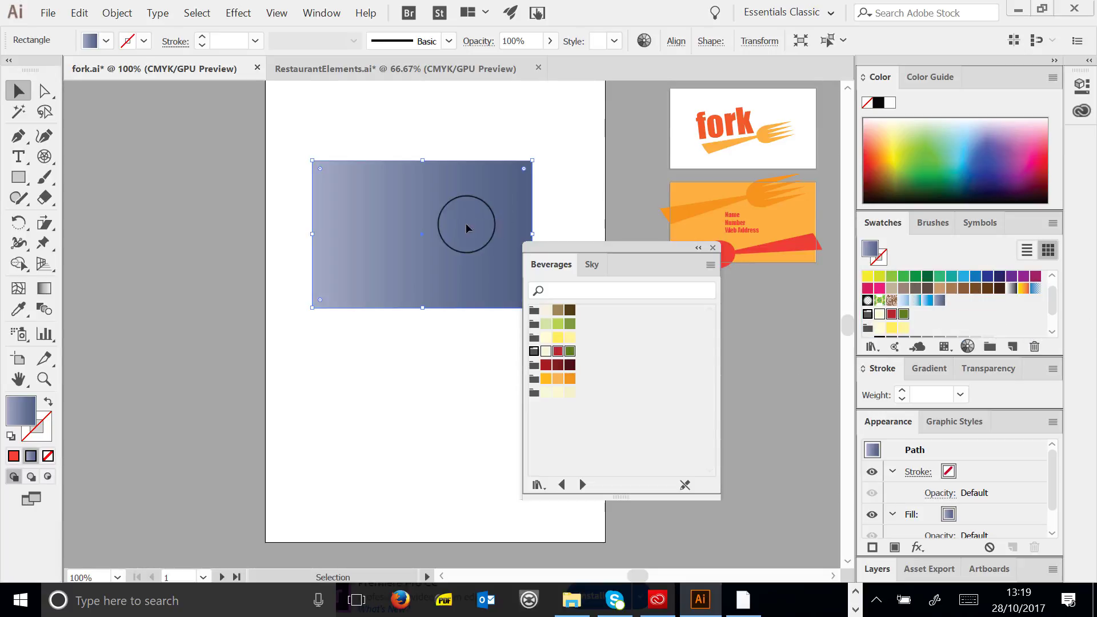
{"action": "left_click", "coordinate": [904, 314]}
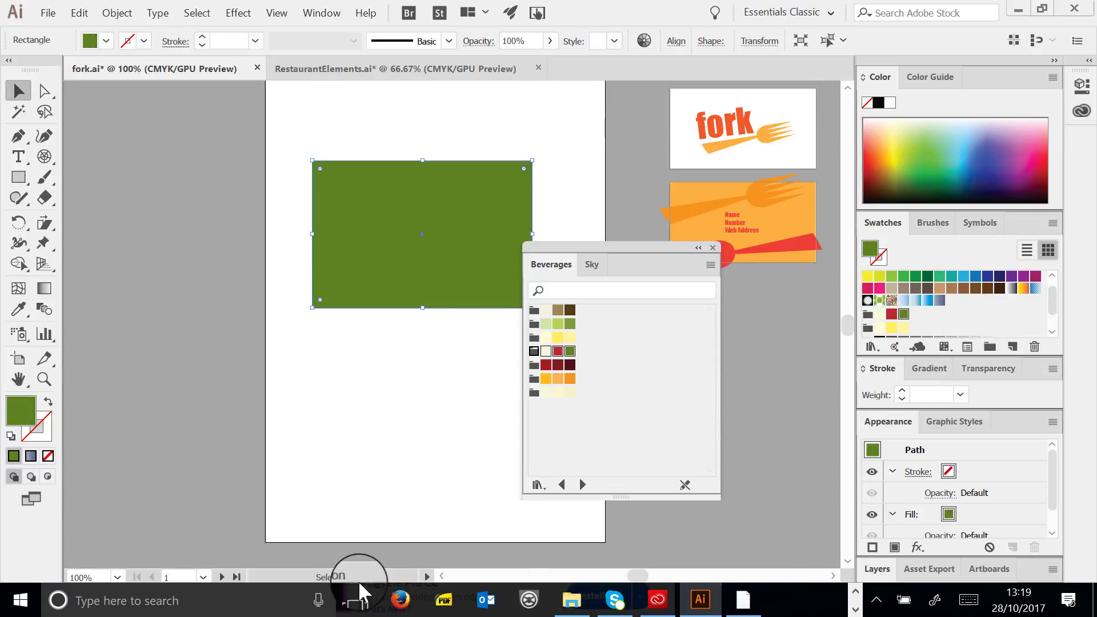
{"action": "left_click", "coordinate": [713, 247]}
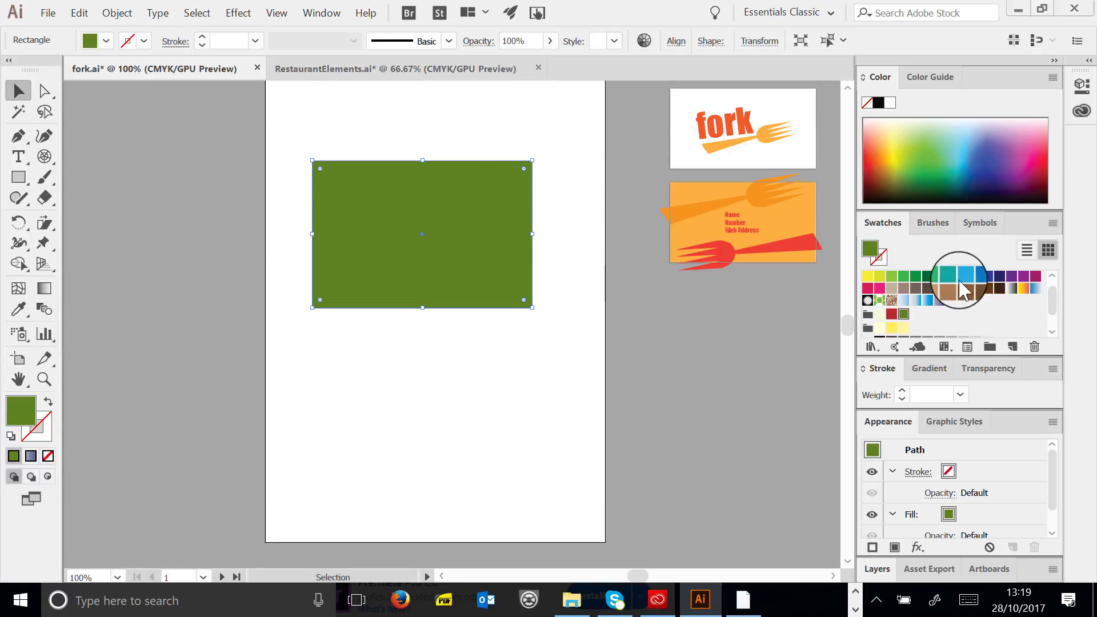
Open the Decorative Legacy pattern swatch library
{"action": "left_click", "coordinate": [1053, 223]}
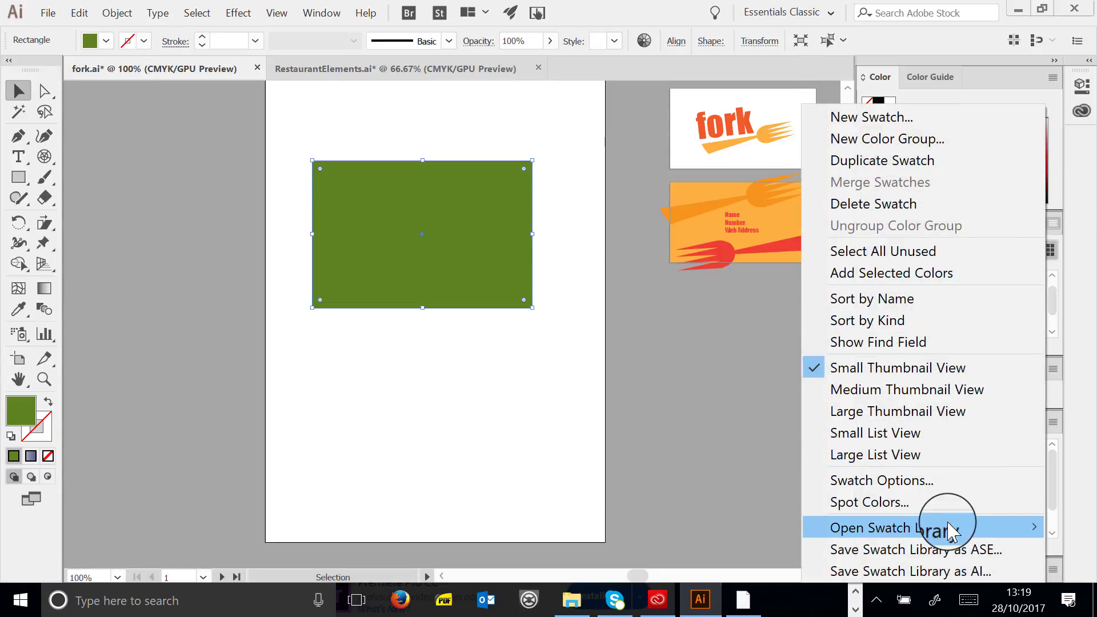
{"action": "mouse_move", "coordinate": [948, 530]}
{"action": "mouse_move", "coordinate": [664, 337]}
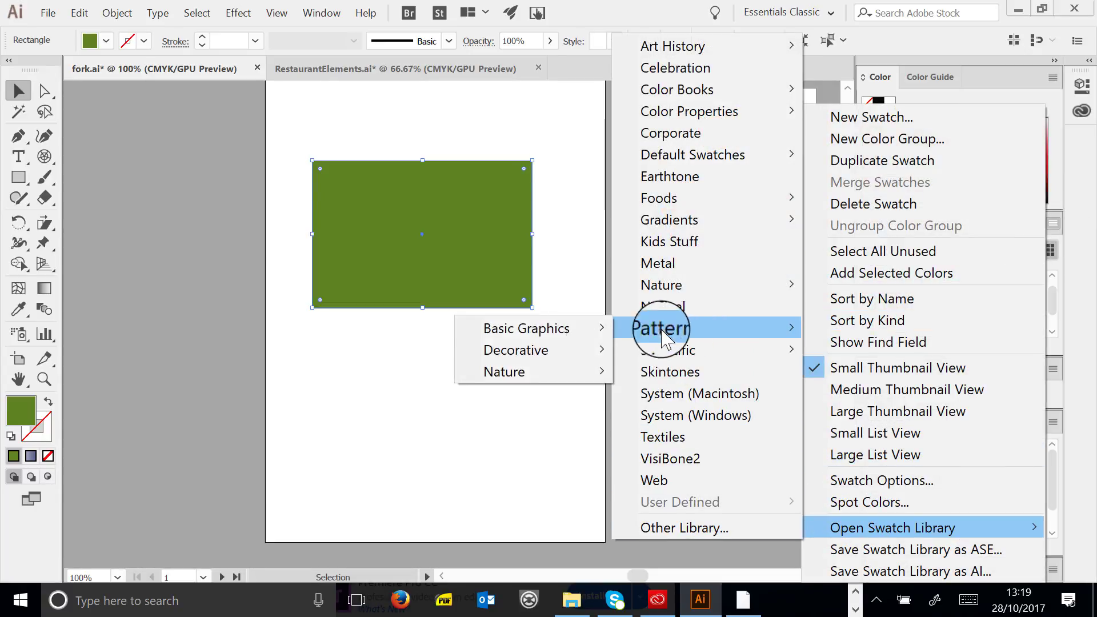
{"action": "mouse_move", "coordinate": [569, 337]}
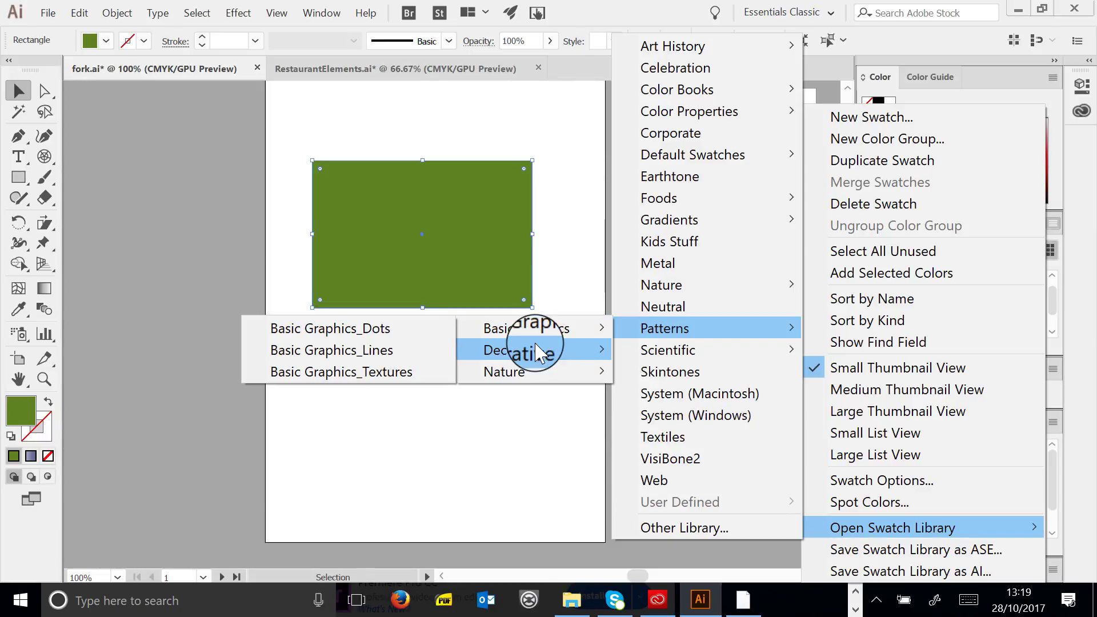
{"action": "left_click", "coordinate": [413, 350]}
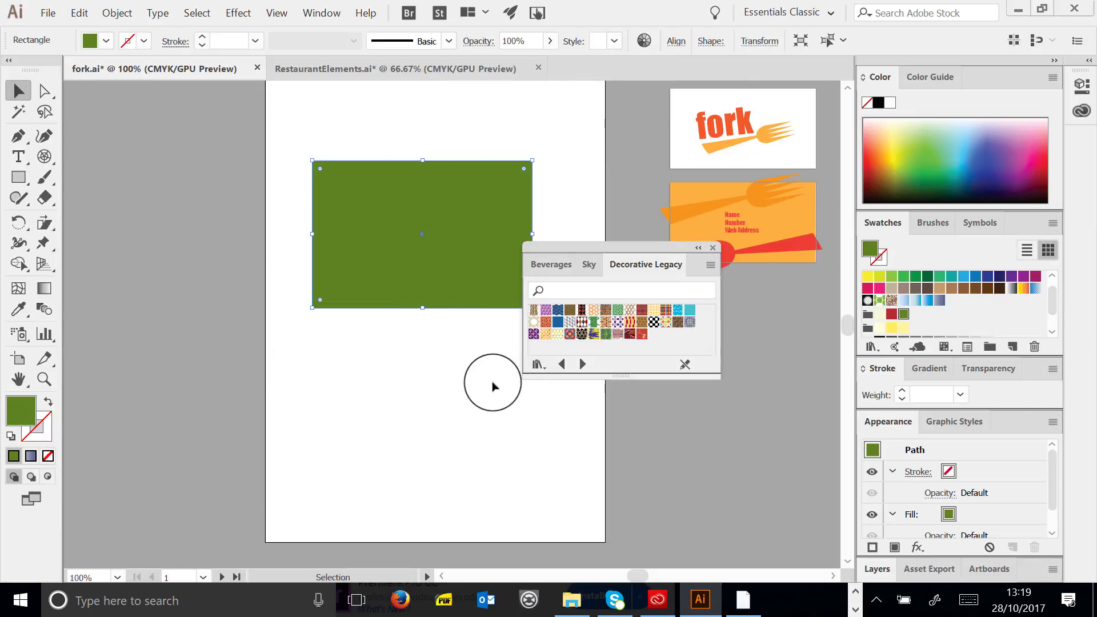
Try several Decorative Legacy patterns as the rectangle's fill, including the orange and blue ones, ending with the brown Honeycomb Condensed Color pattern
{"action": "left_click", "coordinate": [603, 323]}
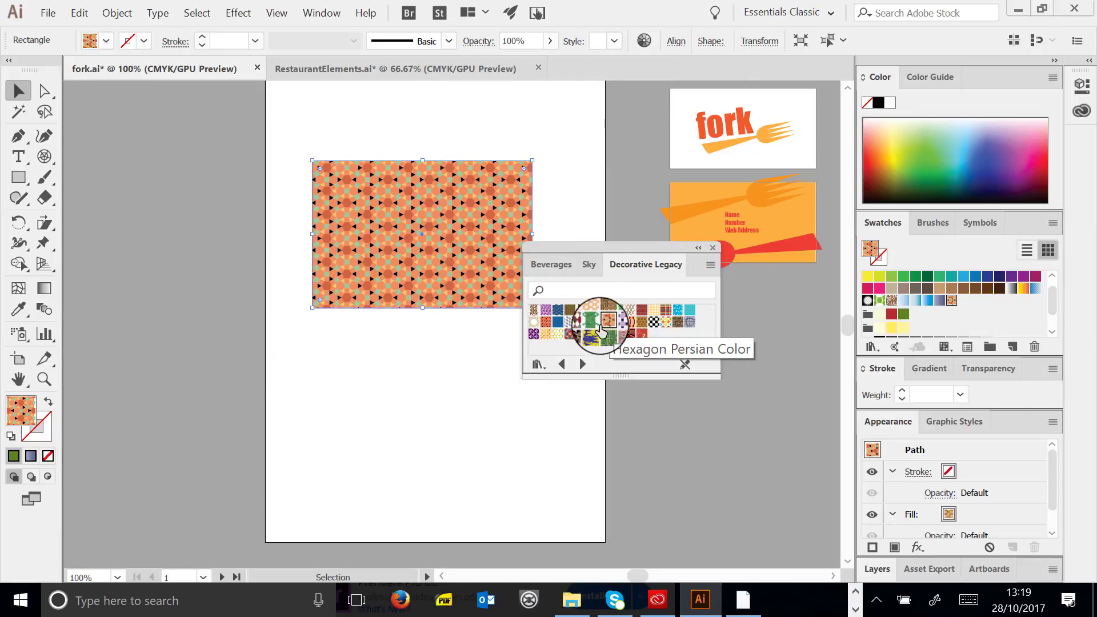
{"action": "left_click", "coordinate": [559, 321]}
{"action": "left_click", "coordinate": [543, 325]}
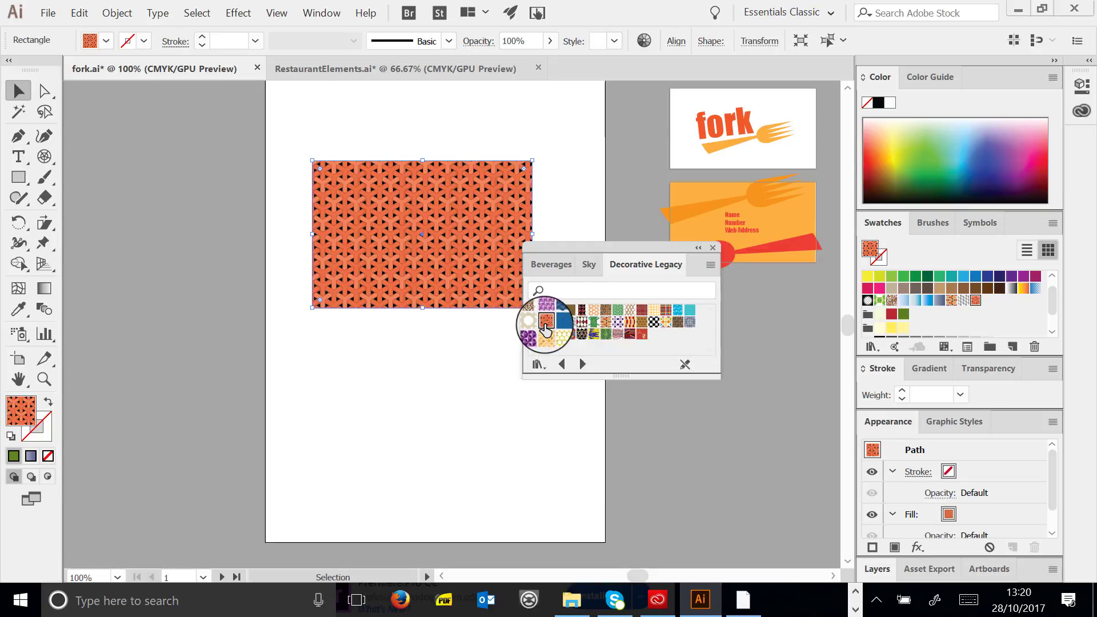
{"action": "left_click", "coordinate": [557, 317]}
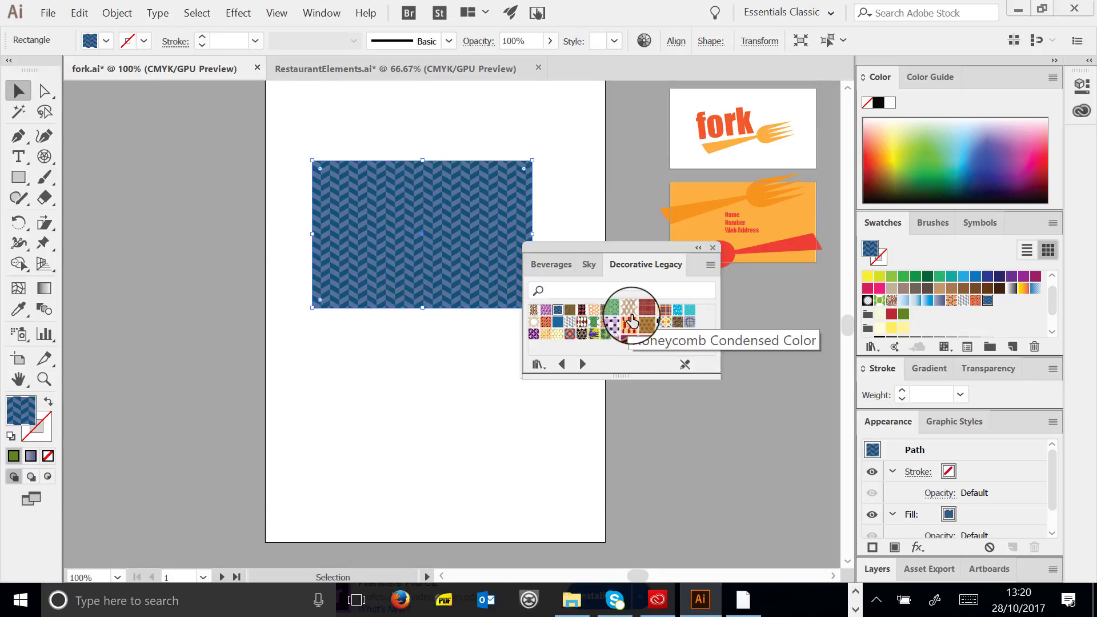
{"action": "left_click", "coordinate": [614, 323]}
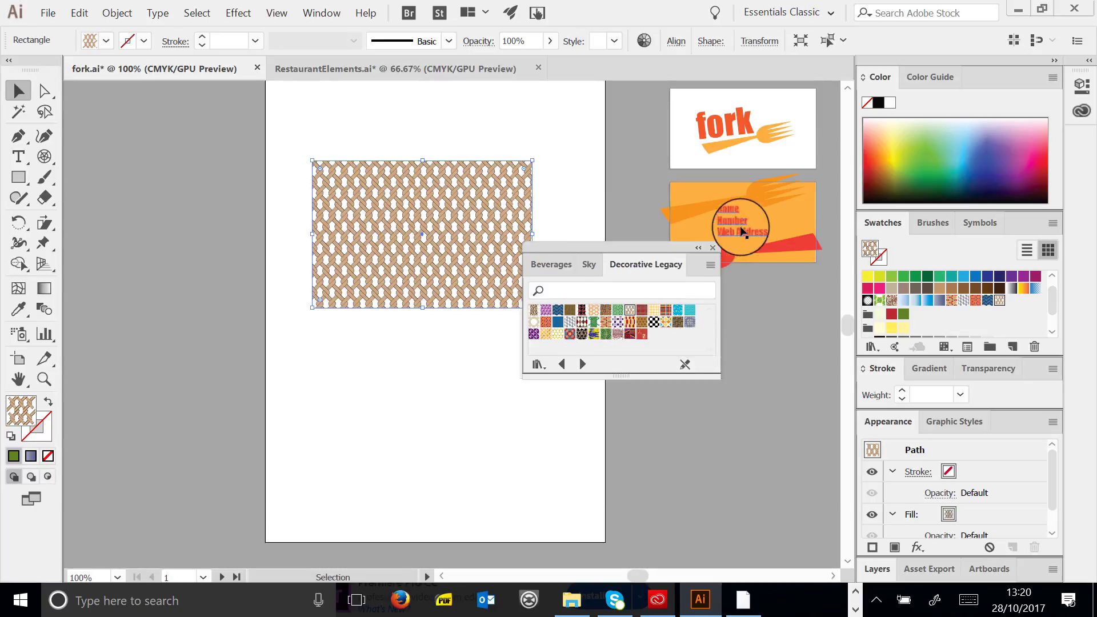
Close the floating pattern library and delete the patterned rectangle from the artboard
{"action": "left_click", "coordinate": [712, 248]}
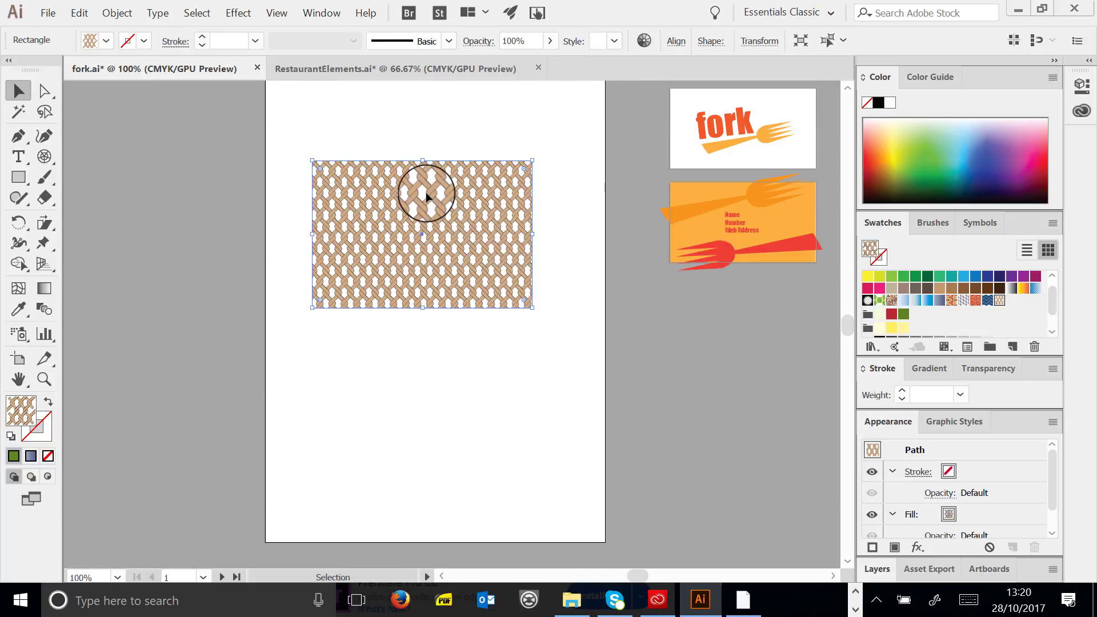
{"action": "key", "text": "Delete"}
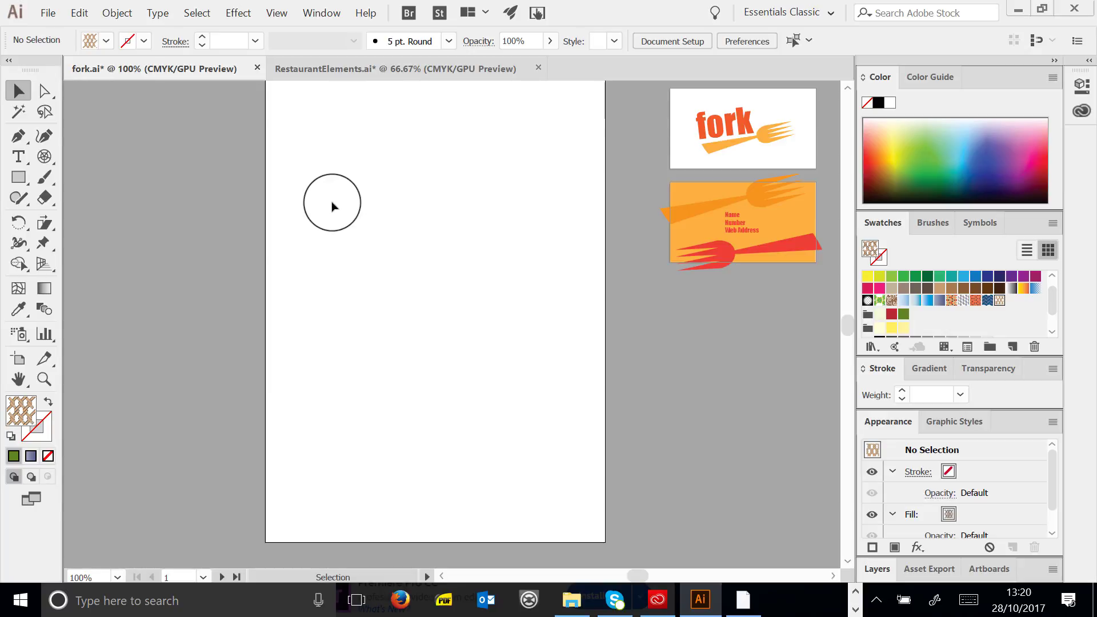
Display the document's Symbols collection
{"action": "left_click", "coordinate": [314, 13]}
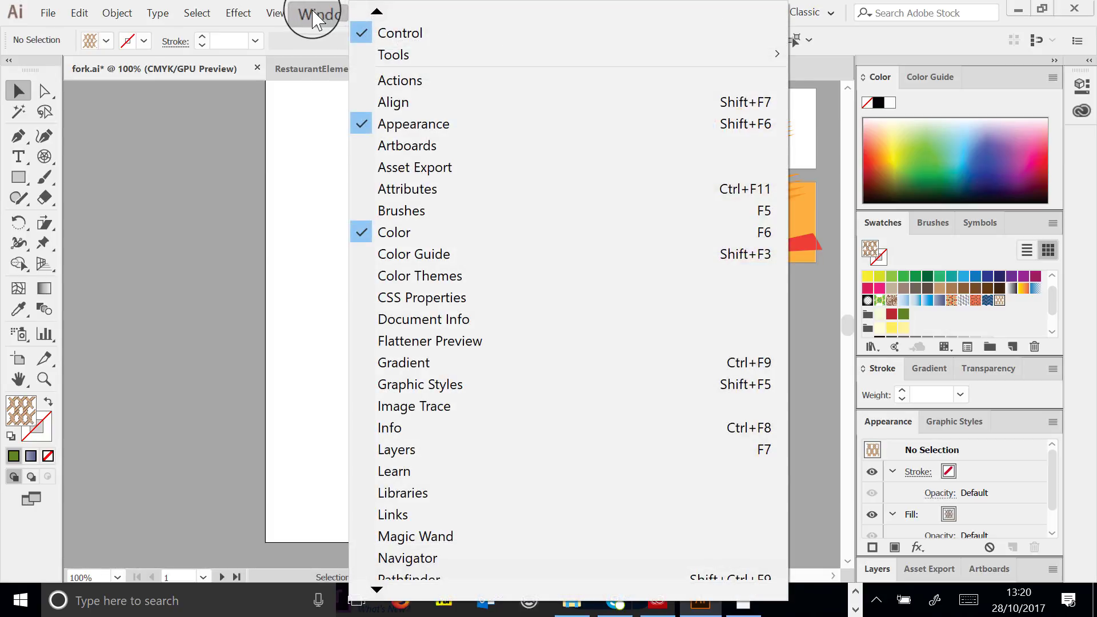
{"action": "mouse_move", "coordinate": [377, 586]}
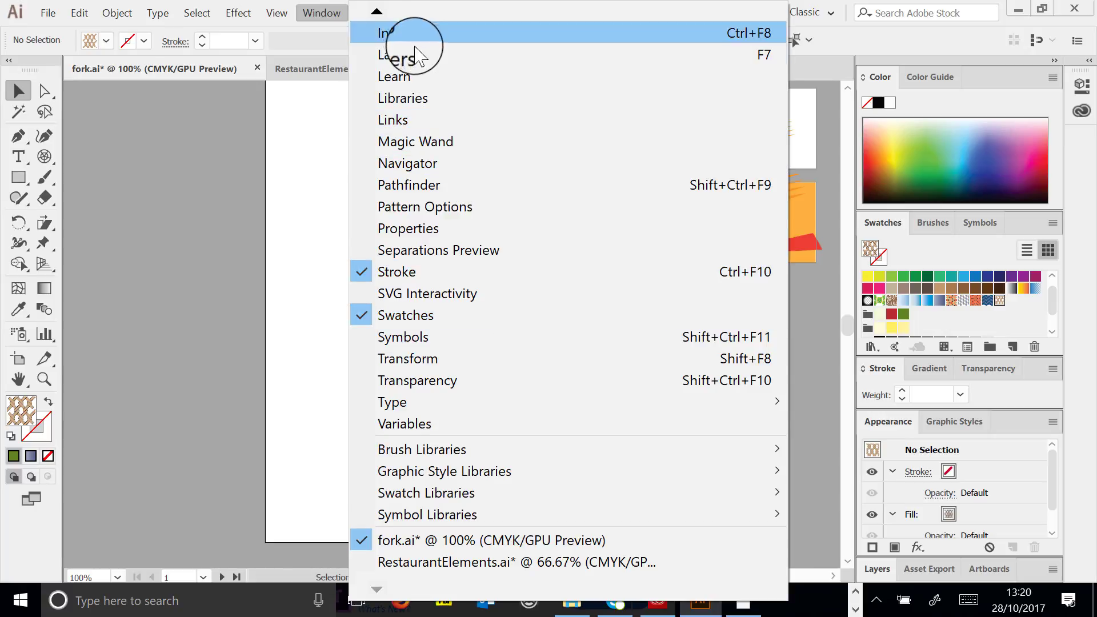
{"action": "left_click", "coordinate": [433, 343]}
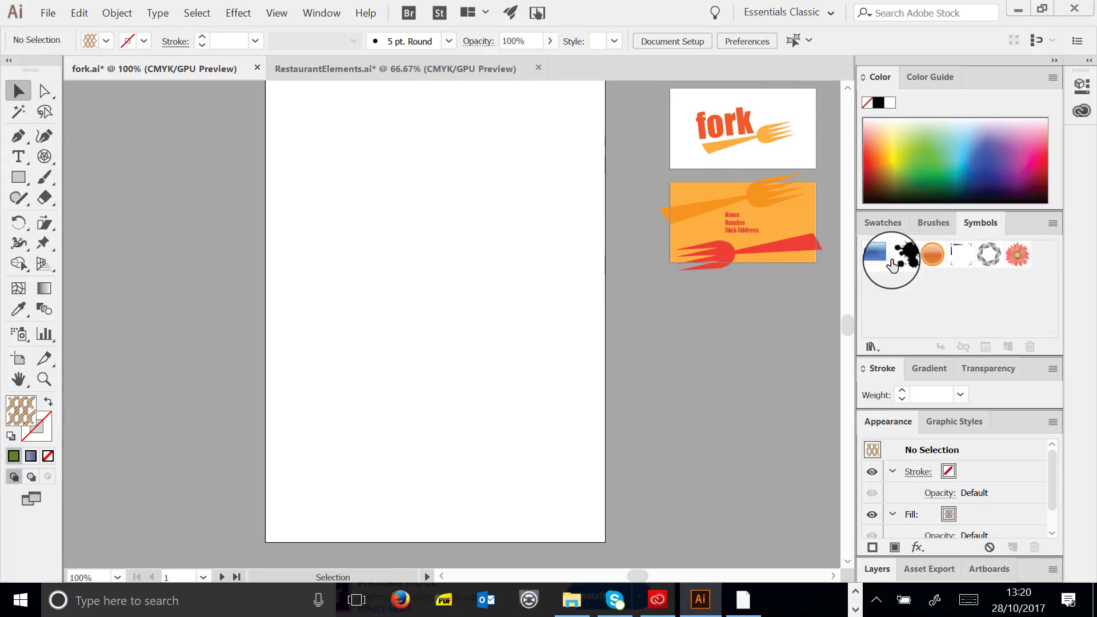
Open the Communication symbol library
{"action": "left_click", "coordinate": [1053, 224]}
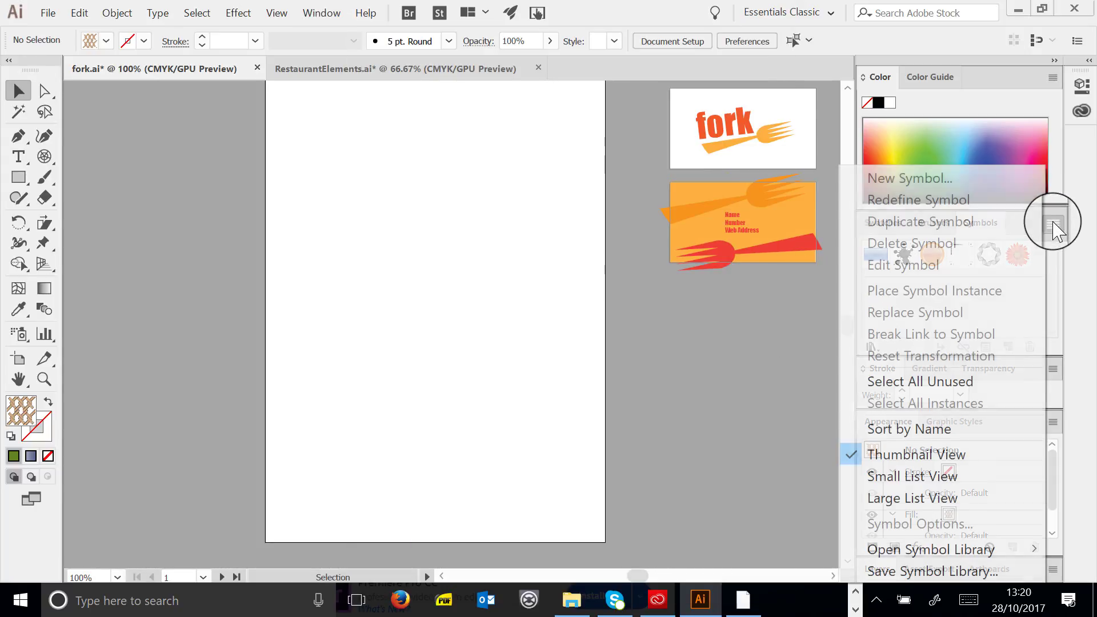
{"action": "mouse_move", "coordinate": [962, 560]}
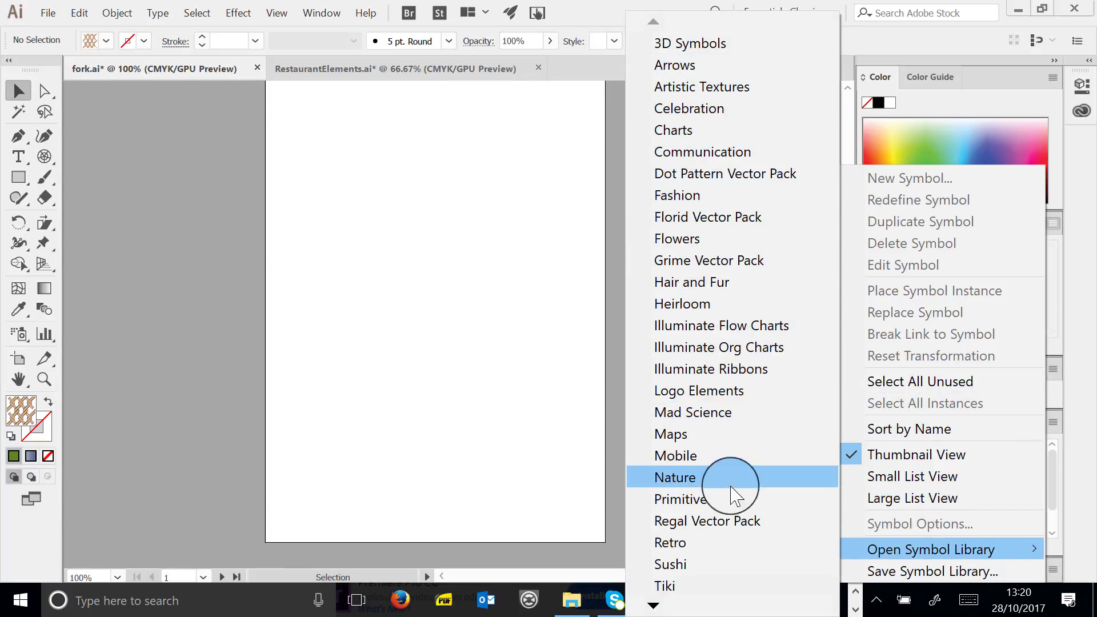
{"action": "mouse_move", "coordinate": [653, 606]}
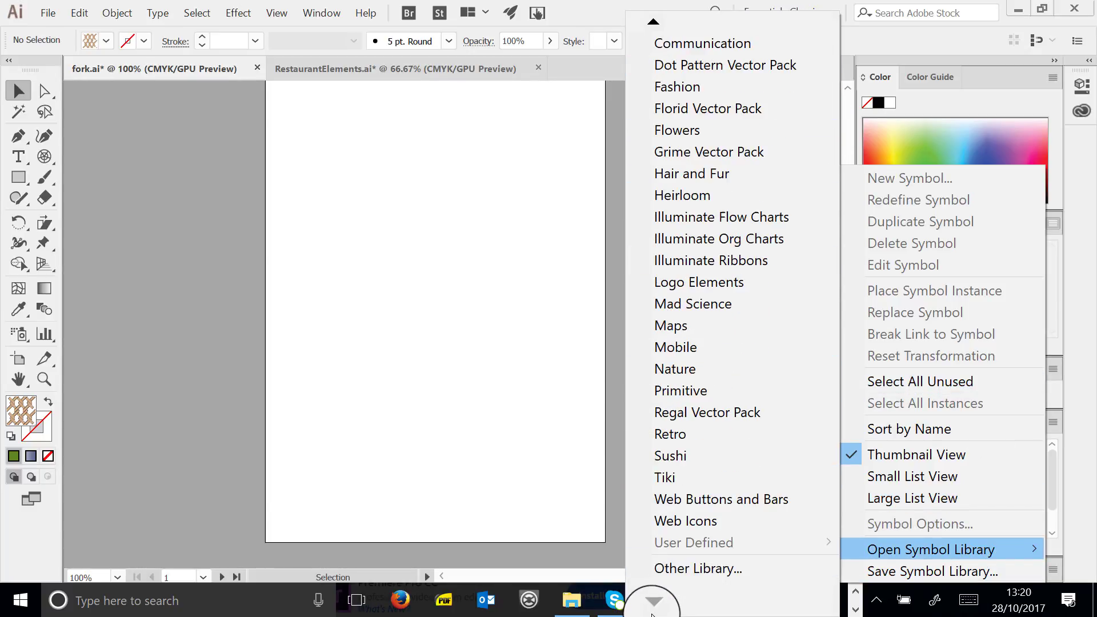
{"action": "mouse_move", "coordinate": [667, 28]}
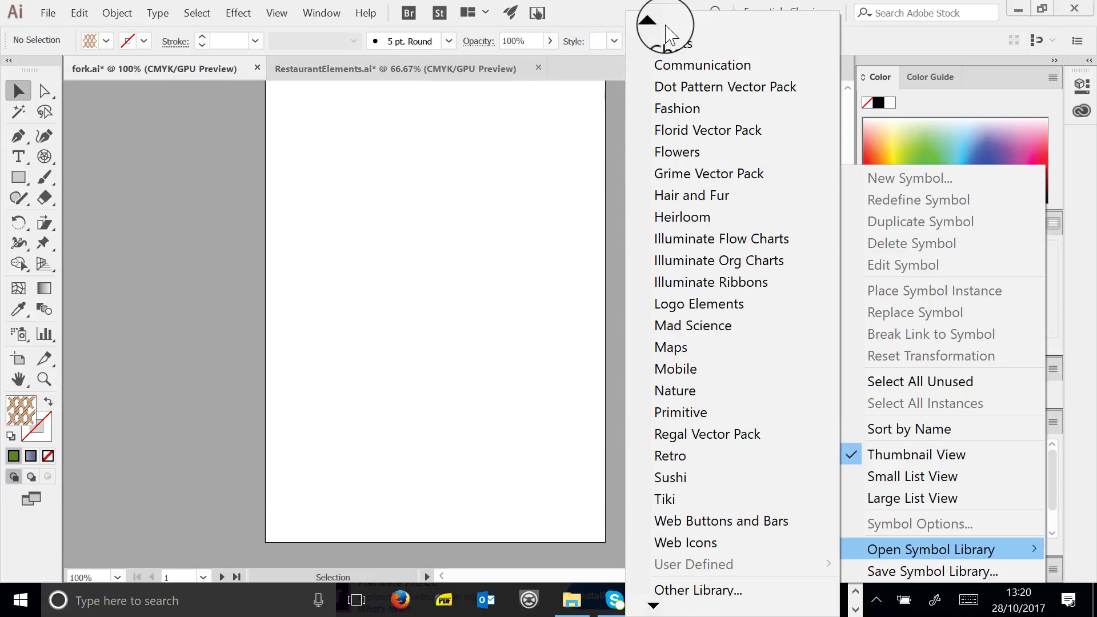
{"action": "left_click", "coordinate": [720, 153]}
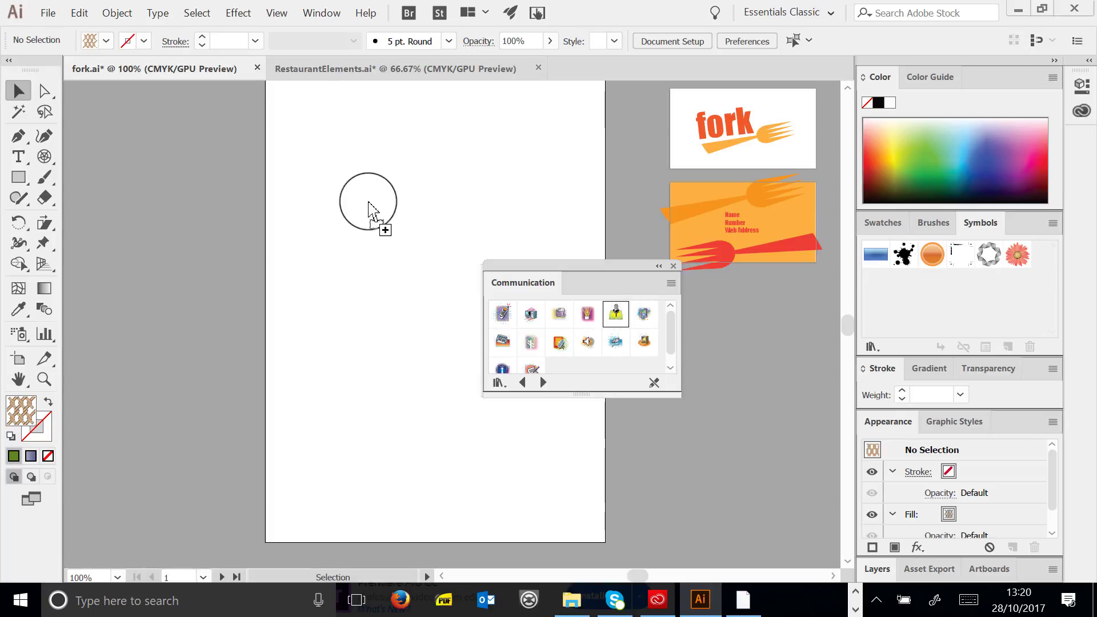
Place an enlarged Microphone symbol in the artboard's upper area and a smaller Desktop Computer symbol below it
{"action": "left_click_drag", "start_coordinate": [368, 204], "coordinate": [494, 340]}
{"action": "left_click_drag", "start_coordinate": [327, 240], "coordinate": [298, 240]}
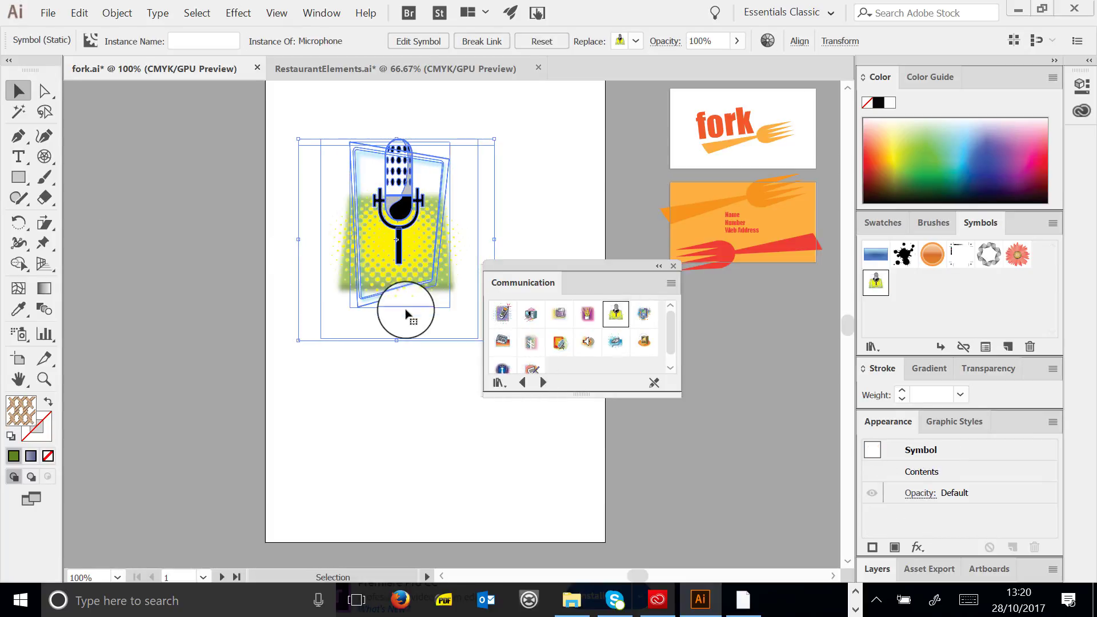
{"action": "left_click", "coordinate": [525, 314]}
{"action": "left_click_drag", "start_coordinate": [337, 408], "coordinate": [336, 409]}
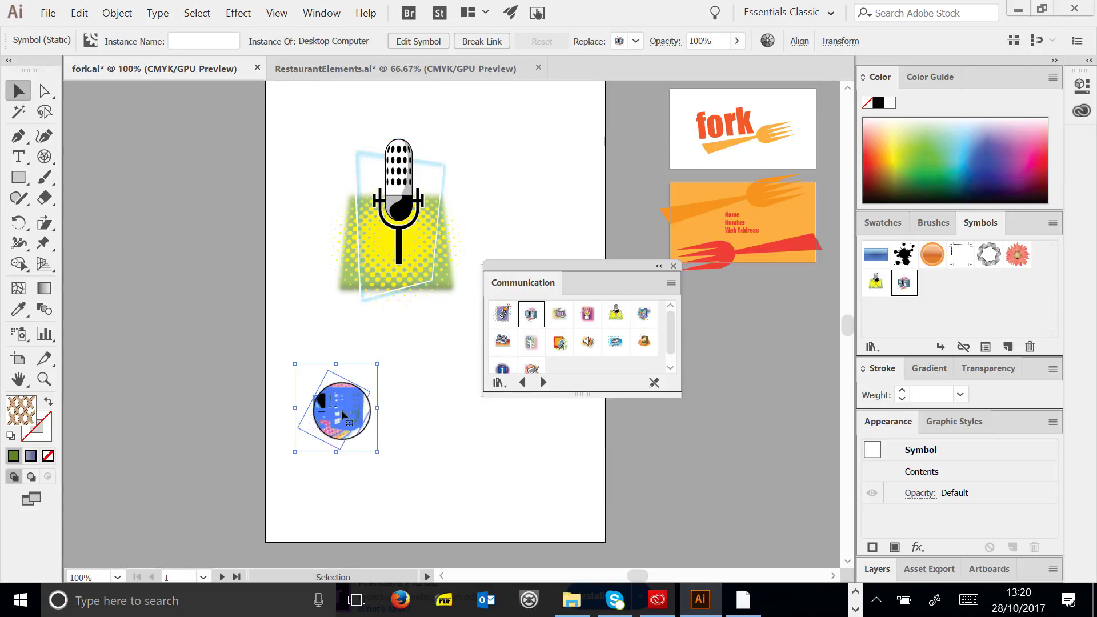
Place the Fax symbol beside the microphone and enlarge it
{"action": "left_click", "coordinate": [465, 269]}
{"action": "left_click", "coordinate": [560, 316]}
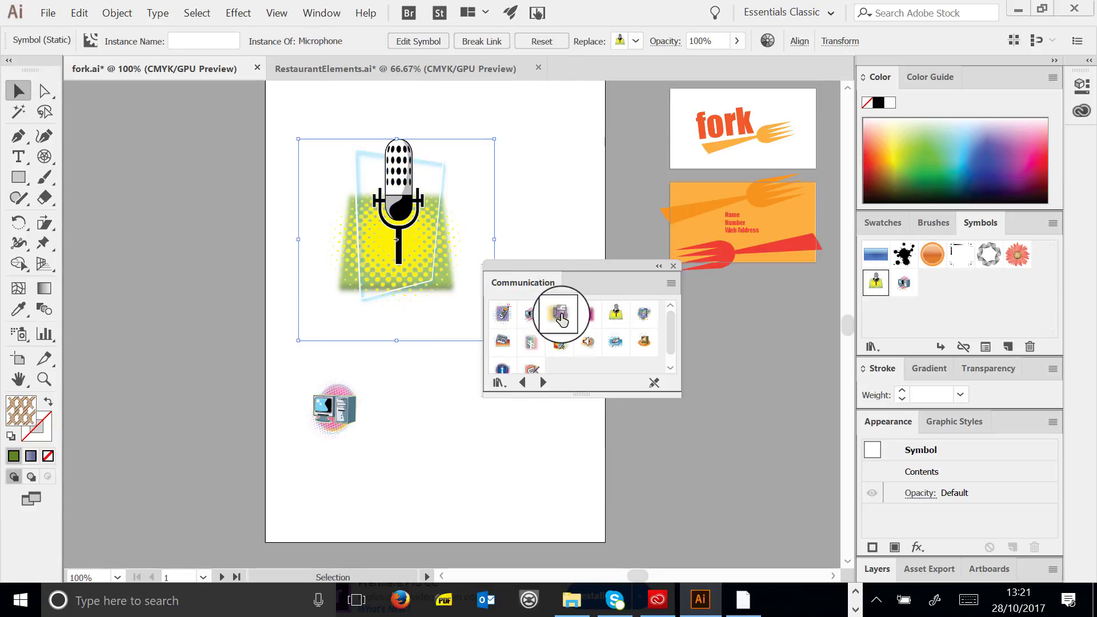
{"action": "left_click_drag", "start_coordinate": [551, 172], "coordinate": [529, 182]}
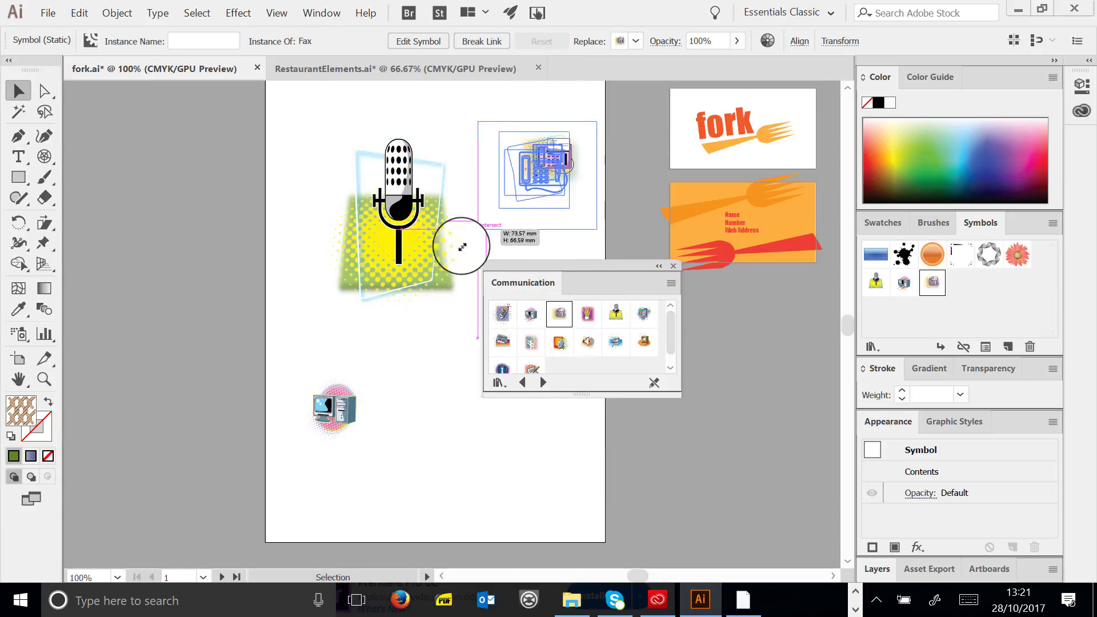
Delete the Microphone, Fax and Desktop Computer symbols from the artboard
{"action": "left_click_drag", "start_coordinate": [307, 132], "coordinate": [596, 189]}
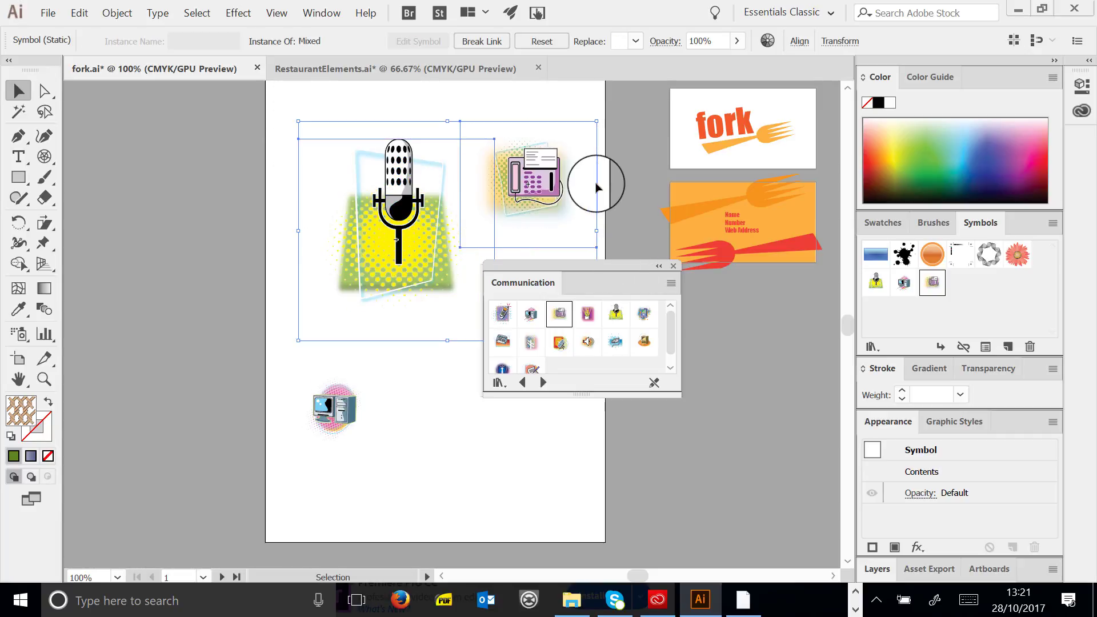
{"action": "key", "text": "Delete"}
{"action": "left_click_drag", "start_coordinate": [300, 365], "coordinate": [412, 461]}
{"action": "key", "text": "Delete"}
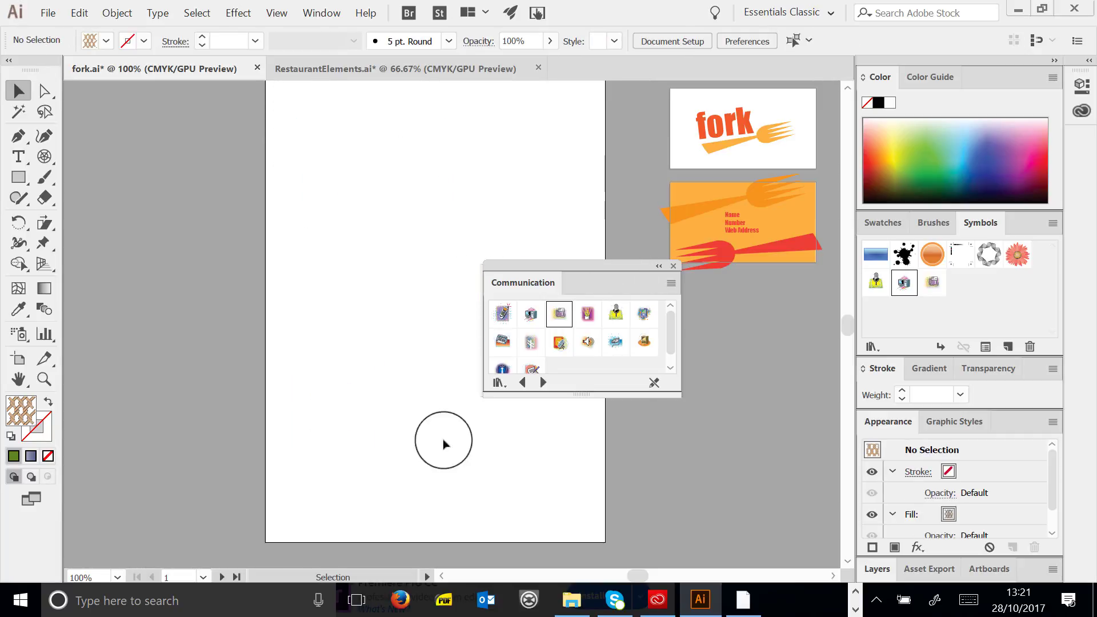
Open the Maps symbol library, enlarged to show all its symbols, and place a scaled-up red Campground symbol on the artboard
{"action": "left_click", "coordinate": [1053, 223]}
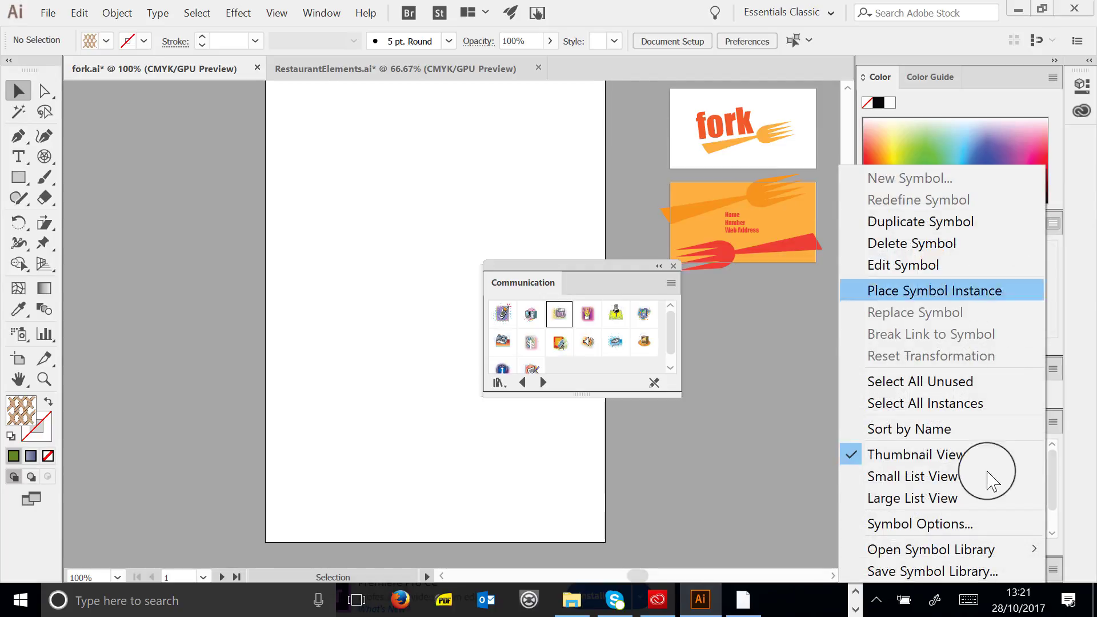
{"action": "mouse_move", "coordinate": [943, 551]}
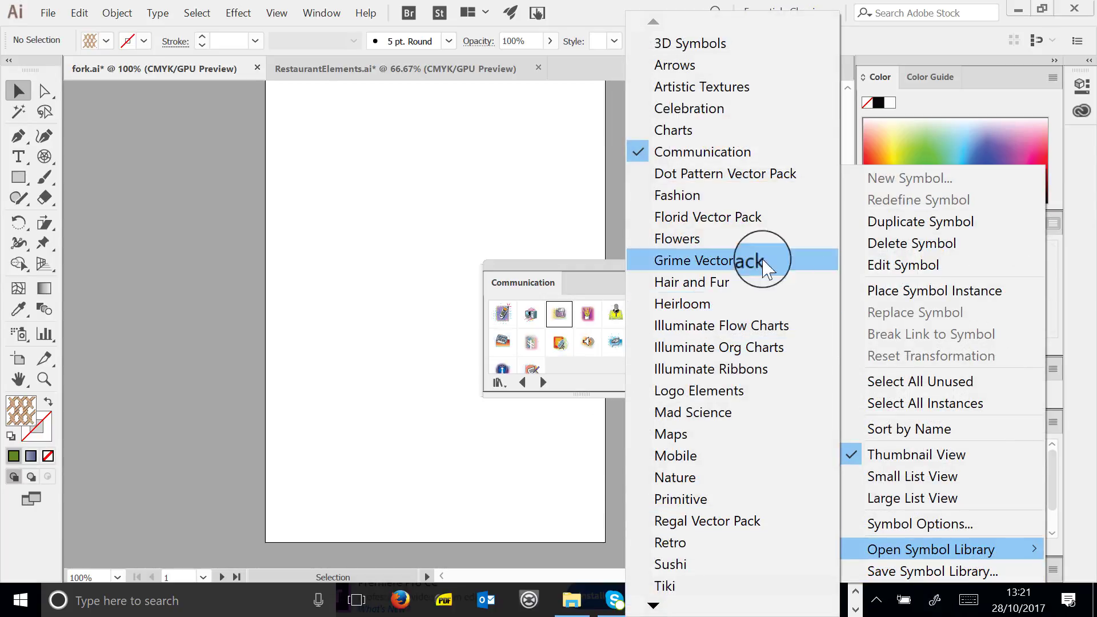
{"action": "left_click", "coordinate": [712, 436]}
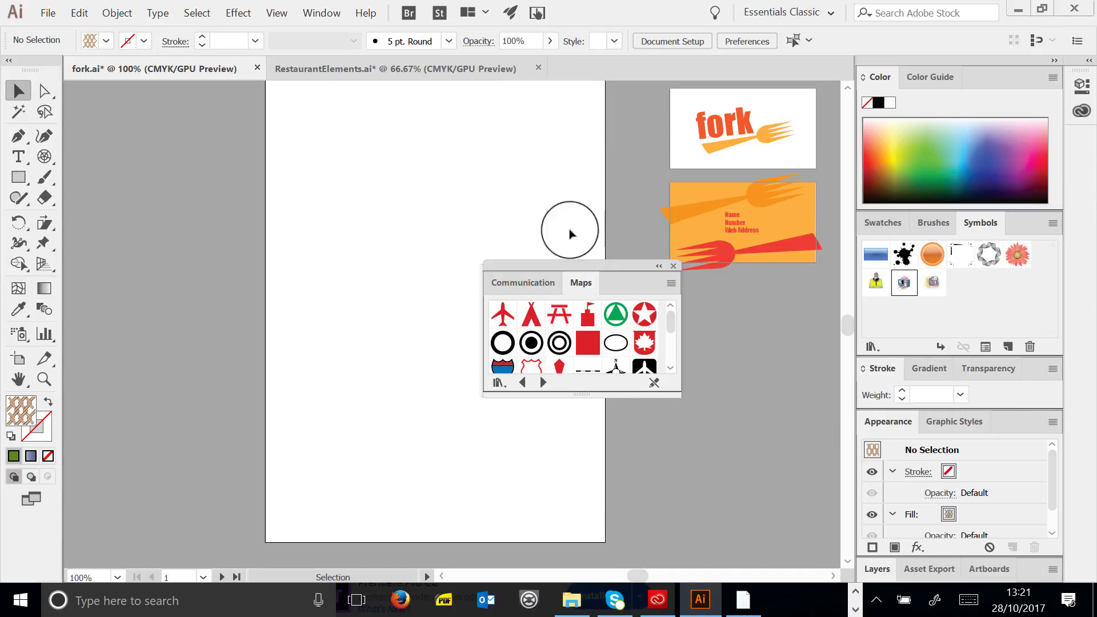
{"action": "left_click_drag", "start_coordinate": [672, 391], "coordinate": [733, 485]}
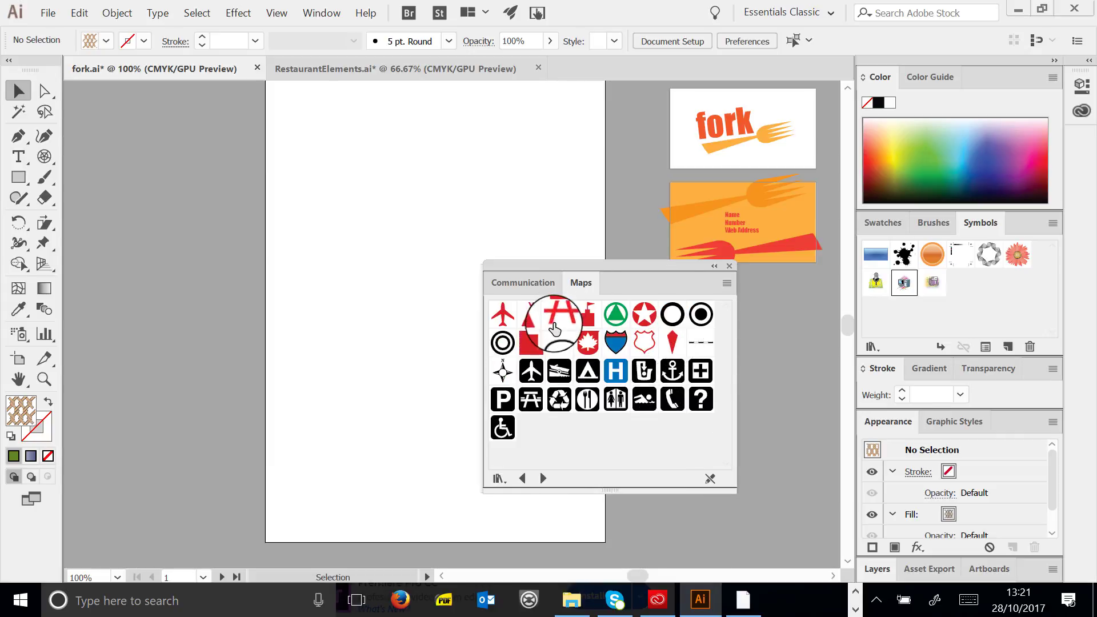
{"action": "left_click_drag", "start_coordinate": [402, 206], "coordinate": [434, 266]}
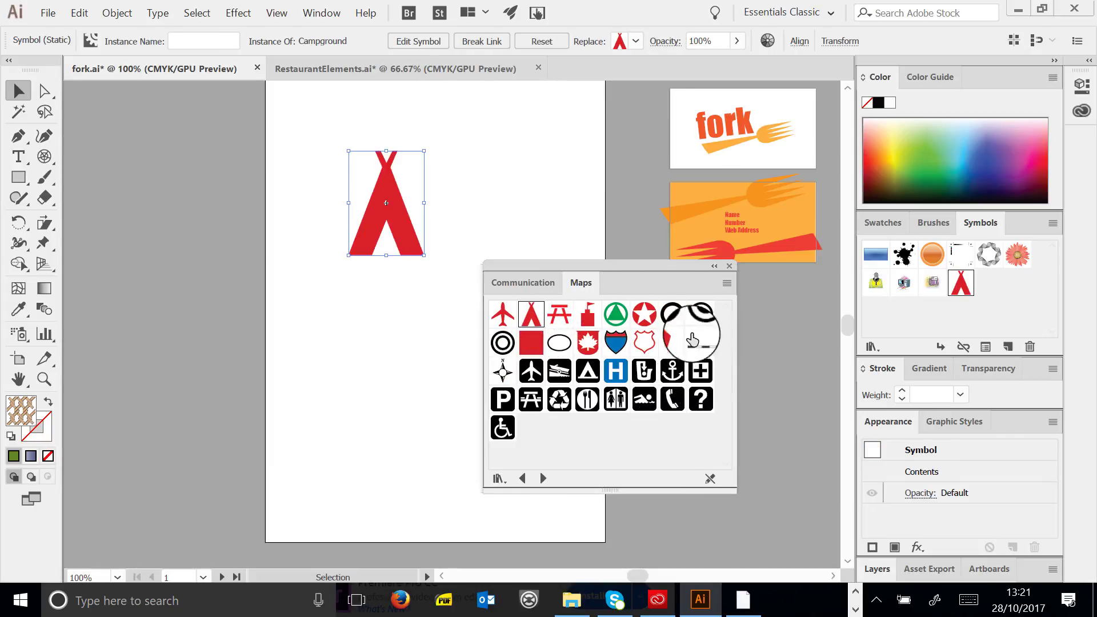
Place the red Capitol star symbol below the campground symbol, enlarge it, and clear both symbols from the artboard
{"action": "left_click_drag", "start_coordinate": [644, 314], "coordinate": [374, 323]}
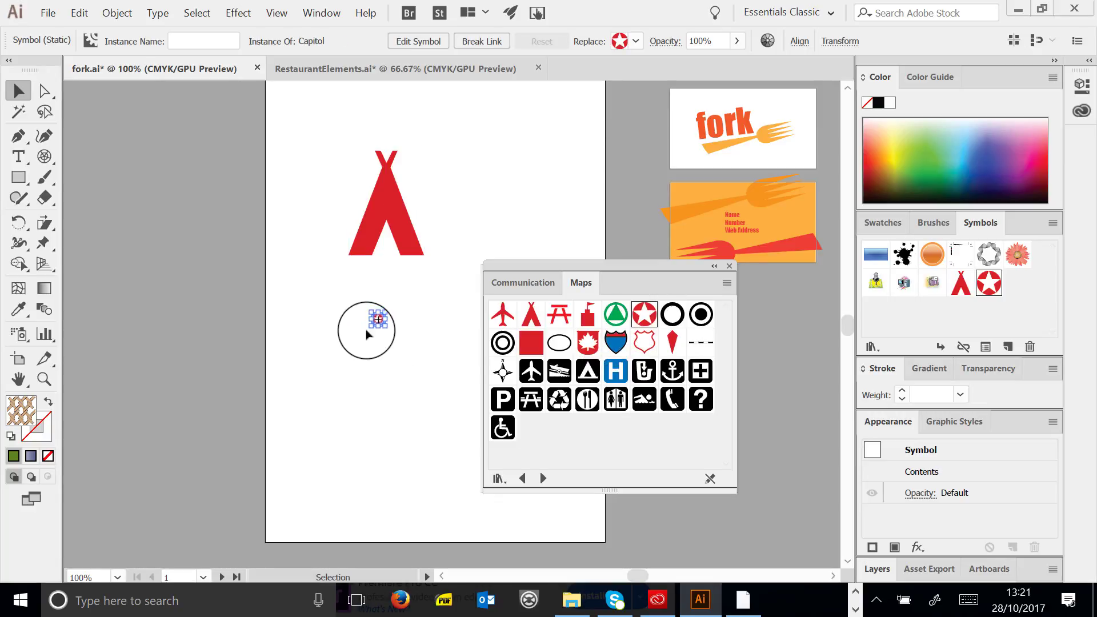
{"action": "left_click_drag", "start_coordinate": [324, 375], "coordinate": [323, 393]}
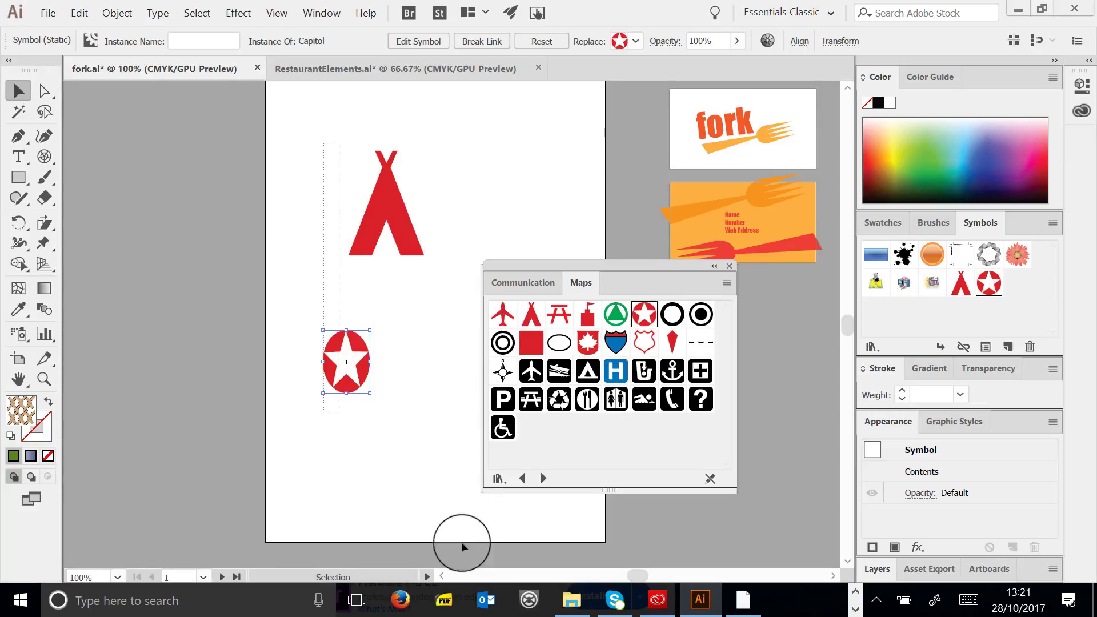
{"action": "key", "text": "ctrl+a"}
{"action": "key", "text": "Delete"}
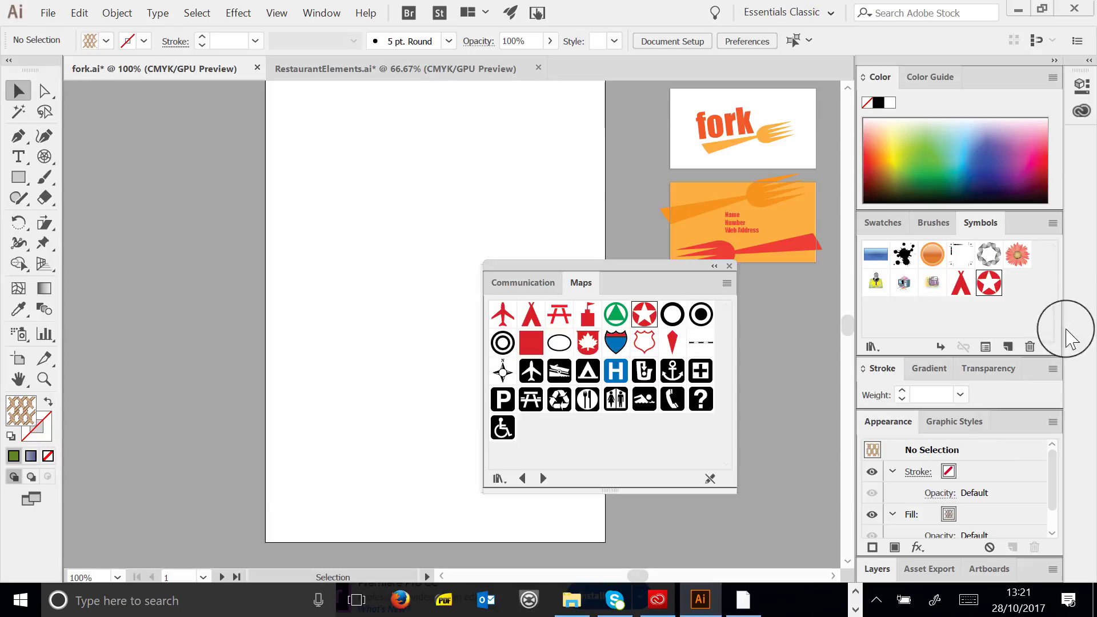
Open the Flowers symbol library and move its window away from the middle of the artboard
{"action": "left_click", "coordinate": [1056, 225]}
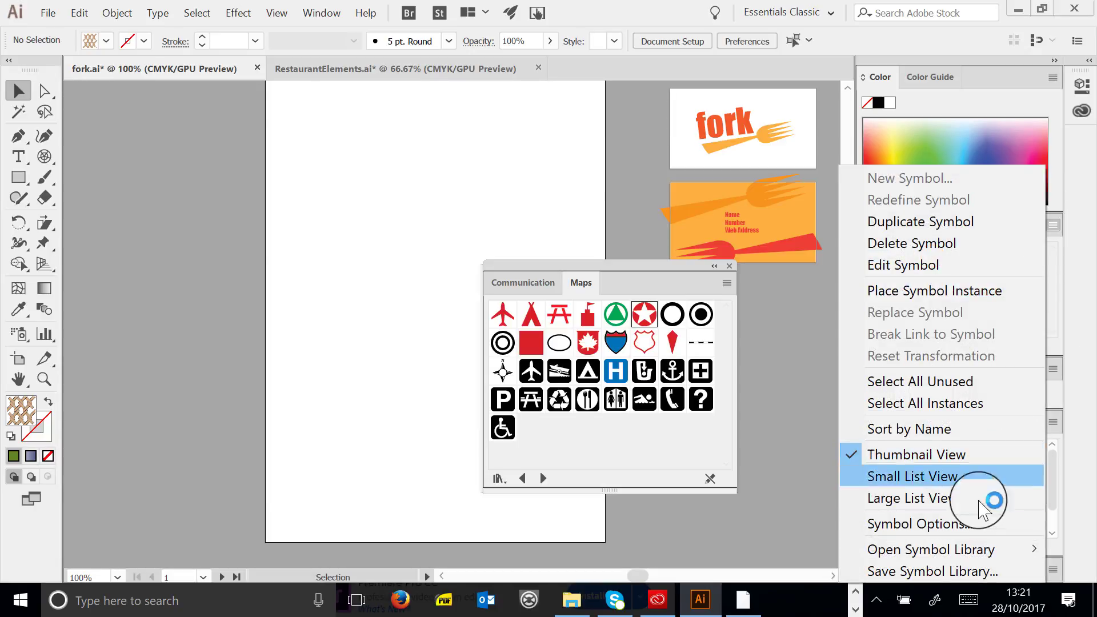
{"action": "mouse_move", "coordinate": [971, 552]}
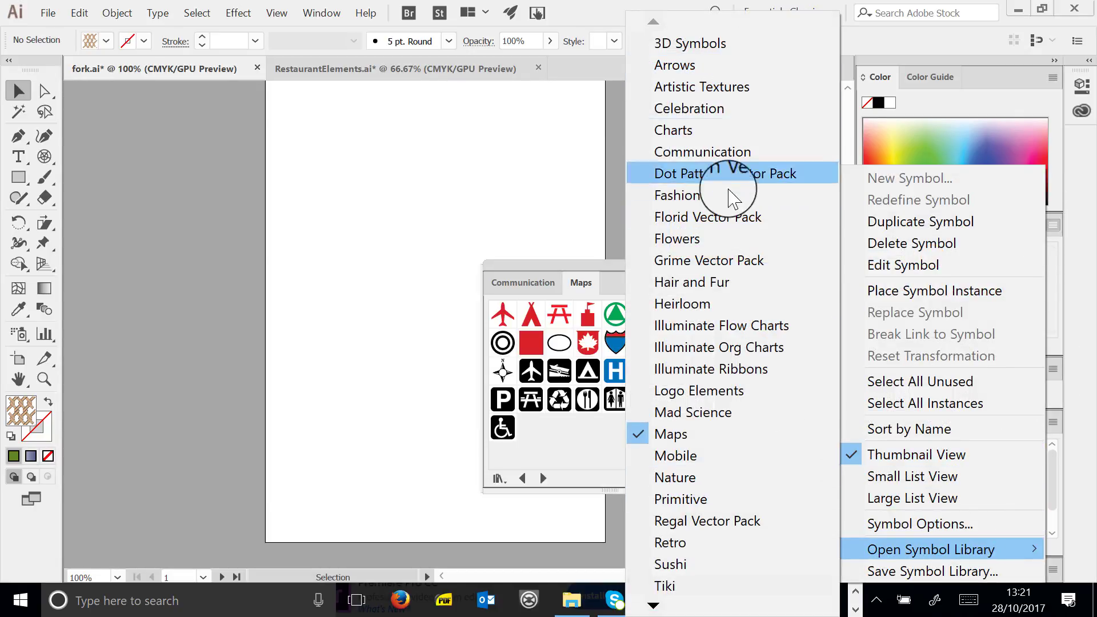
{"action": "left_click", "coordinate": [709, 252]}
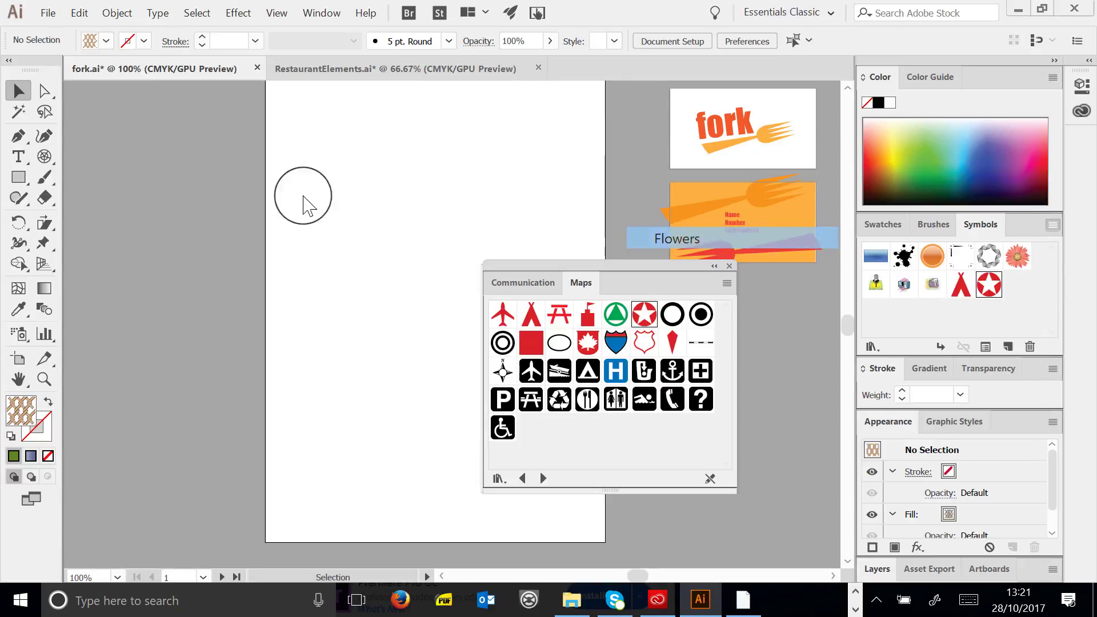
{"action": "left_click_drag", "start_coordinate": [616, 268], "coordinate": [683, 265]}
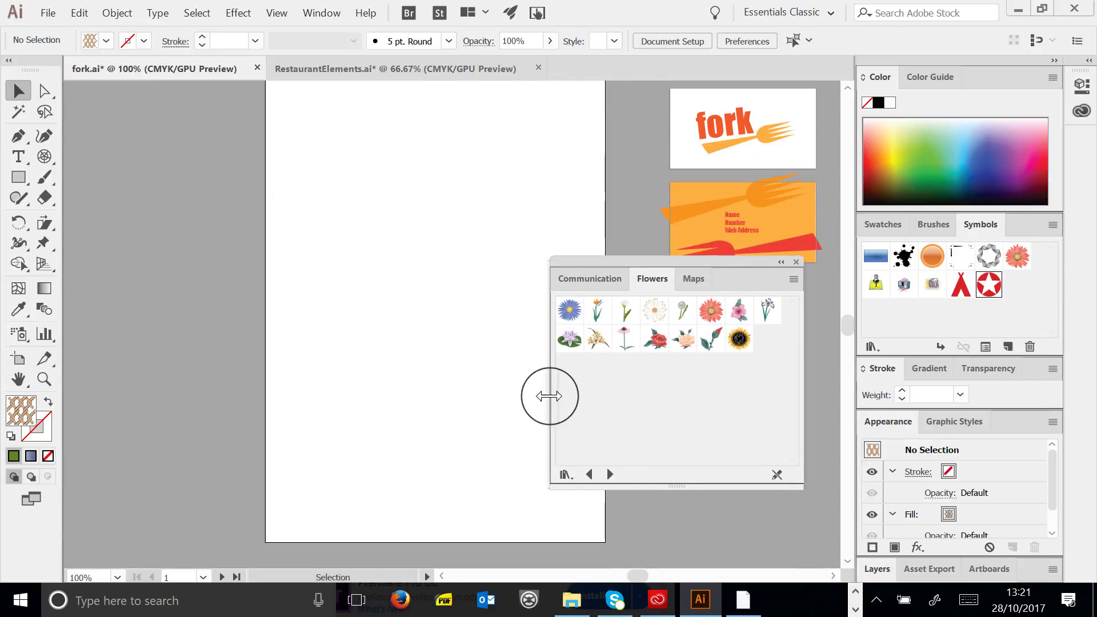
Place the water lily symbol on the artboard and delete it again
{"action": "left_click", "coordinate": [577, 346]}
{"action": "left_click_drag", "start_coordinate": [576, 331], "coordinate": [519, 320]}
{"action": "key", "text": "Delete"}
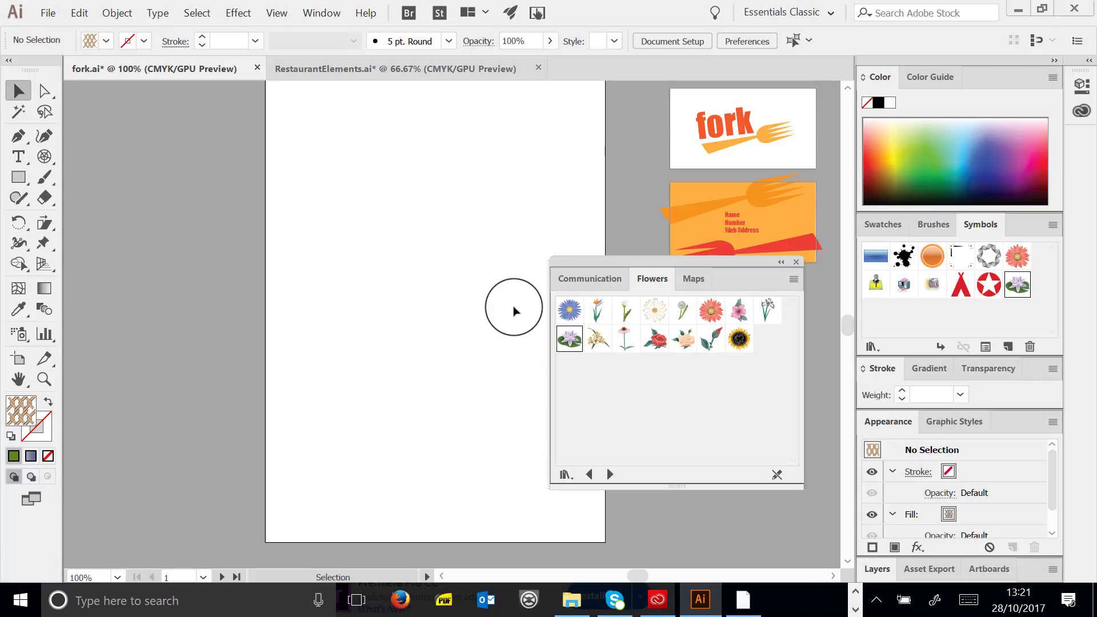
Spray a scattered set of white daisy symbols across the artboard with the Symbol Sprayer tool
{"action": "left_click_drag", "start_coordinate": [640, 269], "coordinate": [676, 275]}
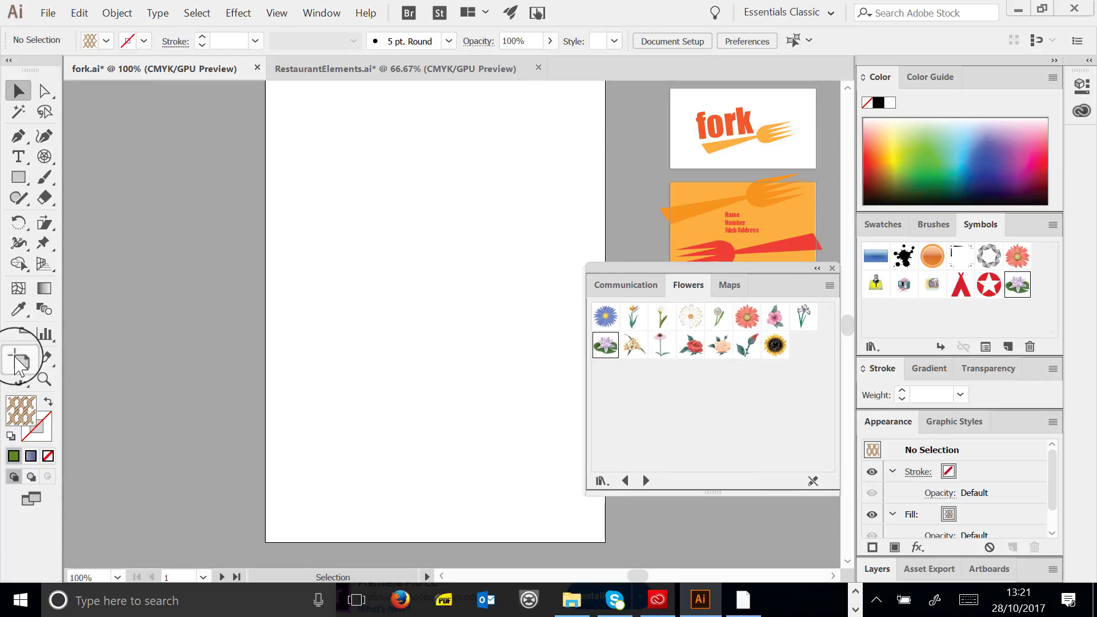
{"action": "left_click", "coordinate": [17, 334]}
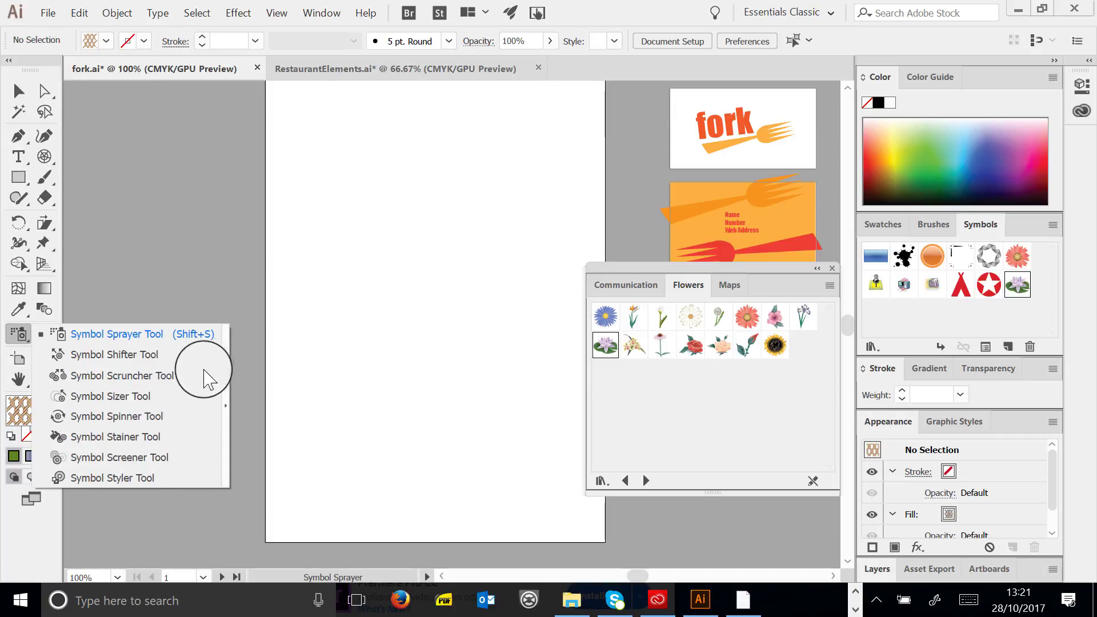
{"action": "left_click", "coordinate": [692, 324]}
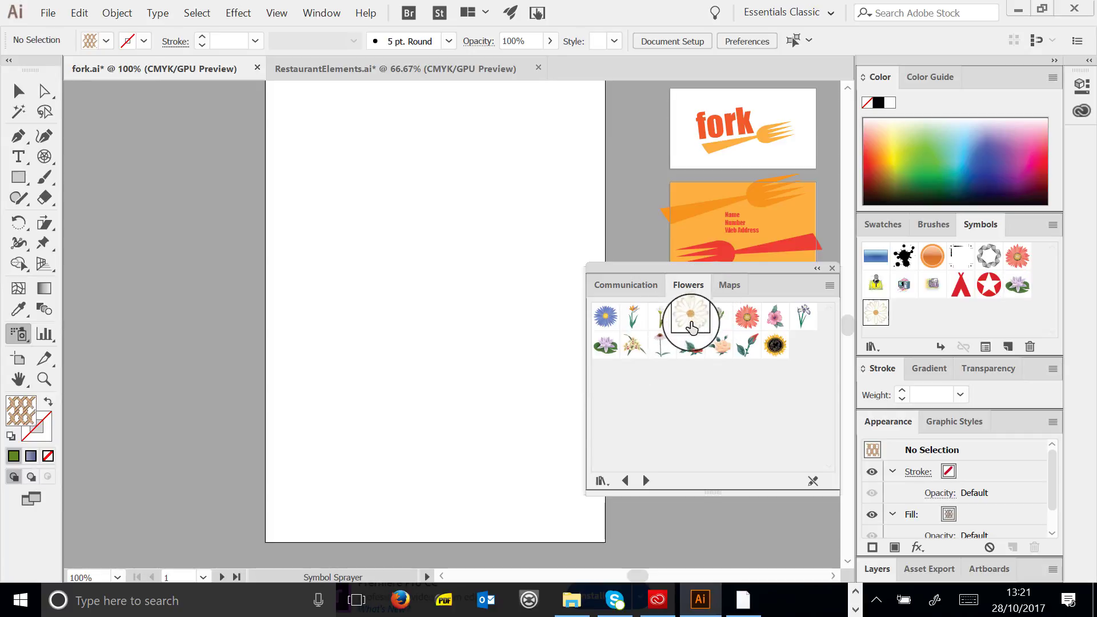
{"action": "left_click", "coordinate": [22, 340]}
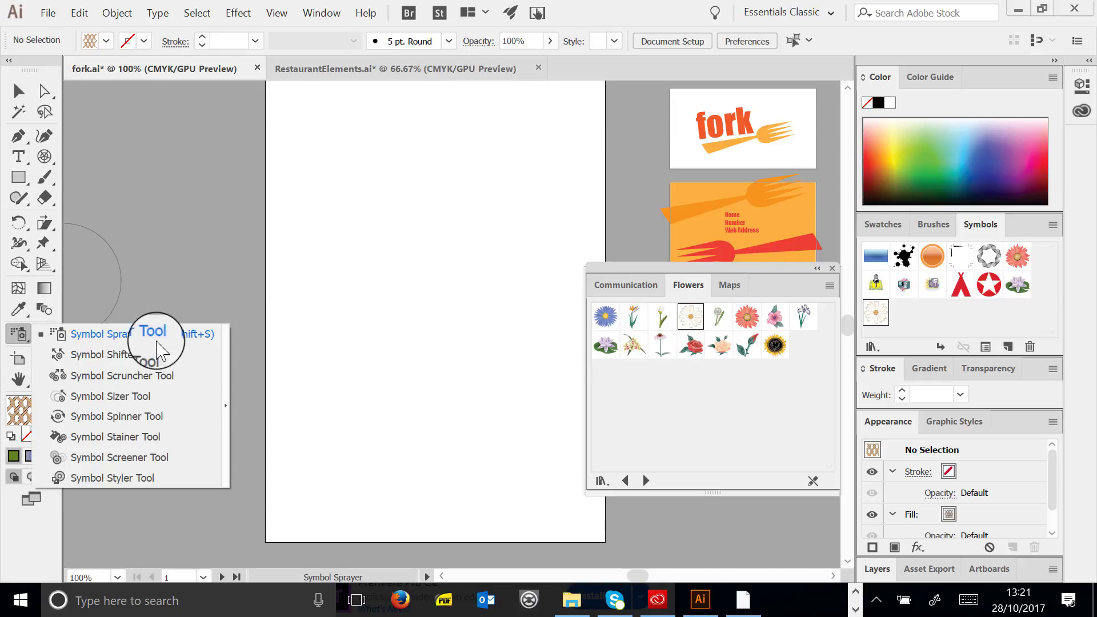
{"action": "left_click", "coordinate": [138, 338]}
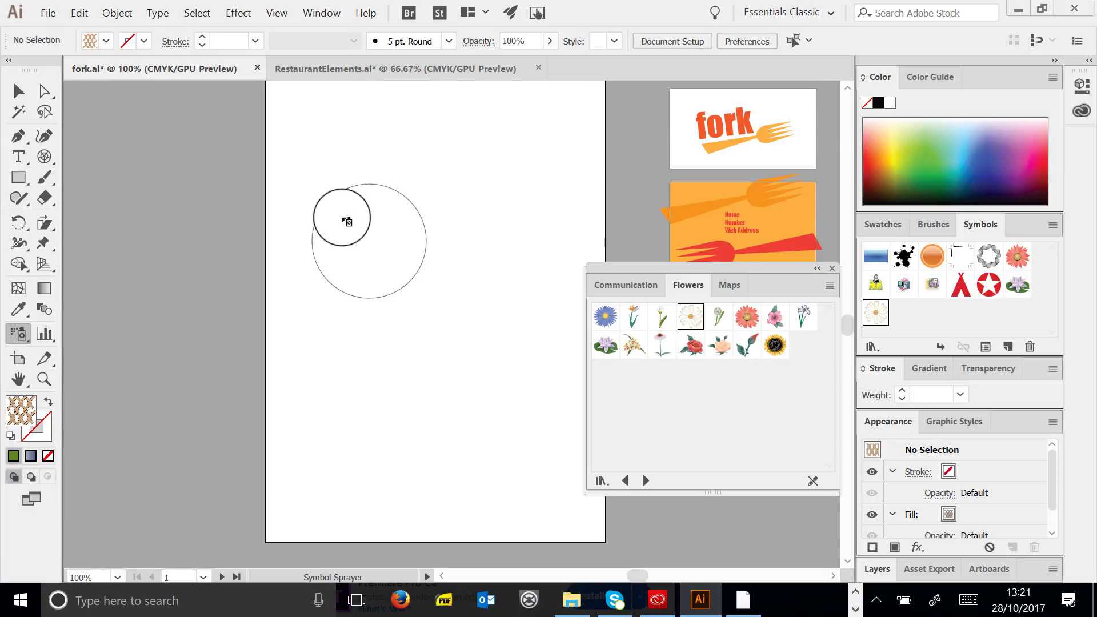
{"action": "mouse_move", "coordinate": [350, 228]}
{"action": "left_mouse_down"}
{"action": "mouse_move", "coordinate": [490, 177]}
{"action": "mouse_move", "coordinate": [455, 246]}
{"action": "left_mouse_up"}
{"action": "mouse_move", "coordinate": [391, 369]}
{"action": "left_mouse_down"}
{"action": "mouse_move", "coordinate": [445, 323]}
{"action": "mouse_move", "coordinate": [387, 288]}
{"action": "mouse_move", "coordinate": [458, 433]}
{"action": "mouse_move", "coordinate": [404, 221]}
{"action": "mouse_move", "coordinate": [367, 289]}
{"action": "mouse_move", "coordinate": [370, 320]}
{"action": "left_mouse_up"}
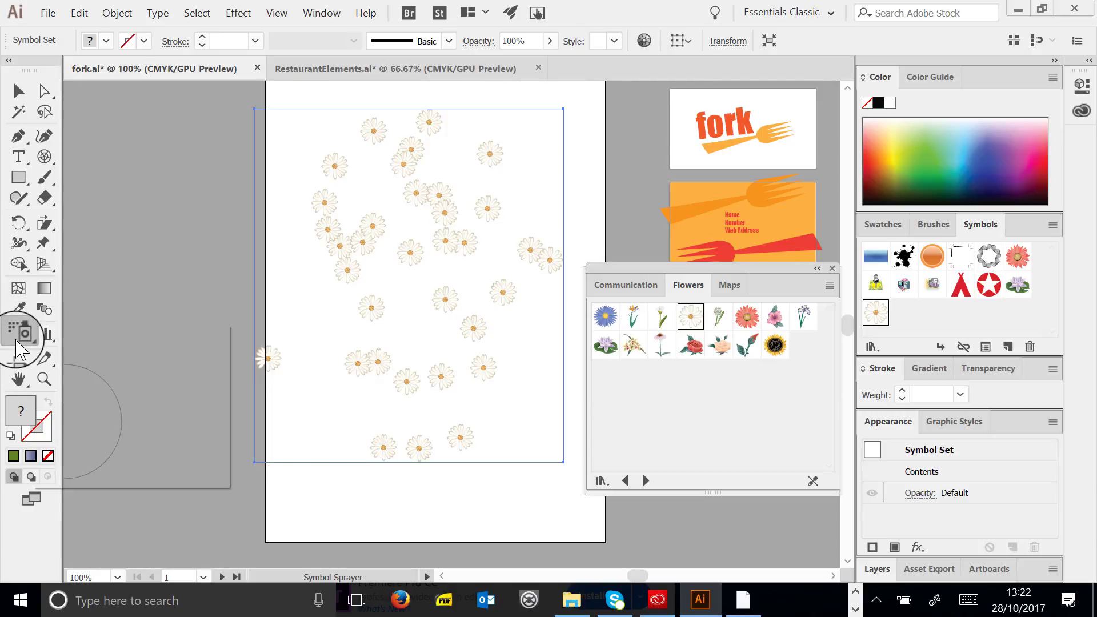
Move some daisies around with the Symbol Shifter tool and pull the set closer together with the Symbol Scruncher tool
{"action": "mouse_move", "coordinate": [16, 341]}
{"action": "left_mouse_down"}
{"action": "mouse_move", "coordinate": [115, 338]}
{"action": "mouse_move", "coordinate": [122, 361]}
{"action": "left_mouse_up"}
{"action": "mouse_move", "coordinate": [355, 336]}
{"action": "left_mouse_down"}
{"action": "mouse_move", "coordinate": [270, 271]}
{"action": "mouse_move", "coordinate": [441, 298]}
{"action": "mouse_move", "coordinate": [486, 251]}
{"action": "mouse_move", "coordinate": [573, 209]}
{"action": "mouse_move", "coordinate": [427, 272]}
{"action": "mouse_move", "coordinate": [465, 391]}
{"action": "mouse_move", "coordinate": [440, 473]}
{"action": "left_mouse_up"}
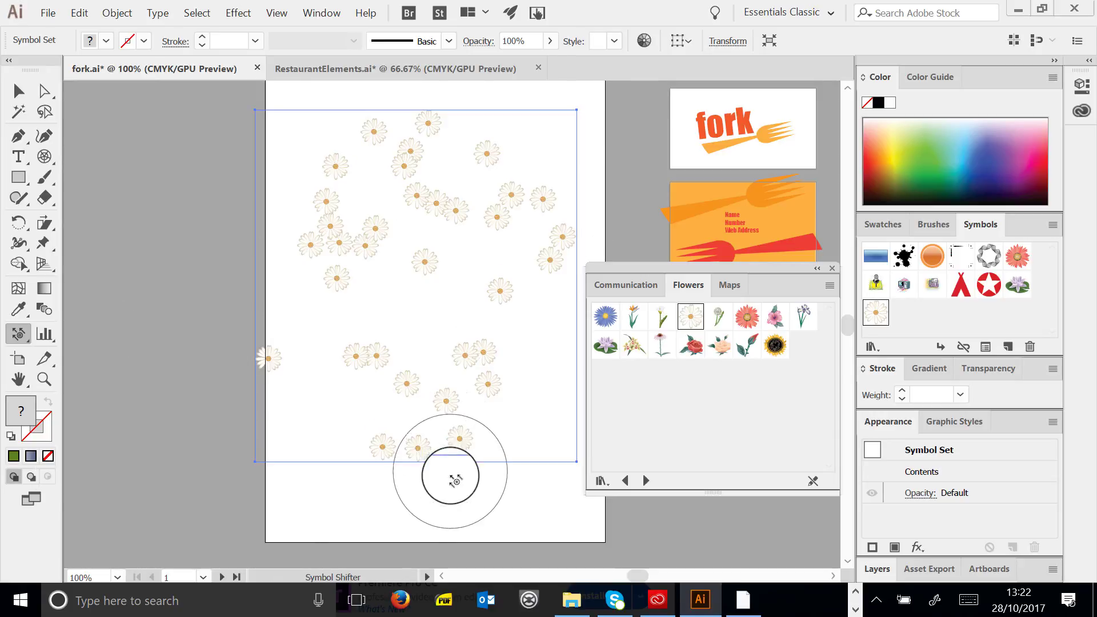
{"action": "mouse_move", "coordinate": [392, 229]}
{"action": "left_mouse_down"}
{"action": "mouse_move", "coordinate": [371, 278]}
{"action": "mouse_move", "coordinate": [395, 304]}
{"action": "left_mouse_up"}
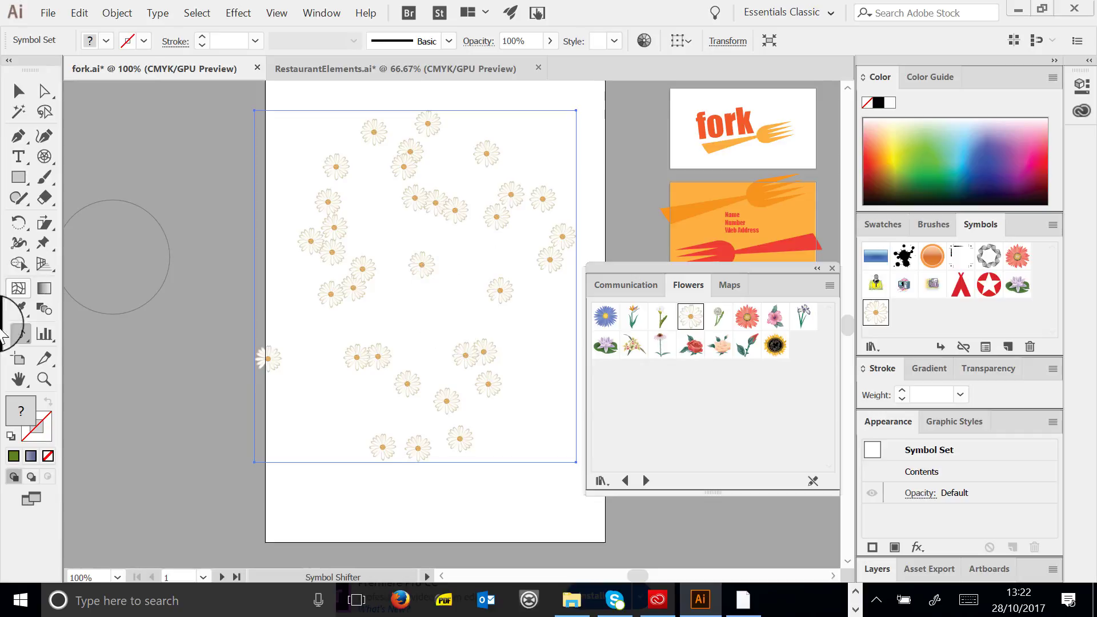
{"action": "left_click_drag", "start_coordinate": [27, 345], "coordinate": [152, 375]}
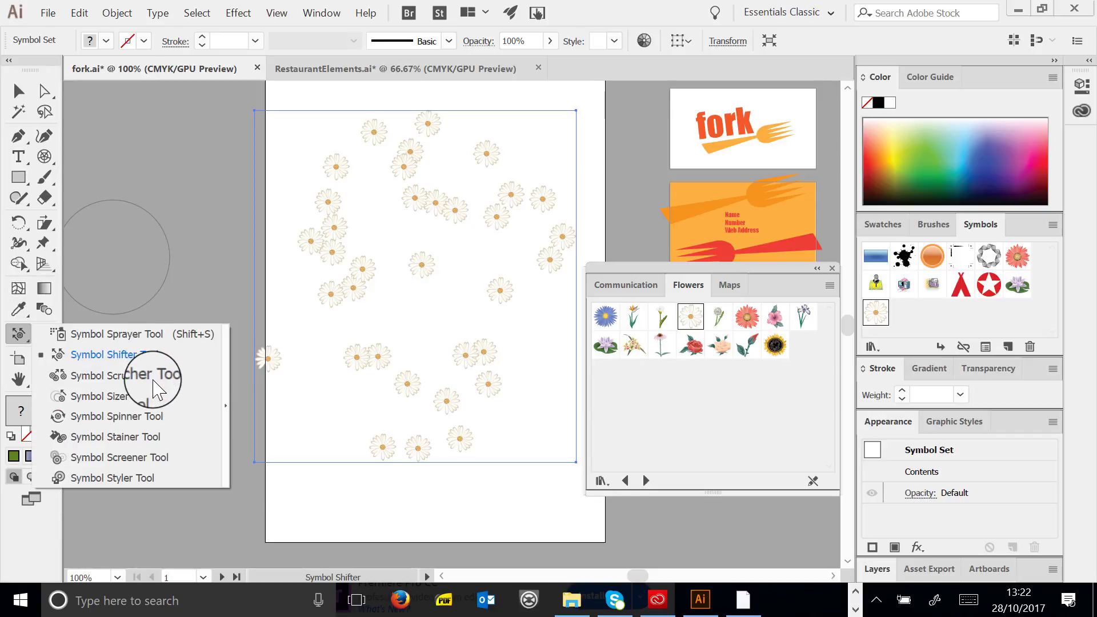
{"action": "mouse_move", "coordinate": [429, 373]}
{"action": "left_mouse_down"}
{"action": "mouse_move", "coordinate": [410, 333]}
{"action": "mouse_move", "coordinate": [435, 346]}
{"action": "mouse_move", "coordinate": [514, 342]}
{"action": "mouse_move", "coordinate": [419, 294]}
{"action": "mouse_move", "coordinate": [523, 225]}
{"action": "mouse_move", "coordinate": [517, 214]}
{"action": "mouse_move", "coordinate": [367, 316]}
{"action": "mouse_move", "coordinate": [344, 260]}
{"action": "mouse_move", "coordinate": [510, 388]}
{"action": "left_mouse_up"}
Enlarge several daisies with the Symbol Sizer tool, making one in the upper part of the set by far the largest
{"action": "mouse_move", "coordinate": [21, 338]}
{"action": "left_mouse_down"}
{"action": "mouse_move", "coordinate": [22, 349]}
{"action": "mouse_move", "coordinate": [150, 382]}
{"action": "mouse_move", "coordinate": [131, 398]}
{"action": "left_mouse_up"}
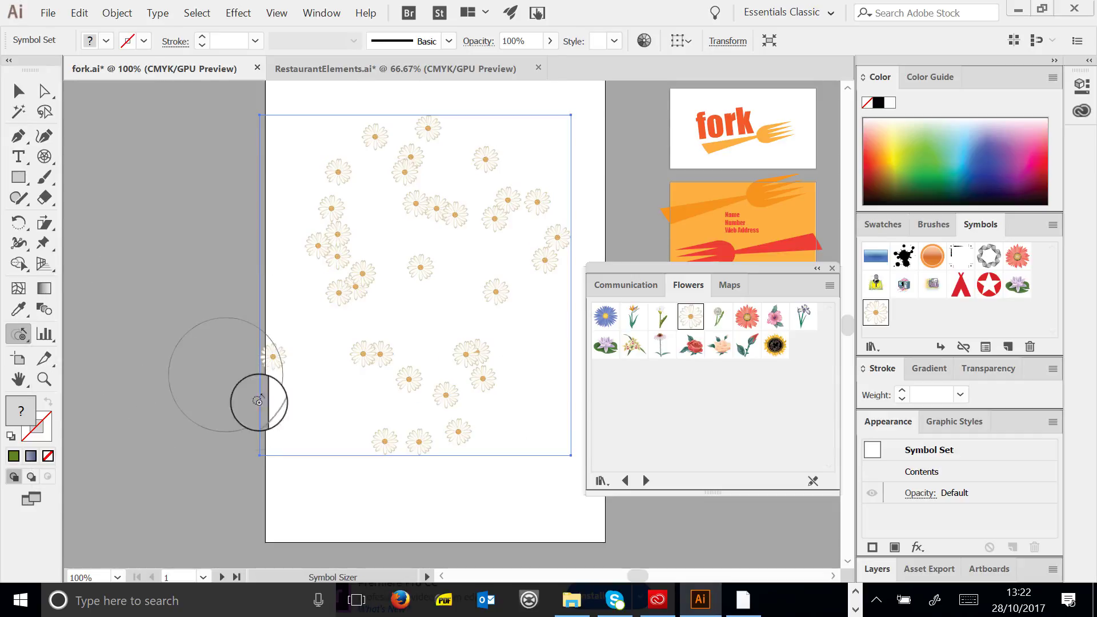
{"action": "left_click", "coordinate": [363, 280]}
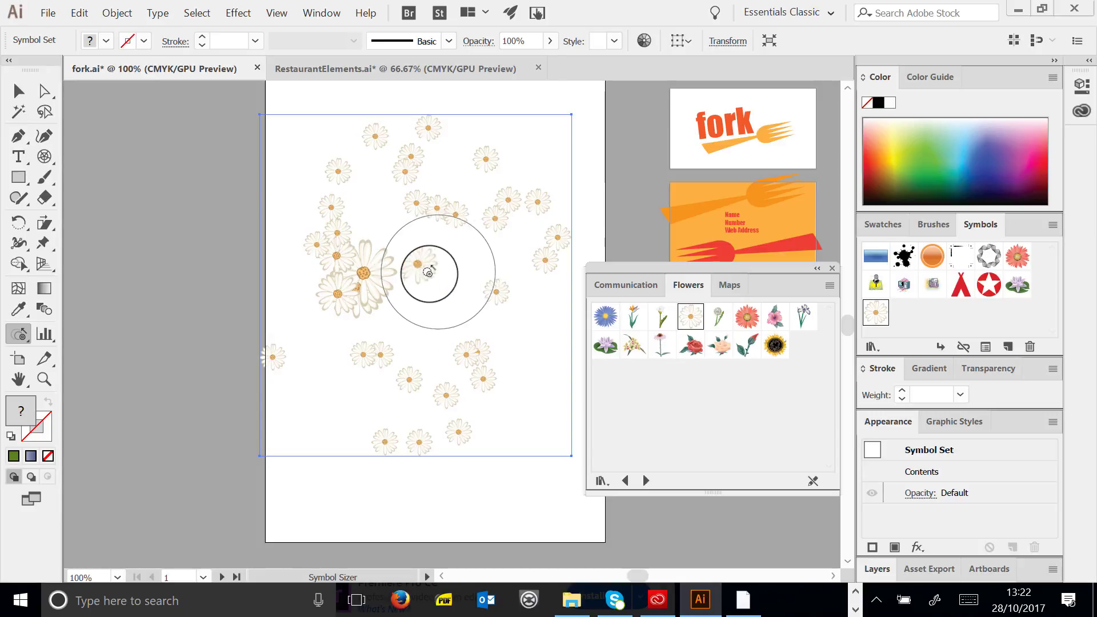
{"action": "left_click", "coordinate": [426, 271]}
{"action": "left_click", "coordinate": [422, 375]}
{"action": "left_click", "coordinate": [463, 355]}
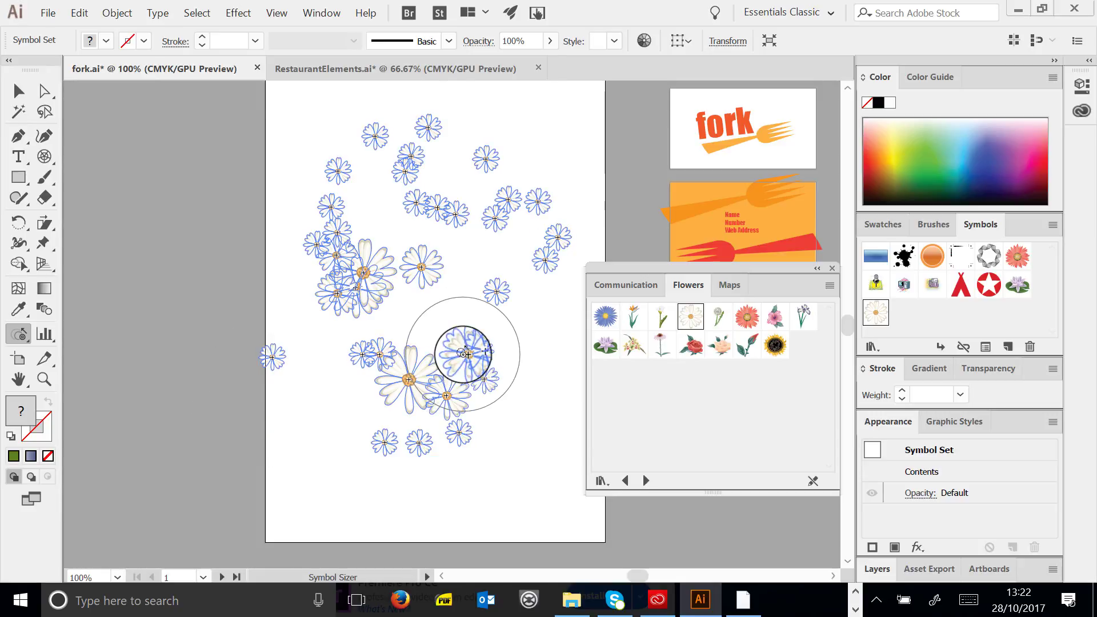
{"action": "left_click", "coordinate": [460, 217]}
{"action": "left_click_drag", "start_coordinate": [460, 217], "coordinate": [460, 218]}
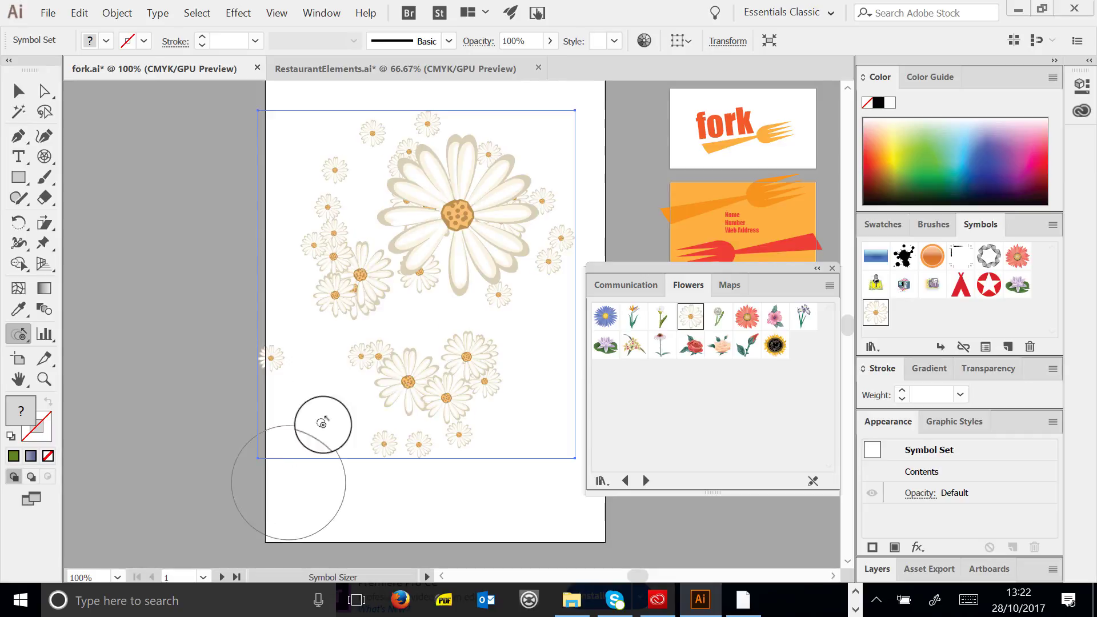
{"action": "left_click_drag", "start_coordinate": [343, 283], "coordinate": [343, 283]}
{"action": "left_click_drag", "start_coordinate": [441, 415], "coordinate": [437, 374]}
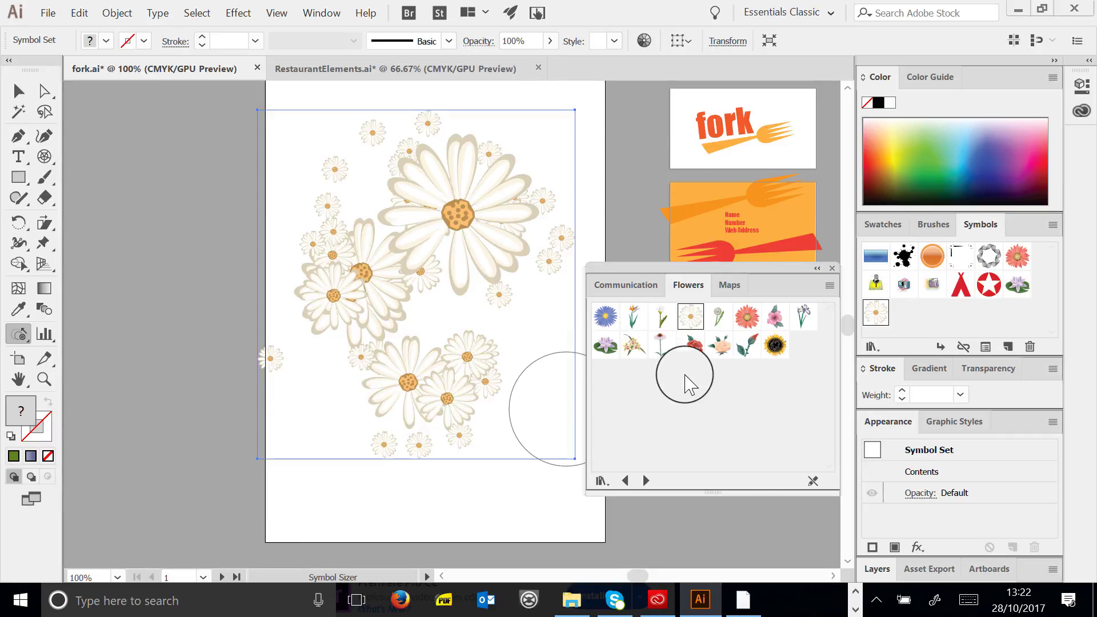
Rotate the large daisies slightly with the Symbol Spinner tool
{"action": "left_click", "coordinate": [14, 334]}
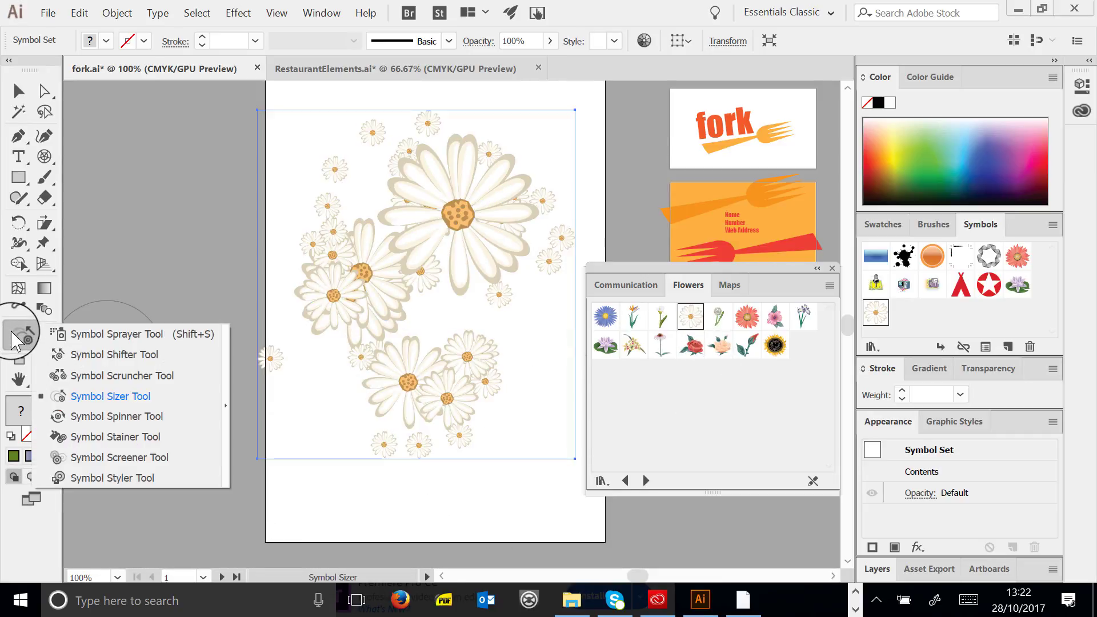
{"action": "left_click", "coordinate": [147, 416]}
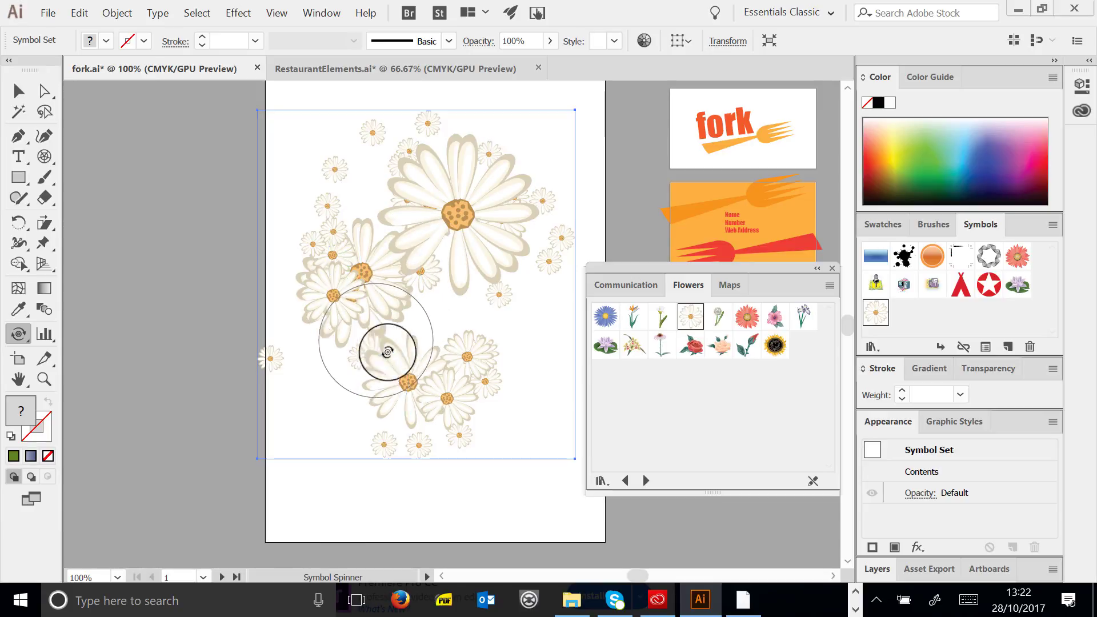
{"action": "mouse_move", "coordinate": [425, 187]}
{"action": "left_mouse_down"}
{"action": "mouse_move", "coordinate": [455, 166]}
{"action": "mouse_move", "coordinate": [487, 262]}
{"action": "mouse_move", "coordinate": [465, 362]}
{"action": "mouse_move", "coordinate": [460, 348]}
{"action": "mouse_move", "coordinate": [431, 372]}
{"action": "mouse_move", "coordinate": [435, 357]}
{"action": "left_mouse_up"}
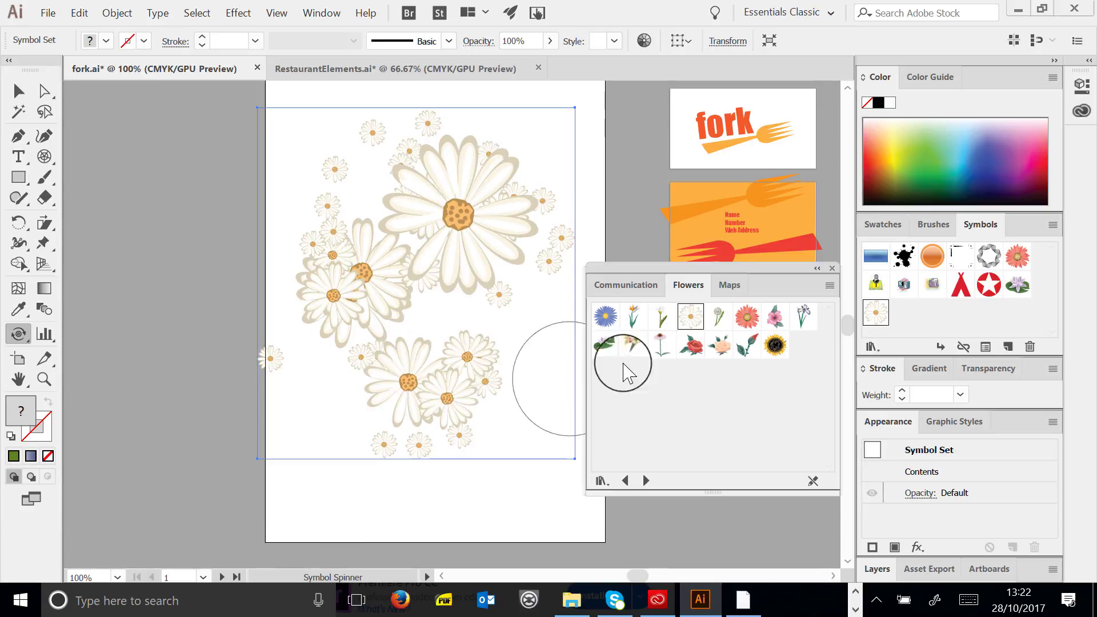
{"action": "mouse_move", "coordinate": [401, 192]}
{"action": "left_mouse_down"}
{"action": "mouse_move", "coordinate": [365, 203]}
{"action": "mouse_move", "coordinate": [395, 243]}
{"action": "left_mouse_up"}
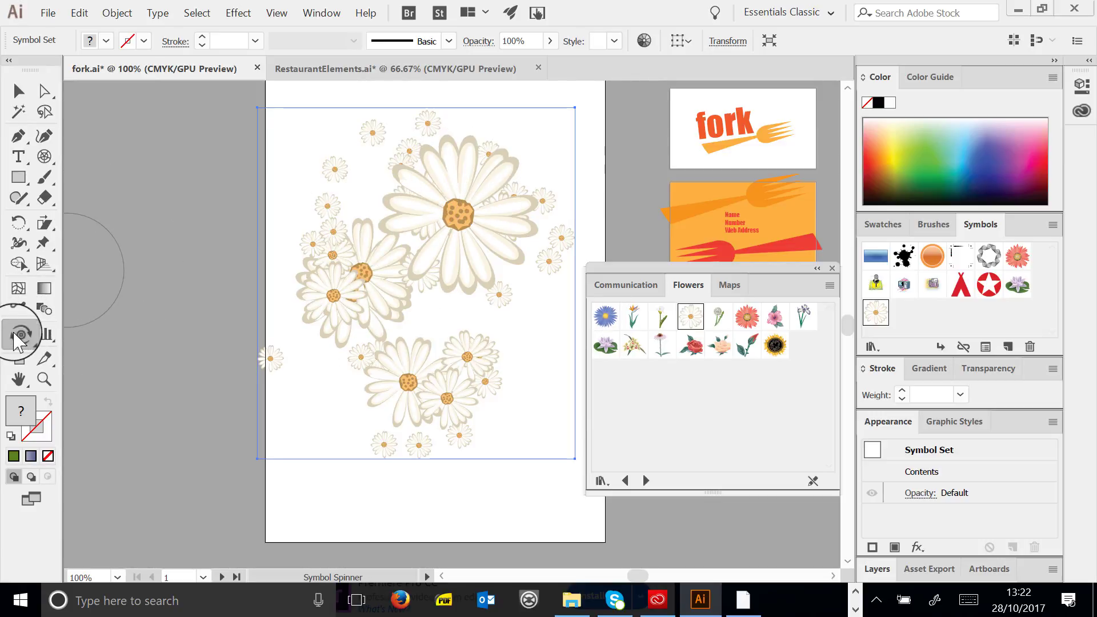
Tint the largest daisy and the big daisies beside it dark green with the Symbol Stainer tool and a solid green swatch
{"action": "left_click_drag", "start_coordinate": [17, 342], "coordinate": [152, 436]}
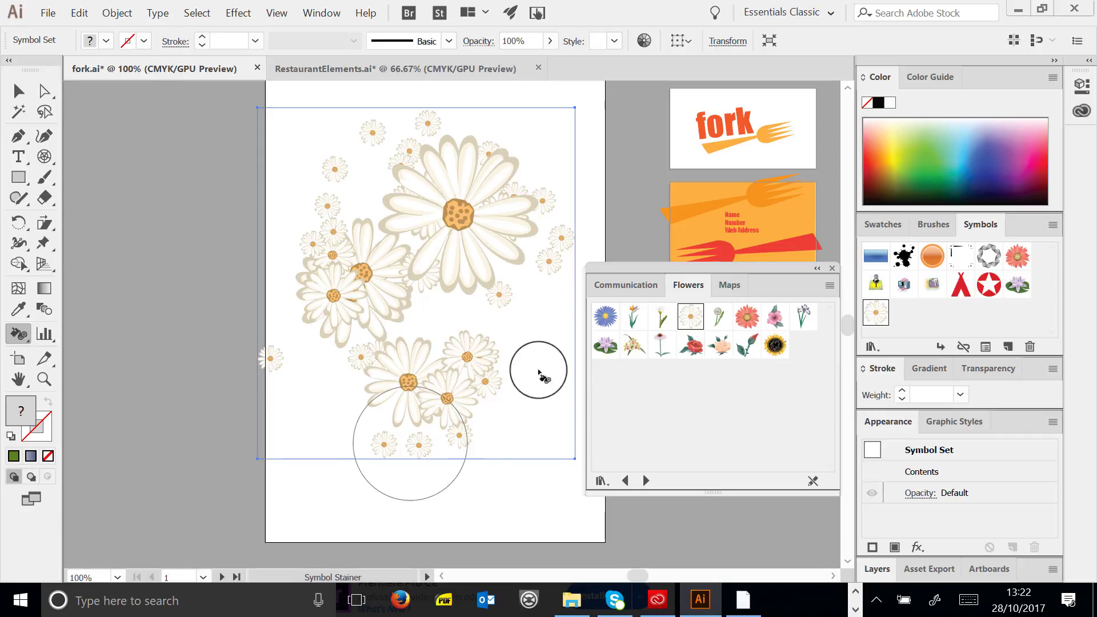
{"action": "left_click", "coordinate": [417, 229]}
{"action": "left_click", "coordinate": [607, 329]}
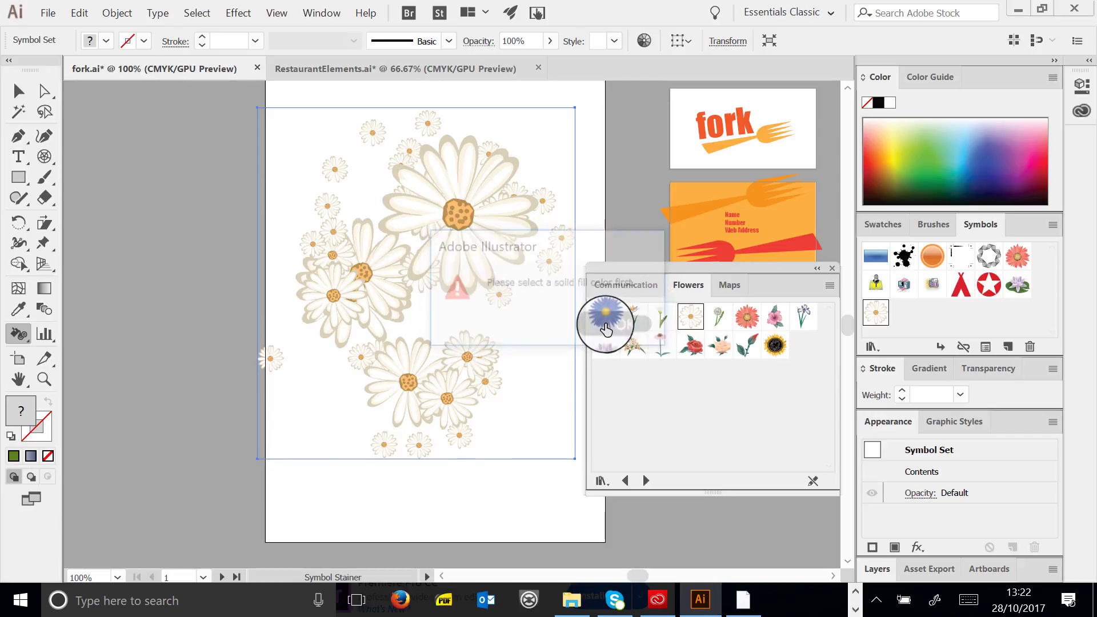
{"action": "left_click", "coordinate": [897, 229]}
{"action": "left_click", "coordinate": [927, 278]}
{"action": "left_click", "coordinate": [437, 260]}
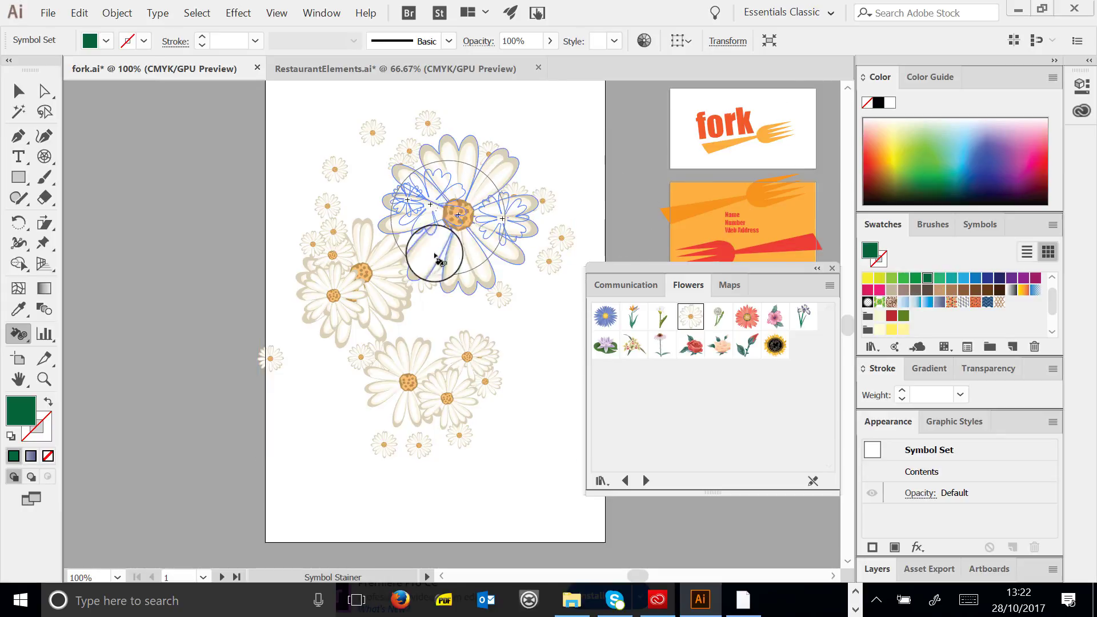
{"action": "left_click", "coordinate": [377, 345]}
{"action": "left_click", "coordinate": [494, 278]}
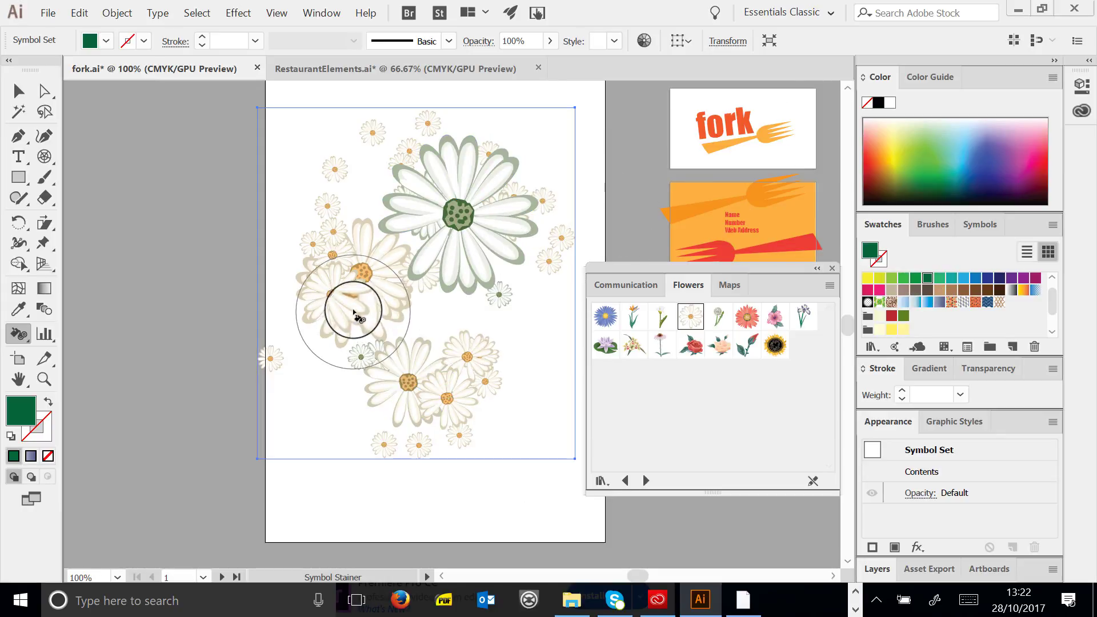
{"action": "left_click", "coordinate": [356, 314]}
Stain the small daisies along the set's right edge light green, and the lower cluster, left-side daisies and largest daisy magenta
{"action": "left_click", "coordinate": [891, 278]}
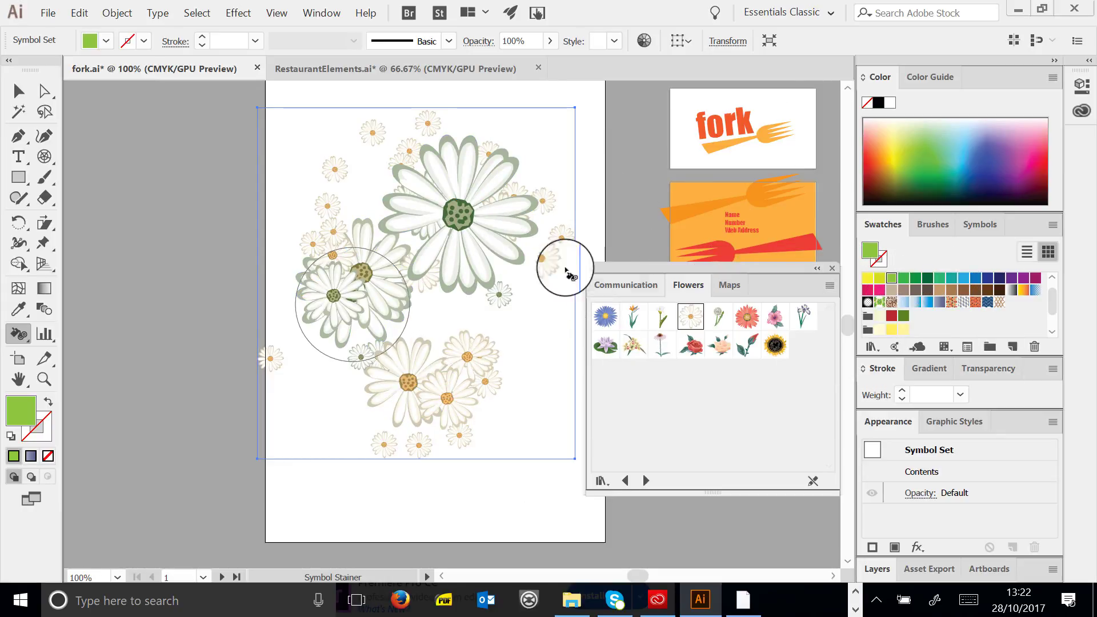
{"action": "left_click", "coordinate": [1036, 279]}
{"action": "left_click", "coordinate": [418, 228]}
{"action": "left_click", "coordinate": [340, 236]}
{"action": "left_click", "coordinate": [423, 373]}
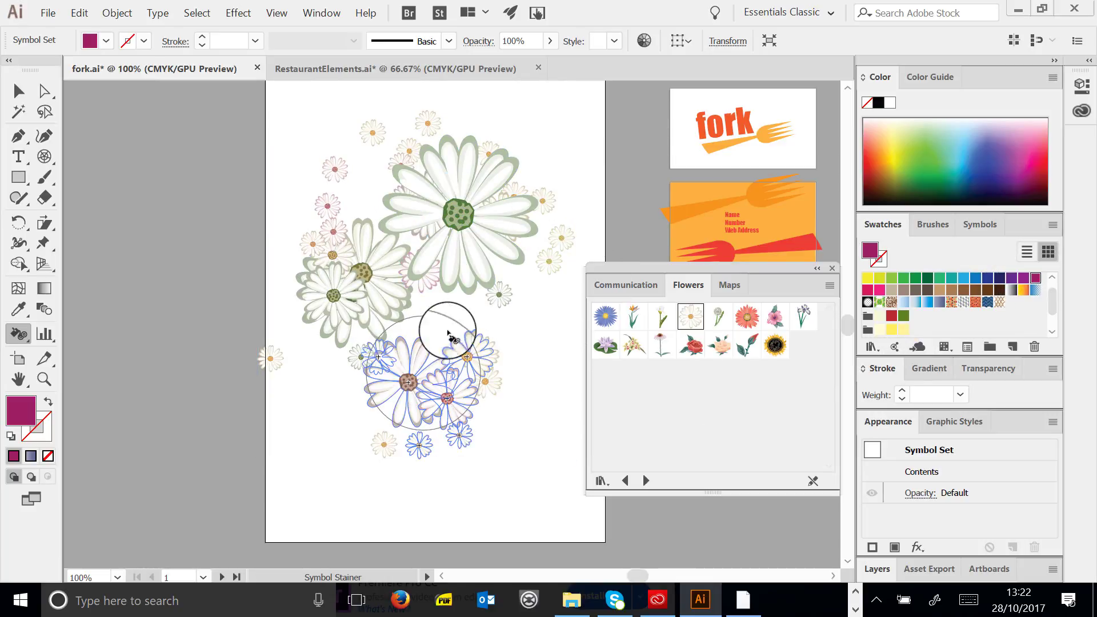
{"action": "left_click", "coordinate": [459, 239]}
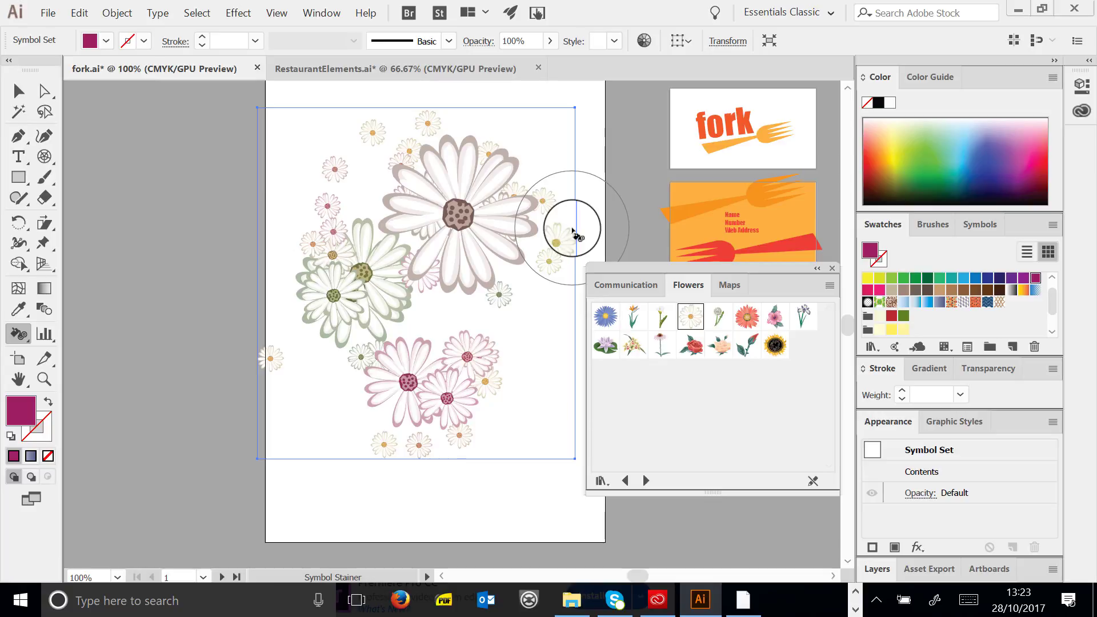
Make the largest daisy and the big green daisies semi-transparent with the Symbol Screener tool, and switch to the Symbol Styler tool
{"action": "left_click", "coordinate": [14, 335]}
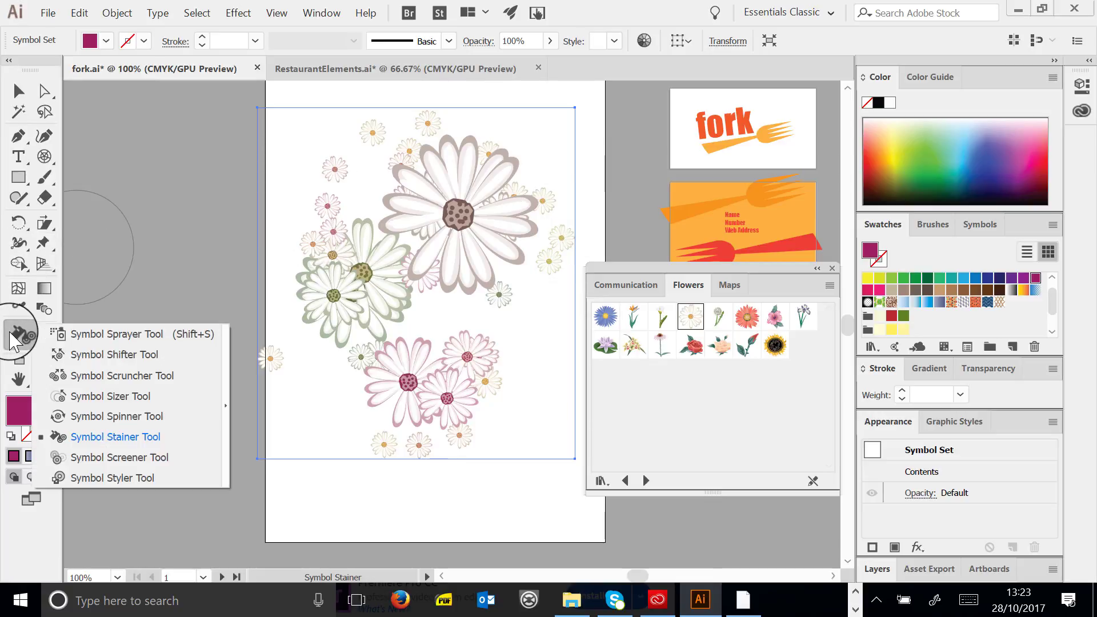
{"action": "left_click", "coordinate": [121, 466]}
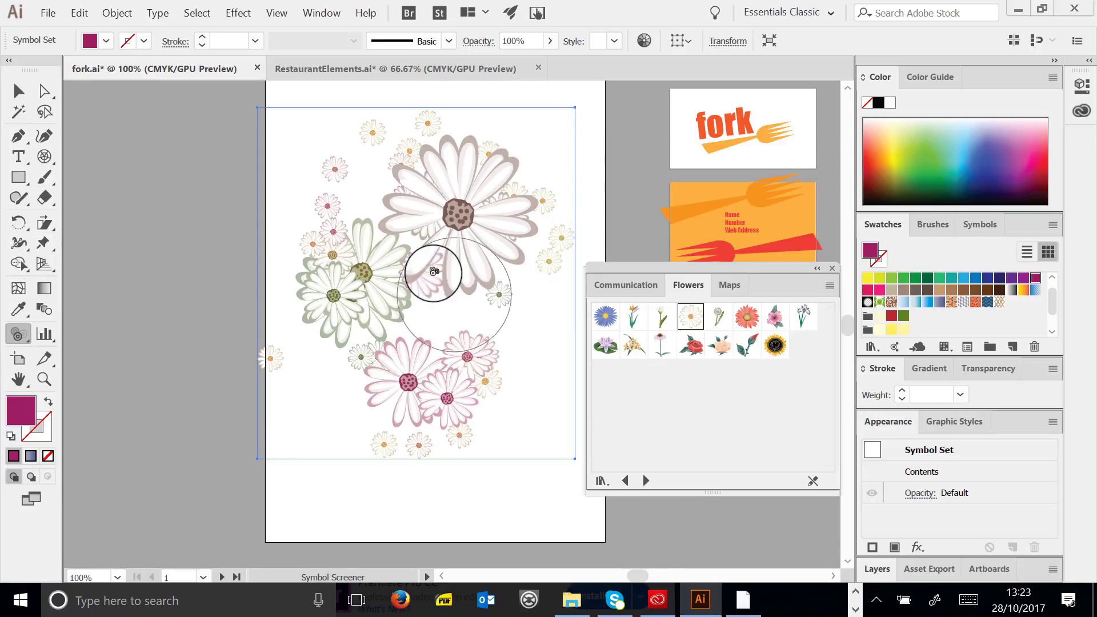
{"action": "mouse_move", "coordinate": [339, 270]}
{"action": "left_mouse_down"}
{"action": "mouse_move", "coordinate": [460, 239]}
{"action": "mouse_move", "coordinate": [468, 212]}
{"action": "mouse_move", "coordinate": [441, 396]}
{"action": "left_mouse_up"}
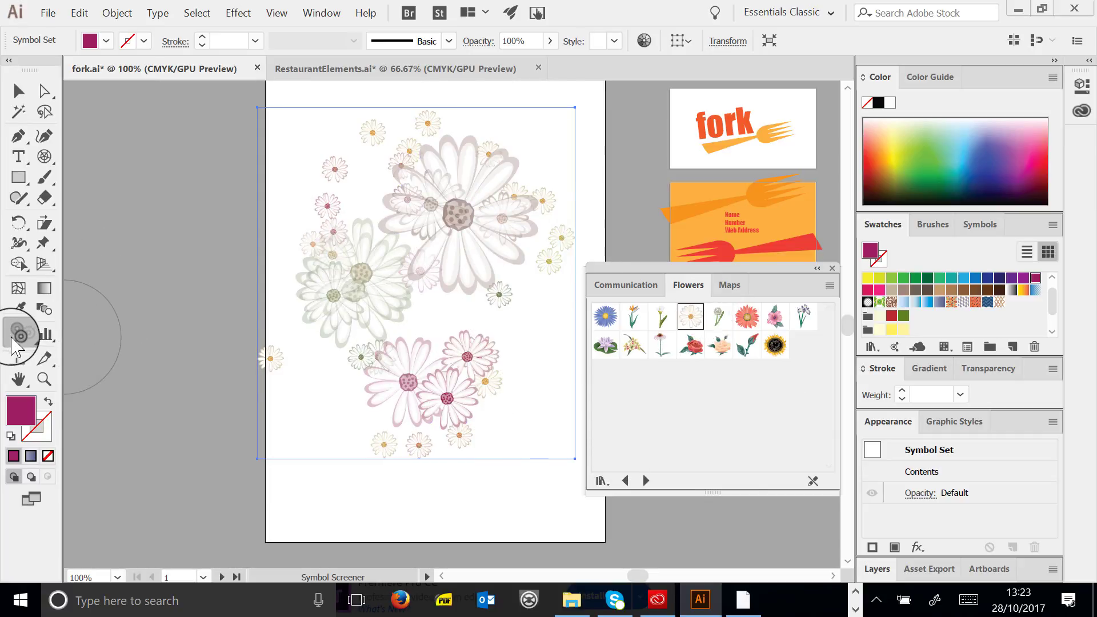
{"action": "left_click_drag", "start_coordinate": [12, 338], "coordinate": [208, 401]}
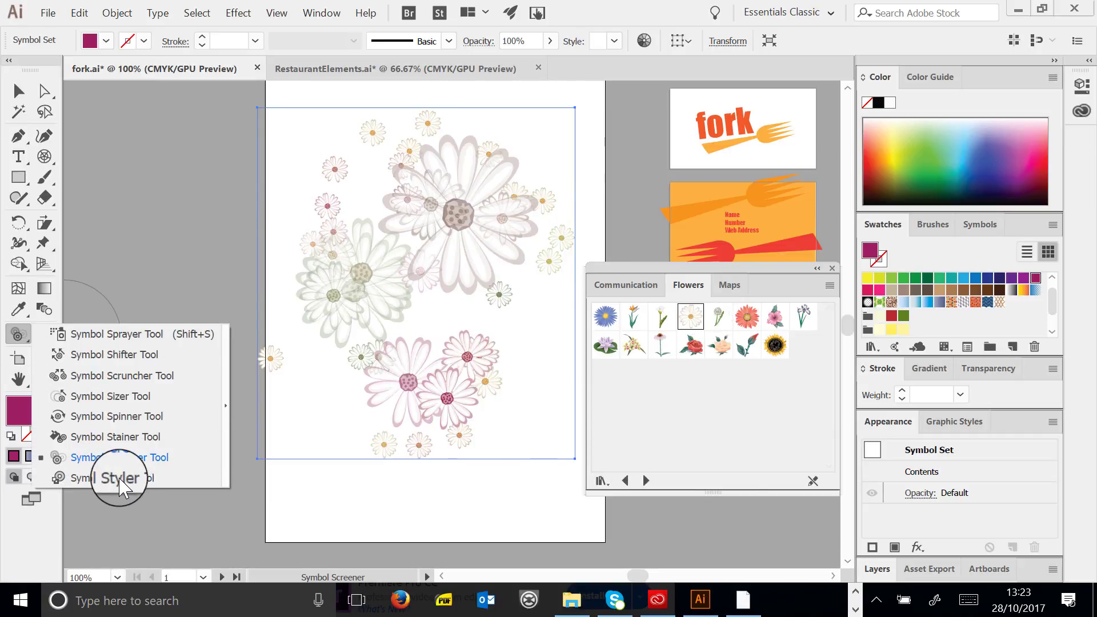
{"action": "left_click", "coordinate": [110, 493]}
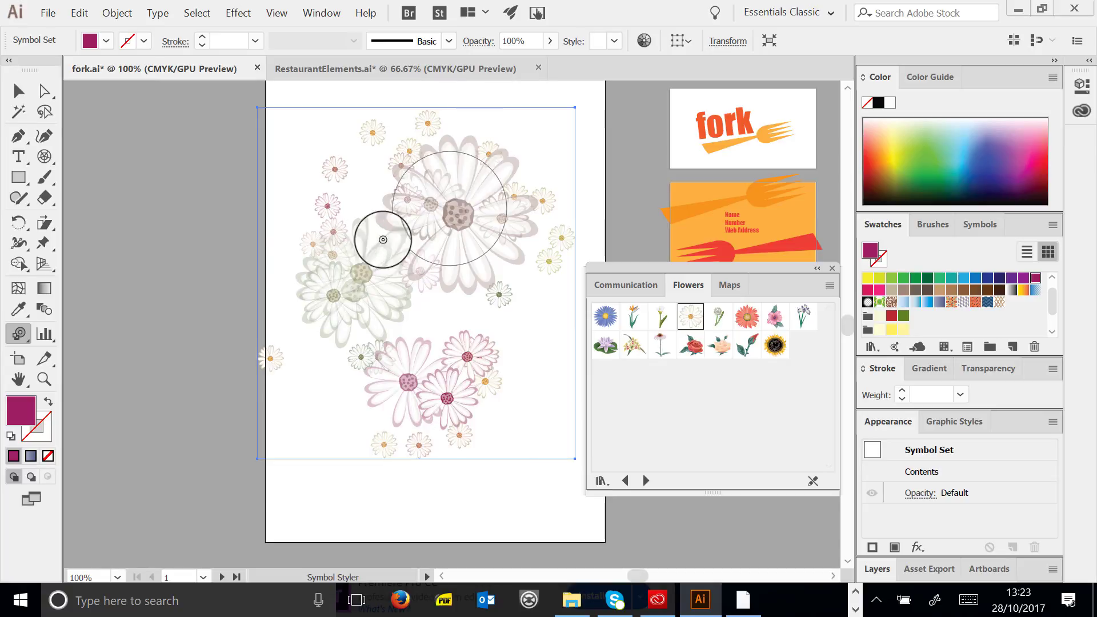
Delete the daisy symbol set, draw a magenta rectangle about 62 by 49 mm on the empty page, and close the Flowers library
{"action": "left_click", "coordinate": [14, 96]}
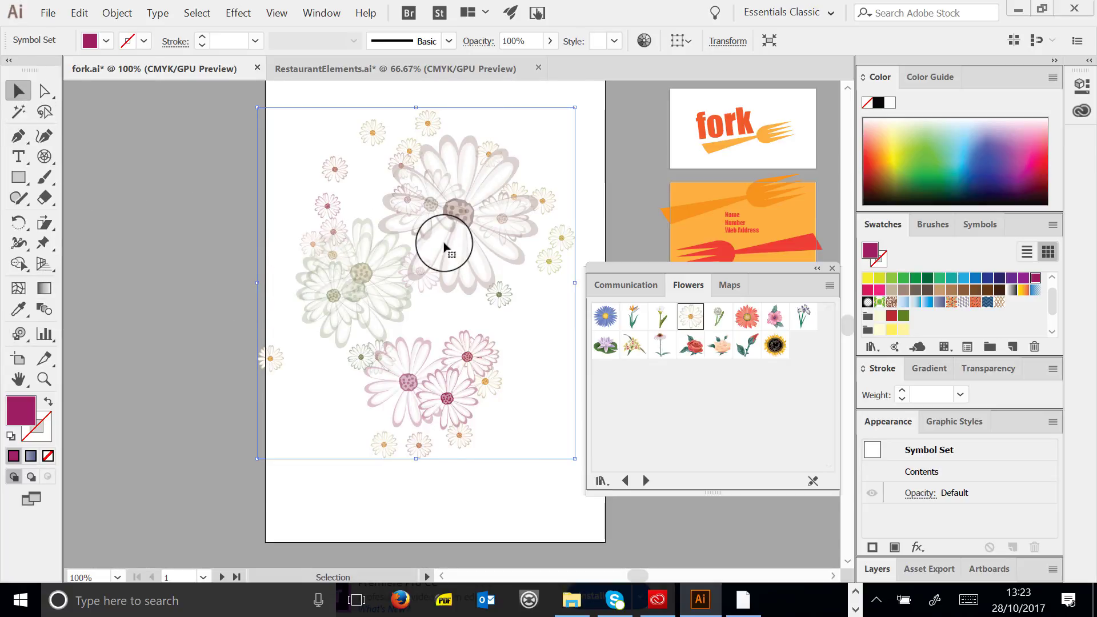
{"action": "key", "text": "Delete"}
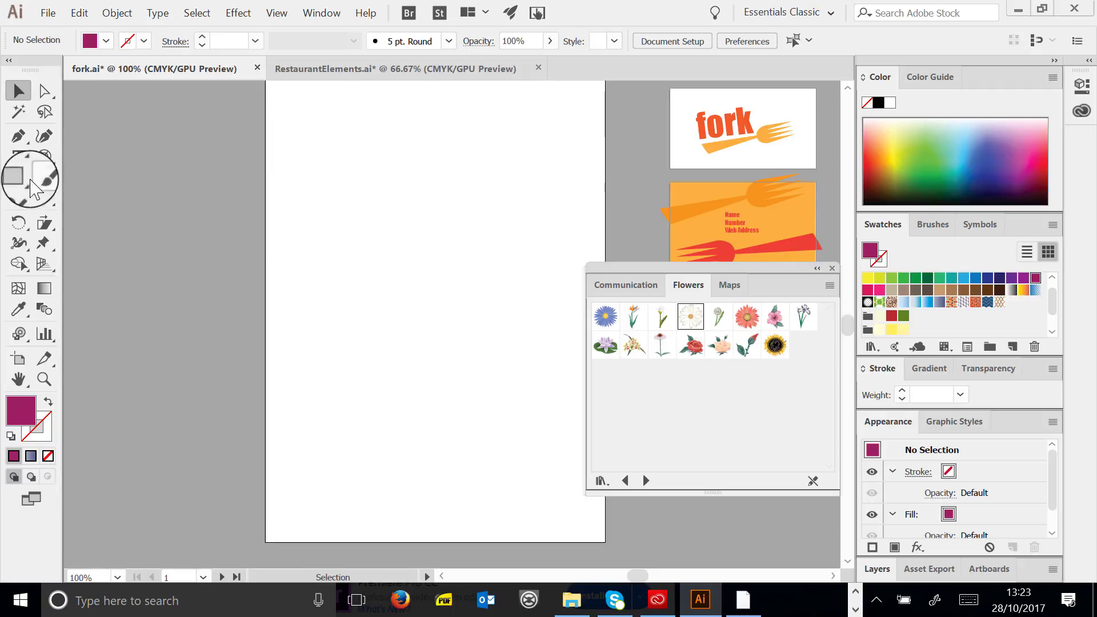
{"action": "left_click_drag", "start_coordinate": [324, 234], "coordinate": [402, 247]}
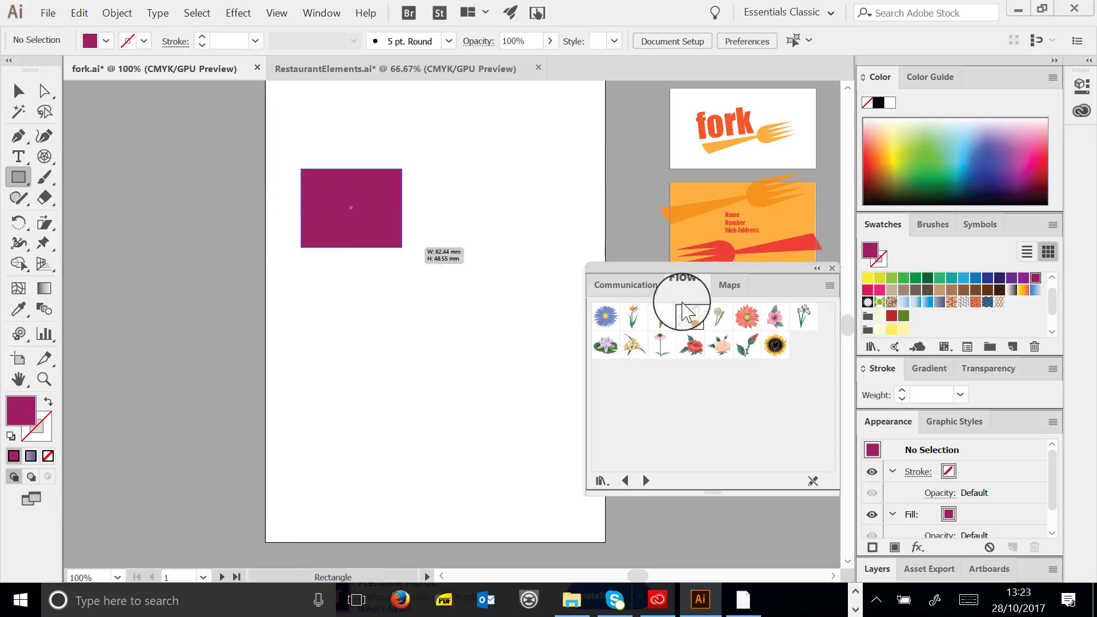
{"action": "left_click", "coordinate": [832, 268]}
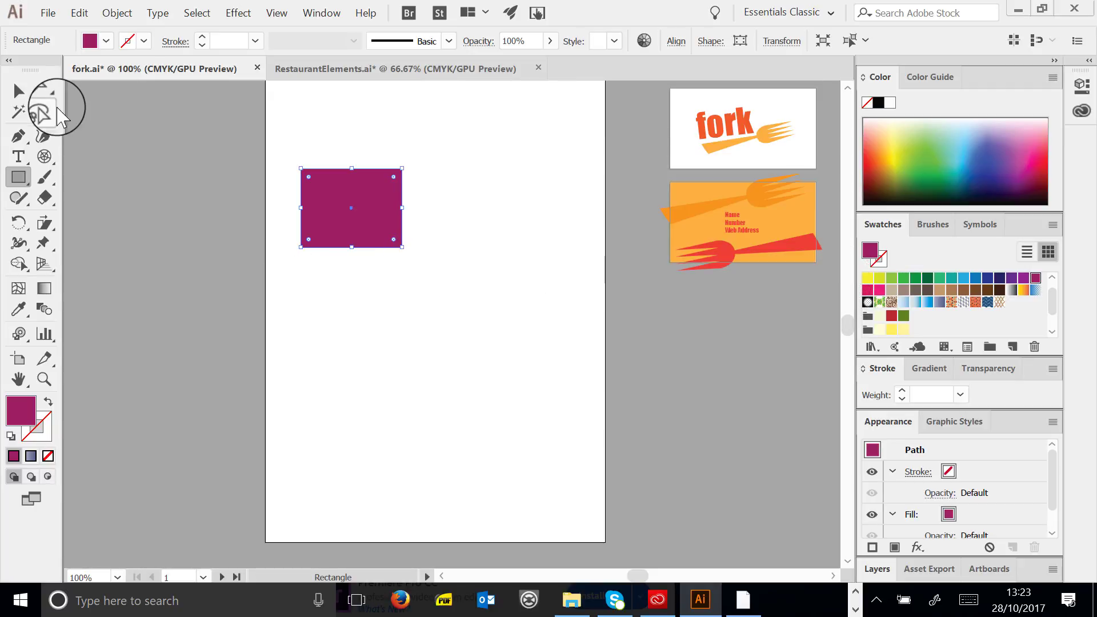
Enlarge the magenta rectangle from its lower corner and move it to the middle of the page's upper half
{"action": "left_click", "coordinate": [19, 90]}
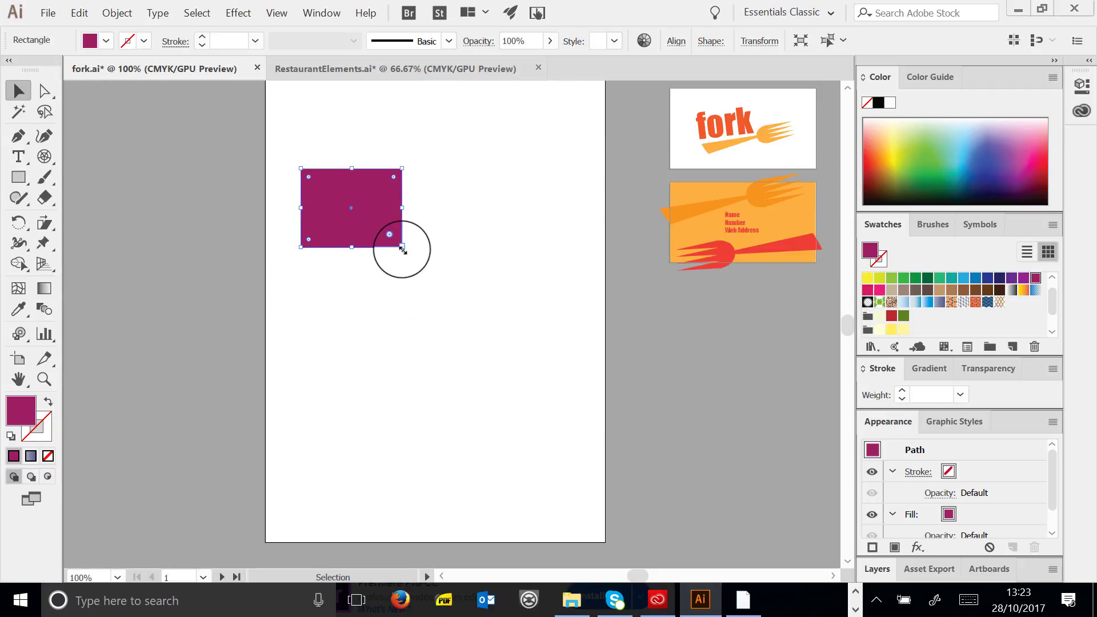
{"action": "left_click_drag", "start_coordinate": [402, 249], "coordinate": [486, 311]}
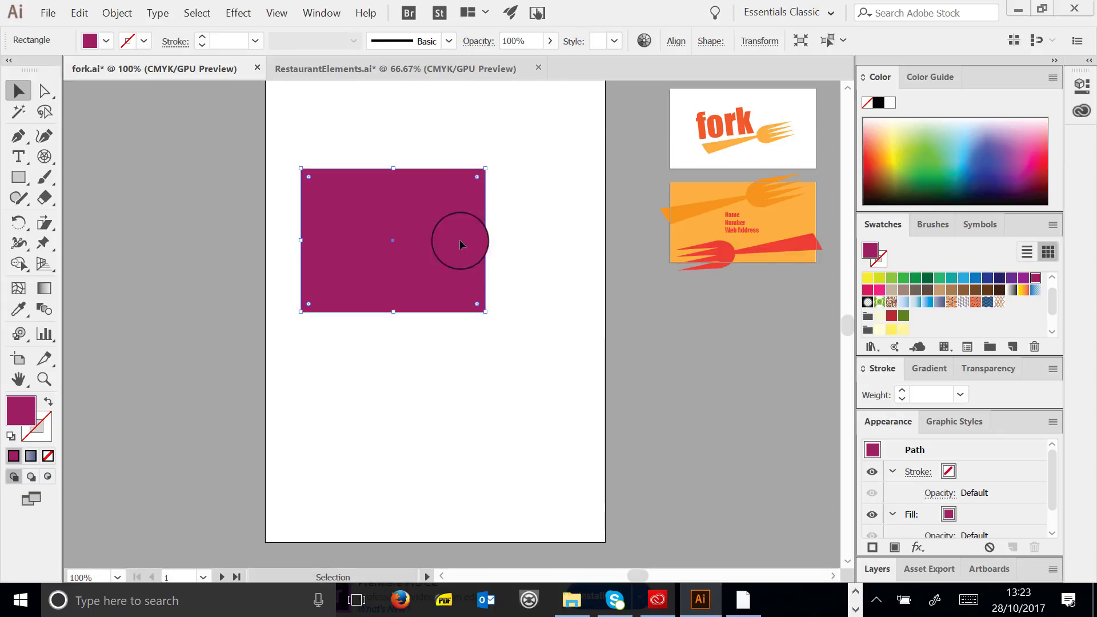
{"action": "left_click_drag", "start_coordinate": [460, 244], "coordinate": [443, 259]}
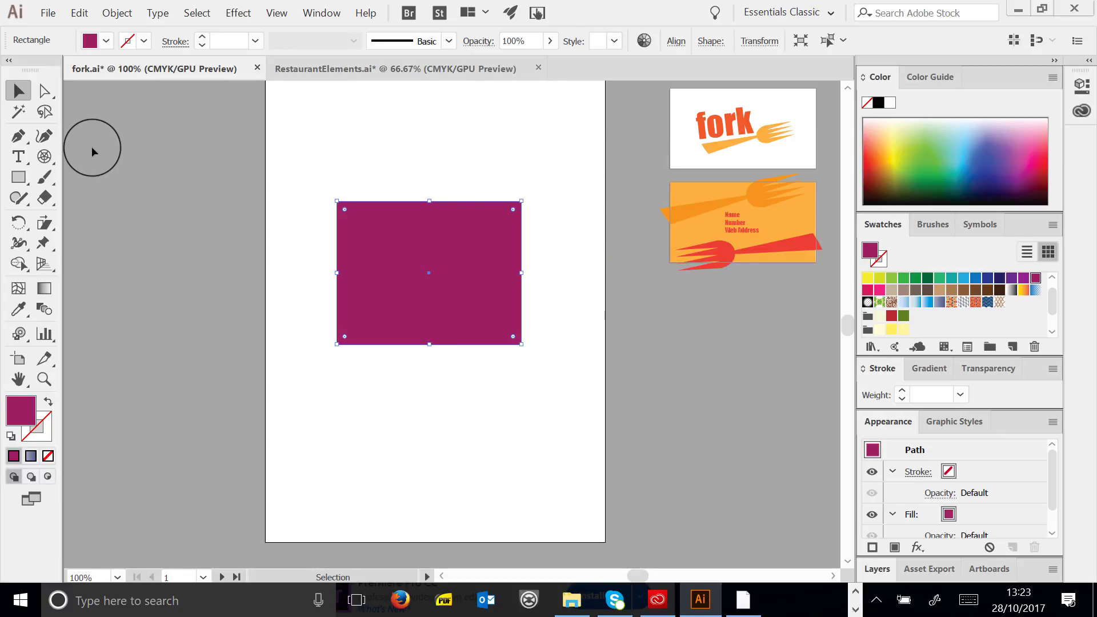
Give the rectangle a light blue stroke with a weight of 7 pt
{"action": "left_click", "coordinate": [143, 39]}
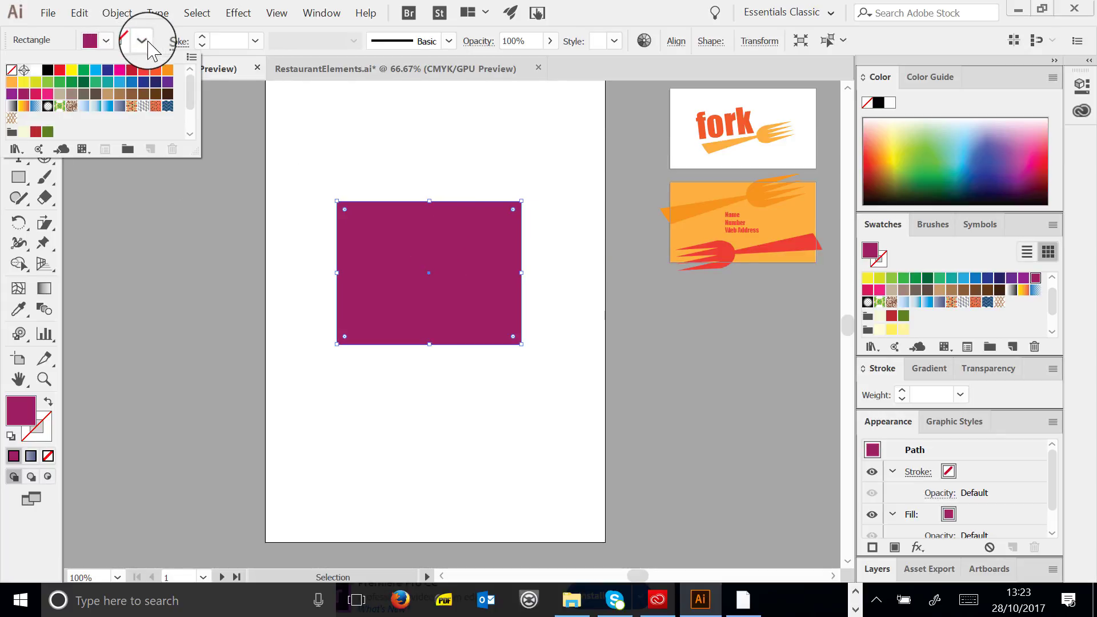
{"action": "left_click", "coordinate": [120, 86]}
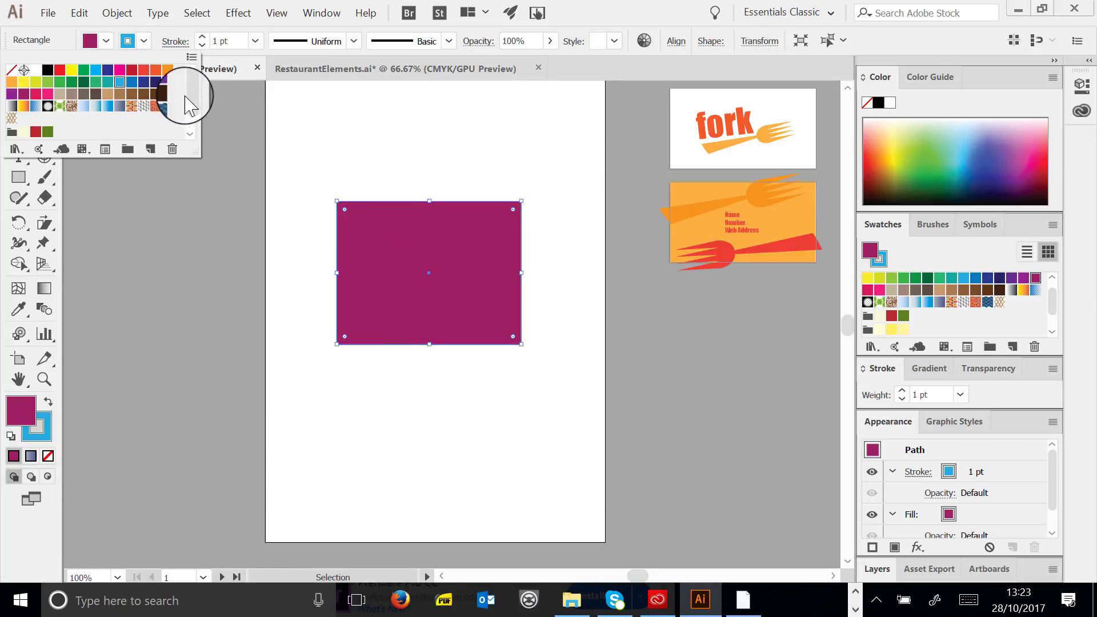
{"action": "left_click", "coordinate": [255, 44]}
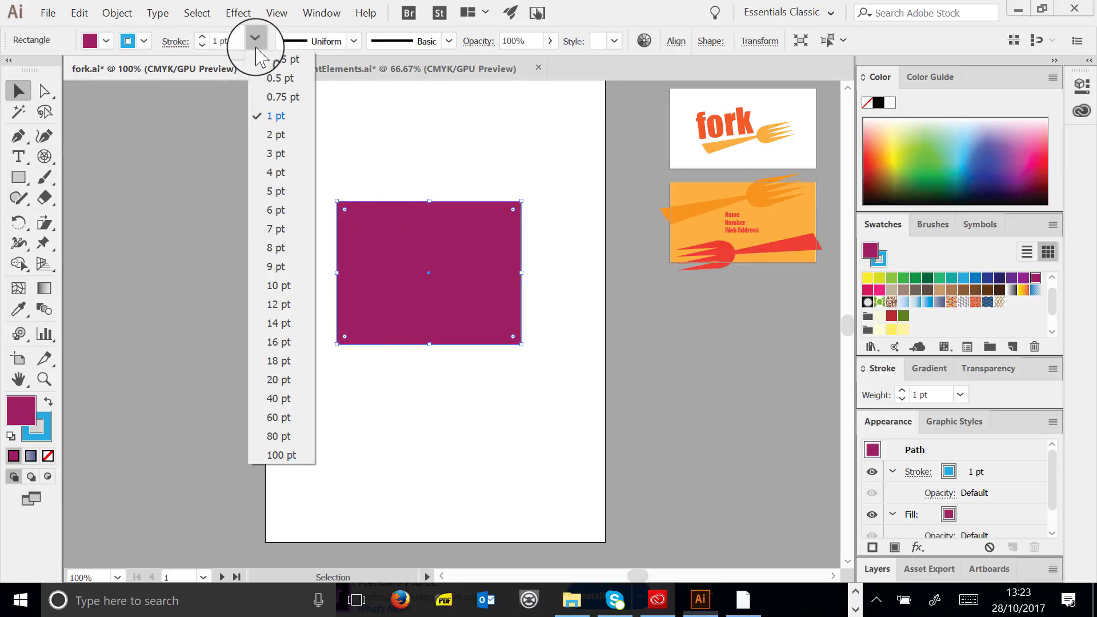
{"action": "left_click", "coordinate": [260, 230]}
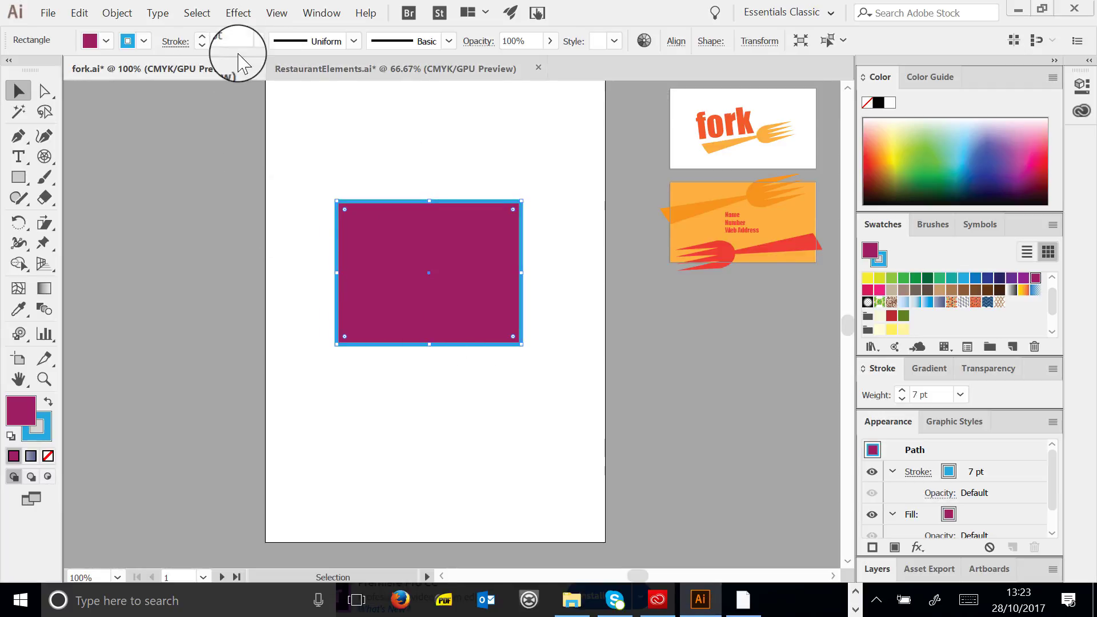
Thicken the rectangle's blue stroke to 9 pt, 16 pt and finally 20 pt
{"action": "left_click", "coordinate": [256, 43]}
{"action": "left_click", "coordinate": [284, 267]}
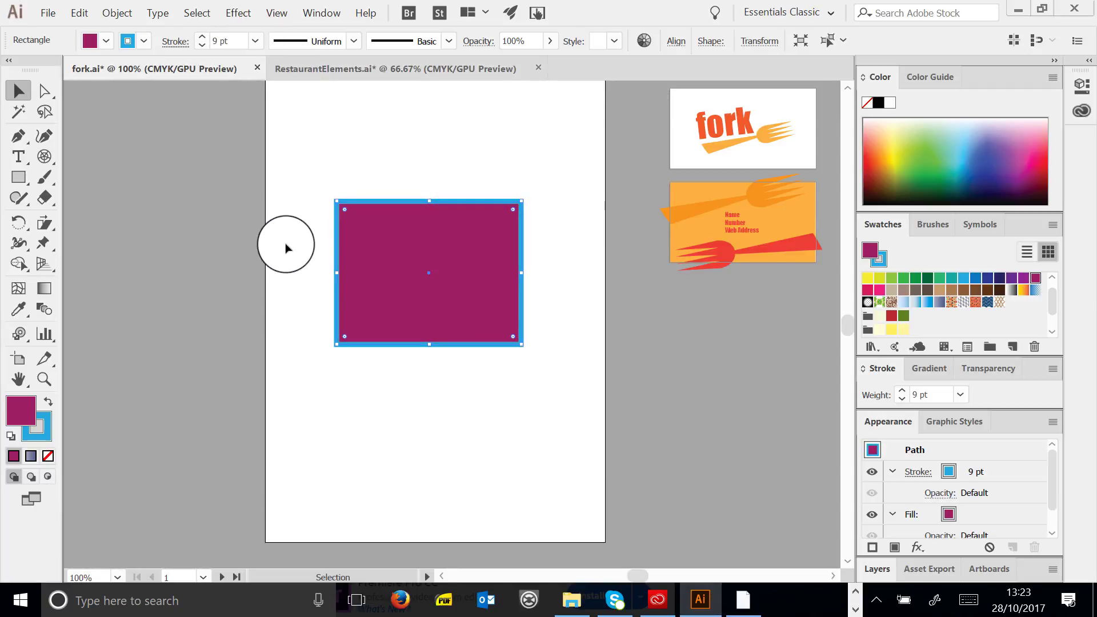
{"action": "left_click", "coordinate": [260, 40]}
{"action": "left_click", "coordinate": [281, 343]}
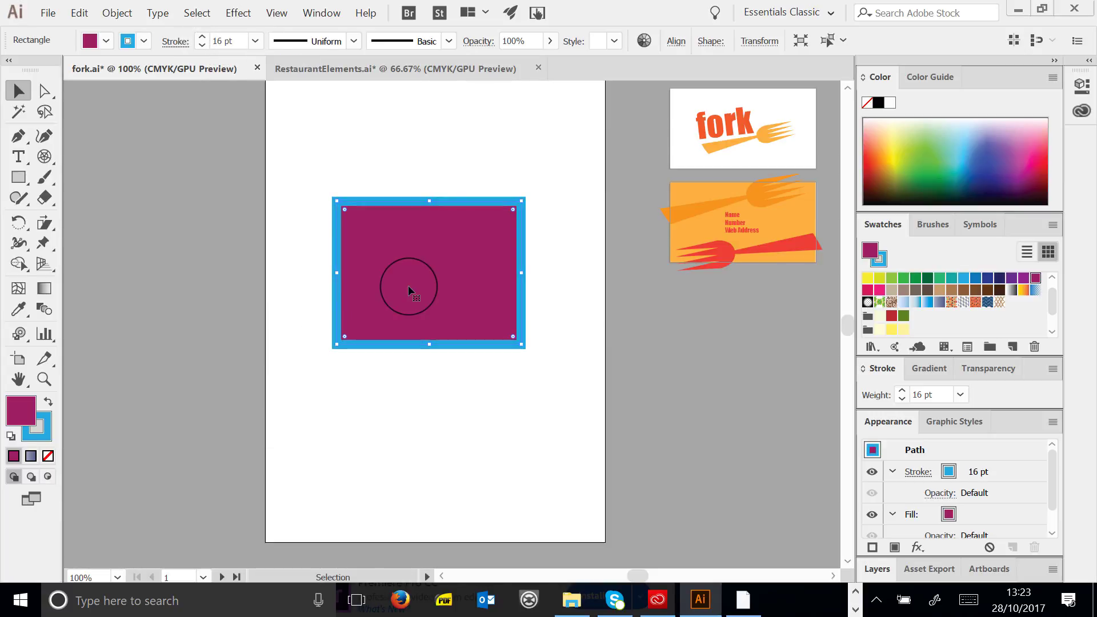
{"action": "left_click", "coordinate": [255, 40]}
{"action": "left_click", "coordinate": [284, 388]}
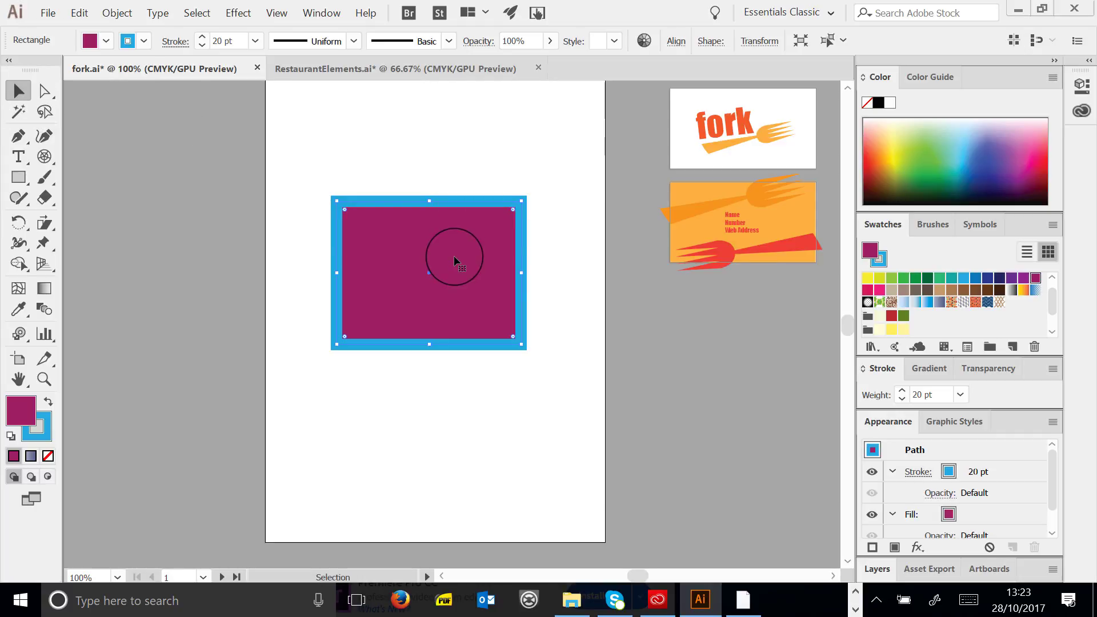
Try several blue gradient swatches as the rectangle's fill, ending with the pale grey to turquoise gradient
{"action": "left_click", "coordinate": [1035, 290]}
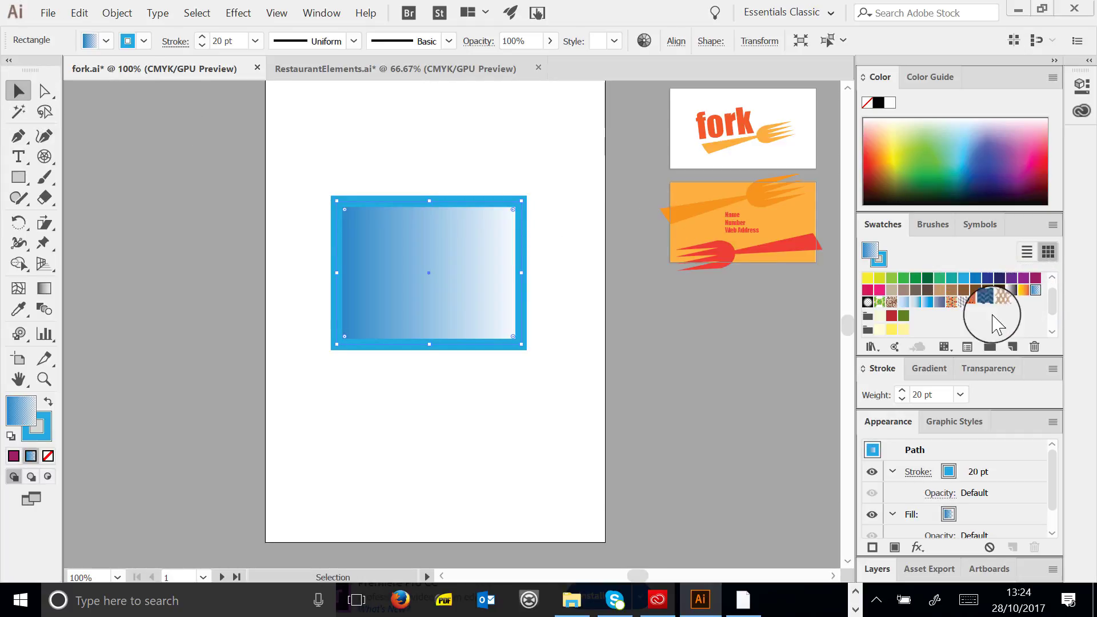
{"action": "left_click", "coordinate": [927, 302]}
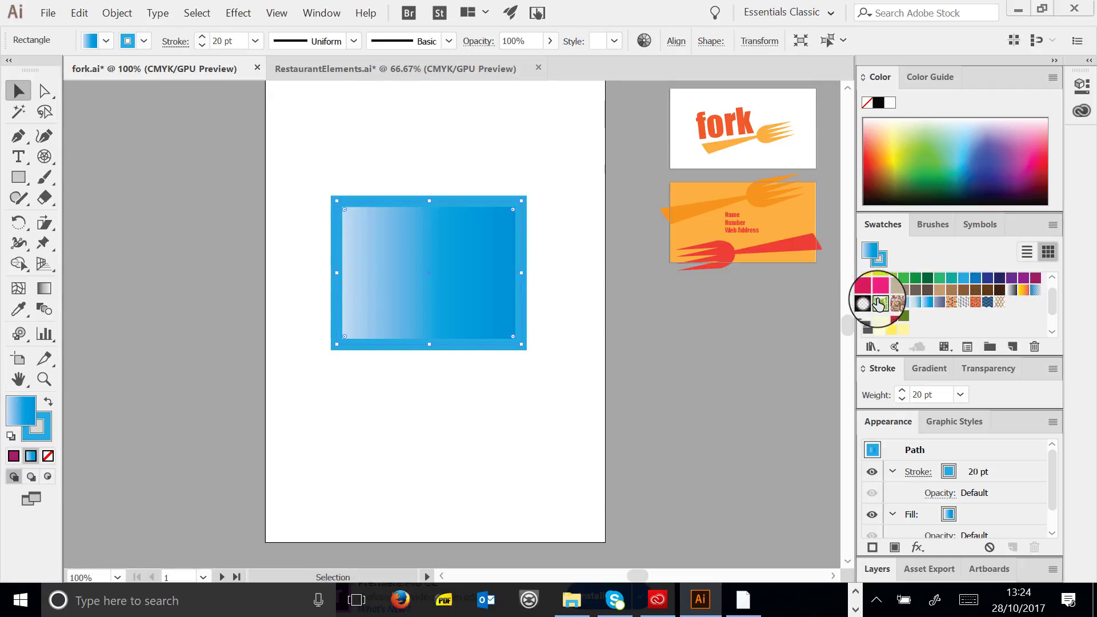
{"action": "left_click", "coordinate": [879, 304]}
{"action": "left_click", "coordinate": [928, 309]}
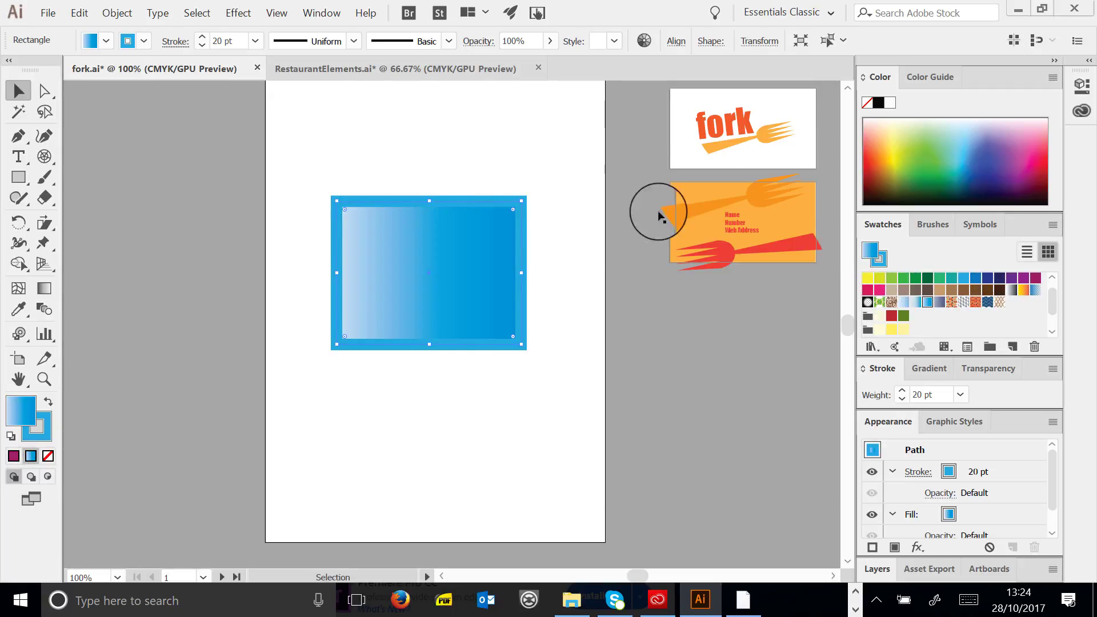
{"action": "left_click", "coordinate": [914, 304]}
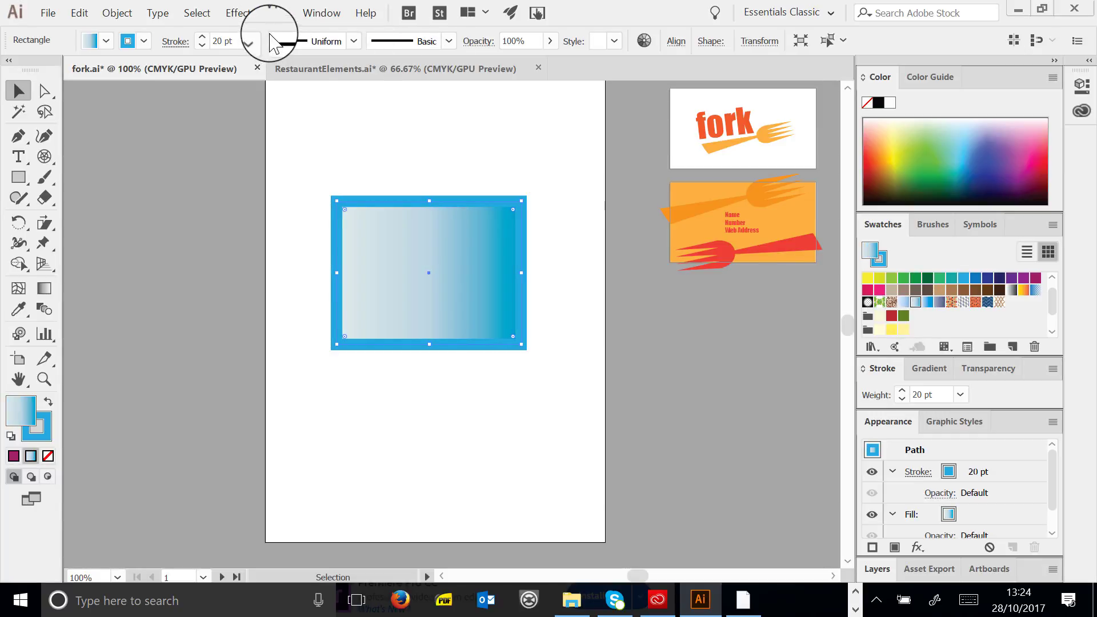
Detach the Appearance panel, float it beside the rectangle and lengthen it until all the path's attributes fit
{"action": "left_click", "coordinate": [320, 14]}
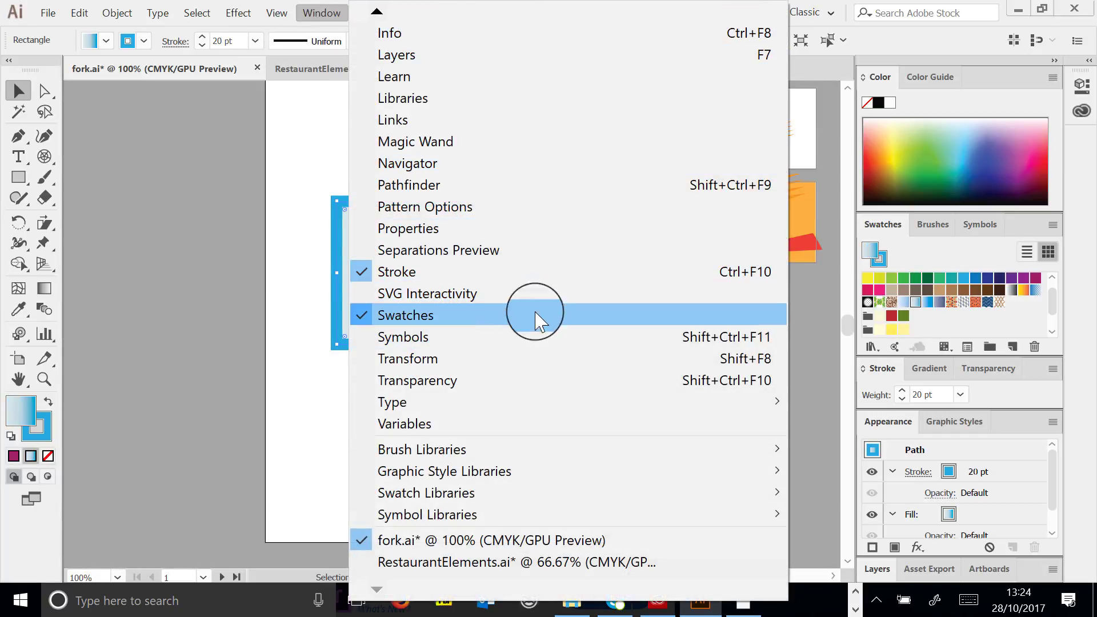
{"action": "mouse_move", "coordinate": [374, 11]}
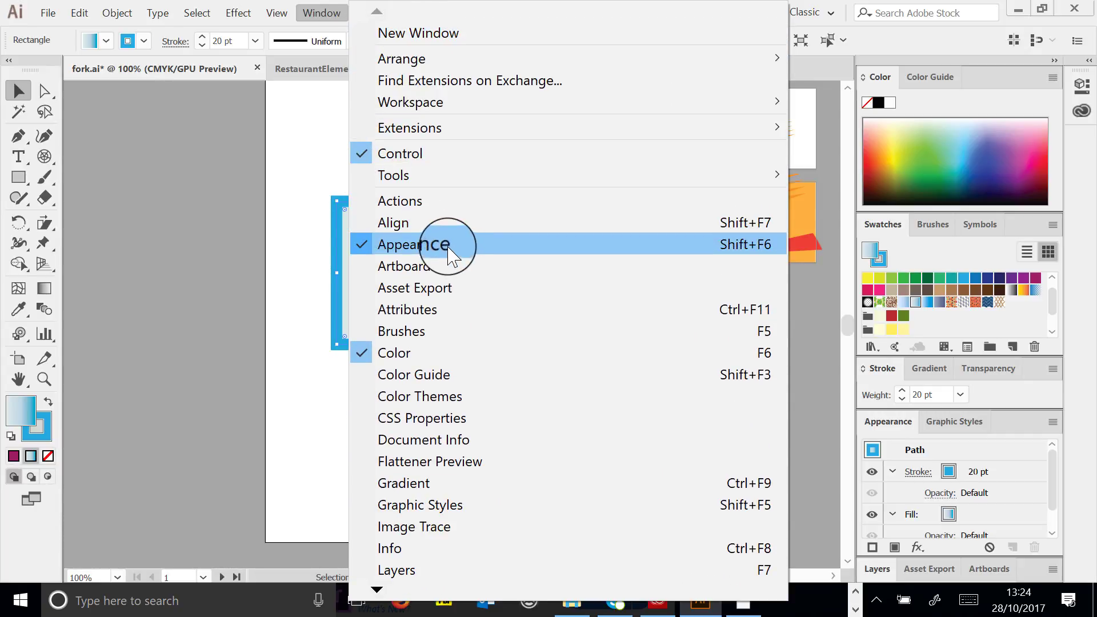
{"action": "left_click", "coordinate": [882, 423]}
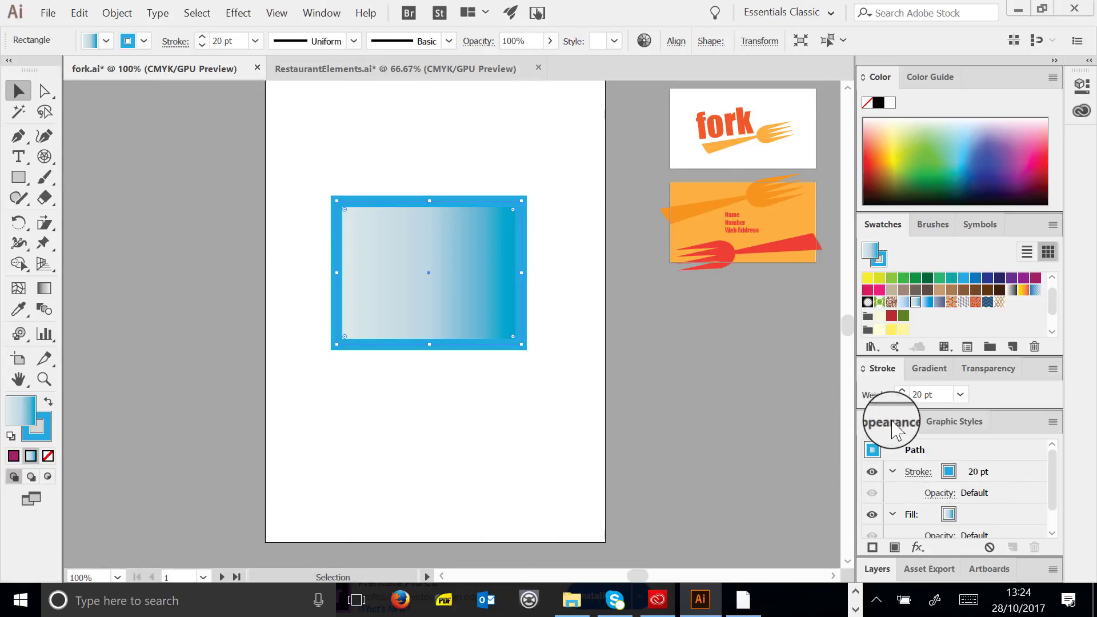
{"action": "left_click_drag", "start_coordinate": [895, 429], "coordinate": [634, 184]}
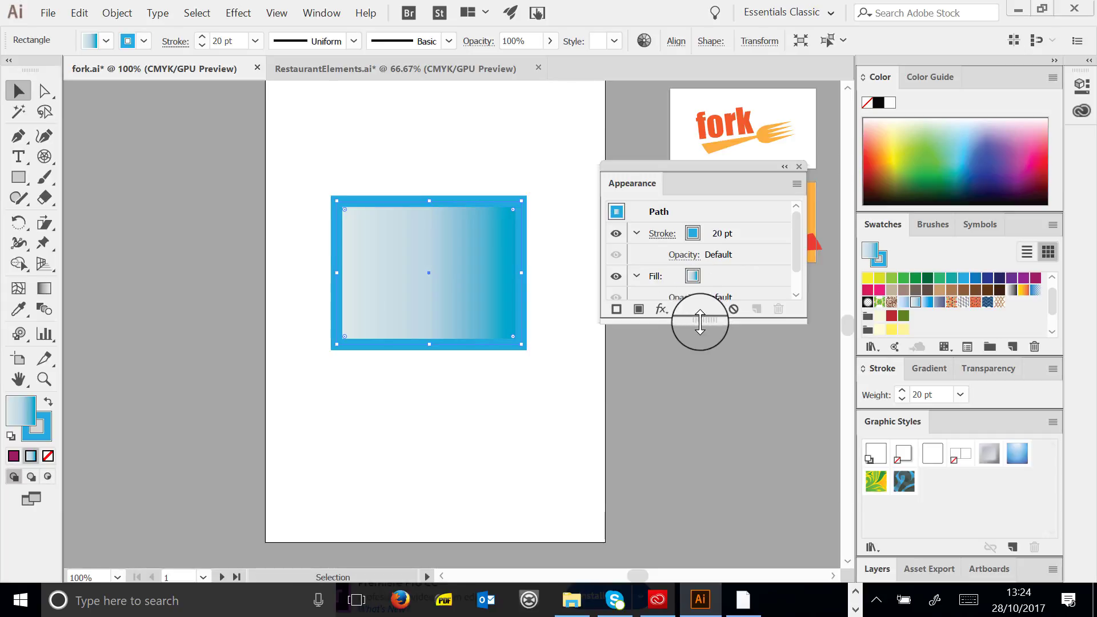
{"action": "left_click_drag", "start_coordinate": [699, 321], "coordinate": [708, 441]}
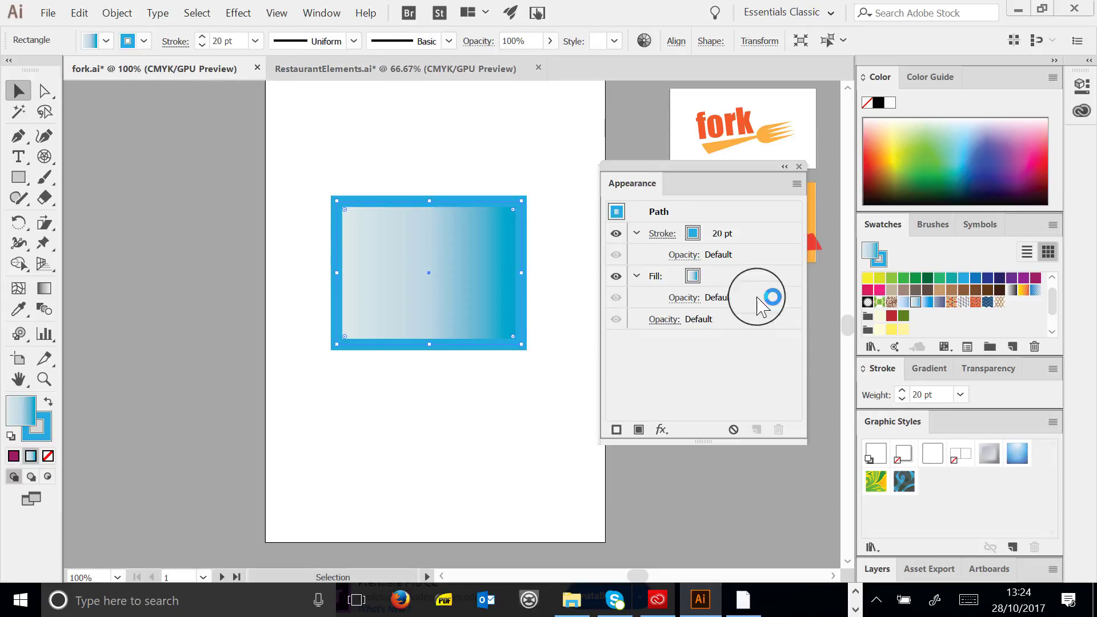
Change the rectangle's fill through its appearance attributes, trying dark green and settling on the orange-red swatch
{"action": "left_click", "coordinate": [695, 278]}
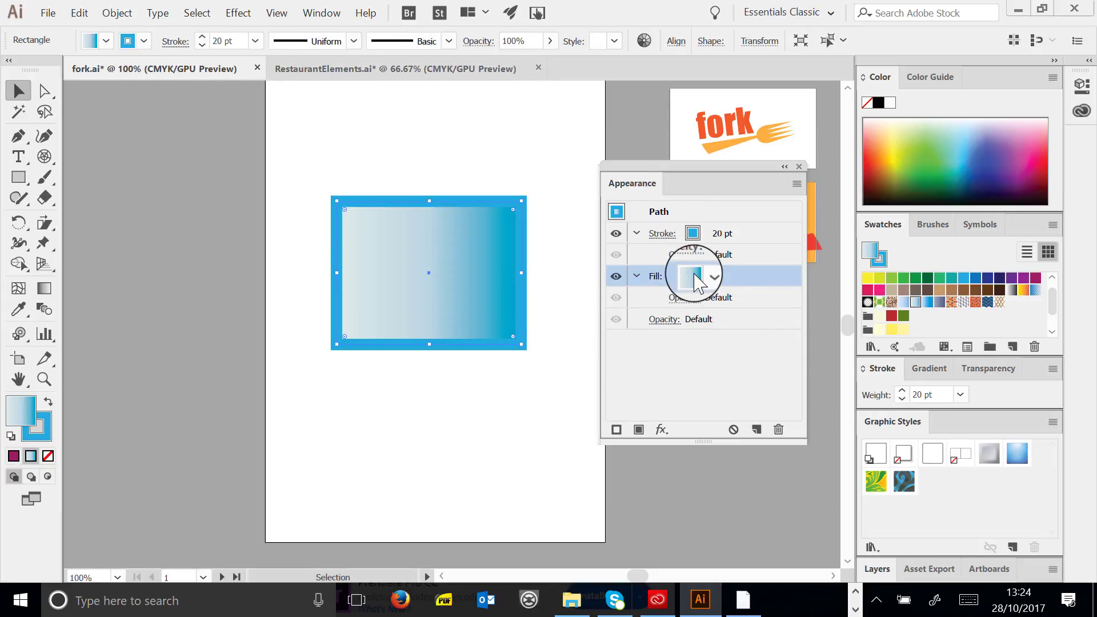
{"action": "left_click", "coordinate": [708, 276]}
{"action": "left_click", "coordinate": [599, 325]}
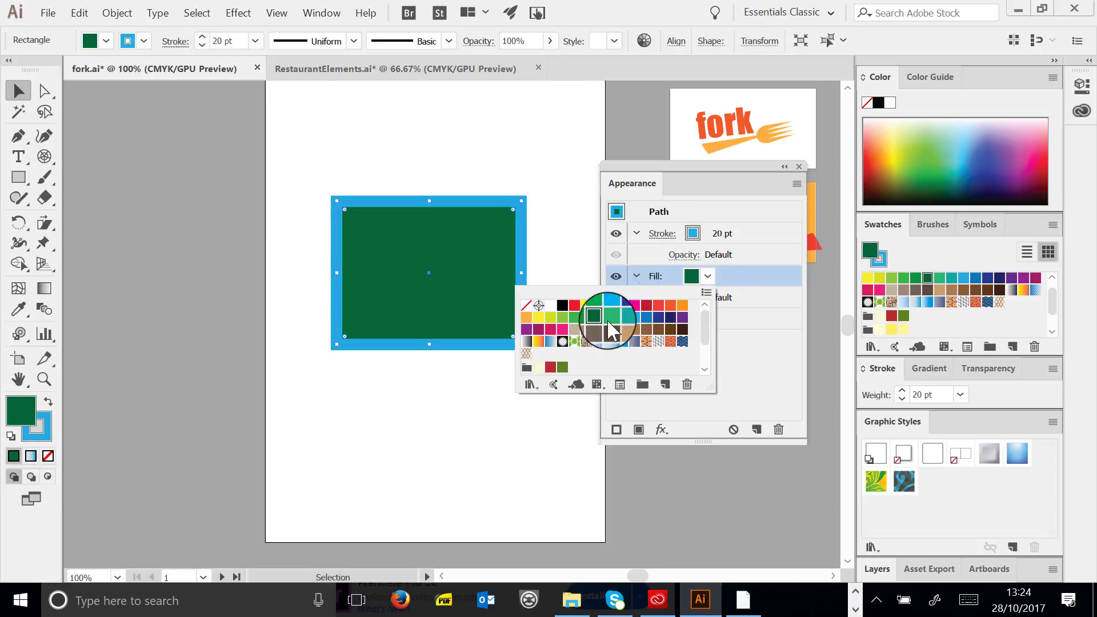
{"action": "left_click", "coordinate": [682, 305]}
{"action": "left_click", "coordinate": [671, 305]}
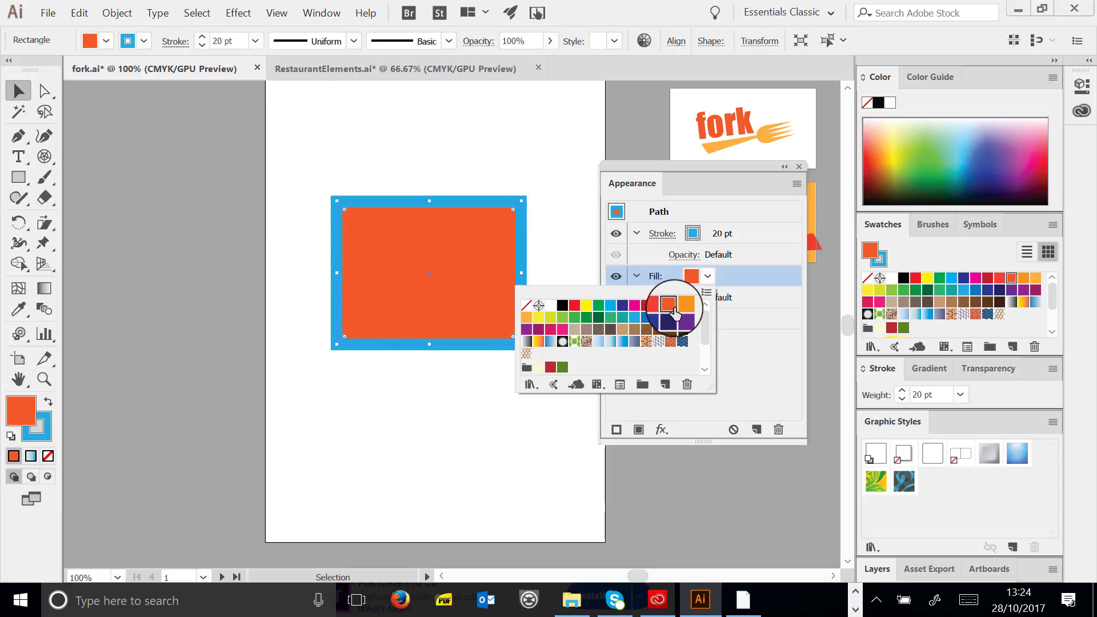
{"action": "left_click", "coordinate": [736, 341]}
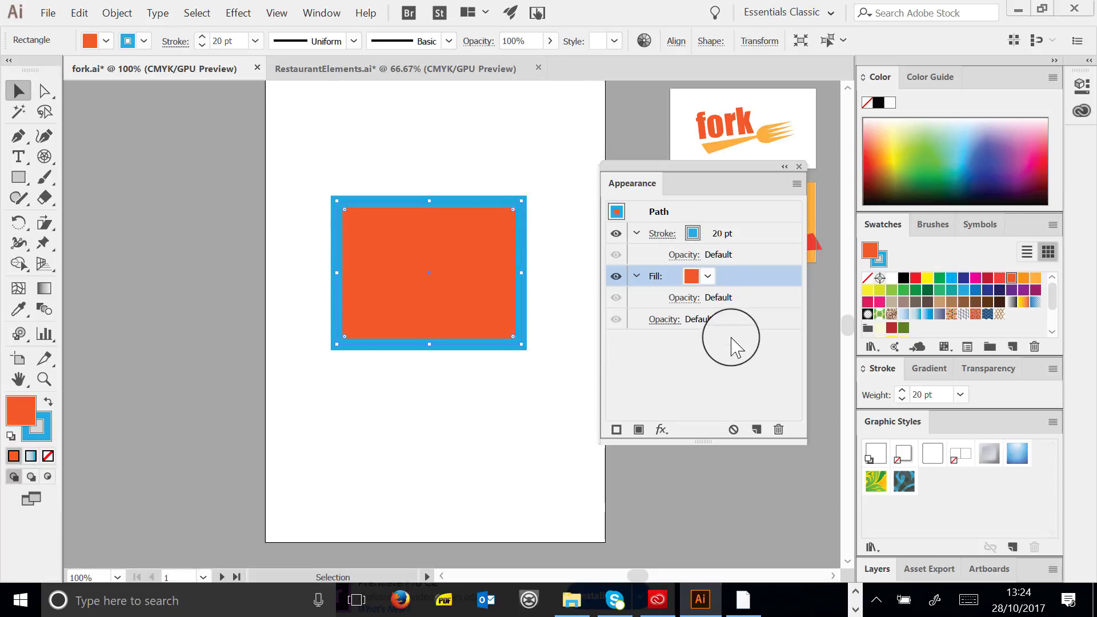
Add a second stroke above the rectangle's existing blue stroke and set its weight to 10 pt
{"action": "left_click", "coordinate": [752, 233]}
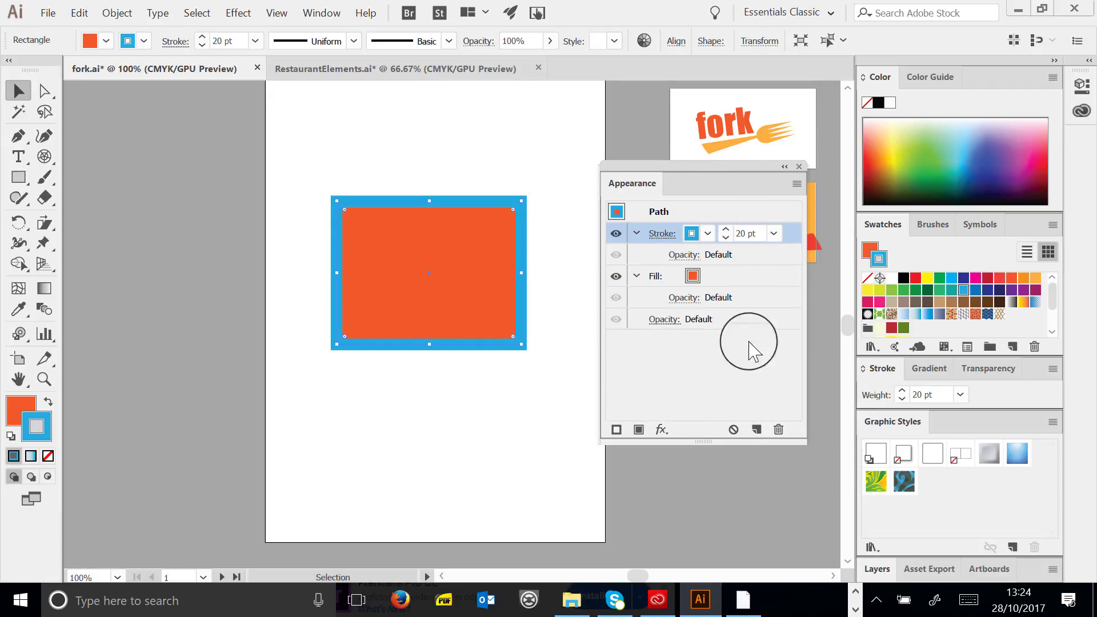
{"action": "left_click", "coordinate": [616, 429]}
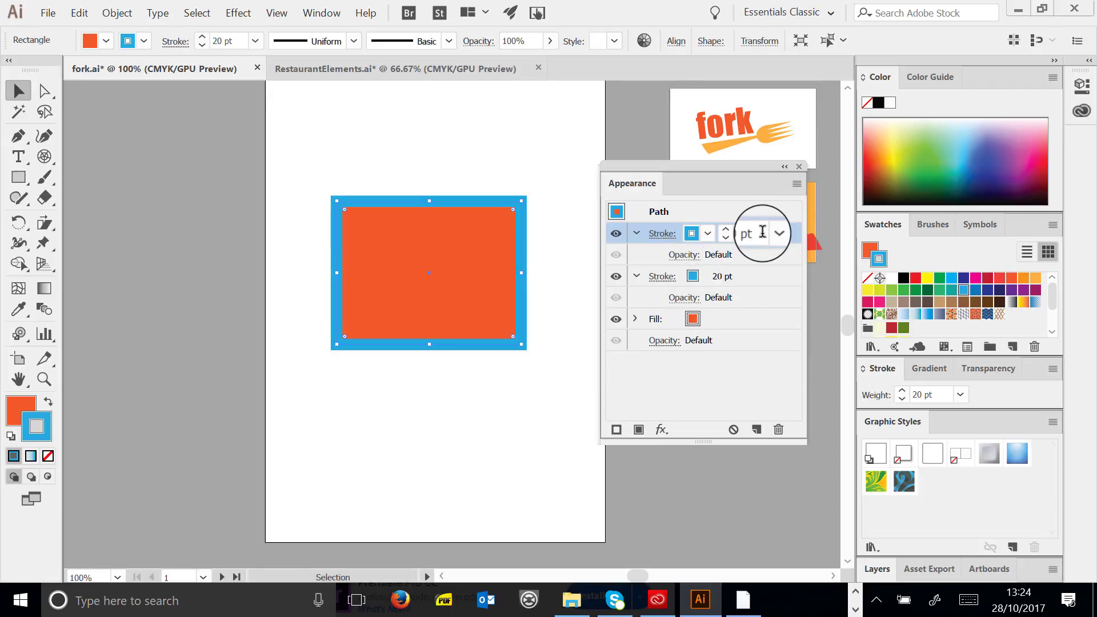
{"action": "left_click", "coordinate": [779, 234]}
{"action": "left_click", "coordinate": [808, 383]}
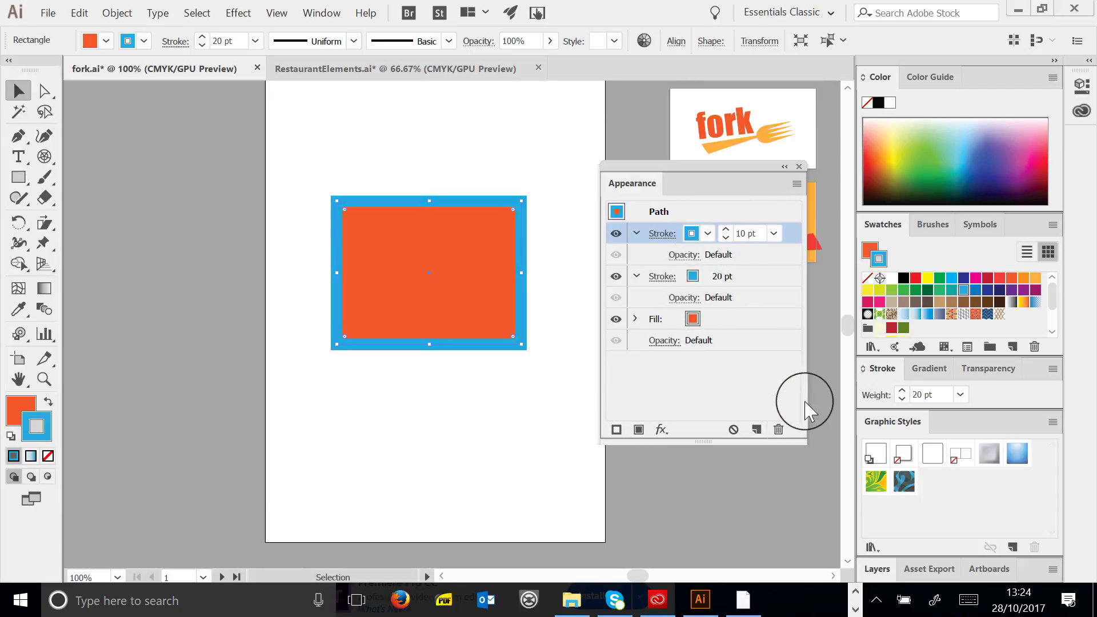
Recolour the rectangle's 10 pt stroke with the orange swatch
{"action": "left_click", "coordinate": [708, 235]}
{"action": "left_click", "coordinate": [683, 264]}
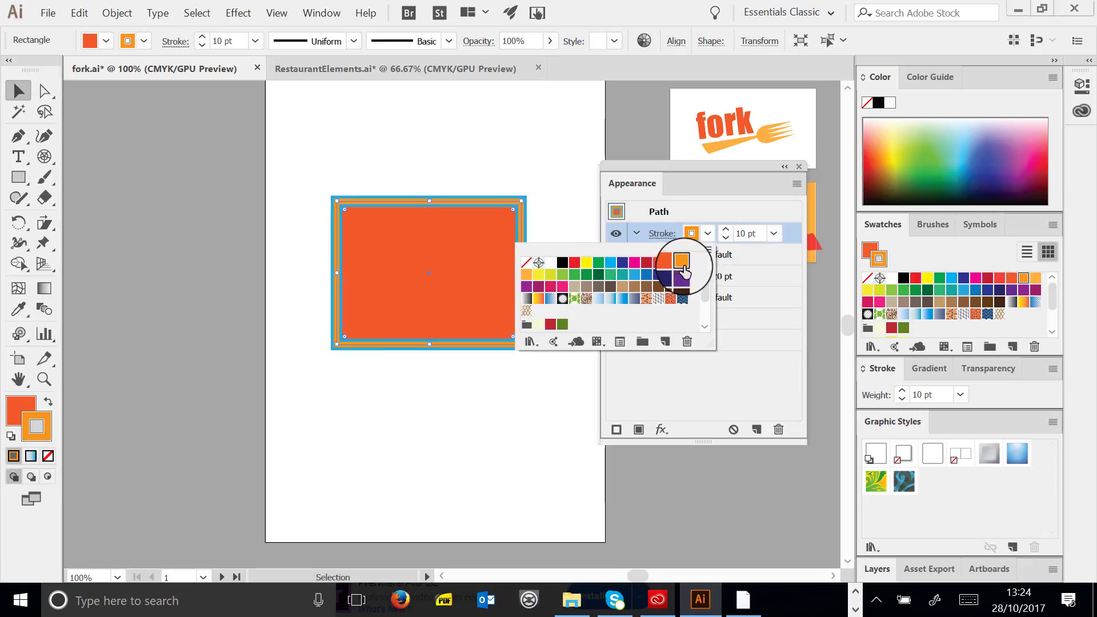
{"action": "left_click", "coordinate": [468, 383]}
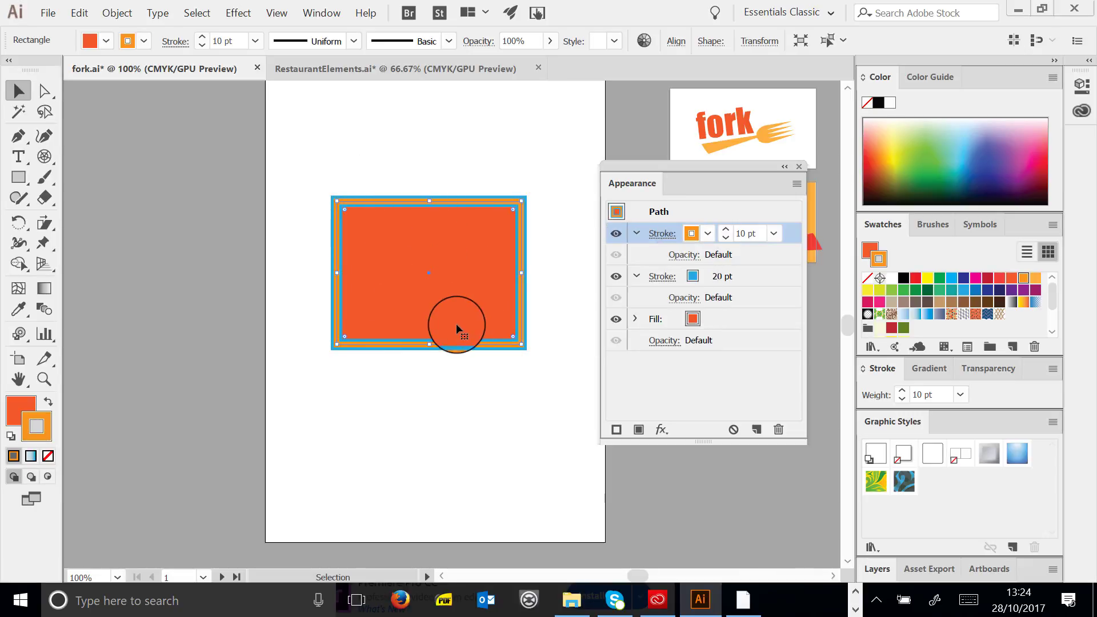
Add a third stroke on top of the rectangle's other strokes, coloured yellow with a weight of 5 pt, and deselect the rectangle
{"action": "left_click", "coordinate": [616, 429]}
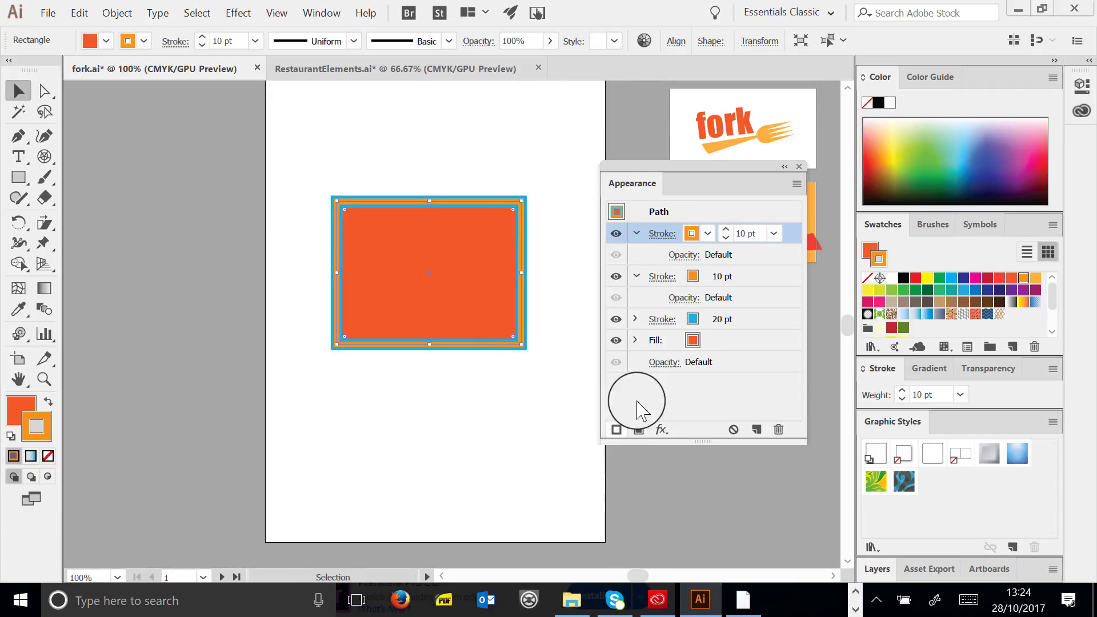
{"action": "left_click", "coordinate": [708, 233]}
{"action": "left_click", "coordinate": [587, 262]}
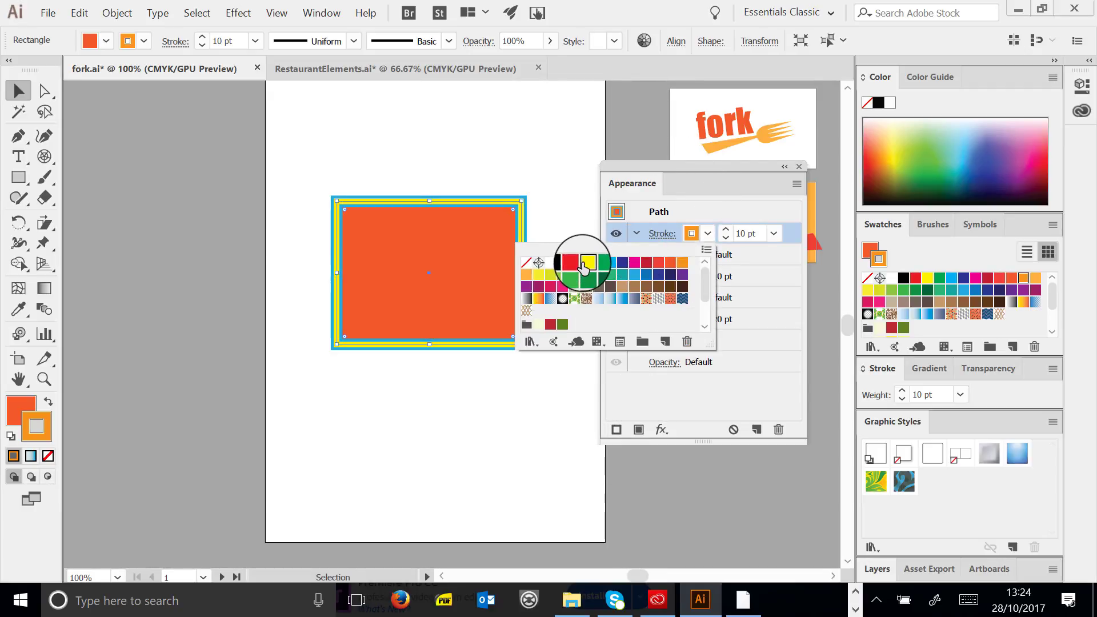
{"action": "left_click", "coordinate": [774, 233]}
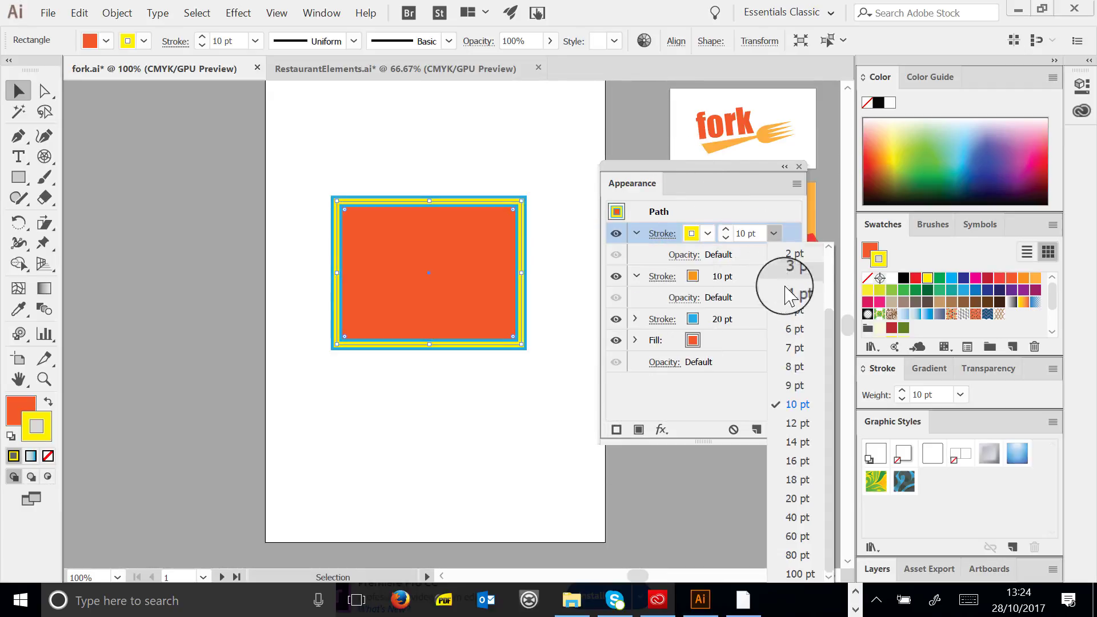
{"action": "left_click", "coordinate": [800, 318]}
{"action": "left_click", "coordinate": [509, 377]}
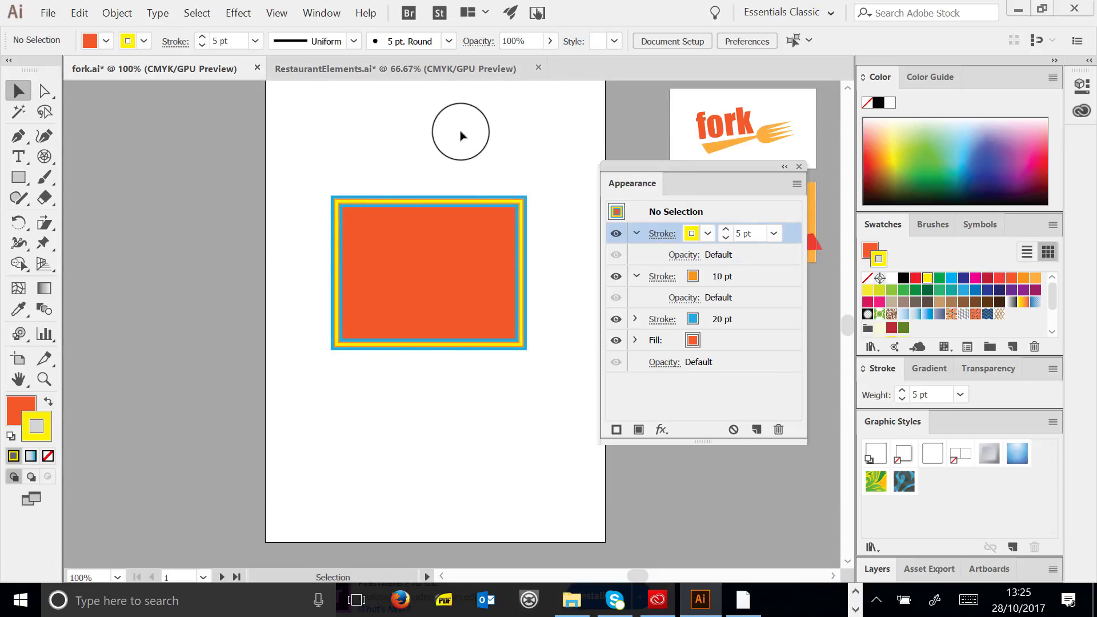
Try to apply a Zig Zag effect with 4 ridges per segment and corner points to the yellow stroke without selecting the rectangle
{"action": "left_click", "coordinate": [239, 13]}
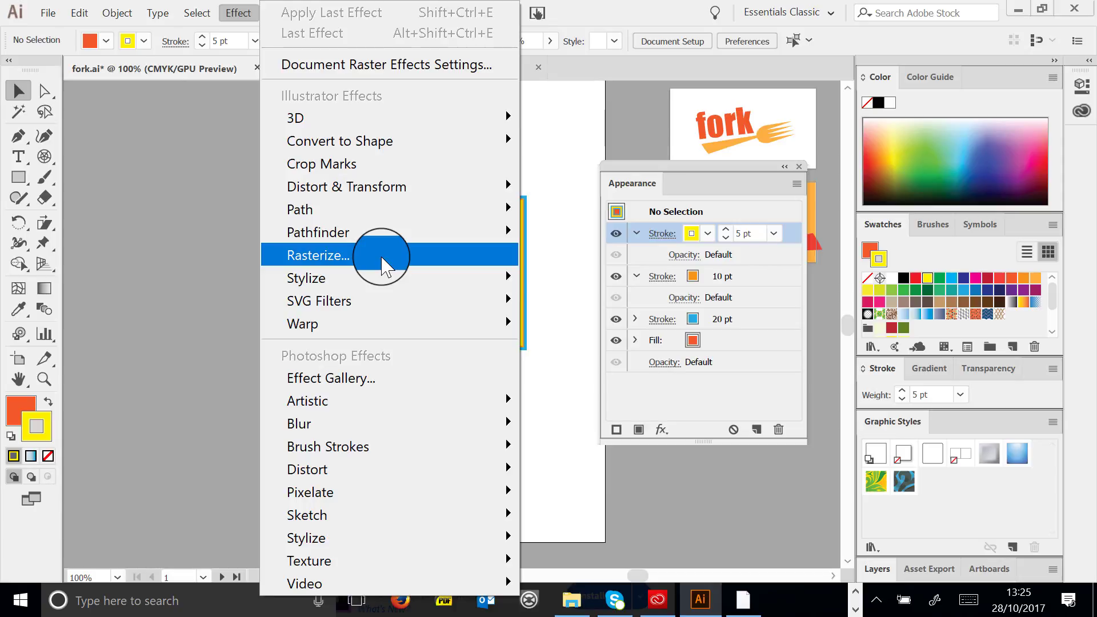
{"action": "mouse_move", "coordinate": [321, 274]}
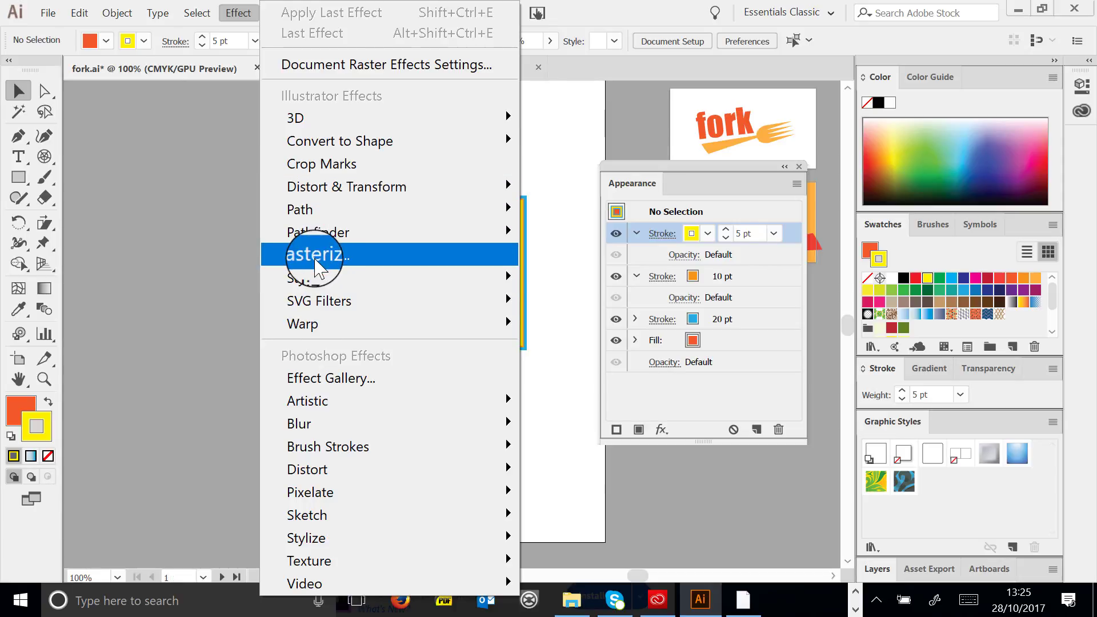
{"action": "mouse_move", "coordinate": [352, 197]}
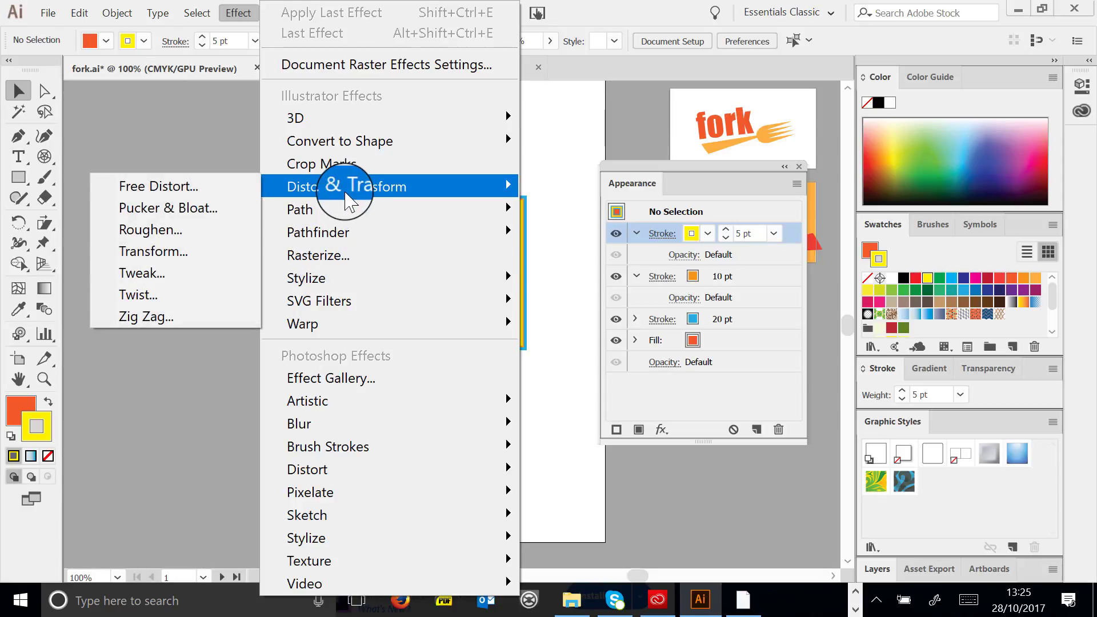
{"action": "left_click", "coordinate": [151, 315]}
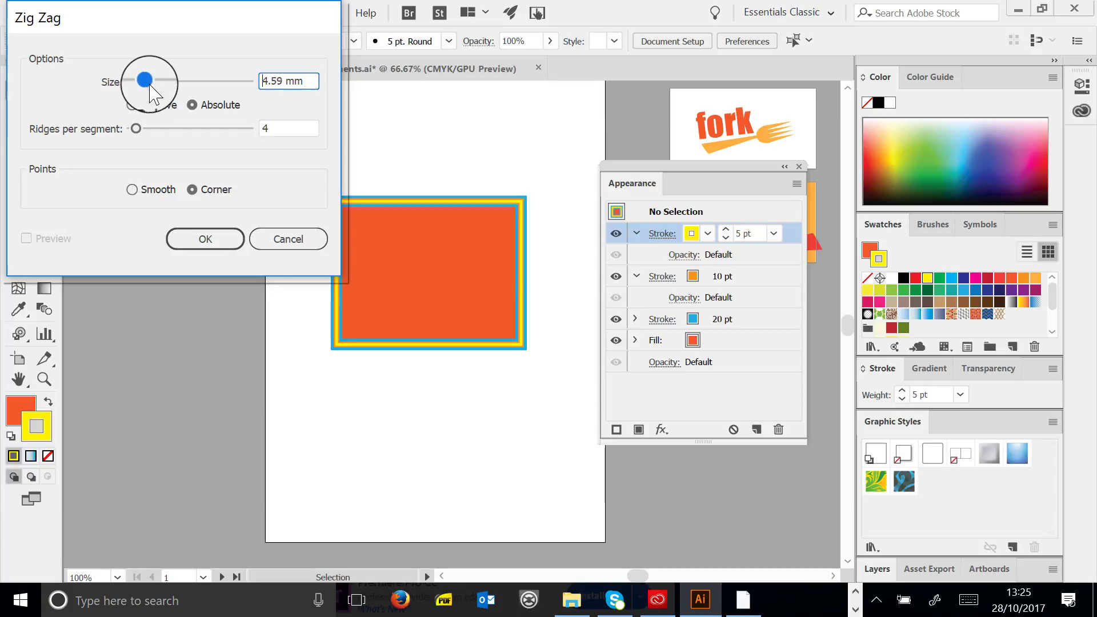
{"action": "left_click", "coordinate": [205, 239]}
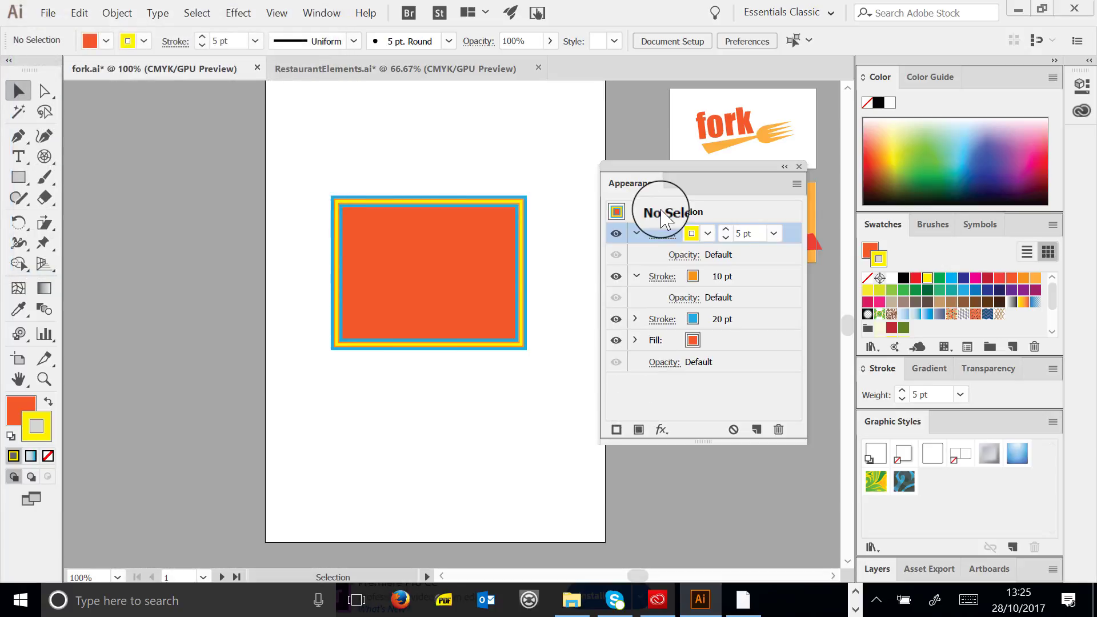
{"action": "left_click", "coordinate": [745, 237]}
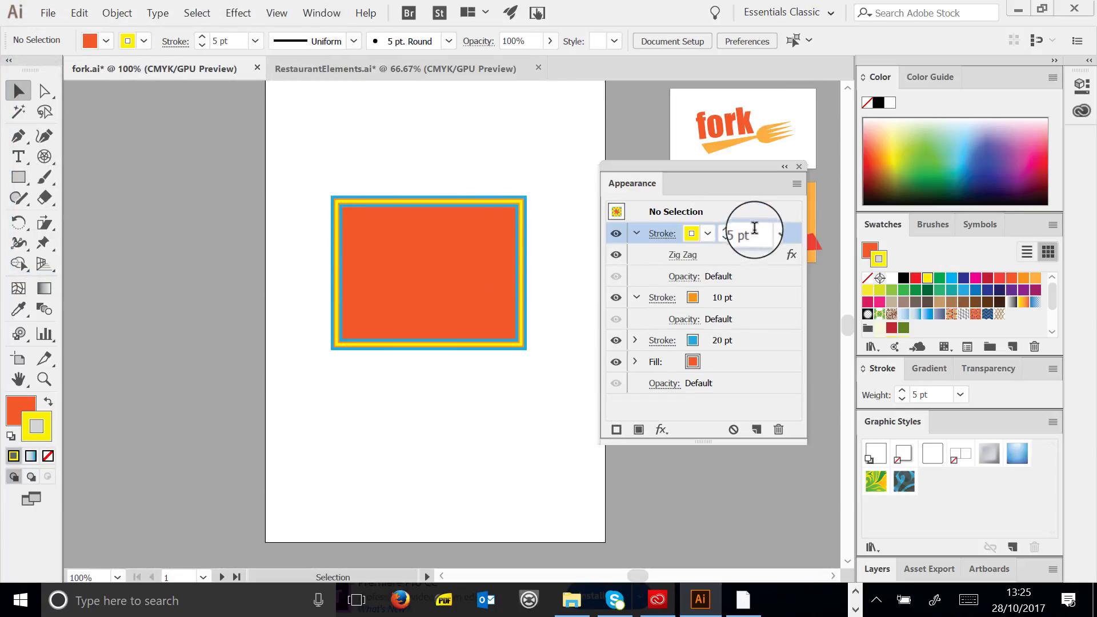
{"action": "left_click", "coordinate": [770, 247]}
{"action": "left_click", "coordinate": [766, 233]}
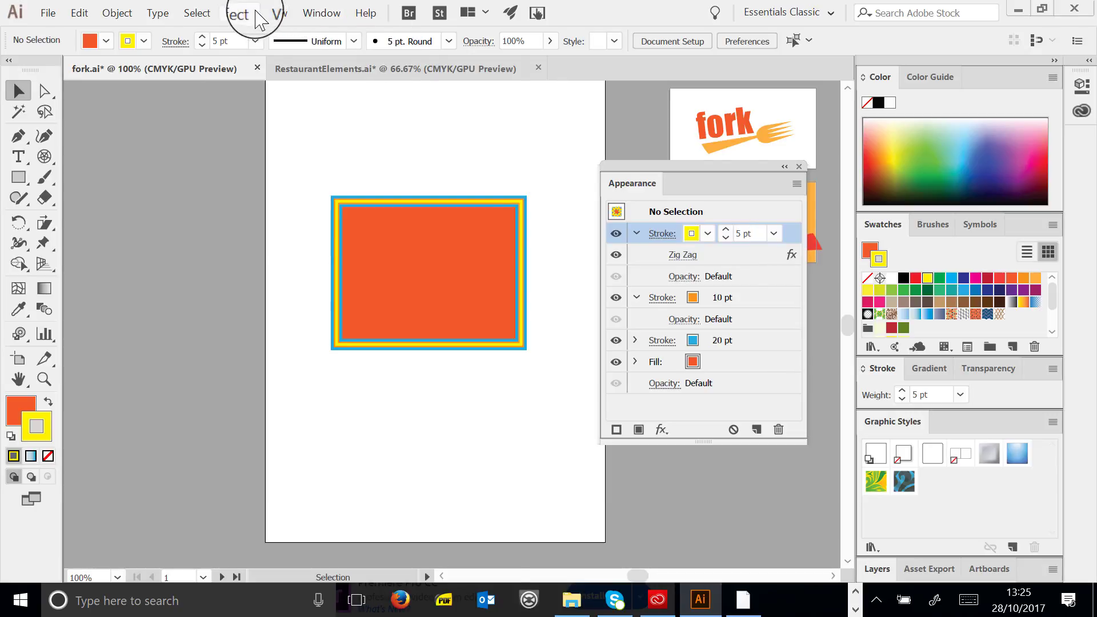
{"action": "left_click", "coordinate": [238, 13]}
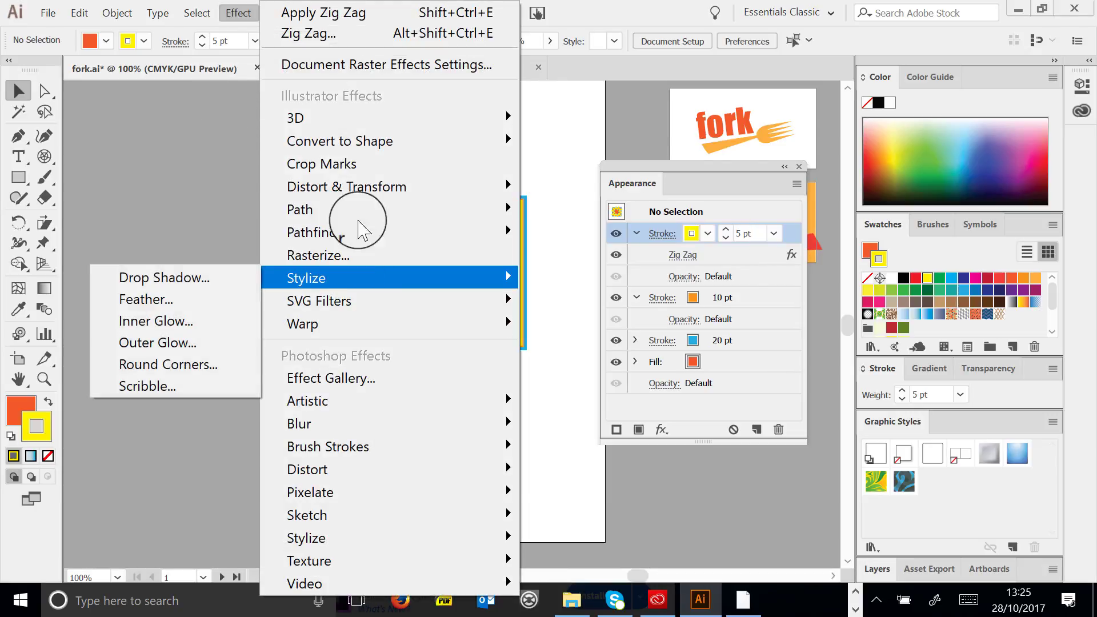
{"action": "mouse_move", "coordinate": [366, 193]}
{"action": "left_click", "coordinate": [170, 318]}
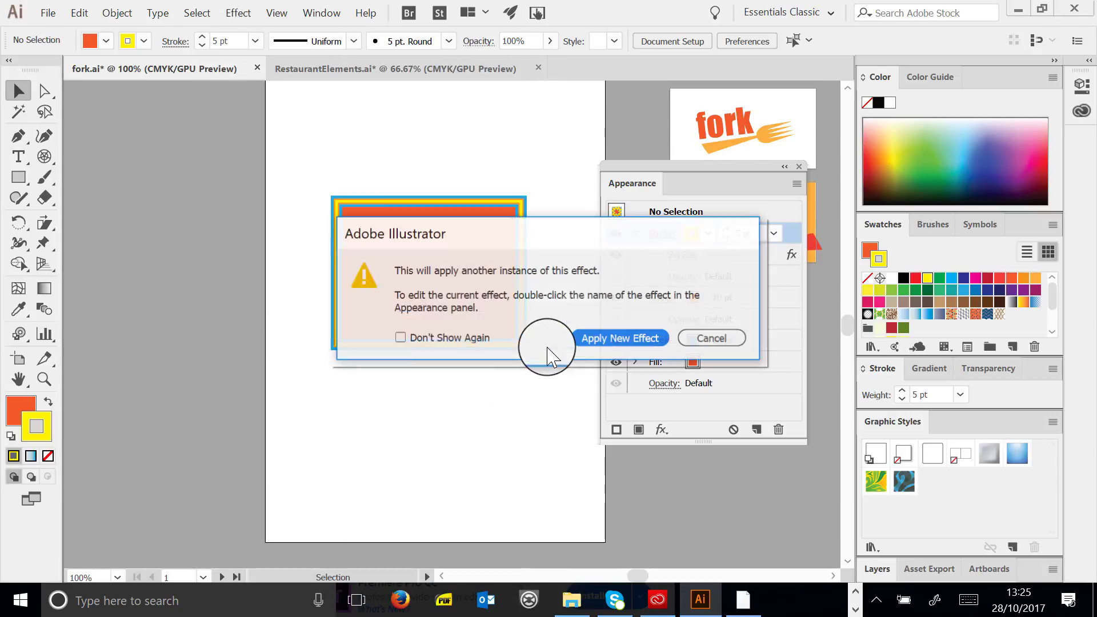
{"action": "left_click", "coordinate": [628, 341]}
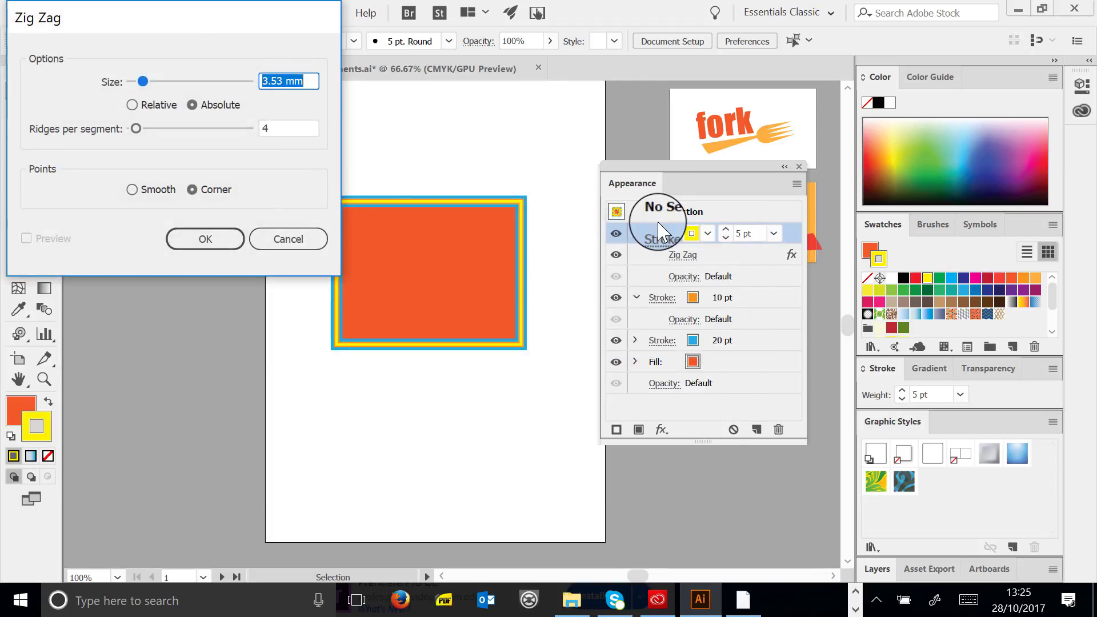
{"action": "left_click", "coordinate": [149, 128]}
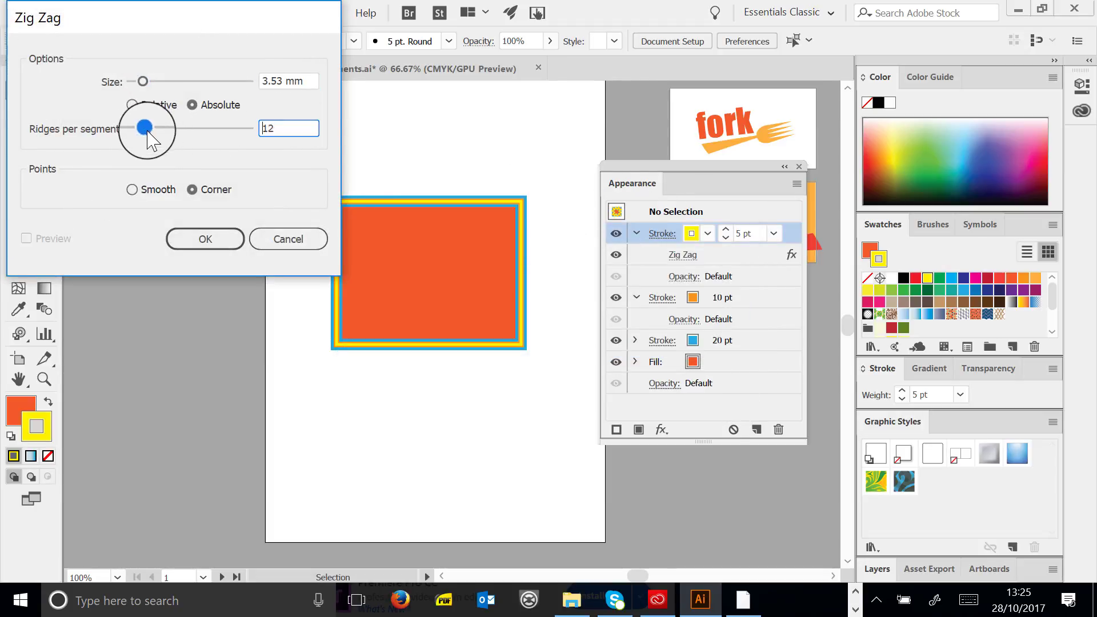
{"action": "left_click_drag", "start_coordinate": [211, 25], "coordinate": [821, 96]}
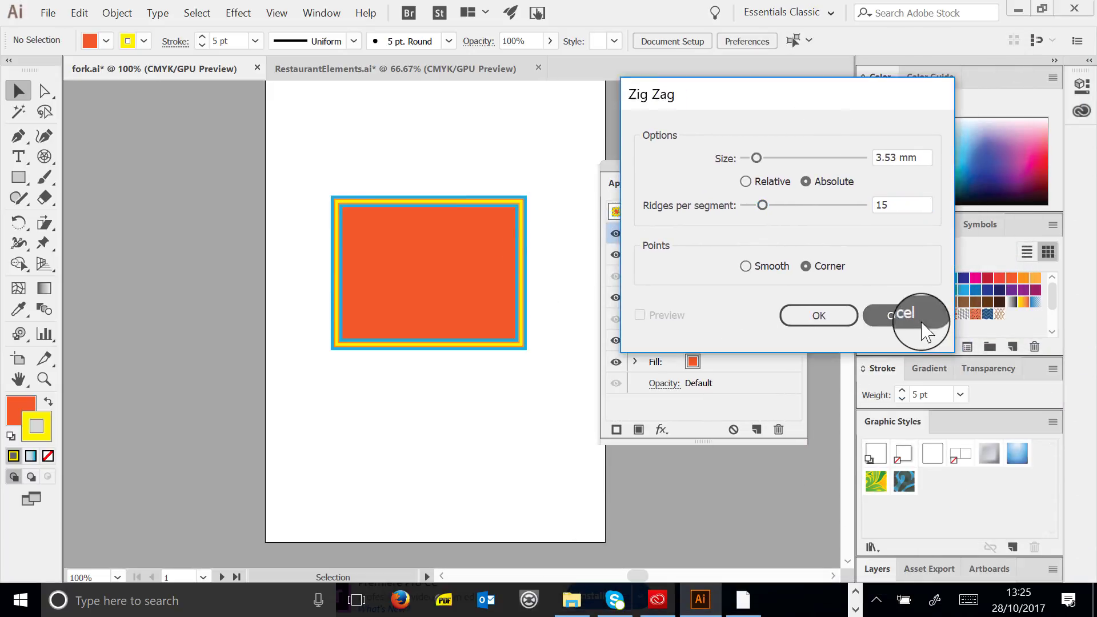
{"action": "left_click", "coordinate": [902, 315]}
Apply a Zig Zag effect to the selected rectangle's yellow stroke with 4.94 mm absolute size, 4 ridges per segment and corner points
{"action": "left_click", "coordinate": [530, 294]}
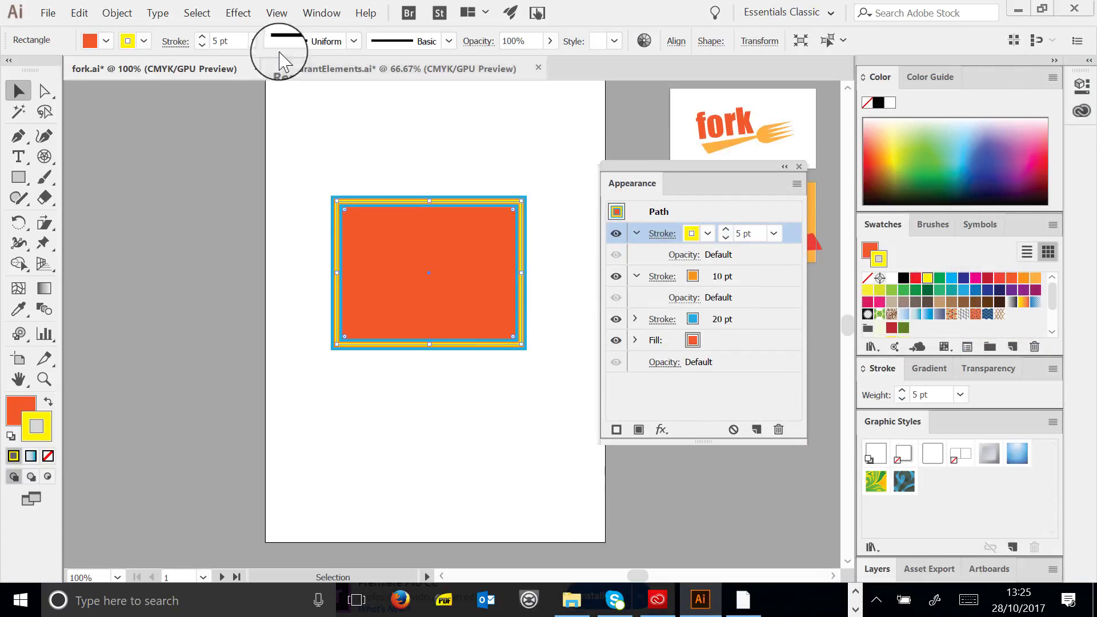
{"action": "left_click", "coordinate": [237, 12]}
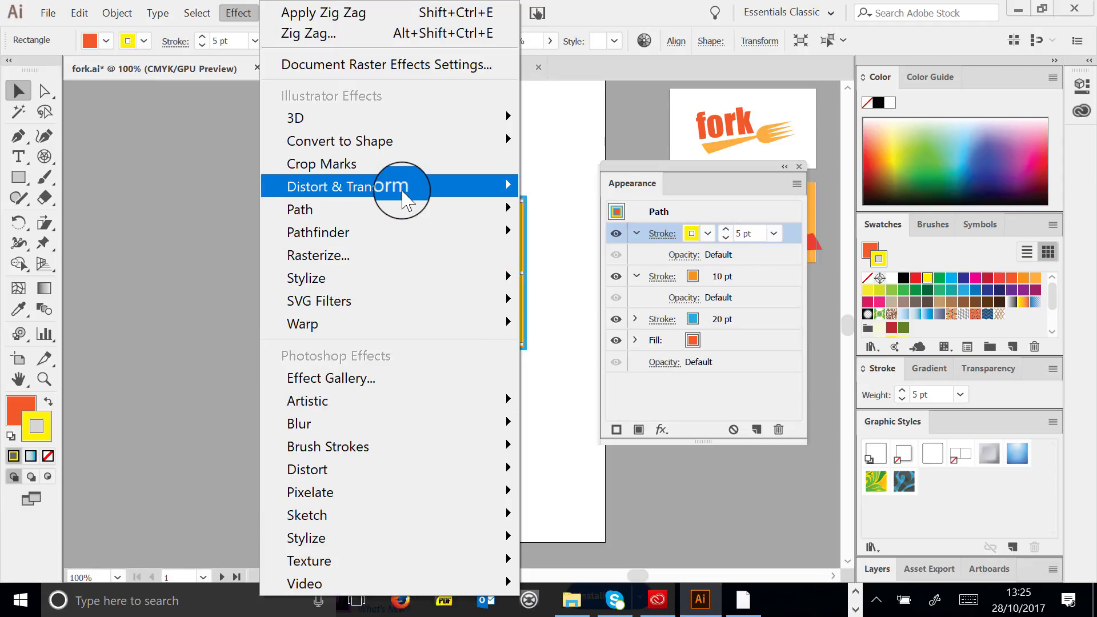
{"action": "mouse_move", "coordinate": [392, 185]}
{"action": "left_click", "coordinate": [182, 316]}
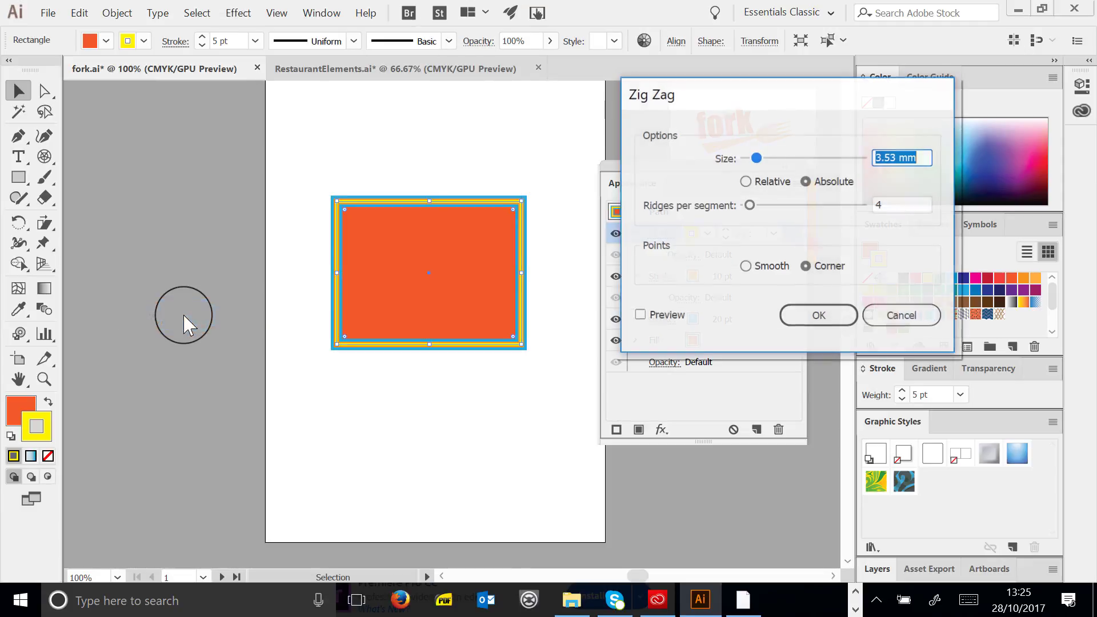
{"action": "left_click", "coordinate": [640, 314]}
{"action": "mouse_move", "coordinate": [756, 157]}
{"action": "left_mouse_down"}
{"action": "mouse_move", "coordinate": [775, 157]}
{"action": "mouse_move", "coordinate": [760, 157]}
{"action": "left_mouse_up"}
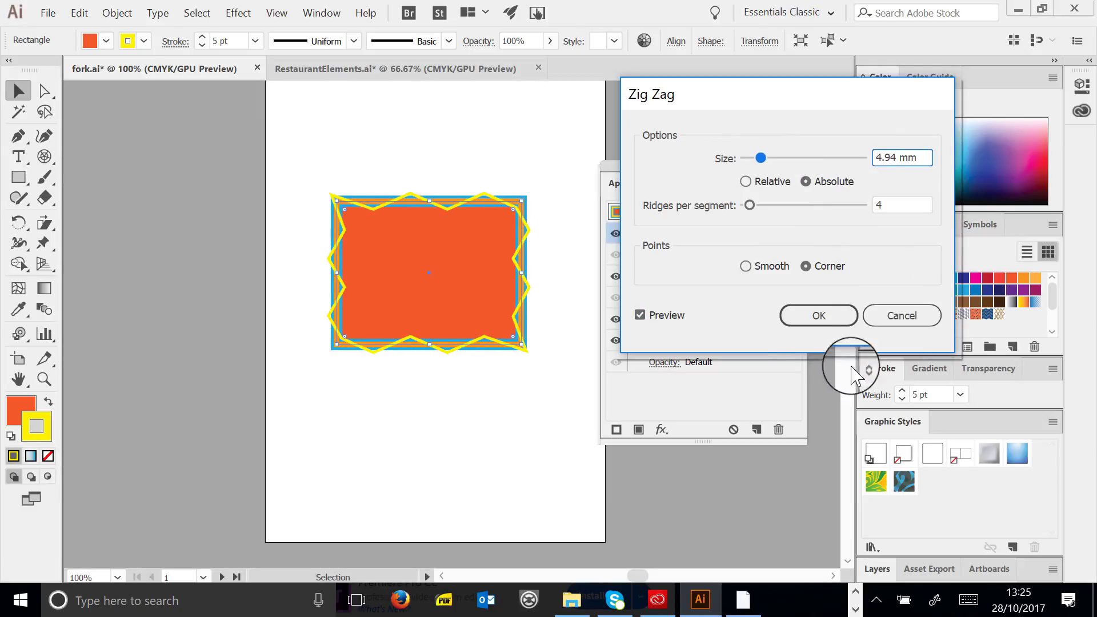
{"action": "left_click", "coordinate": [820, 316]}
Apply a Pucker & Bloat effect to the orange 10 pt stroke, puckering it so its corners stretch outward beyond the rectangle
{"action": "left_click", "coordinate": [749, 300]}
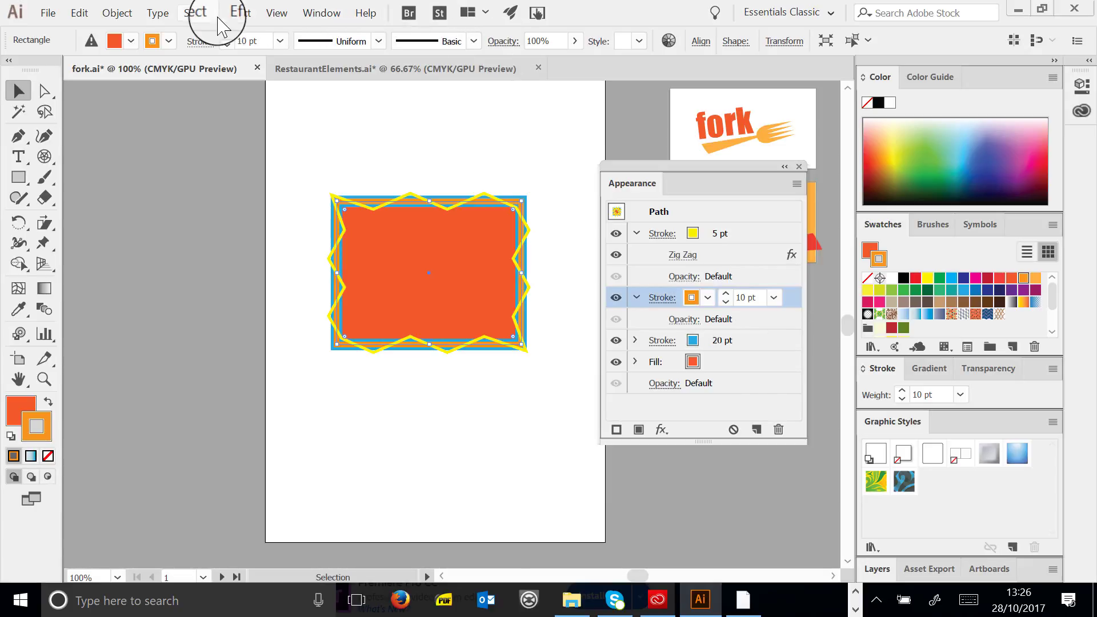
{"action": "left_click", "coordinate": [236, 13]}
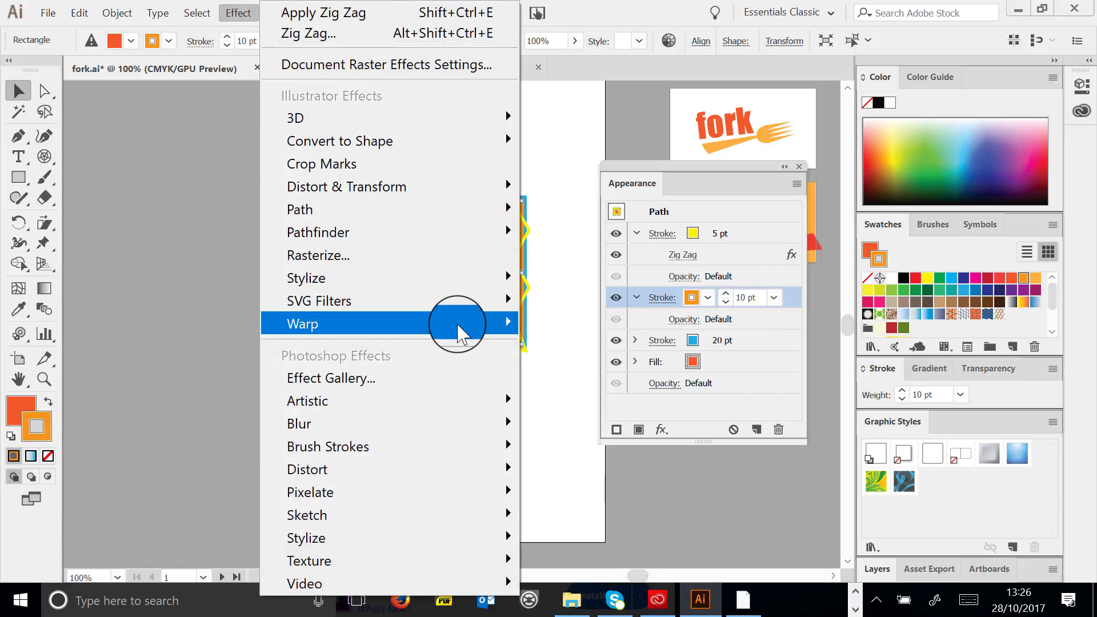
{"action": "mouse_move", "coordinate": [393, 279]}
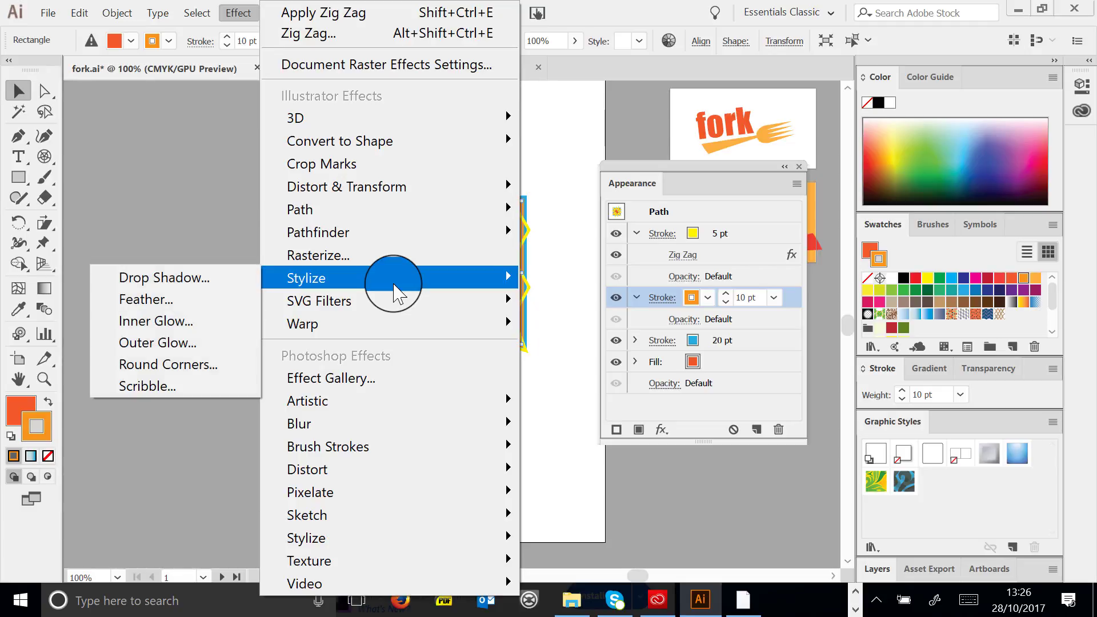
{"action": "mouse_move", "coordinate": [387, 187]}
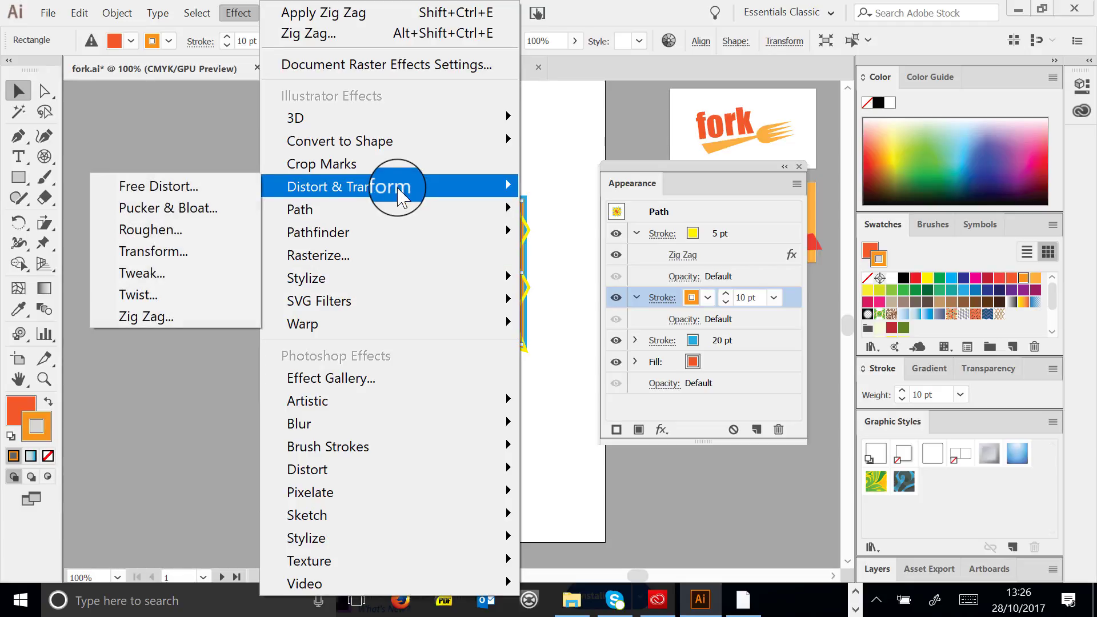
{"action": "left_click", "coordinate": [169, 213]}
{"action": "left_click_drag", "start_coordinate": [519, 226], "coordinate": [505, 431]}
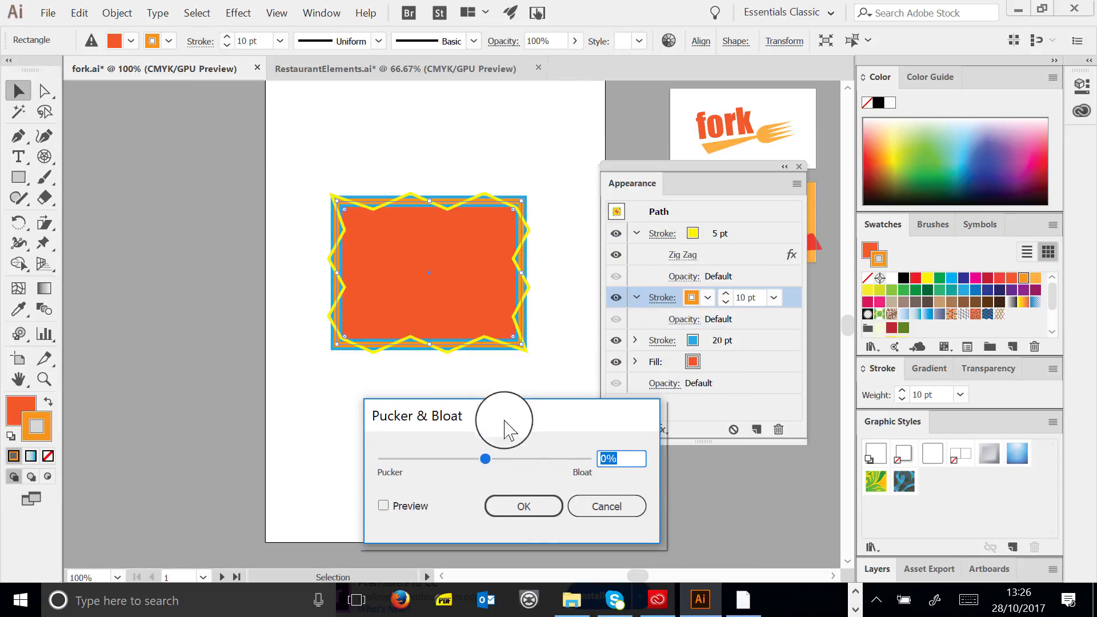
{"action": "left_click", "coordinate": [393, 507]}
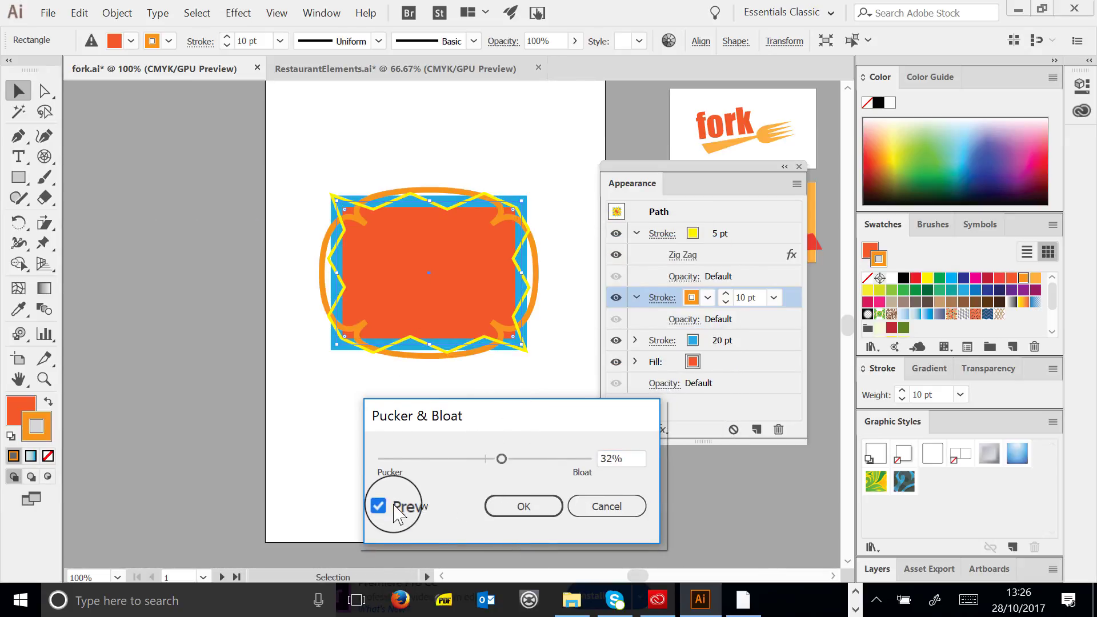
{"action": "left_click_drag", "start_coordinate": [495, 459], "coordinate": [470, 461]}
{"action": "left_click", "coordinate": [524, 506]}
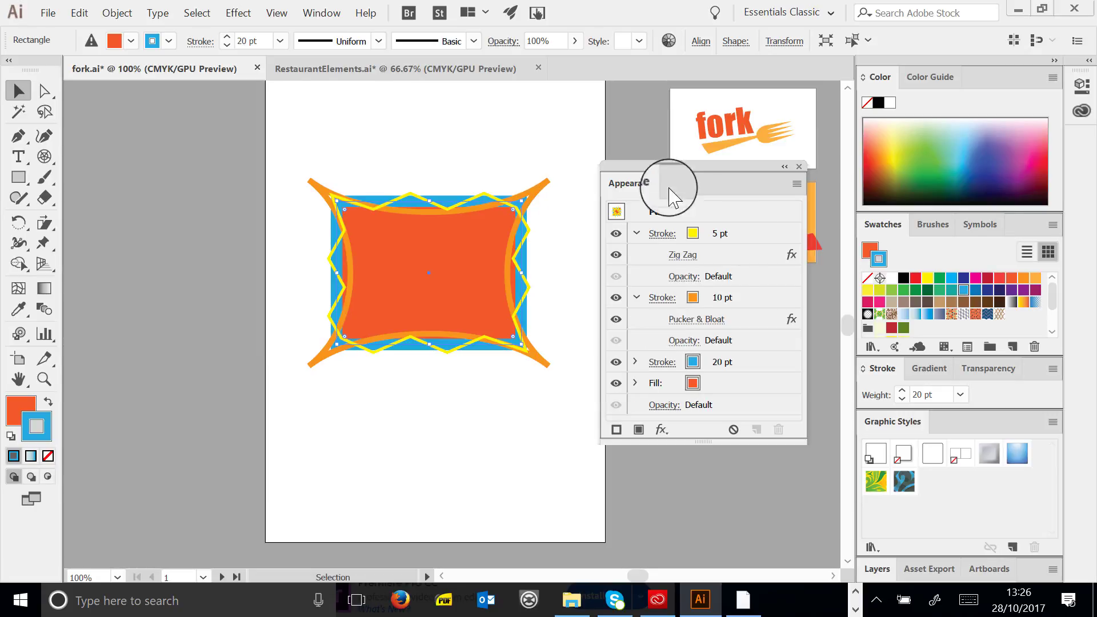
Apply a Drop Shadow effect to the rectangle's yellow 5 pt stroke with X offset, Y offset and blur all set to 1 mm
{"action": "left_click", "coordinate": [747, 234]}
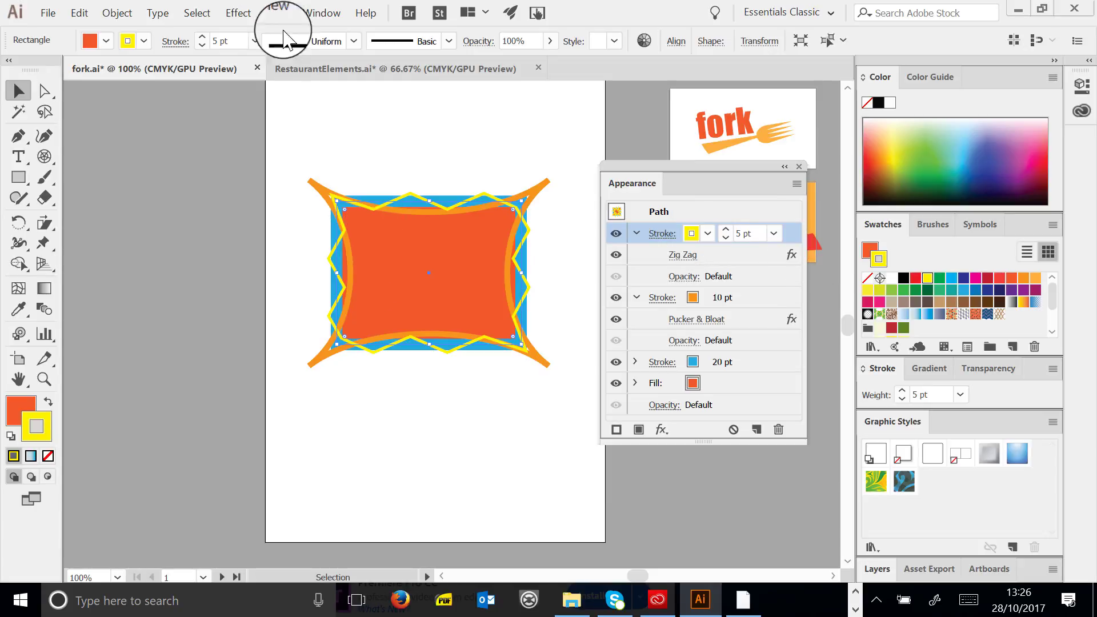
{"action": "left_click", "coordinate": [238, 13]}
{"action": "mouse_move", "coordinate": [371, 286]}
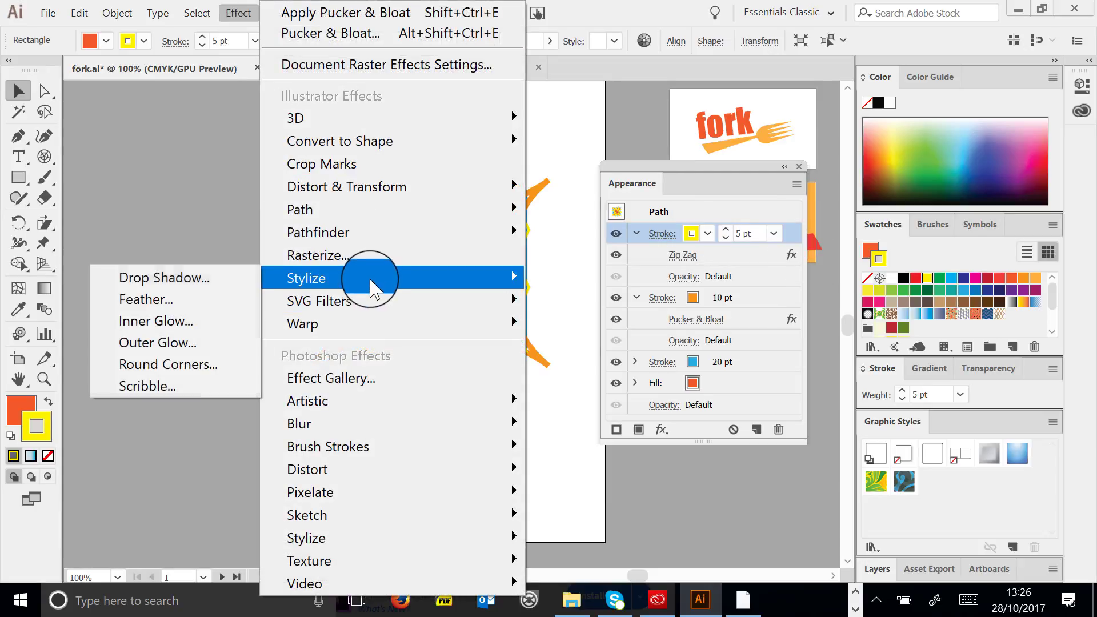
{"action": "left_click", "coordinate": [215, 277]}
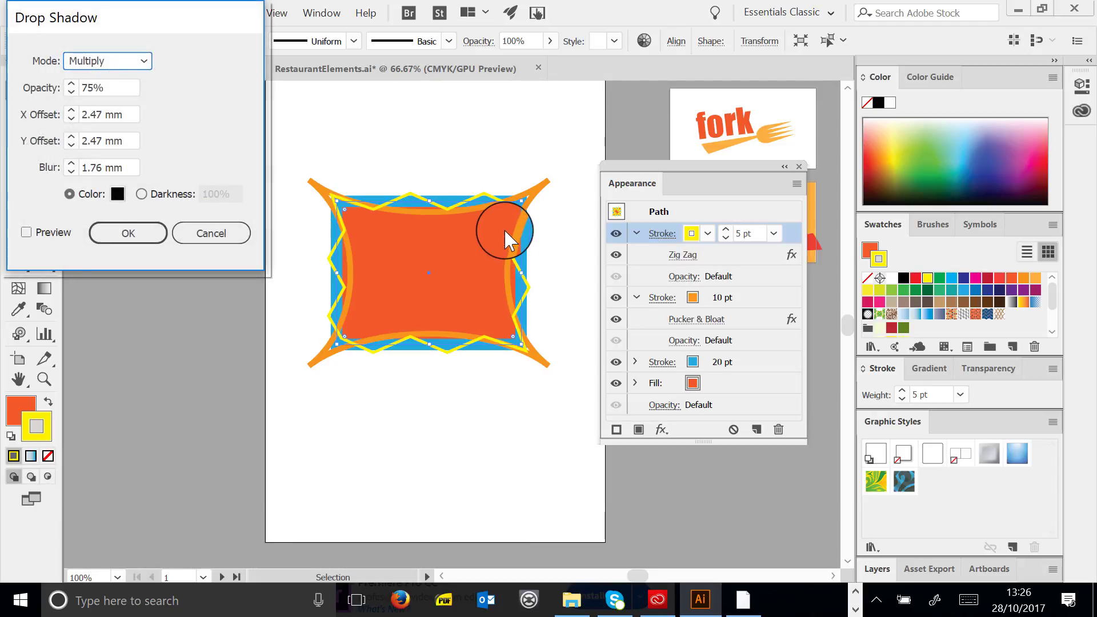
{"action": "left_click", "coordinate": [27, 232]}
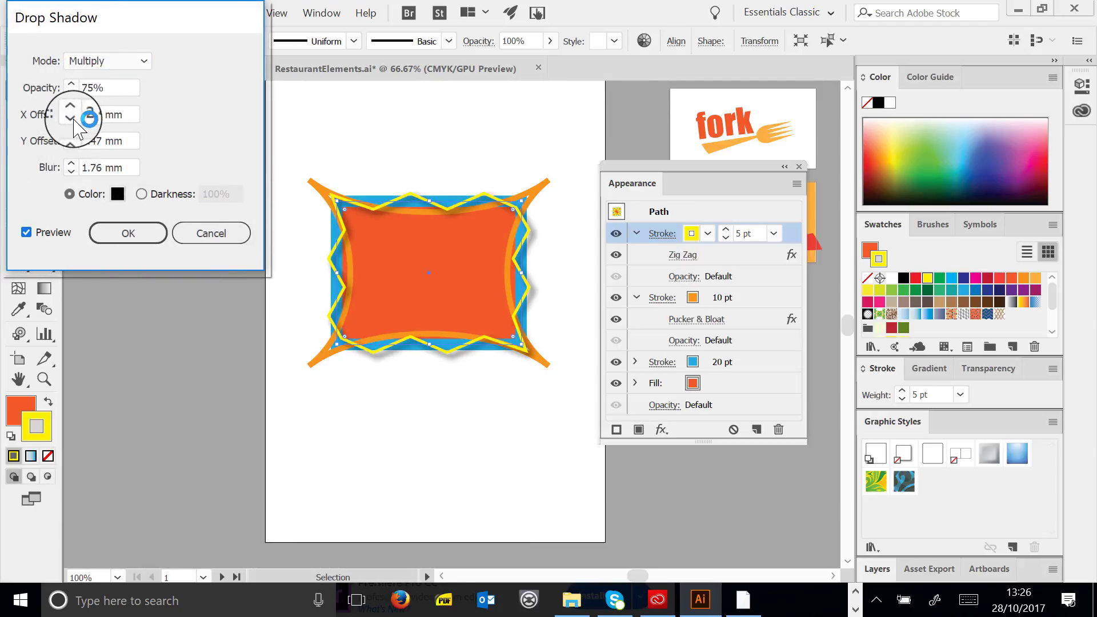
{"action": "left_click", "coordinate": [71, 144]}
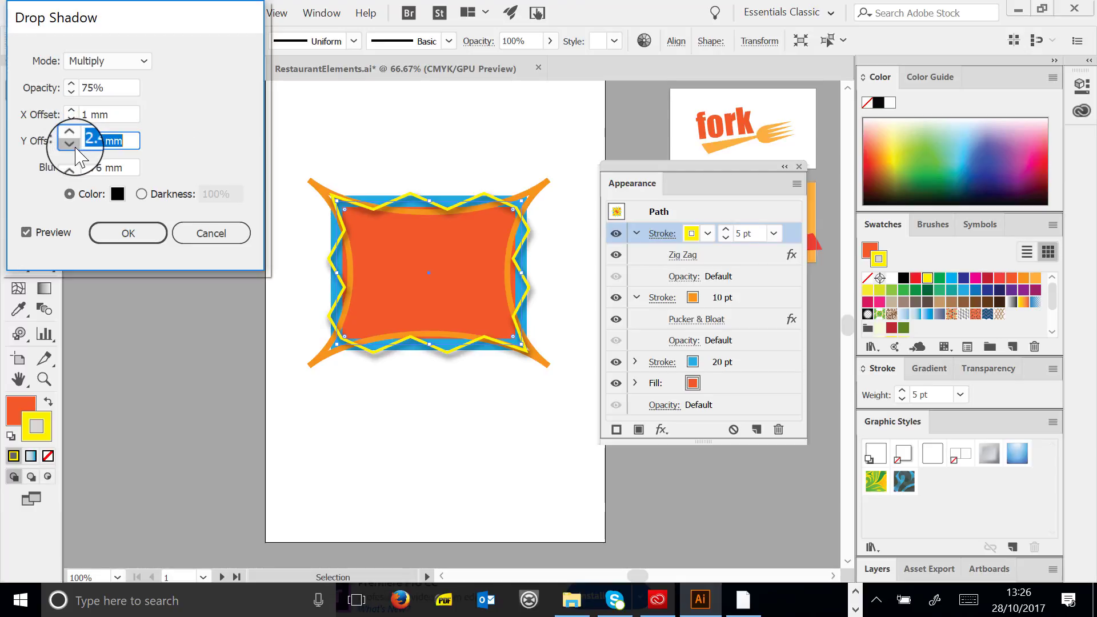
{"action": "type", "text": "1"}
{"action": "key", "text": "Tab"}
{"action": "type", "text": "1"}
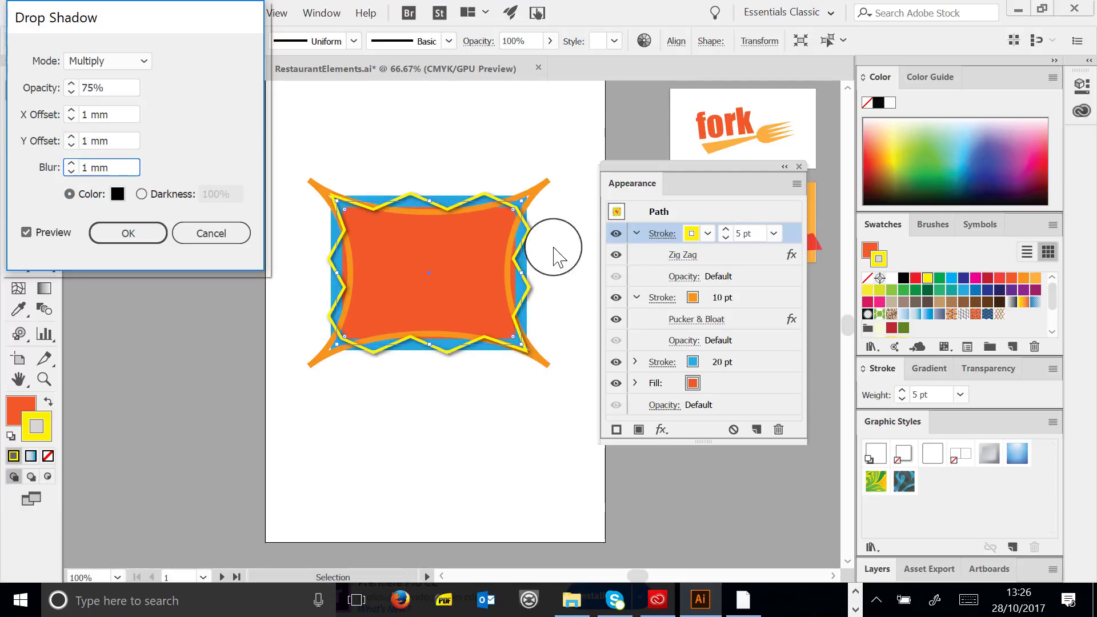
{"action": "left_click", "coordinate": [134, 229]}
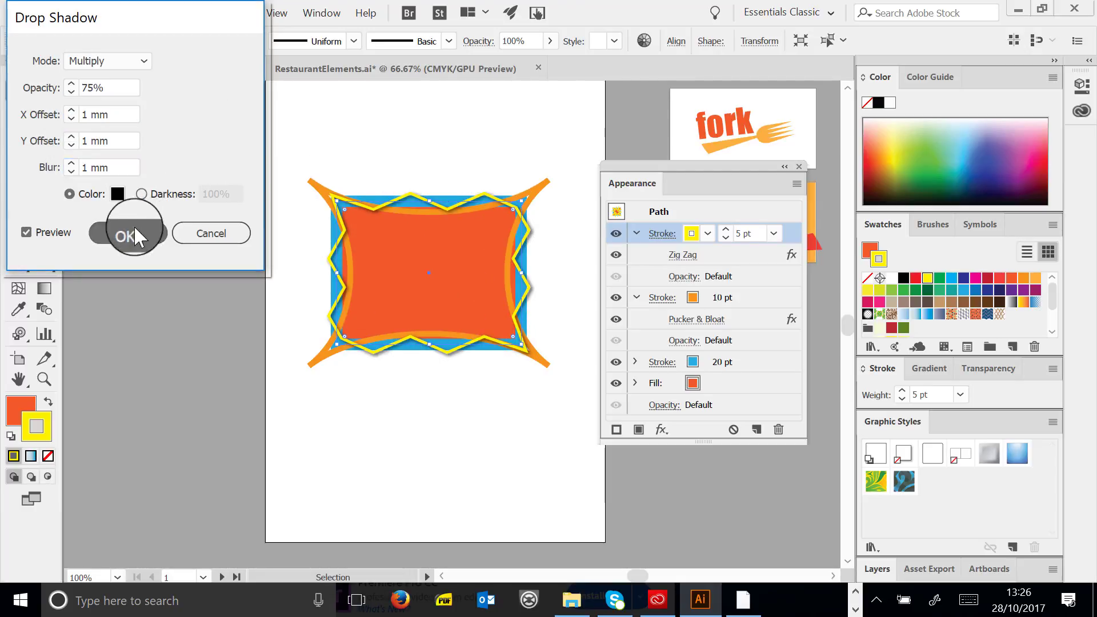
Apply a Drop Shadow effect with 1 mm offsets and 1 mm blur to the rectangle's orange 10 pt stroke
{"action": "left_click", "coordinate": [752, 329]}
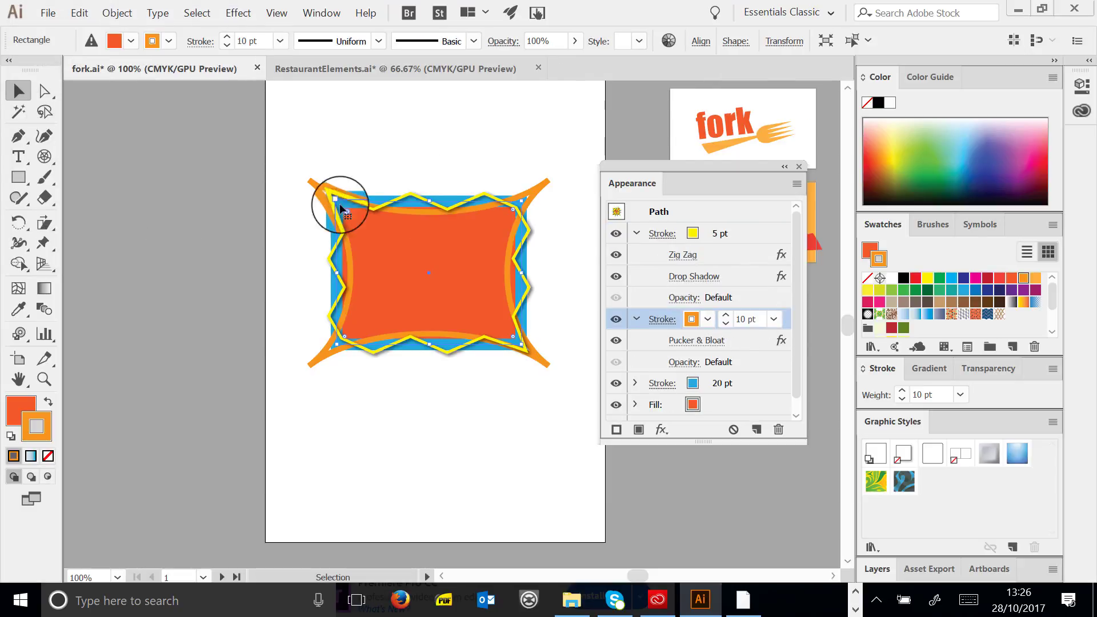
{"action": "left_click", "coordinate": [239, 14]}
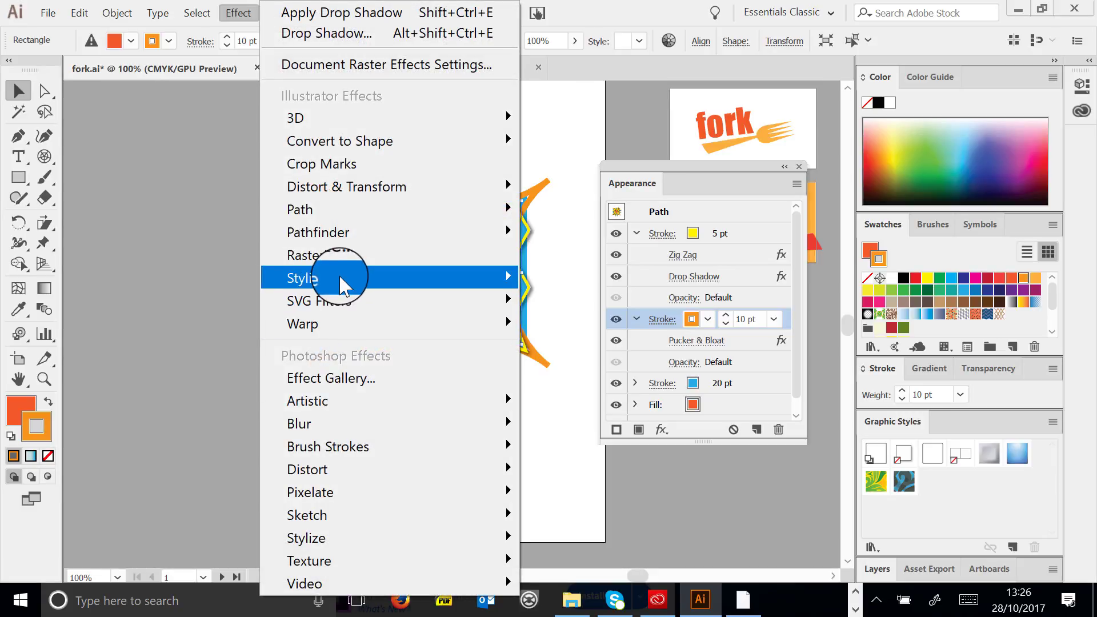
{"action": "mouse_move", "coordinate": [341, 280]}
{"action": "left_click", "coordinate": [223, 286]}
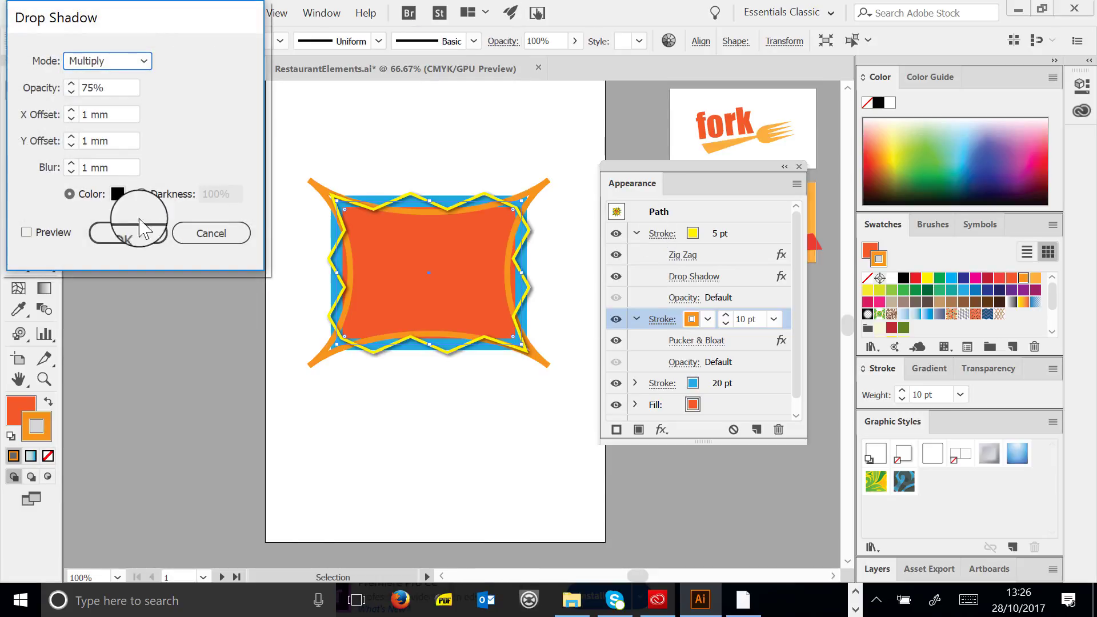
{"action": "left_click", "coordinate": [40, 240]}
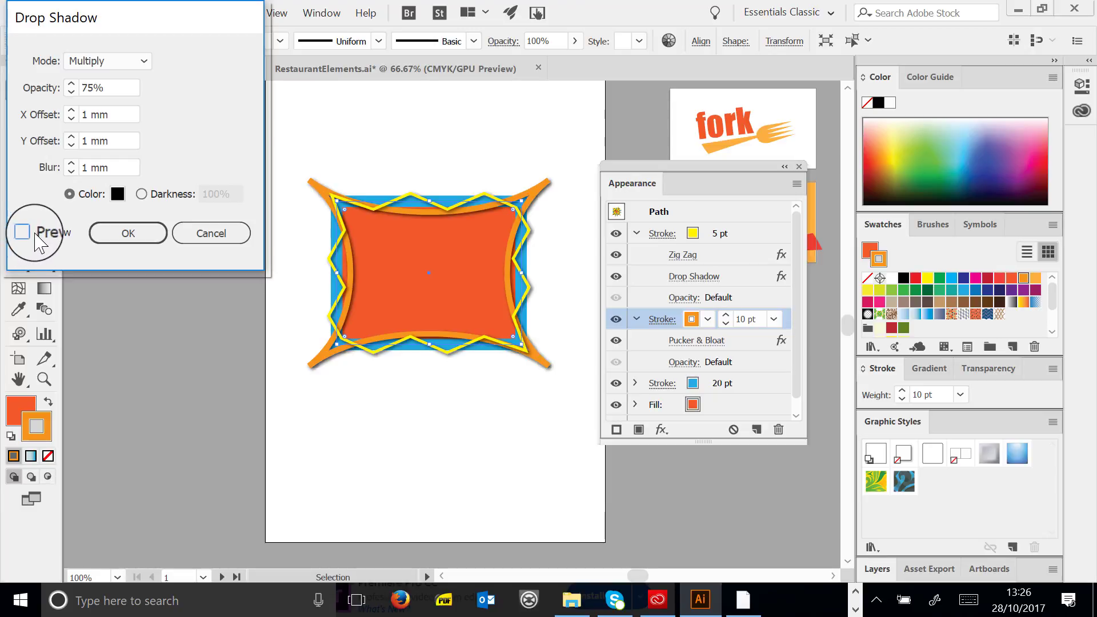
{"action": "left_click", "coordinate": [128, 233]}
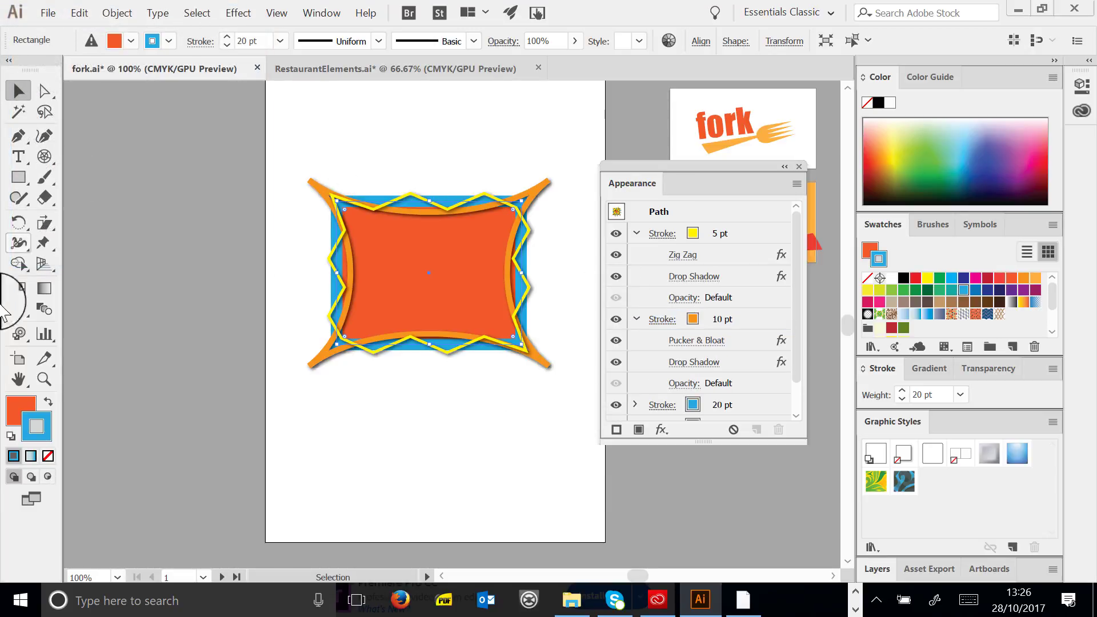
Deselect the rectangle and examine its zigzag and puckered strokes with their shadows at 200% magnification
{"action": "left_click", "coordinate": [44, 379]}
{"action": "left_click", "coordinate": [440, 289]}
{"action": "left_click", "coordinate": [442, 289]}
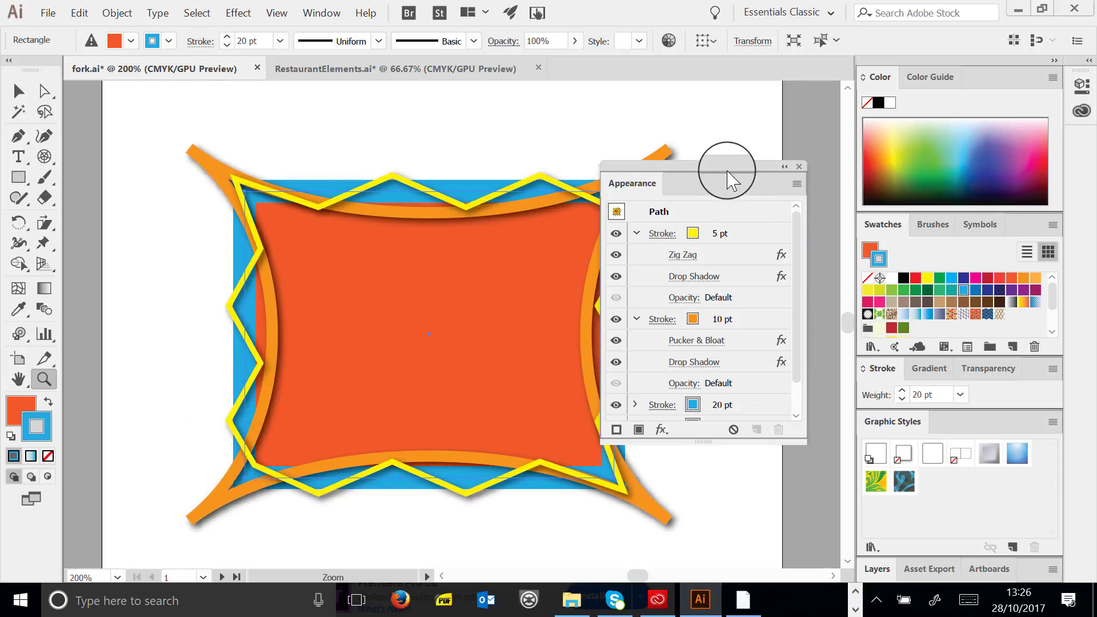
{"action": "left_click_drag", "start_coordinate": [727, 180], "coordinate": [859, 143]}
{"action": "left_click", "coordinate": [23, 96]}
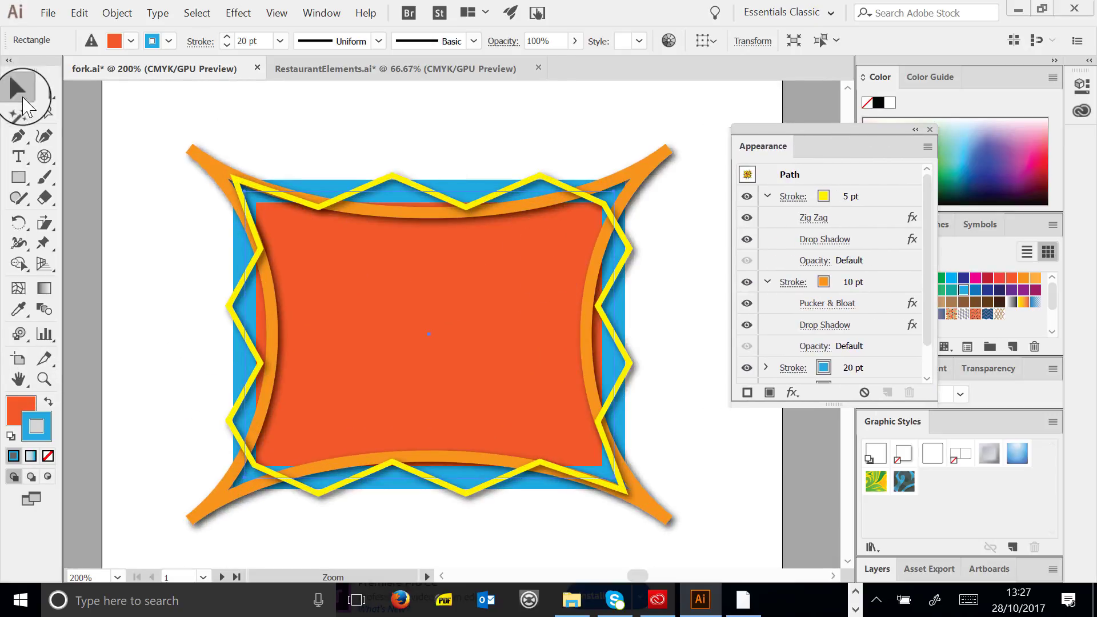
{"action": "left_click", "coordinate": [448, 174]}
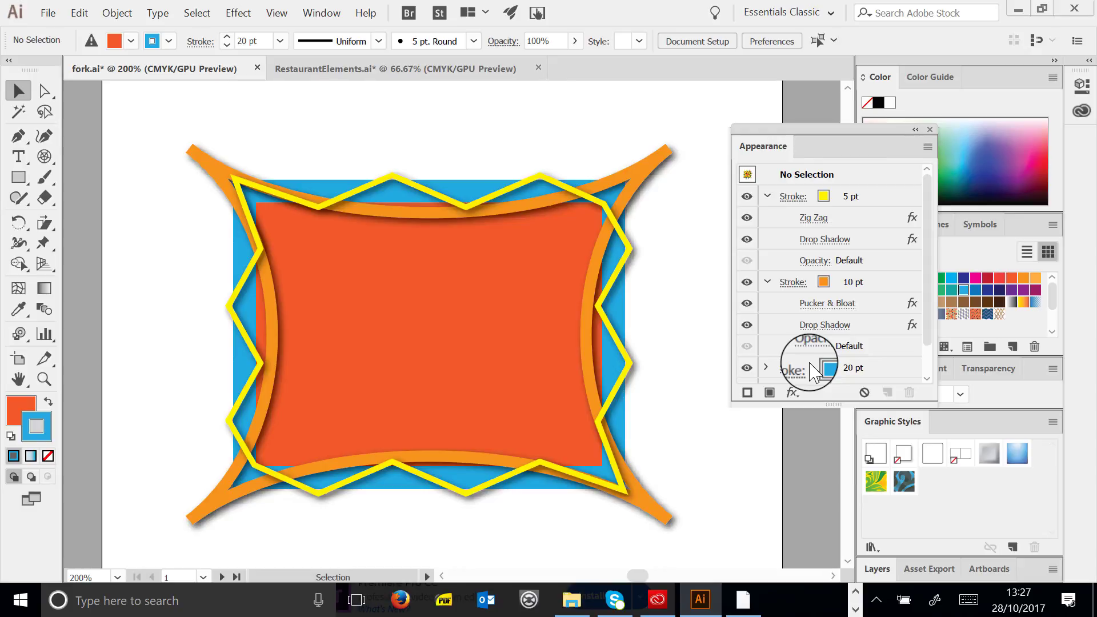
Reselect the rectangle and close the floating Appearance settings
{"action": "left_click", "coordinate": [383, 242]}
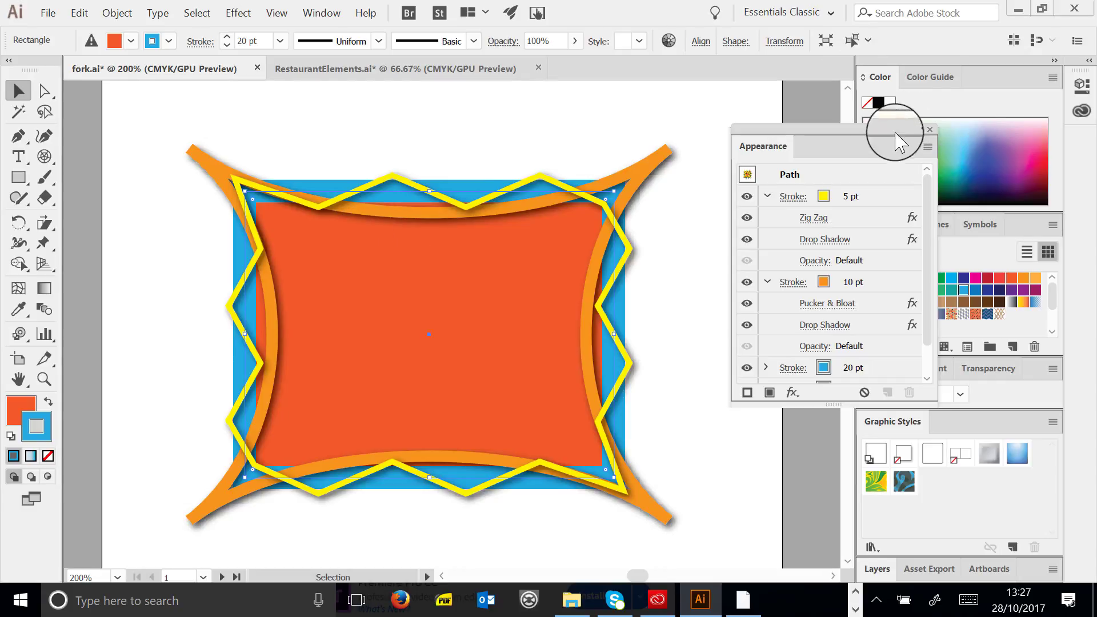
{"action": "left_click_drag", "start_coordinate": [901, 129], "coordinate": [700, 124]}
{"action": "left_click", "coordinate": [752, 117]}
{"action": "scroll", "coordinate": [968, 282], "scroll_direction": "down", "scroll_amount": 3}
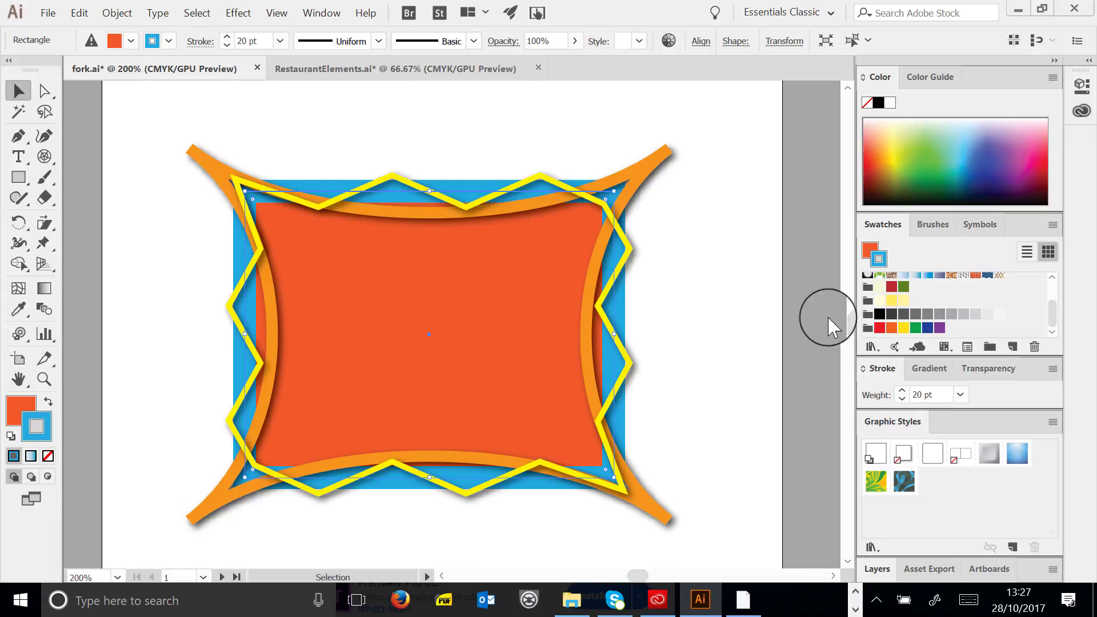
Save the rectangle's multi-stroke appearance as a new graphic style, keeping the suggested name Graphic Style
{"action": "left_click", "coordinate": [319, 13]}
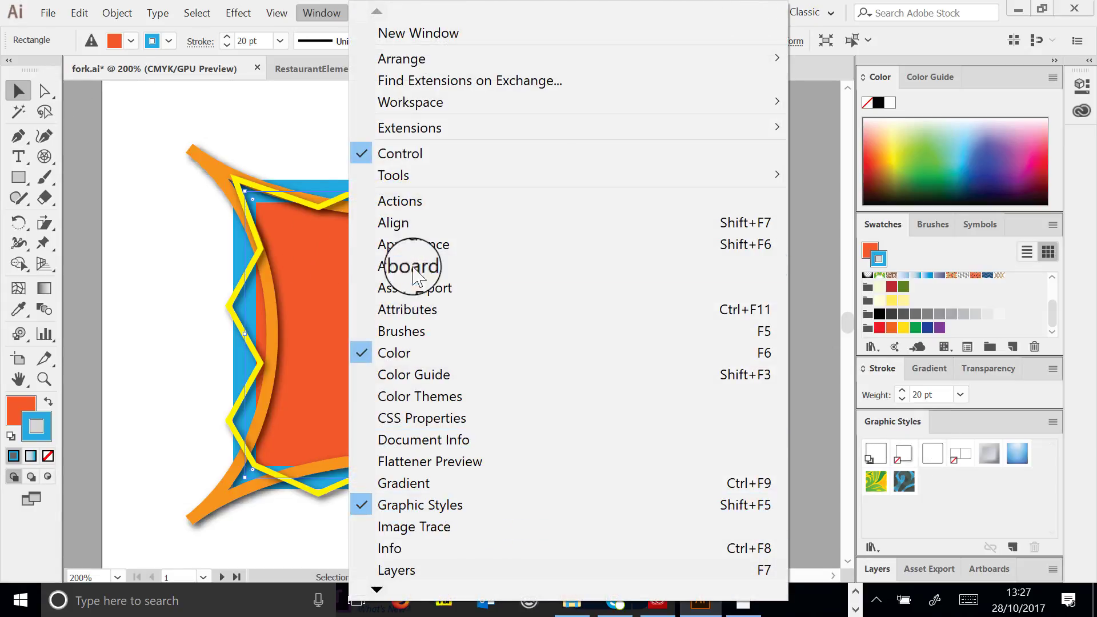
{"action": "left_click", "coordinate": [228, 250]}
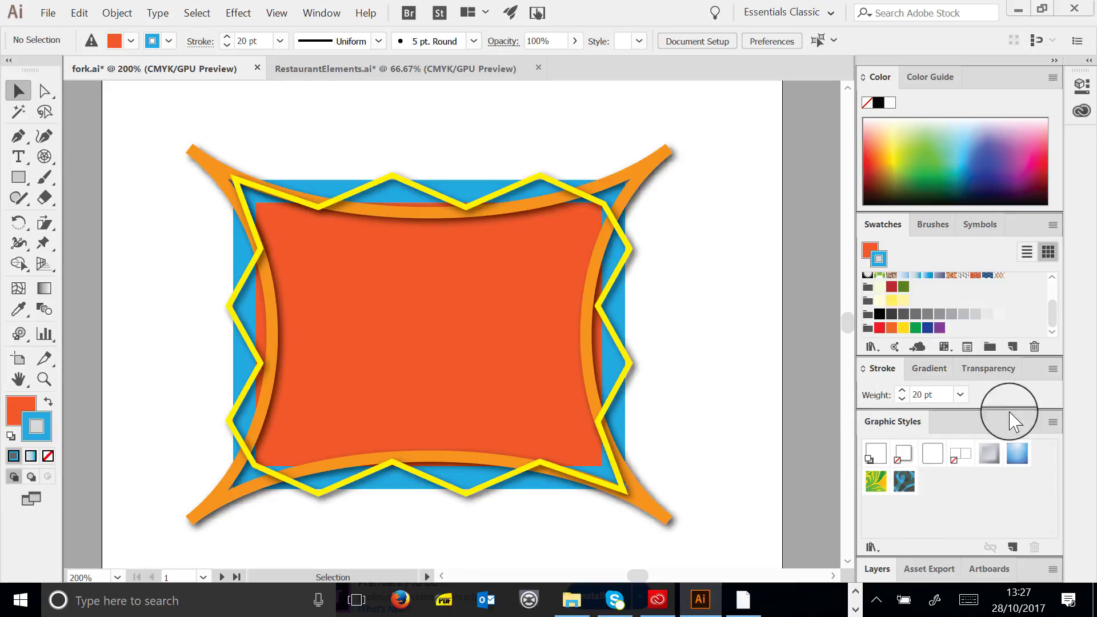
{"action": "left_click", "coordinate": [1054, 421]}
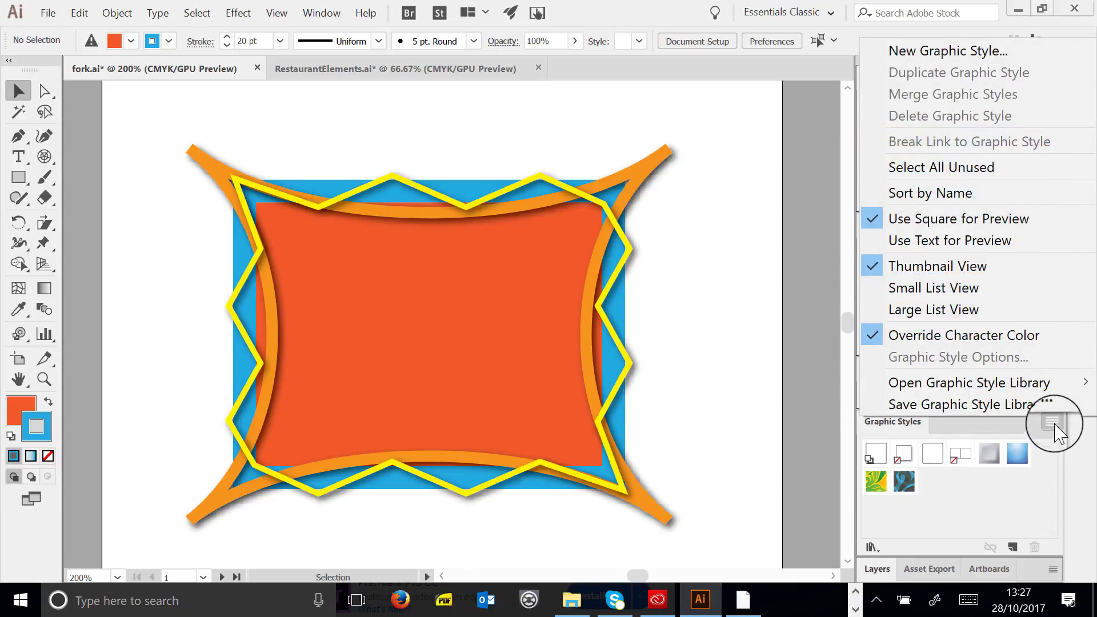
{"action": "left_click", "coordinate": [936, 52]}
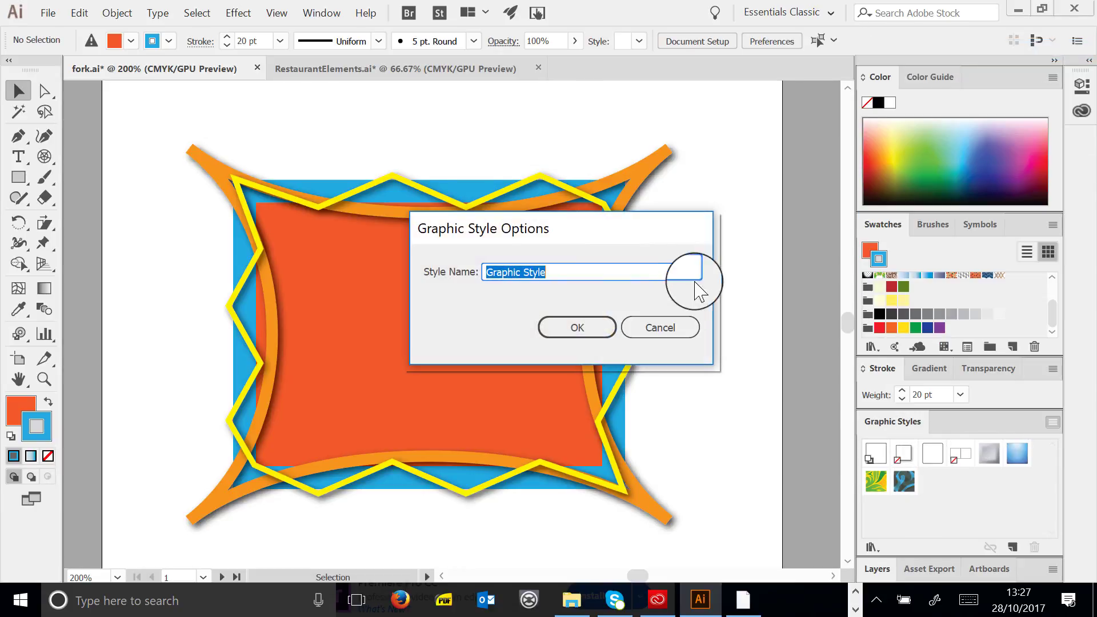
{"action": "left_click", "coordinate": [575, 337]}
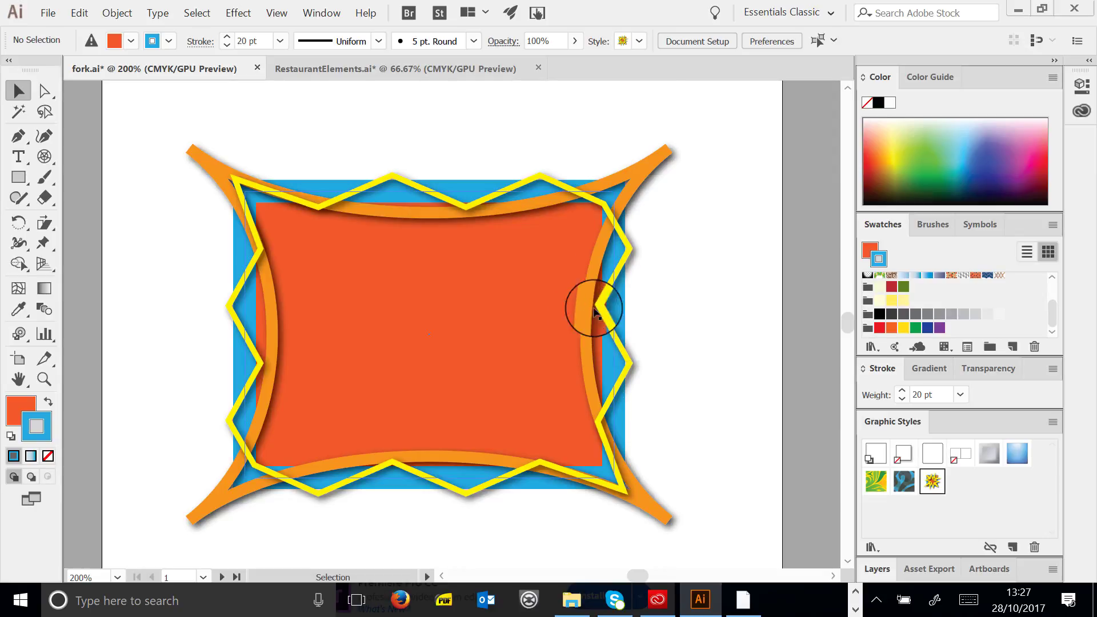
Draw a slightly tilted five-pointed star on the artboard below the rectangle
{"action": "scroll", "coordinate": [595, 311], "scroll_direction": "down", "scroll_amount": 10}
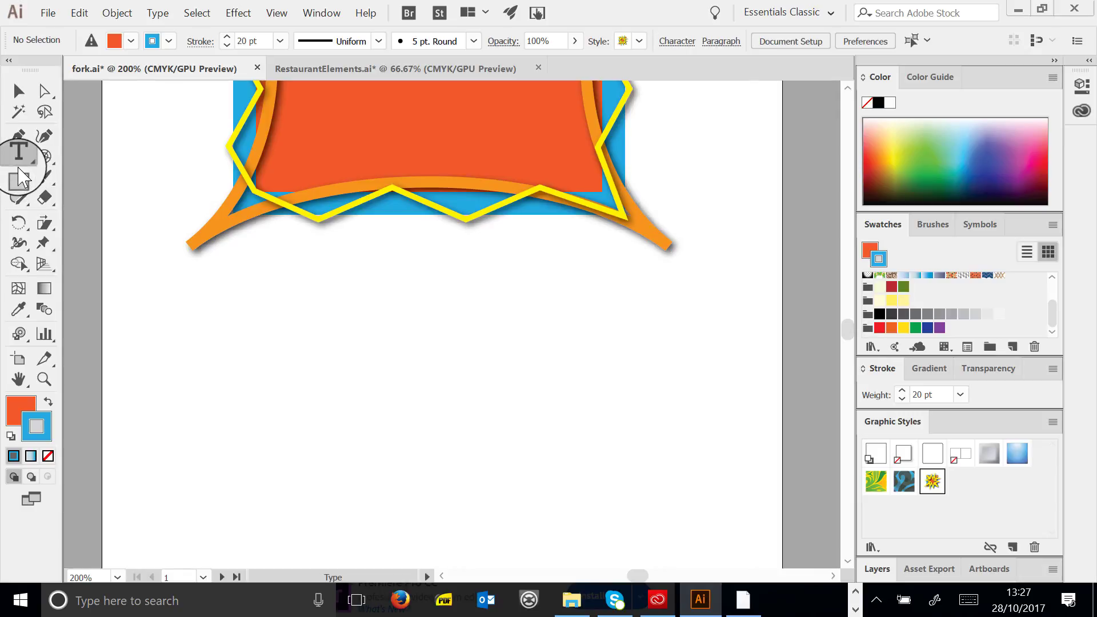
{"action": "left_click_drag", "start_coordinate": [18, 177], "coordinate": [86, 259]}
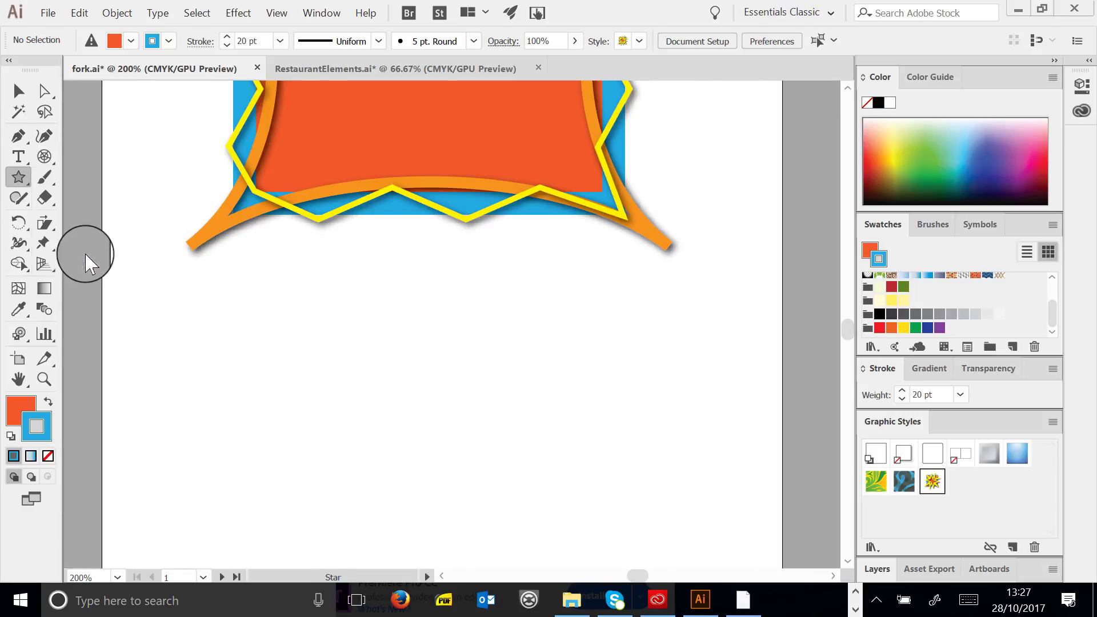
{"action": "left_click_drag", "start_coordinate": [337, 388], "coordinate": [565, 549]}
{"action": "key", "text": "Down"}
{"action": "key", "text": "Down"}
{"action": "key", "text": "Down"}
{"action": "key", "text": "Down"}
{"action": "key", "text": "Down"}
Select the star and apply the saved multi-stroke graphic style to it
{"action": "left_click", "coordinate": [19, 90]}
{"action": "left_click", "coordinate": [404, 445]}
{"action": "left_click", "coordinate": [933, 490]}
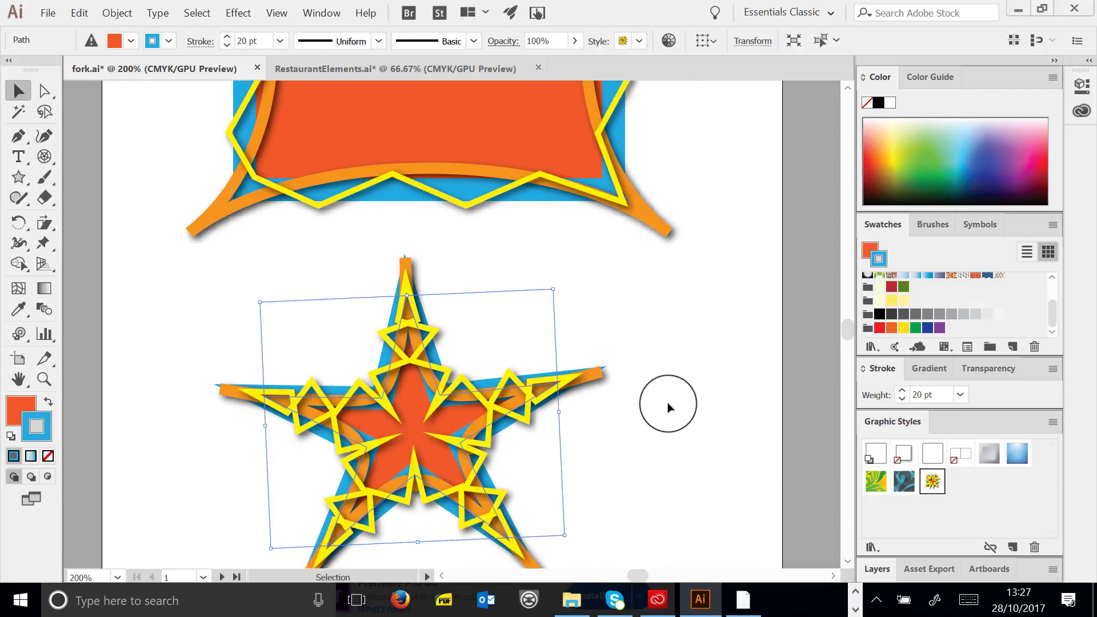
Examine the styled star and the rectangle side by side, reducing the magnification to 100%
{"action": "scroll", "coordinate": [670, 419], "scroll_direction": "down", "scroll_amount": 2}
{"action": "scroll", "coordinate": [768, 409], "scroll_direction": "up", "scroll_amount": 3}
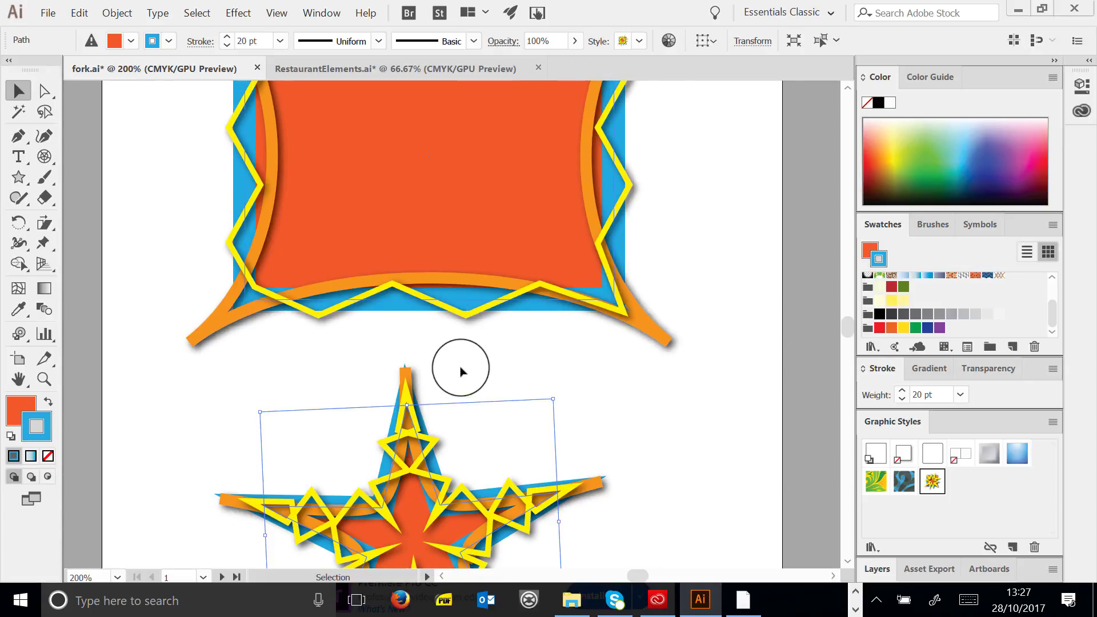
{"action": "scroll", "coordinate": [460, 368], "scroll_direction": "down", "scroll_amount": 4}
{"action": "left_click", "coordinate": [44, 379]}
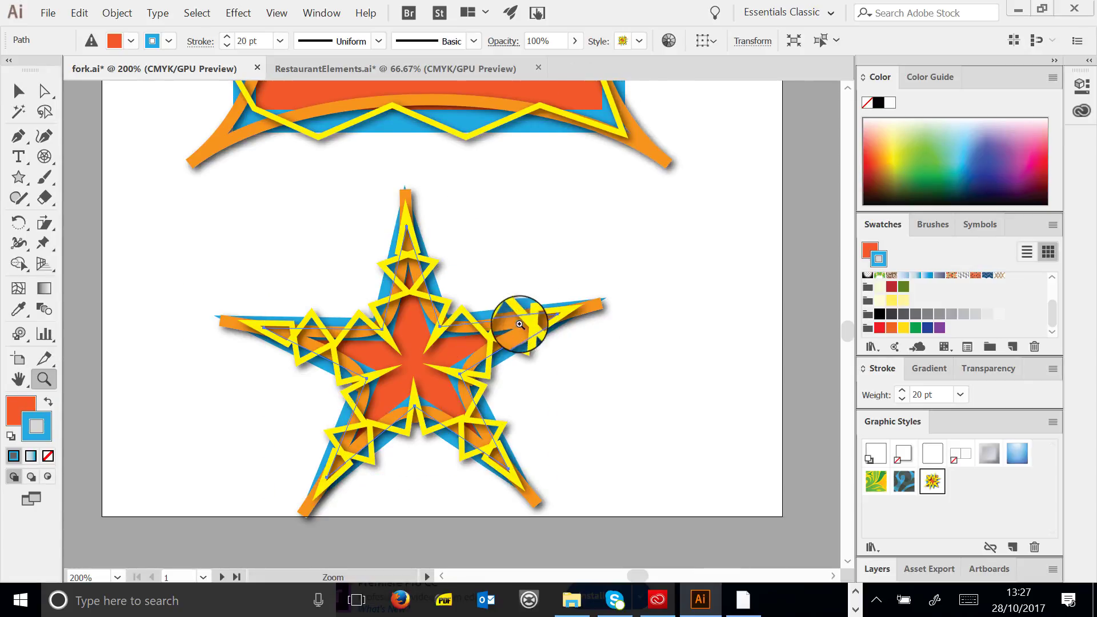
{"action": "left_click", "coordinate": [515, 320], "text": "alt"}
{"action": "left_click", "coordinate": [484, 286], "text": "alt"}
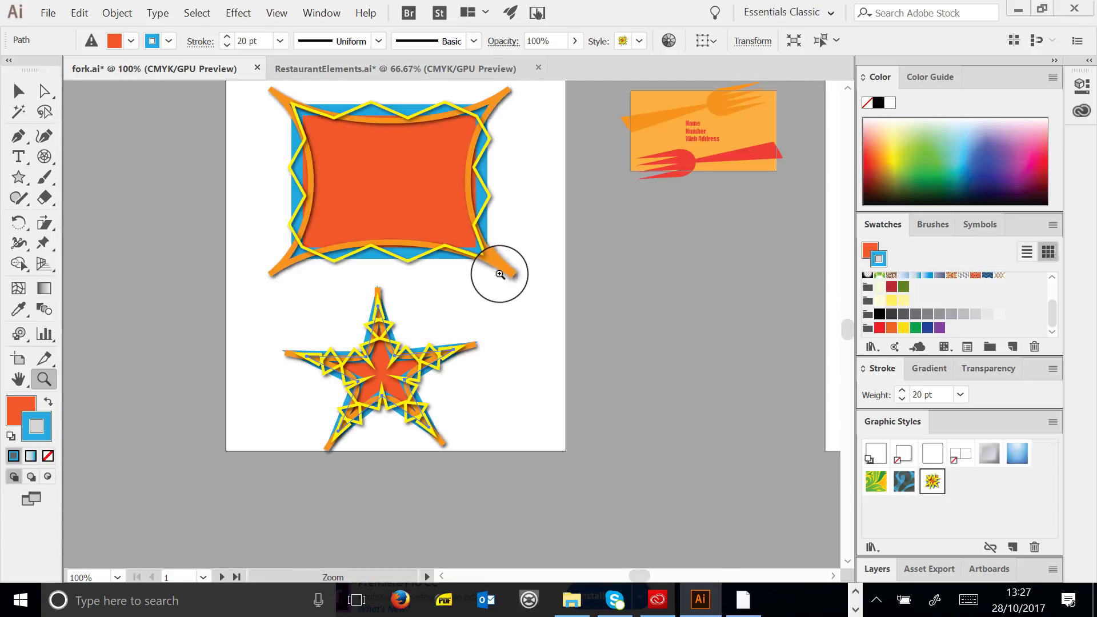
{"action": "left_click", "coordinate": [18, 90]}
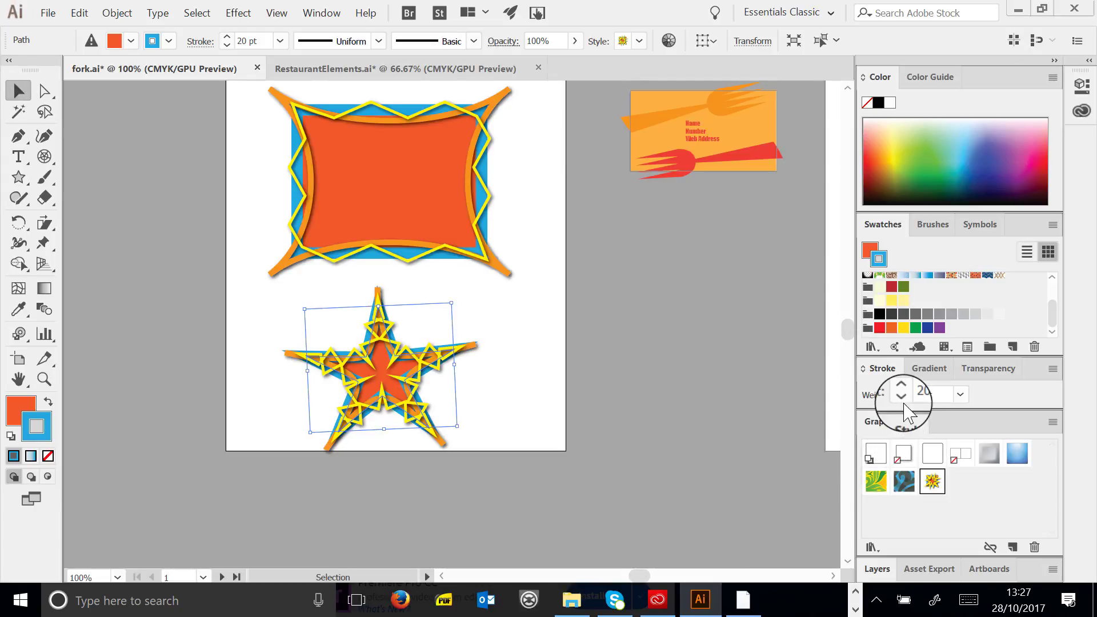
{"action": "scroll", "coordinate": [558, 242], "scroll_direction": "up", "scroll_amount": 3}
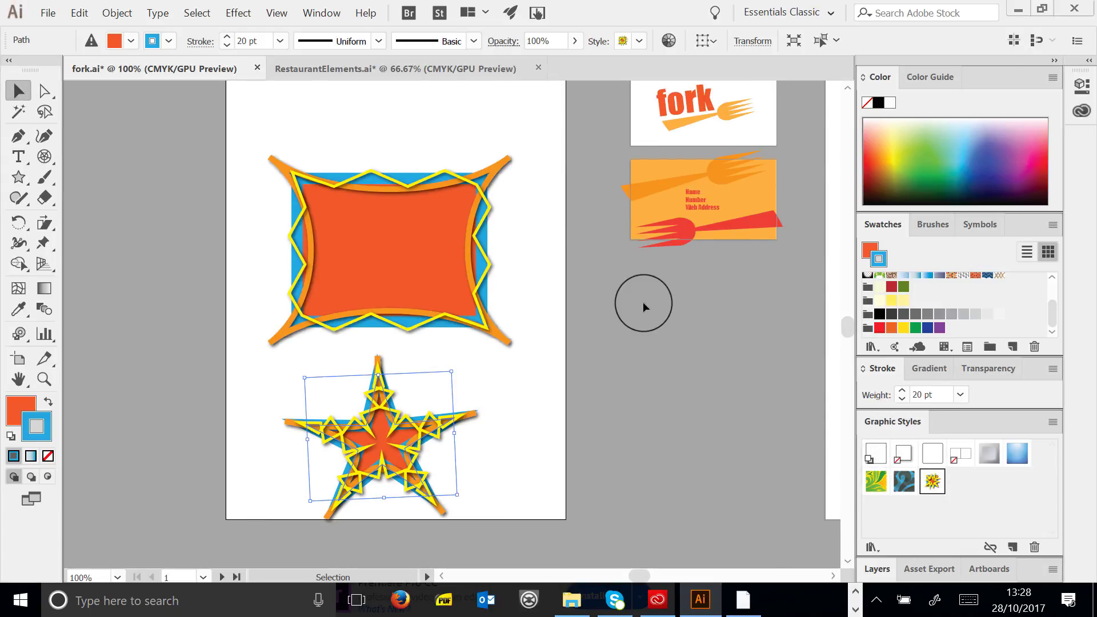
Open the 3D Effects graphic style library and apply its blue-and-gold extruded style to the selected star
{"action": "left_click", "coordinate": [1053, 421]}
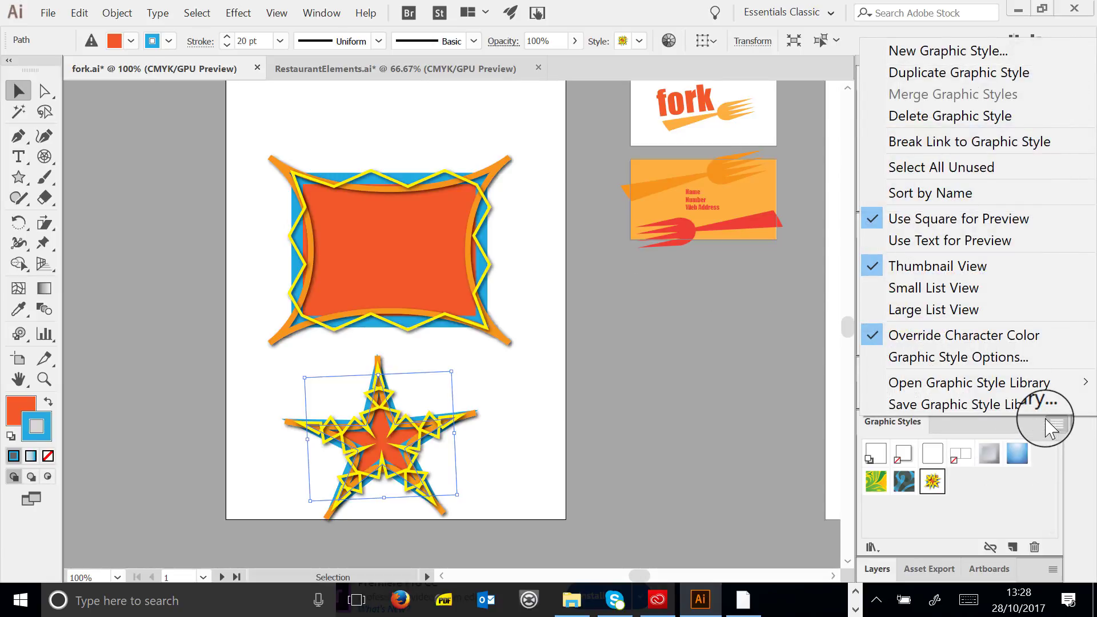
{"action": "mouse_move", "coordinate": [984, 394]}
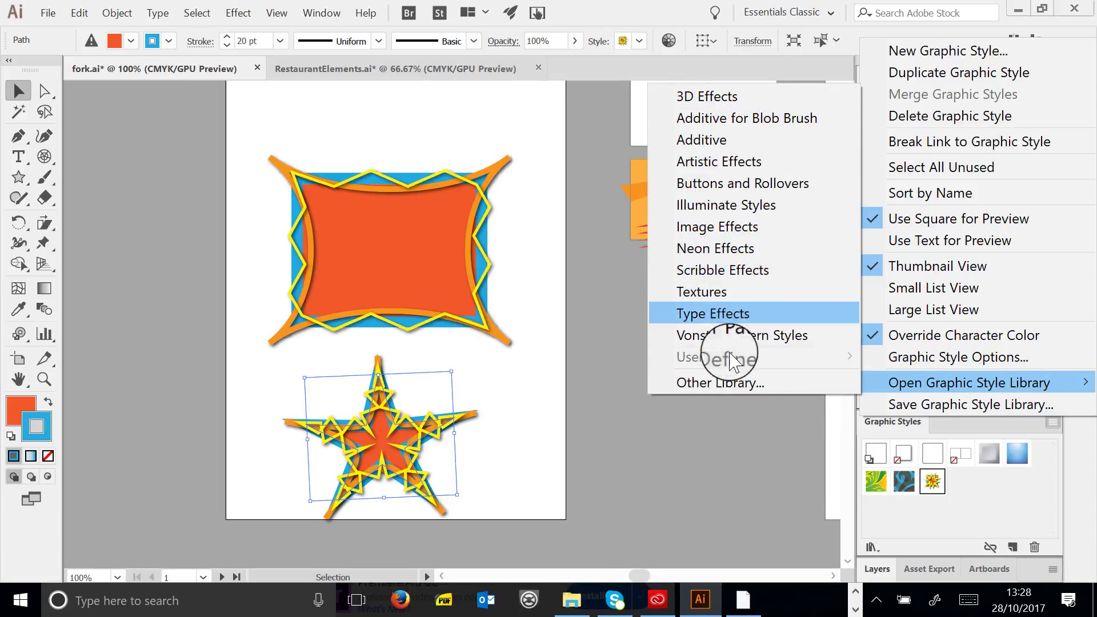
{"action": "left_click", "coordinate": [709, 95]}
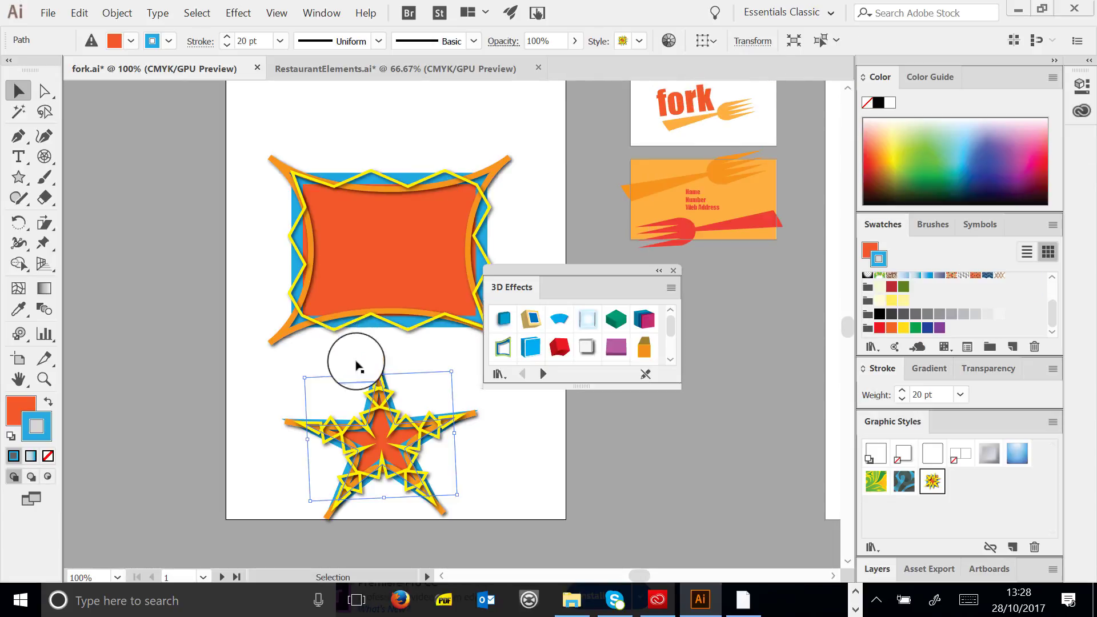
{"action": "left_click", "coordinate": [523, 324]}
Select the rectangle, try the blue-and-gold 3D style on it, and replace it with the red 3D block style
{"action": "left_click", "coordinate": [440, 228]}
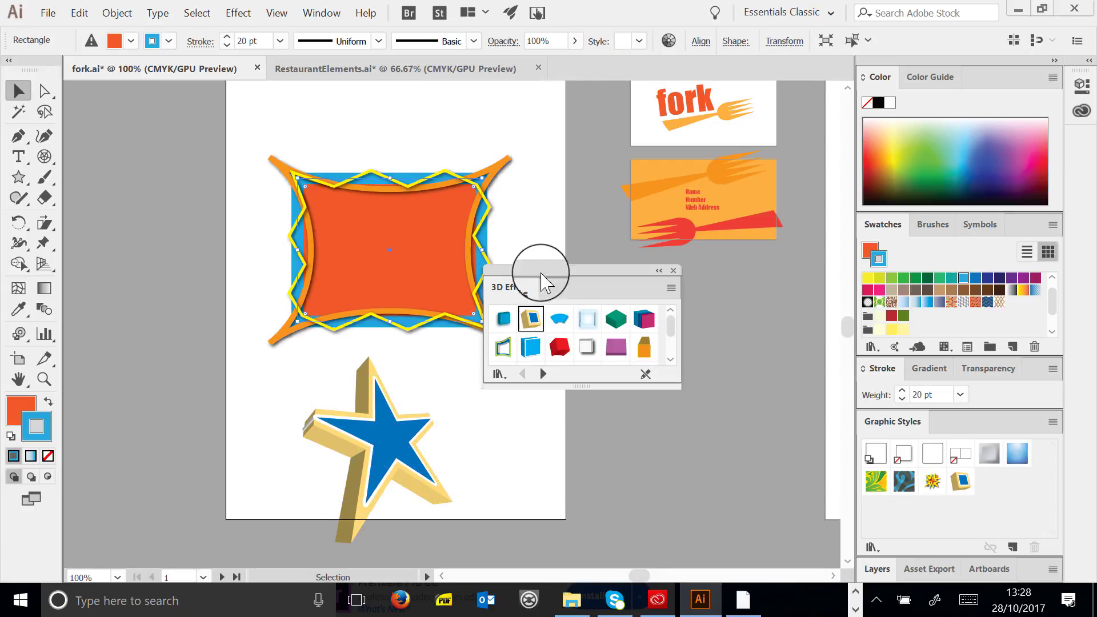
{"action": "left_click", "coordinate": [532, 323]}
{"action": "left_click", "coordinate": [559, 347]}
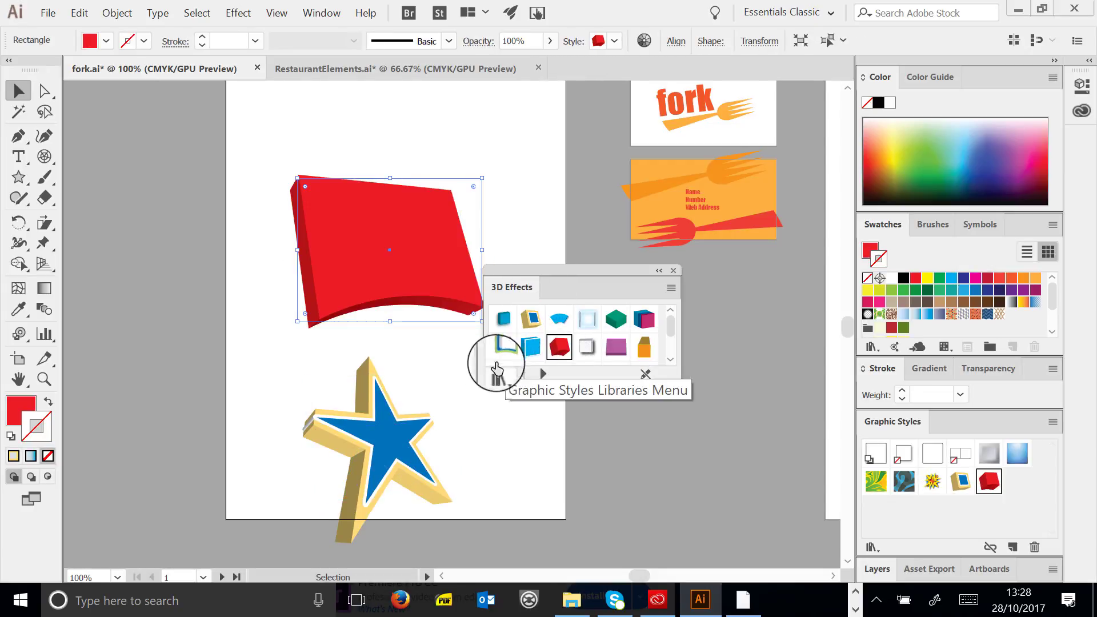
Try other 3D Effects styles on the rectangle, settle on the light-blue box style, and apply the red 3D block style to the star
{"action": "left_click", "coordinate": [503, 347]}
{"action": "left_click", "coordinate": [531, 347]}
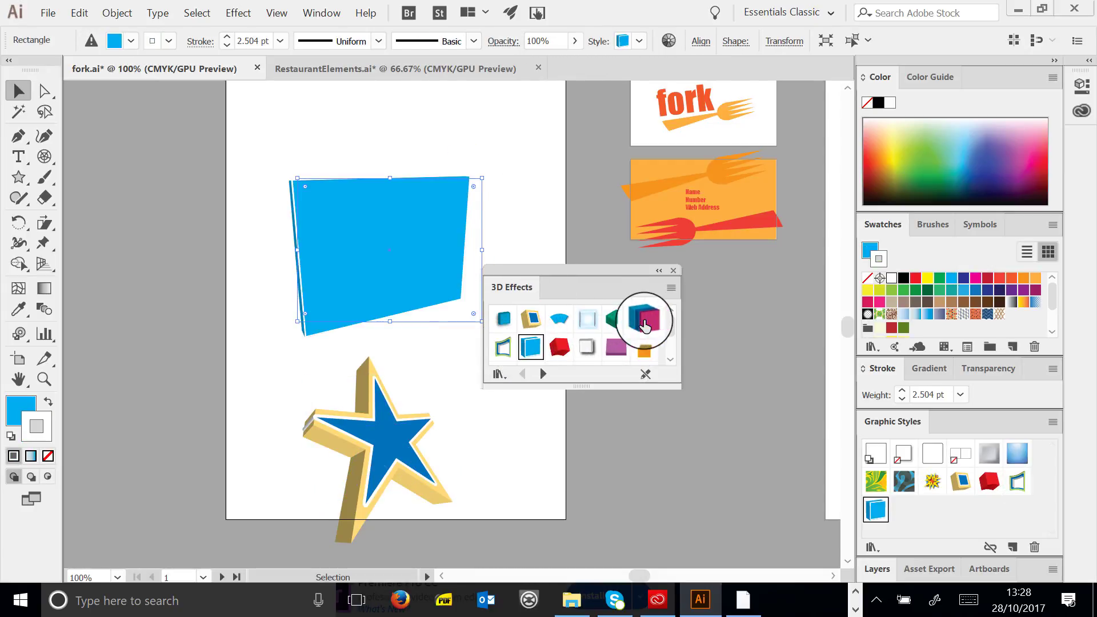
{"action": "left_click", "coordinate": [644, 319]}
{"action": "left_click", "coordinate": [503, 347]}
{"action": "left_click", "coordinate": [531, 347]}
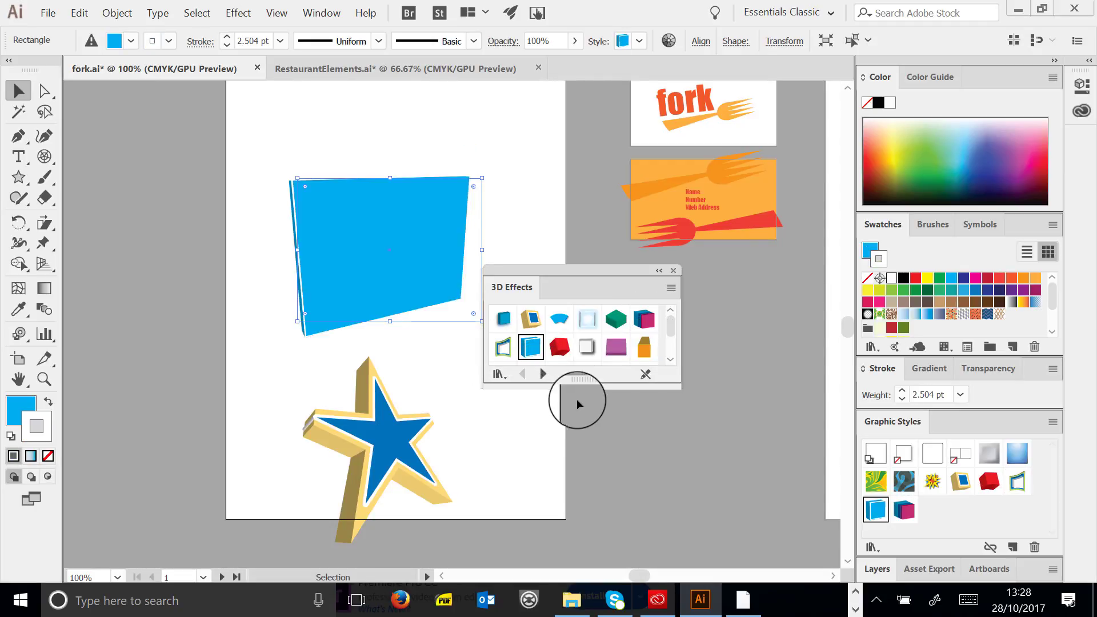
{"action": "left_click", "coordinate": [382, 457]}
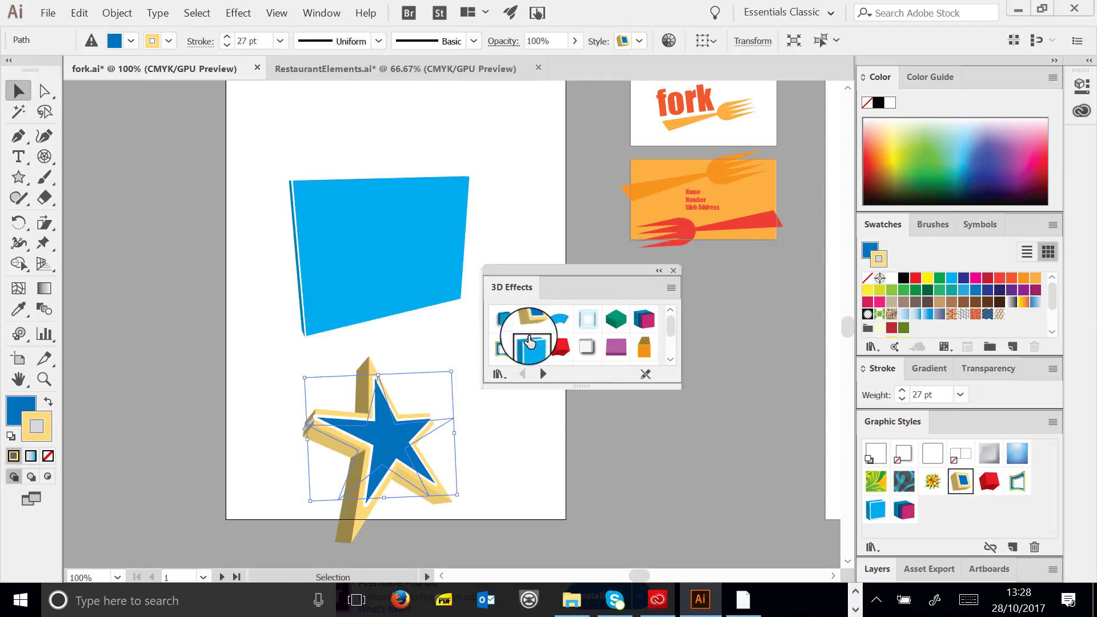
{"action": "left_click", "coordinate": [560, 347]}
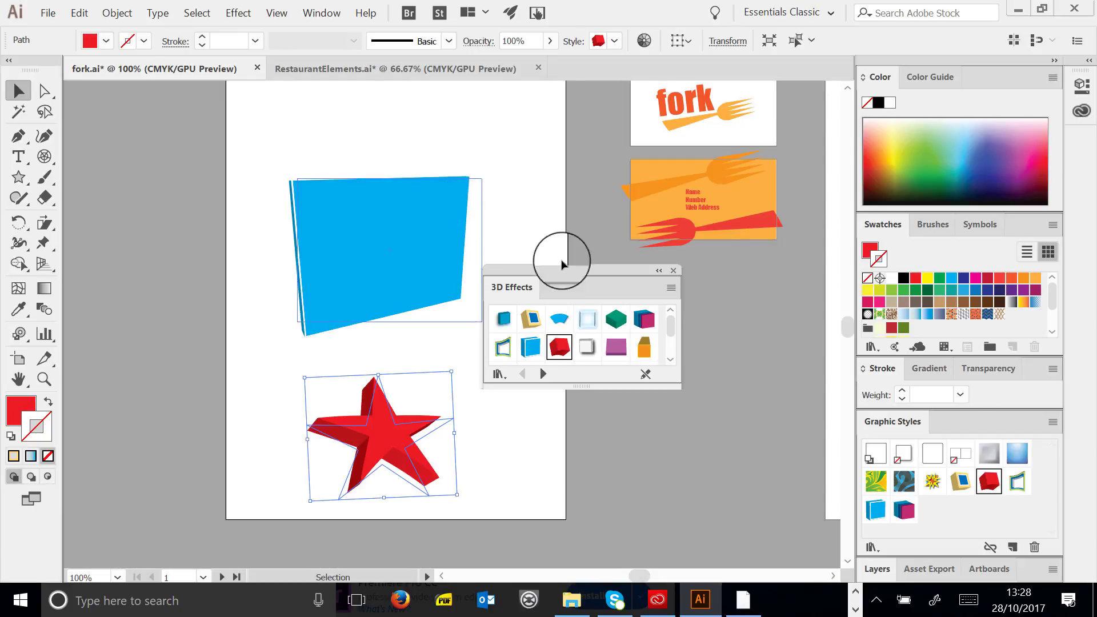
Open the Textures graphic style library and enlarge its window to show all the styles
{"action": "left_click", "coordinate": [1056, 427]}
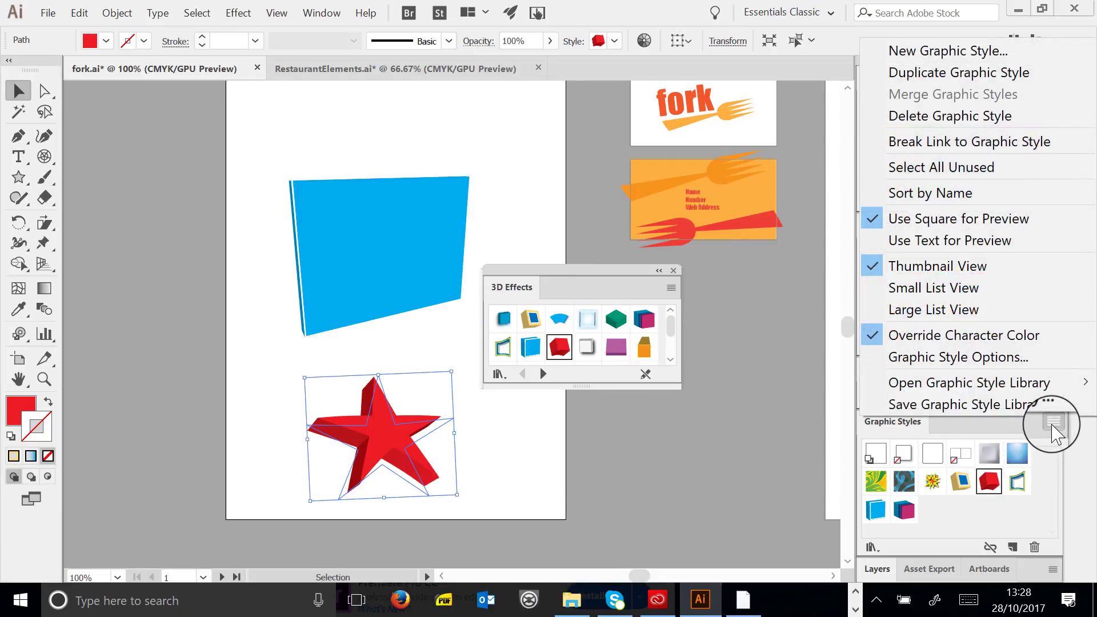
{"action": "mouse_move", "coordinate": [1037, 395]}
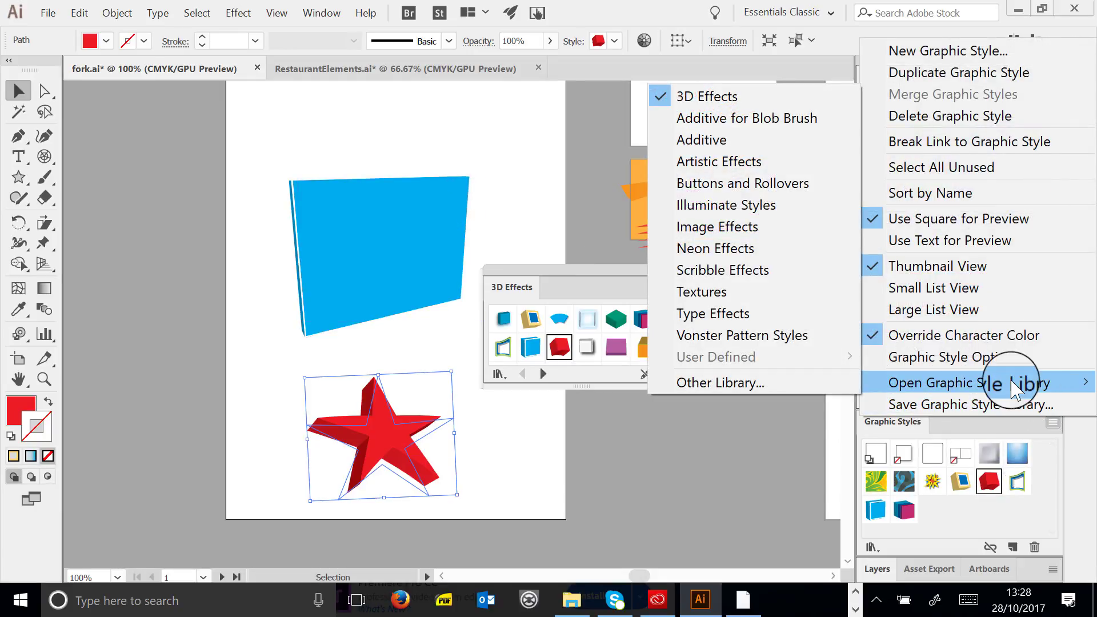
{"action": "left_click", "coordinate": [724, 292]}
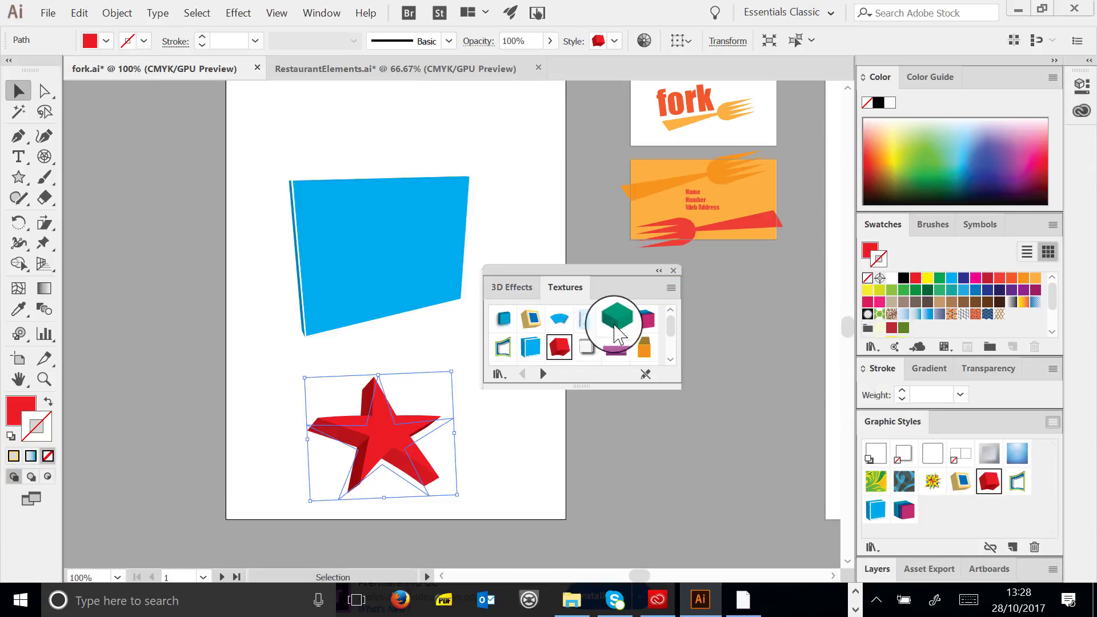
{"action": "left_click_drag", "start_coordinate": [676, 388], "coordinate": [765, 535]}
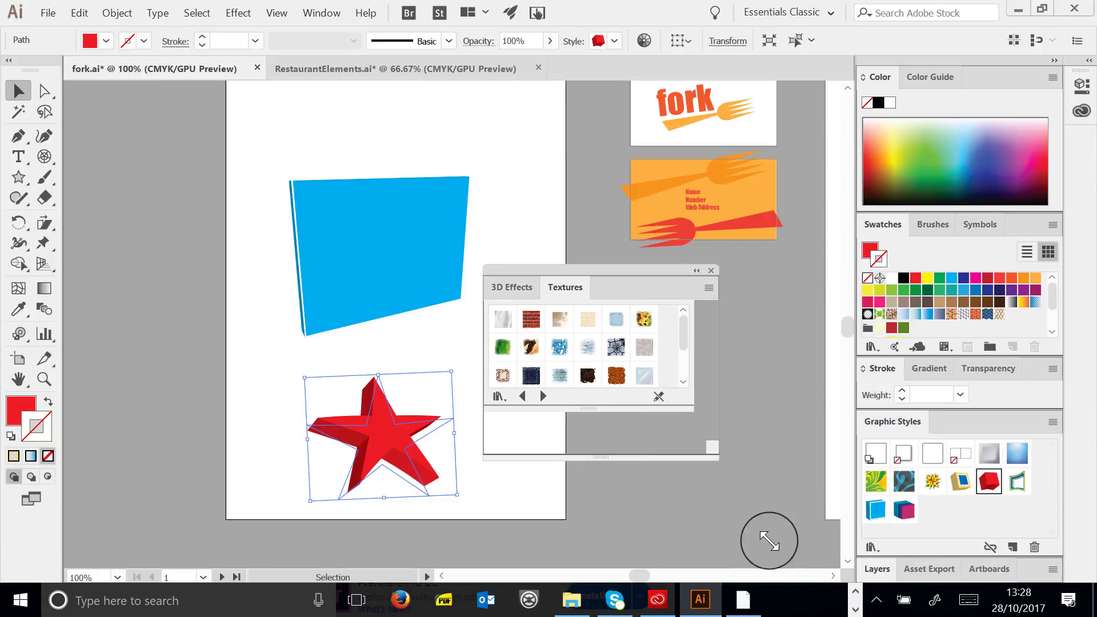
Apply the blue-grey mosaic texture style to the rectangle, and replace it with the brown texture style
{"action": "left_click", "coordinate": [435, 254]}
{"action": "left_click", "coordinate": [531, 347]}
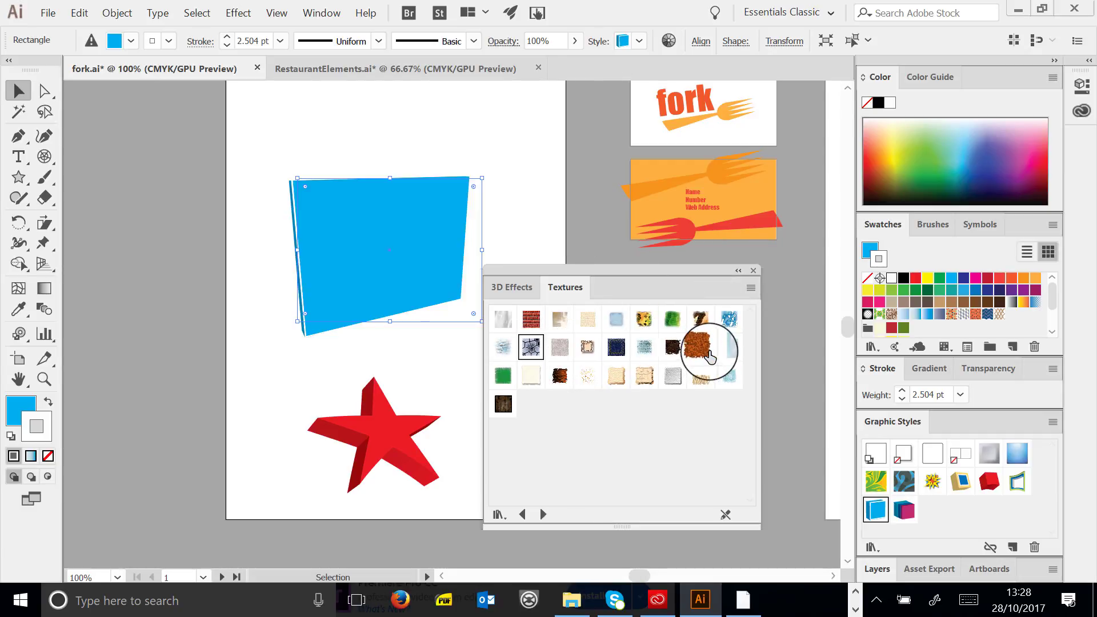
{"action": "left_click", "coordinate": [523, 350]}
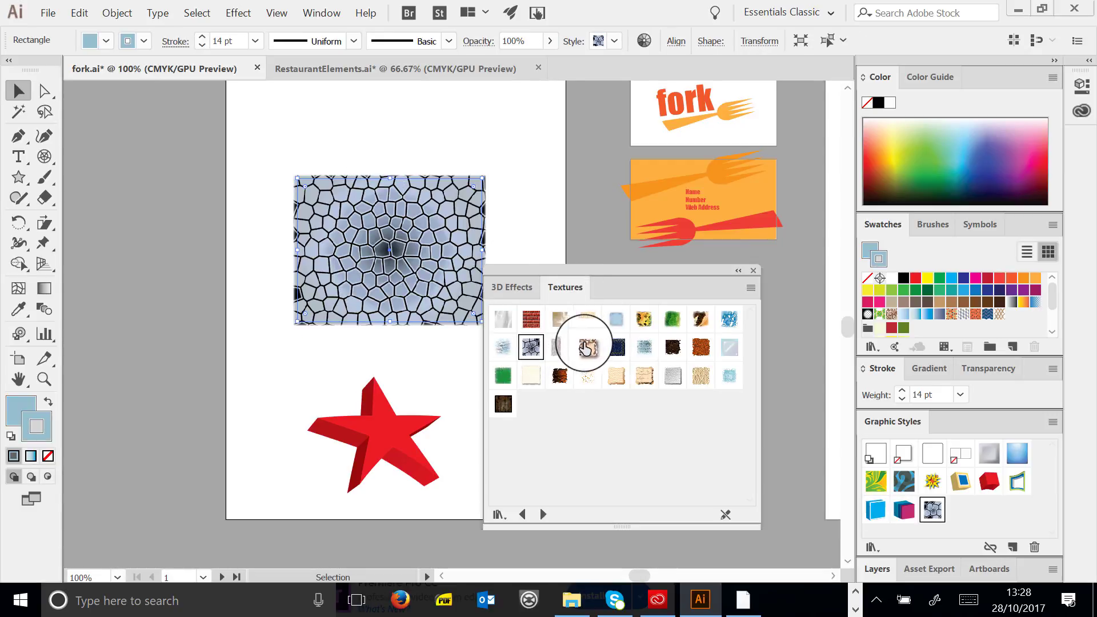
{"action": "left_click", "coordinate": [559, 319]}
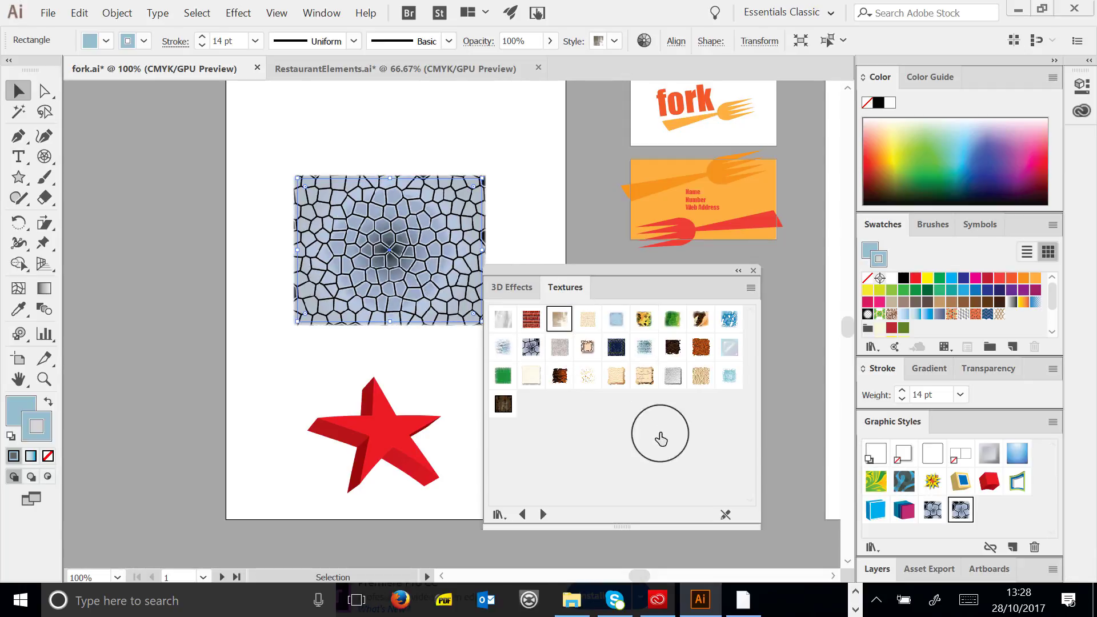
{"action": "left_click", "coordinate": [560, 319]}
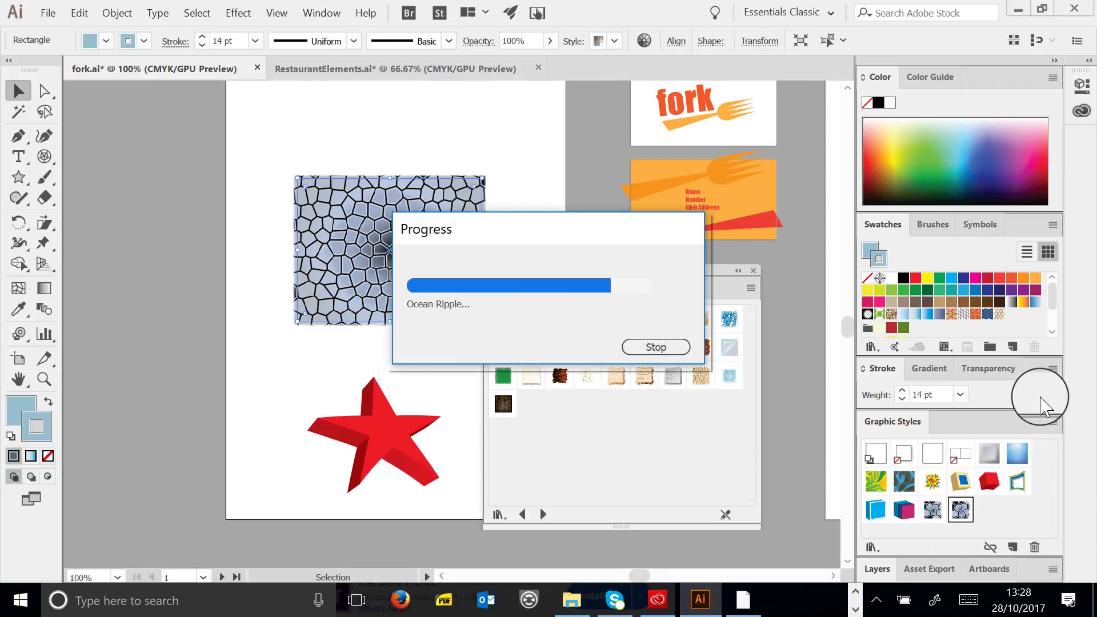
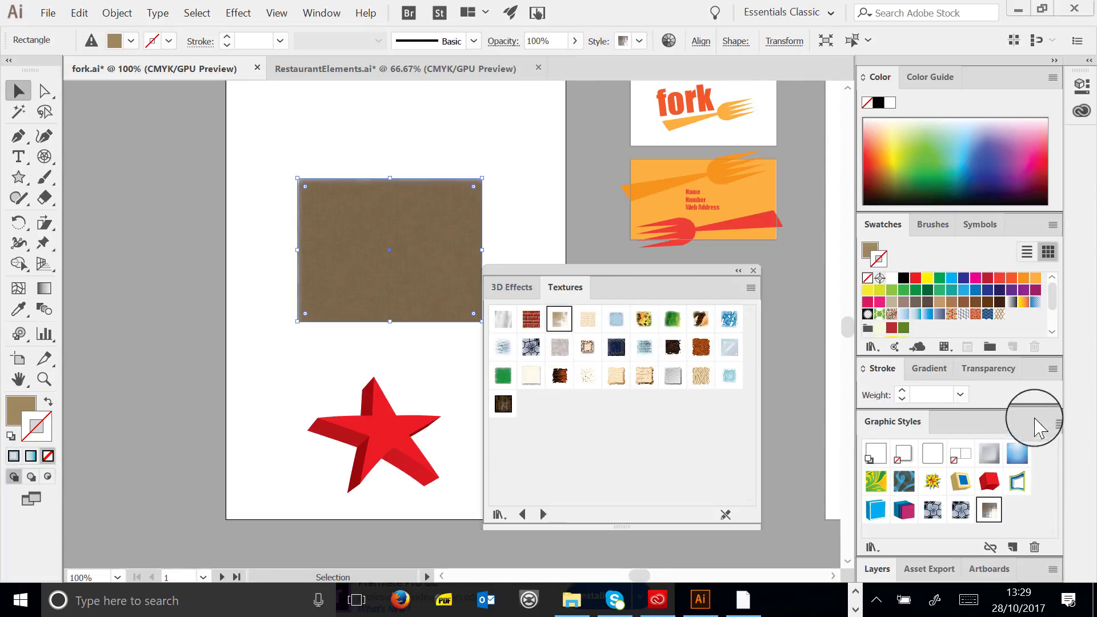
Open the Image Effects graphic style library and apply its teal style with a cast shadow to the rectangle
{"action": "left_click", "coordinate": [1053, 422]}
{"action": "mouse_move", "coordinate": [944, 392]}
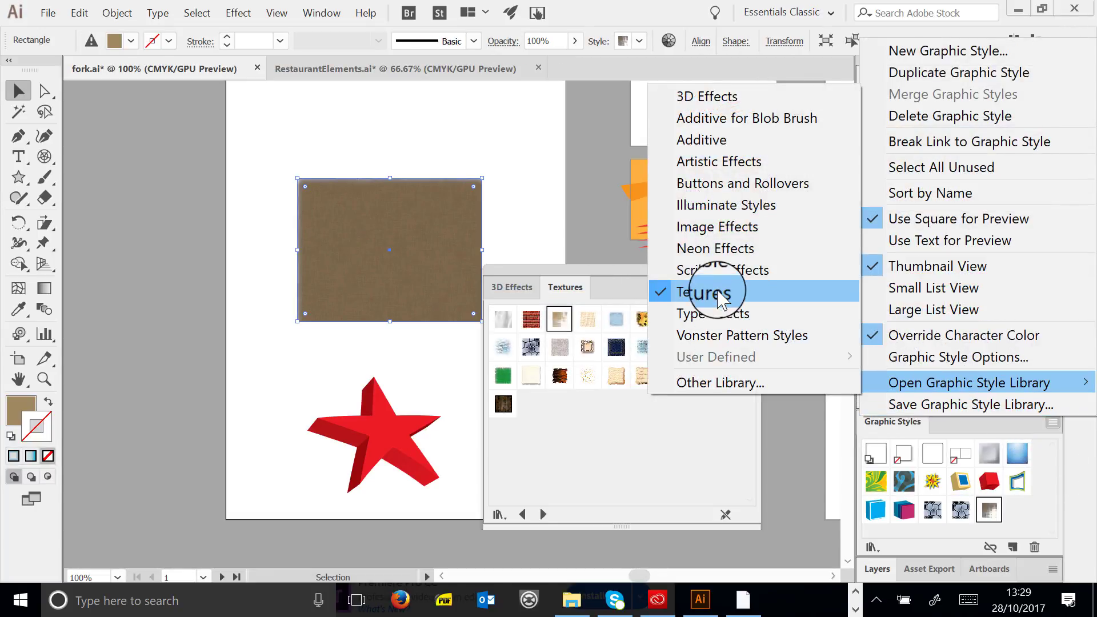
{"action": "left_click", "coordinate": [741, 228]}
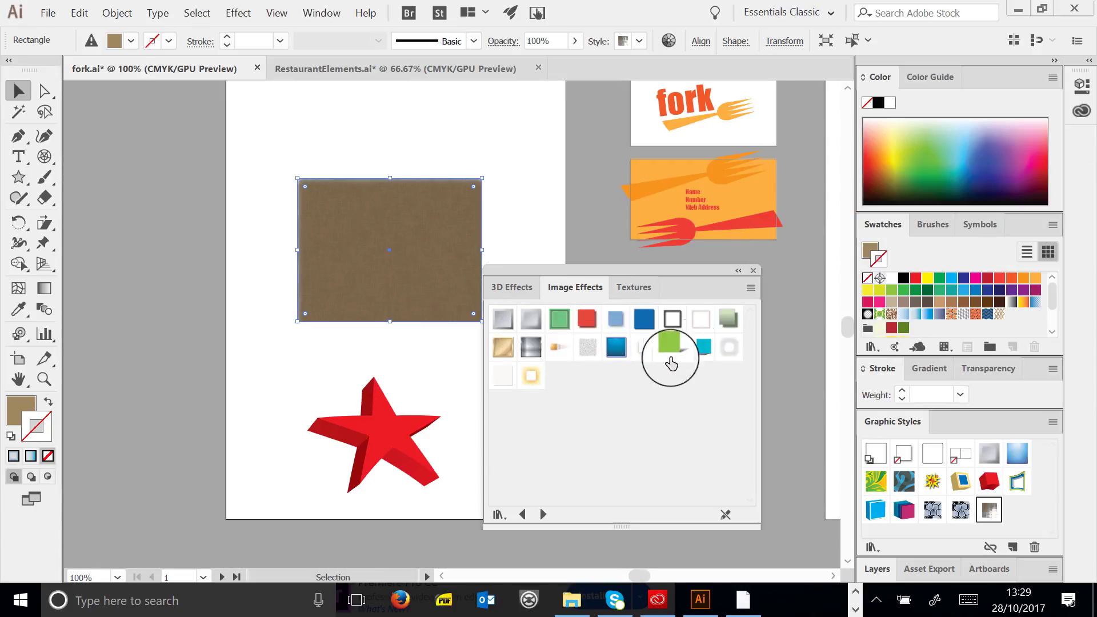
{"action": "left_click", "coordinate": [704, 349]}
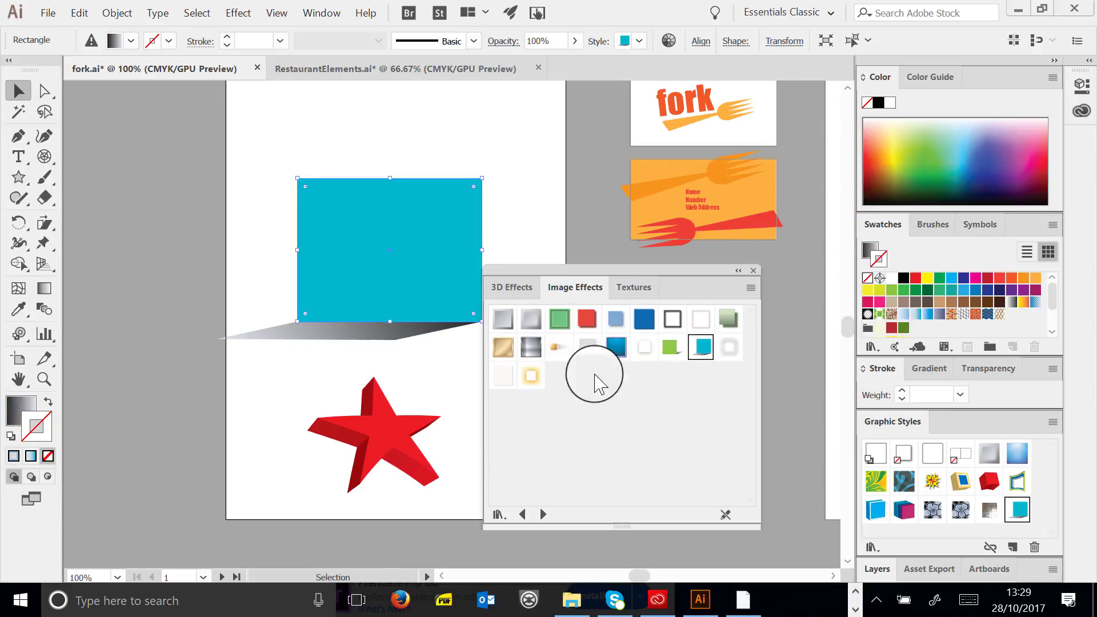
Try the dark-blue gradient image effect on the rectangle, and replace it with the document's glossy light-blue graphic style
{"action": "left_click", "coordinate": [547, 347]}
{"action": "left_click", "coordinate": [616, 347]}
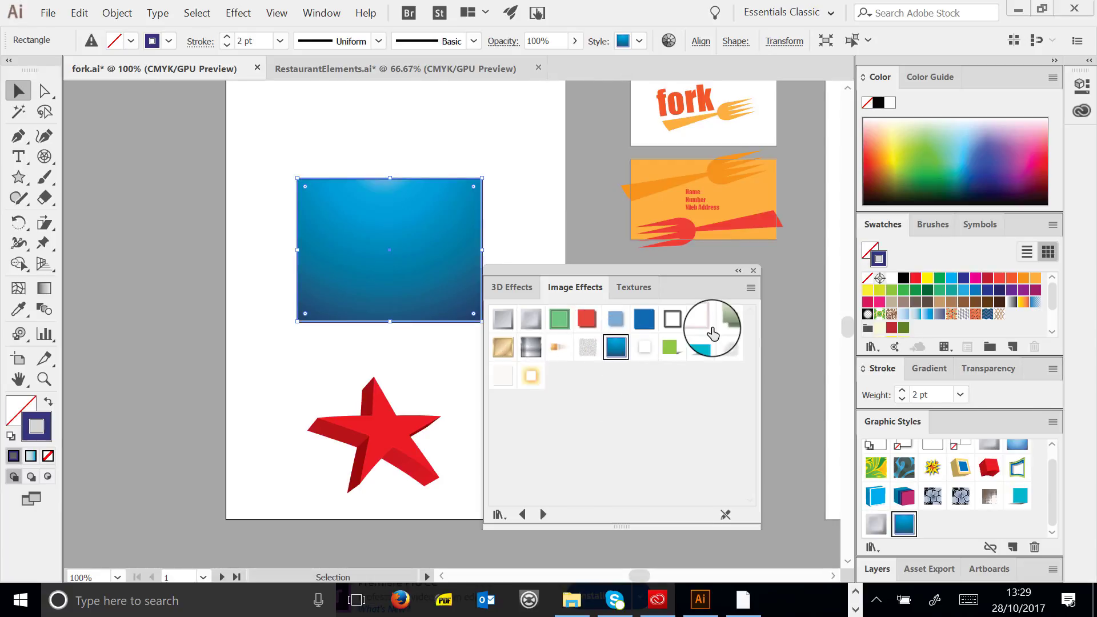
{"action": "scroll", "coordinate": [1023, 460], "scroll_direction": "up", "scroll_amount": 1}
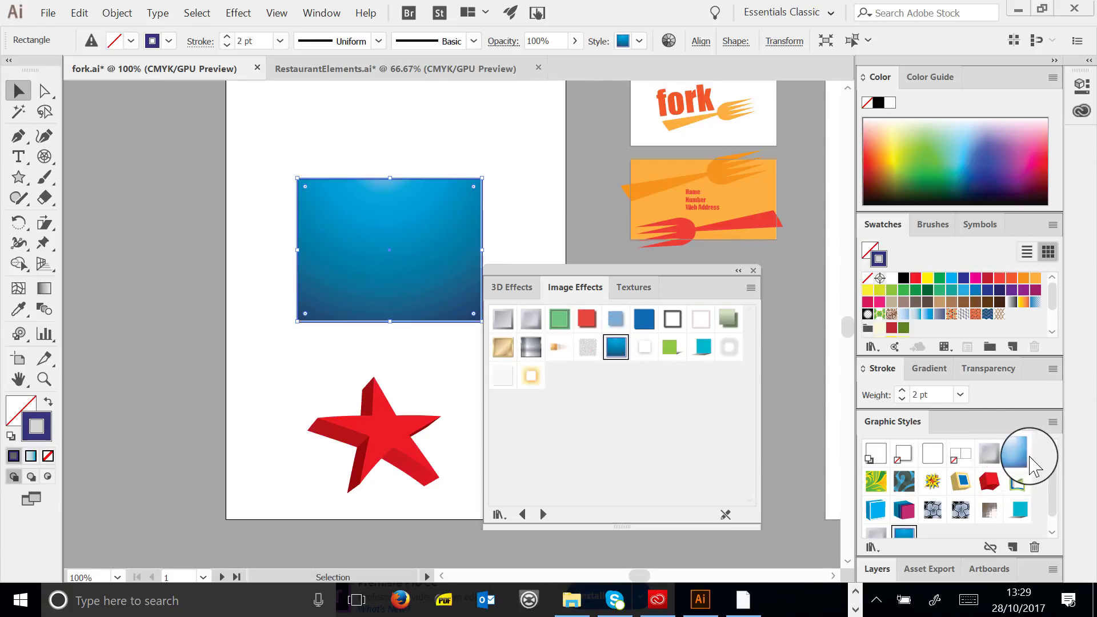
{"action": "left_click", "coordinate": [1023, 456]}
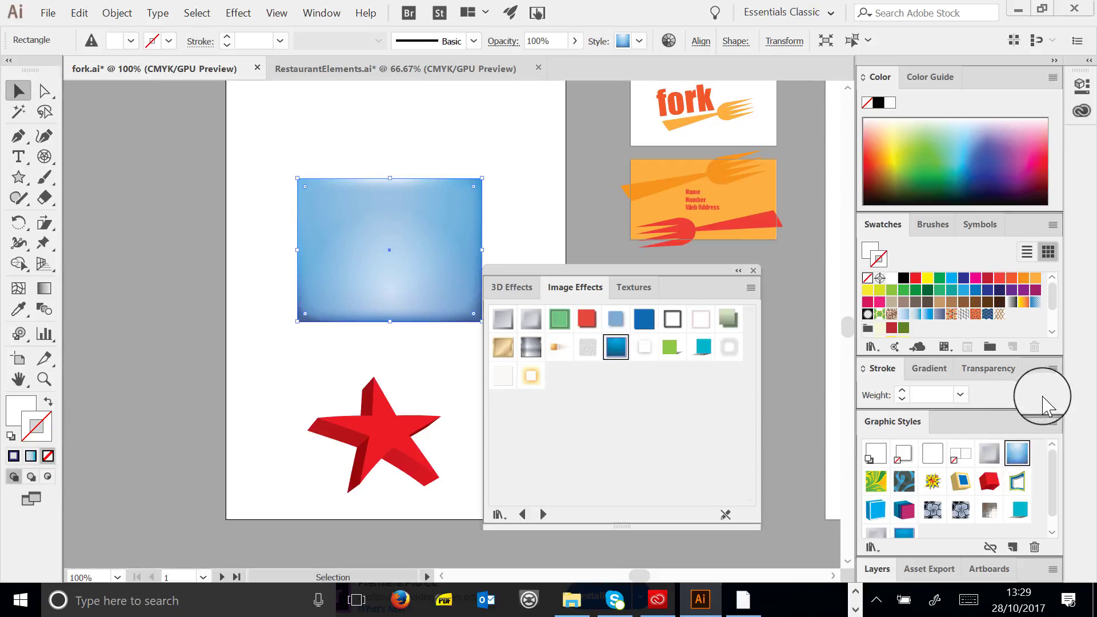
Open the Type Effects graphic style library
{"action": "left_click", "coordinate": [1053, 423]}
{"action": "mouse_move", "coordinate": [979, 384]}
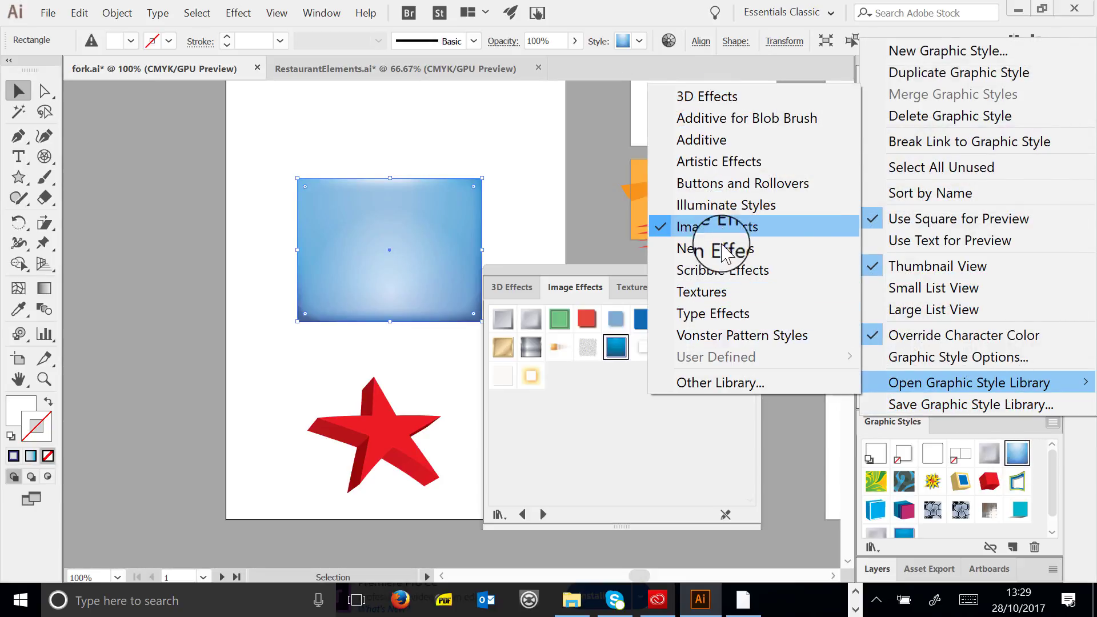
{"action": "left_click", "coordinate": [722, 313]}
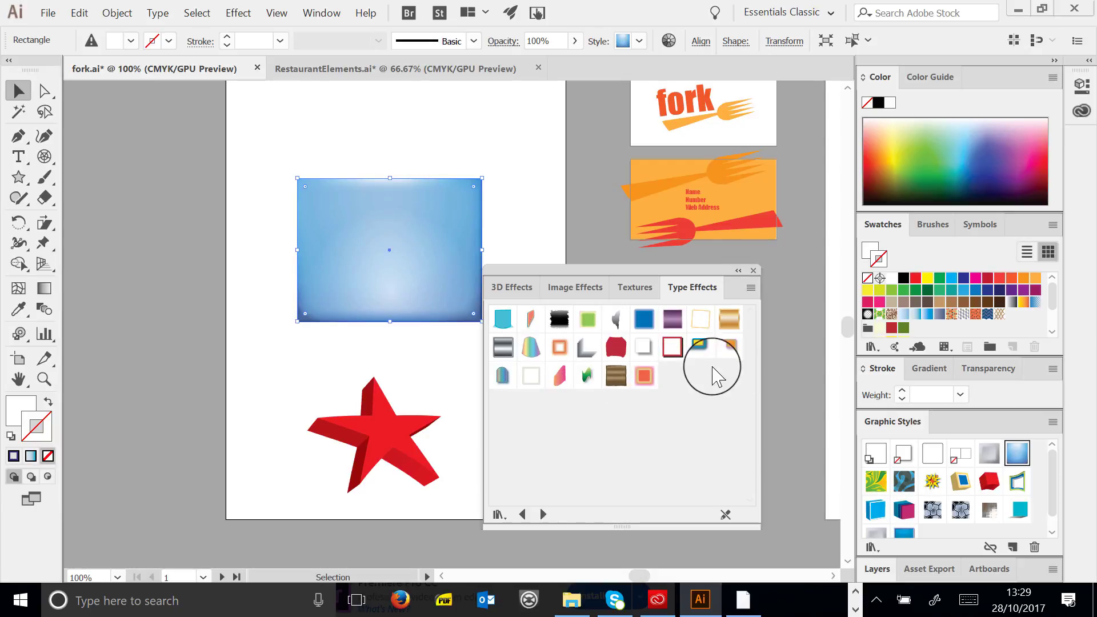
Delete the star and the rectangle from the page and close the graphic style libraries
{"action": "left_click_drag", "start_coordinate": [378, 258], "coordinate": [336, 264]}
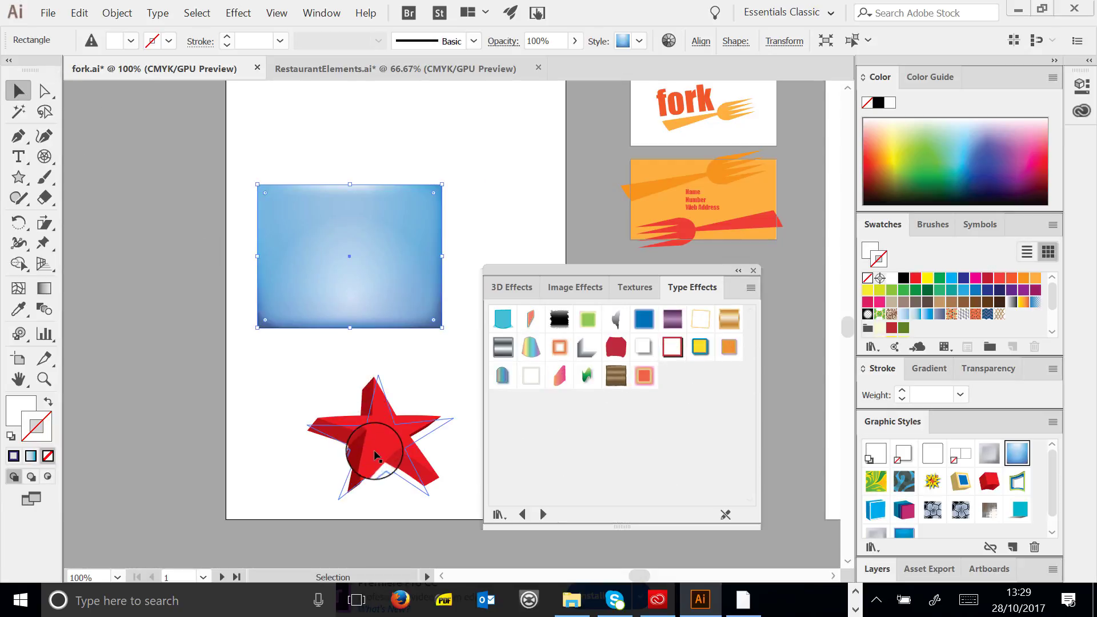
{"action": "left_click_drag", "start_coordinate": [375, 453], "coordinate": [344, 425]}
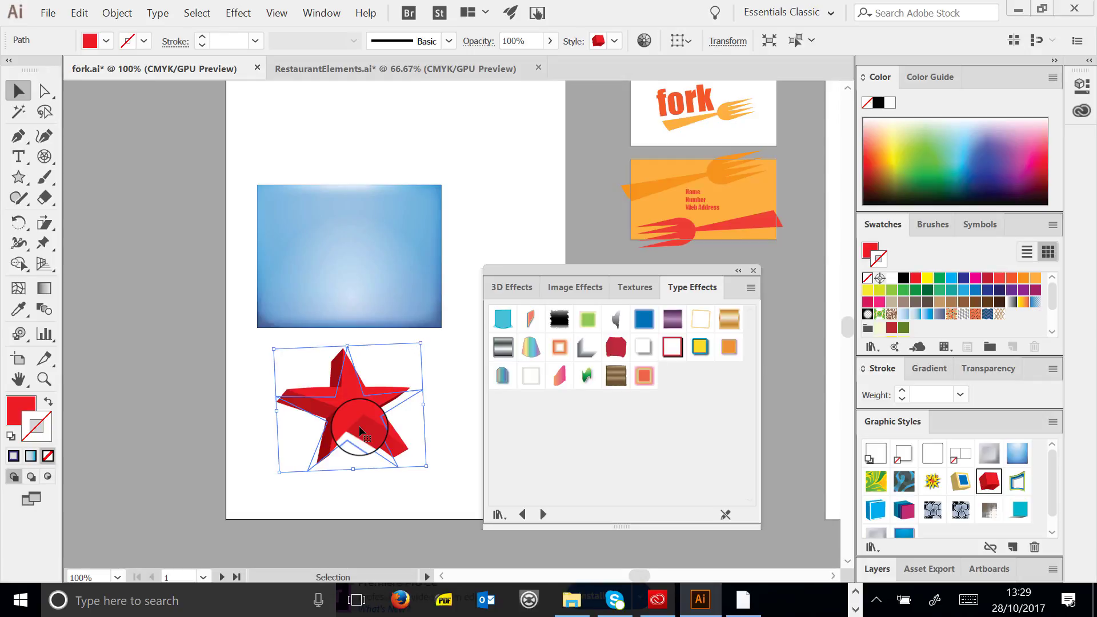
{"action": "key", "text": "Delete"}
{"action": "left_click", "coordinate": [344, 313]}
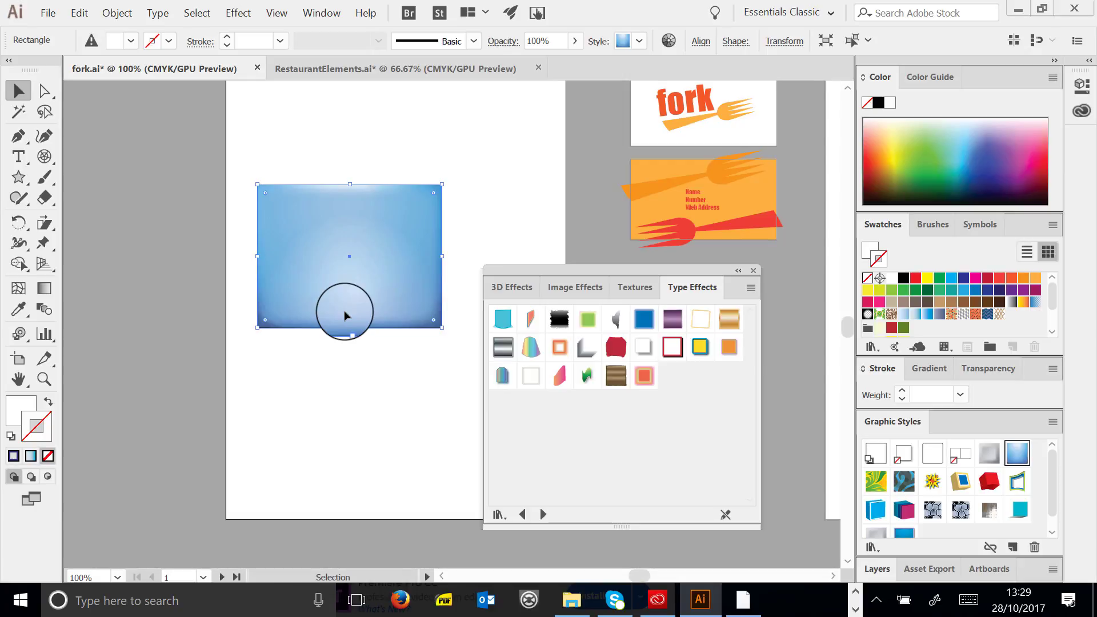
{"action": "key", "text": "Delete"}
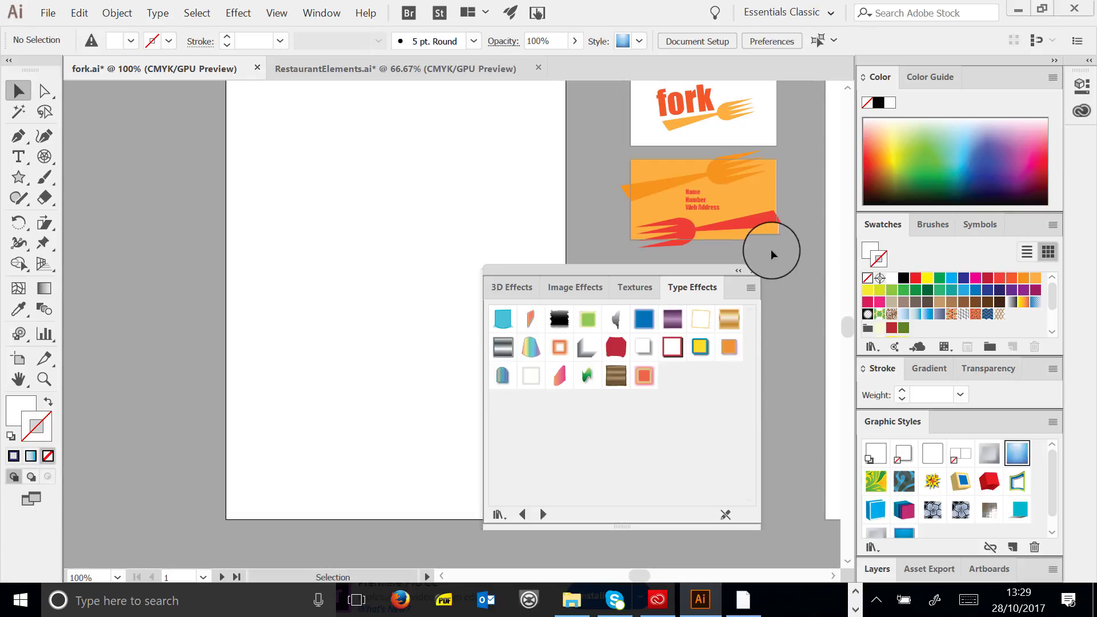
{"action": "left_click", "coordinate": [753, 272]}
{"action": "scroll", "coordinate": [601, 269], "scroll_direction": "up", "scroll_amount": 2}
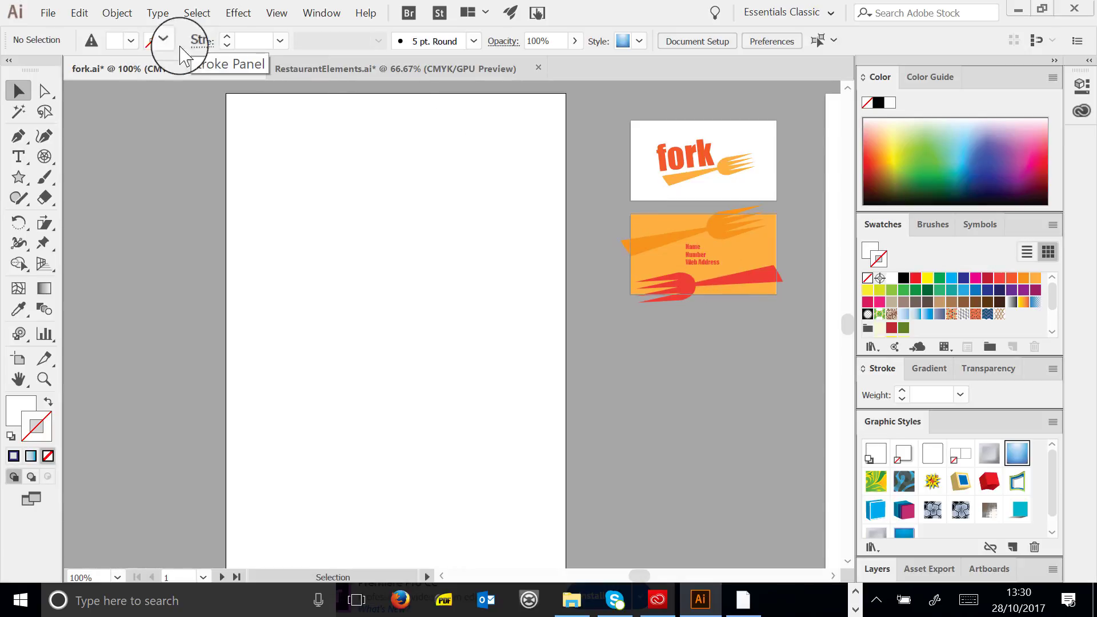
Place the Cocktails JPG image as an embedded picture spanning almost the full width of the blank page
{"action": "left_click", "coordinate": [49, 17]}
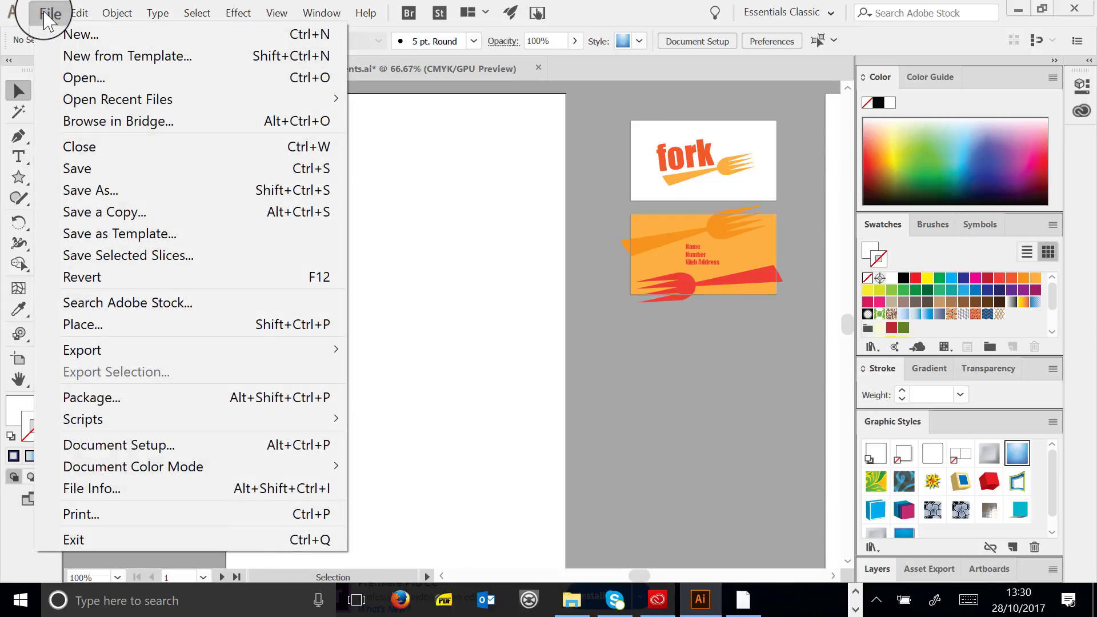
{"action": "left_click", "coordinate": [112, 328]}
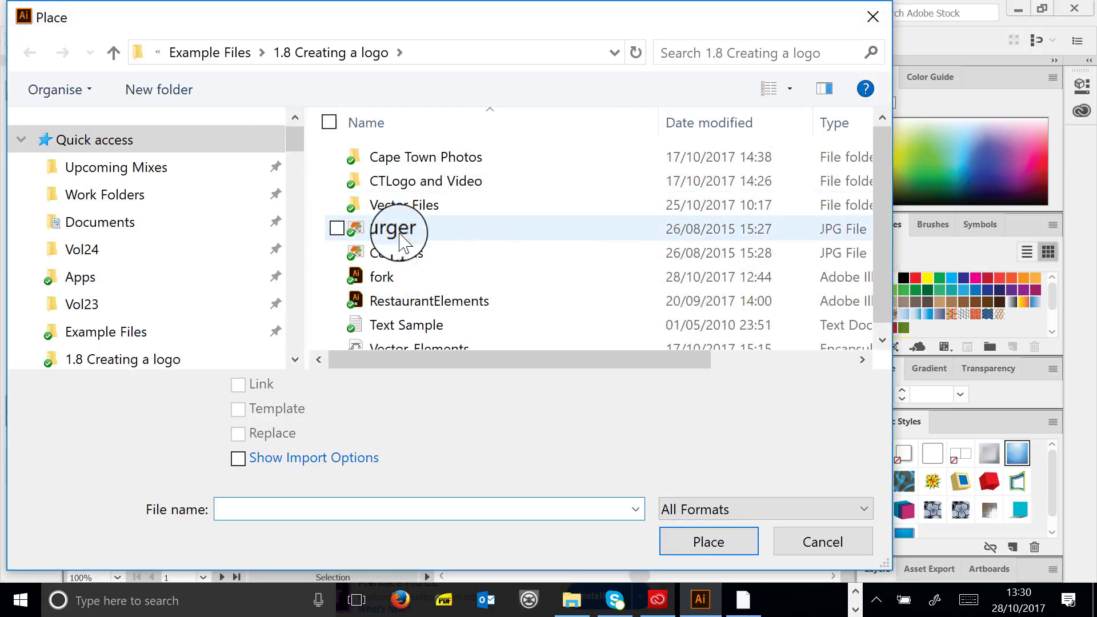
{"action": "left_click", "coordinate": [404, 253]}
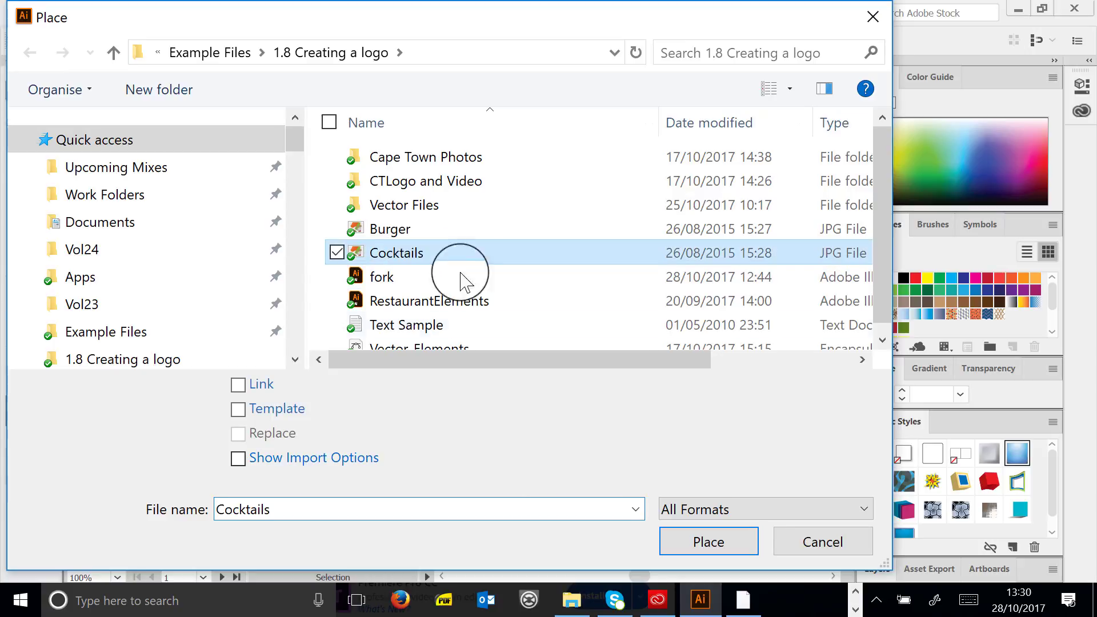
{"action": "left_click", "coordinate": [696, 546]}
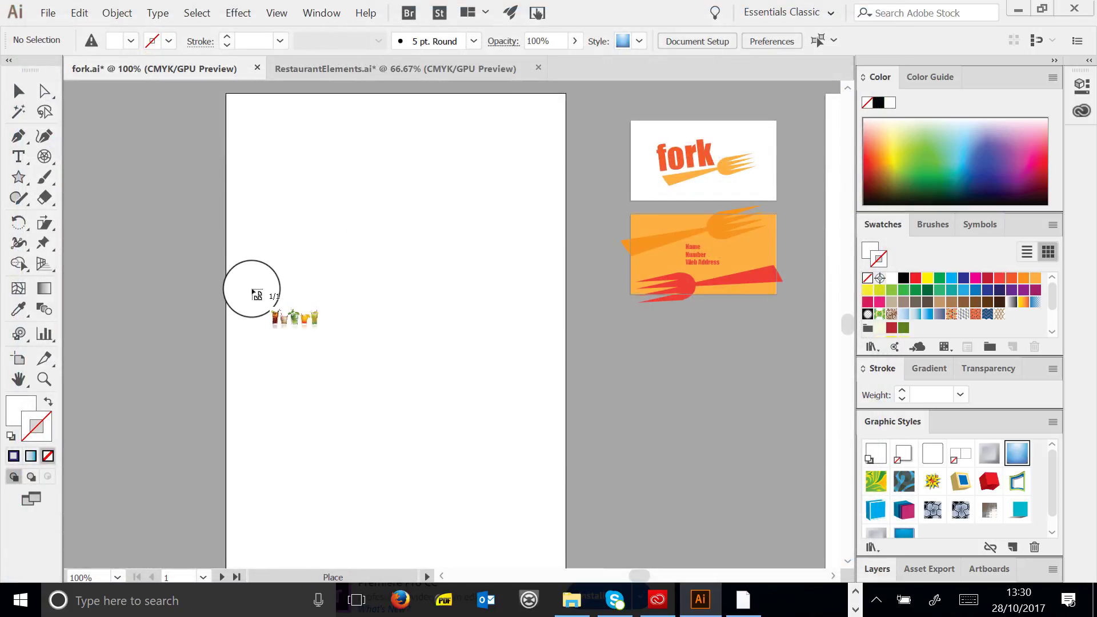
{"action": "left_click_drag", "start_coordinate": [244, 268], "coordinate": [549, 421]}
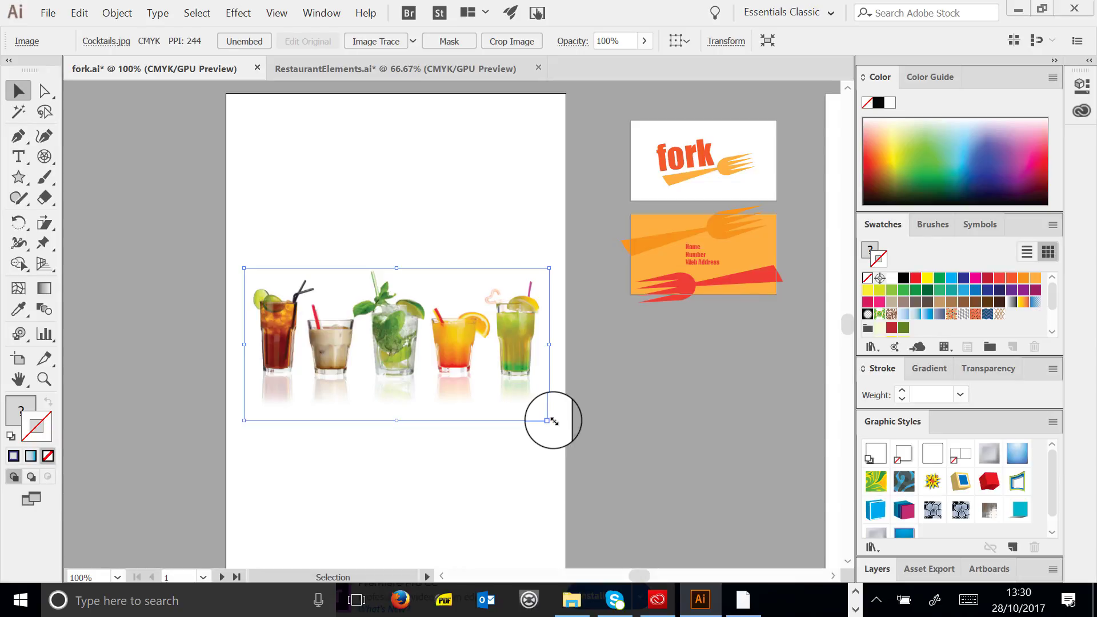
Move the placed cocktails image up so it spans the upper part of the page between its side edges
{"action": "left_click", "coordinate": [377, 150]}
{"action": "left_click_drag", "start_coordinate": [383, 346], "coordinate": [500, 228]}
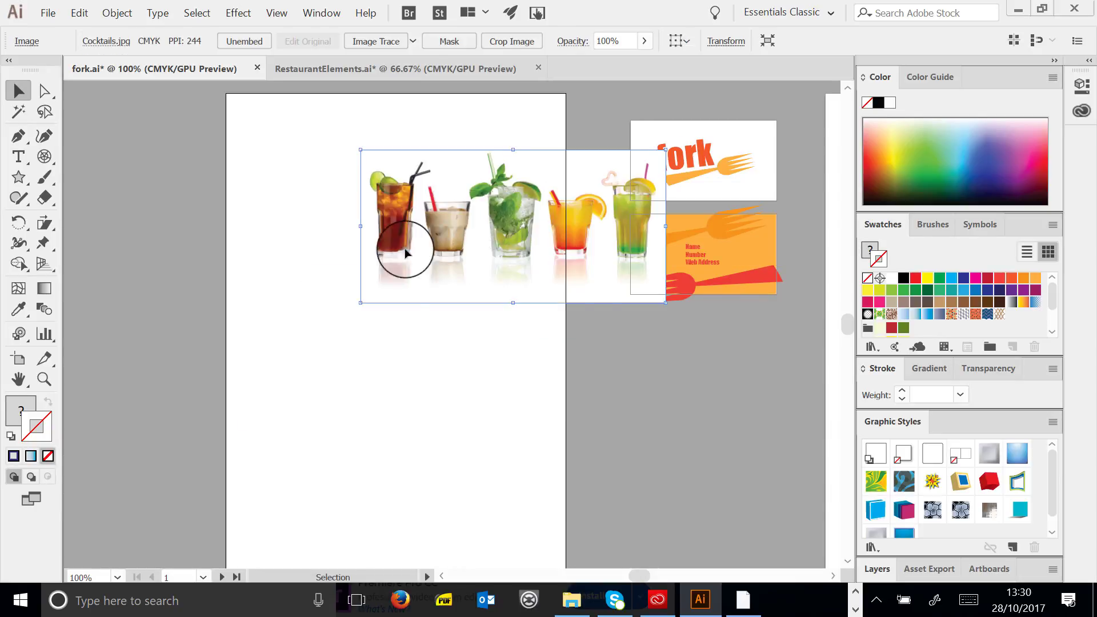
{"action": "left_click_drag", "start_coordinate": [404, 252], "coordinate": [387, 274]}
{"action": "left_click", "coordinate": [44, 379]}
{"action": "left_click", "coordinate": [387, 241]}
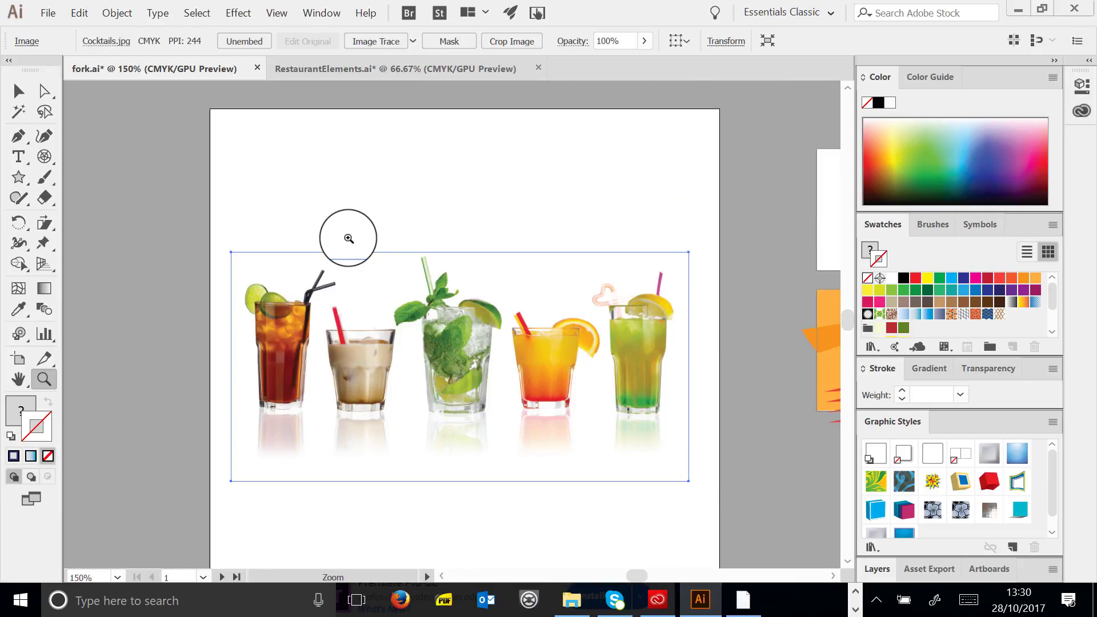
{"action": "scroll", "coordinate": [320, 254], "scroll_direction": "down", "scroll_amount": 1}
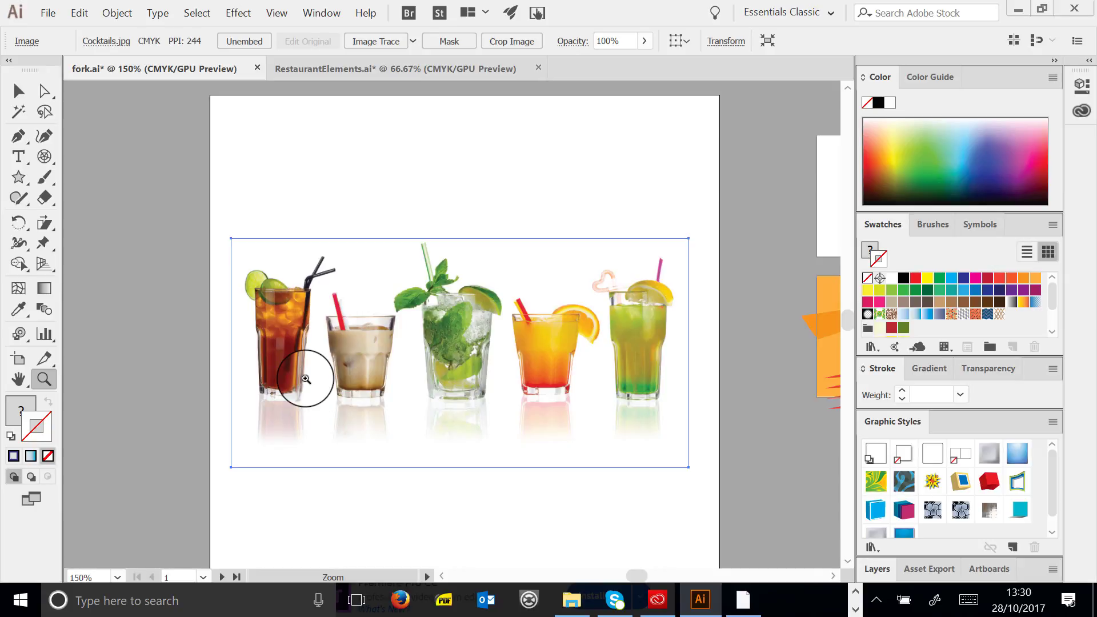
{"action": "left_click", "coordinate": [18, 91]}
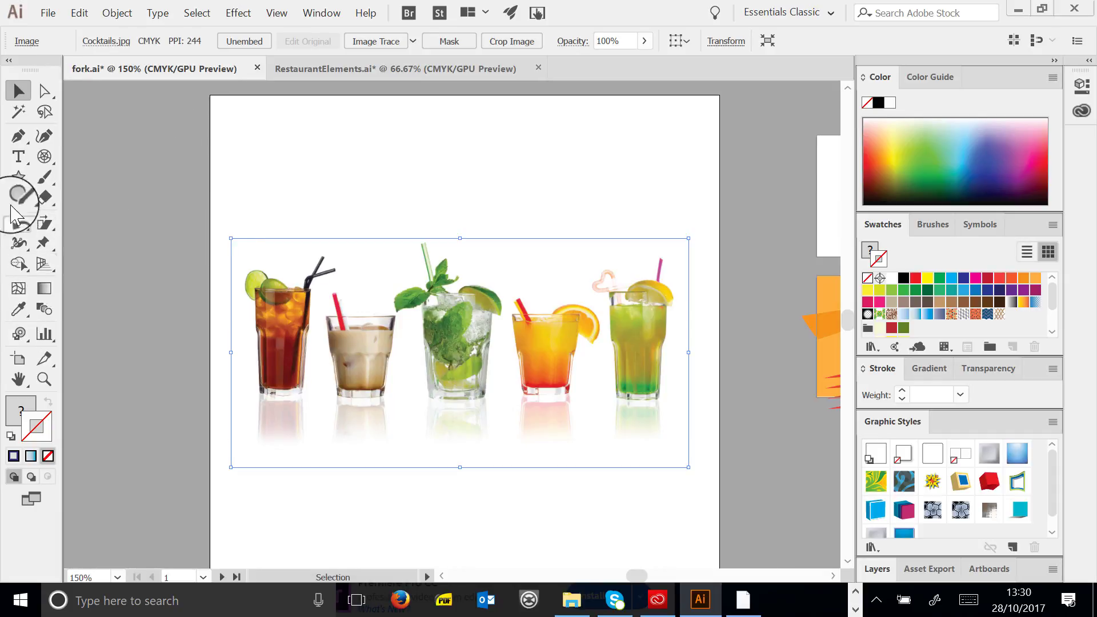
Draw a tall rectangle covering the cola-coloured cocktail and its reflection, with a green 1 pt stroke and green fill
{"action": "left_click_drag", "start_coordinate": [15, 184], "coordinate": [85, 176]}
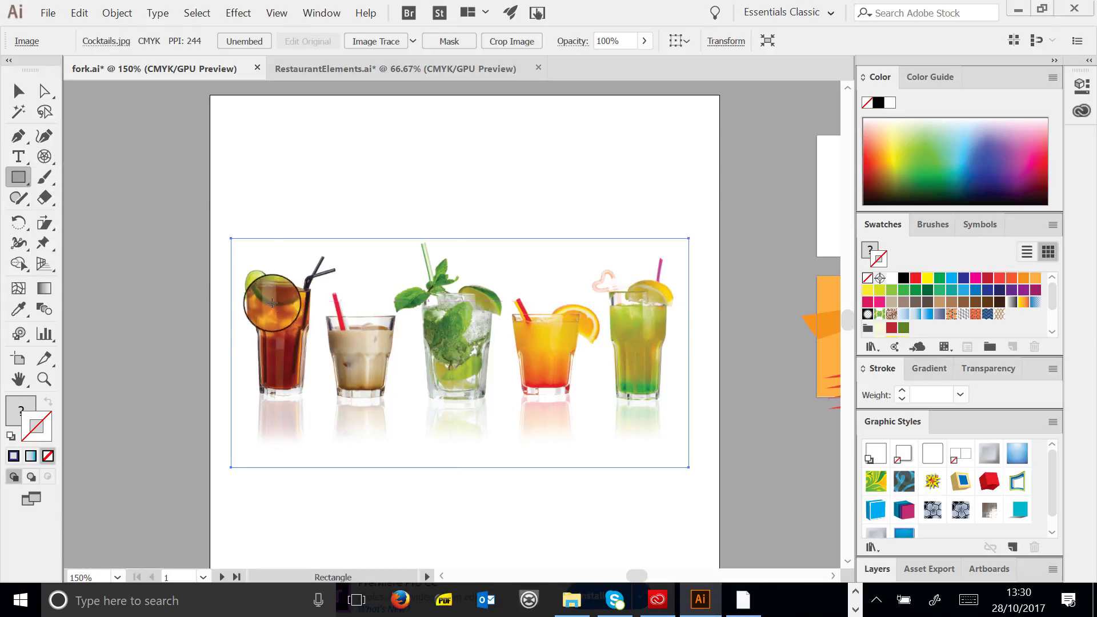
{"action": "left_click_drag", "start_coordinate": [222, 225], "coordinate": [274, 461]}
{"action": "left_click", "coordinate": [17, 91]}
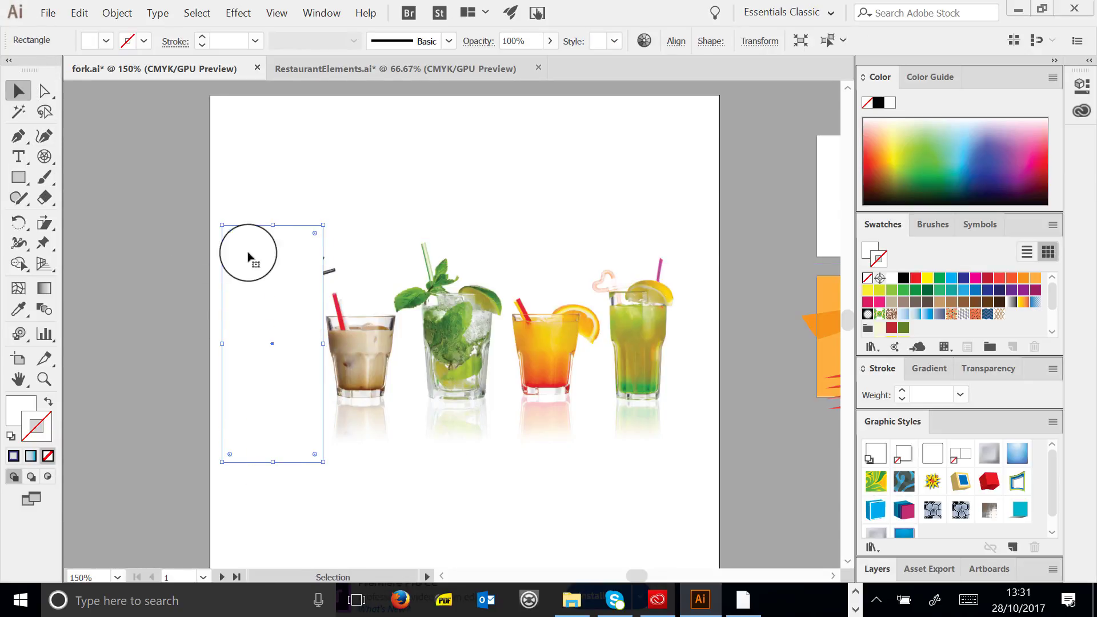
{"action": "left_click", "coordinate": [922, 298]}
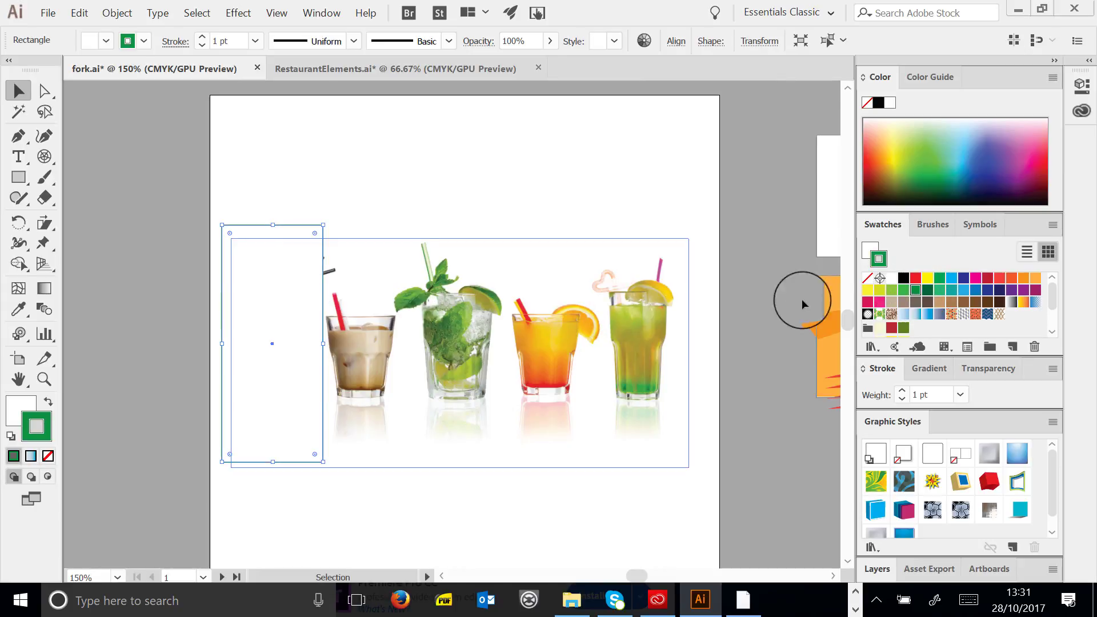
{"action": "left_click", "coordinate": [106, 41]}
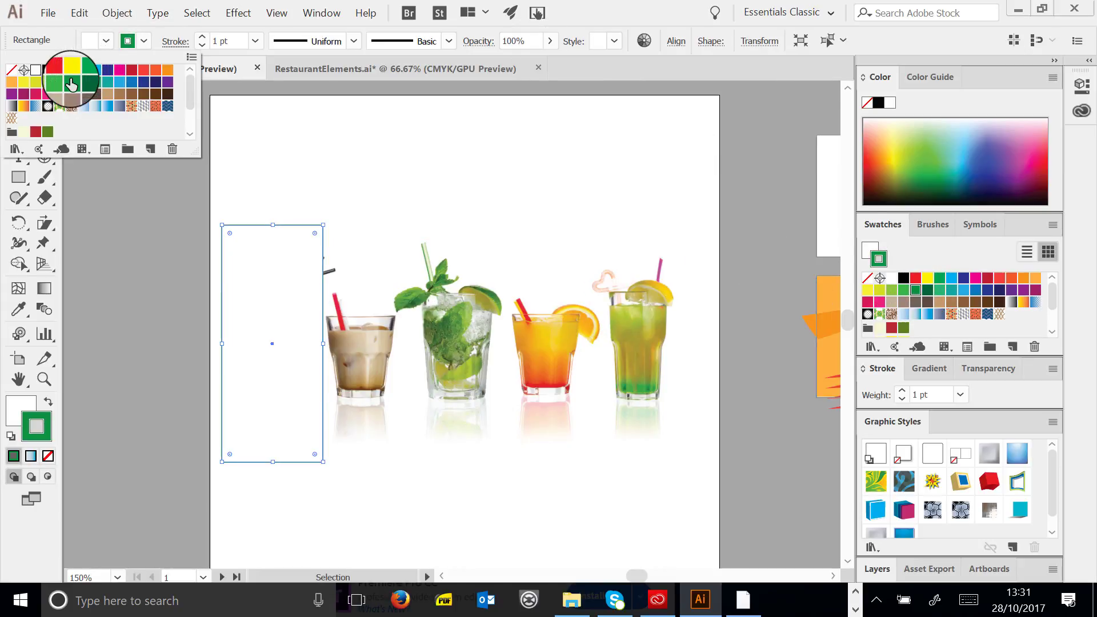
{"action": "left_click", "coordinate": [75, 84]}
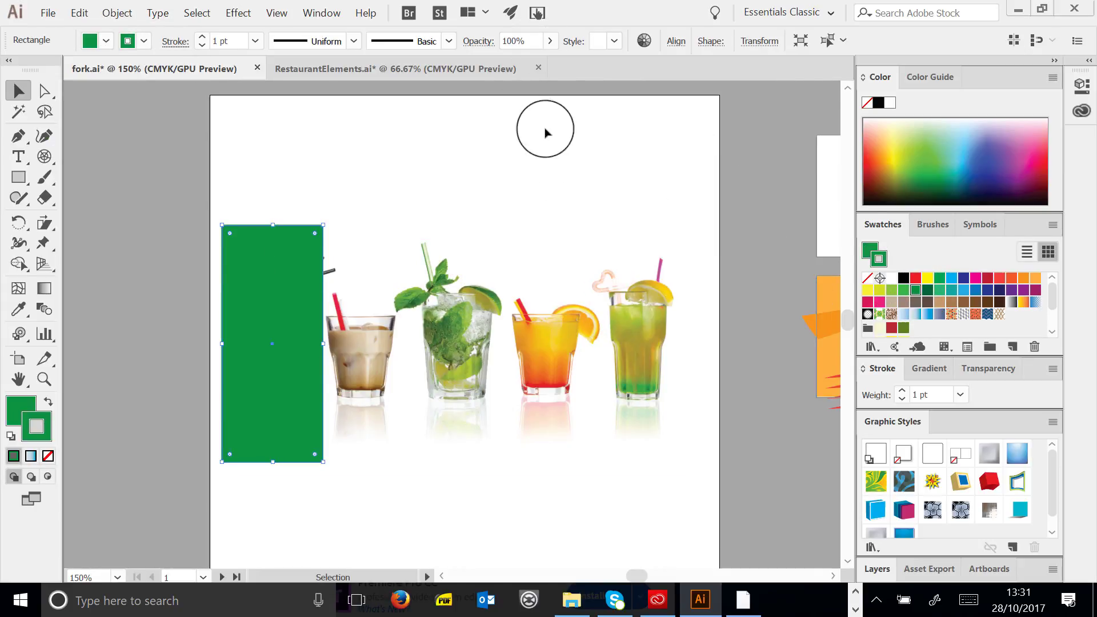
Make a clipping mask from the green rectangle over the cocktails image and move the masked glass slightly
{"action": "left_click_drag", "start_coordinate": [573, 149], "coordinate": [245, 479]}
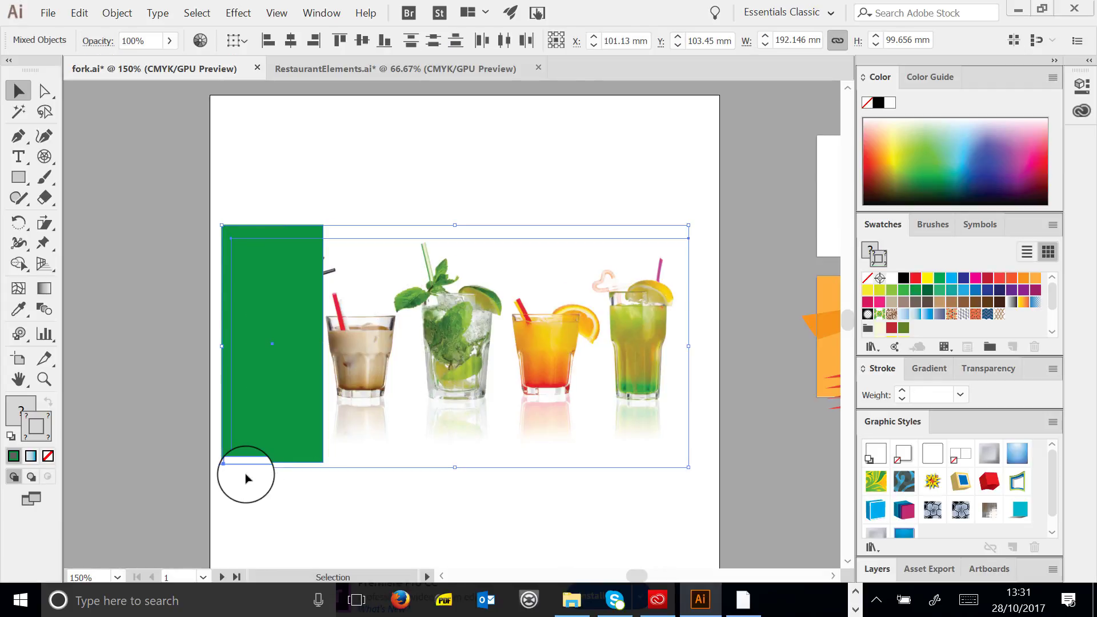
{"action": "right_click", "coordinate": [259, 273]}
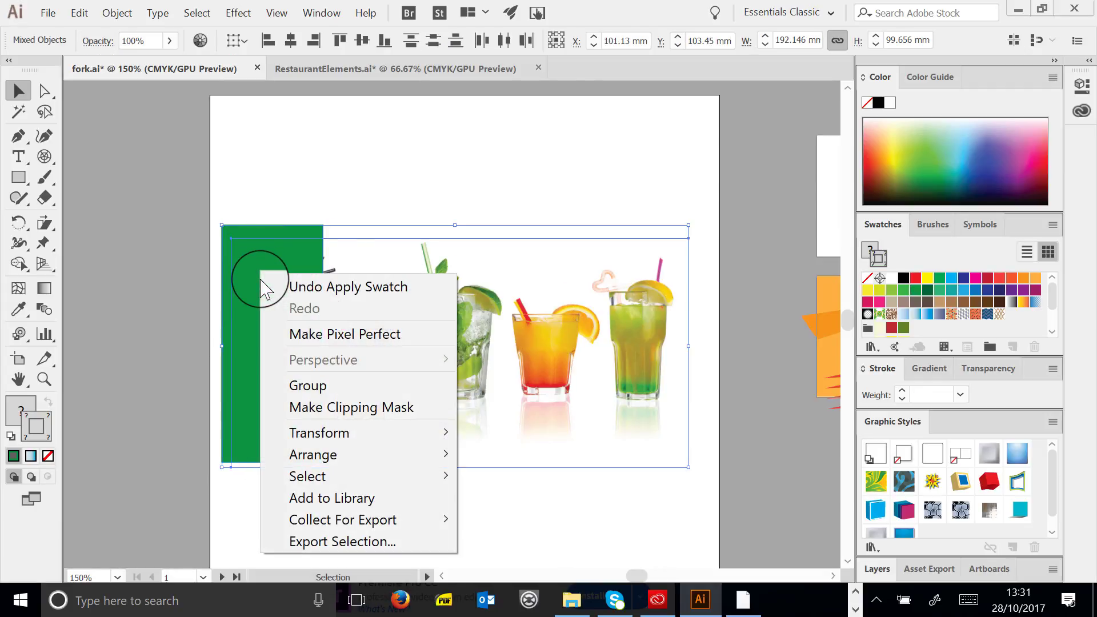
{"action": "left_click", "coordinate": [385, 408]}
{"action": "left_click_drag", "start_coordinate": [335, 313], "coordinate": [429, 336]}
{"action": "left_click", "coordinate": [557, 264]}
{"action": "left_click_drag", "start_coordinate": [380, 360], "coordinate": [316, 389]}
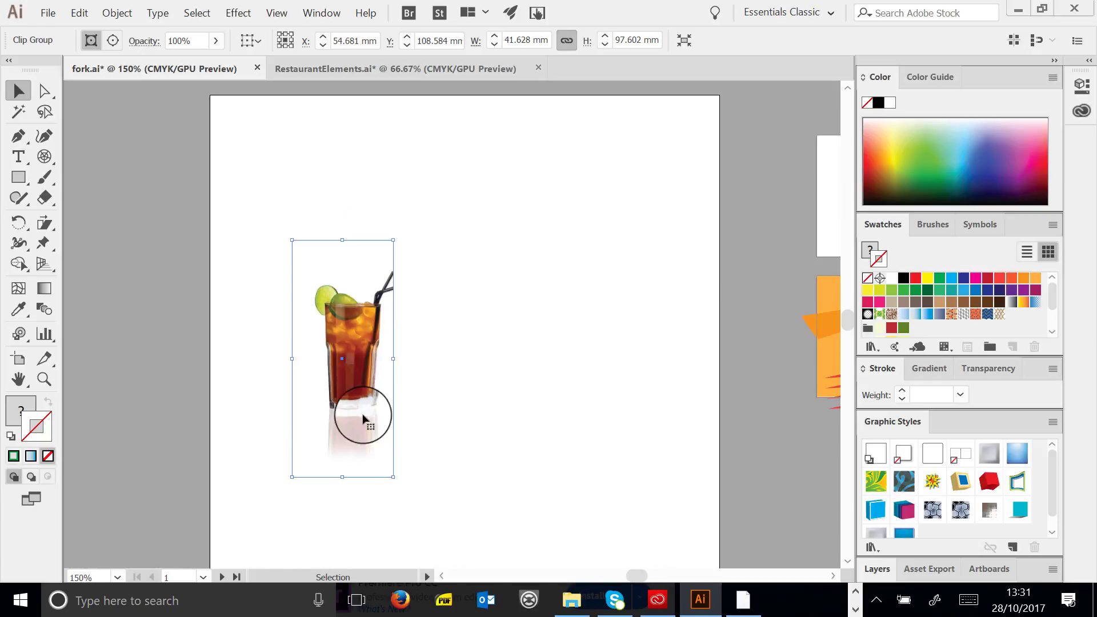
Release the clipping mask and move the full cocktails image back between the page's side edges
{"action": "right_click", "coordinate": [345, 319]}
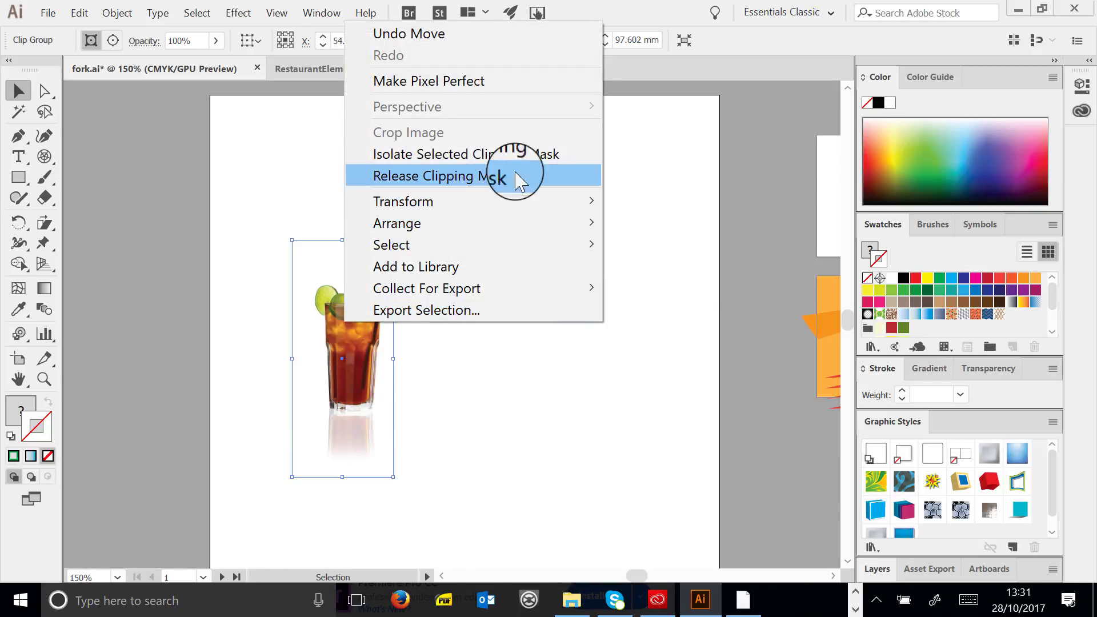
{"action": "left_click", "coordinate": [465, 177]}
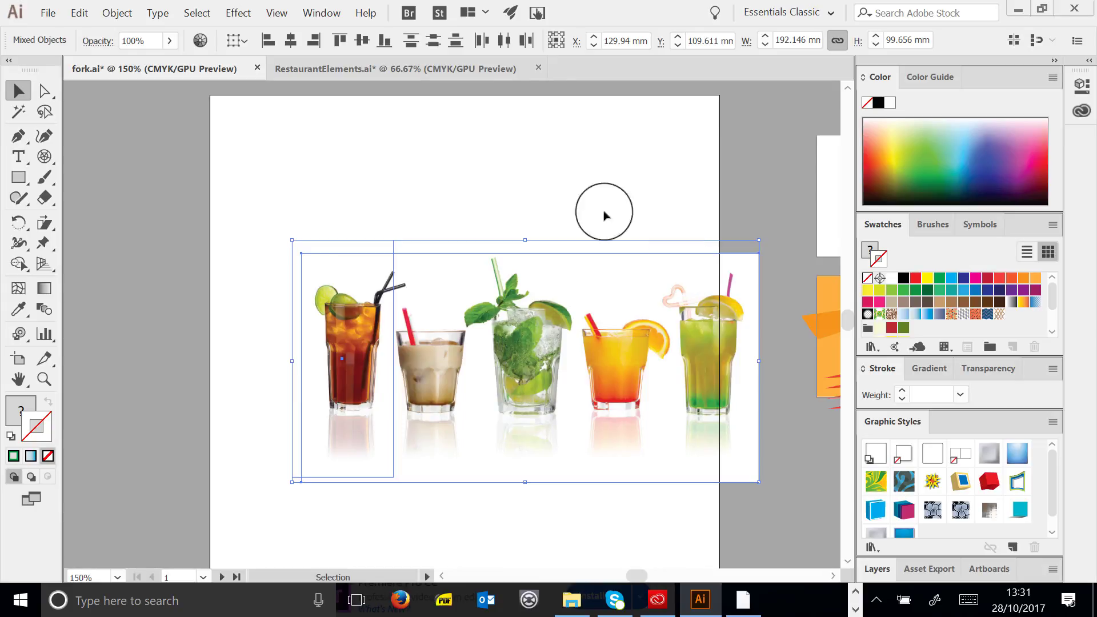
{"action": "left_click", "coordinate": [379, 203]}
{"action": "left_click_drag", "start_coordinate": [420, 363], "coordinate": [358, 359]}
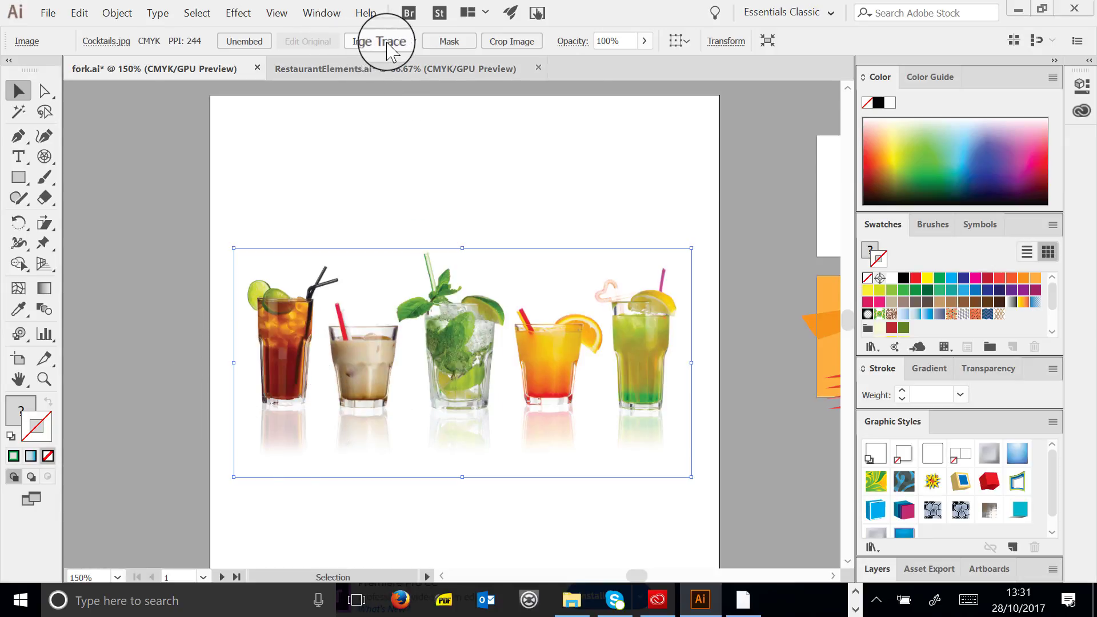
Trace the cocktails image with the 6 Colors Image Trace preset and deselect it
{"action": "left_click", "coordinate": [413, 40]}
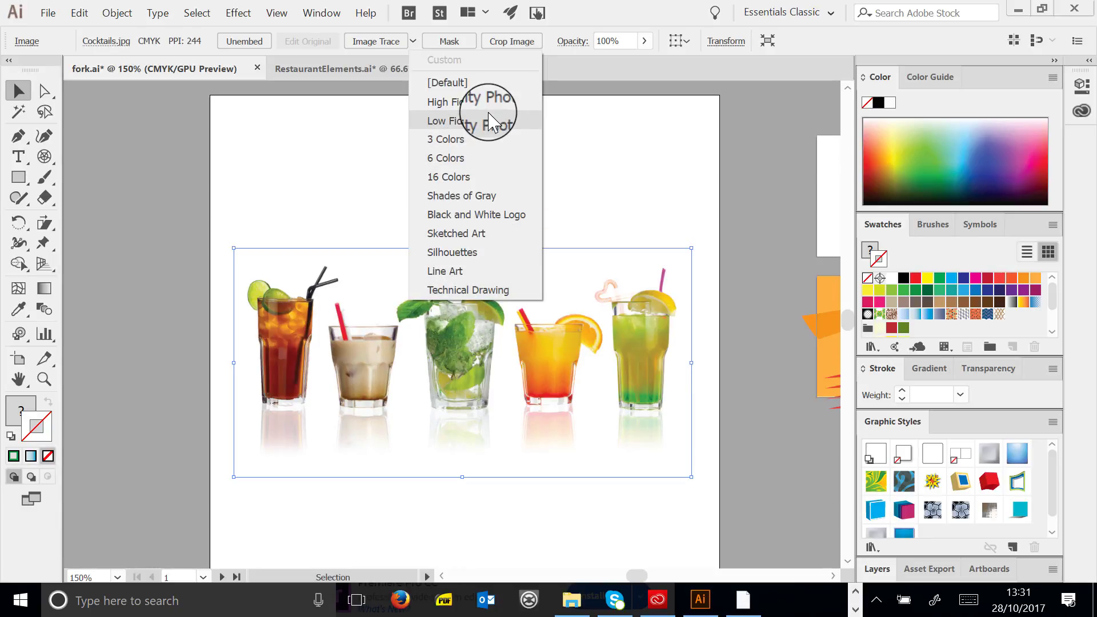
{"action": "left_click", "coordinate": [447, 158]}
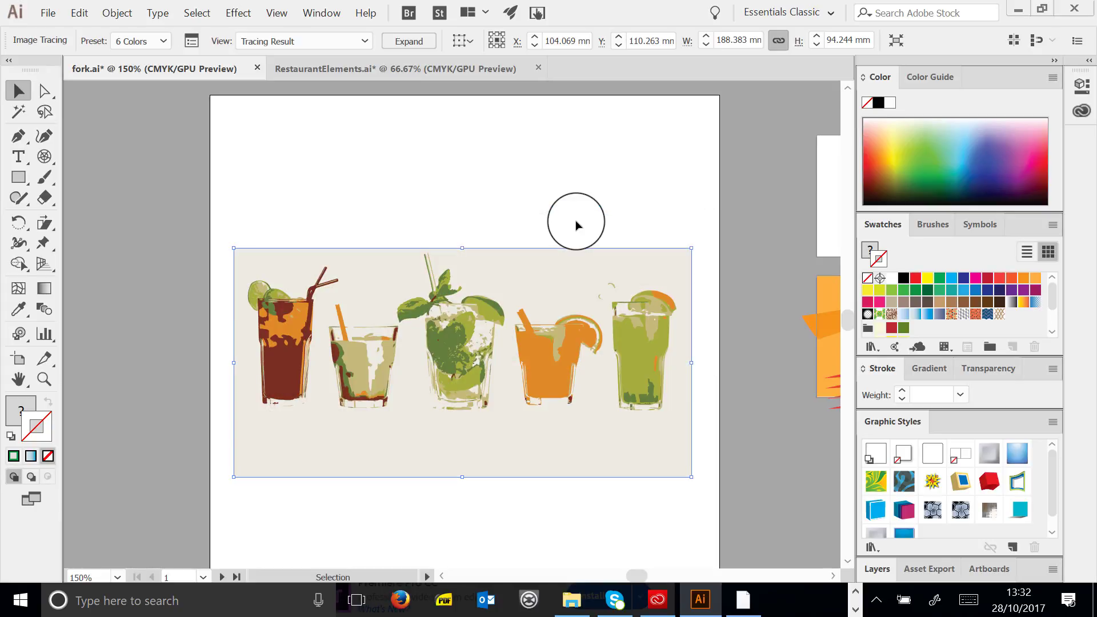
{"action": "left_click", "coordinate": [528, 245]}
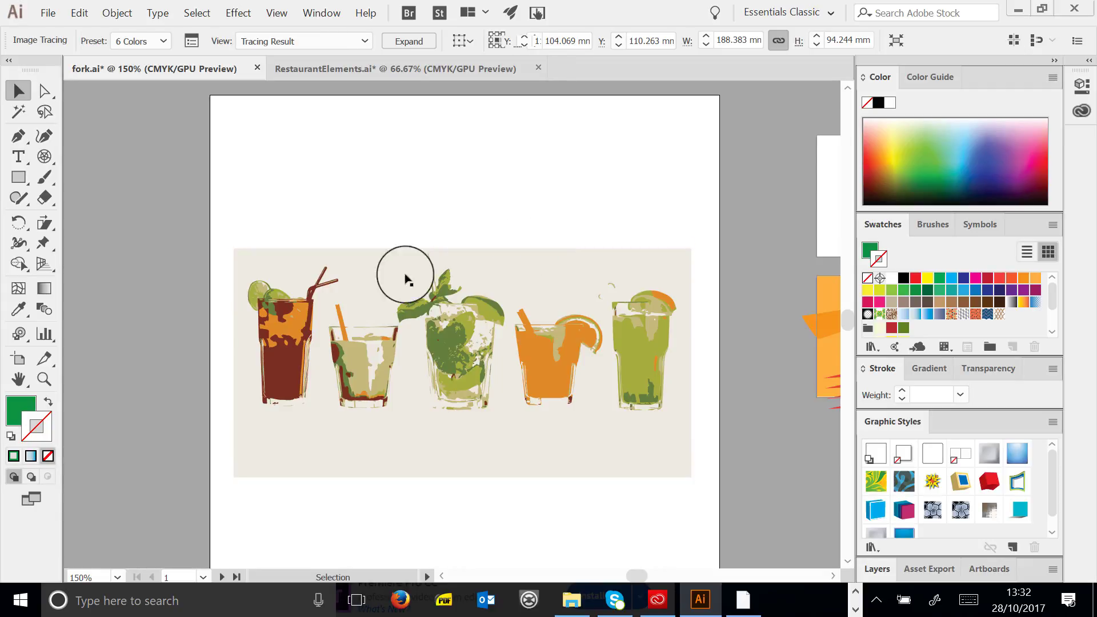
Examine the traced shapes and colours of the glasses up close at 300% zoom
{"action": "left_click", "coordinate": [44, 377]}
{"action": "left_click_drag", "start_coordinate": [204, 244], "coordinate": [457, 459]}
{"action": "left_click_drag", "start_coordinate": [619, 440], "coordinate": [486, 292]}
{"action": "key", "text": "space"}
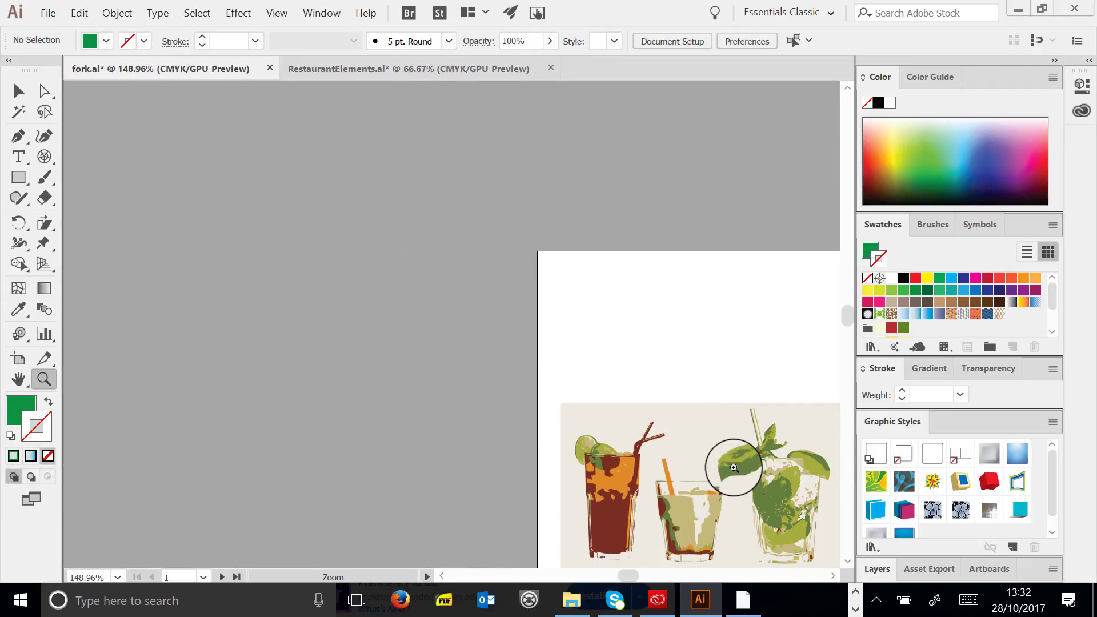
{"action": "left_click_drag", "start_coordinate": [735, 460], "coordinate": [400, 311]}
{"action": "left_click", "coordinate": [404, 309]}
{"action": "left_click", "coordinate": [465, 329]}
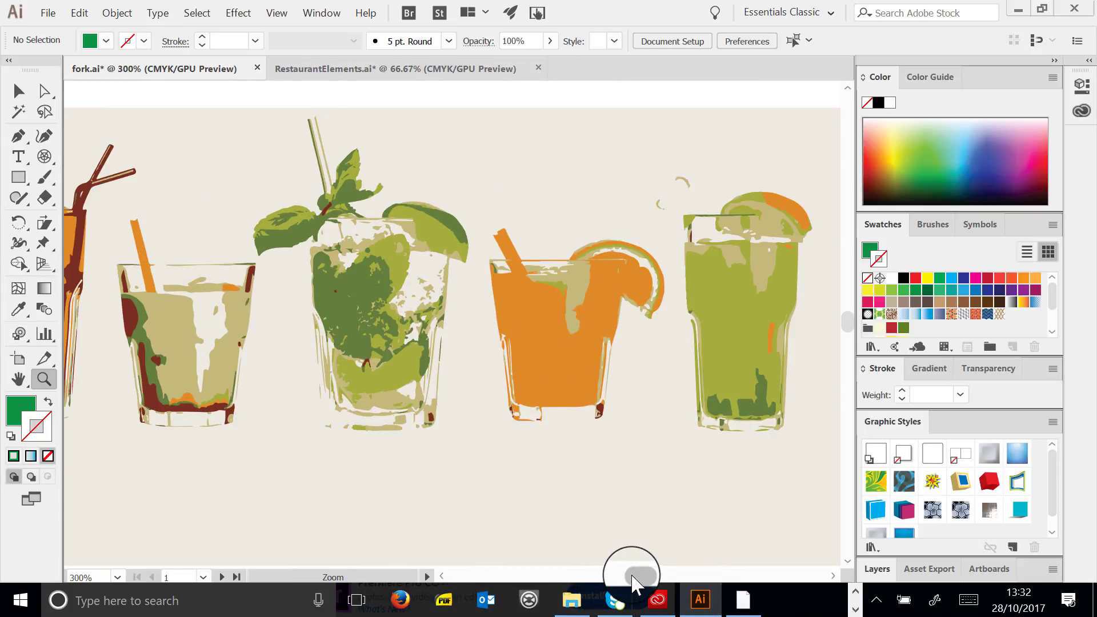
{"action": "left_click_drag", "start_coordinate": [631, 576], "coordinate": [629, 574]}
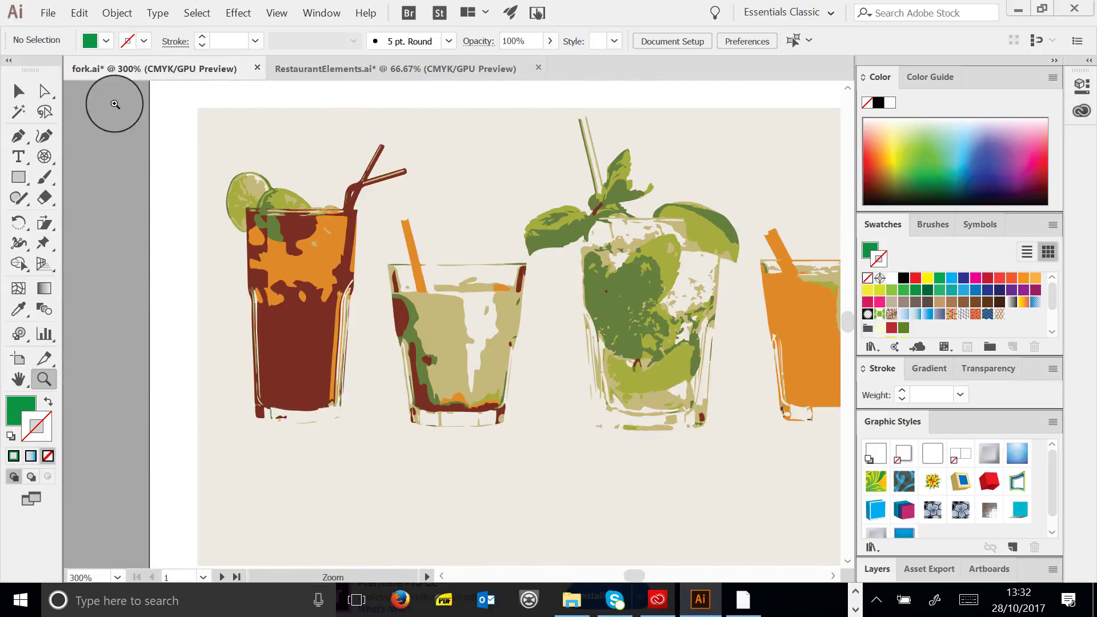
Select the traced cocktails image and expand it into editable vector shapes
{"action": "left_click", "coordinate": [19, 90]}
{"action": "left_click", "coordinate": [281, 122]}
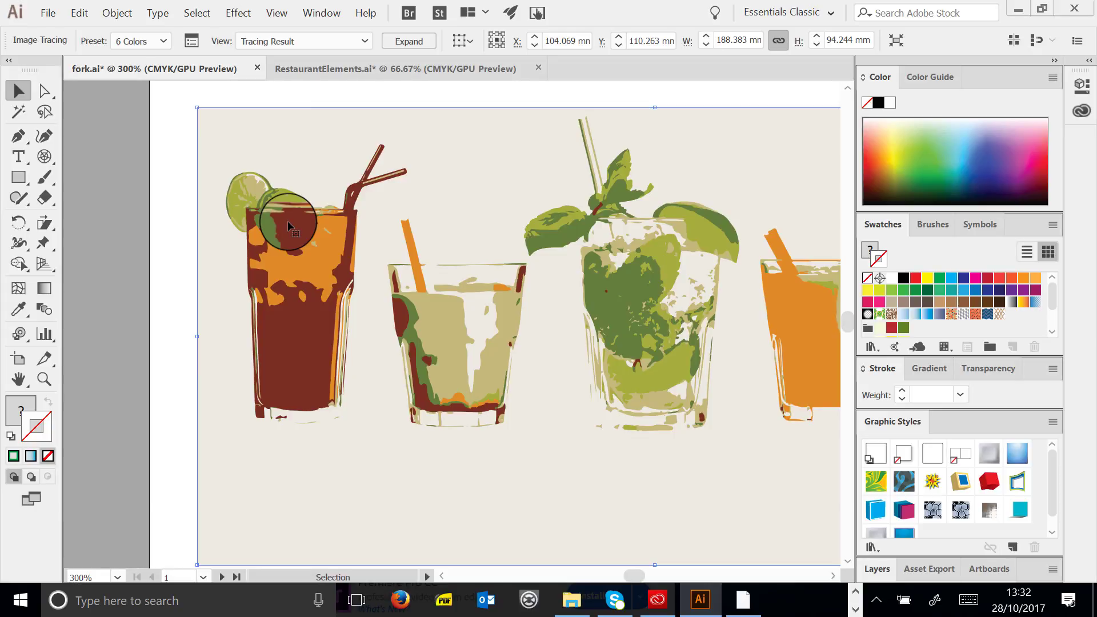
{"action": "key", "text": "ctrl+1"}
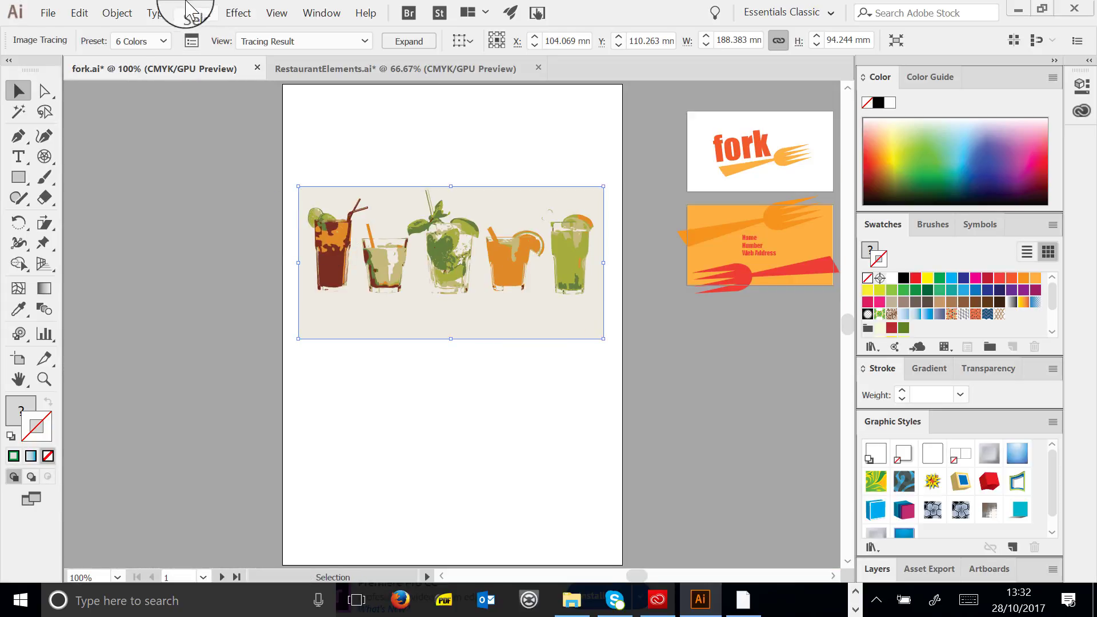
{"action": "left_click", "coordinate": [118, 13]}
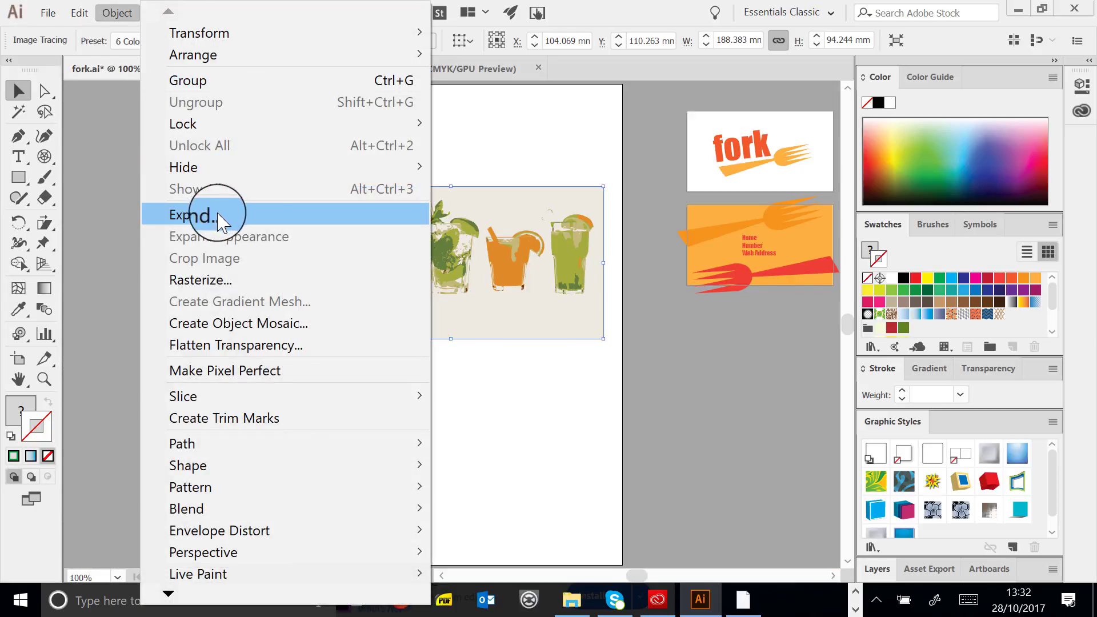
{"action": "left_click", "coordinate": [217, 220]}
{"action": "left_click", "coordinate": [85, 253]}
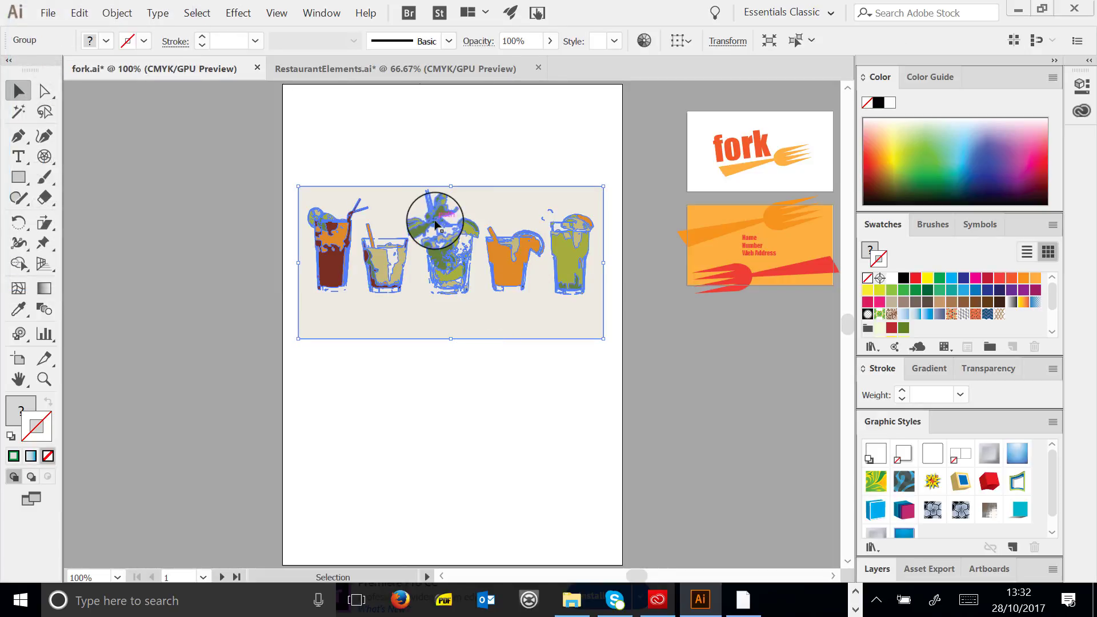
Ungroup the expanded cocktail tracing once
{"action": "left_click", "coordinate": [117, 12]}
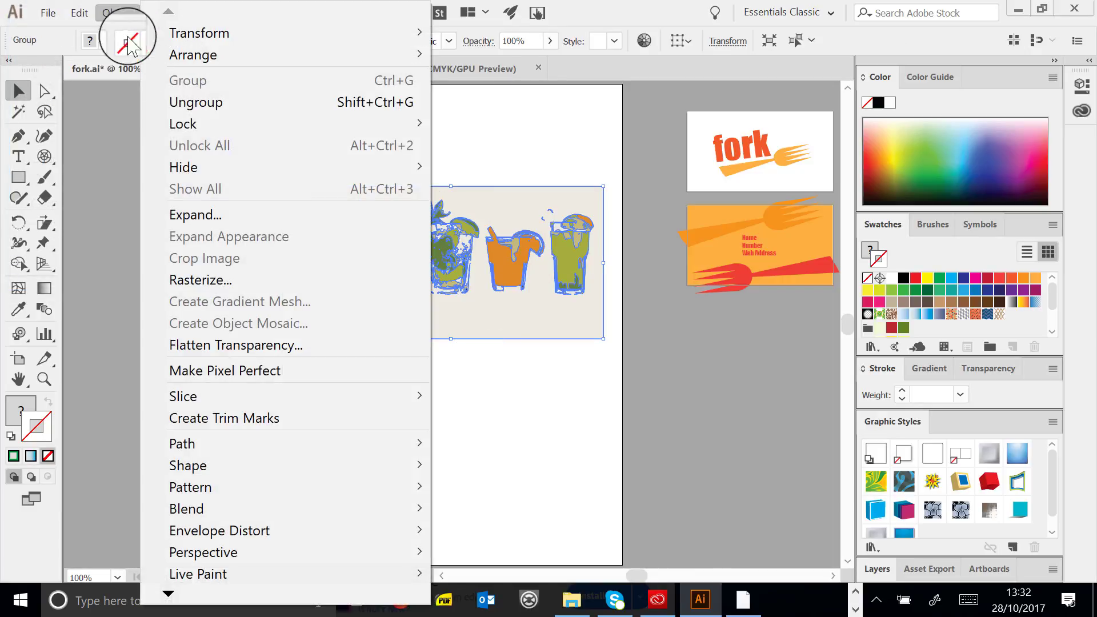
{"action": "left_click", "coordinate": [224, 106]}
{"action": "left_click", "coordinate": [142, 169]}
Try to delete only the beige background behind the traced cocktails
{"action": "left_click", "coordinate": [405, 201]}
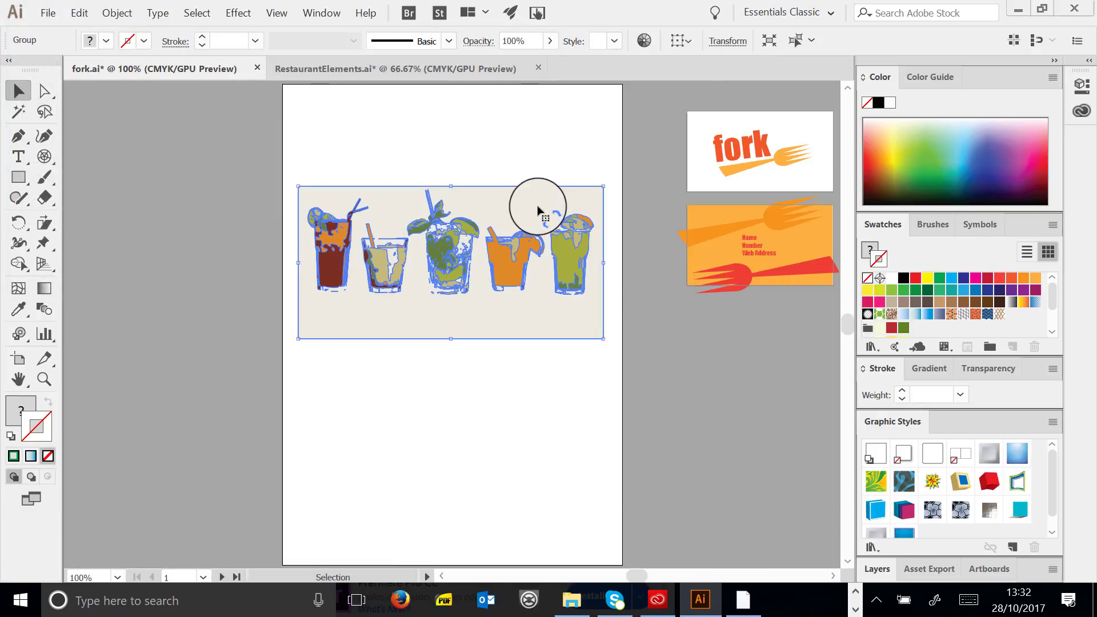
{"action": "key", "text": "Delete"}
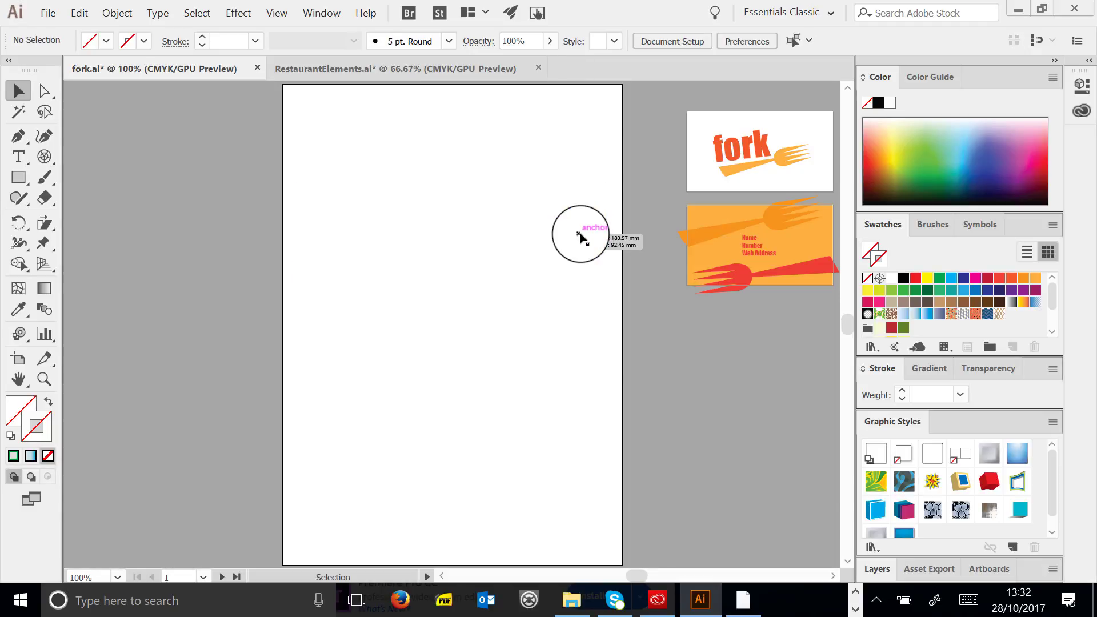
{"action": "key", "text": "ctrl+z"}
Ungroup the nested group of traced cocktail artwork into separate shapes
{"action": "left_click", "coordinate": [117, 12]}
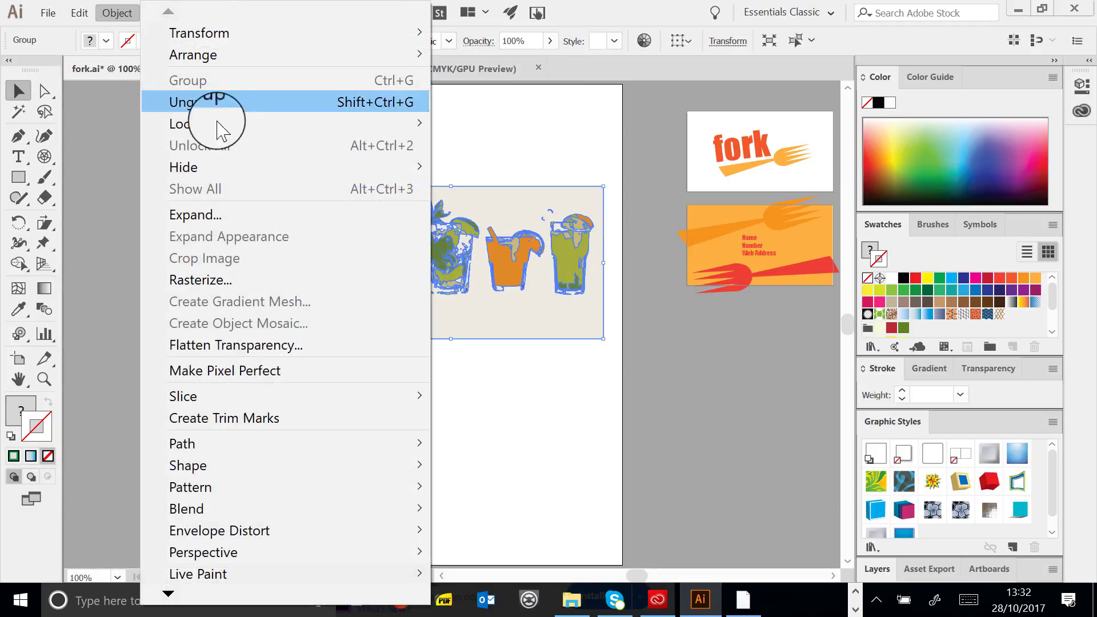
{"action": "mouse_move", "coordinate": [231, 123]}
{"action": "left_click", "coordinate": [220, 102]}
Move the beige background shape below the row of cocktails and delete it
{"action": "left_click", "coordinate": [526, 177]}
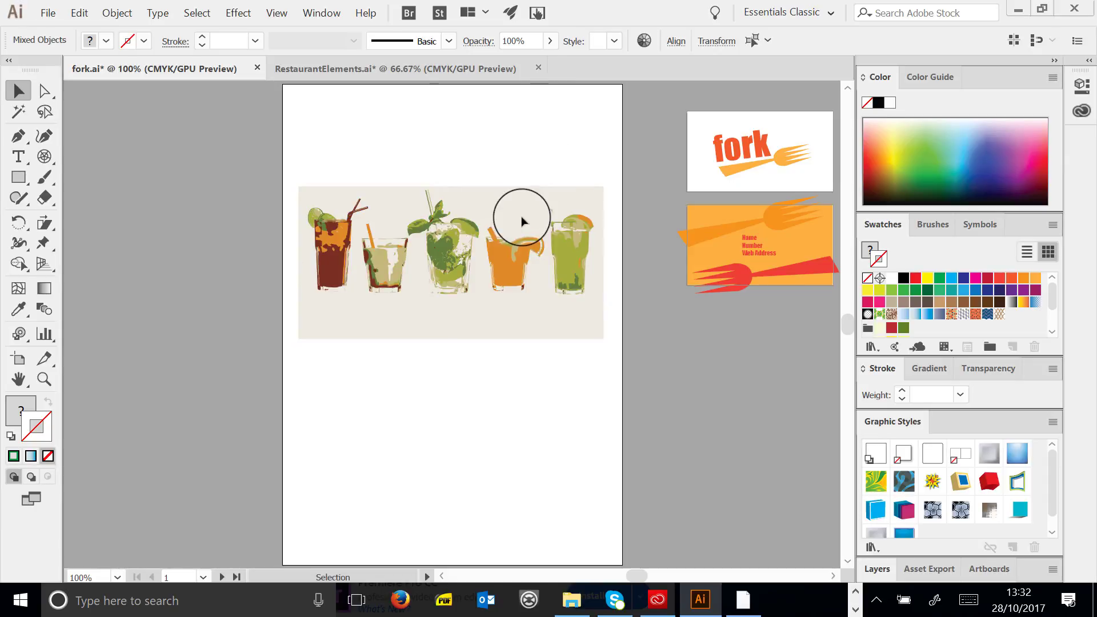
{"action": "mouse_move", "coordinate": [526, 206]}
{"action": "left_mouse_down"}
{"action": "mouse_move", "coordinate": [509, 350]}
{"action": "mouse_move", "coordinate": [553, 375]}
{"action": "left_mouse_up"}
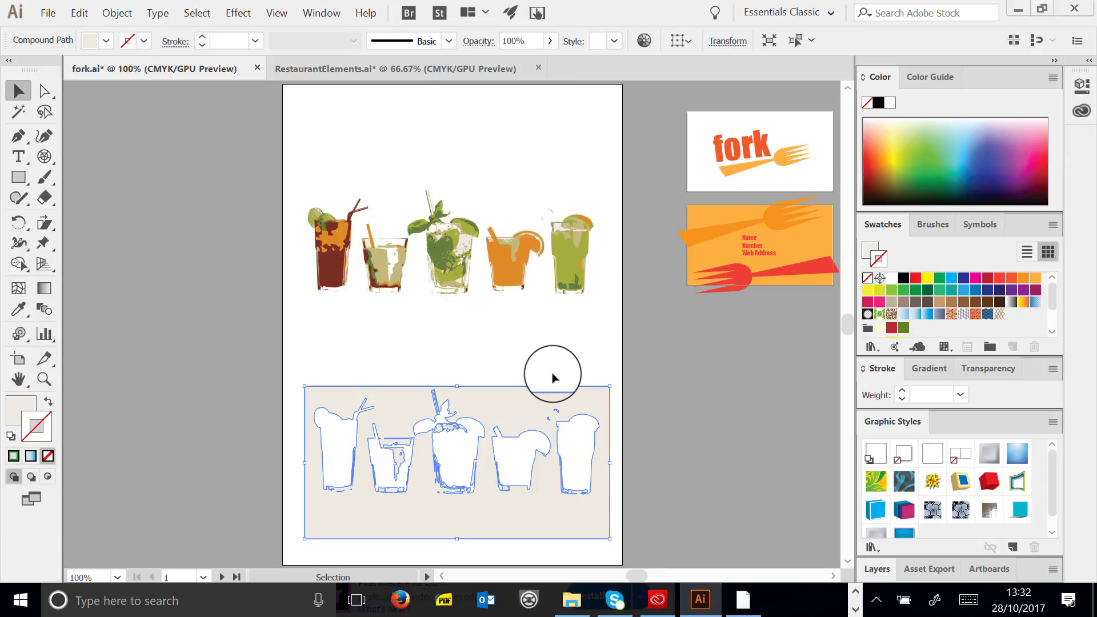
{"action": "key", "text": "Delete"}
Try deleting the orange drink's main shape from the fourth glass
{"action": "left_click", "coordinate": [506, 283]}
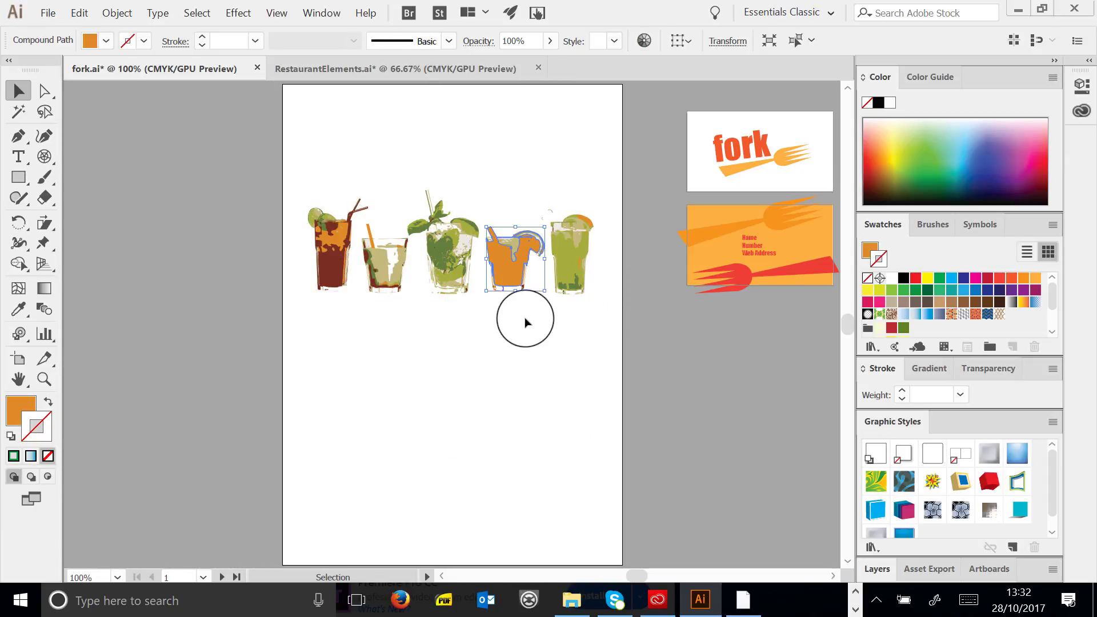
{"action": "key", "text": "Delete"}
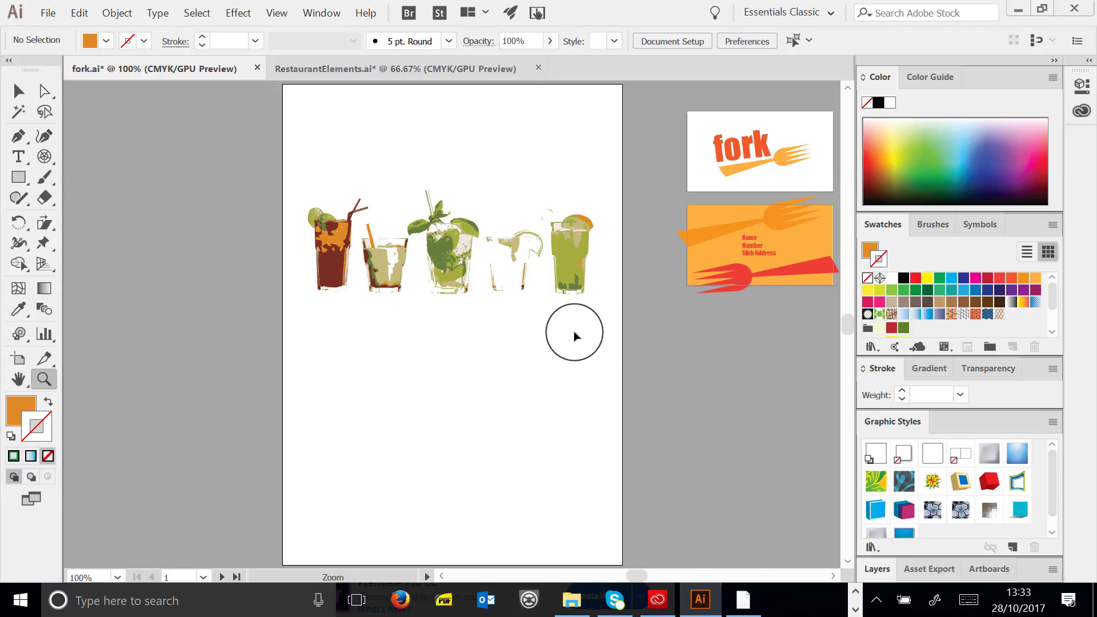
{"action": "key", "text": "ctrl+z"}
Try deleting the outer lime slice from the rim of the first cocktail glass
{"action": "left_click", "coordinate": [338, 167]}
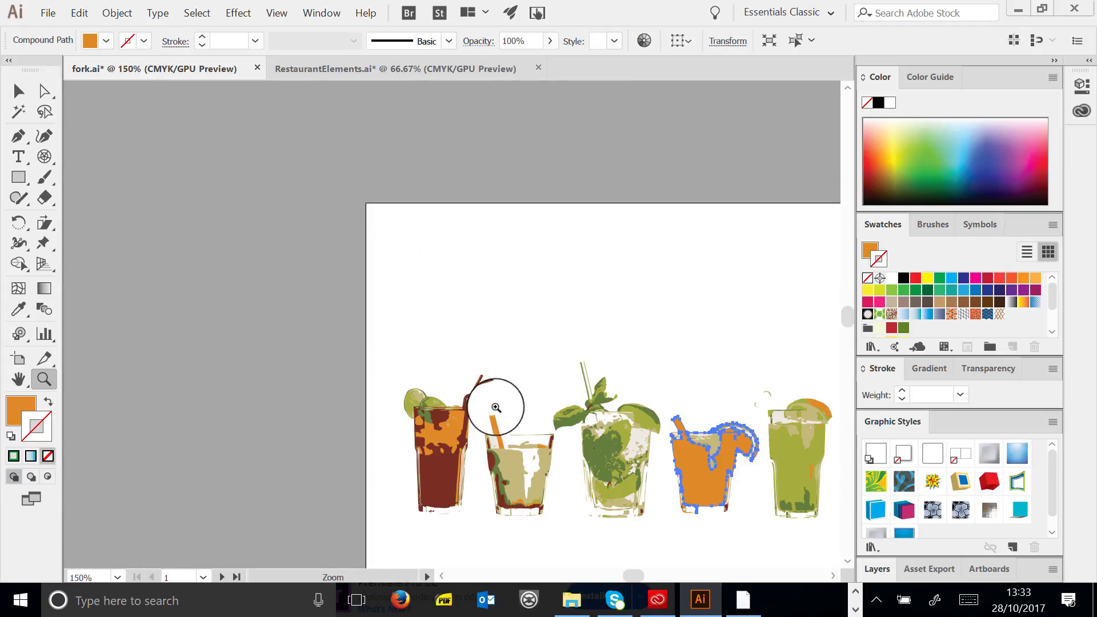
{"action": "left_click", "coordinate": [483, 456]}
{"action": "left_click", "coordinate": [19, 91]}
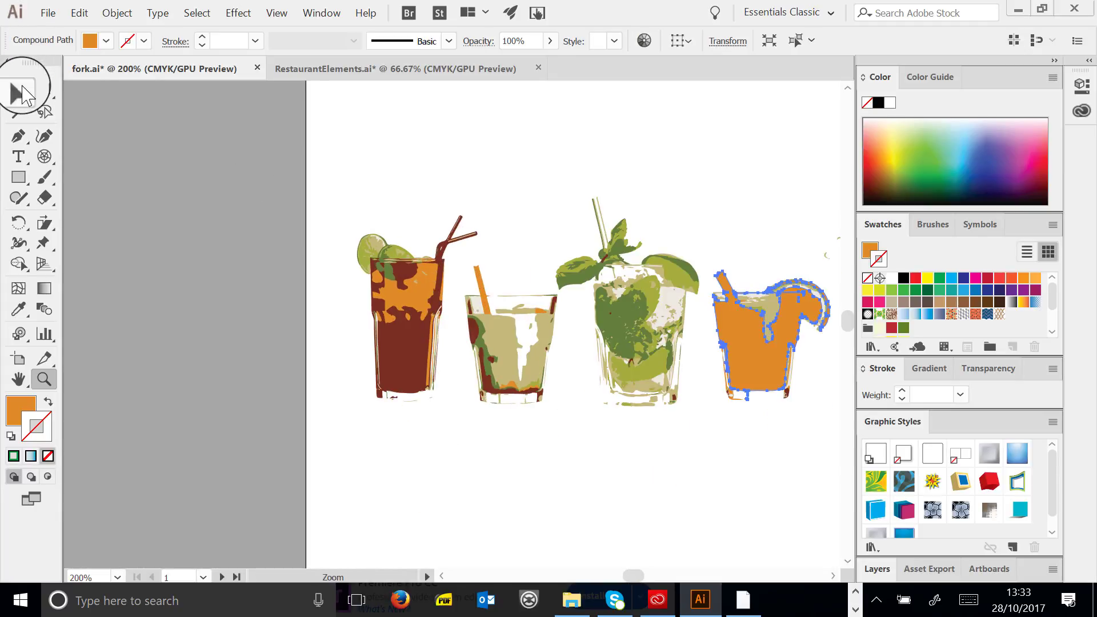
{"action": "left_click", "coordinate": [337, 223]}
{"action": "left_click_drag", "start_coordinate": [406, 202], "coordinate": [324, 221]}
{"action": "key", "text": "Delete"}
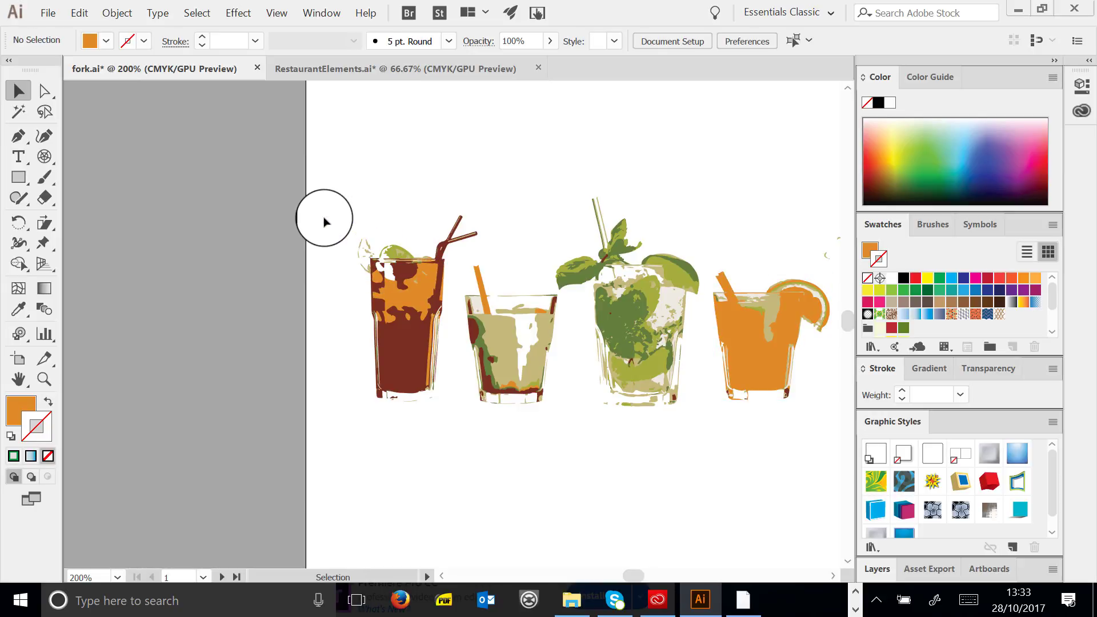
{"action": "key", "text": "ctrl+z"}
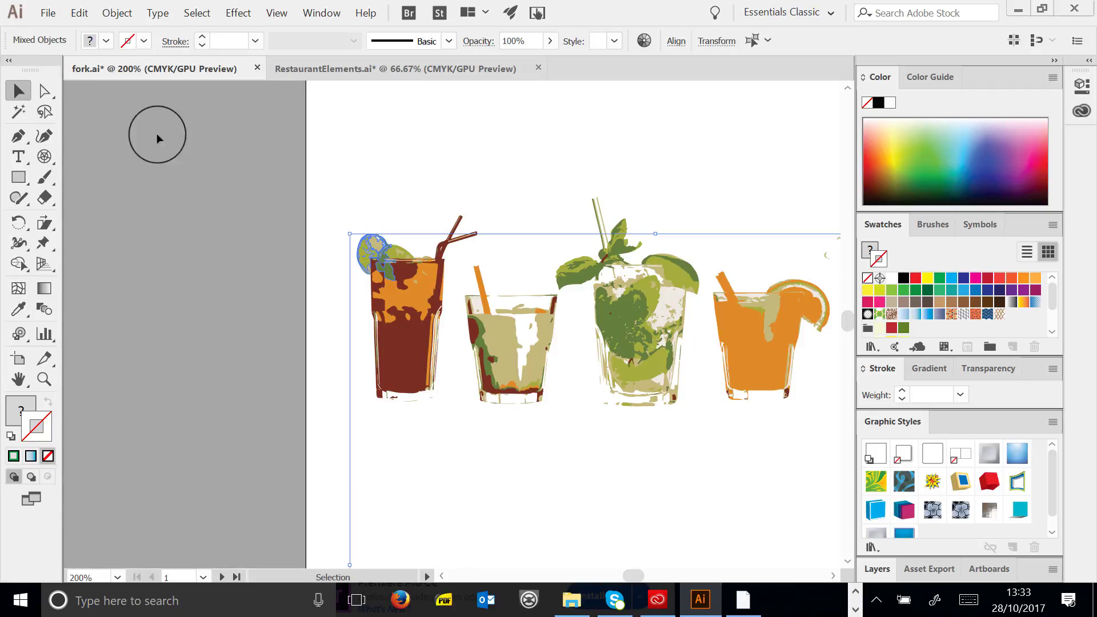
Undo the last deletions and delete all the traced cocktail shapes together with the beige background shape
{"action": "key", "text": "ctrl+z"}
{"action": "key", "text": "ctrl+z"}
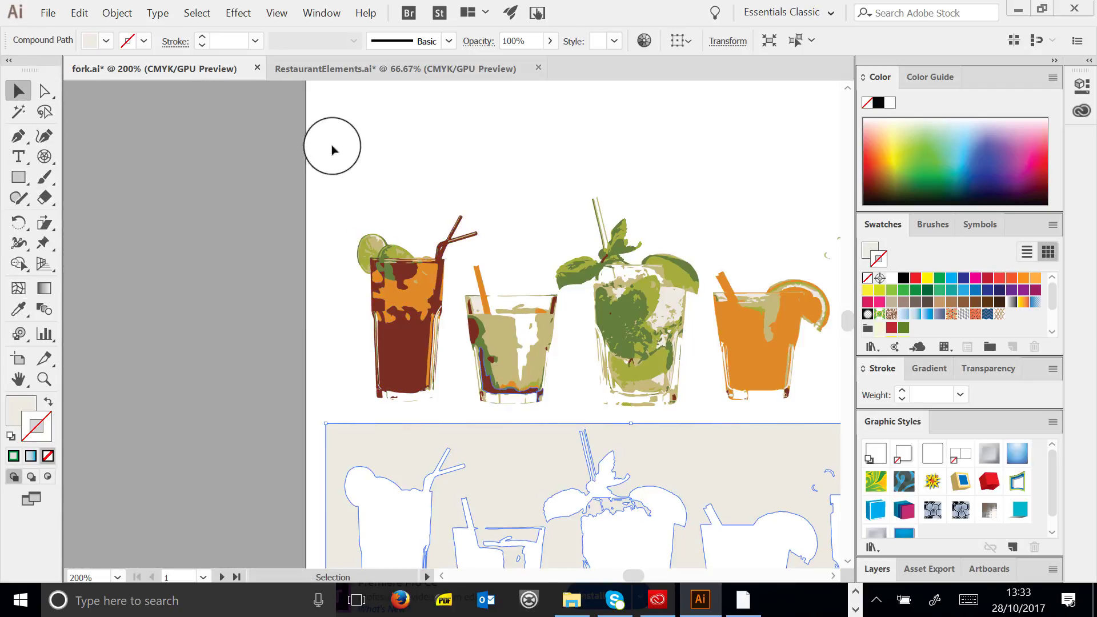
{"action": "left_click_drag", "start_coordinate": [485, 434], "coordinate": [265, 214]}
{"action": "key", "text": "ctrl+a"}
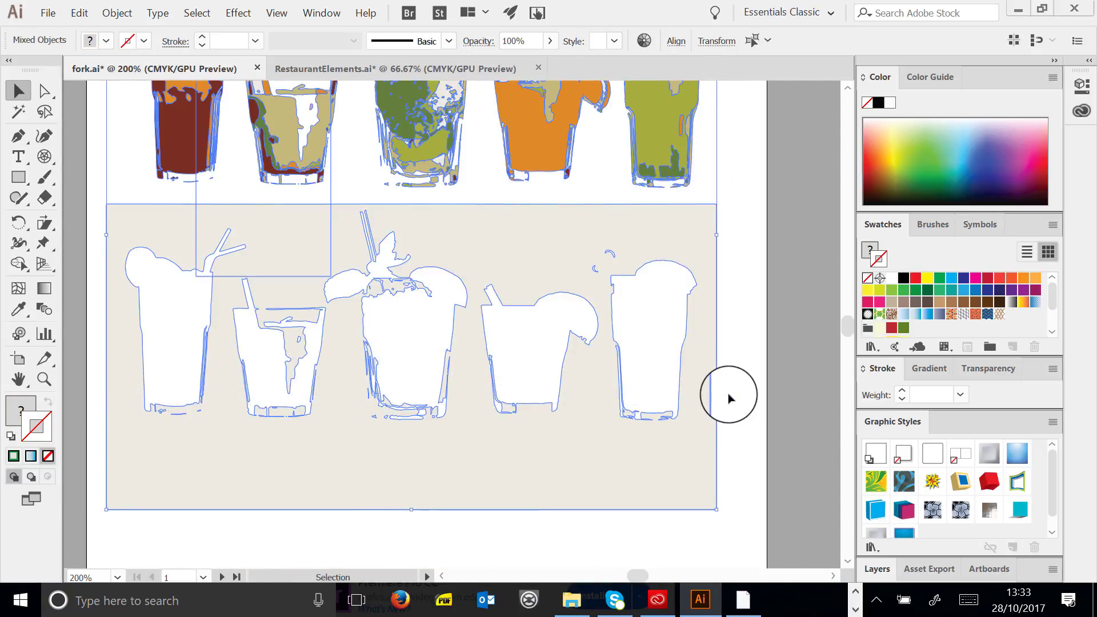
{"action": "key", "text": "Delete"}
Zoom out to view the blank pages and look over the fork logo and business card artwork
{"action": "left_click", "coordinate": [53, 378]}
{"action": "left_click", "coordinate": [401, 331], "text": "alt"}
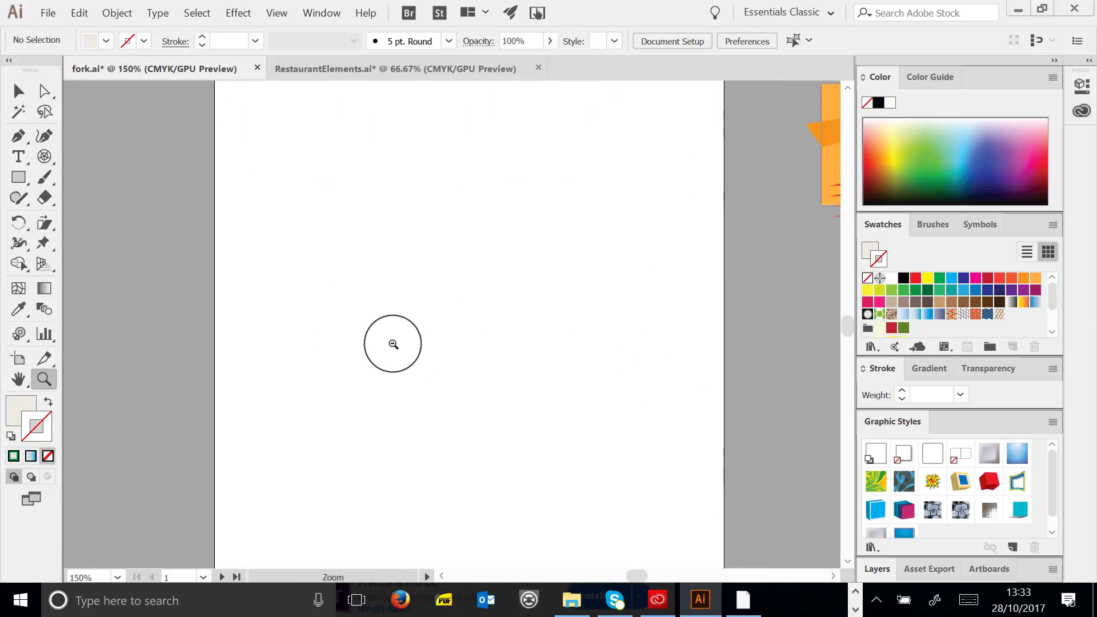
{"action": "left_click", "coordinate": [392, 343], "text": "alt"}
{"action": "left_click", "coordinate": [637, 364], "text": "alt"}
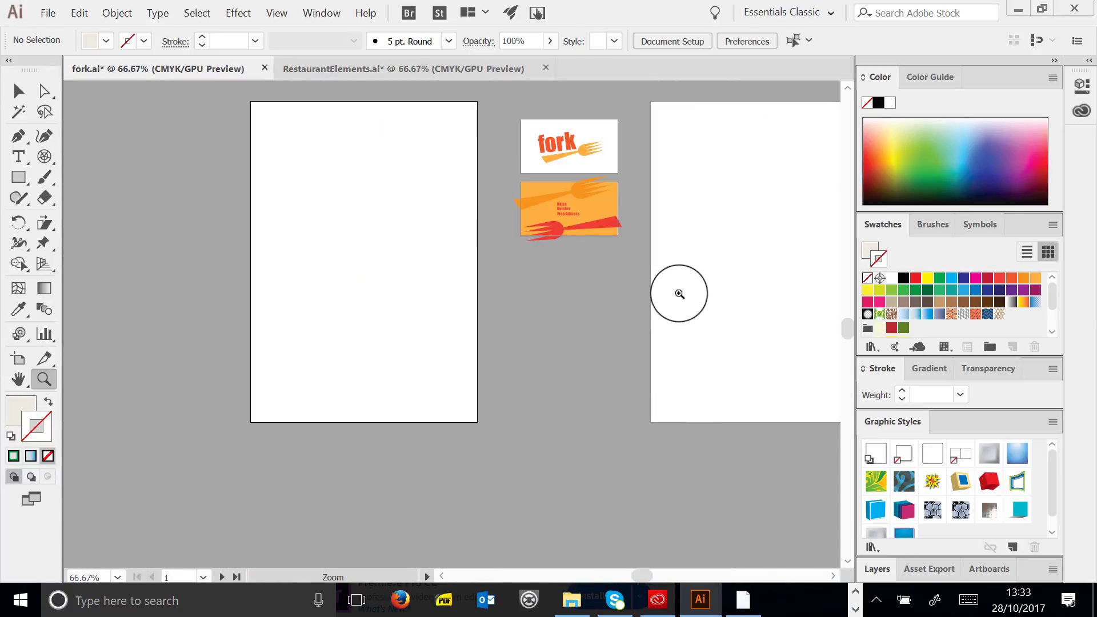
{"action": "left_click", "coordinate": [676, 294]}
{"action": "left_click", "coordinate": [182, 326], "text": "alt"}
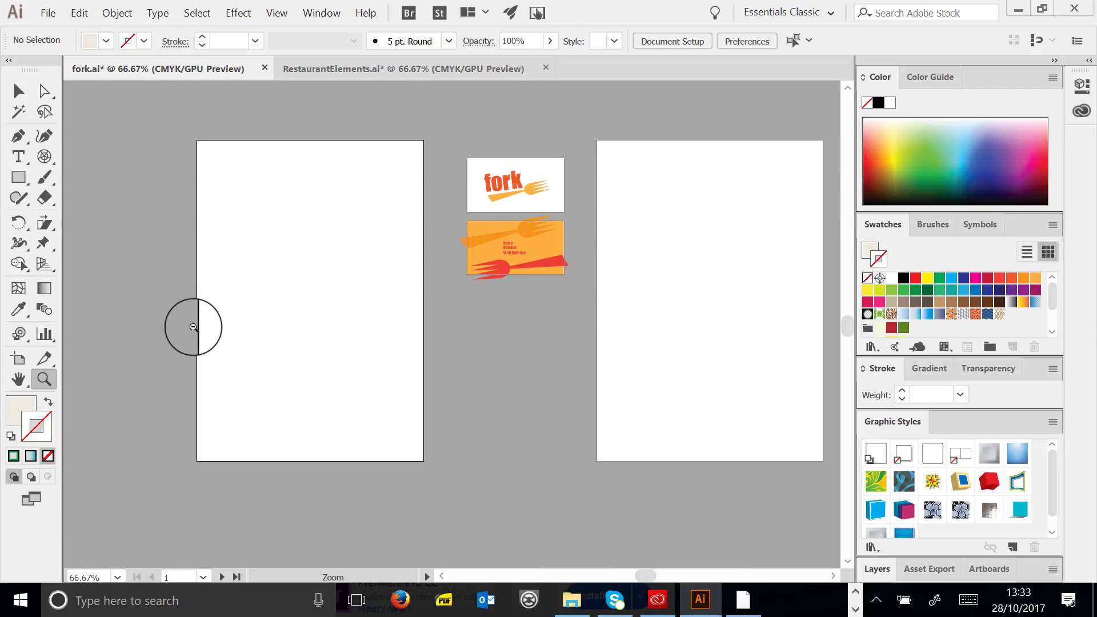
{"action": "left_click", "coordinate": [19, 90]}
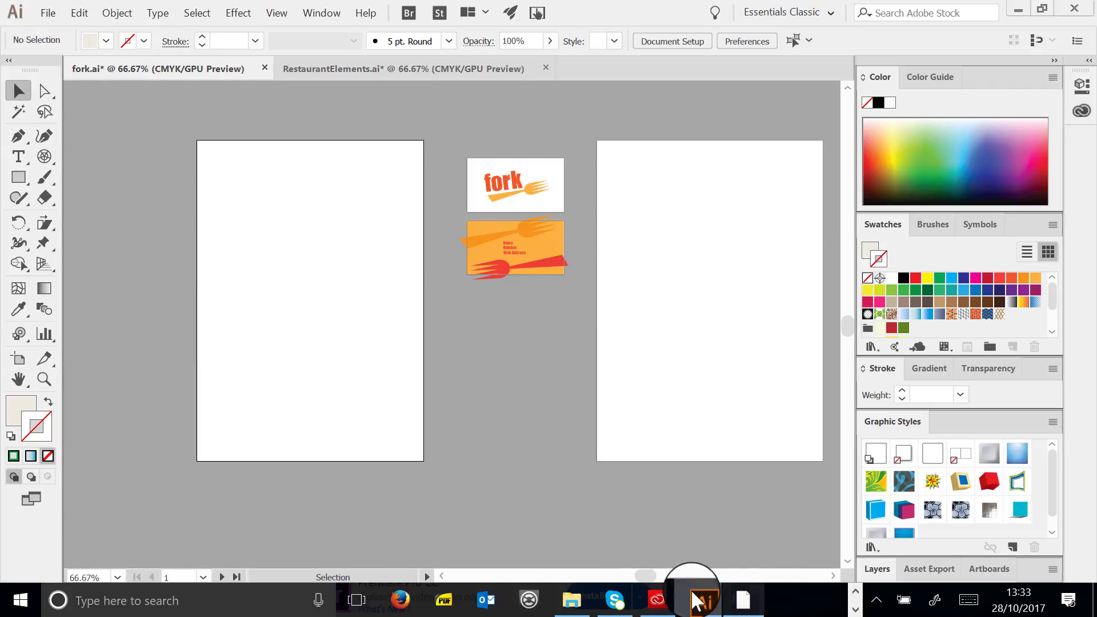
{"action": "left_click_drag", "start_coordinate": [644, 573], "coordinate": [650, 574]}
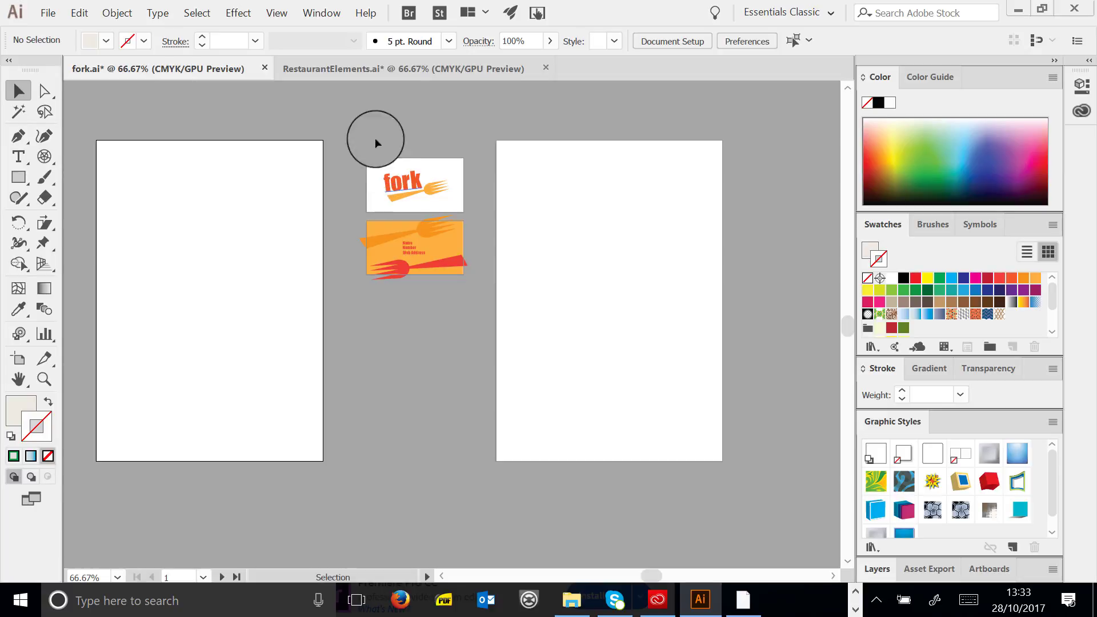
{"action": "left_click_drag", "start_coordinate": [433, 223], "coordinate": [459, 191]}
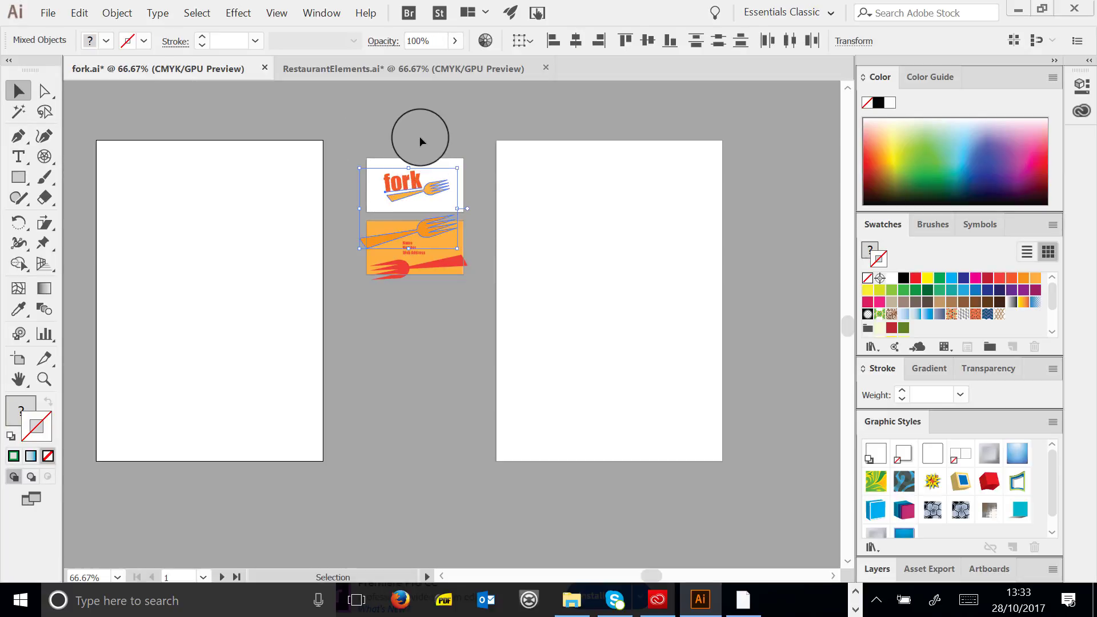
{"action": "left_click", "coordinate": [421, 140]}
{"action": "left_click", "coordinate": [440, 196]}
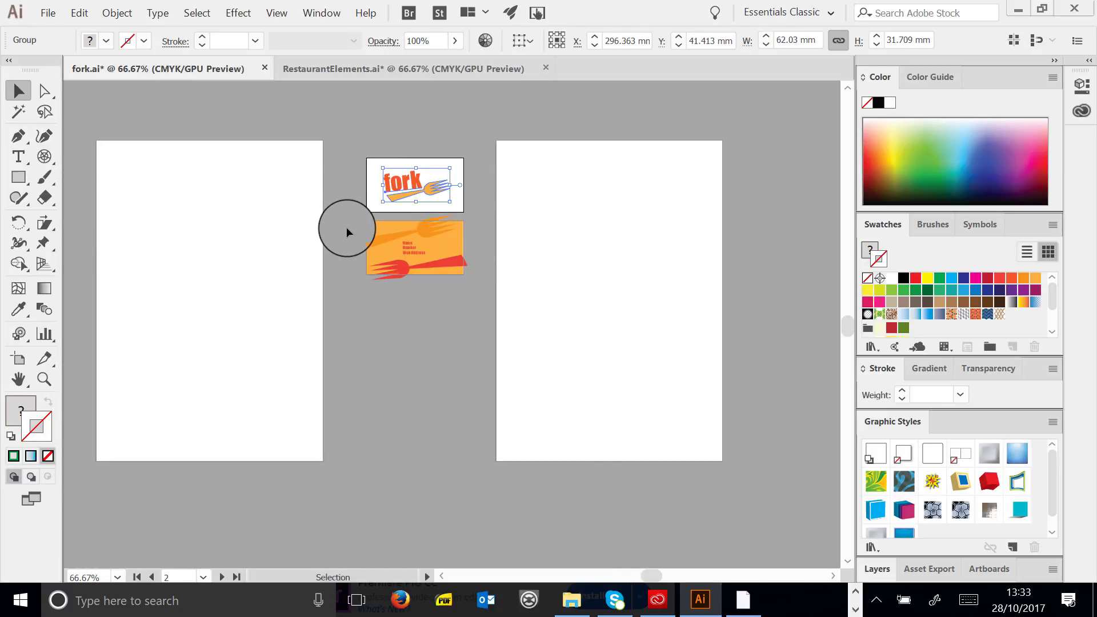
{"action": "left_click_drag", "start_coordinate": [456, 301], "coordinate": [455, 286]}
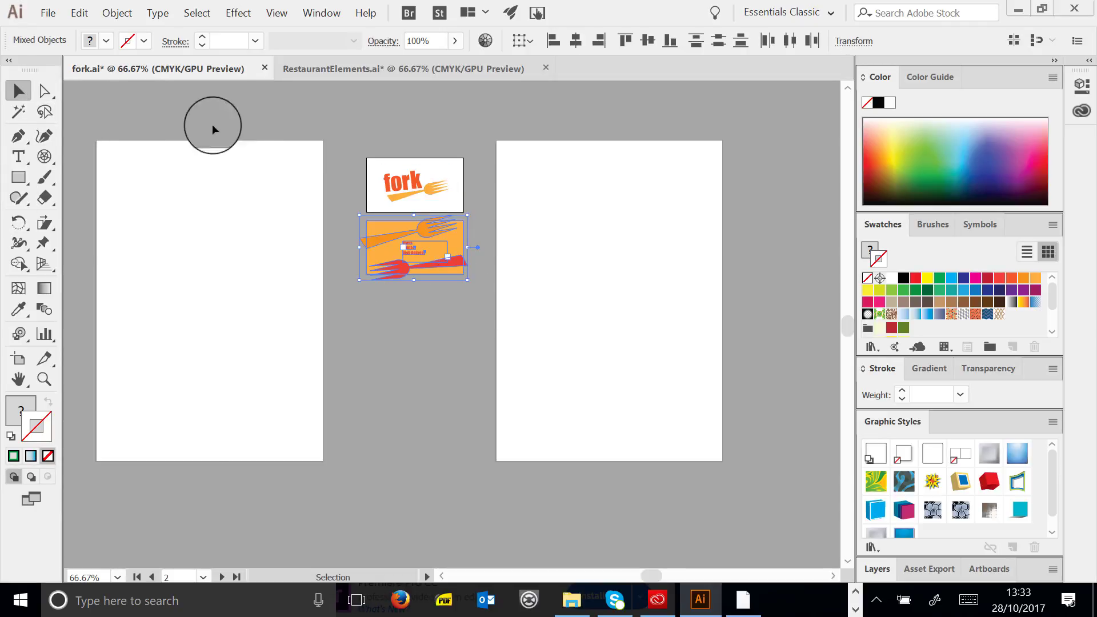
Duplicate the fork logo from the business card onto the first blank page and enlarge it to about 149 mm wide
{"action": "left_click", "coordinate": [448, 196]}
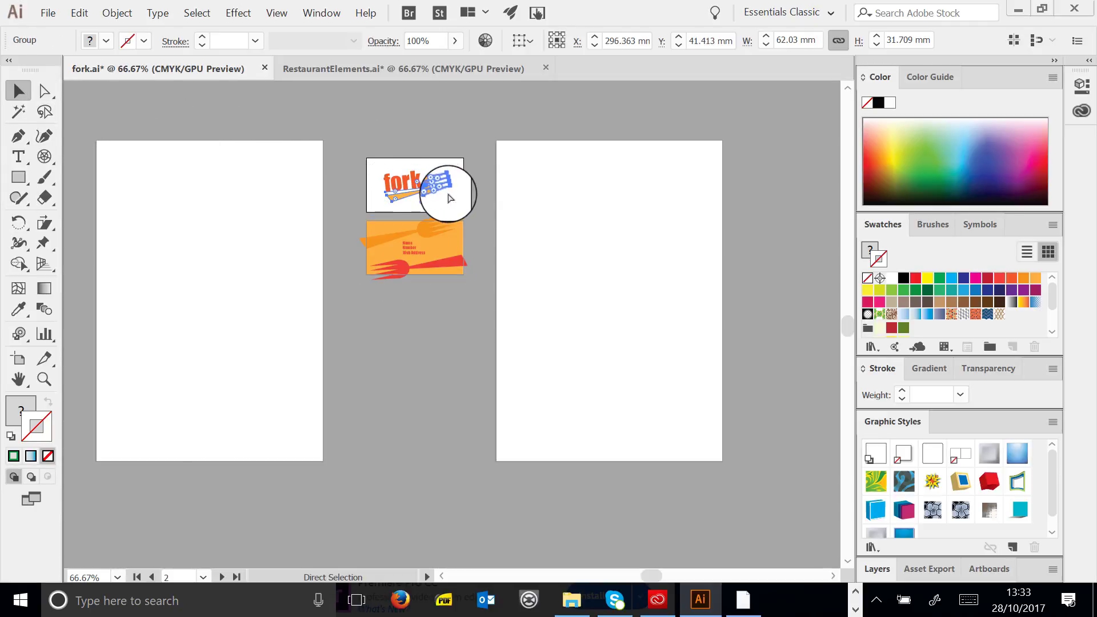
{"action": "left_click_drag", "start_coordinate": [446, 196], "coordinate": [305, 229], "text": "alt"}
{"action": "left_click_drag", "start_coordinate": [260, 290], "coordinate": [249, 286]}
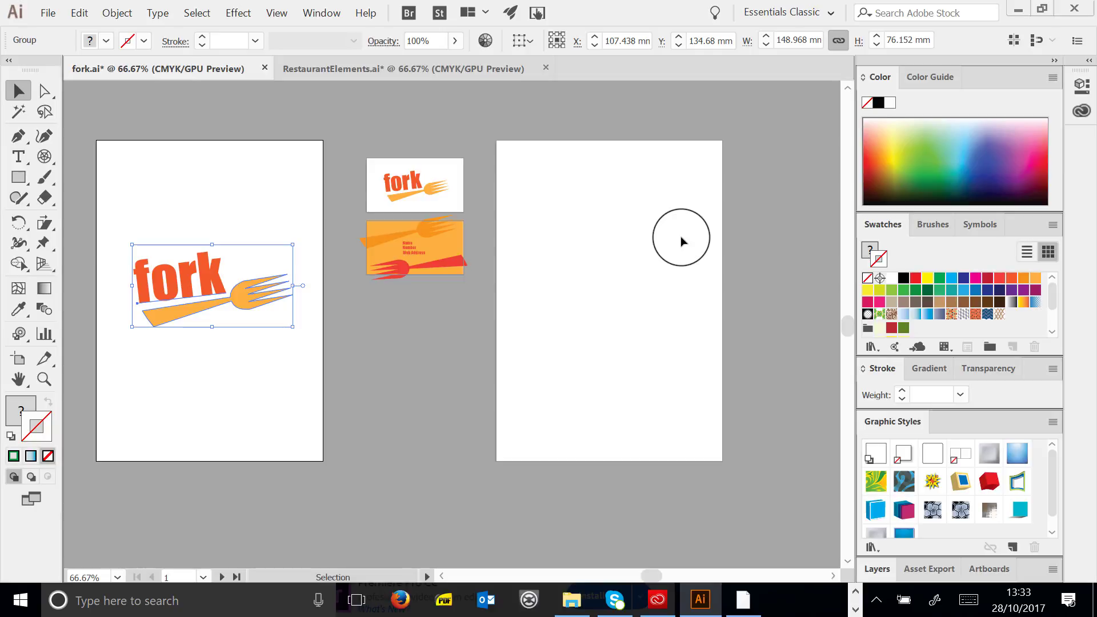
Look through the menu card designs and the Oktoberfest poster in RestaurantElements.ai for usable artwork
{"action": "left_click", "coordinate": [388, 70]}
{"action": "scroll", "coordinate": [583, 282], "scroll_direction": "down", "scroll_amount": 5}
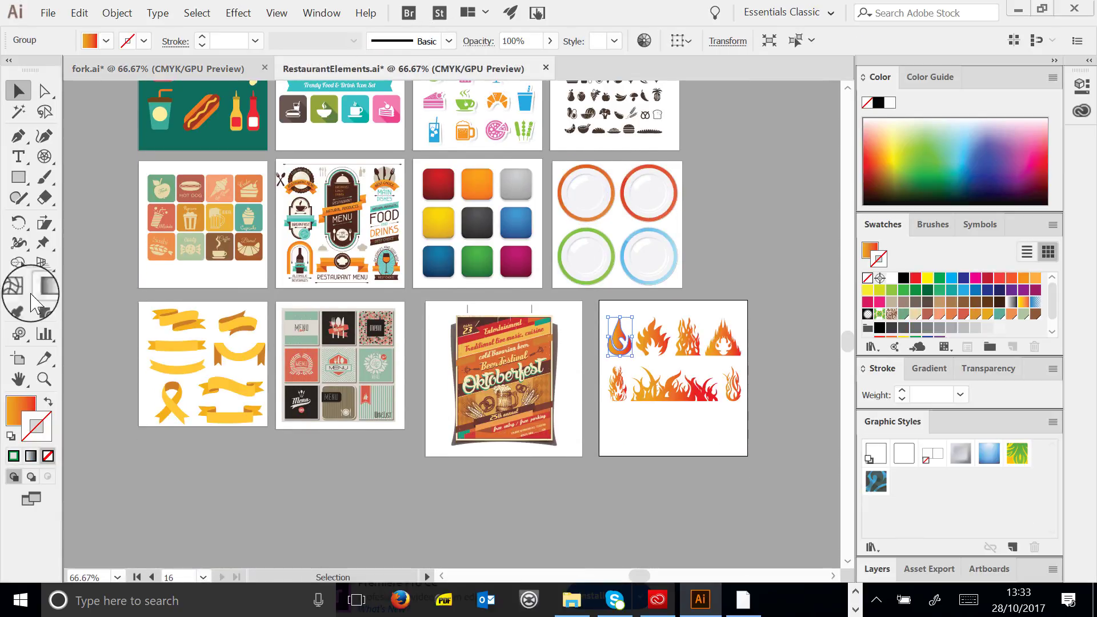
{"action": "left_click", "coordinate": [44, 378]}
{"action": "left_click", "coordinate": [300, 362]}
{"action": "left_click", "coordinate": [492, 371]}
{"action": "left_click", "coordinate": [518, 372]}
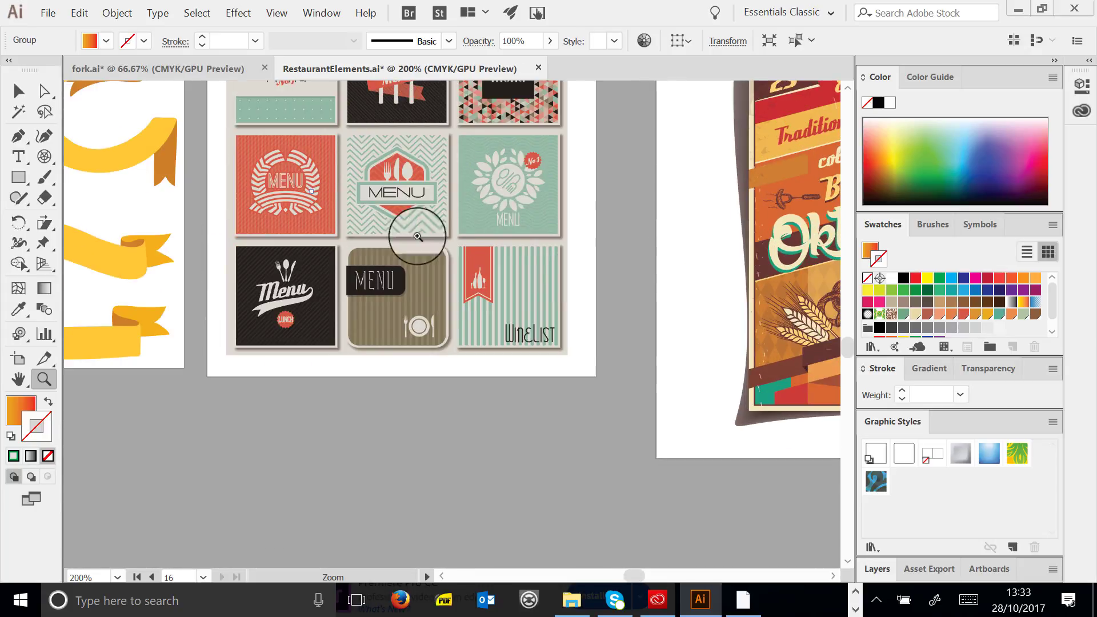
{"action": "left_click", "coordinate": [19, 90]}
{"action": "left_click", "coordinate": [311, 150]}
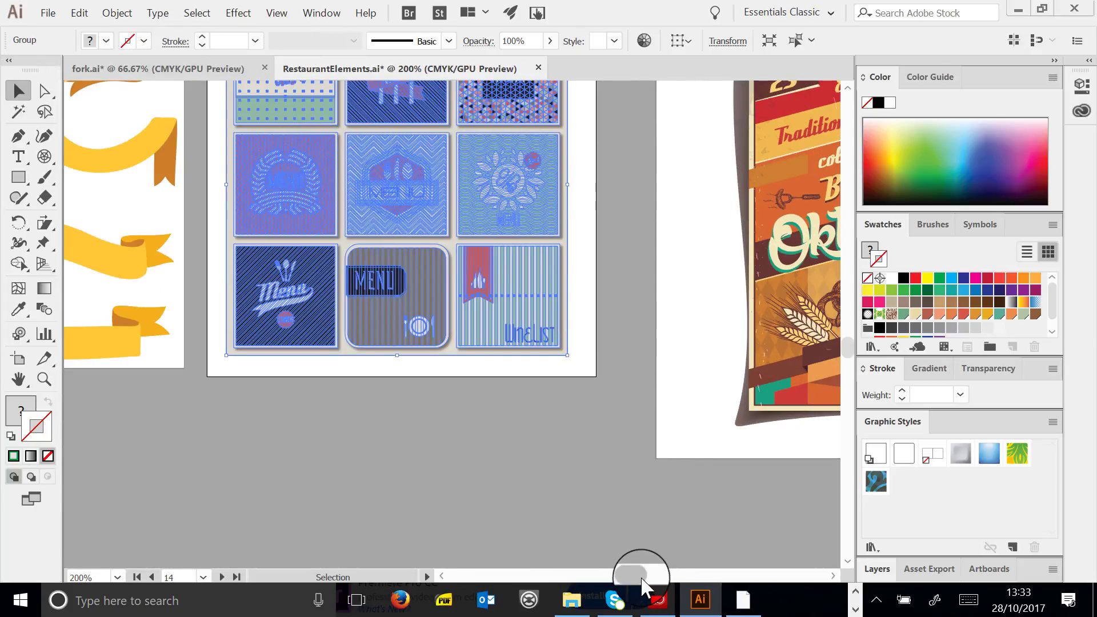
{"action": "left_click_drag", "start_coordinate": [643, 583], "coordinate": [645, 573]}
{"action": "scroll", "coordinate": [286, 228], "scroll_direction": "up", "scroll_amount": 2}
Try copying the Oktoberfest poster's orange background shape into fork.ai
{"action": "left_click", "coordinate": [382, 260]}
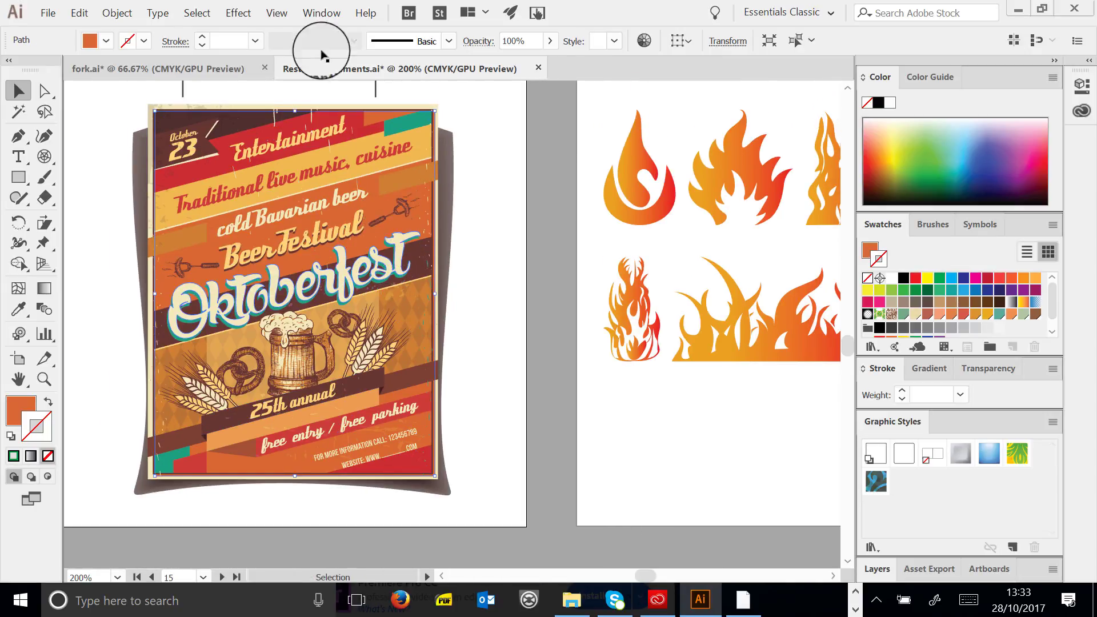
{"action": "left_click", "coordinate": [164, 67]}
{"action": "key", "text": "ctrl+v"}
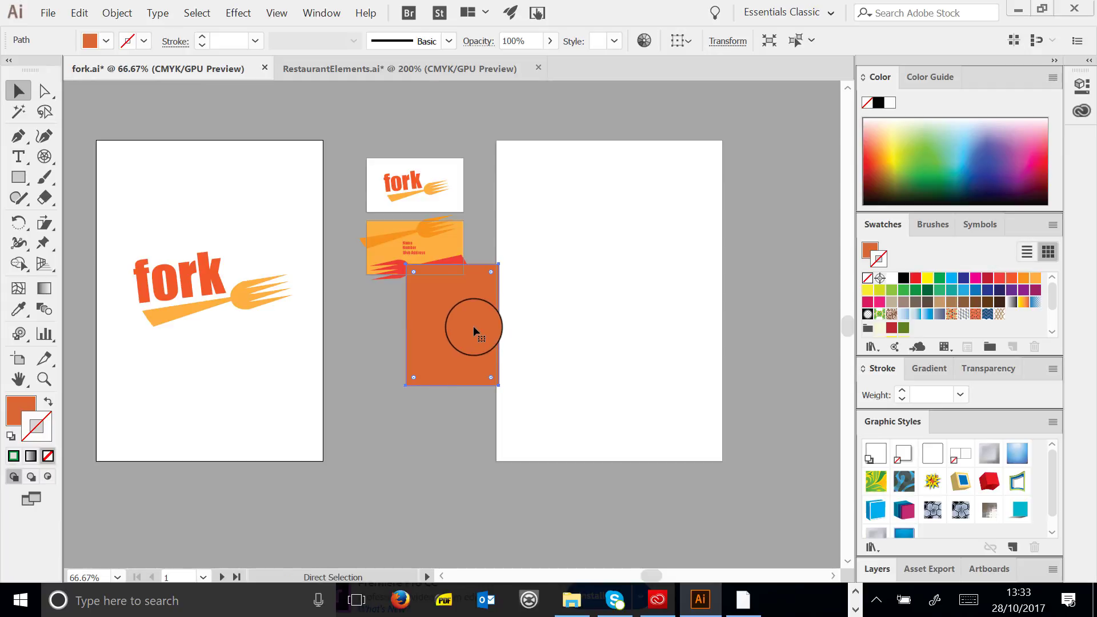
{"action": "key", "text": "ctrl+z"}
Copy the complete Oktoberfest poster artwork from RestaurantElements.ai and paste it into fork.ai
{"action": "left_click", "coordinate": [400, 69]}
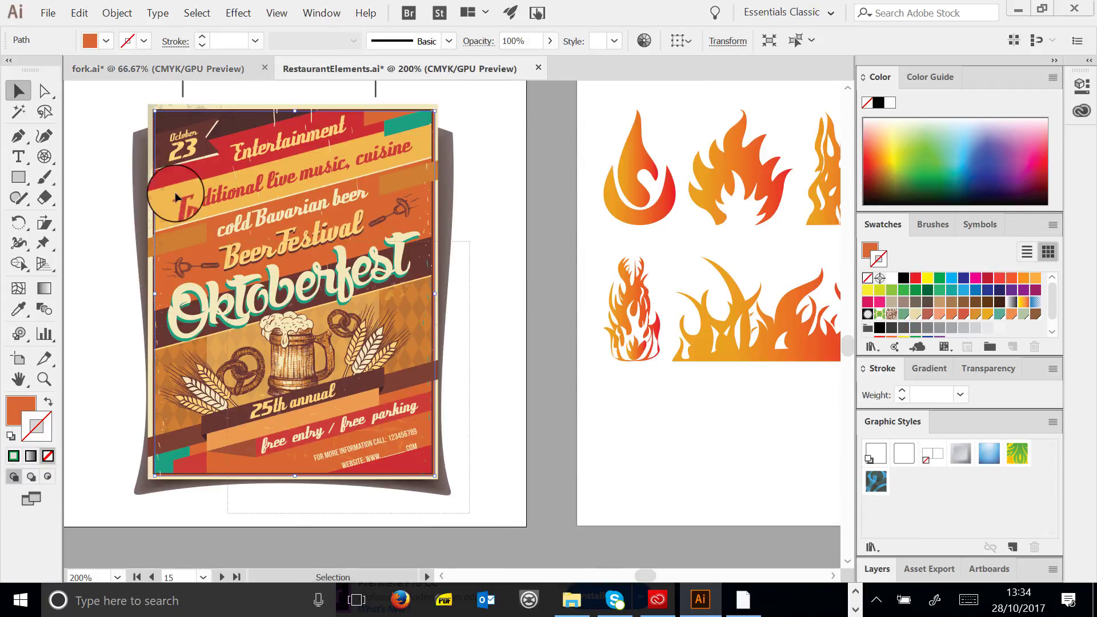
{"action": "key", "text": "ctrl+a"}
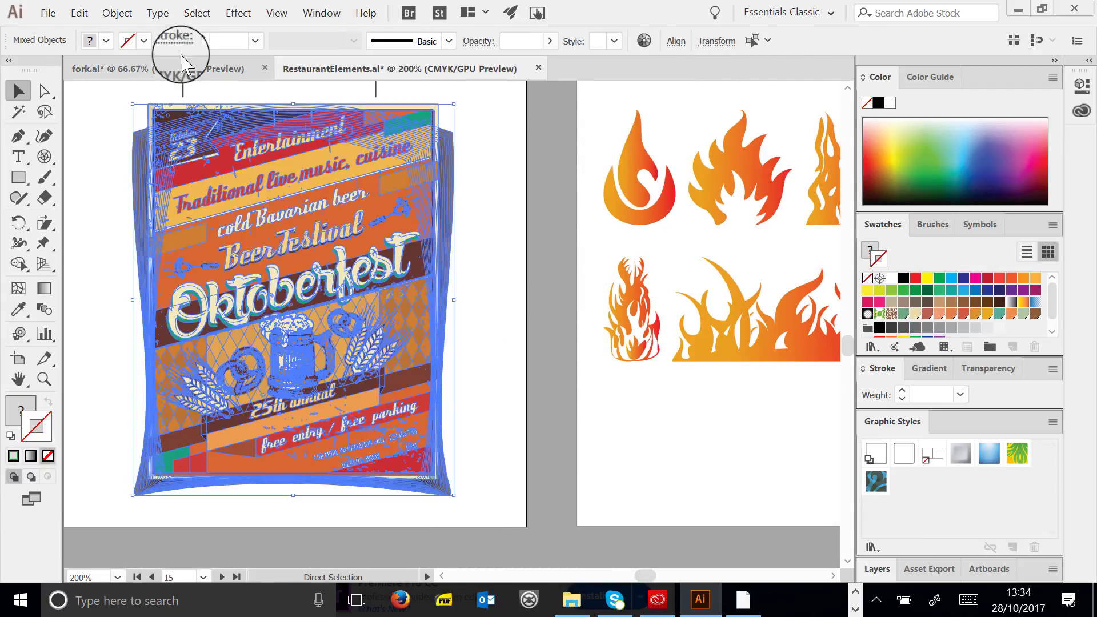
{"action": "key", "text": "ctrl+c"}
{"action": "left_click", "coordinate": [143, 69]}
{"action": "key", "text": "ctrl+v"}
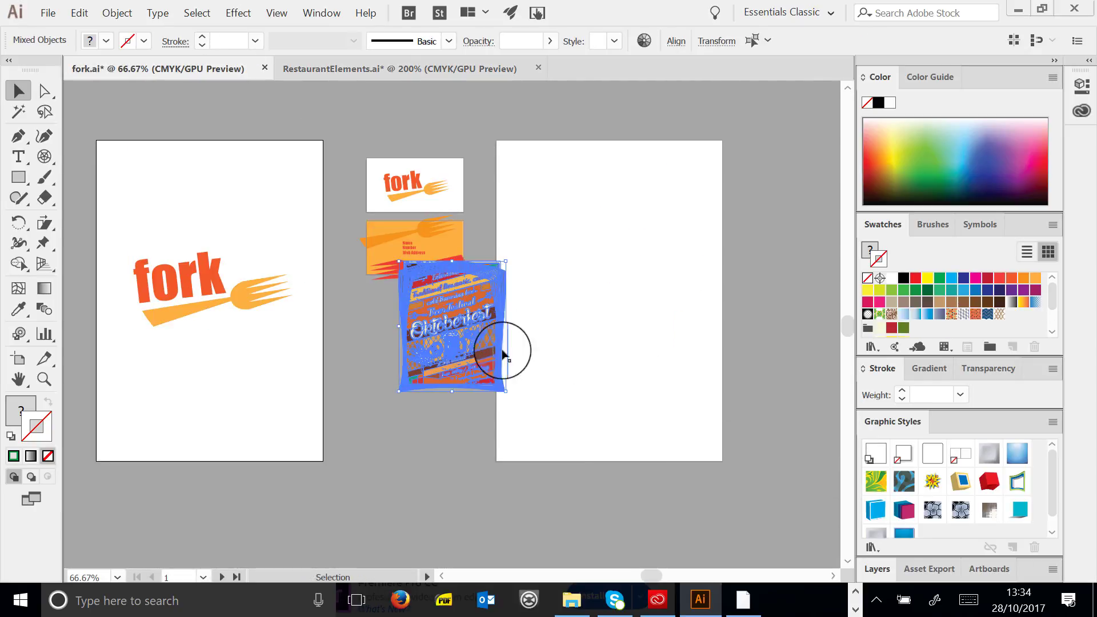
Enlarge the pasted Oktoberfest poster and position it to fit the second blank page
{"action": "left_click_drag", "start_coordinate": [505, 391], "coordinate": [649, 566]}
{"action": "left_click_drag", "start_coordinate": [591, 379], "coordinate": [679, 258]}
{"action": "left_click_drag", "start_coordinate": [739, 444], "coordinate": [706, 427]}
{"action": "left_click_drag", "start_coordinate": [646, 374], "coordinate": [657, 400]}
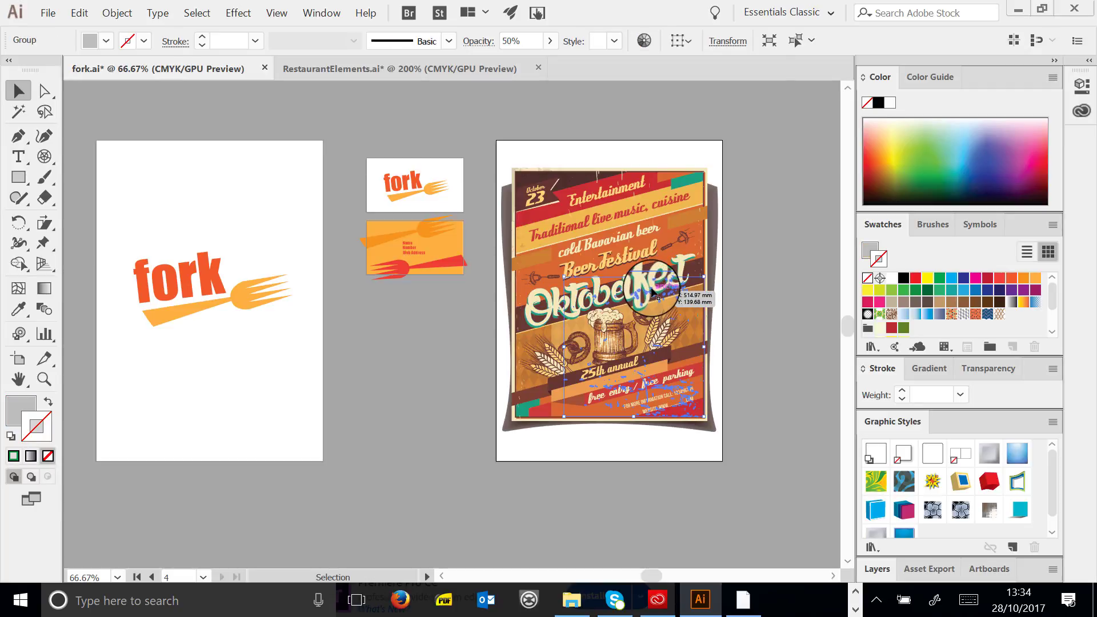
Delete the beer mug, pretzels, wheat and the lower text lines from "25th annual" down to the website details
{"action": "left_click", "coordinate": [609, 342]}
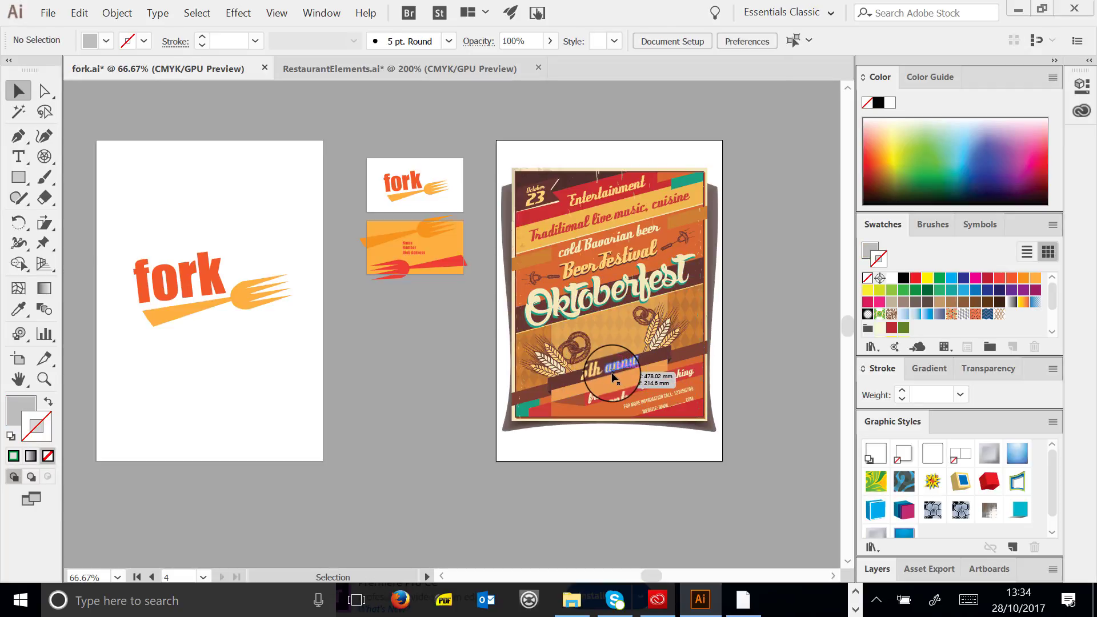
{"action": "left_click_drag", "start_coordinate": [608, 341], "coordinate": [662, 408]}
{"action": "left_click", "coordinate": [657, 336]}
{"action": "key", "text": "Delete"}
{"action": "key", "text": "Delete"}
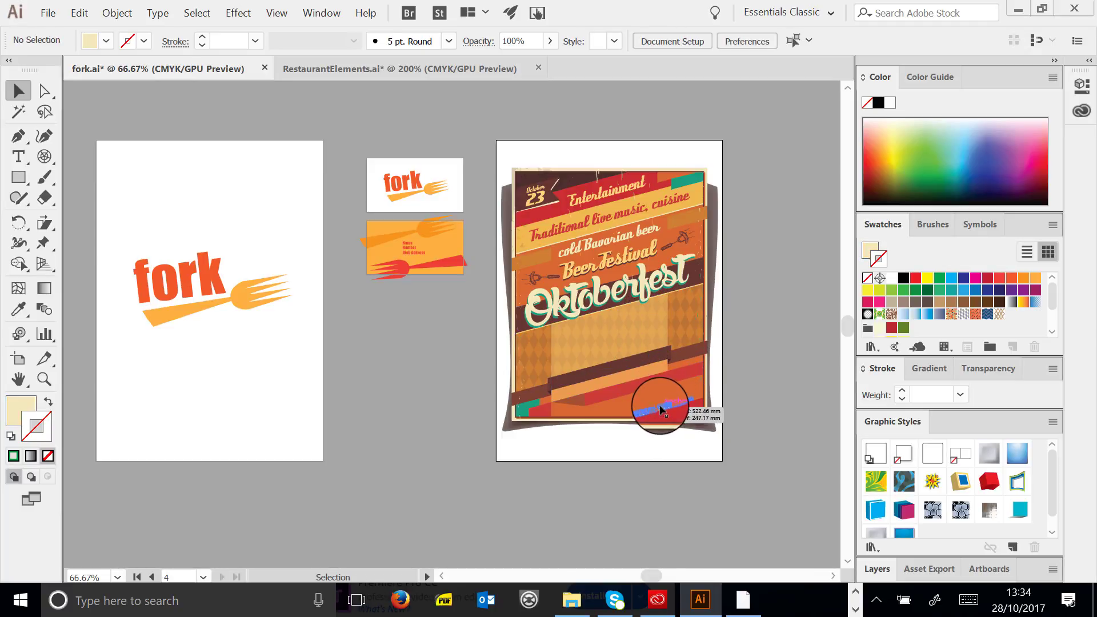
{"action": "left_click", "coordinate": [662, 410]}
{"action": "key", "text": "Delete"}
Delete the Oktoberfest and Beer Festival lettering with its shadows and the small fork ornaments beside it
{"action": "left_click", "coordinate": [616, 291]}
{"action": "key", "text": "Delete"}
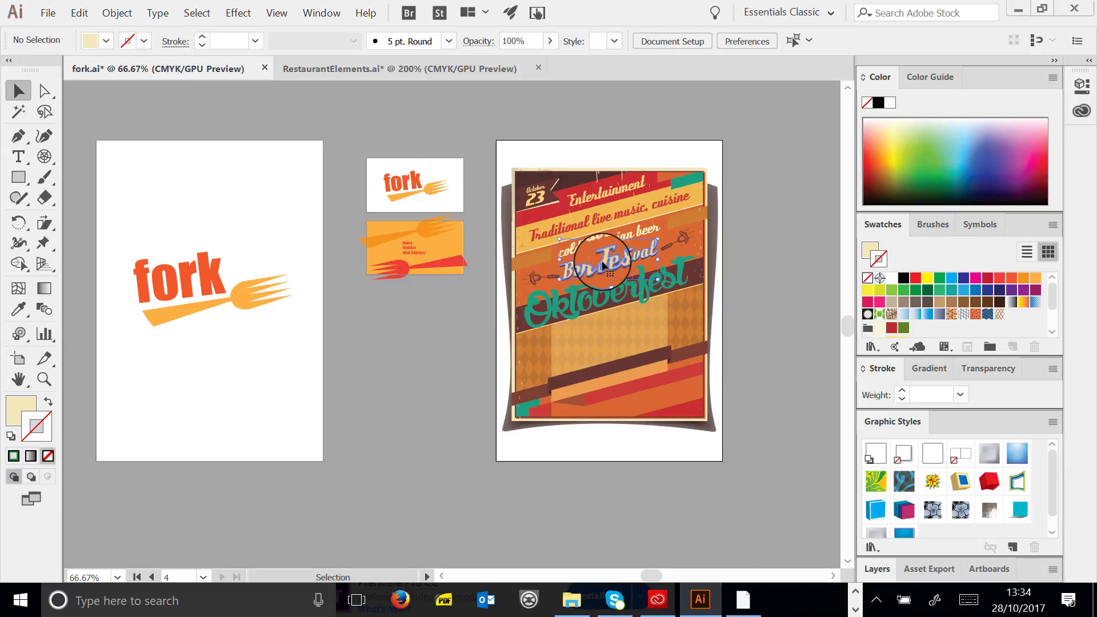
{"action": "left_click", "coordinate": [602, 261]}
{"action": "key", "text": "Delete"}
{"action": "left_click", "coordinate": [612, 291]}
{"action": "key", "text": "Delete"}
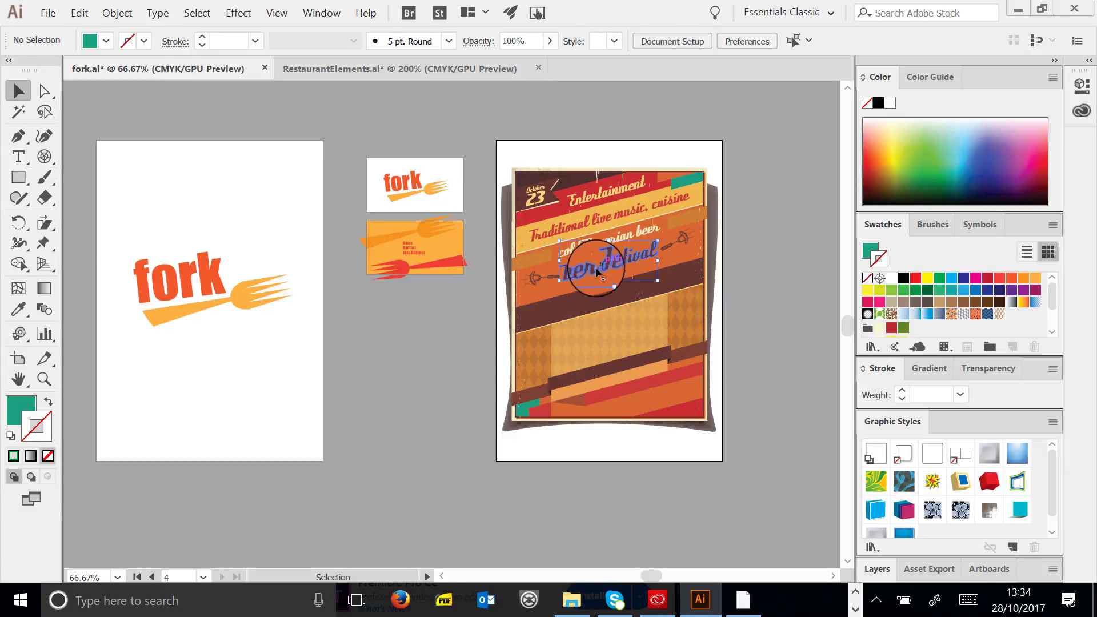
{"action": "left_click", "coordinate": [531, 273]}
{"action": "key", "text": "Delete"}
{"action": "left_click", "coordinate": [660, 237]}
{"action": "key", "text": "Delete"}
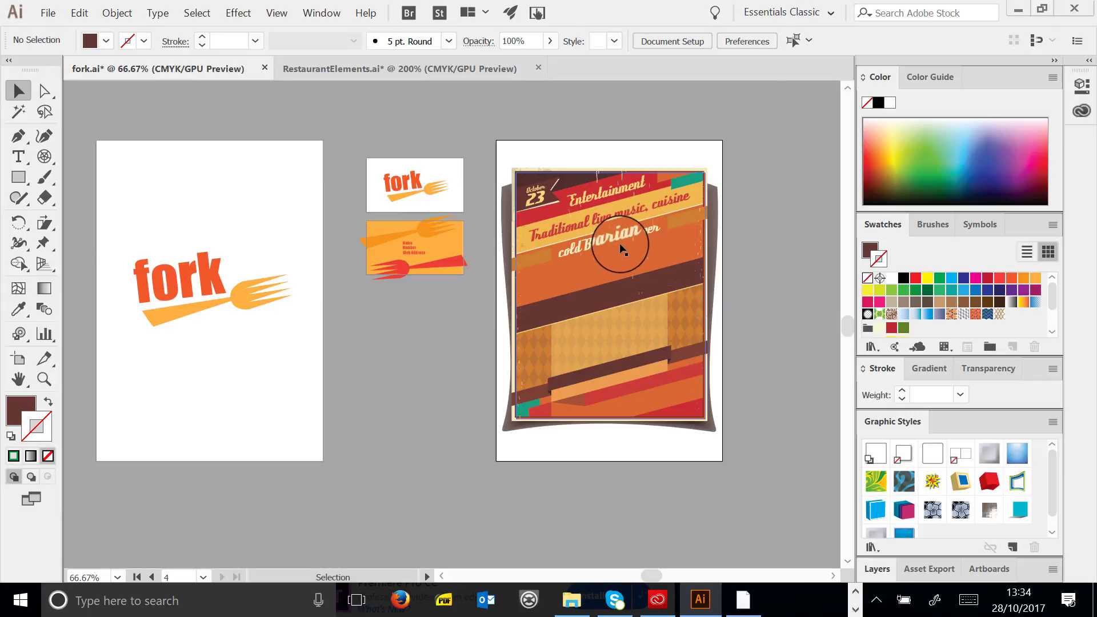
Delete the "cold Bavarian beer", "Traditional live music, cuisine" and "Entertainment" lettering from the poster
{"action": "left_click", "coordinate": [622, 244]}
{"action": "key", "text": "Delete"}
{"action": "left_click", "coordinate": [605, 220]}
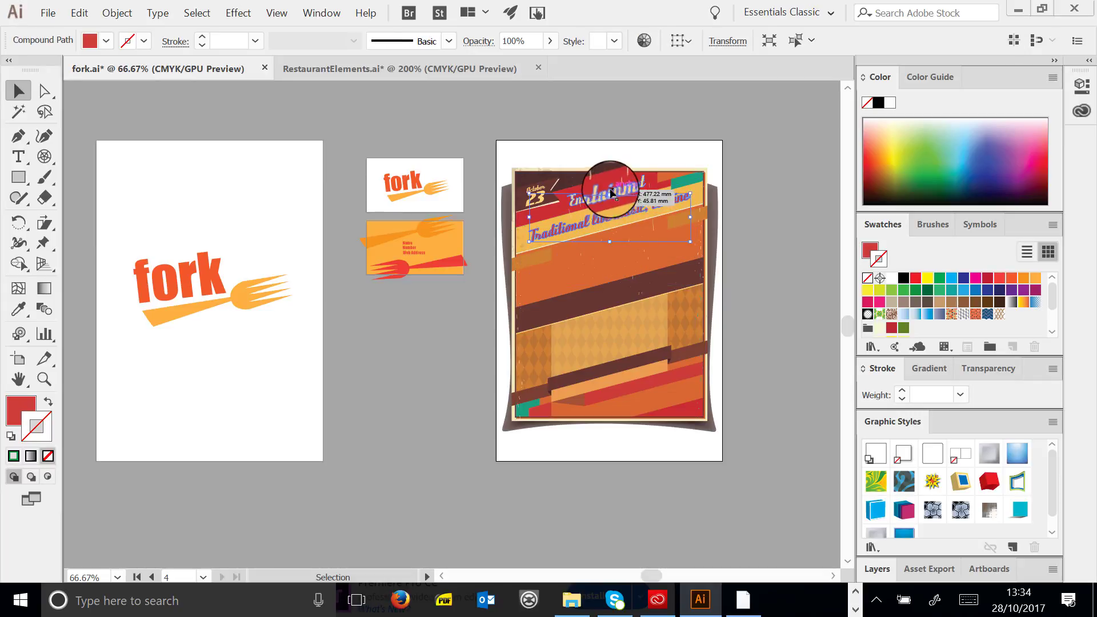
{"action": "key", "text": "Delete"}
{"action": "left_click", "coordinate": [602, 196]}
{"action": "key", "text": "Delete"}
Delete the October 23 date, its dark ribbon shape and the speckled texture over the poster's upper-left corner
{"action": "left_click", "coordinate": [532, 189]}
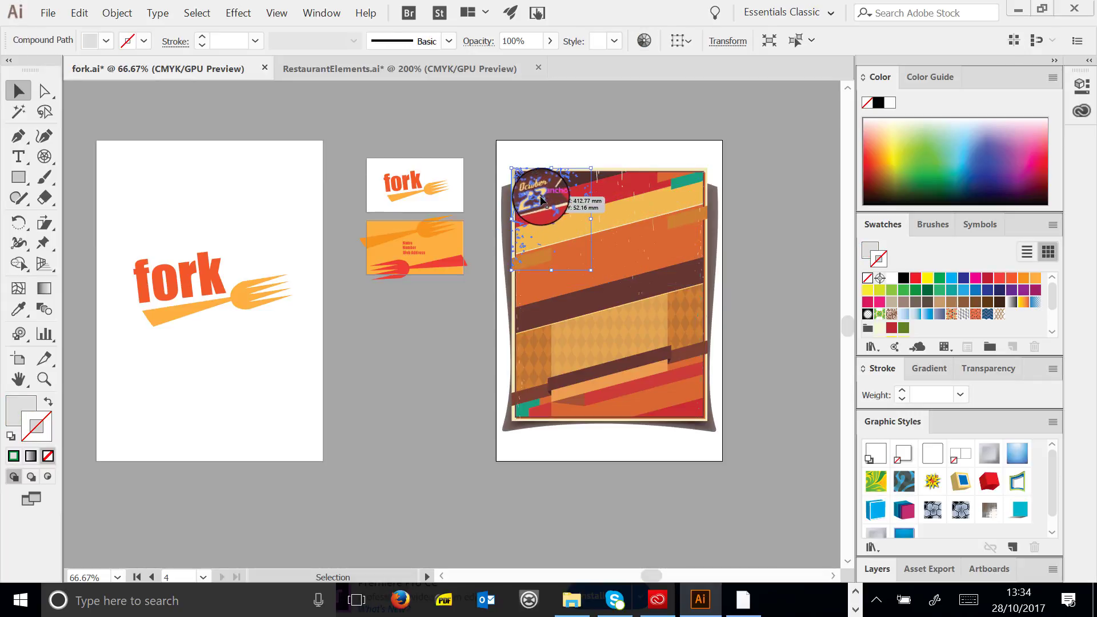
{"action": "key", "text": "Delete"}
{"action": "left_click", "coordinate": [538, 199]}
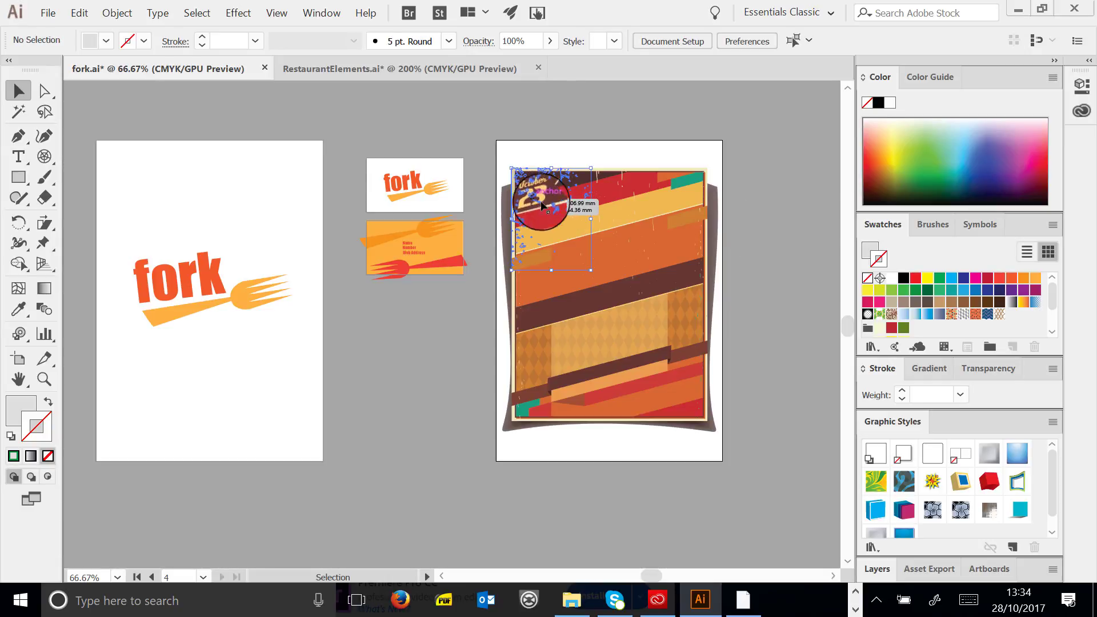
{"action": "key", "text": "Delete"}
{"action": "left_click", "coordinate": [538, 200]}
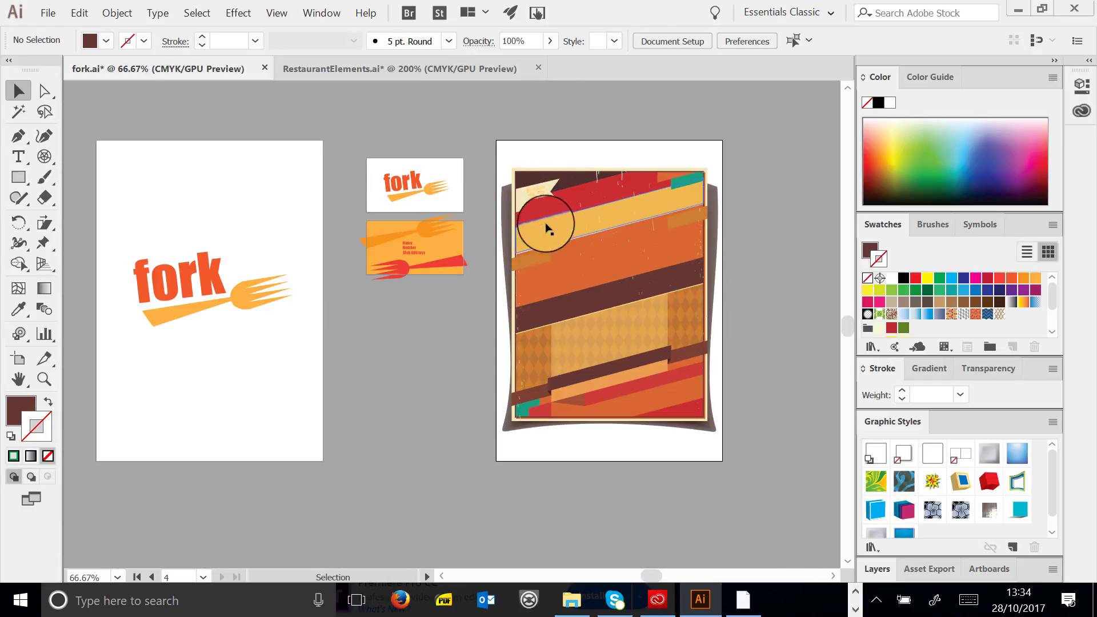
{"action": "key", "text": "Delete"}
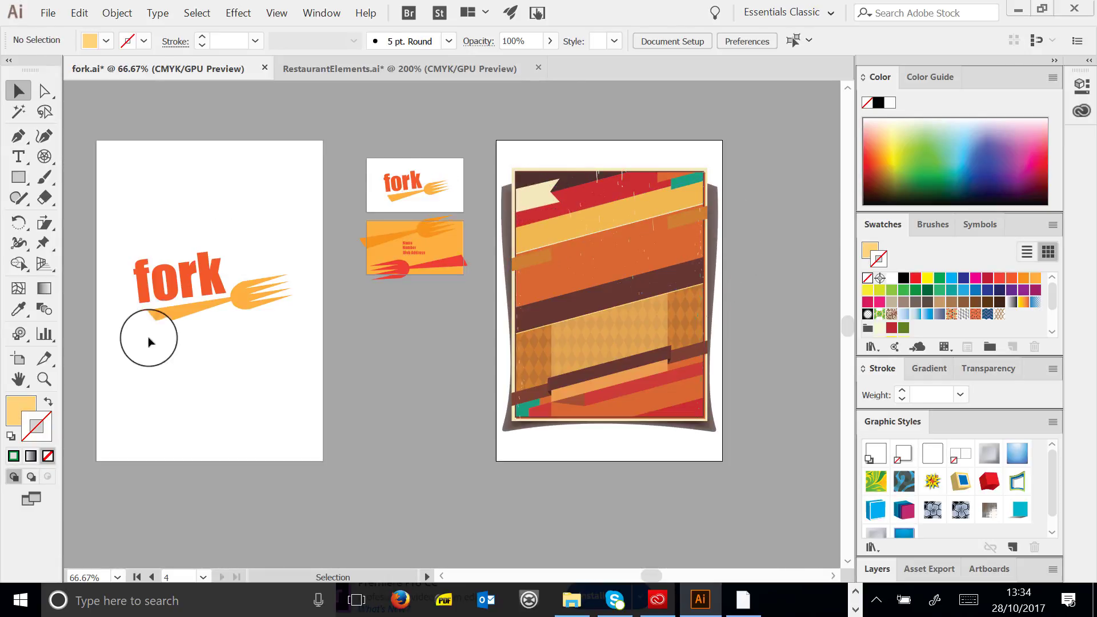
Copy the fork logo from the first page onto the upper half of the poster and scale it to about 142 mm wide
{"action": "left_click", "coordinate": [215, 314]}
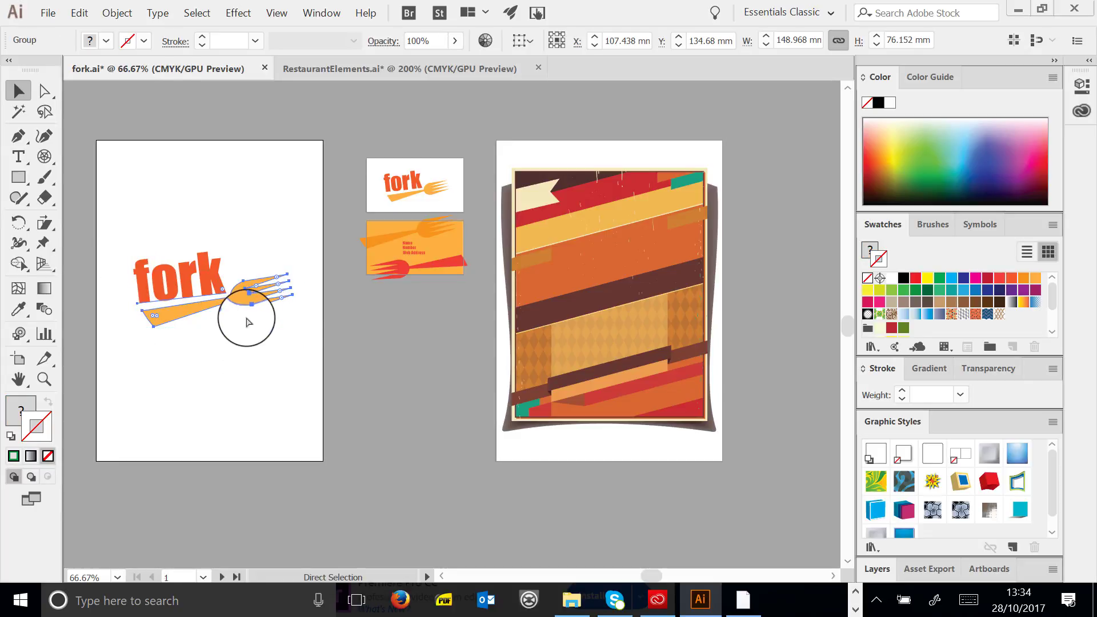
{"action": "key", "text": "ctrl+c"}
{"action": "key", "text": "ctrl+v"}
{"action": "left_click_drag", "start_coordinate": [429, 334], "coordinate": [589, 262]}
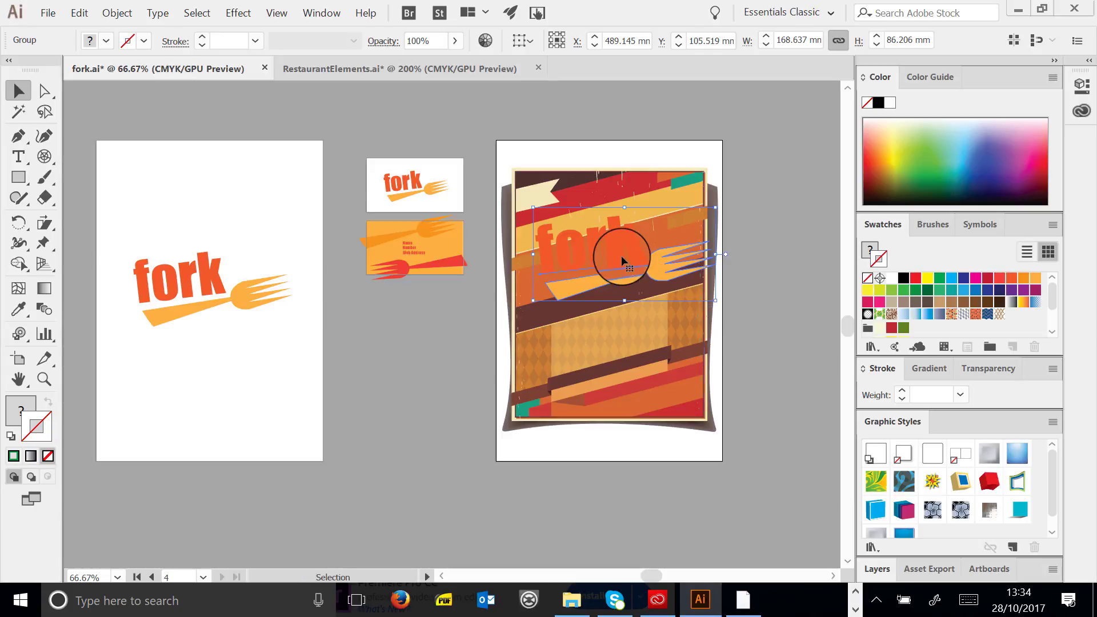
{"action": "left_click_drag", "start_coordinate": [715, 300], "coordinate": [686, 285]}
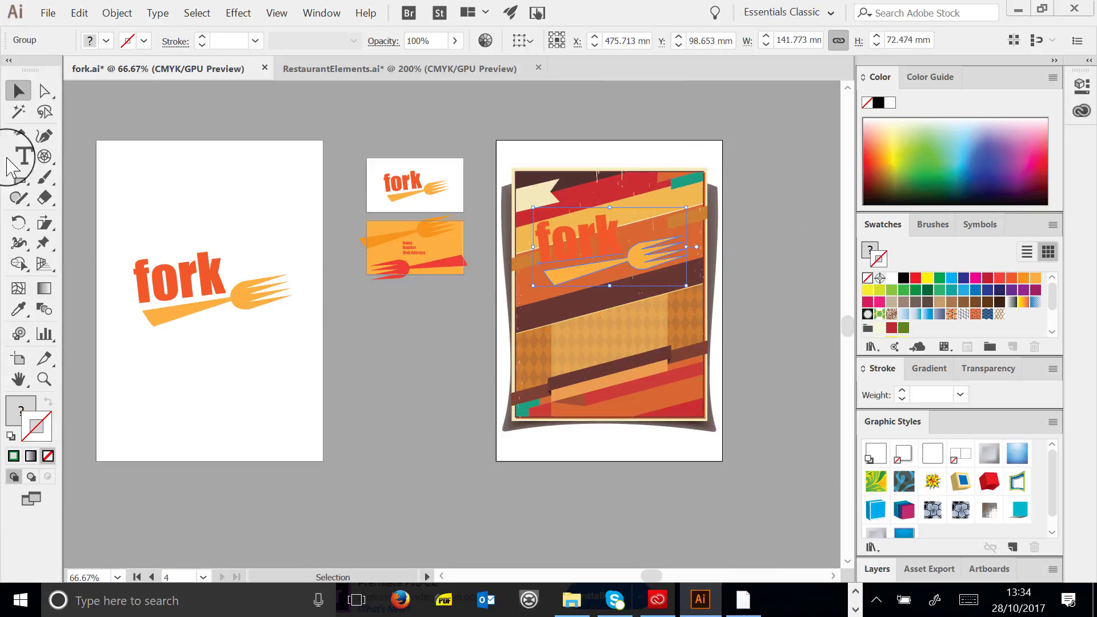
Draw a light orange rectangle over the poster's fork logo and send it backward behind the logo
{"action": "left_click", "coordinate": [18, 177]}
{"action": "mouse_move", "coordinate": [531, 205]}
{"action": "left_mouse_down"}
{"action": "mouse_move", "coordinate": [661, 306]}
{"action": "mouse_move", "coordinate": [690, 305]}
{"action": "left_mouse_up"}
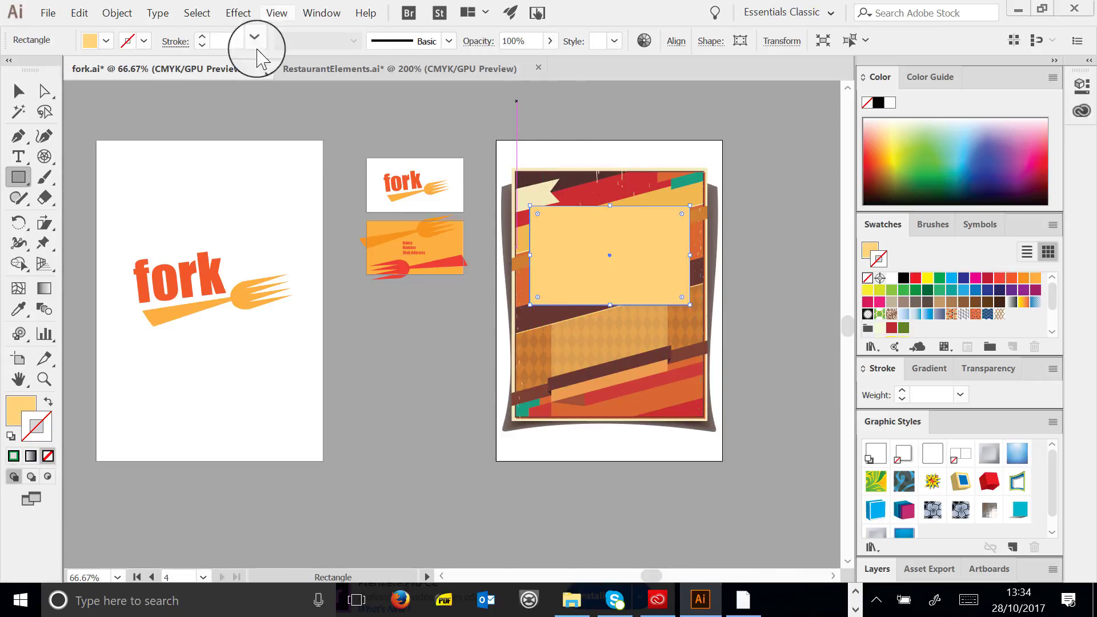
{"action": "left_click", "coordinate": [116, 13]}
{"action": "mouse_move", "coordinate": [159, 54]}
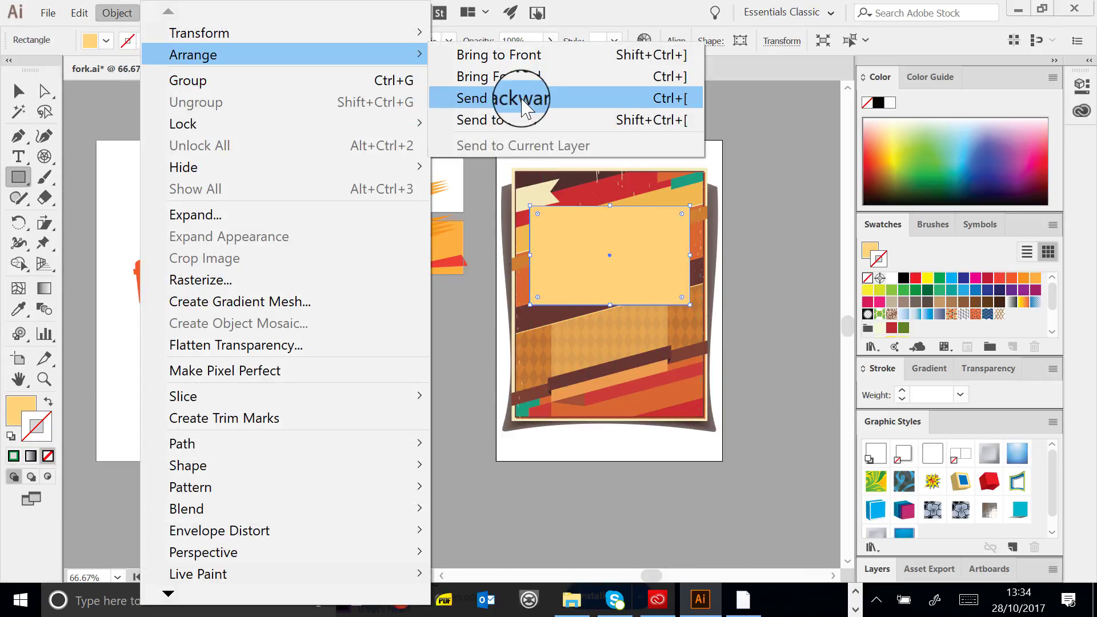
{"action": "left_click", "coordinate": [538, 97]}
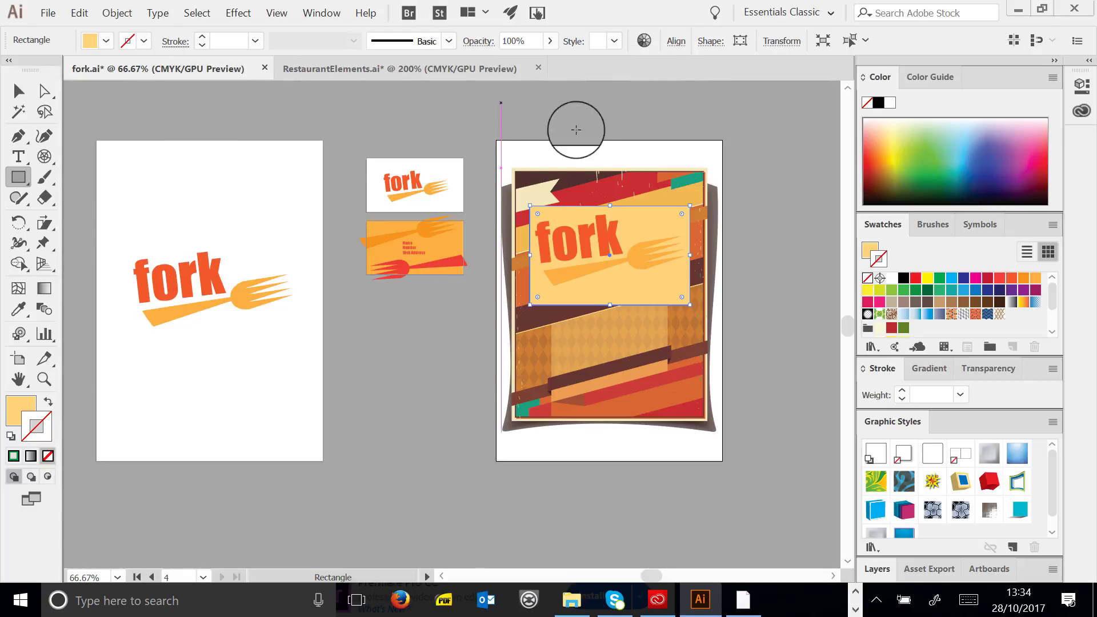
Lower the opacity of the light orange rectangle behind the logo to 63%
{"action": "left_click", "coordinate": [18, 90]}
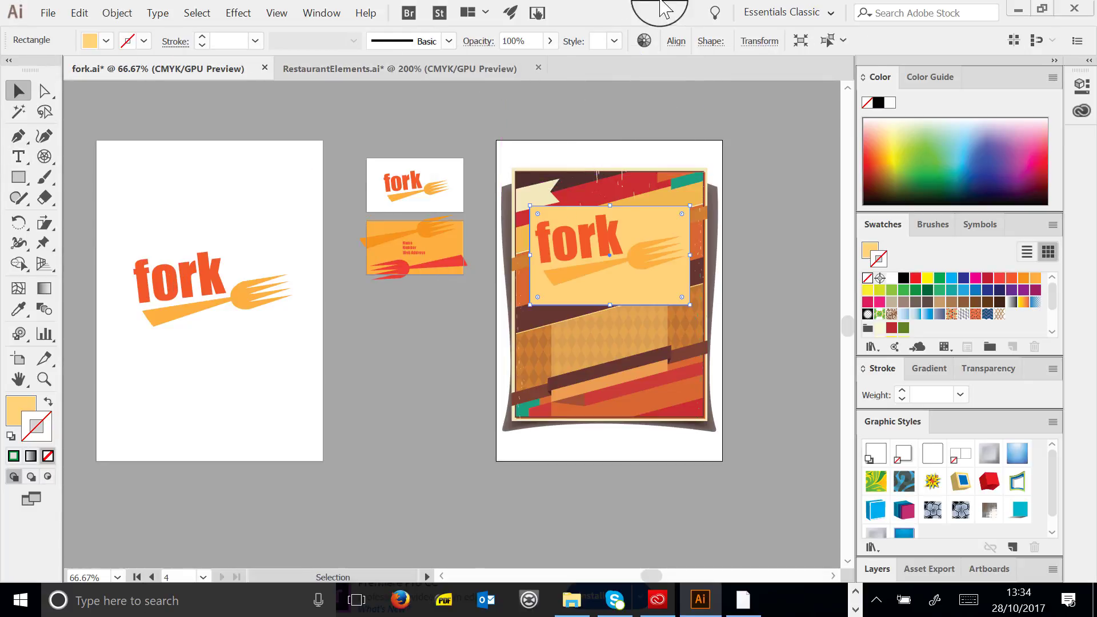
{"action": "left_click", "coordinate": [550, 41]}
{"action": "mouse_move", "coordinate": [542, 61]}
{"action": "left_mouse_down"}
{"action": "mouse_move", "coordinate": [509, 65]}
{"action": "mouse_move", "coordinate": [523, 63]}
{"action": "left_mouse_up"}
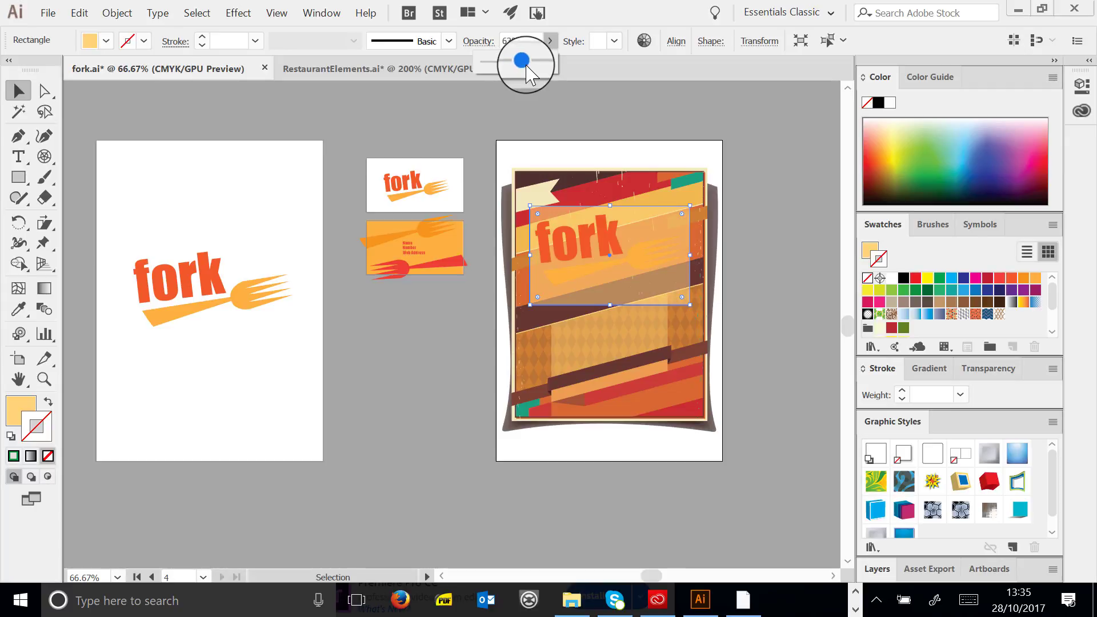
Apply a black Multiply drop shadow to the poster's fork logo with 75% opacity, 1 mm offsets and 1 mm blur
{"action": "left_click", "coordinate": [668, 258]}
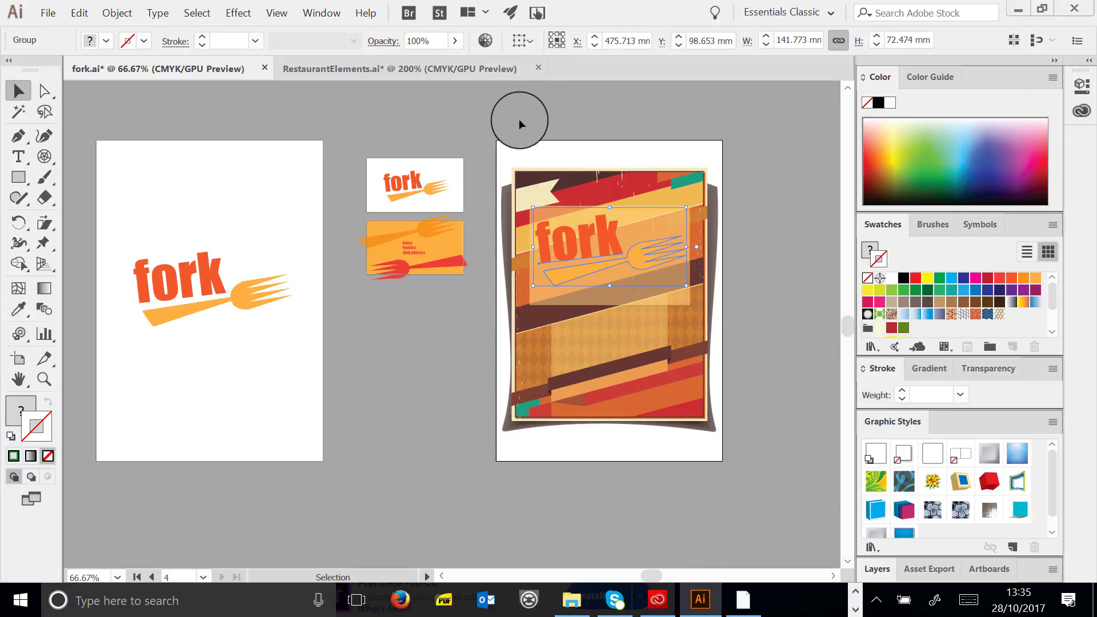
{"action": "left_click", "coordinate": [239, 12]}
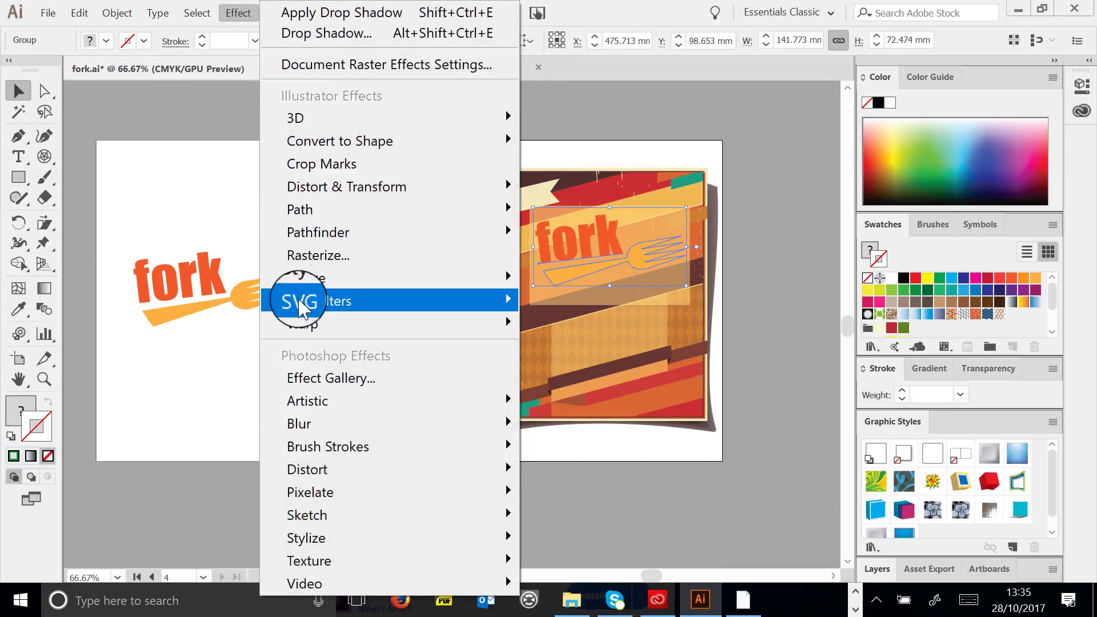
{"action": "mouse_move", "coordinate": [309, 277]}
{"action": "left_click", "coordinate": [246, 280]}
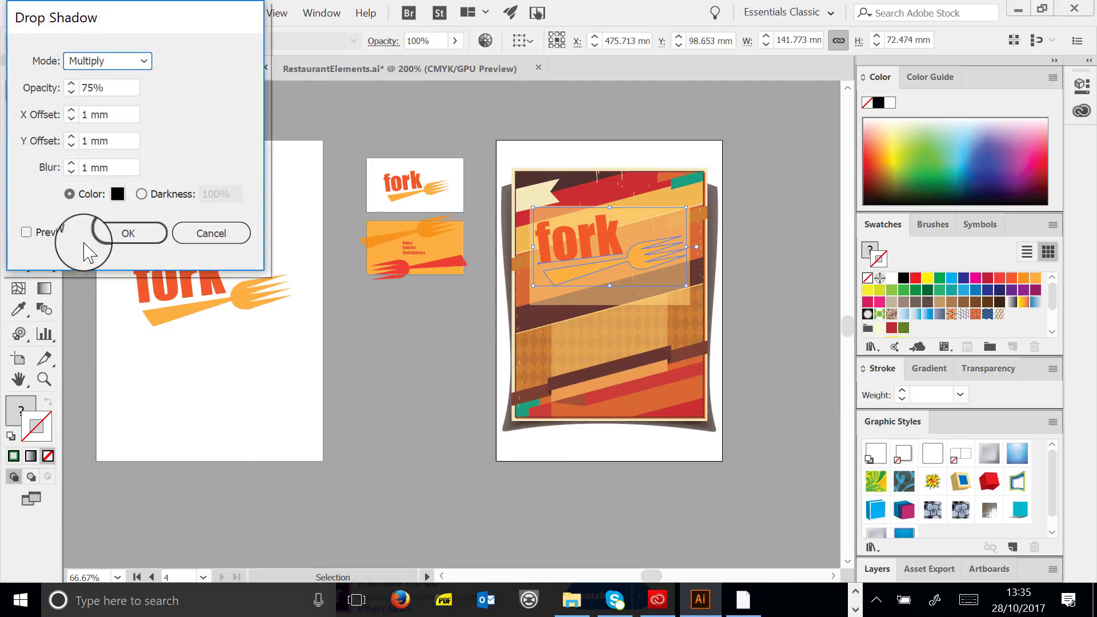
{"action": "left_click", "coordinate": [122, 233]}
{"action": "left_click", "coordinate": [780, 315]}
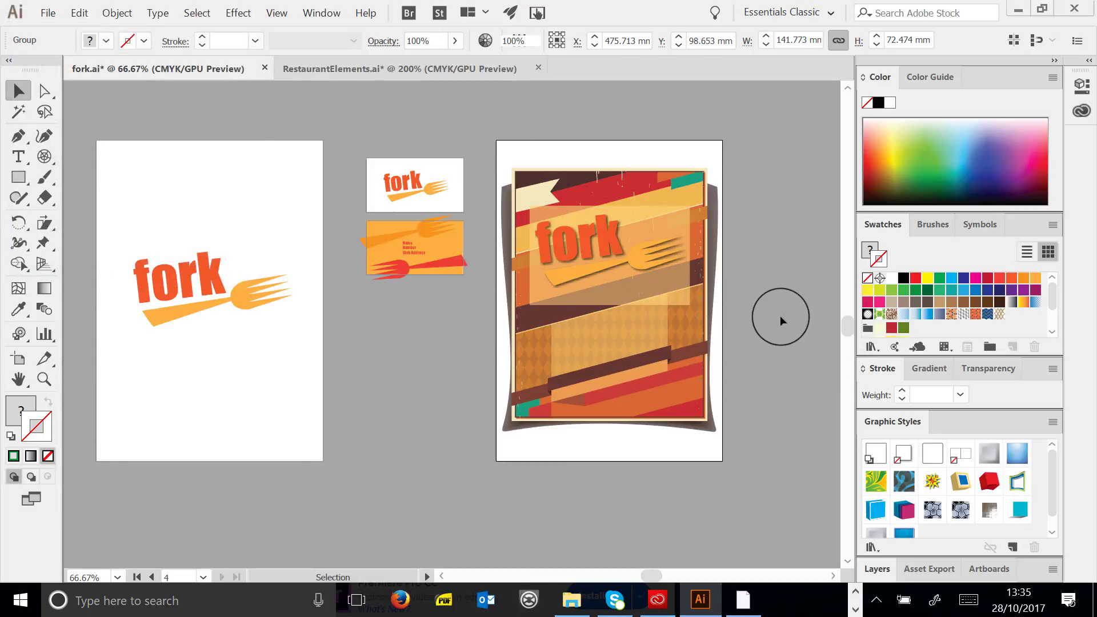
Stretch the translucent rectangle's lower edge down to near the bottom of the poster artwork
{"action": "left_click", "coordinate": [609, 305]}
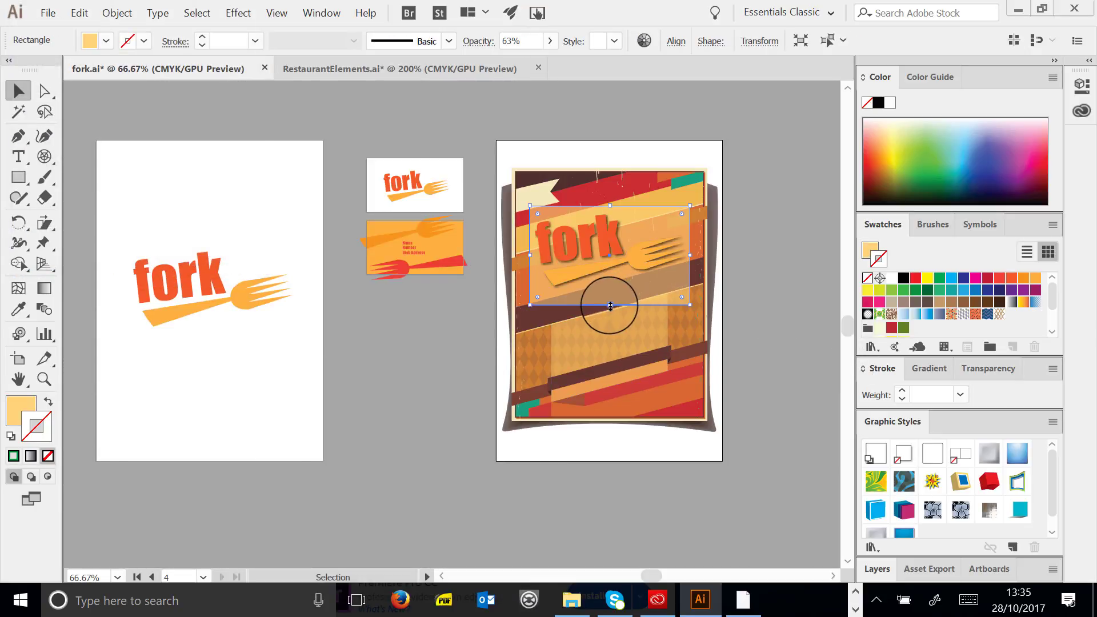
{"action": "left_click_drag", "start_coordinate": [610, 305], "coordinate": [610, 395]}
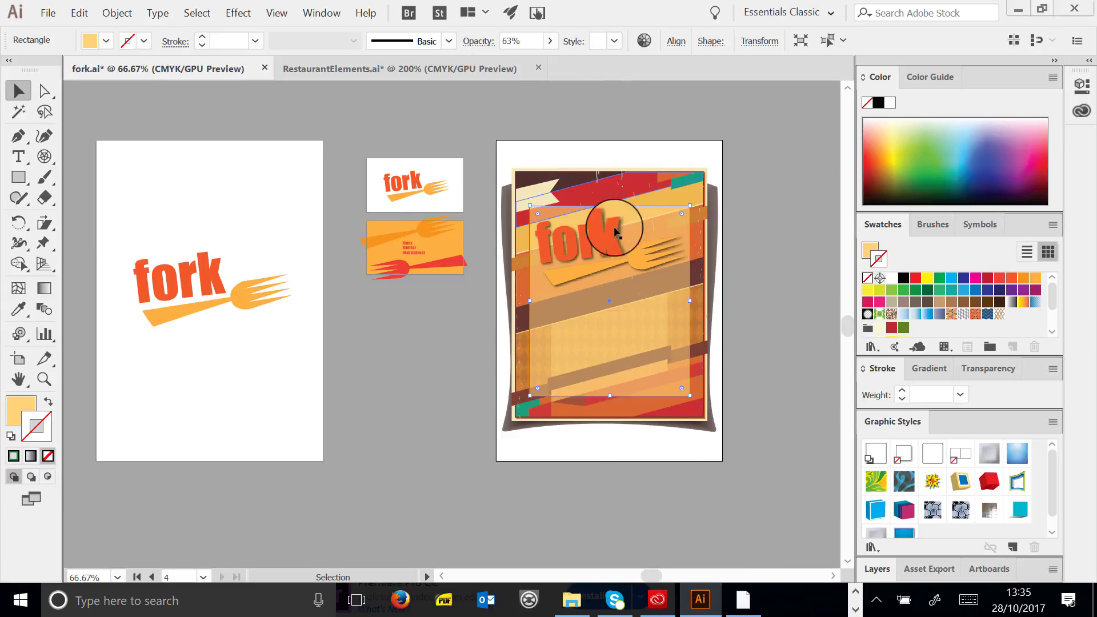
{"action": "left_click", "coordinate": [809, 266]}
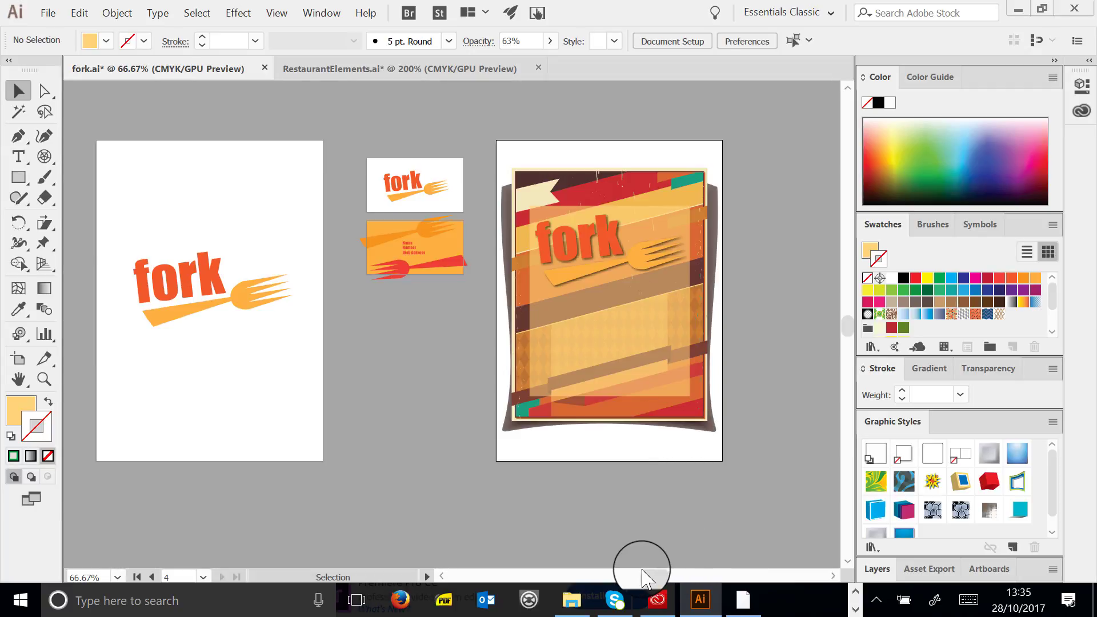
Save the changes to the fork.ai document
{"action": "left_click_drag", "start_coordinate": [653, 576], "coordinate": [652, 576]}
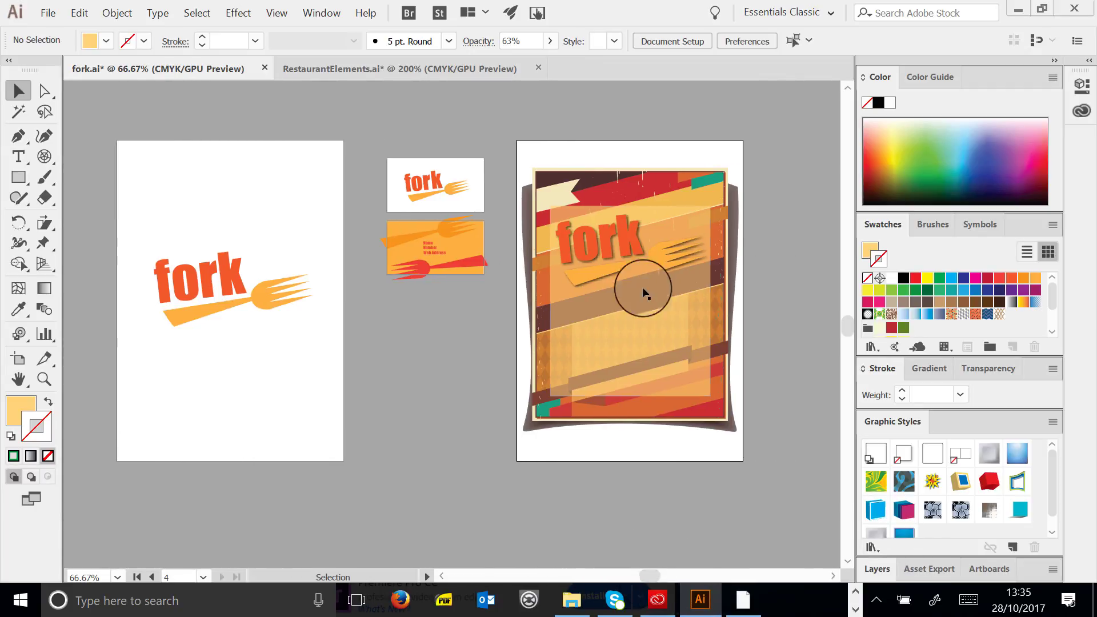
{"action": "left_click", "coordinate": [49, 14]}
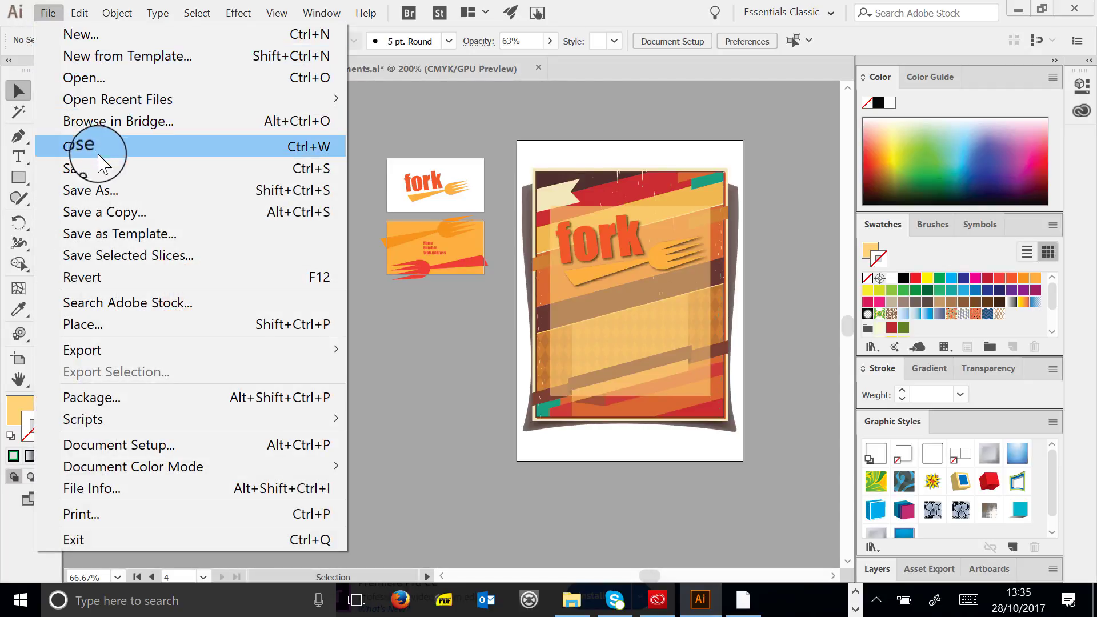
{"action": "left_click", "coordinate": [80, 168]}
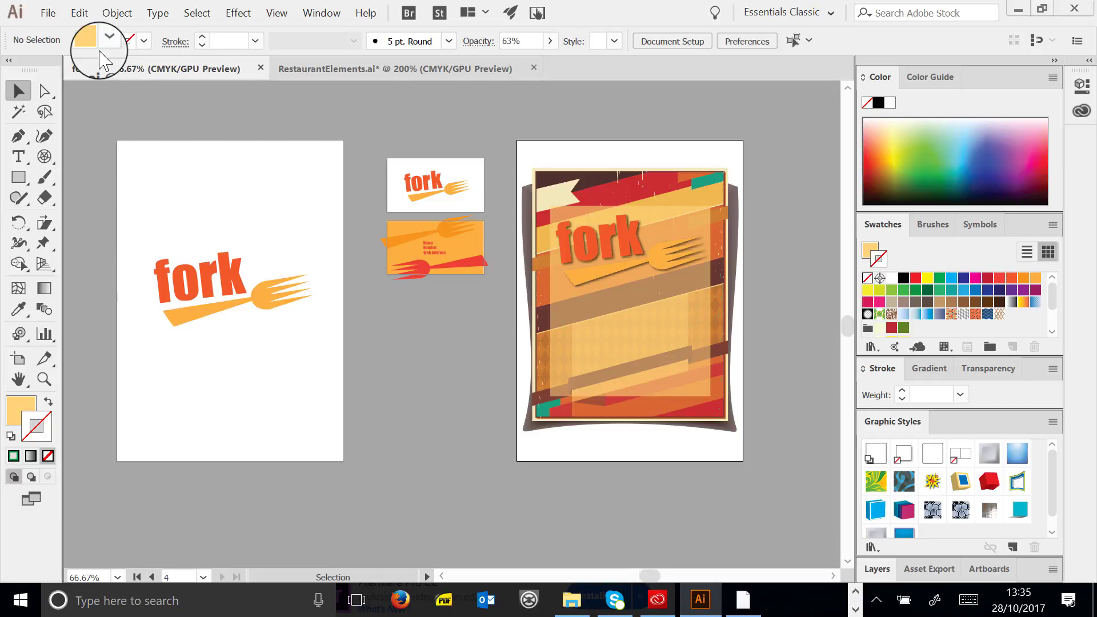
Save the document under the name fork in Adobe PDF format with the artboard range 1-4
{"action": "left_click", "coordinate": [48, 14]}
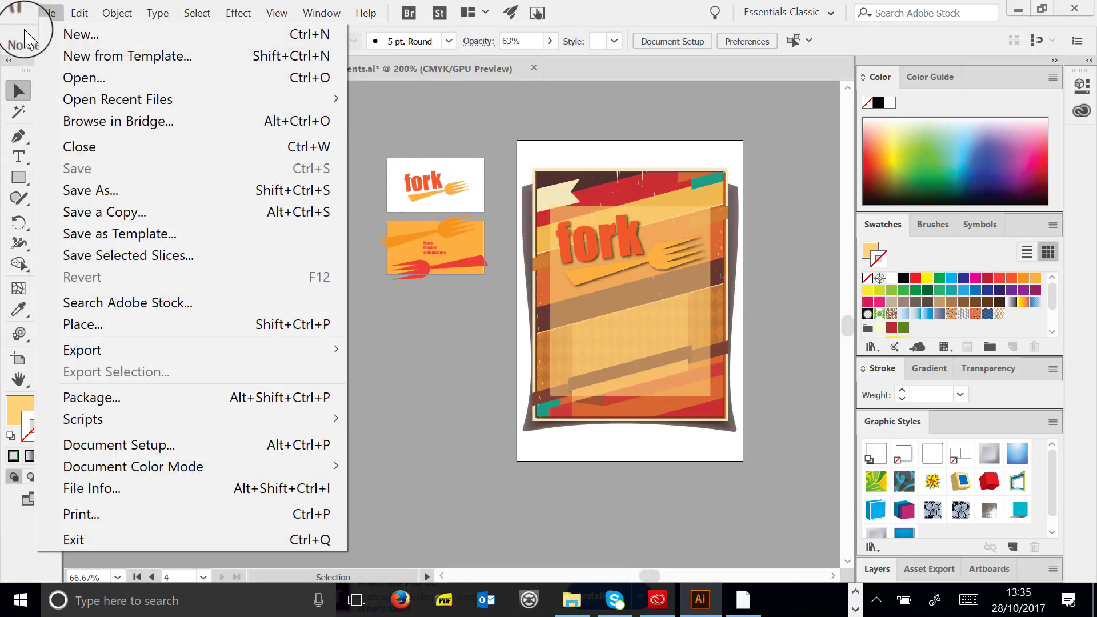
{"action": "left_click", "coordinate": [81, 190]}
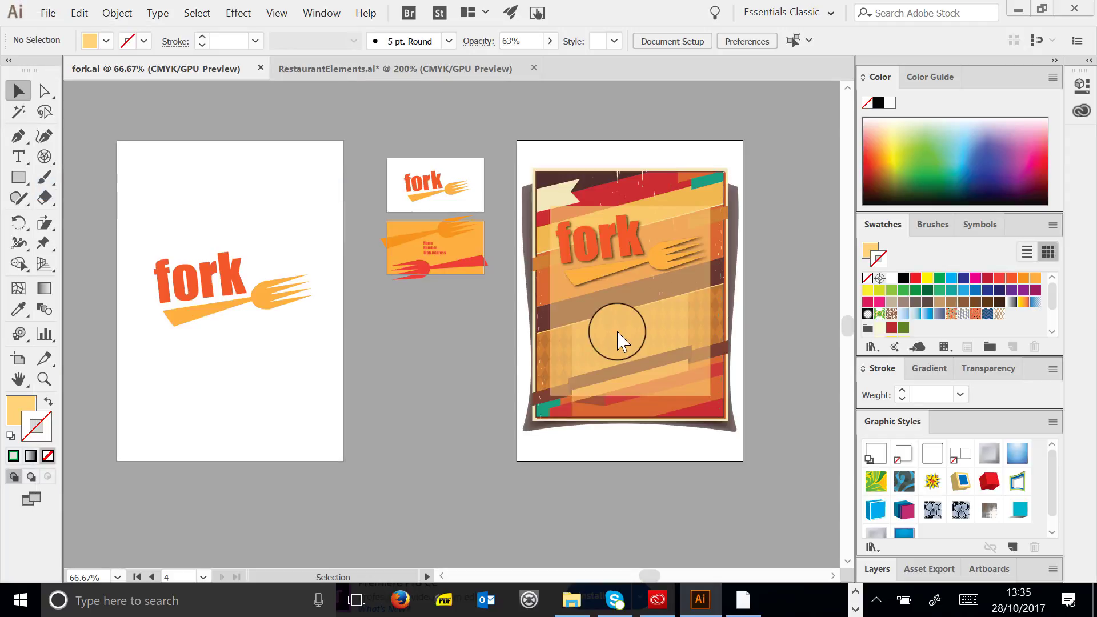
{"action": "key", "text": "shift+ctrl+s"}
{"action": "left_click", "coordinate": [330, 367]}
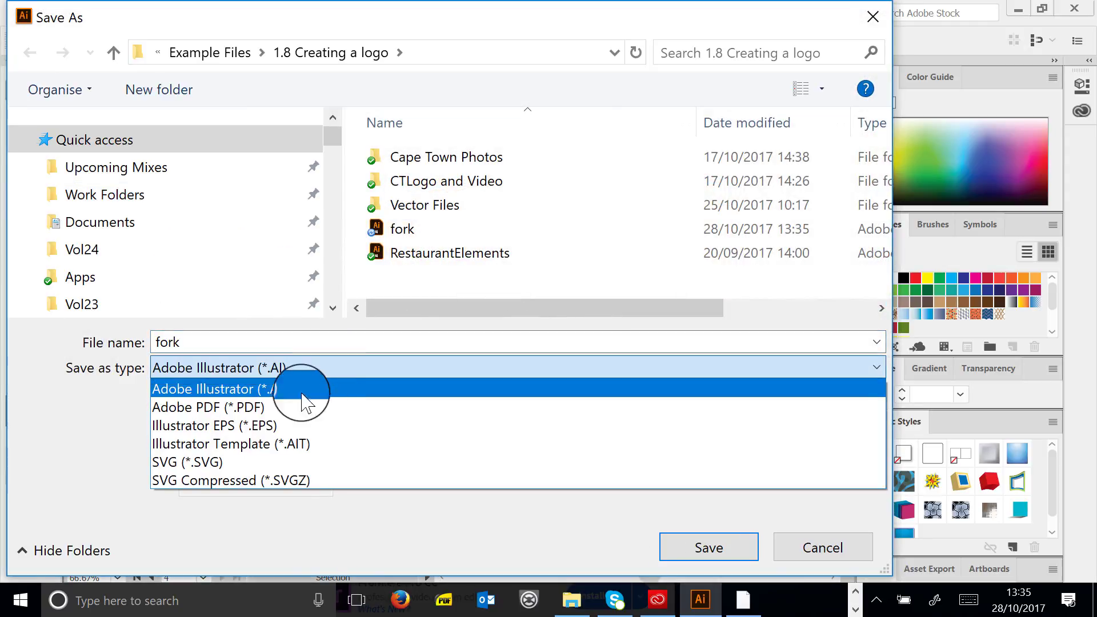
{"action": "left_click", "coordinate": [288, 406]}
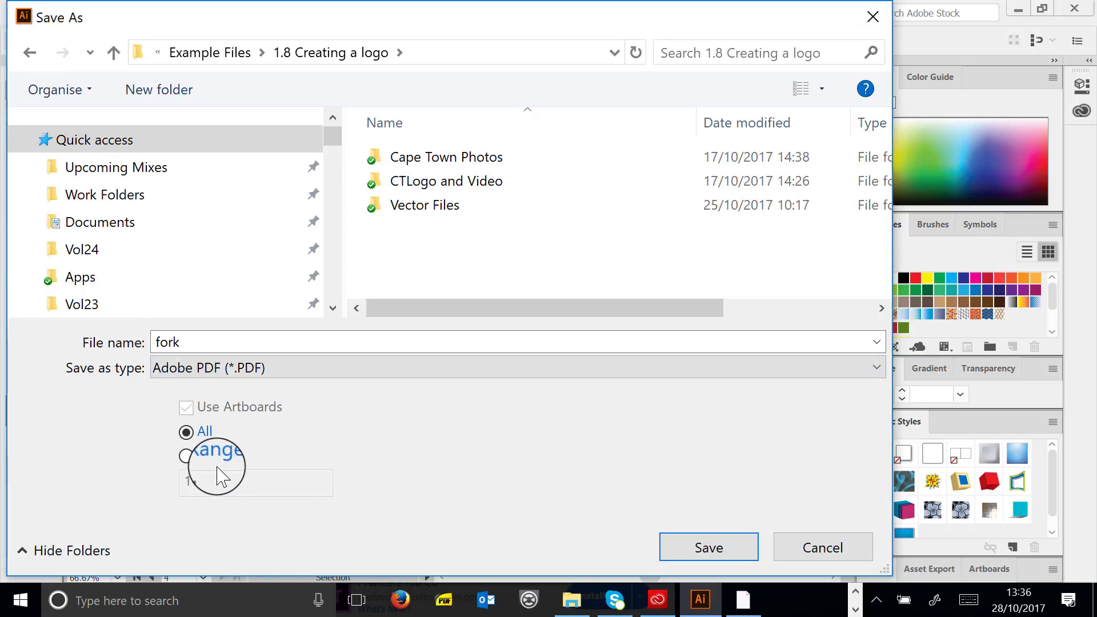
{"action": "left_click", "coordinate": [186, 455]}
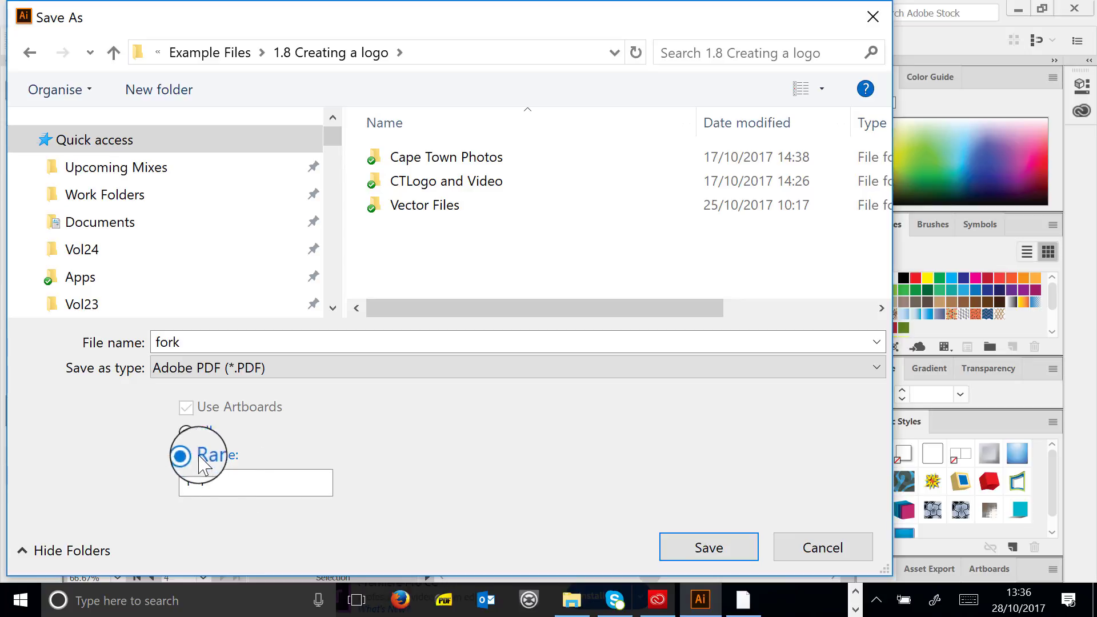
{"action": "left_click_drag", "start_coordinate": [196, 481], "coordinate": [204, 484]}
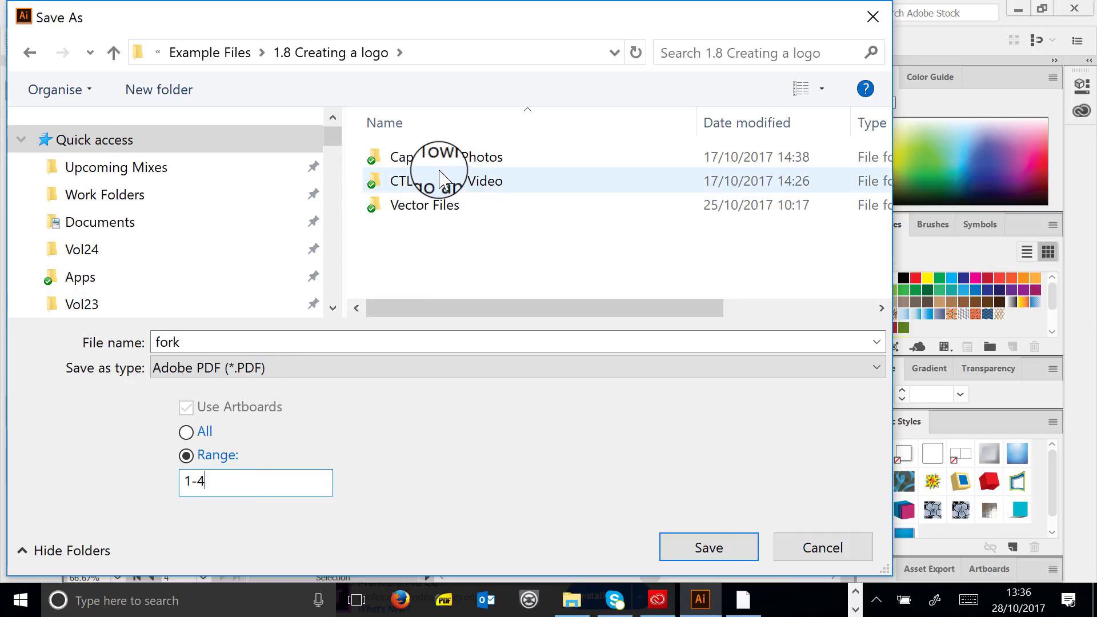
{"action": "left_click", "coordinate": [693, 546]}
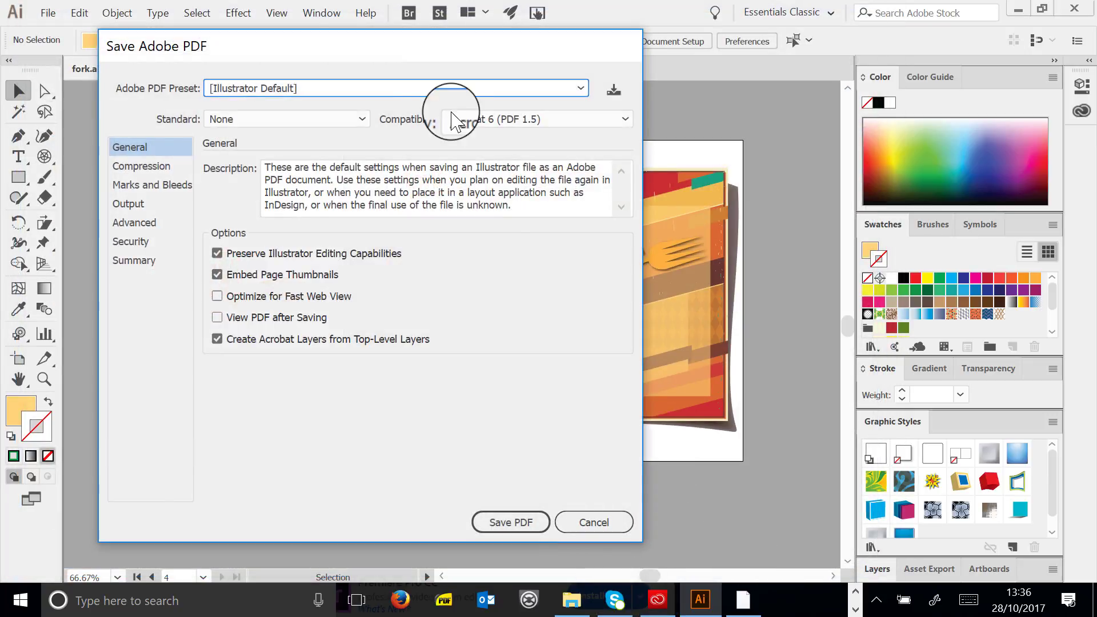
Choose the Press Quality preset for the Adobe PDF and save it
{"action": "left_click", "coordinate": [326, 93]}
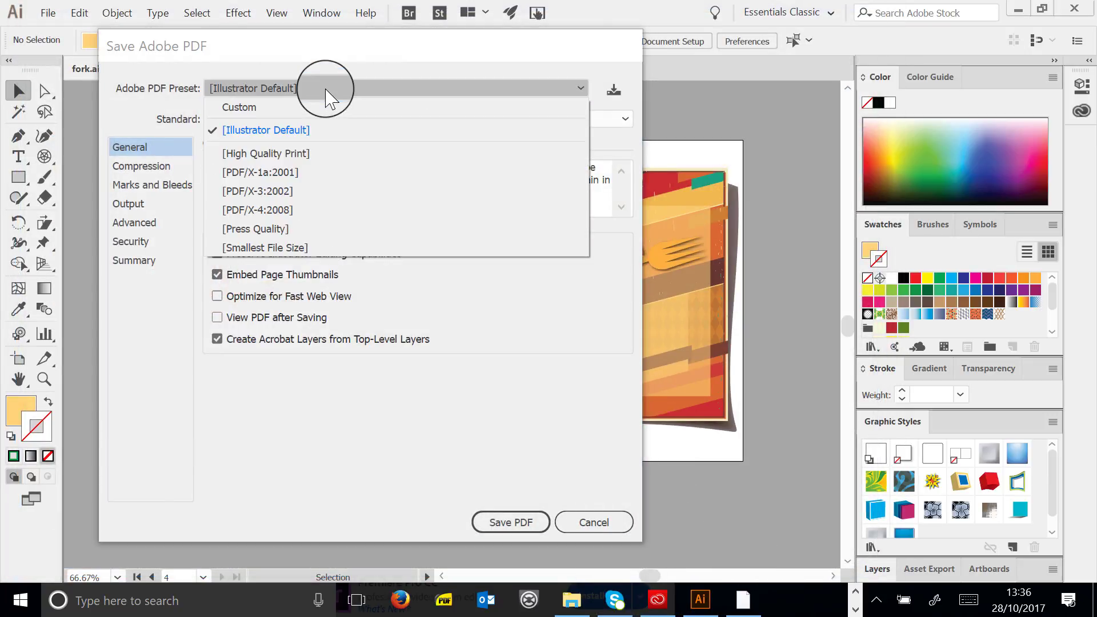
{"action": "left_click", "coordinate": [289, 229]}
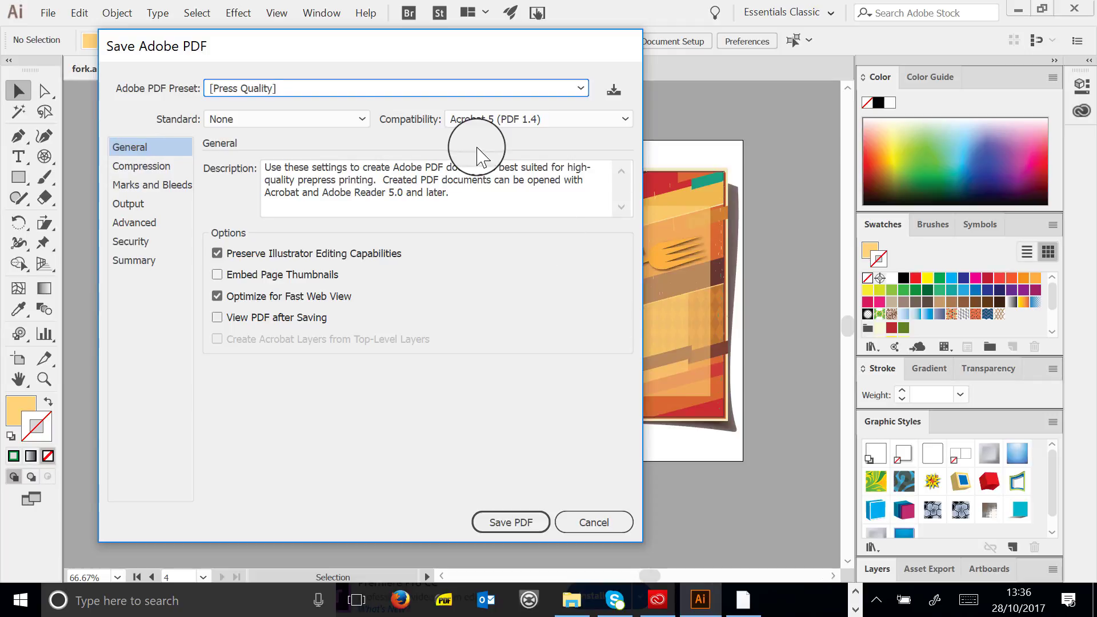
{"action": "left_click", "coordinate": [518, 520]}
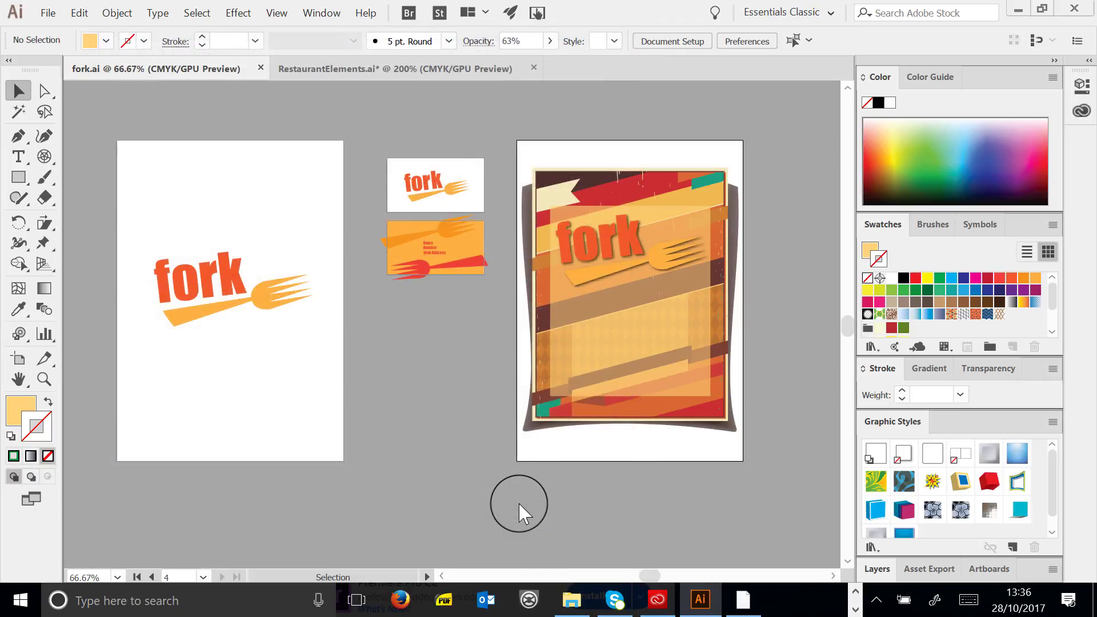
Switch to File Explorer, check the fork PDF's file size in Example Files > 1.8 Creating a logo, and open the PDF
{"action": "left_click", "coordinate": [577, 600]}
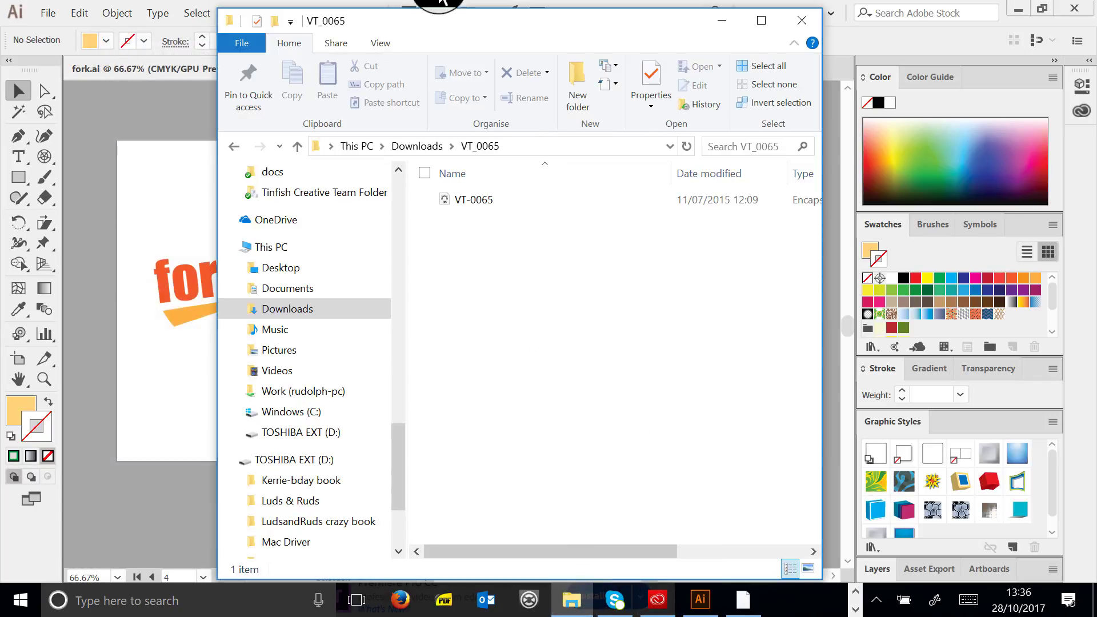
{"action": "left_click_drag", "start_coordinate": [403, 426], "coordinate": [400, 182]}
{"action": "left_click", "coordinate": [283, 329]}
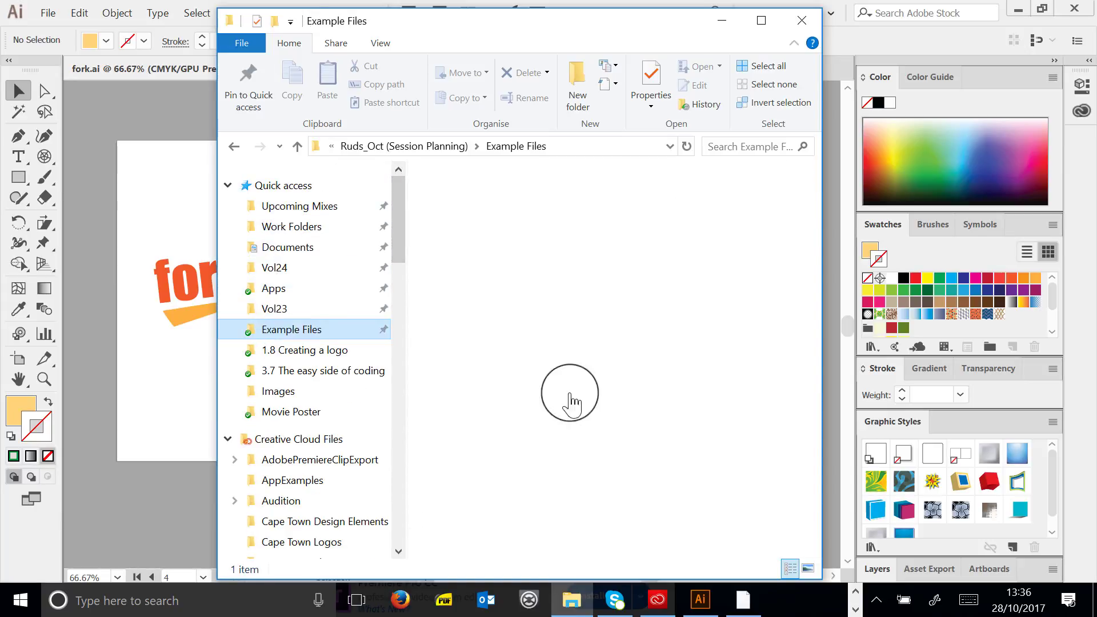
{"action": "double_click", "coordinate": [469, 218]}
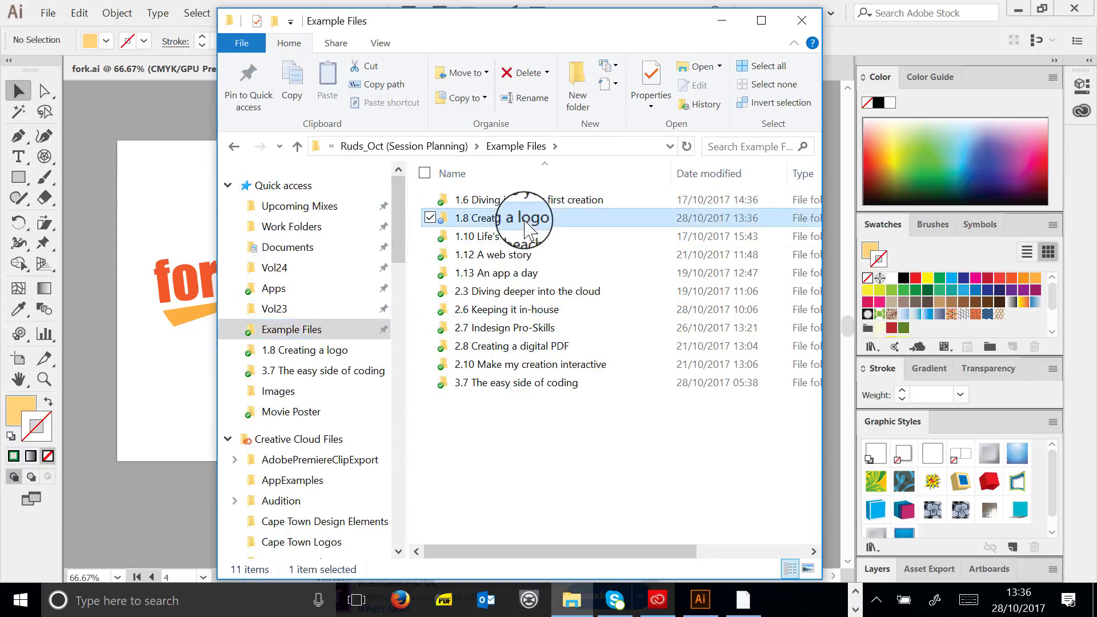
{"action": "left_click", "coordinate": [466, 309]}
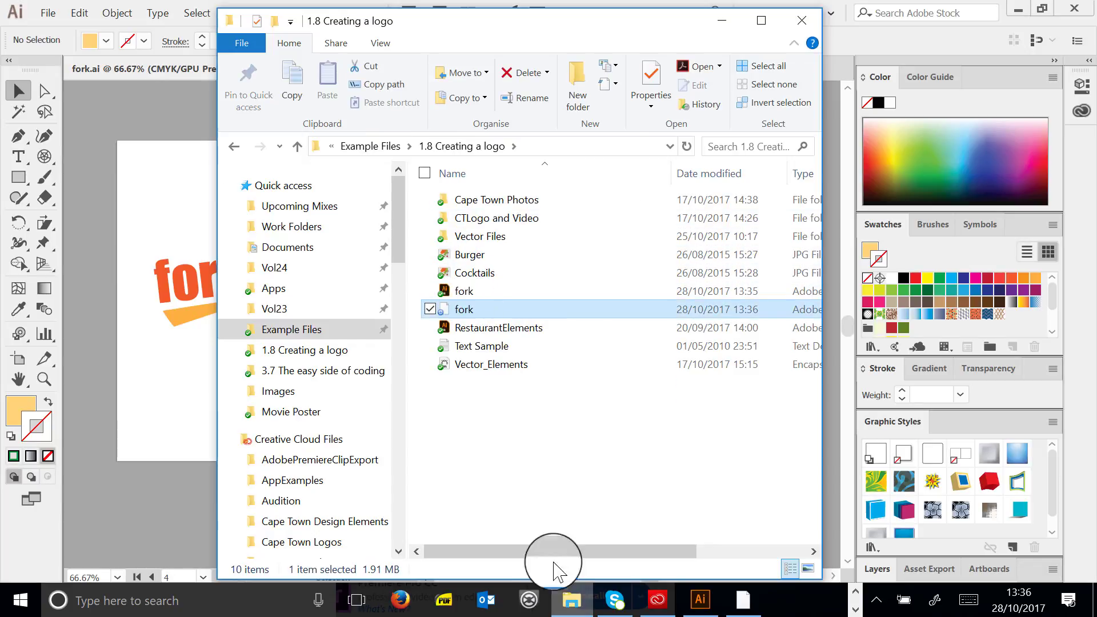
{"action": "left_click_drag", "start_coordinate": [554, 552], "coordinate": [702, 560]}
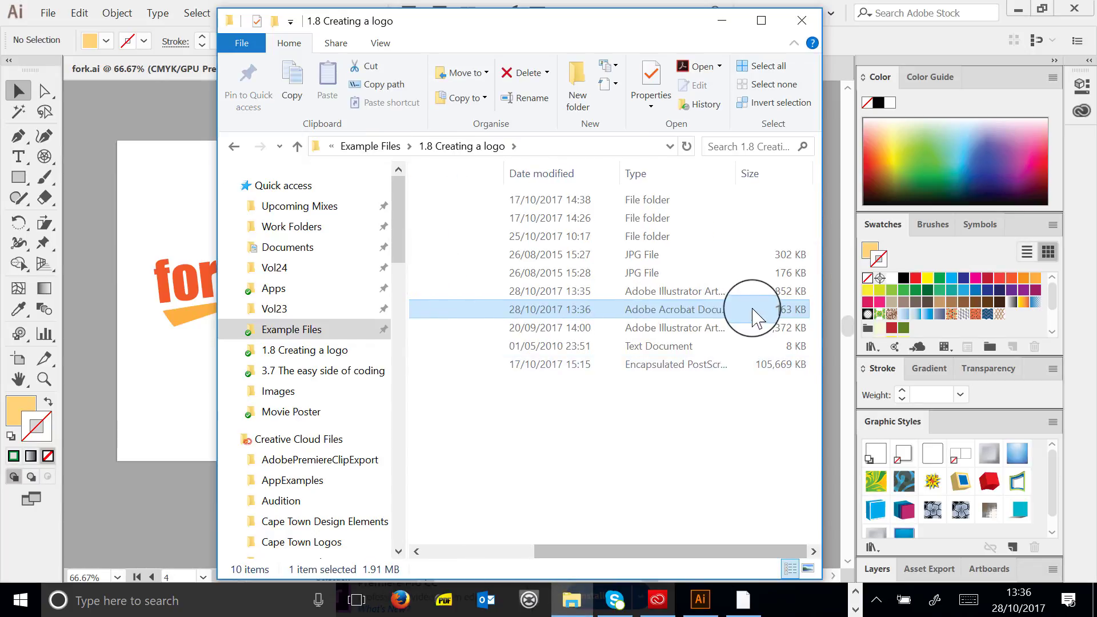
{"action": "left_click_drag", "start_coordinate": [541, 551], "coordinate": [441, 557]}
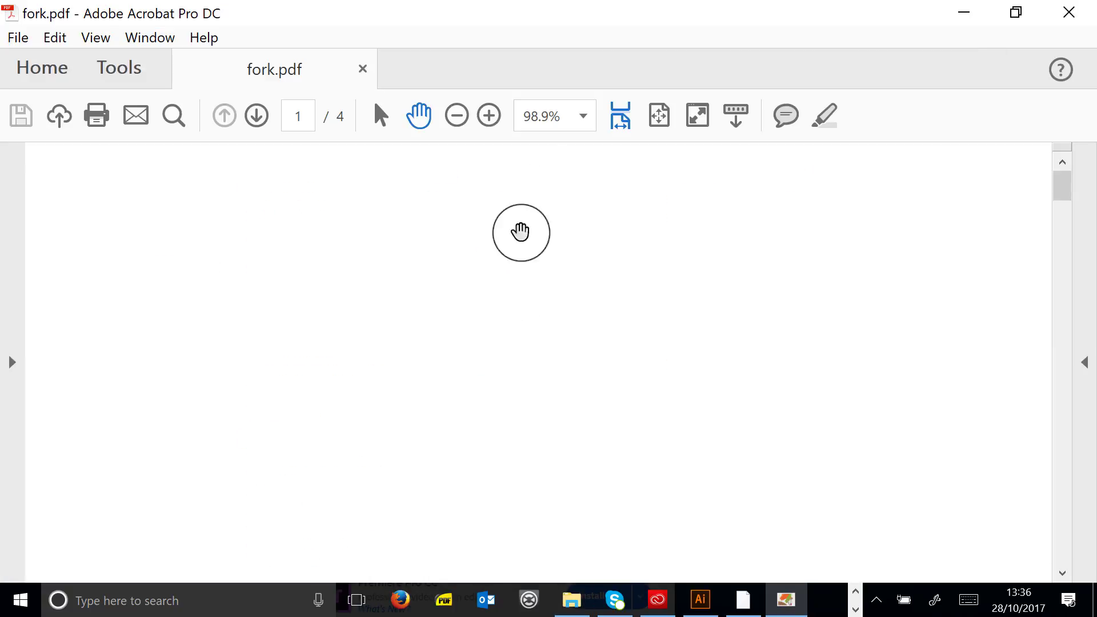
Fit whole pages in Acrobat, look through fork.pdf to page 4, and close it to return to Illustrator
{"action": "left_click", "coordinate": [659, 116]}
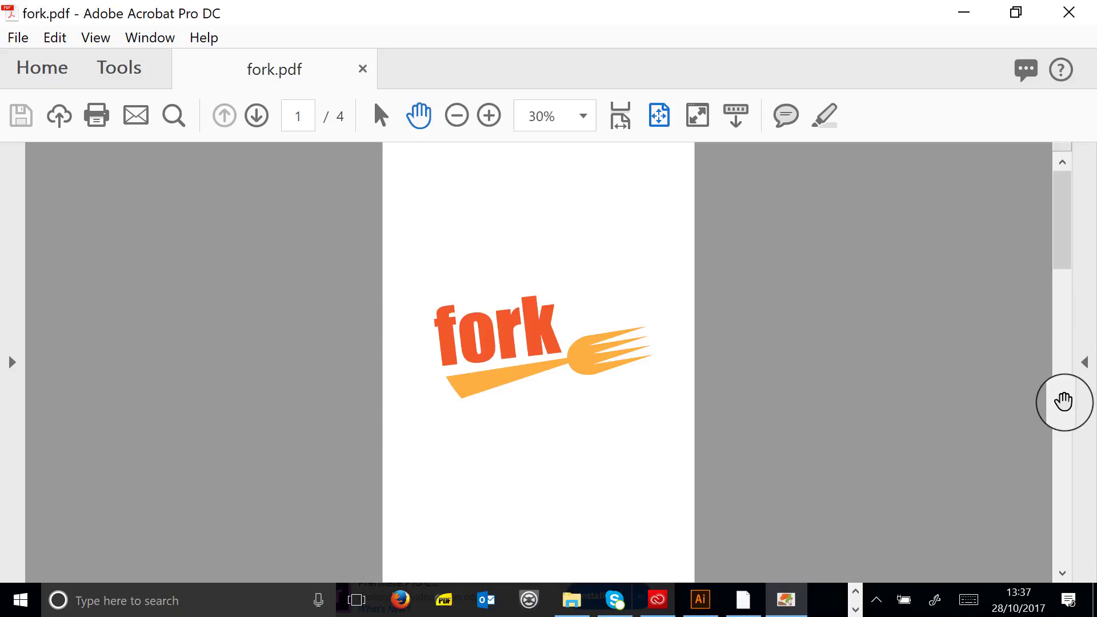
{"action": "left_click", "coordinate": [1064, 401]}
{"action": "left_click", "coordinate": [1063, 425]}
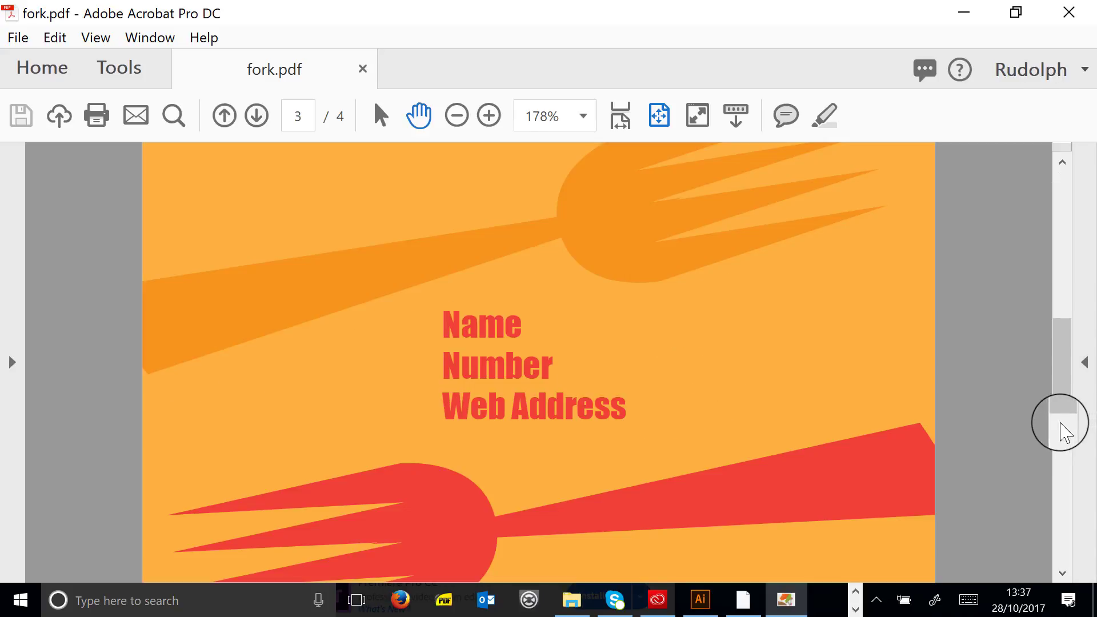
{"action": "left_click", "coordinate": [1066, 526]}
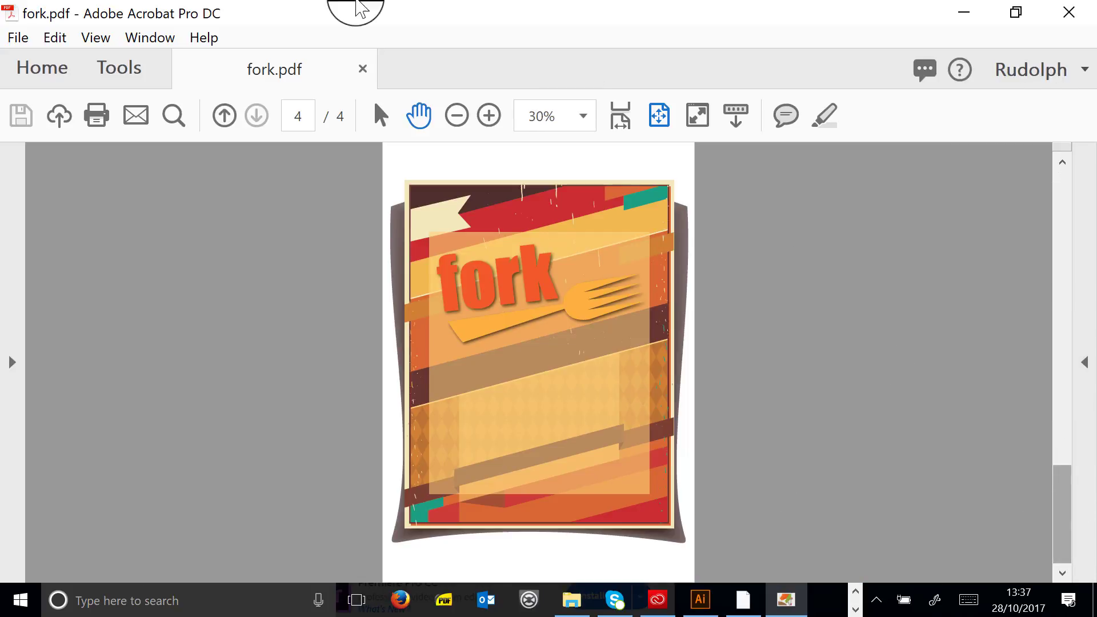
{"action": "left_click", "coordinate": [1078, 24]}
{"action": "left_click", "coordinate": [81, 98]}
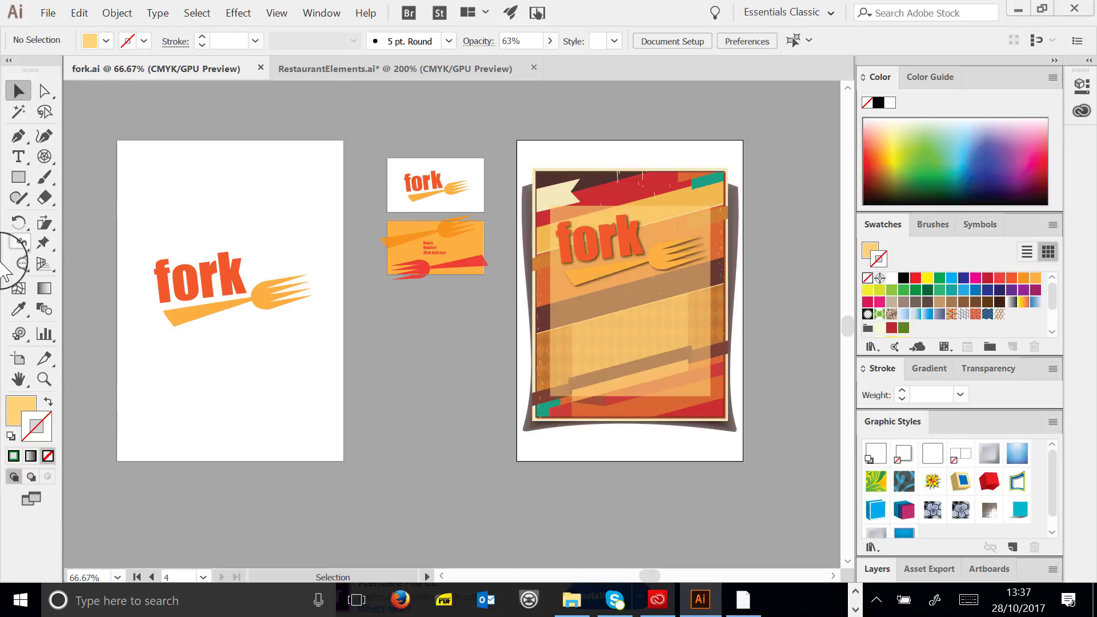
Select the orange background rectangle of the business card's contact-details side
{"action": "left_click", "coordinate": [53, 381]}
{"action": "left_click_drag", "start_coordinate": [364, 211], "coordinate": [488, 328]}
{"action": "left_click", "coordinate": [19, 91]}
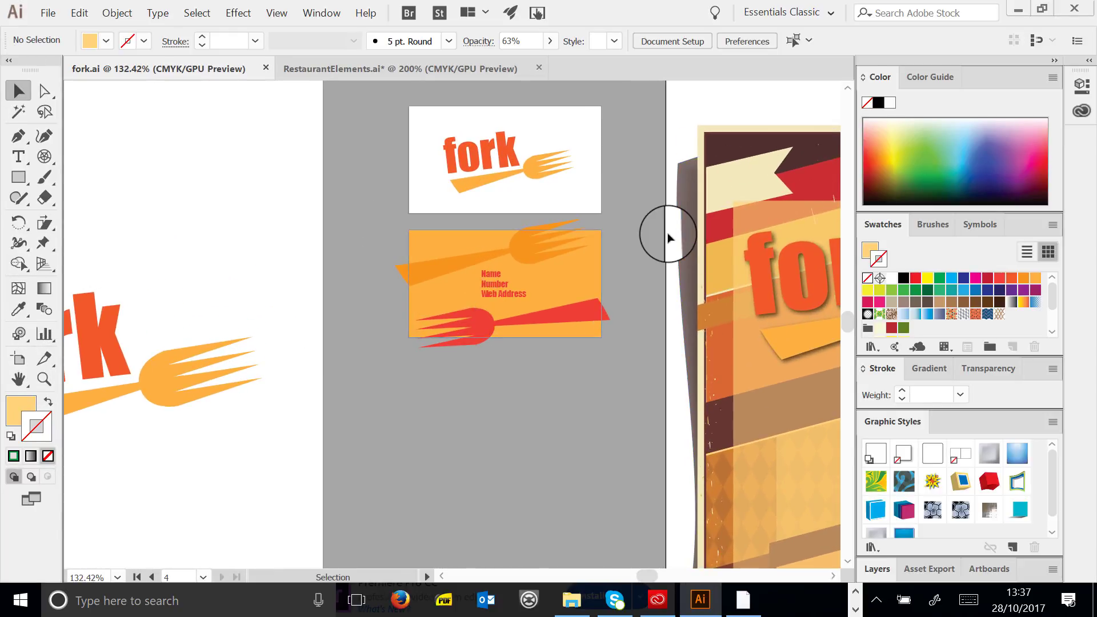
{"action": "left_click", "coordinate": [431, 238]}
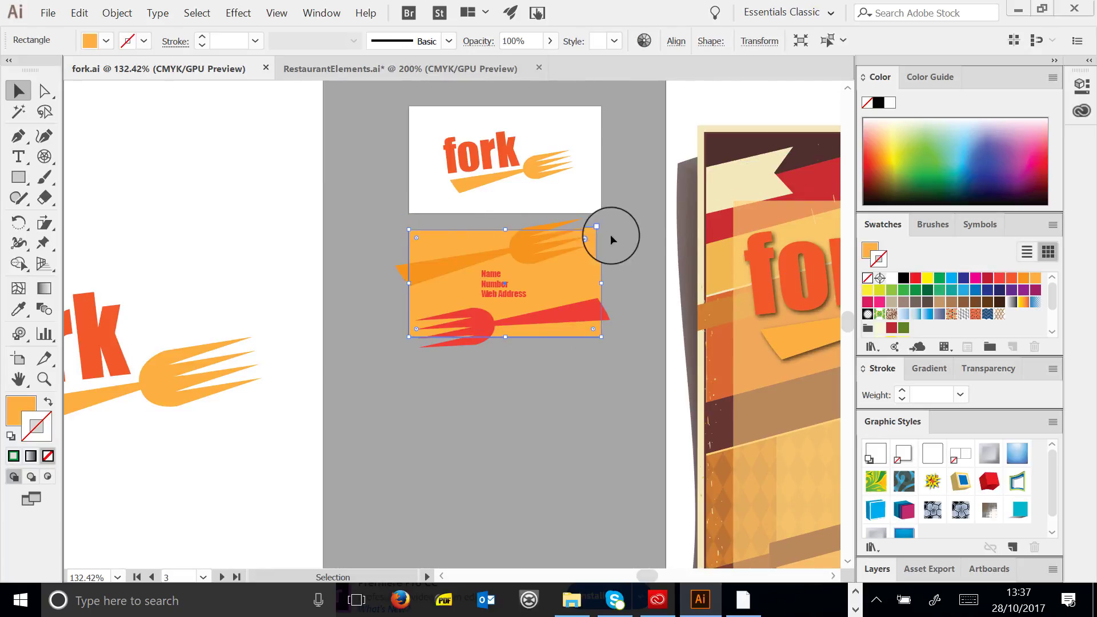
{"action": "left_click_drag", "start_coordinate": [590, 336], "coordinate": [541, 247]}
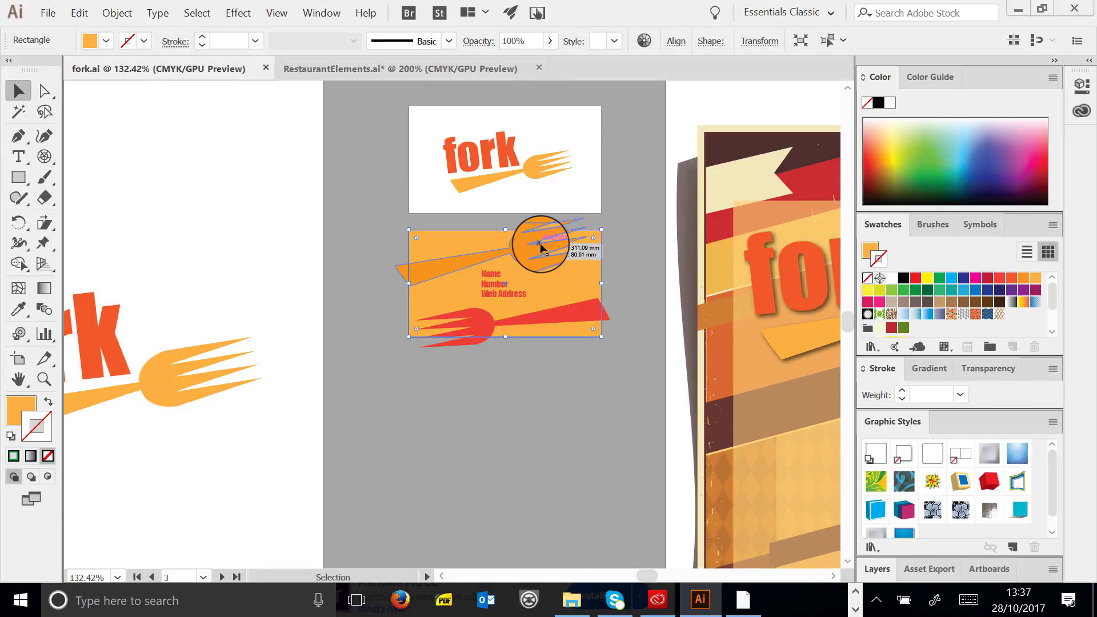
{"action": "left_click_drag", "start_coordinate": [540, 248], "coordinate": [541, 247]}
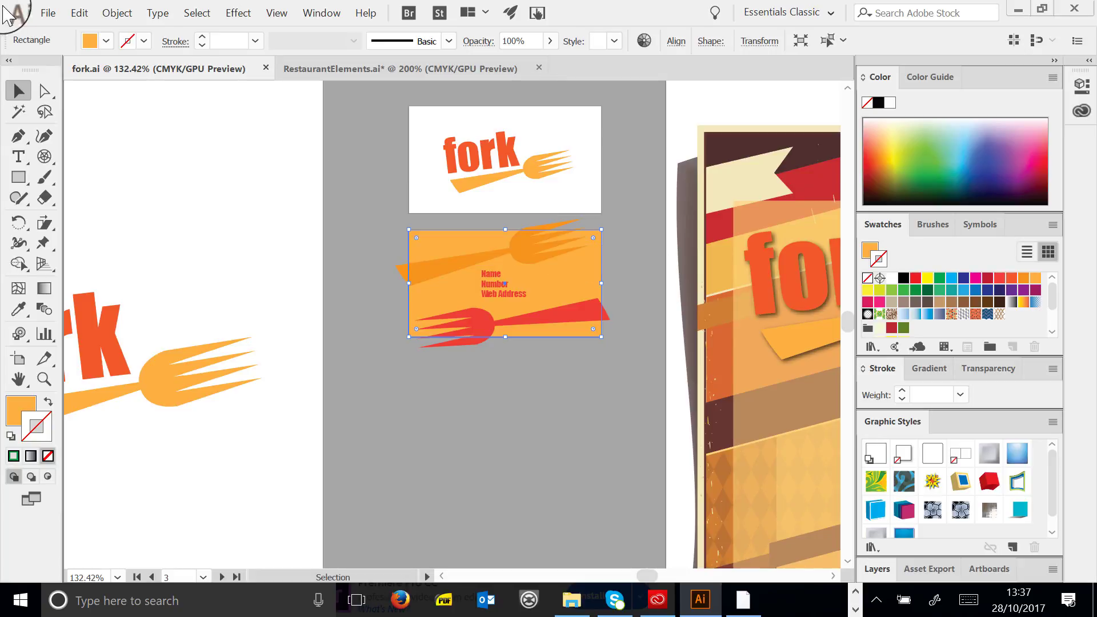
Set the document's bleed to 3 mm on all four sides in Document Setup
{"action": "left_click", "coordinate": [48, 14]}
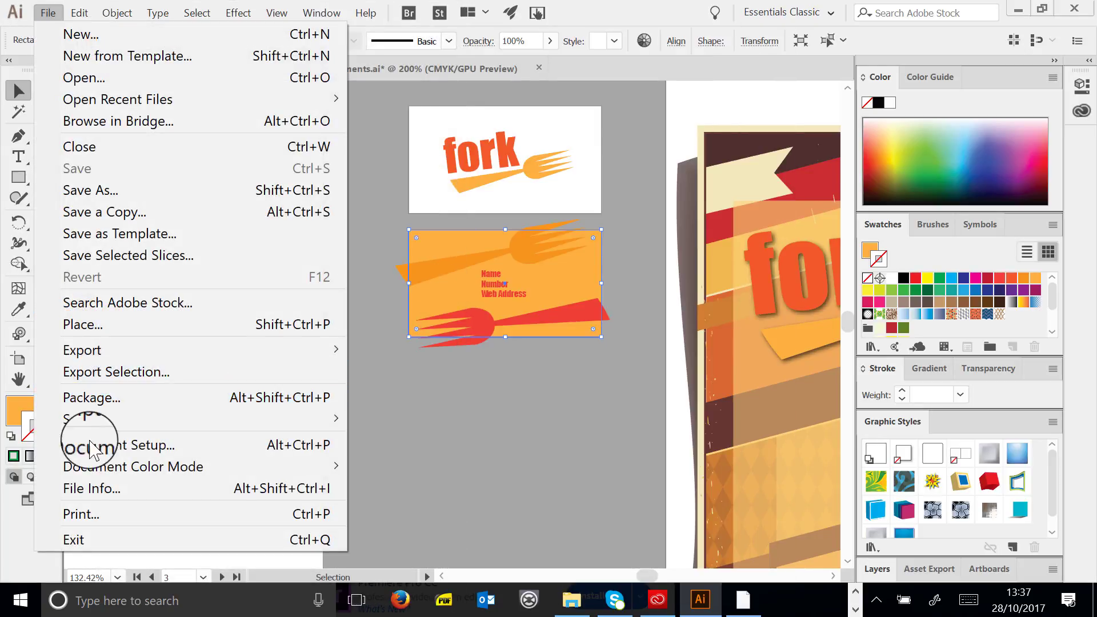
{"action": "left_click", "coordinate": [114, 447]}
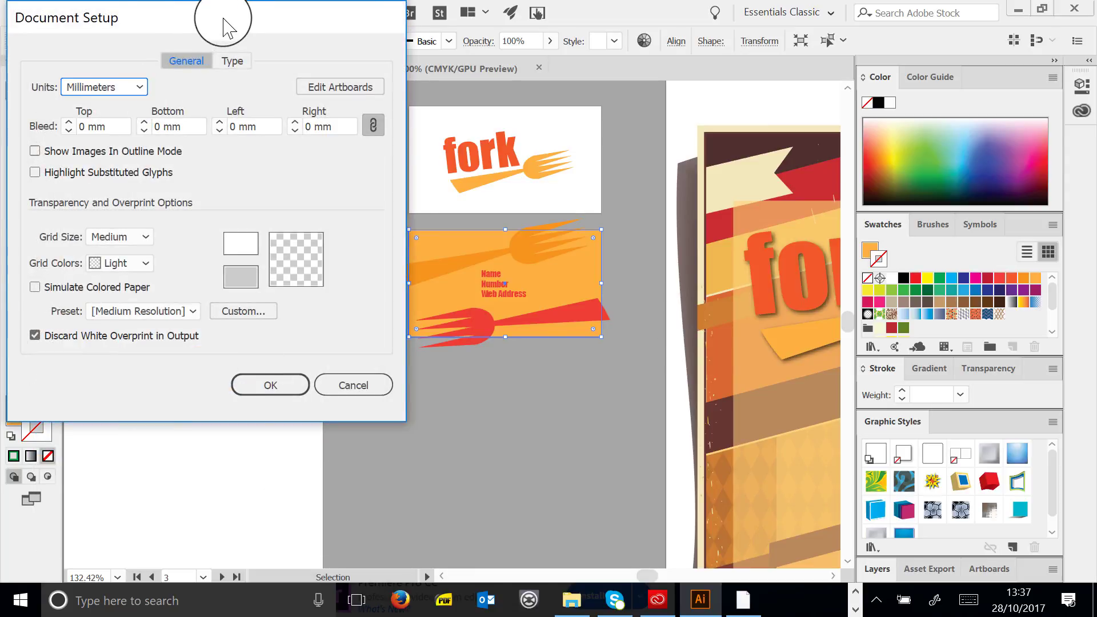
{"action": "left_click_drag", "start_coordinate": [228, 24], "coordinate": [278, 48]}
{"action": "left_click", "coordinate": [120, 146]}
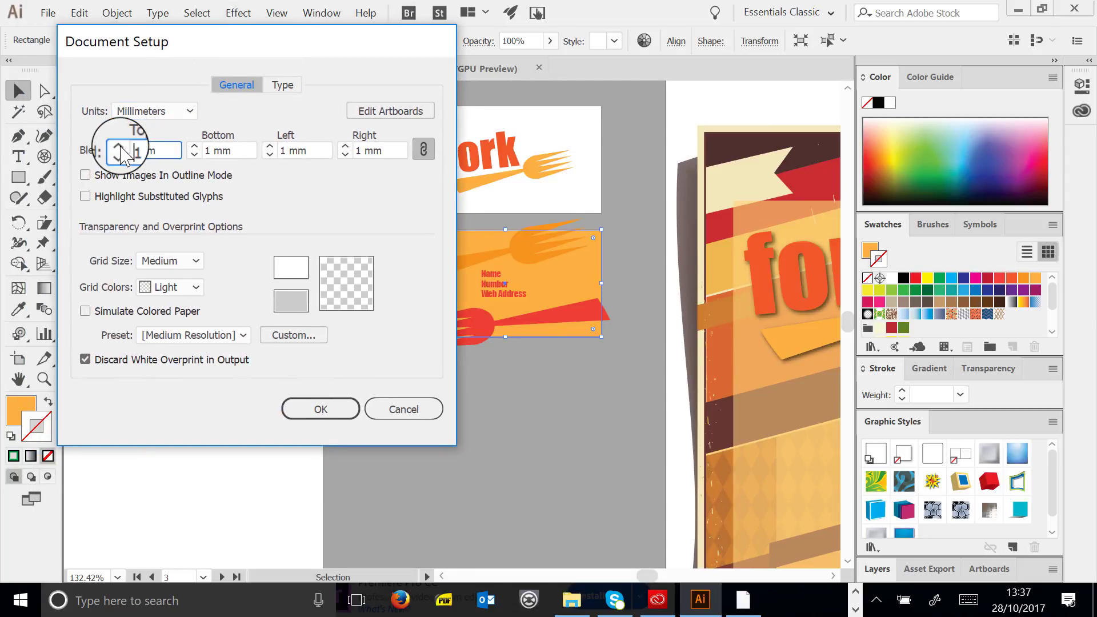
{"action": "left_click", "coordinate": [120, 145]}
{"action": "left_click", "coordinate": [120, 146]}
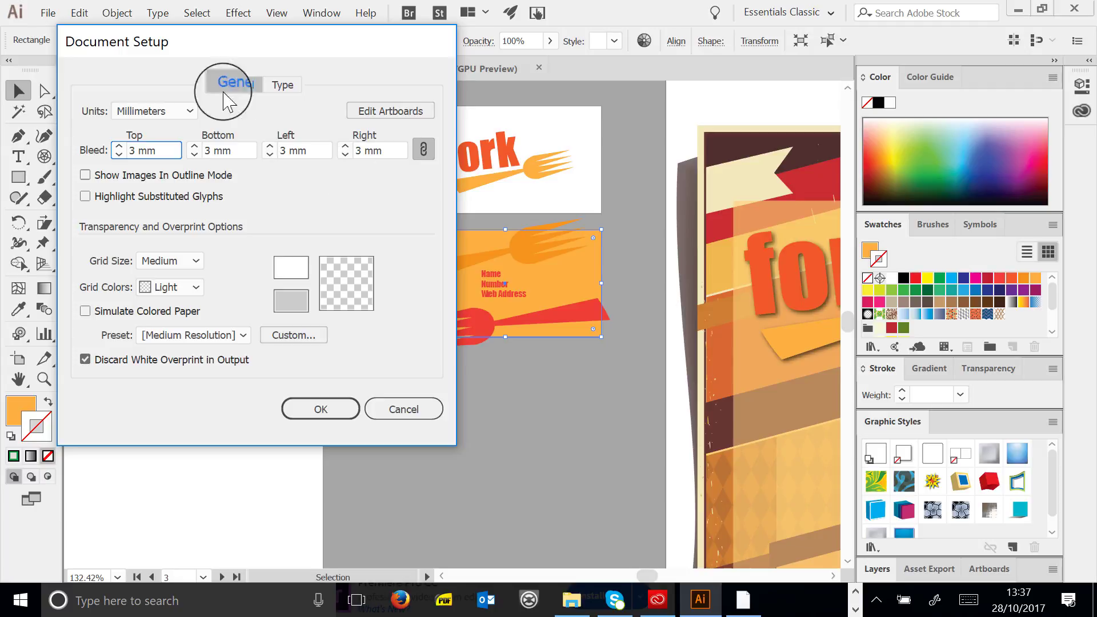
{"action": "left_click", "coordinate": [340, 409]}
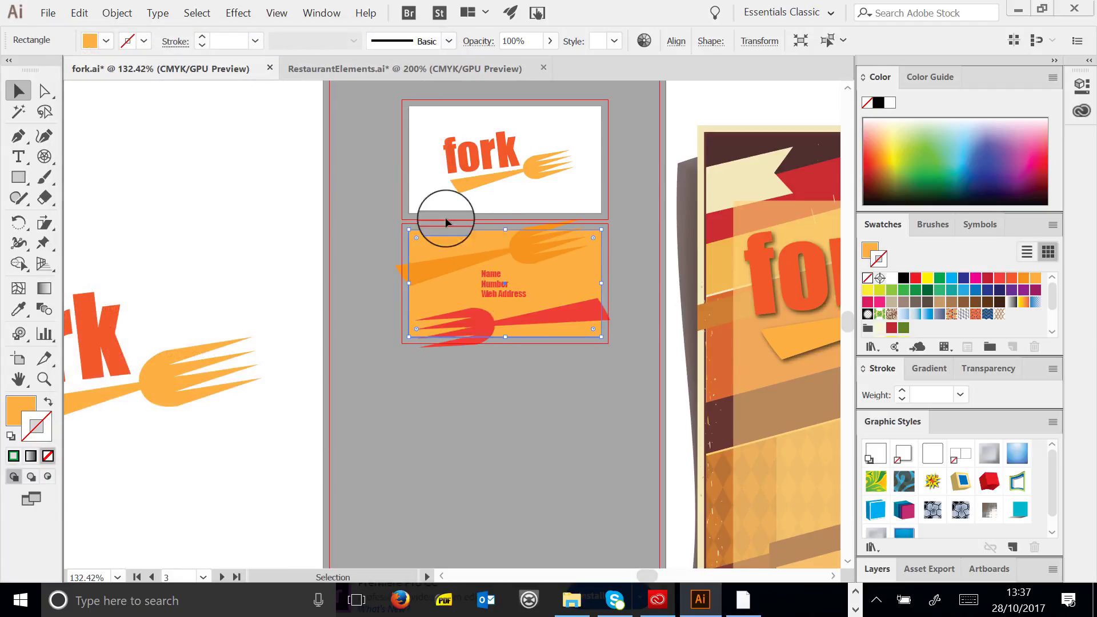
Extend all four edges of the business card's orange background rectangle outward to the red bleed line
{"action": "left_click", "coordinate": [652, 239]}
{"action": "left_click", "coordinate": [471, 239]}
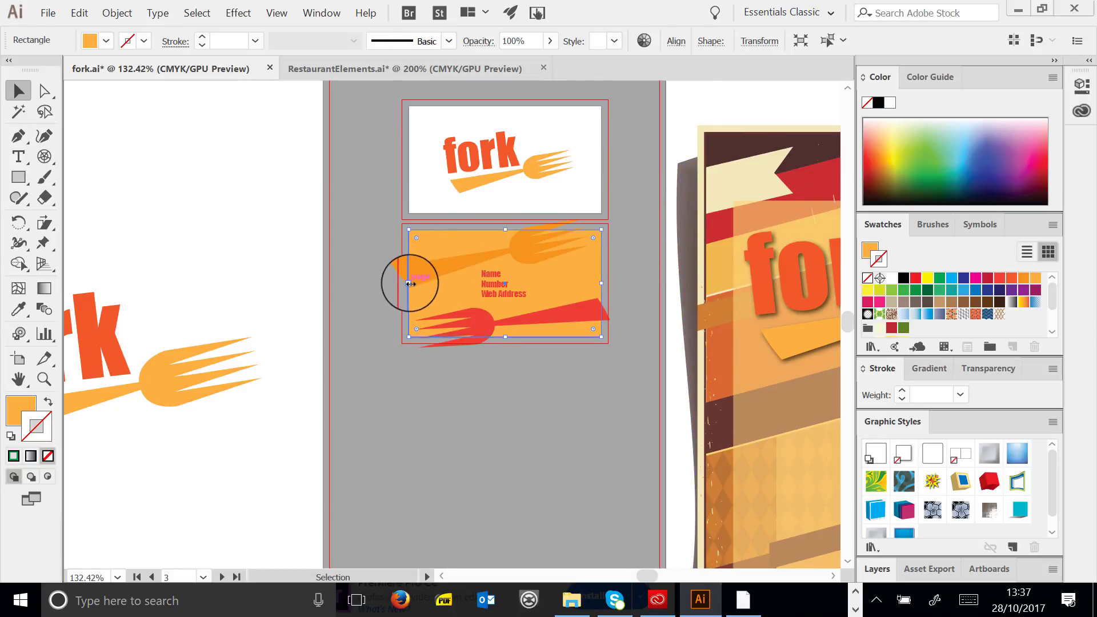
{"action": "left_click_drag", "start_coordinate": [409, 283], "coordinate": [402, 294]}
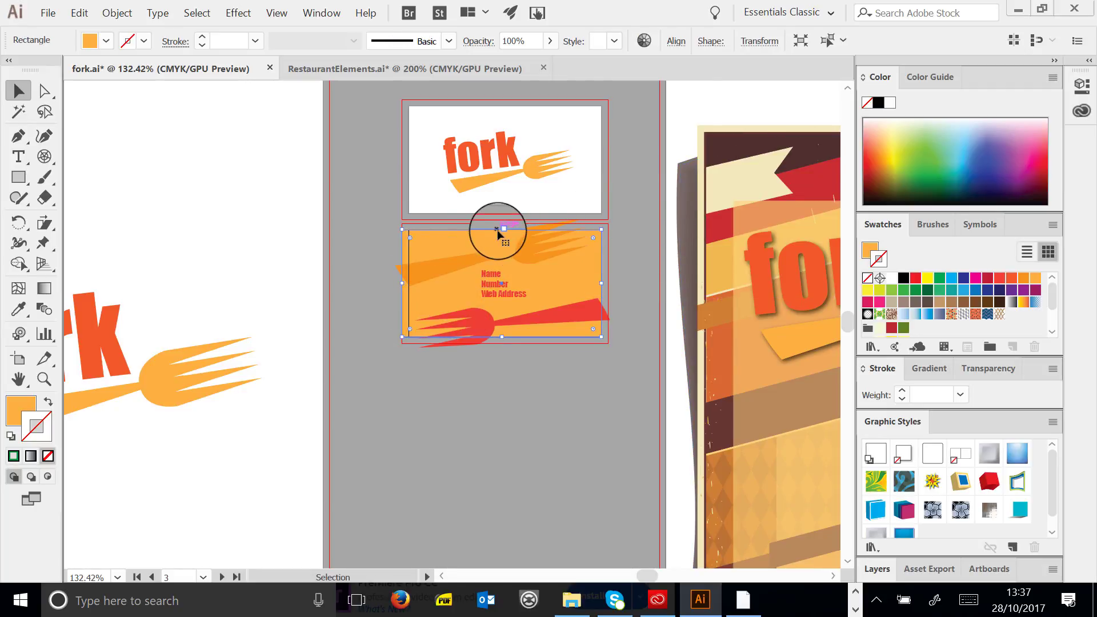
{"action": "left_click_drag", "start_coordinate": [502, 230], "coordinate": [502, 223]}
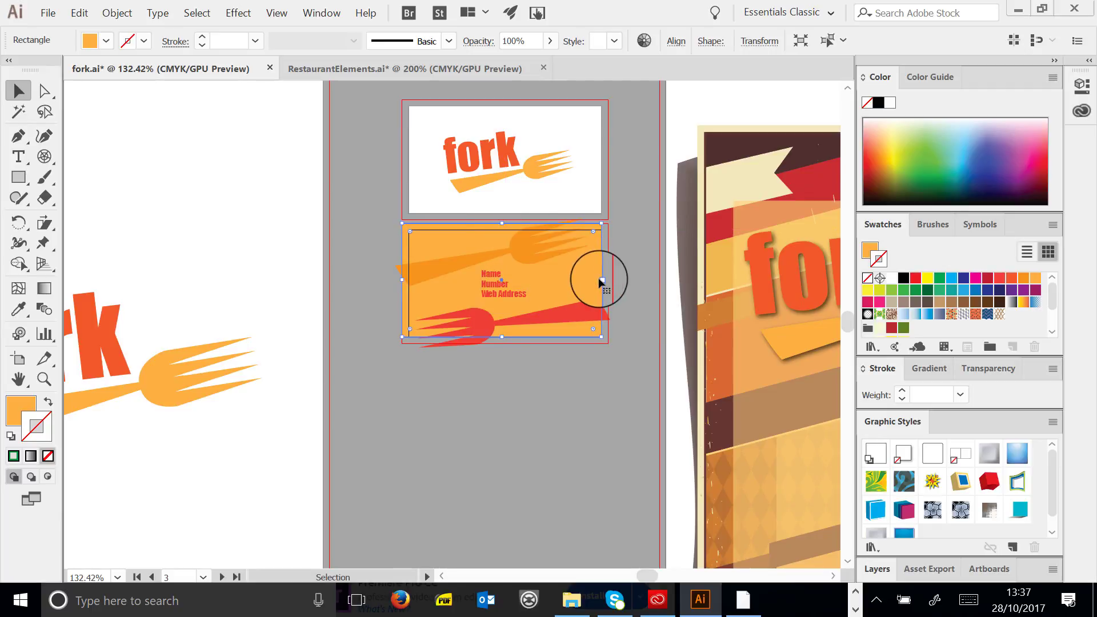
{"action": "left_click_drag", "start_coordinate": [602, 280], "coordinate": [609, 284]}
{"action": "left_click_drag", "start_coordinate": [507, 336], "coordinate": [507, 344]}
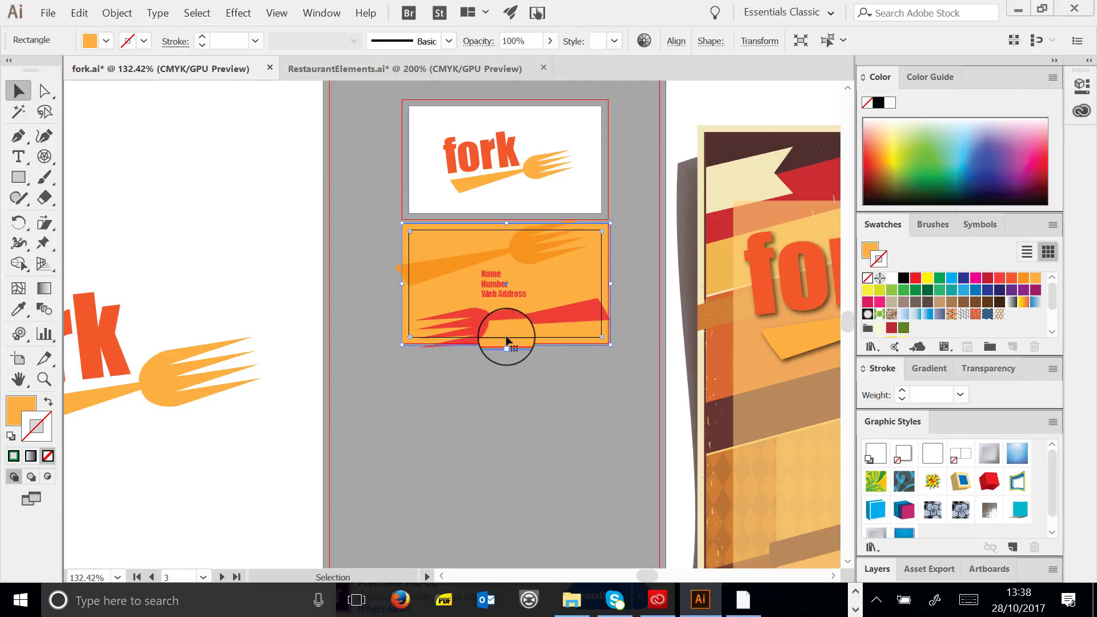
{"action": "left_click", "coordinate": [43, 379]}
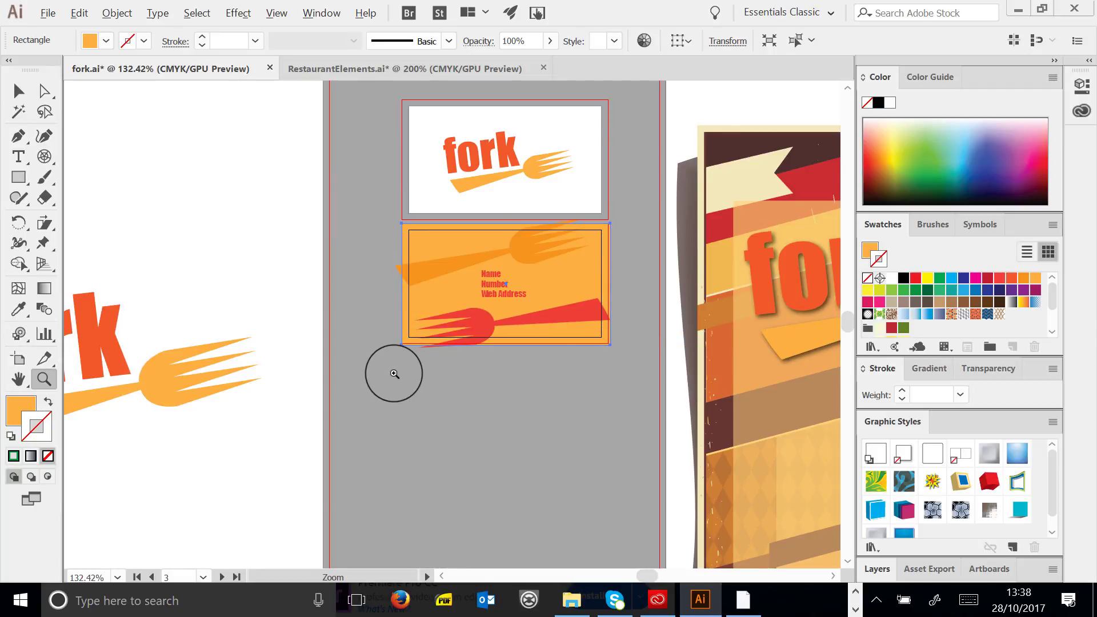
{"action": "left_click", "coordinate": [393, 370], "text": "alt"}
{"action": "left_click", "coordinate": [518, 399], "text": "alt"}
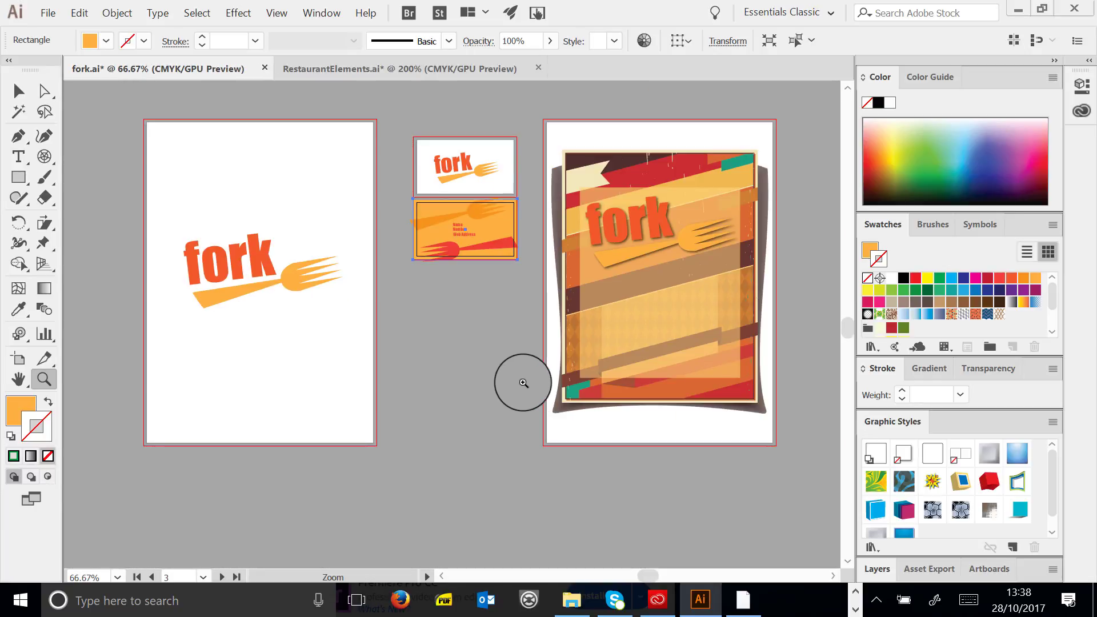
{"action": "left_click", "coordinate": [19, 90]}
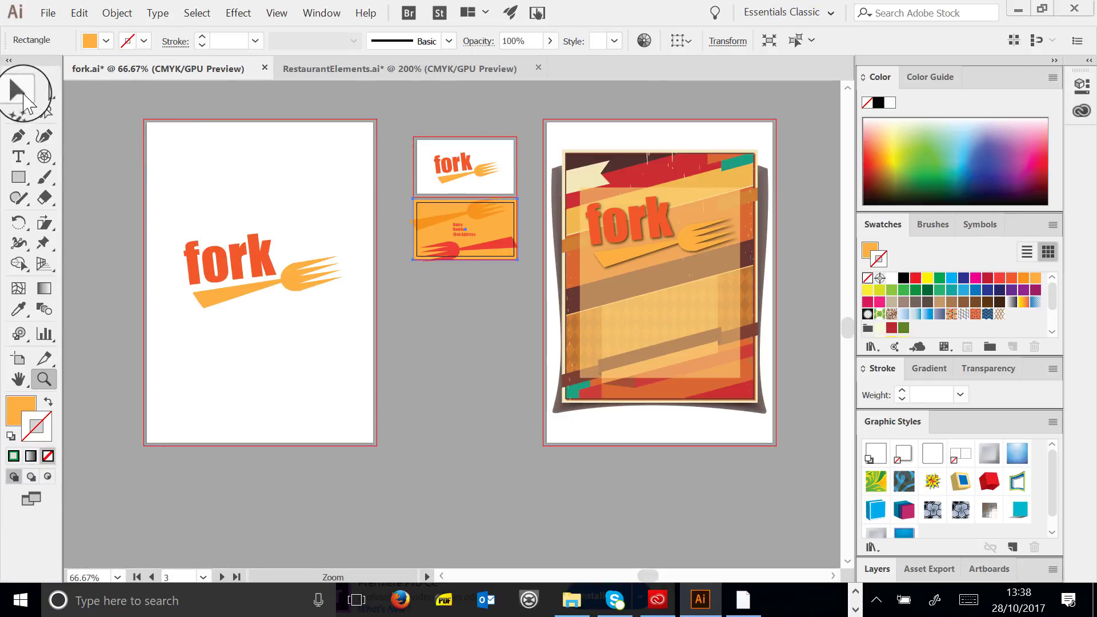